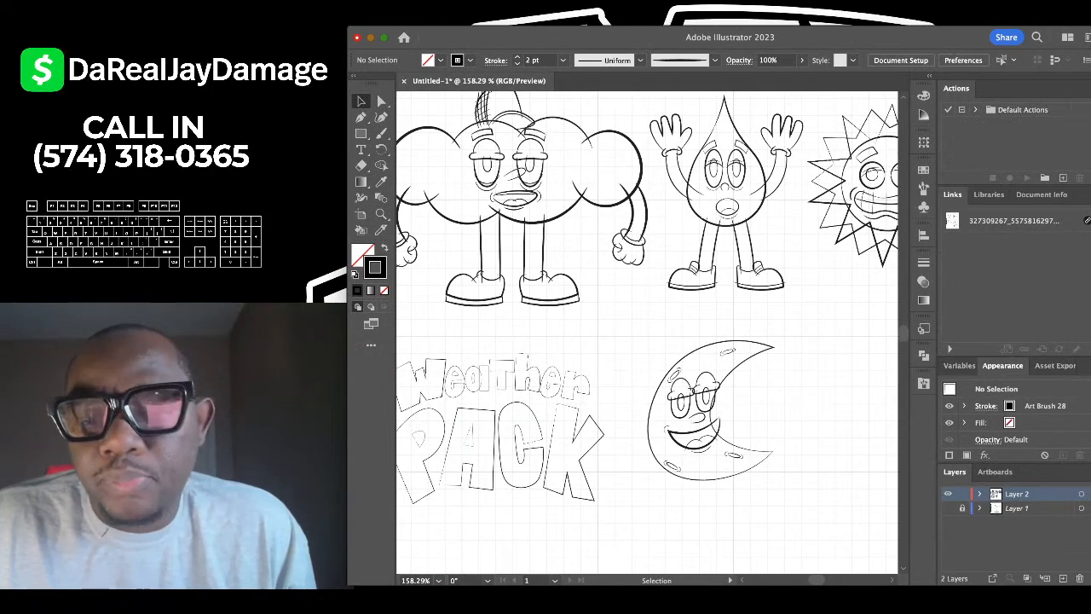
Set the stroke weight of the crescent moon's outline to 0.5 pt.
{"action": "scroll", "coordinate": [648, 331], "scroll_direction": "right", "scroll_amount": 3}
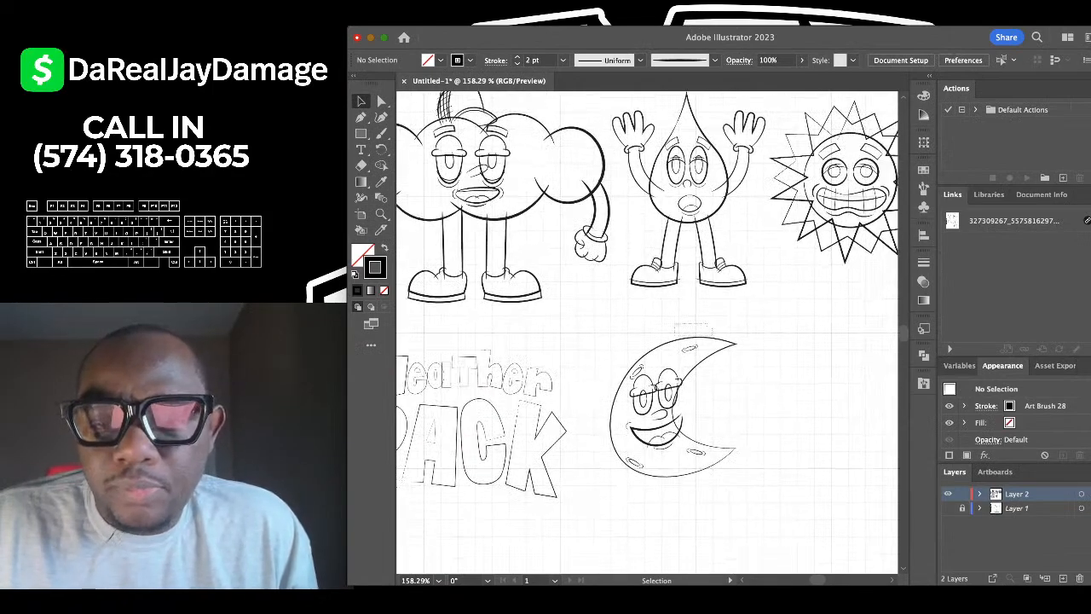
{"action": "left_click", "coordinate": [711, 338]}
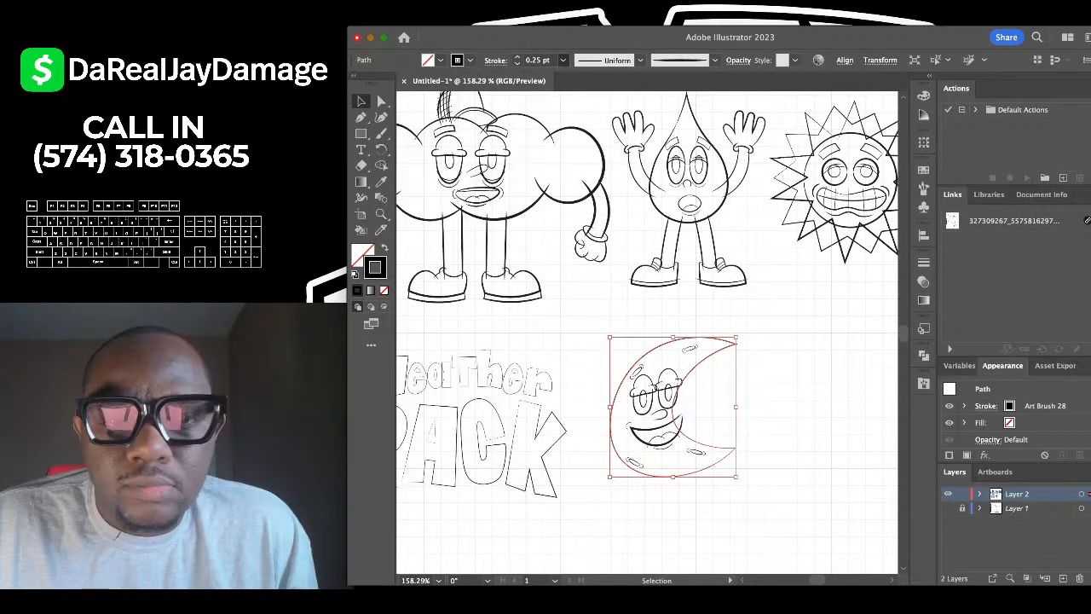
{"action": "left_click", "coordinate": [546, 91]}
{"action": "left_click", "coordinate": [588, 324]}
{"action": "scroll", "coordinate": [648, 331], "scroll_direction": "down", "scroll_amount": 3}
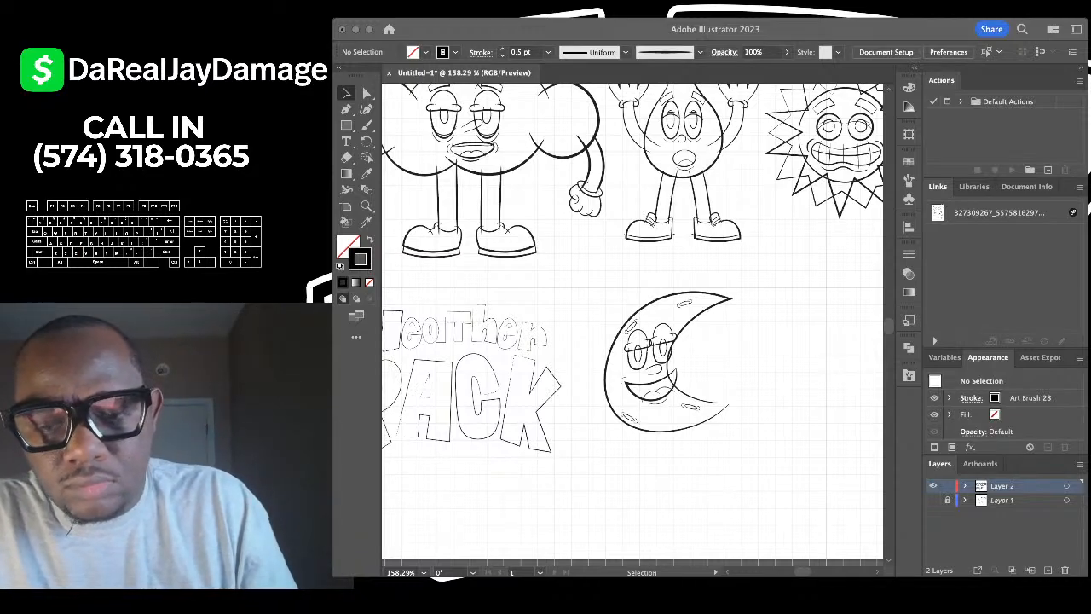
{"action": "key", "text": "e"}
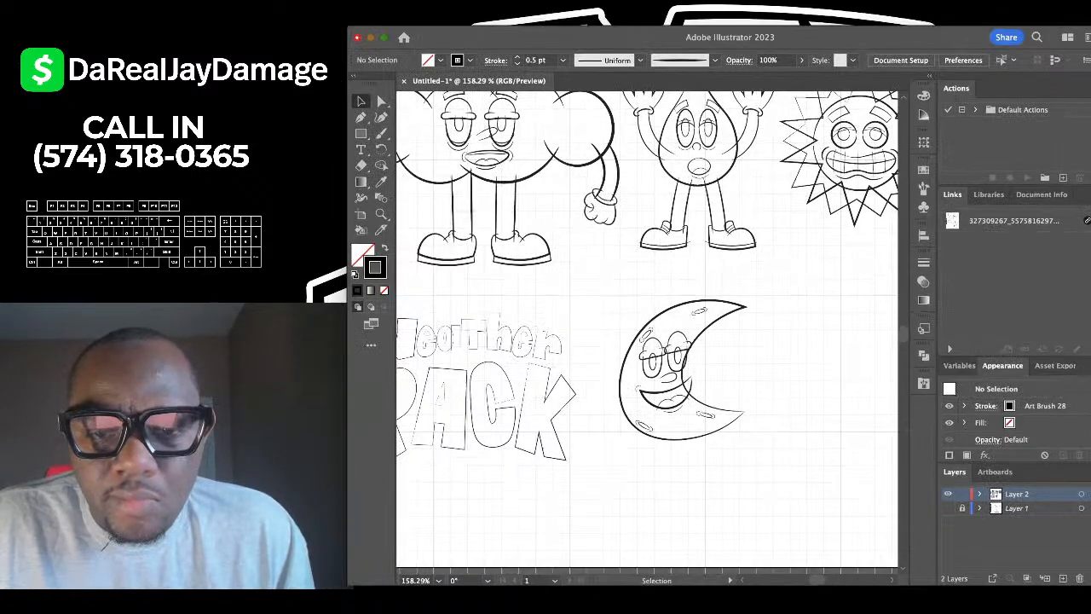
Try a 5 pt stroke on the moon's left eyelid and a 4 pt stroke on its right eyelid.
{"action": "scroll", "coordinate": [717, 406], "scroll_direction": "up", "scroll_amount": 10}
{"action": "scroll", "coordinate": [631, 341], "scroll_direction": "left", "scroll_amount": 2}
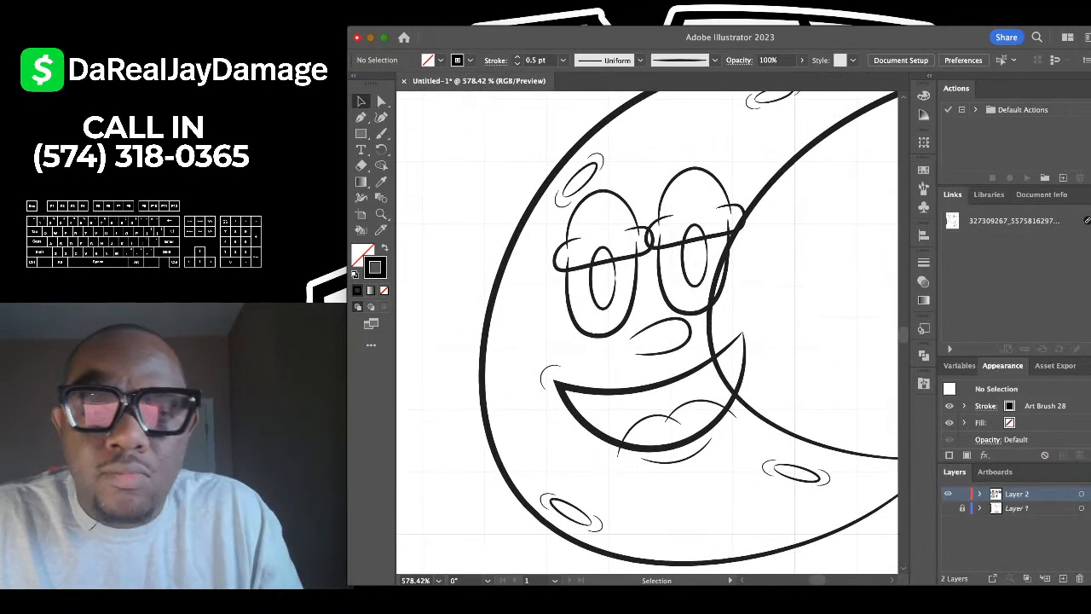
{"action": "scroll", "coordinate": [631, 265], "scroll_direction": "up", "scroll_amount": 4}
{"action": "left_click", "coordinate": [619, 257]}
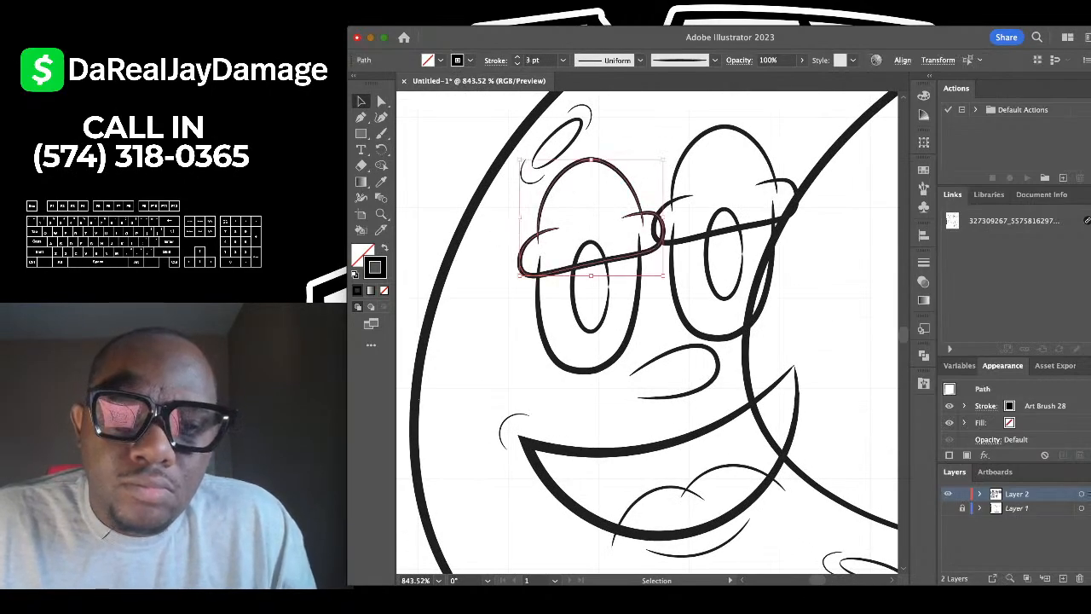
{"action": "left_click", "coordinate": [562, 60]}
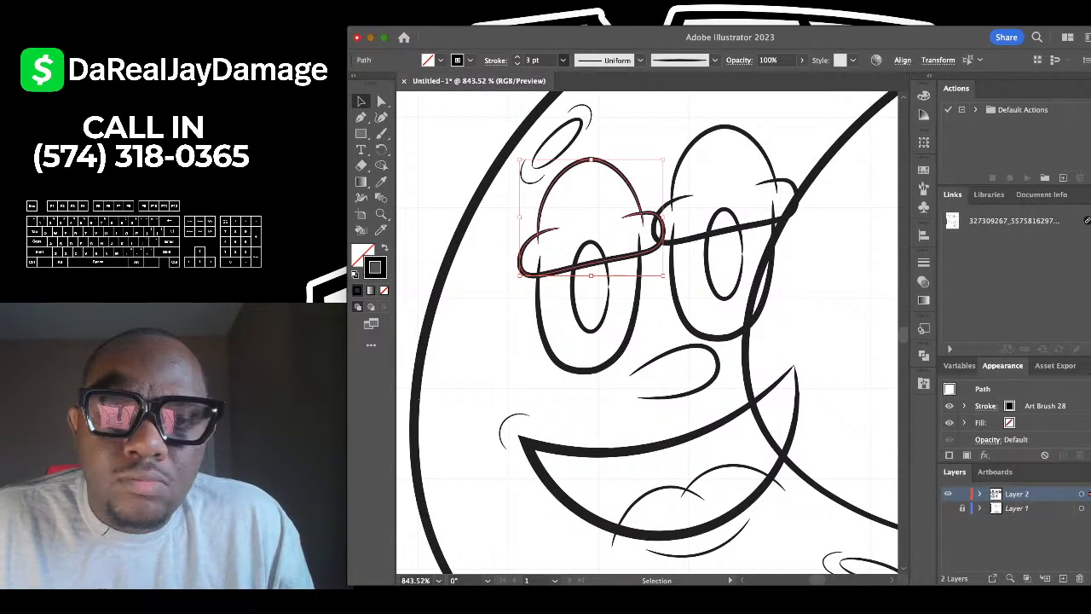
{"action": "left_click", "coordinate": [546, 177]}
{"action": "left_click", "coordinate": [489, 223]}
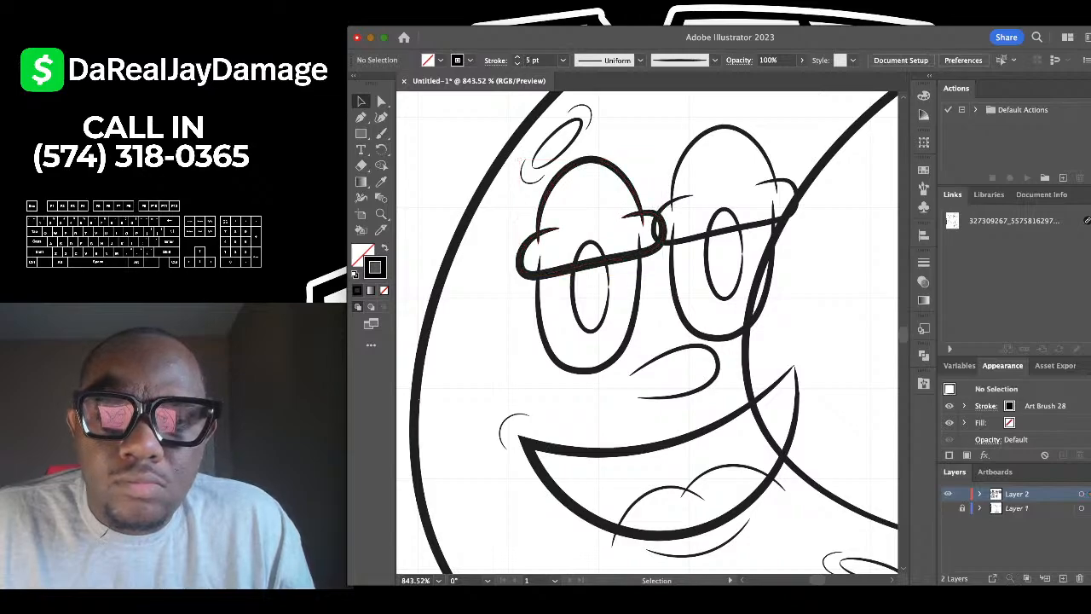
{"action": "left_click", "coordinate": [672, 198]}
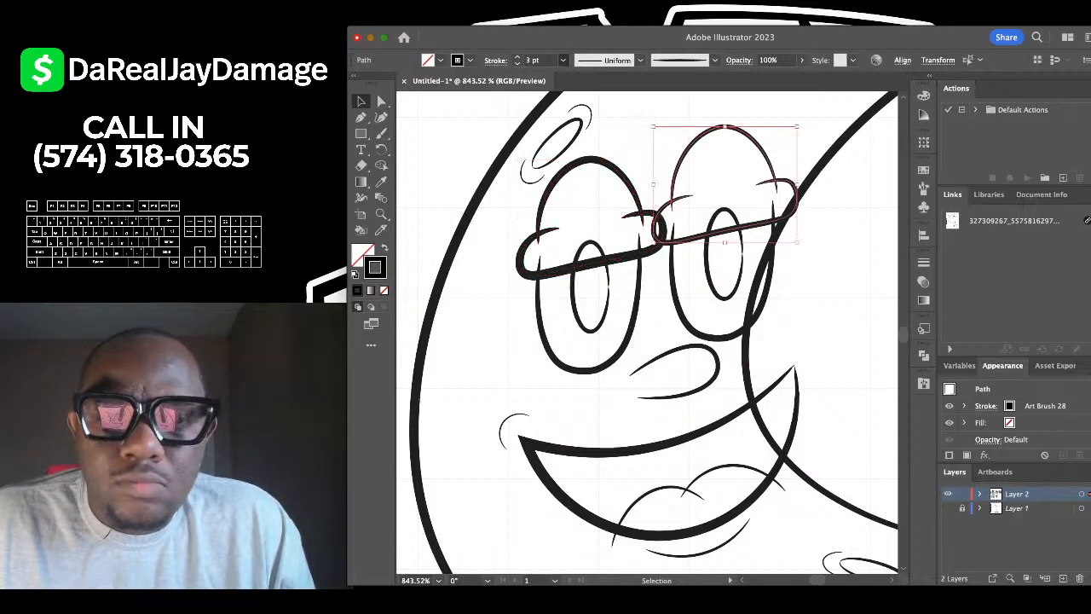
{"action": "left_click", "coordinate": [546, 163]}
{"action": "left_click", "coordinate": [635, 164]}
{"action": "scroll", "coordinate": [636, 164], "scroll_direction": "down", "scroll_amount": 5}
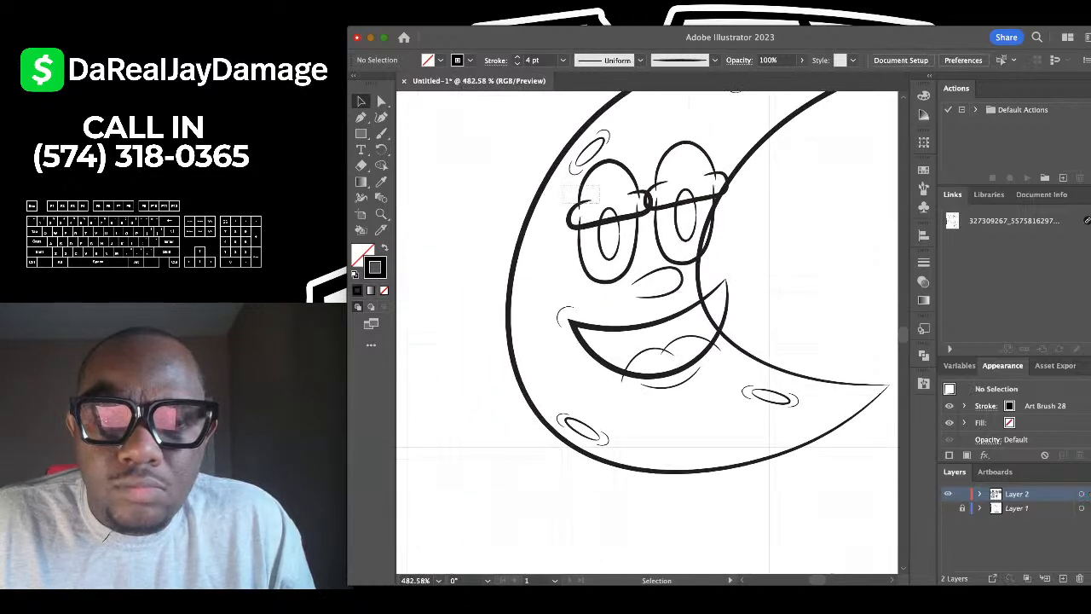
Set the stroke weight of both of the moon's eyelids to 3 pt.
{"action": "left_click", "coordinate": [583, 198]}
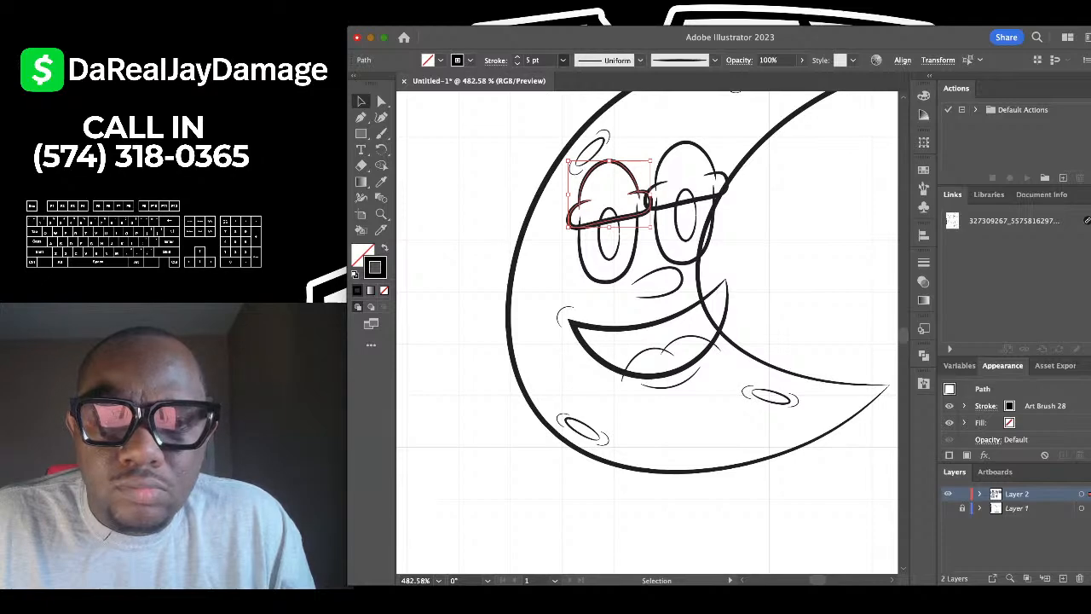
{"action": "left_click", "coordinate": [545, 150]}
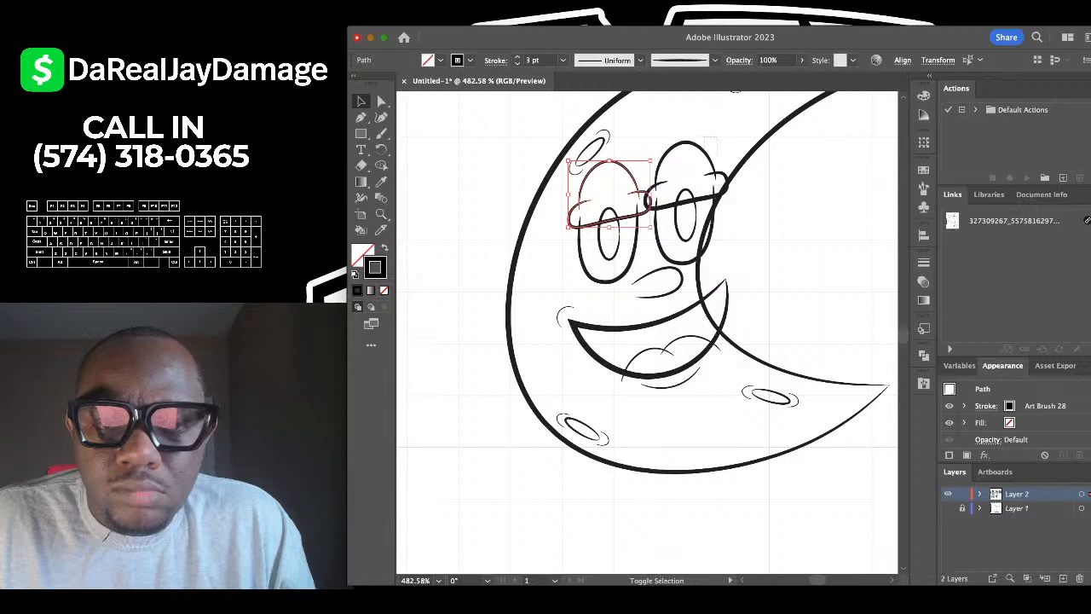
{"action": "left_click", "coordinate": [719, 182], "text": "shift"}
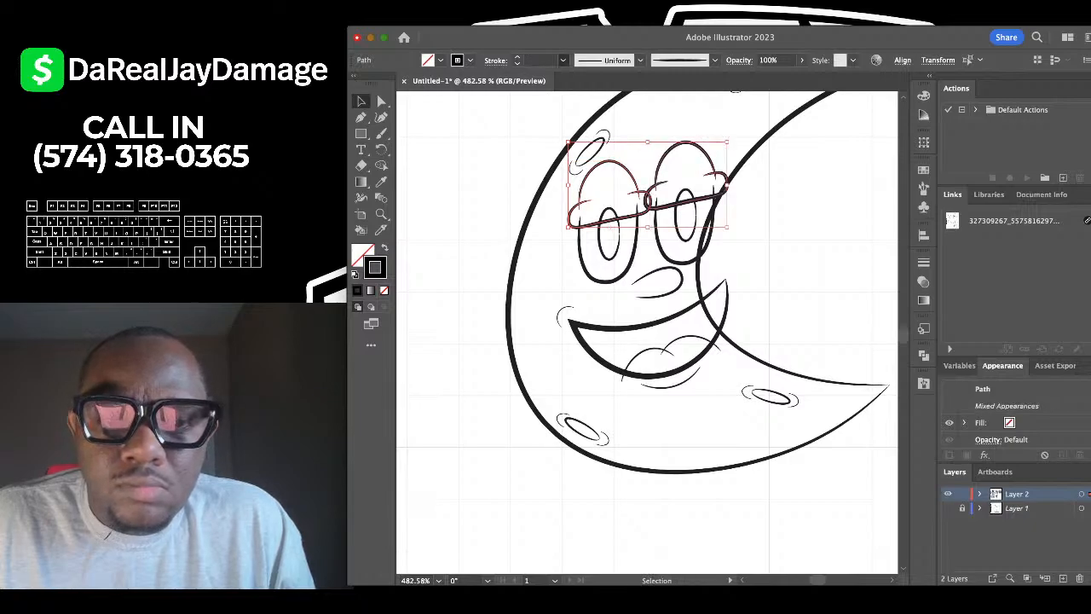
{"action": "left_click", "coordinate": [546, 149]}
{"action": "scroll", "coordinate": [648, 218], "scroll_direction": "up", "scroll_amount": 5}
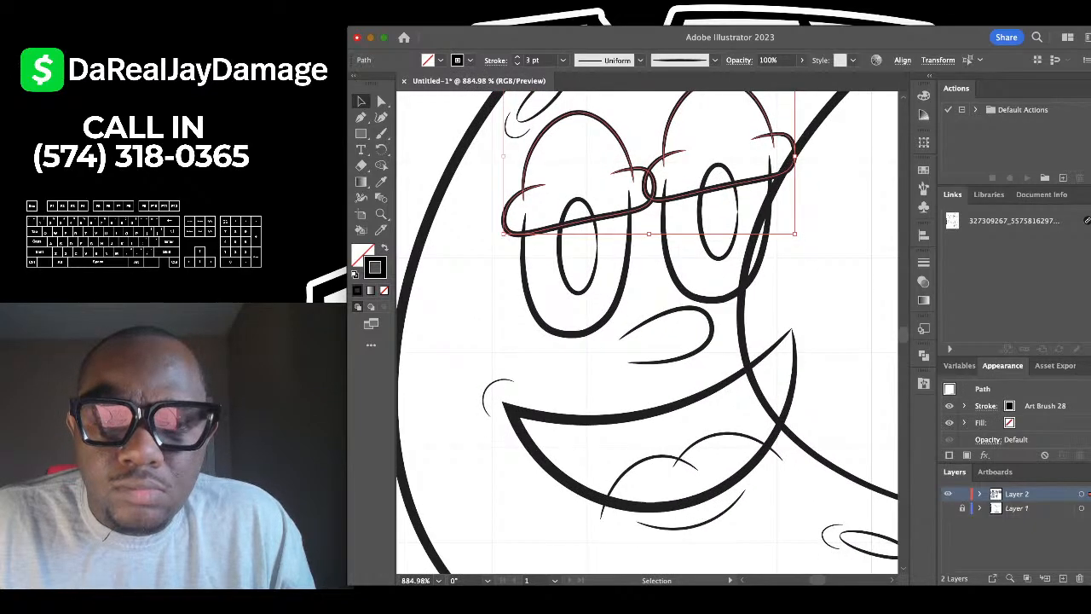
{"action": "left_click", "coordinate": [641, 251]}
Thicken the crease at the corner of the moon's mouth and set the lip line below the mouth to a 6 pt stroke.
{"action": "scroll", "coordinate": [640, 251], "scroll_direction": "down", "scroll_amount": 5}
{"action": "scroll", "coordinate": [693, 501], "scroll_direction": "up", "scroll_amount": 3}
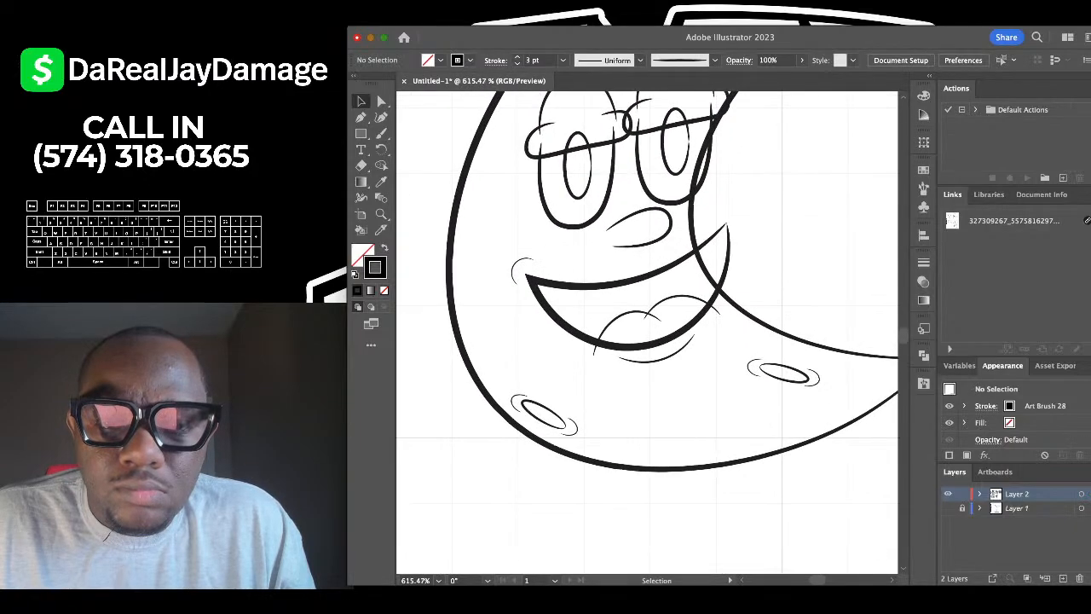
{"action": "left_click", "coordinate": [514, 265]}
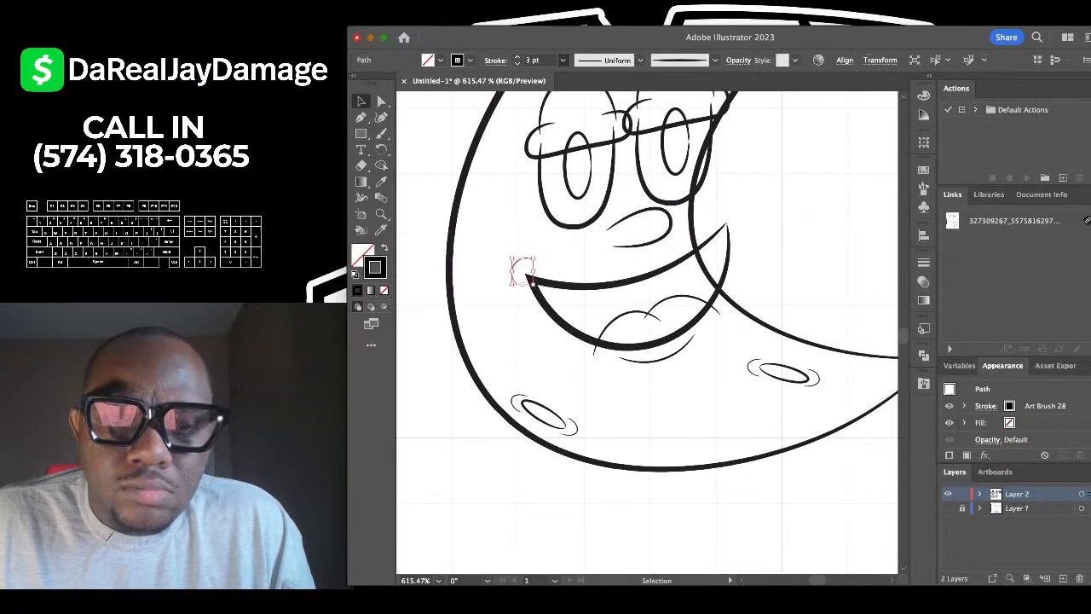
{"action": "left_click", "coordinate": [545, 141]}
{"action": "left_click", "coordinate": [655, 362]}
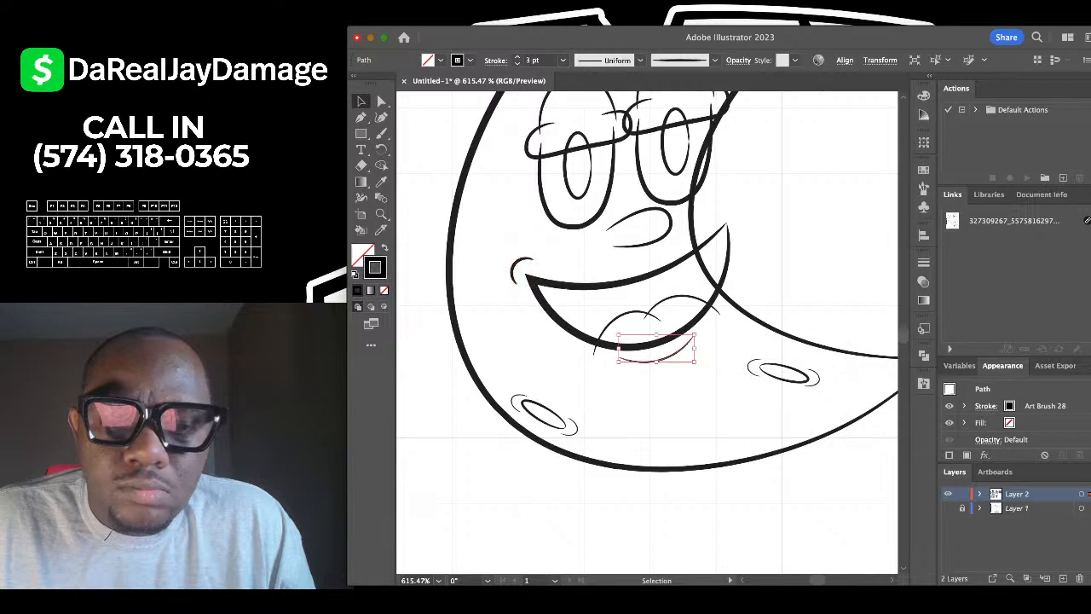
{"action": "left_click", "coordinate": [563, 61]}
{"action": "left_click", "coordinate": [546, 229]}
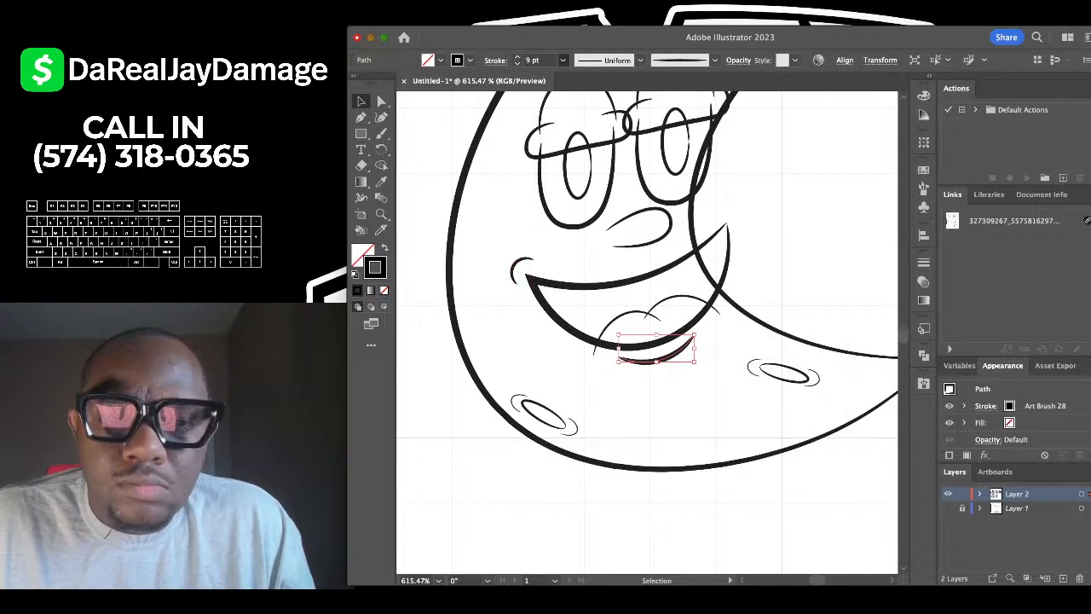
{"action": "left_click", "coordinate": [546, 187]}
{"action": "left_click", "coordinate": [508, 215]}
Set the raindrop character's two under-eye lines, lower lip line and tongue line to a 6 pt stroke.
{"action": "scroll", "coordinate": [508, 215], "scroll_direction": "down", "scroll_amount": 5}
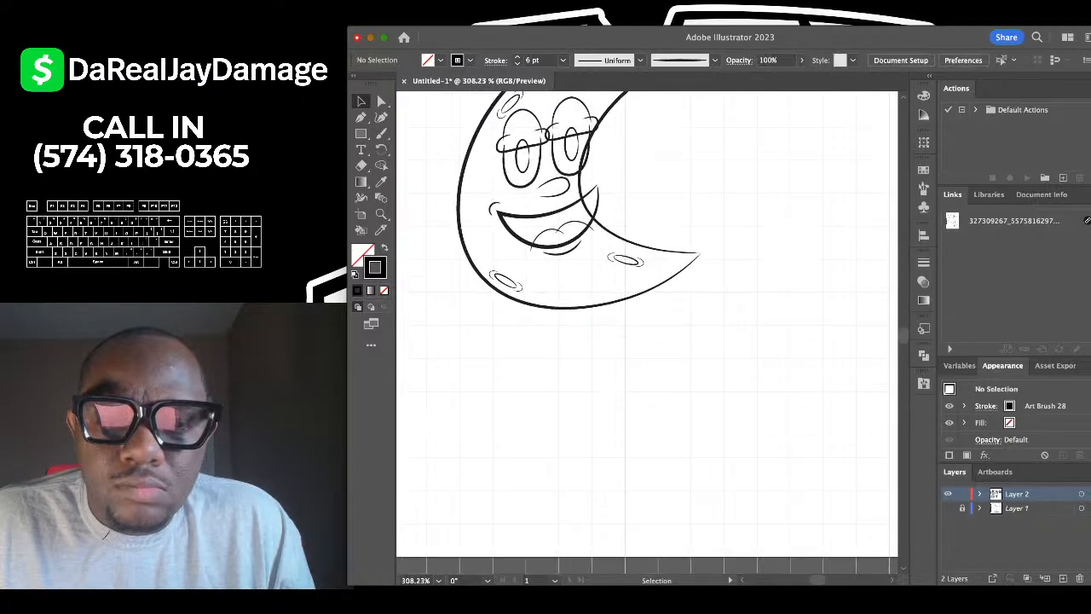
{"action": "scroll", "coordinate": [508, 307], "scroll_direction": "up", "scroll_amount": 5}
{"action": "scroll", "coordinate": [508, 307], "scroll_direction": "down", "scroll_amount": 4}
{"action": "scroll", "coordinate": [508, 307], "scroll_direction": "up", "scroll_amount": 3}
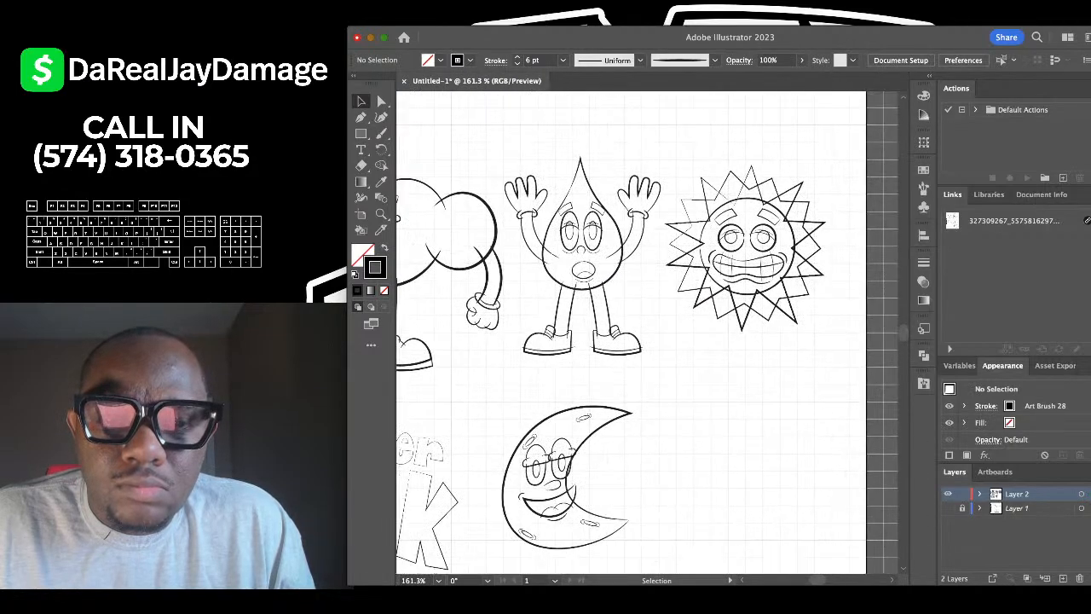
{"action": "scroll", "coordinate": [508, 290], "scroll_direction": "up", "scroll_amount": 4}
{"action": "scroll", "coordinate": [648, 333], "scroll_direction": "up", "scroll_amount": 2}
{"action": "scroll", "coordinate": [559, 285], "scroll_direction": "up", "scroll_amount": 6}
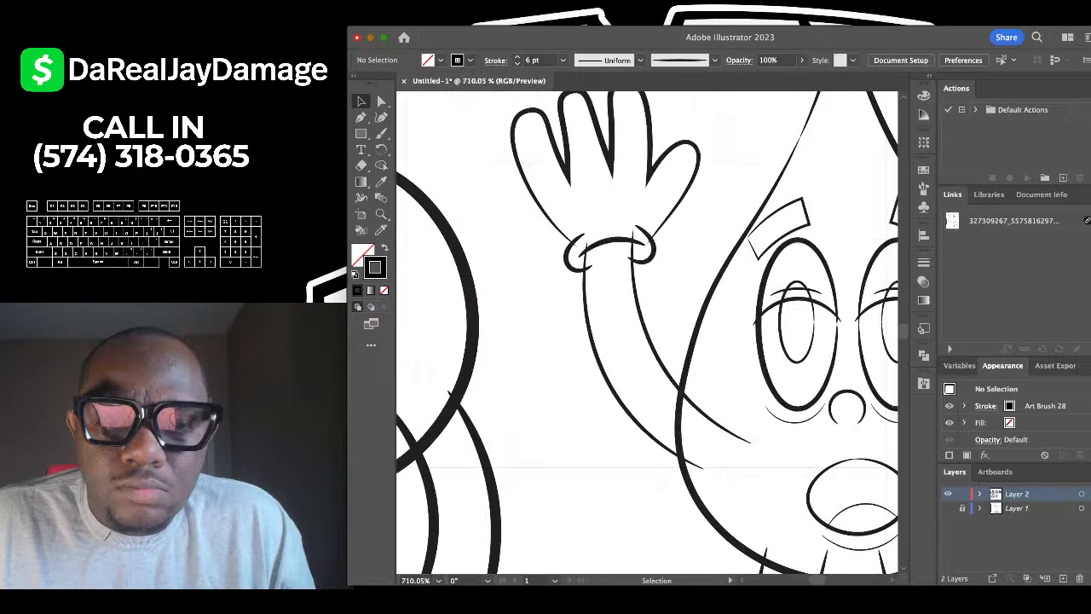
{"action": "scroll", "coordinate": [559, 286], "scroll_direction": "down", "scroll_amount": 5}
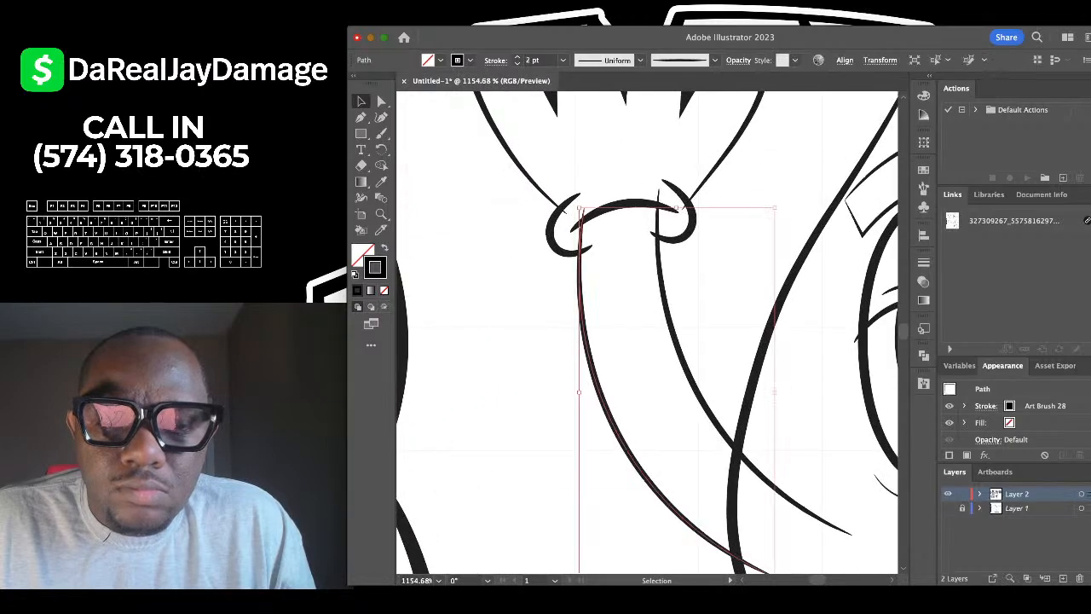
{"action": "scroll", "coordinate": [603, 371], "scroll_direction": "up", "scroll_amount": 5}
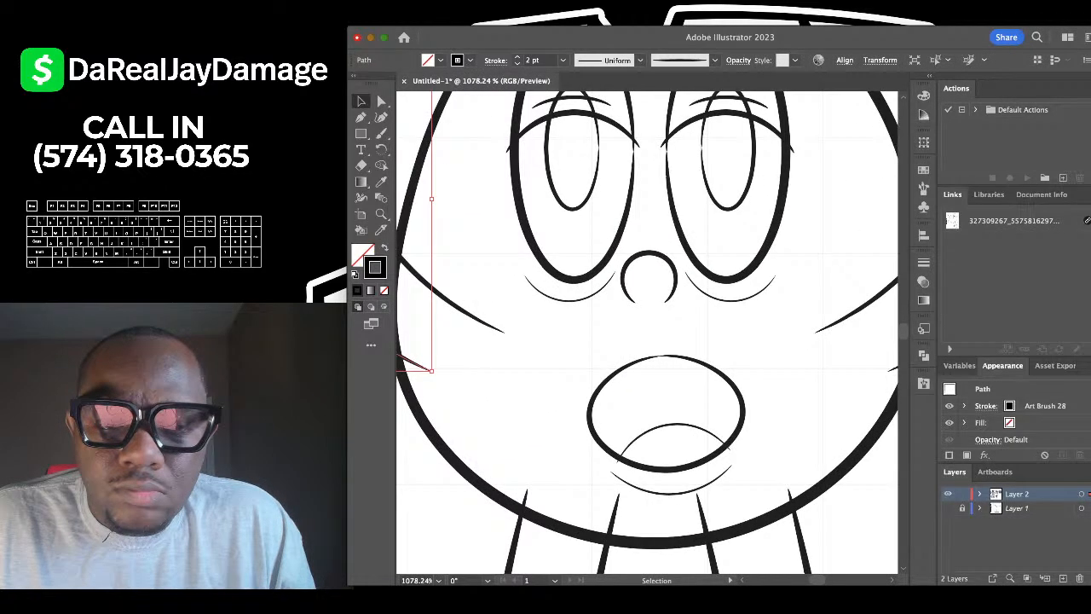
{"action": "left_click", "coordinate": [569, 300]}
{"action": "left_click", "coordinate": [731, 300], "text": "shift"}
{"action": "left_click", "coordinate": [670, 494], "text": "shift"}
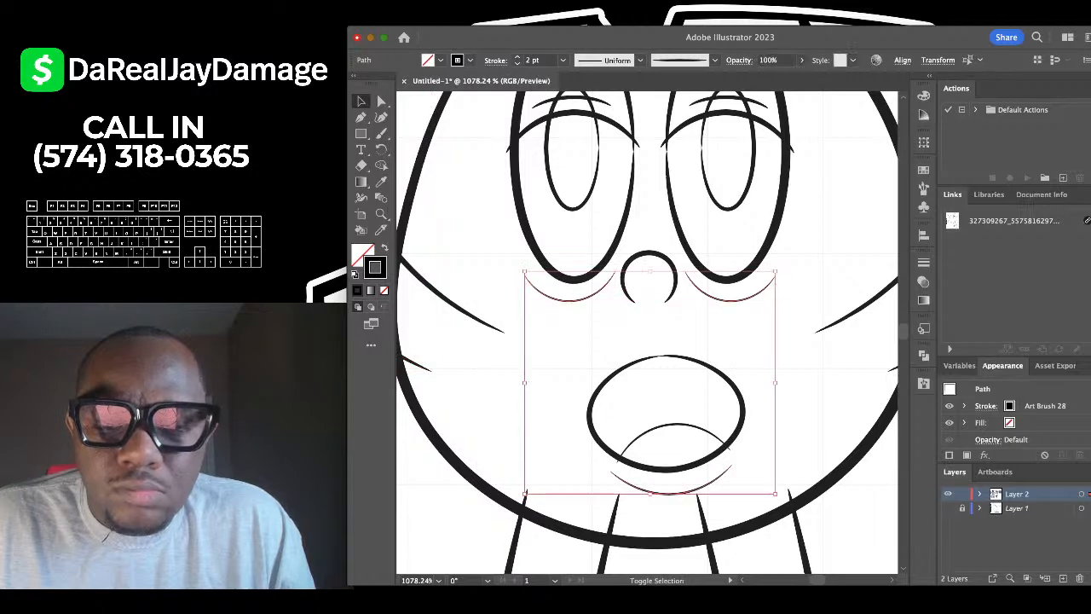
{"action": "left_click", "coordinate": [677, 424], "text": "shift"}
{"action": "left_click", "coordinate": [563, 60]}
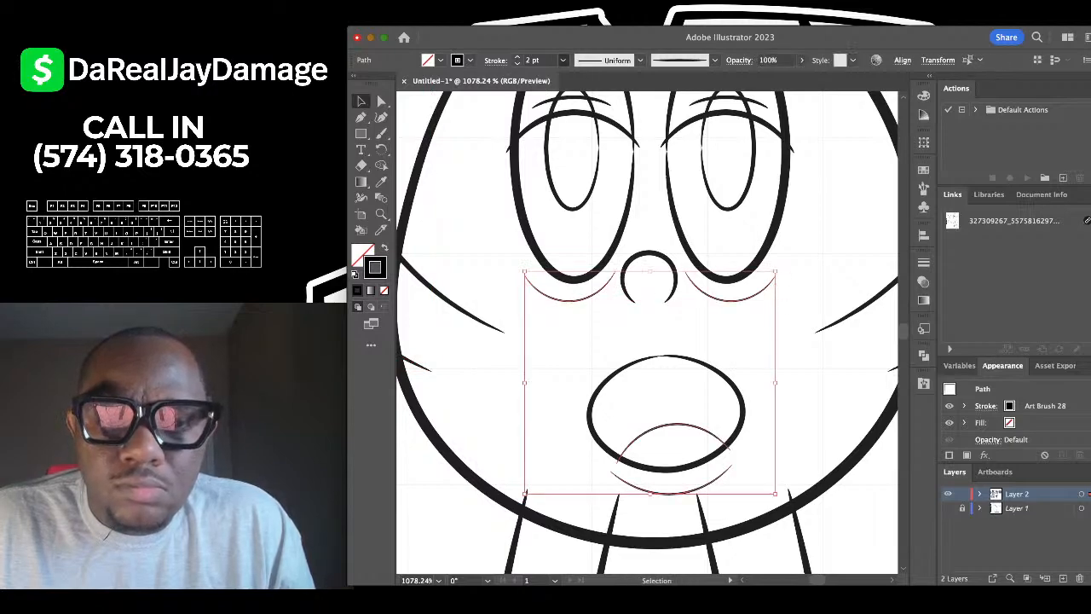
{"action": "left_click", "coordinate": [546, 183]}
{"action": "left_click", "coordinate": [494, 249]}
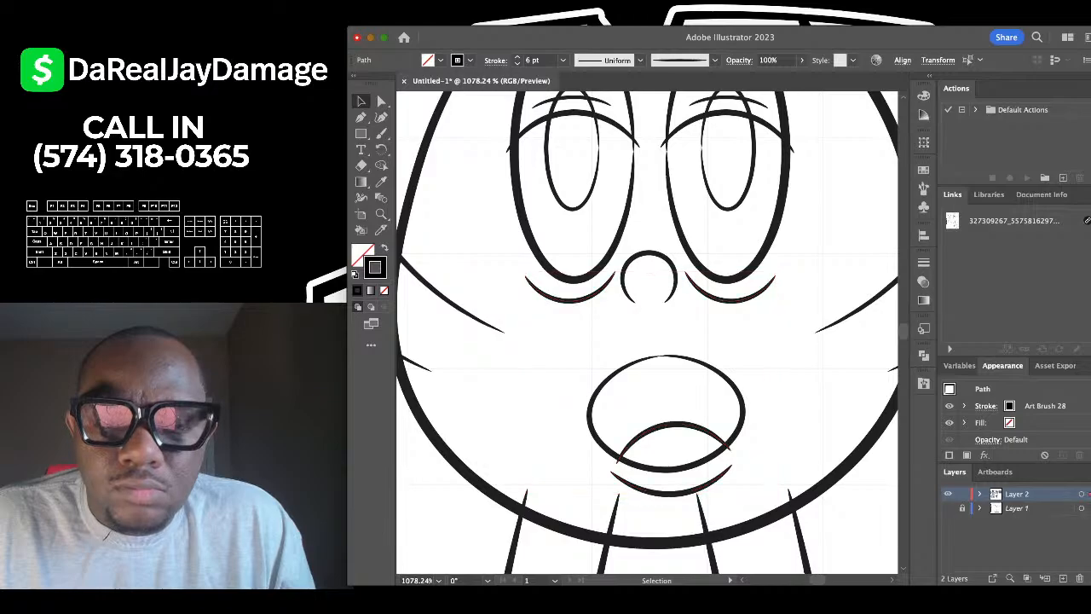
Set the horizontal line between the sun's upper and lower teeth to a 1 pt stroke.
{"action": "scroll", "coordinate": [495, 250], "scroll_direction": "down", "scroll_amount": 7}
{"action": "scroll", "coordinate": [733, 290], "scroll_direction": "up", "scroll_amount": 3}
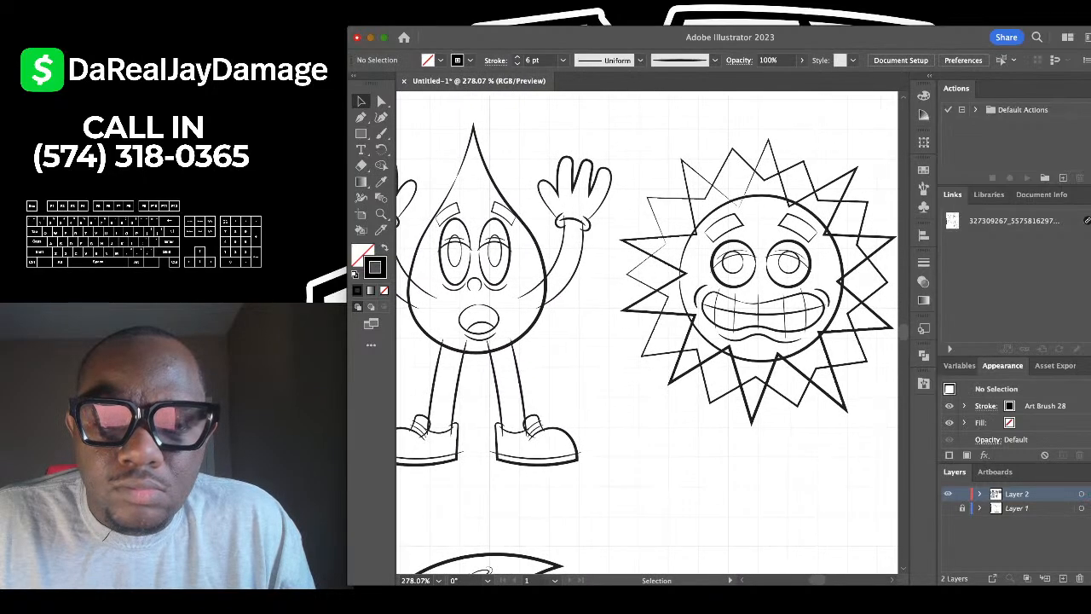
{"action": "scroll", "coordinate": [753, 342], "scroll_direction": "up", "scroll_amount": 5}
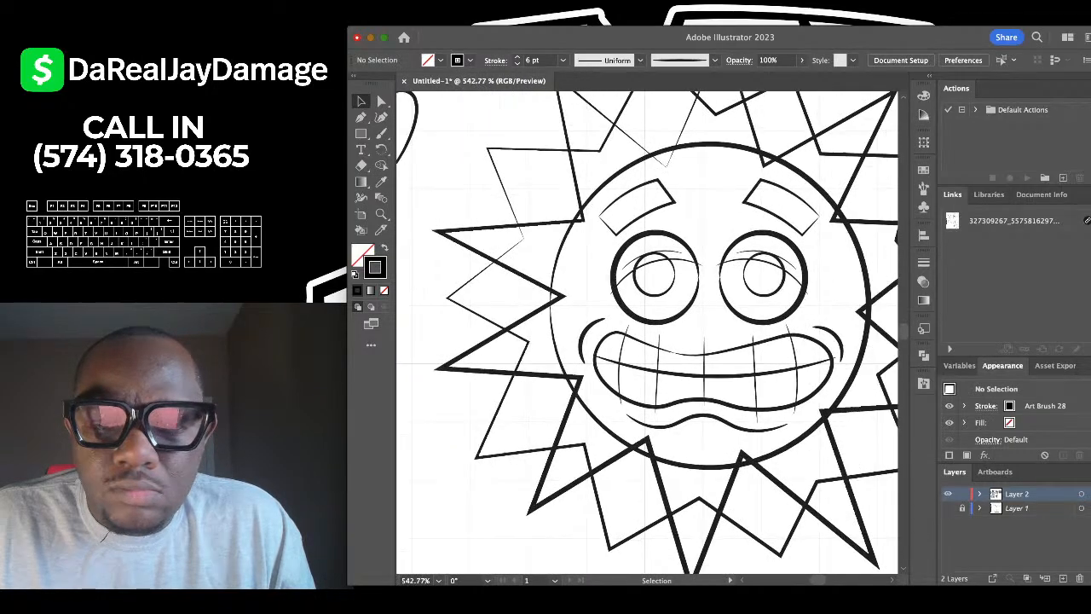
{"action": "left_click", "coordinate": [713, 327]}
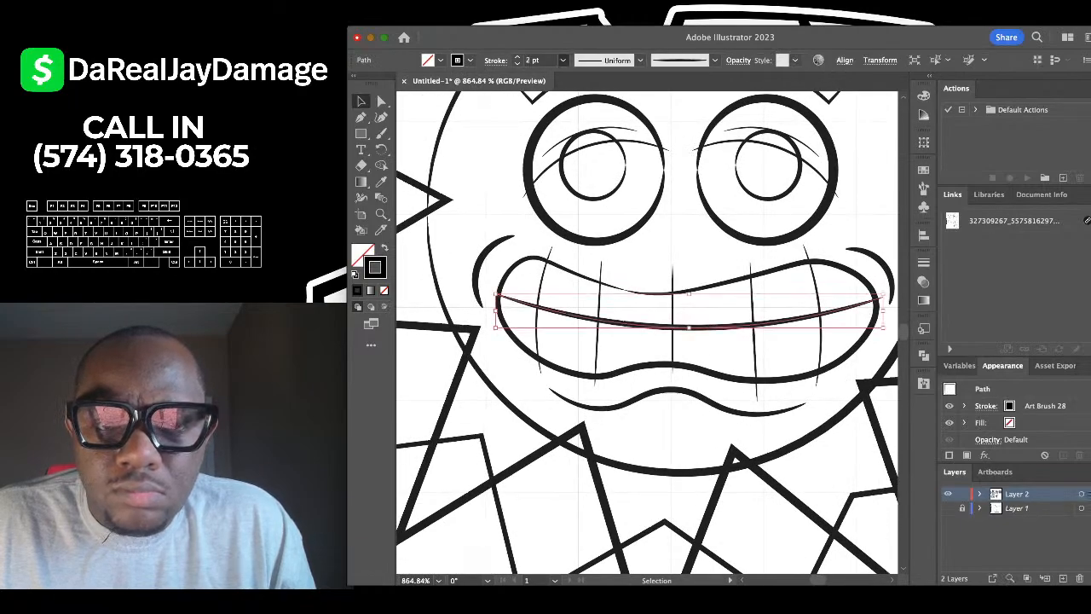
{"action": "left_click", "coordinate": [546, 120]}
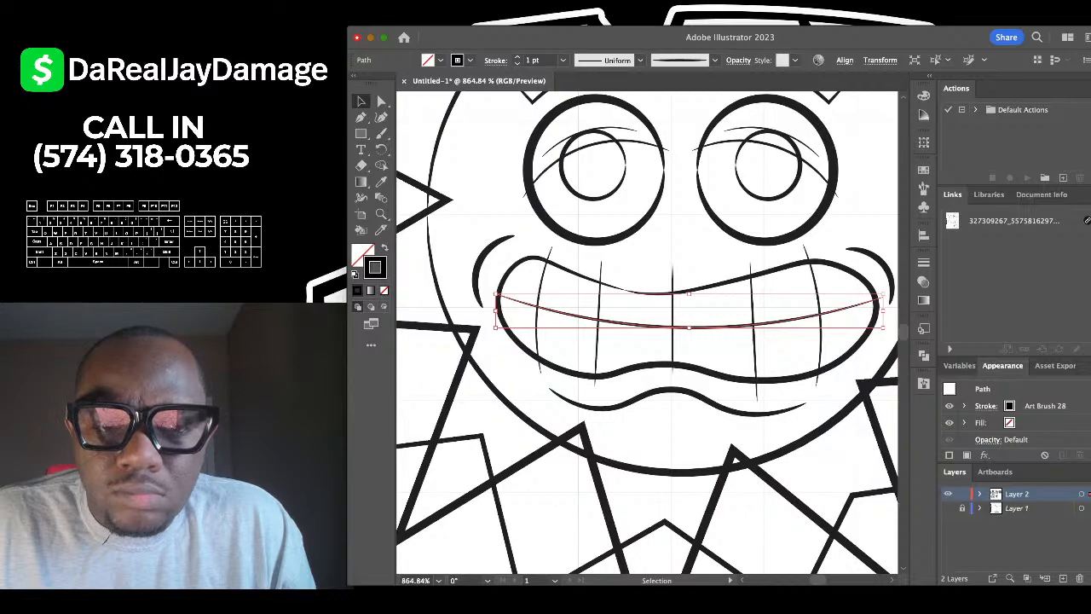
Set the five vertical tooth lines in the sun's mouth to a 3 pt stroke.
{"action": "left_click", "coordinate": [537, 333]}
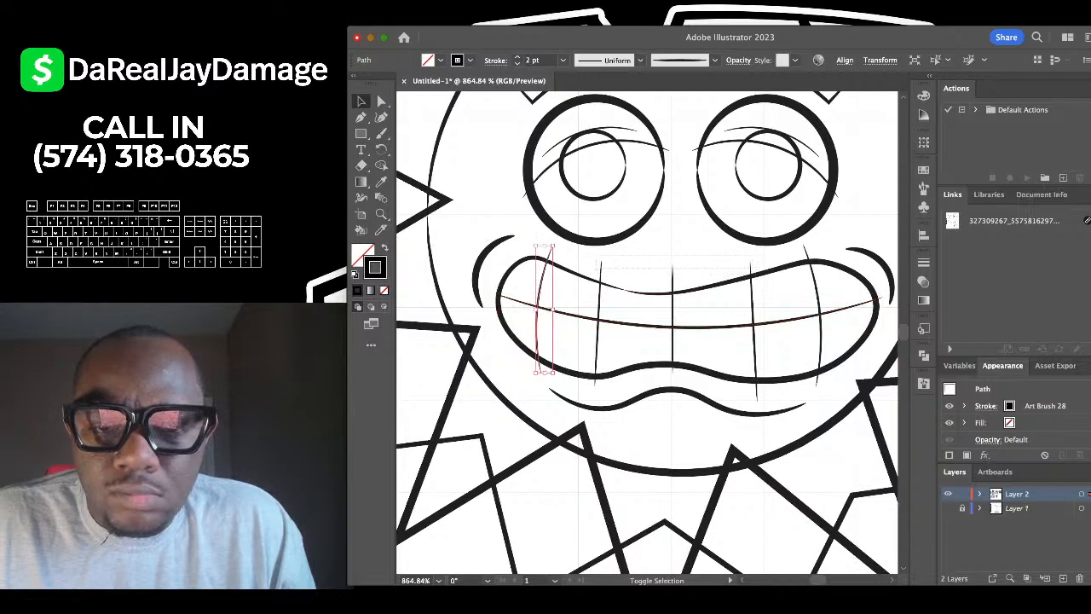
{"action": "left_click_drag", "start_coordinate": [596, 260], "coordinate": [753, 268]}
{"action": "left_click", "coordinate": [816, 286], "text": "shift"}
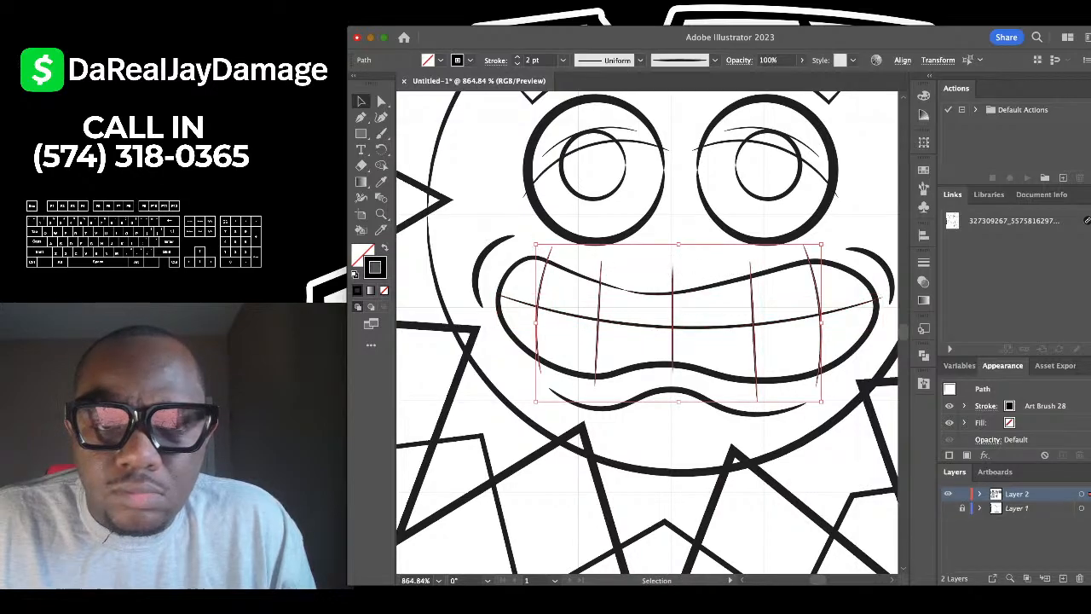
{"action": "left_click", "coordinate": [563, 148]}
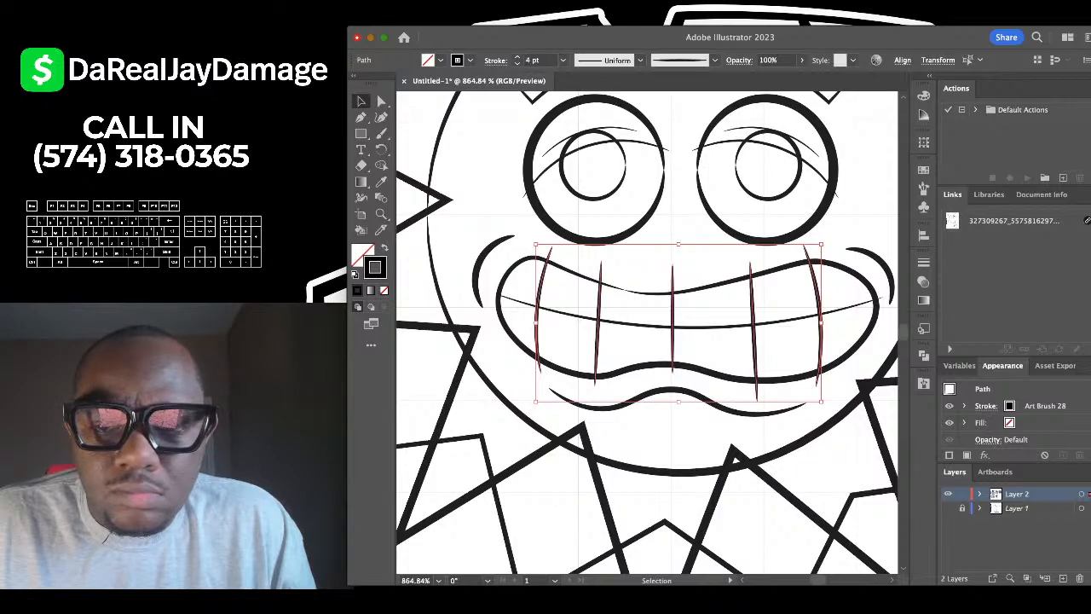
{"action": "left_click", "coordinate": [562, 137]}
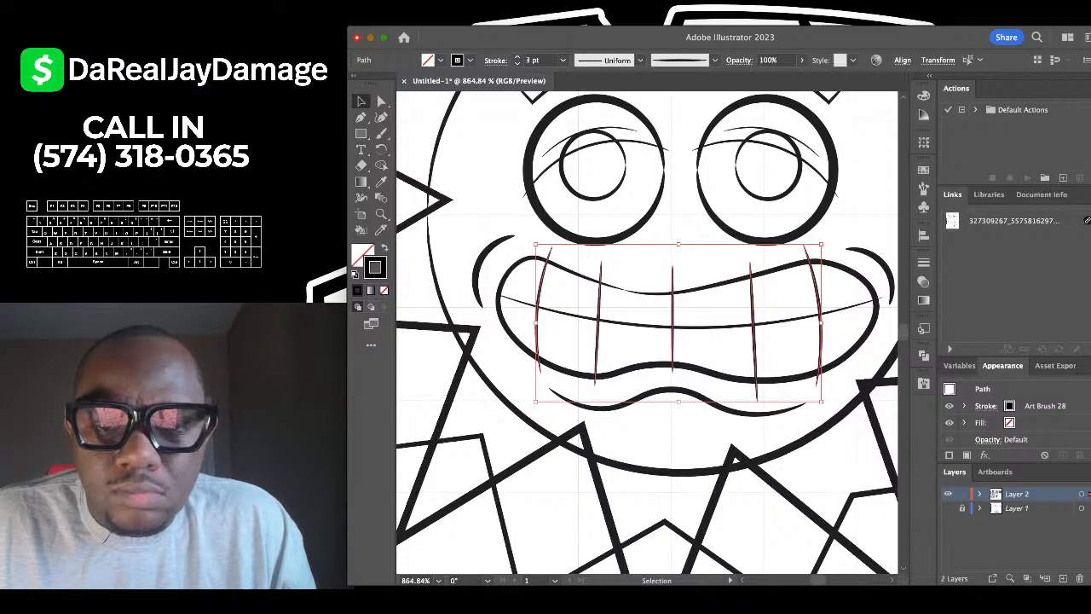
{"action": "left_click", "coordinate": [614, 463]}
{"action": "scroll", "coordinate": [707, 362], "scroll_direction": "down", "scroll_amount": 10}
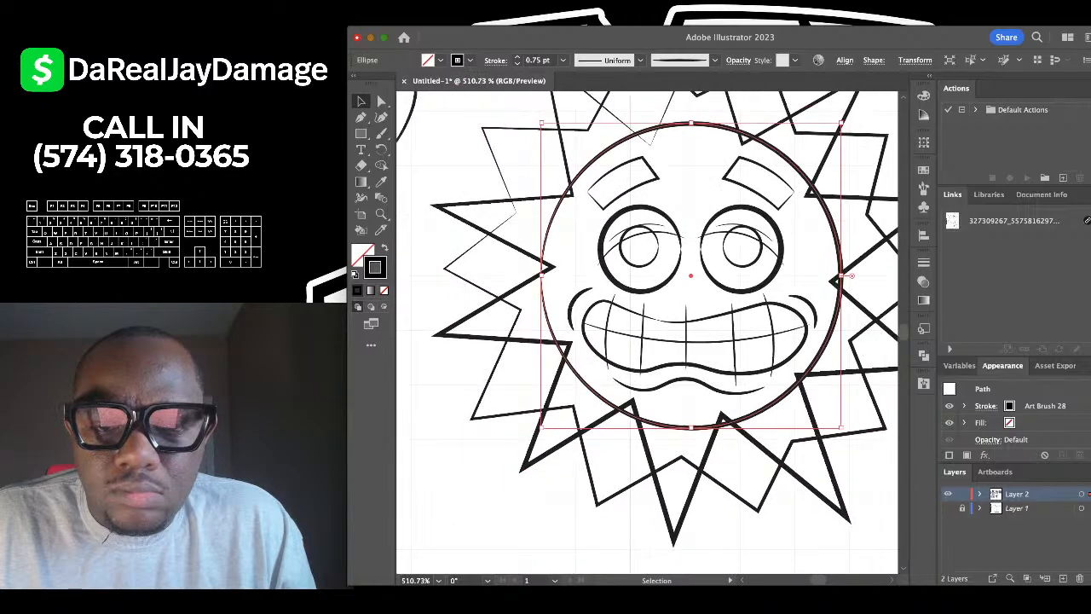
Examine the line weights of the sun, moon, lettering and cloud drawings across the artboard.
{"action": "left_click", "coordinate": [656, 477]}
{"action": "scroll", "coordinate": [656, 477], "scroll_direction": "down", "scroll_amount": 3}
{"action": "scroll", "coordinate": [852, 184], "scroll_direction": "down", "scroll_amount": 7}
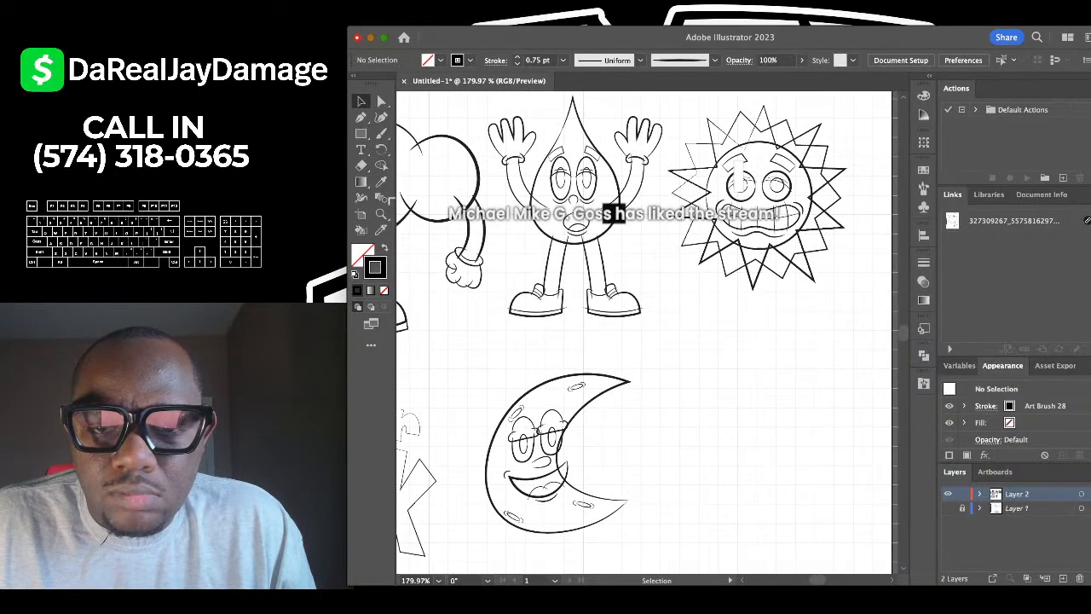
{"action": "scroll", "coordinate": [852, 183], "scroll_direction": "left", "scroll_amount": 5}
{"action": "scroll", "coordinate": [588, 558], "scroll_direction": "up", "scroll_amount": 4}
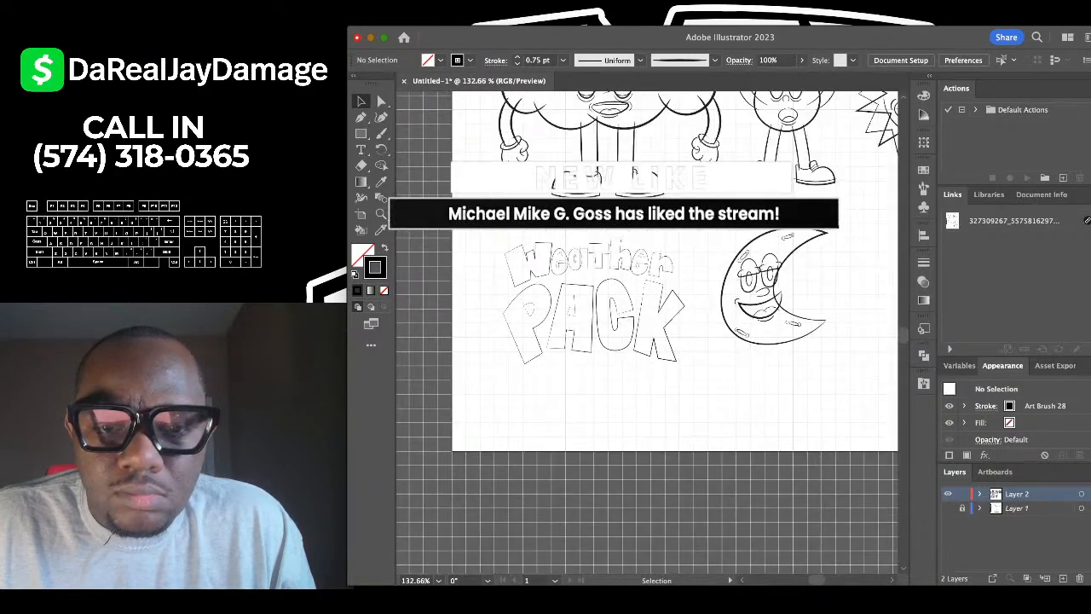
{"action": "scroll", "coordinate": [657, 299], "scroll_direction": "down", "scroll_amount": 5}
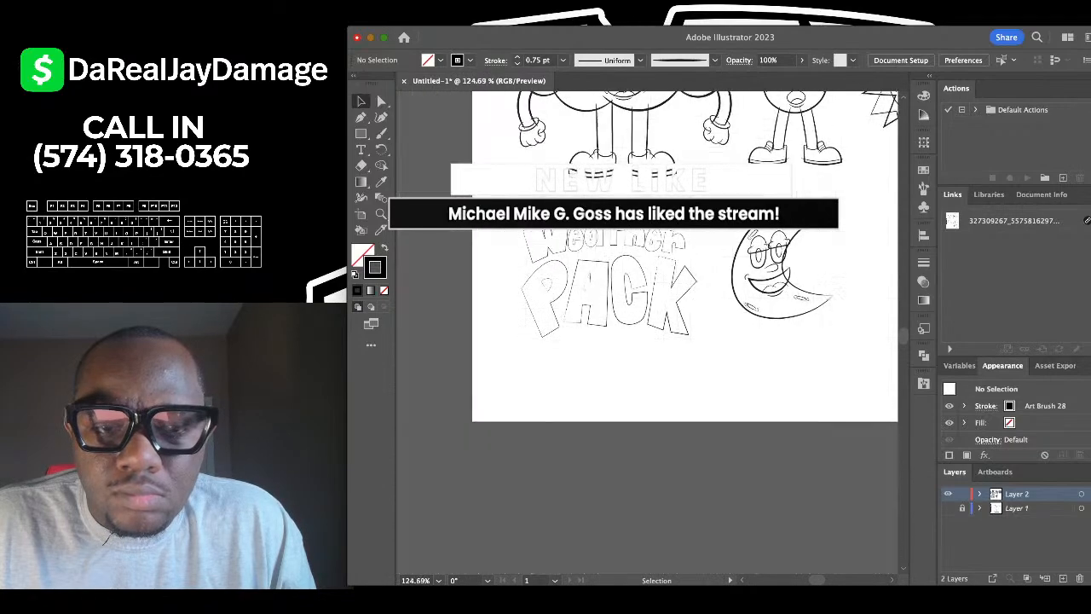
{"action": "scroll", "coordinate": [657, 298], "scroll_direction": "up", "scroll_amount": 1}
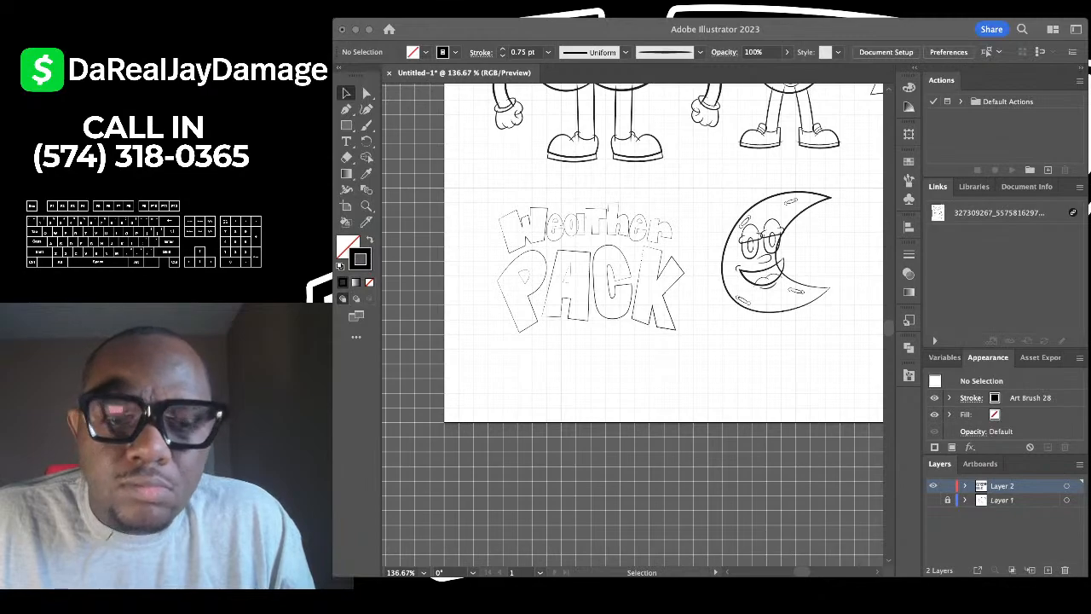
{"action": "left_click", "coordinate": [484, 196]}
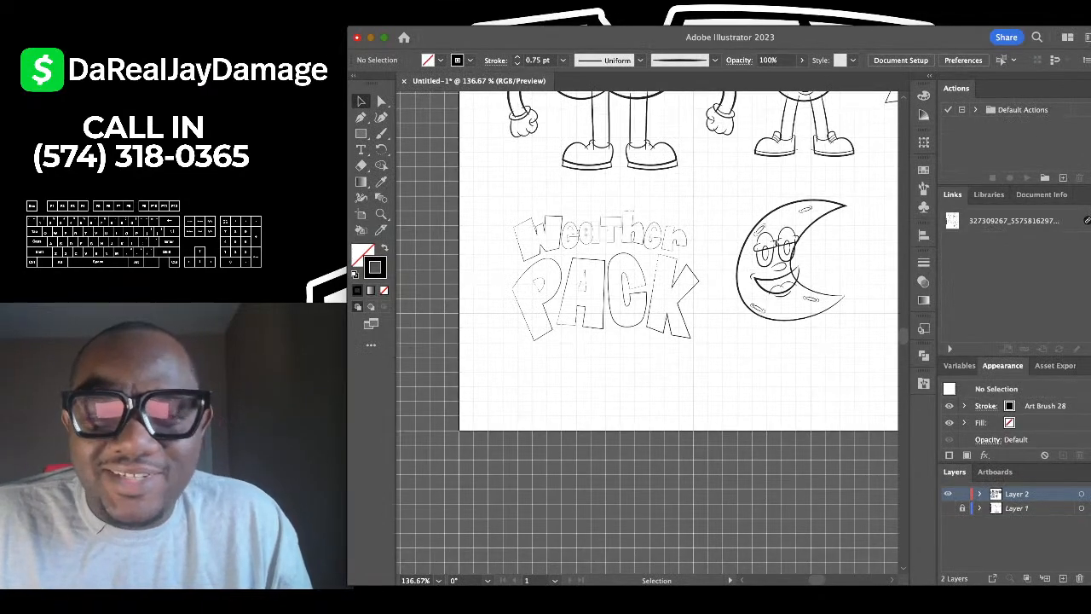
{"action": "scroll", "coordinate": [484, 196], "scroll_direction": "down", "scroll_amount": 1}
Set the two lower finger curves on the cloud character's left-hand fist to a 6 pt stroke.
{"action": "scroll", "coordinate": [522, 119], "scroll_direction": "up", "scroll_amount": 8}
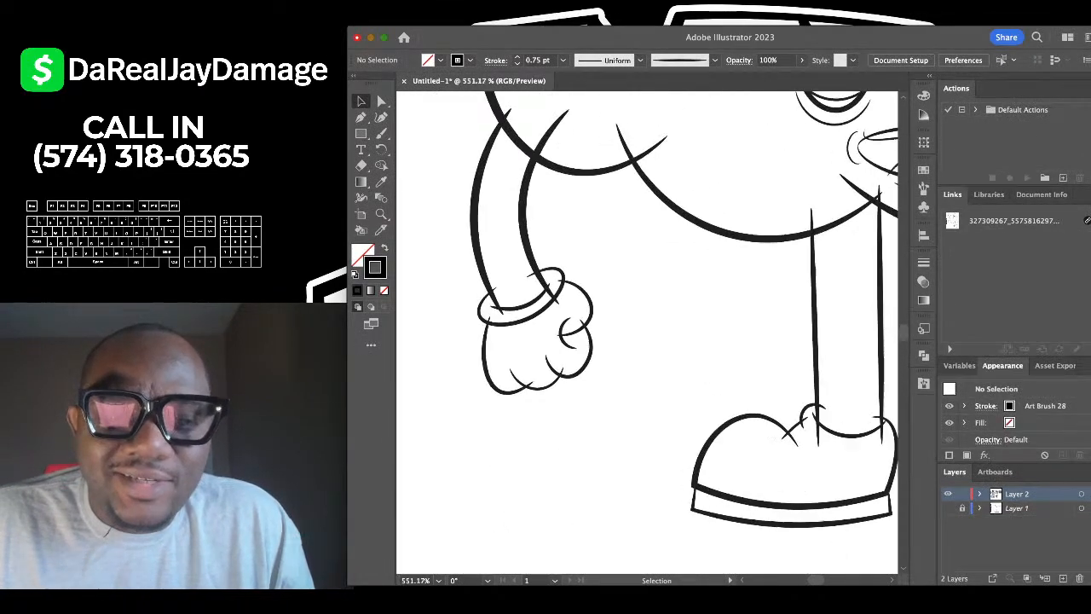
{"action": "mouse_move", "coordinate": [534, 365]}
{"action": "left_mouse_down"}
{"action": "mouse_move", "coordinate": [574, 294]}
{"action": "mouse_move", "coordinate": [604, 277]}
{"action": "left_mouse_up"}
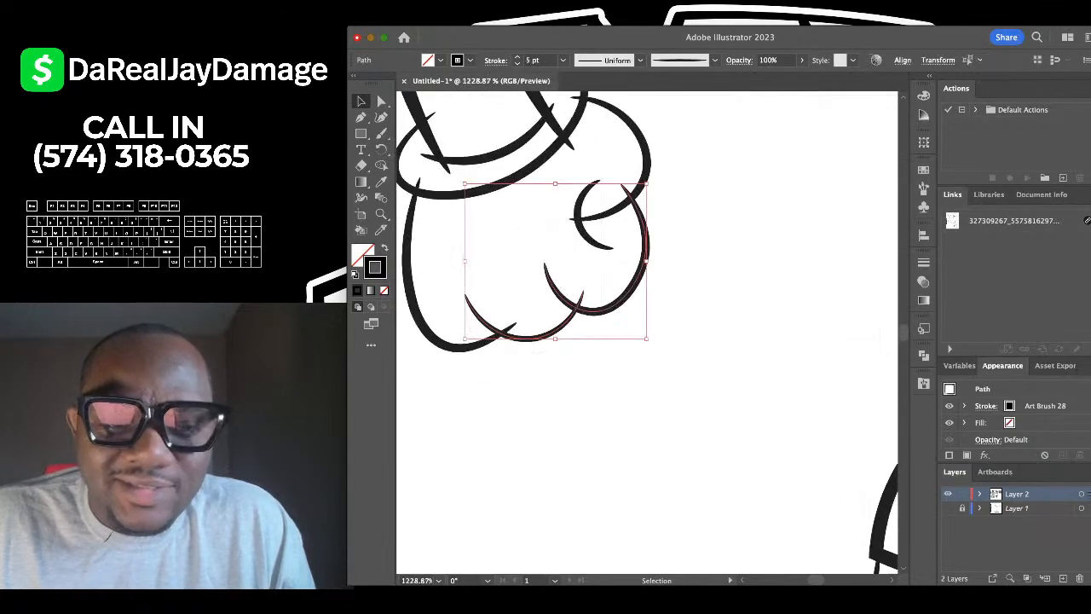
{"action": "left_click", "coordinate": [556, 158]}
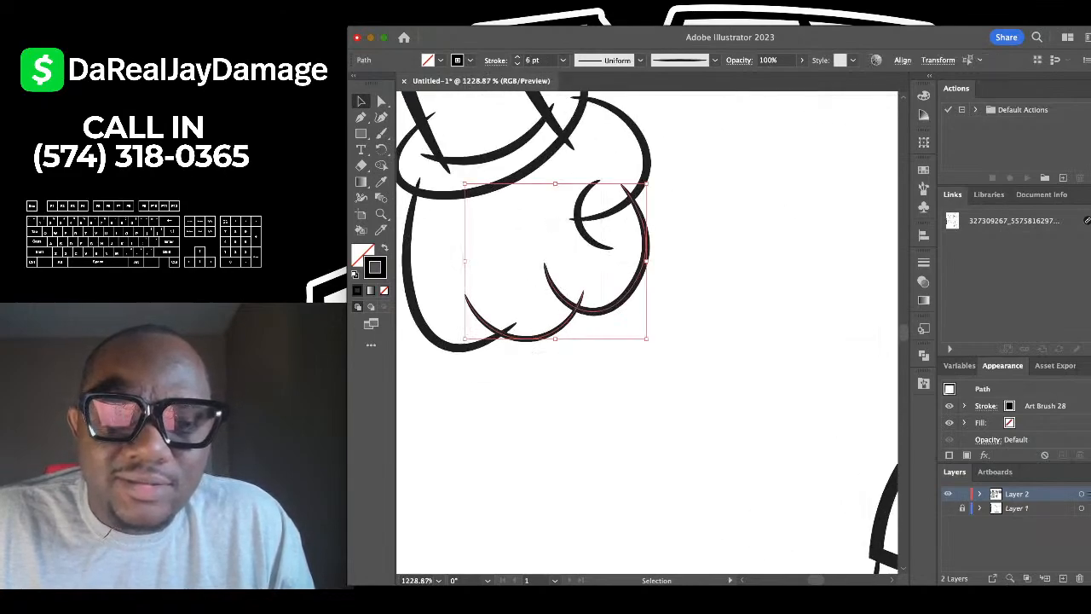
{"action": "left_click", "coordinate": [727, 236]}
Set the short crease line at the tongue of both of the cloud character's shoes to a 12 pt stroke.
{"action": "scroll", "coordinate": [728, 237], "scroll_direction": "down", "scroll_amount": 4}
{"action": "scroll", "coordinate": [647, 332], "scroll_direction": "down", "scroll_amount": 5}
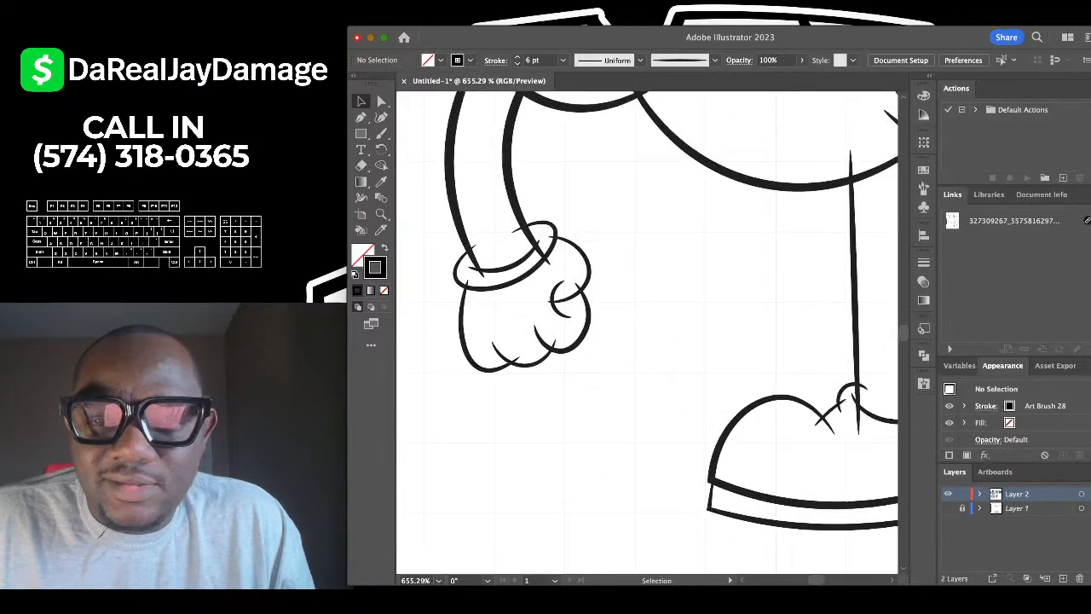
{"action": "scroll", "coordinate": [742, 418], "scroll_direction": "down", "scroll_amount": 2}
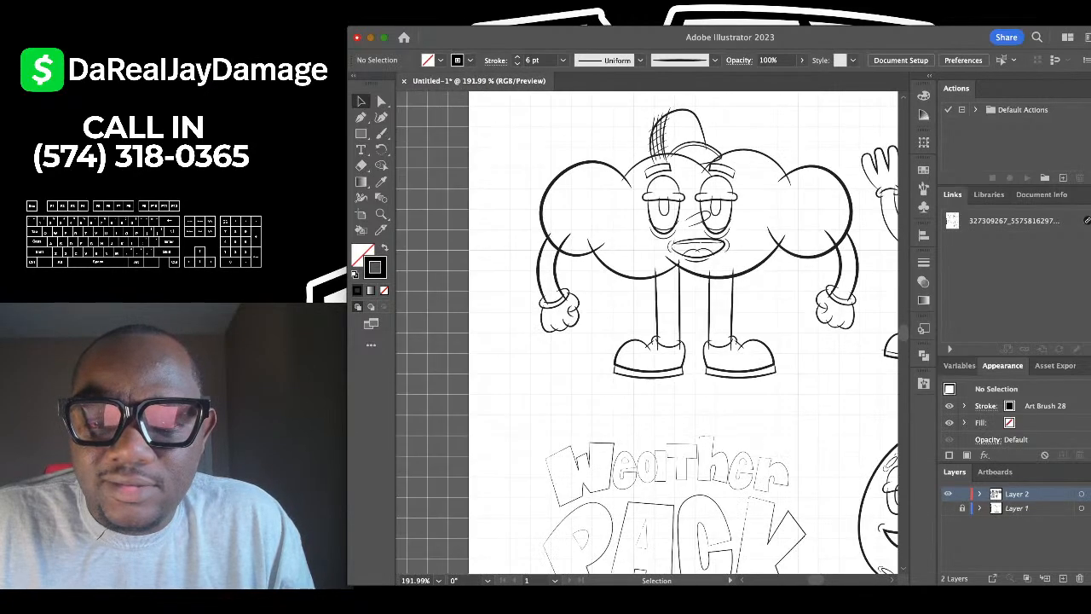
{"action": "scroll", "coordinate": [742, 417], "scroll_direction": "up", "scroll_amount": 6}
{"action": "scroll", "coordinate": [628, 297], "scroll_direction": "up", "scroll_amount": 2}
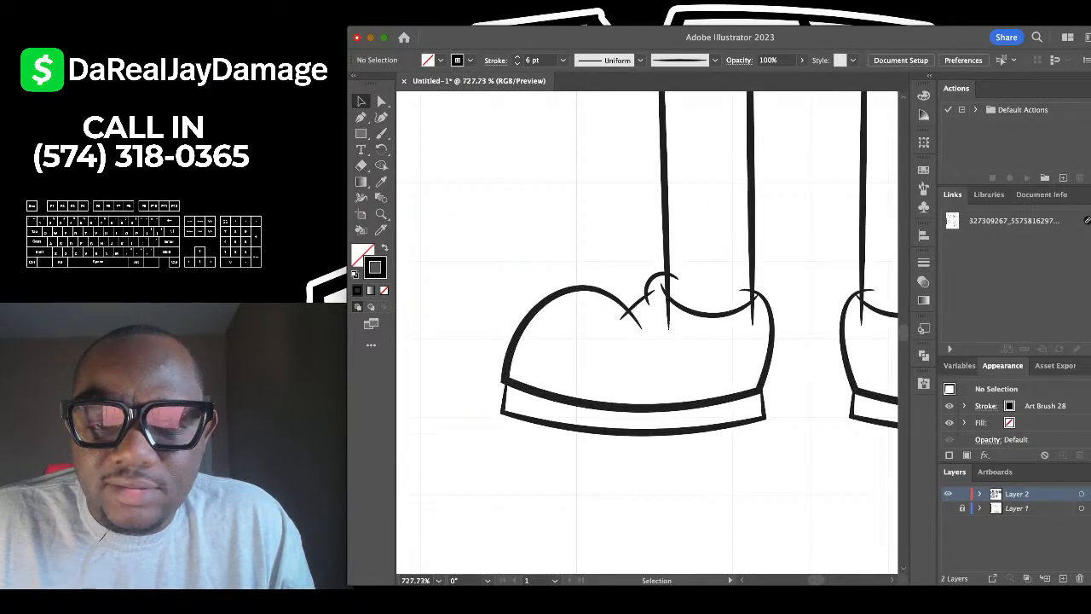
{"action": "left_click", "coordinate": [636, 306]}
{"action": "scroll", "coordinate": [636, 308], "scroll_direction": "down", "scroll_amount": 2}
{"action": "scroll", "coordinate": [636, 308], "scroll_direction": "right", "scroll_amount": 4}
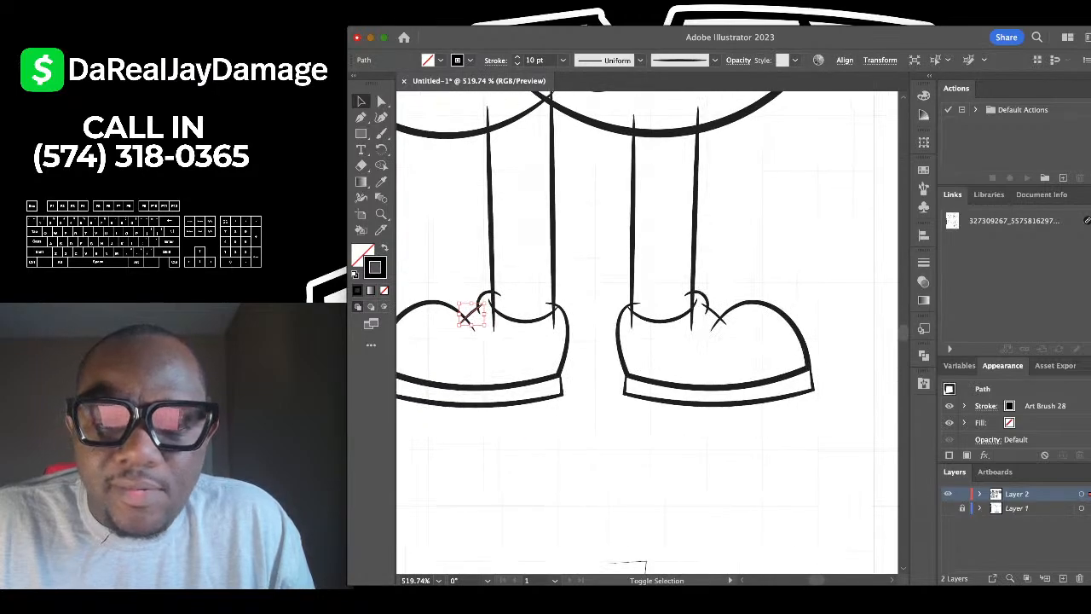
{"action": "left_click", "coordinate": [714, 314], "text": "shift"}
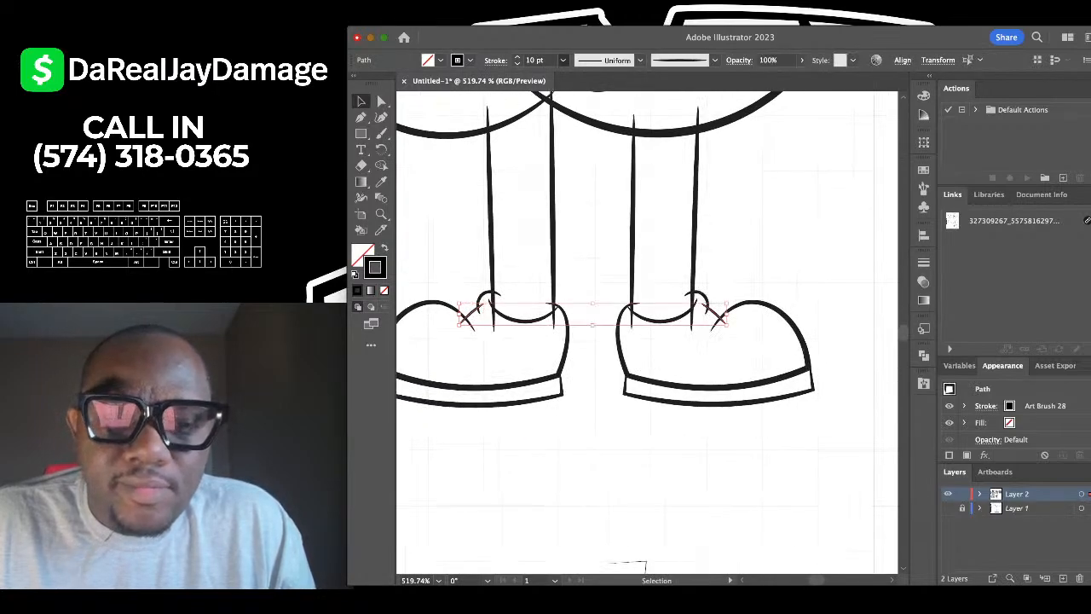
{"action": "left_click", "coordinate": [517, 58]}
{"action": "left_click", "coordinate": [518, 57]}
{"action": "left_click", "coordinate": [791, 222]}
Examine the balance of line weights over the whole Weather Pack artboard.
{"action": "scroll", "coordinate": [791, 221], "scroll_direction": "down", "scroll_amount": 6}
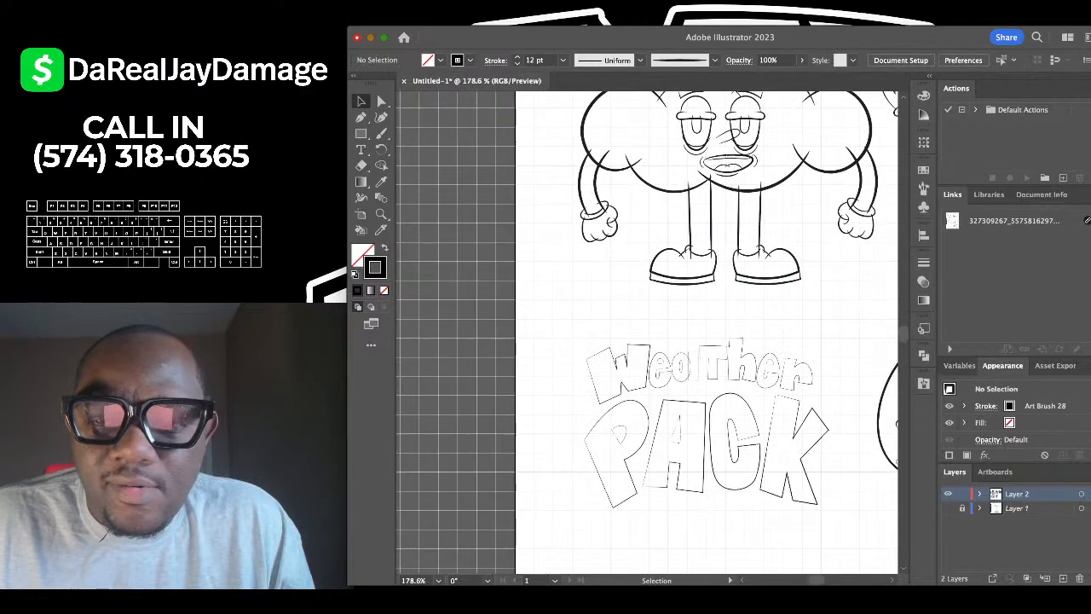
{"action": "scroll", "coordinate": [648, 332], "scroll_direction": "down", "scroll_amount": 4}
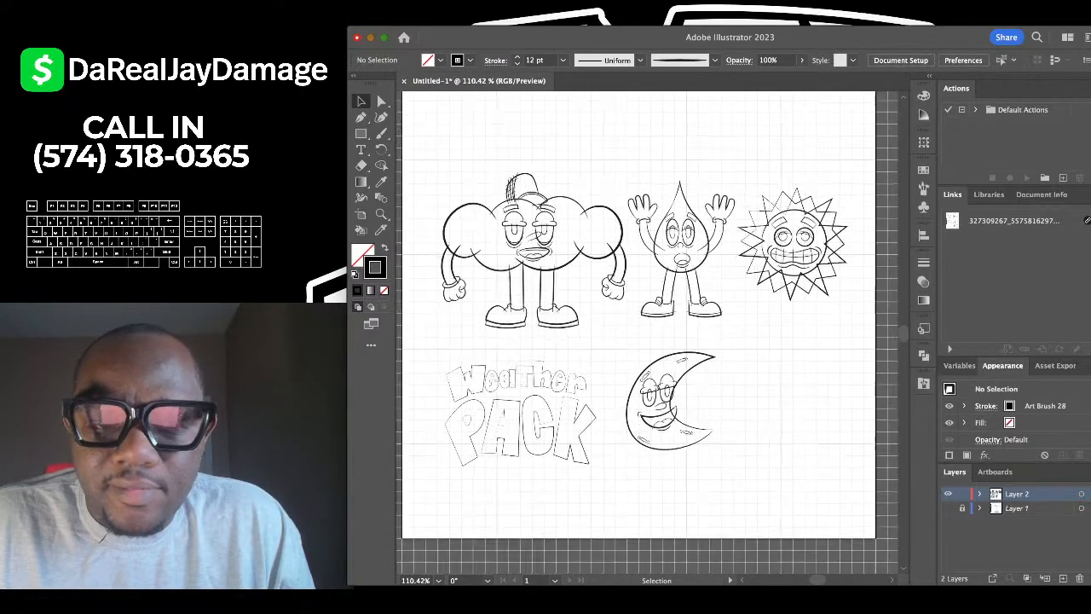
{"action": "scroll", "coordinate": [651, 332], "scroll_direction": "down", "scroll_amount": 3}
{"action": "scroll", "coordinate": [652, 333], "scroll_direction": "down", "scroll_amount": 1}
{"action": "scroll", "coordinate": [651, 332], "scroll_direction": "up", "scroll_amount": 3}
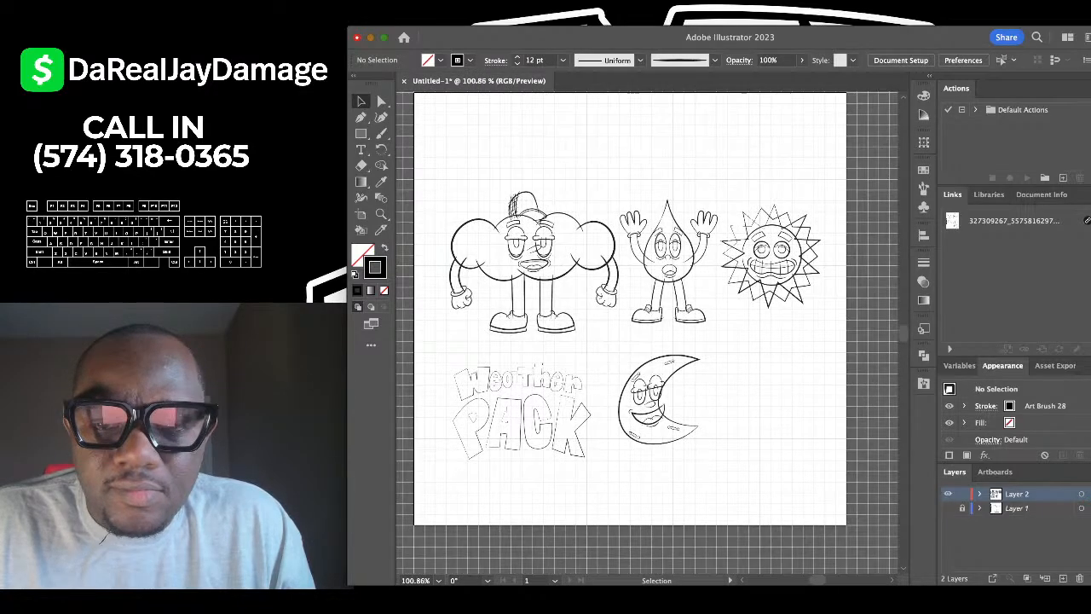
{"action": "scroll", "coordinate": [640, 290], "scroll_direction": "down", "scroll_amount": 1}
{"action": "scroll", "coordinate": [515, 287], "scroll_direction": "down", "scroll_amount": 2}
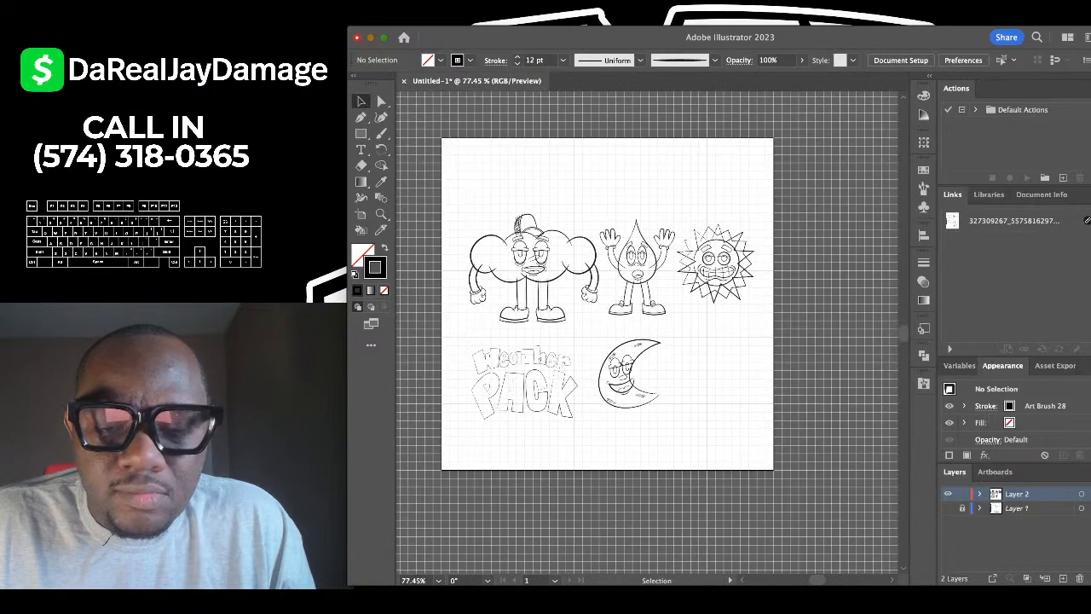
{"action": "key", "text": "super+a"}
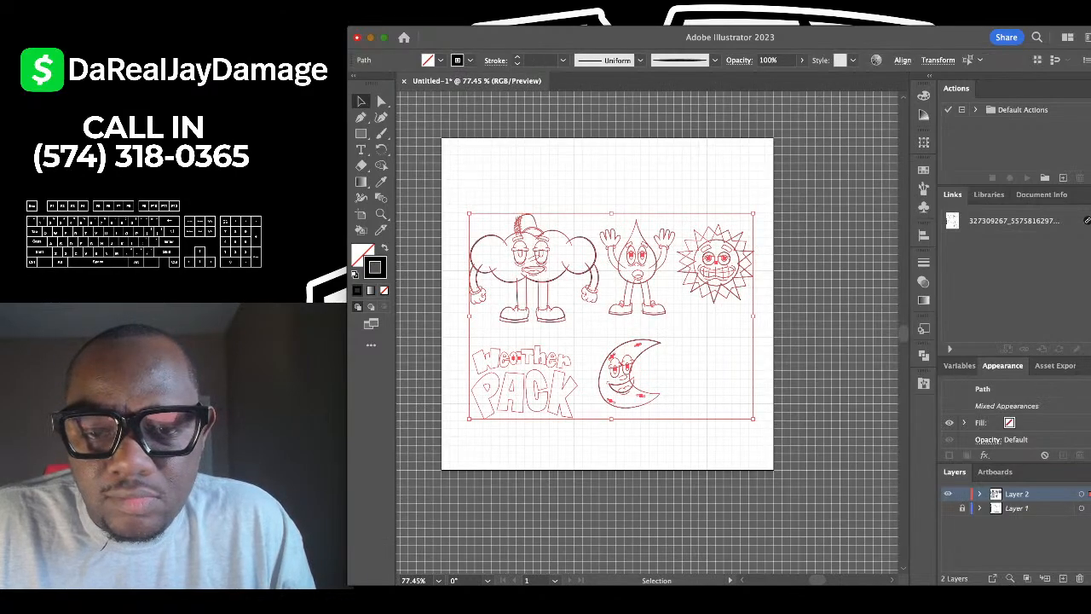
Set the moon's crescent outline to a 0.75 pt stroke.
{"action": "scroll", "coordinate": [610, 313], "scroll_direction": "up", "scroll_amount": 5}
{"action": "scroll", "coordinate": [646, 332], "scroll_direction": "down", "scroll_amount": 2}
{"action": "scroll", "coordinate": [676, 511], "scroll_direction": "up", "scroll_amount": 7}
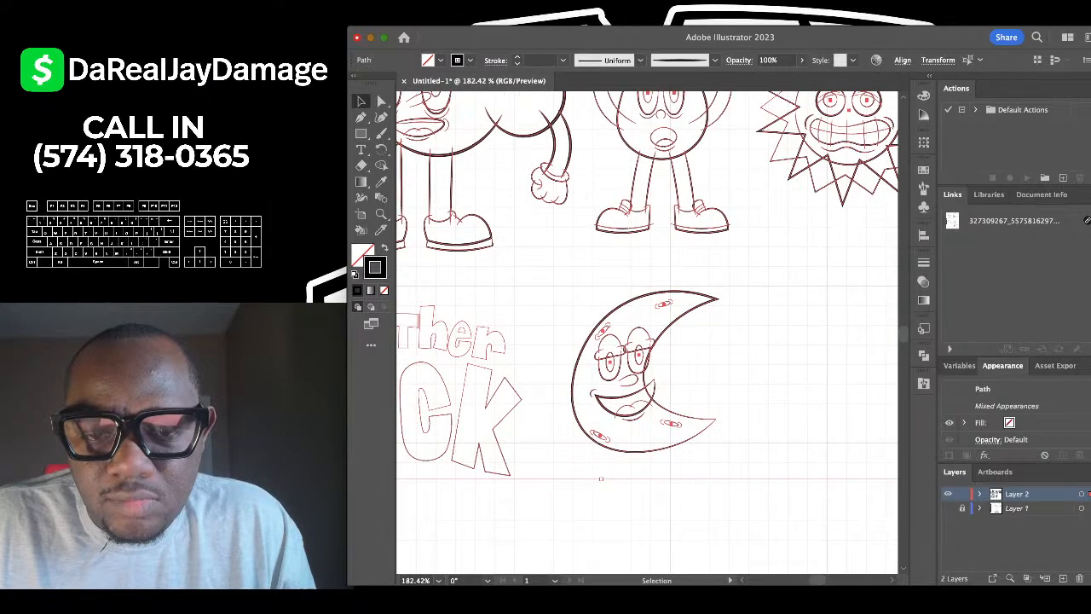
{"action": "left_click", "coordinate": [785, 361]}
{"action": "left_click_drag", "start_coordinate": [786, 360], "coordinate": [737, 300]}
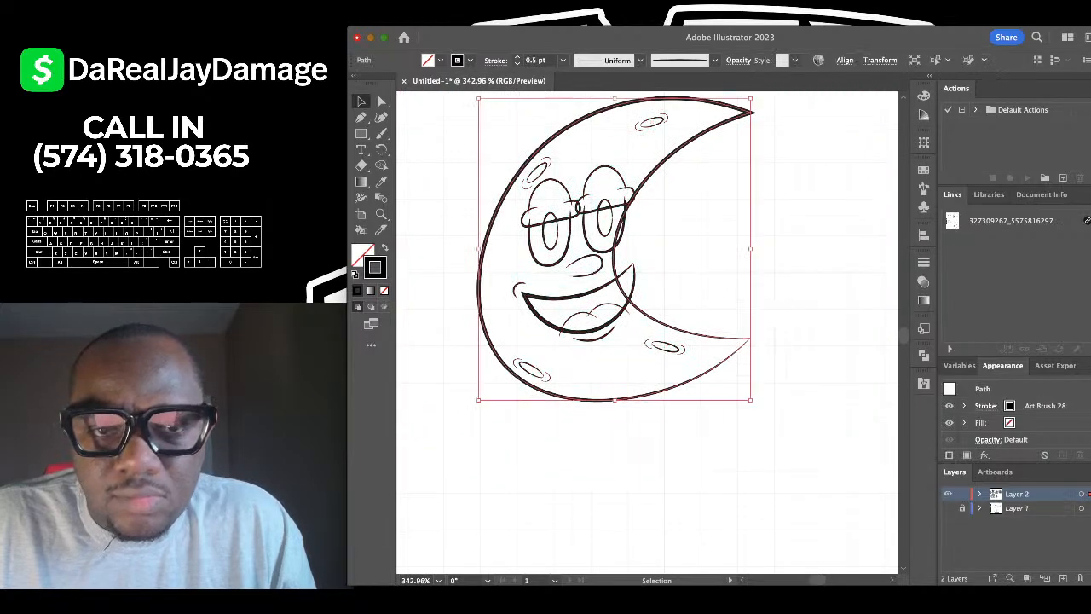
{"action": "left_click", "coordinate": [573, 84]}
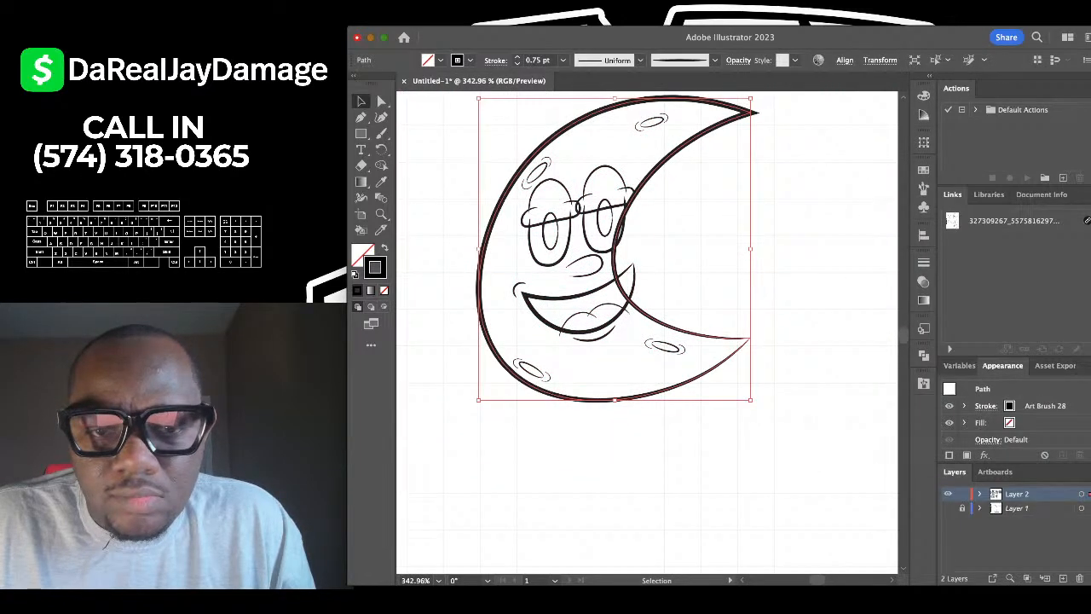
{"action": "left_click", "coordinate": [735, 247]}
Copy all the line art in place onto a new layer above Layer 2, with Layer 2 locked and hidden.
{"action": "scroll", "coordinate": [736, 247], "scroll_direction": "down", "scroll_amount": 4}
{"action": "scroll", "coordinate": [690, 343], "scroll_direction": "down", "scroll_amount": 6}
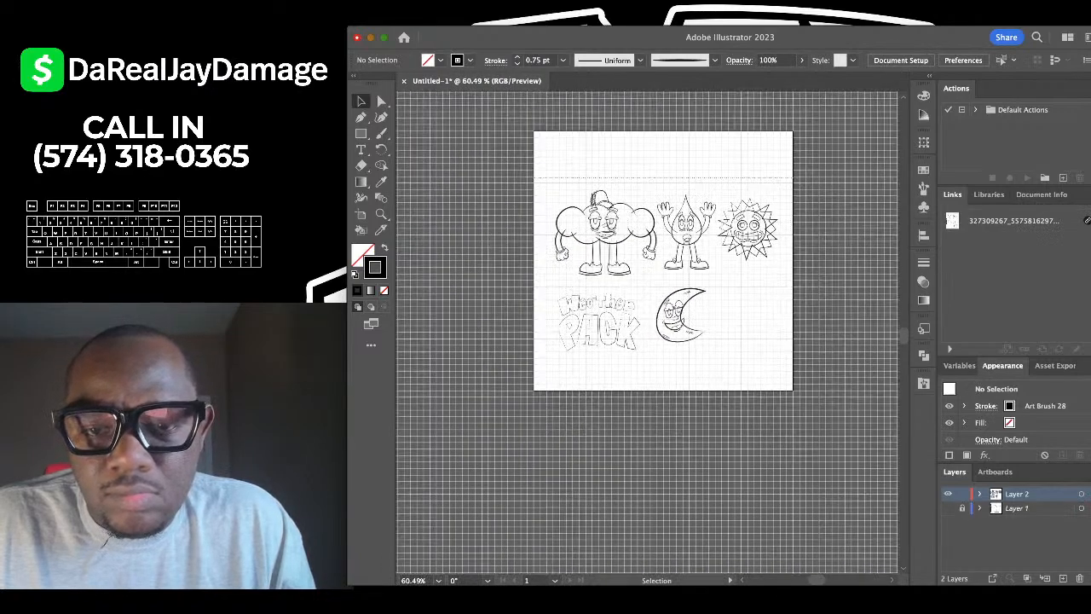
{"action": "key", "text": "super+a"}
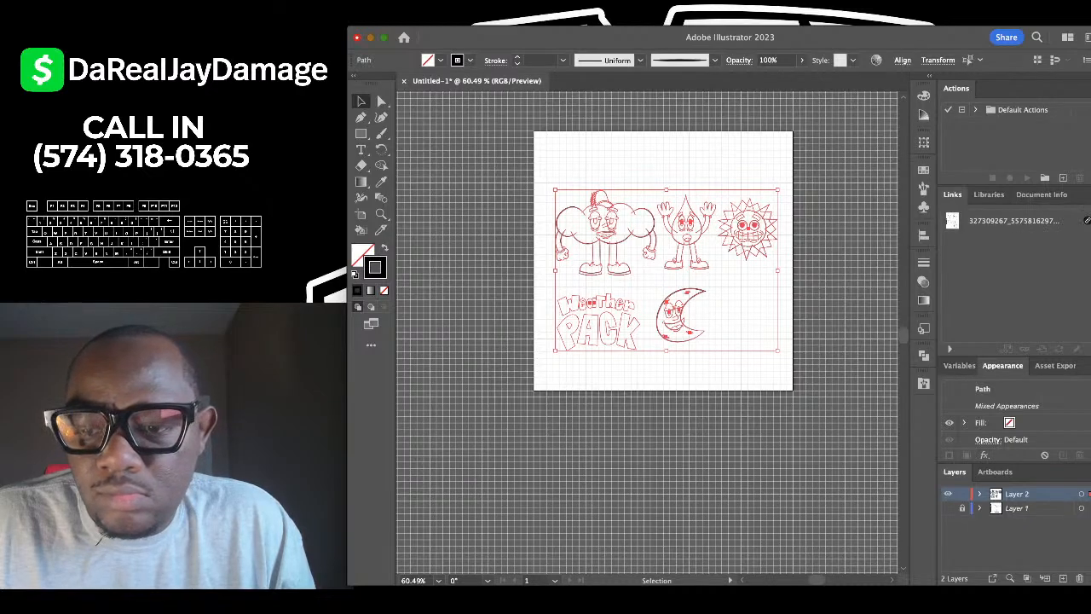
{"action": "left_click", "coordinate": [963, 494]}
{"action": "left_click", "coordinate": [1064, 578]}
{"action": "left_click", "coordinate": [948, 508]}
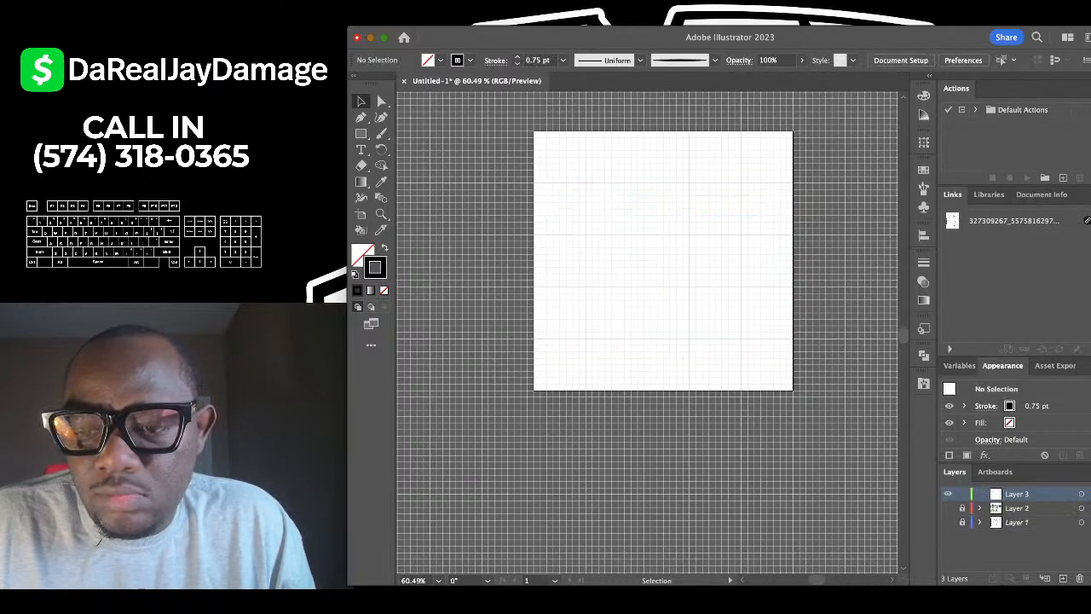
{"action": "key", "text": "super+f"}
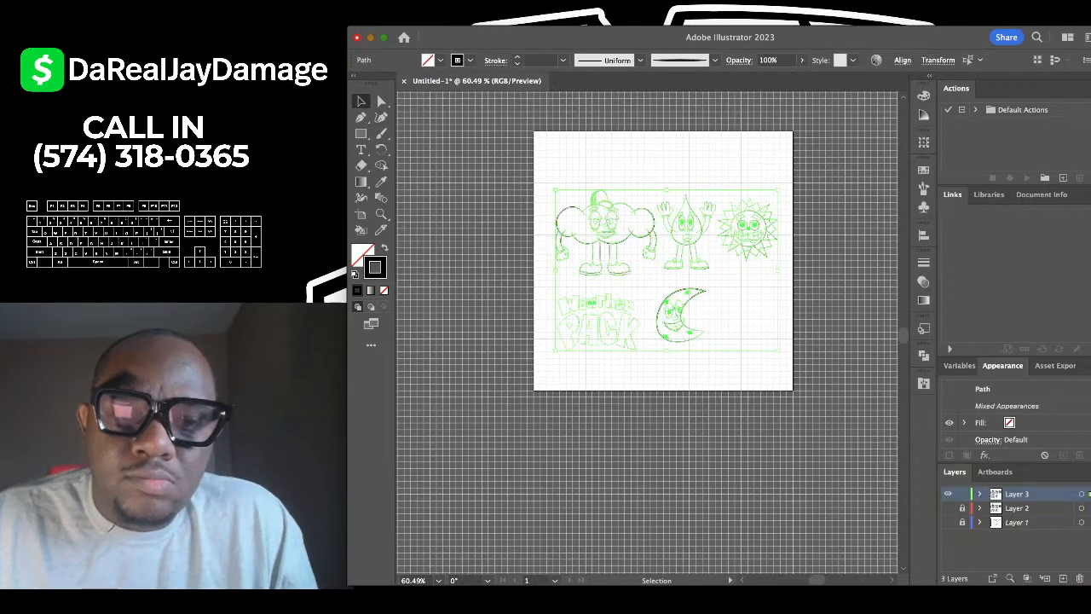
Give all the copied line art the Basic brush with a uniform 0.5 pt stroke.
{"action": "scroll", "coordinate": [629, 282], "scroll_direction": "up", "scroll_amount": 1}
{"action": "scroll", "coordinate": [673, 261], "scroll_direction": "up", "scroll_amount": 3}
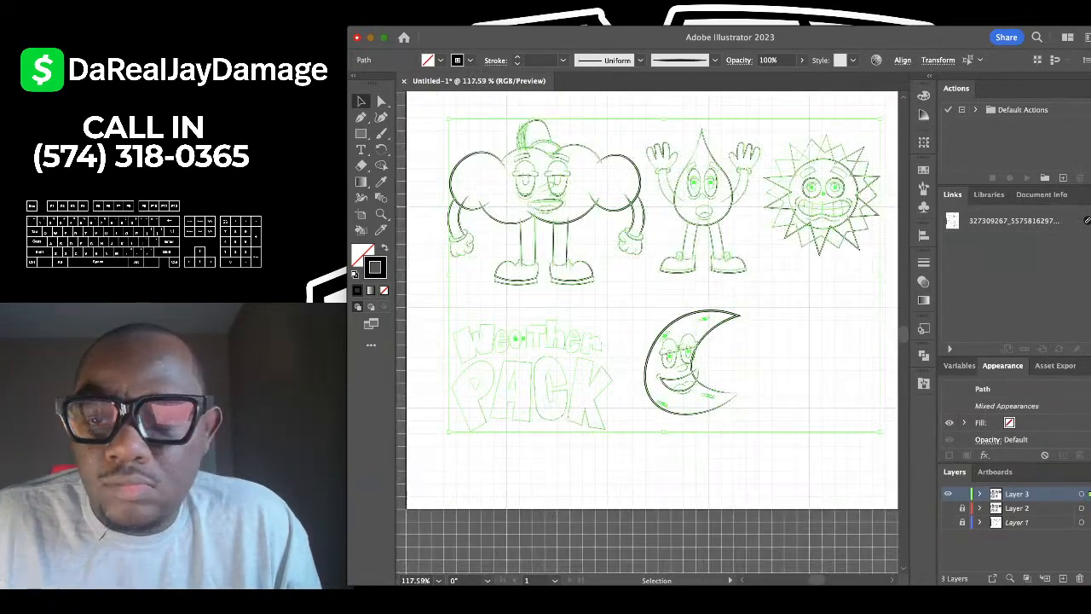
{"action": "left_click", "coordinate": [836, 211]}
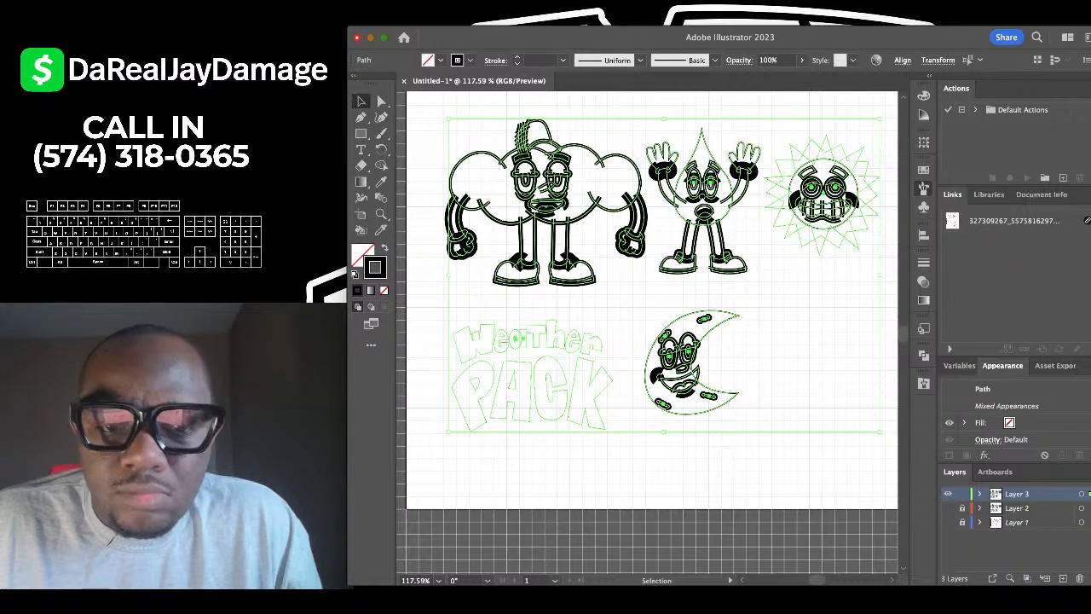
{"action": "left_click", "coordinate": [546, 75]}
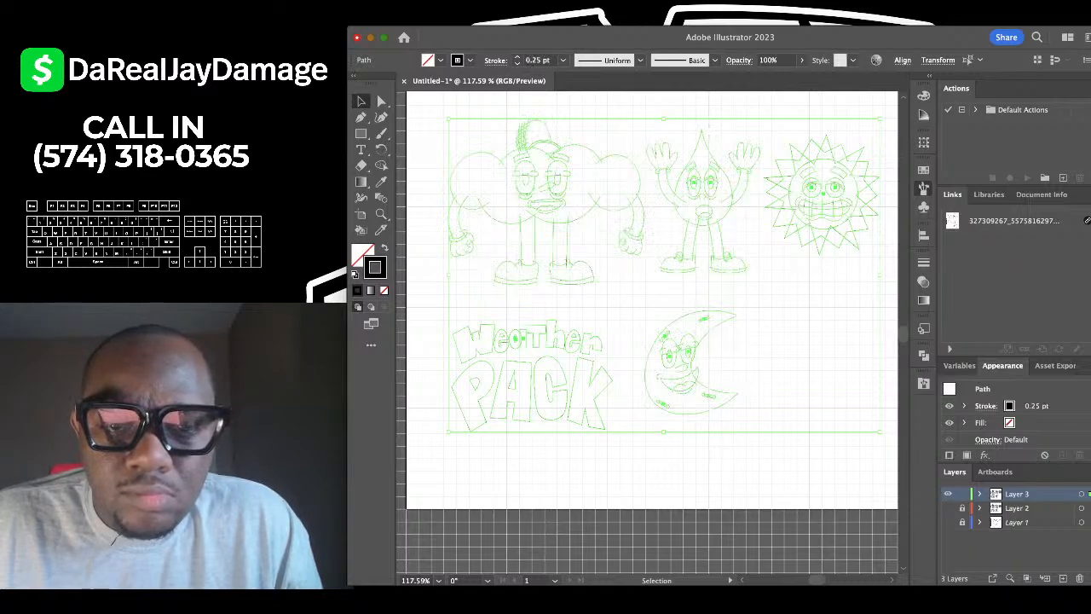
{"action": "left_click", "coordinate": [563, 60]}
{"action": "left_click", "coordinate": [545, 87]}
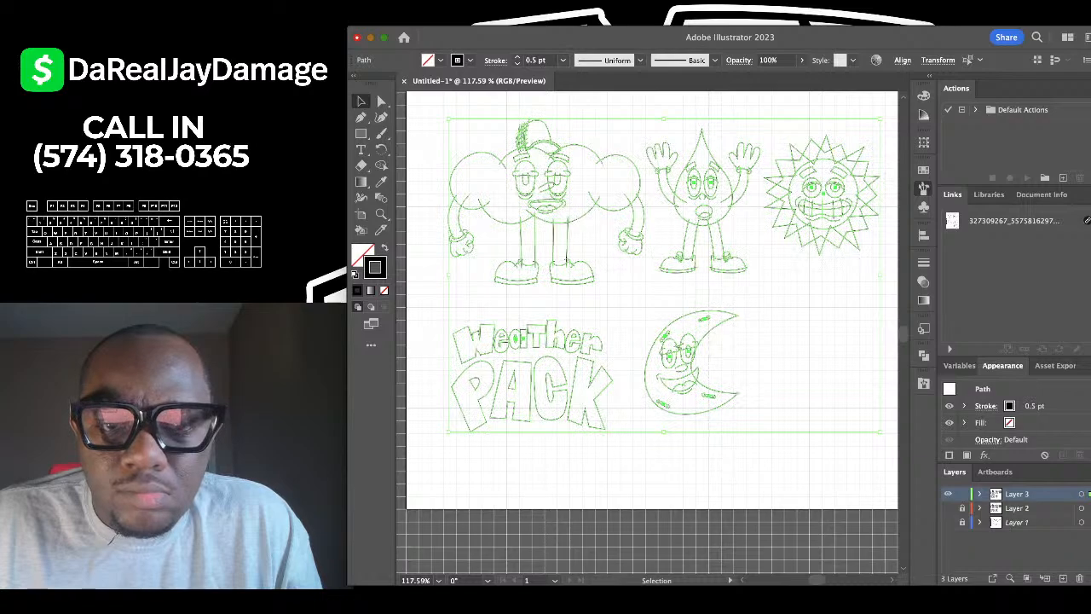
{"action": "left_click", "coordinate": [709, 298]}
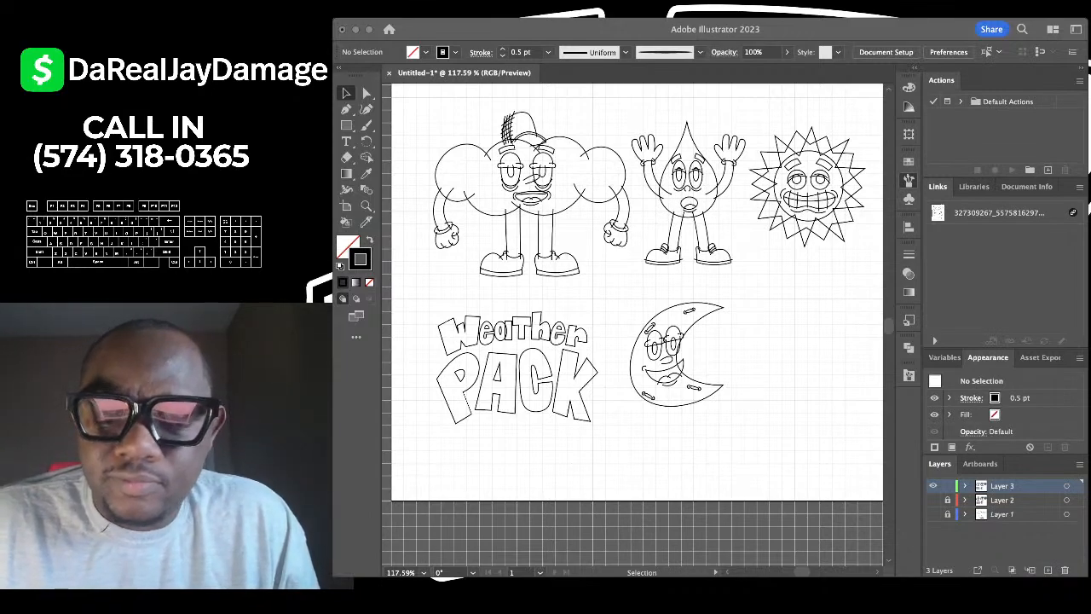
{"action": "type", "text": "ou"}
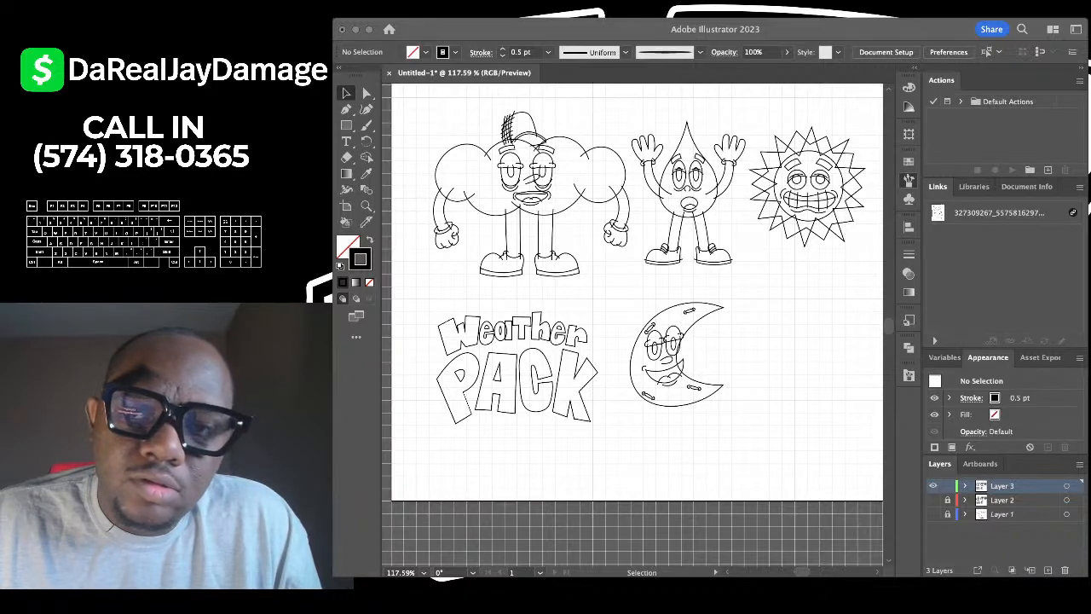
{"action": "key", "text": "i"}
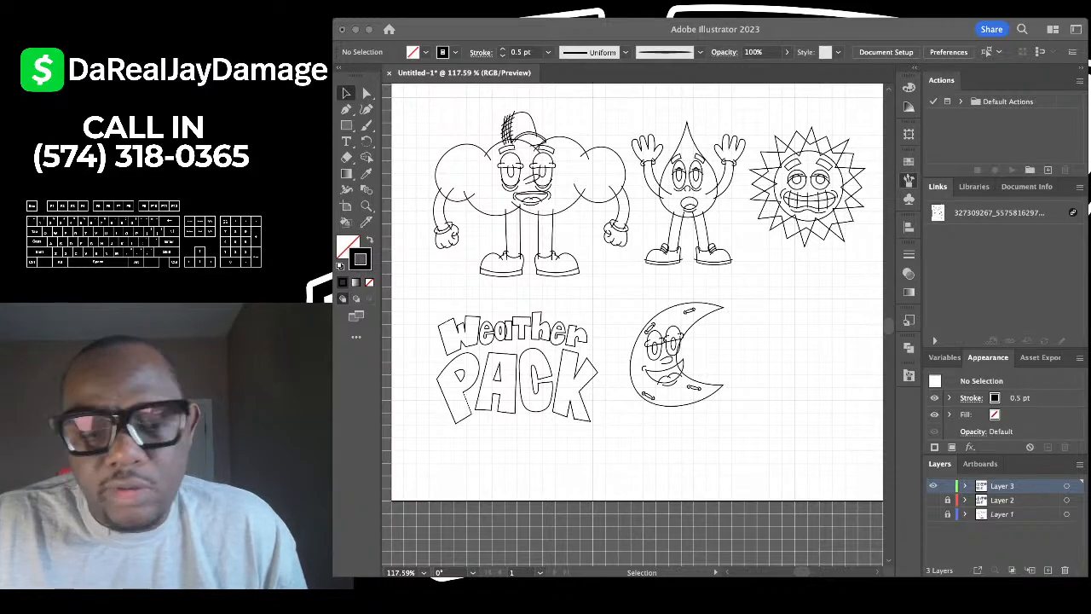
{"action": "left_click", "coordinate": [711, 285]}
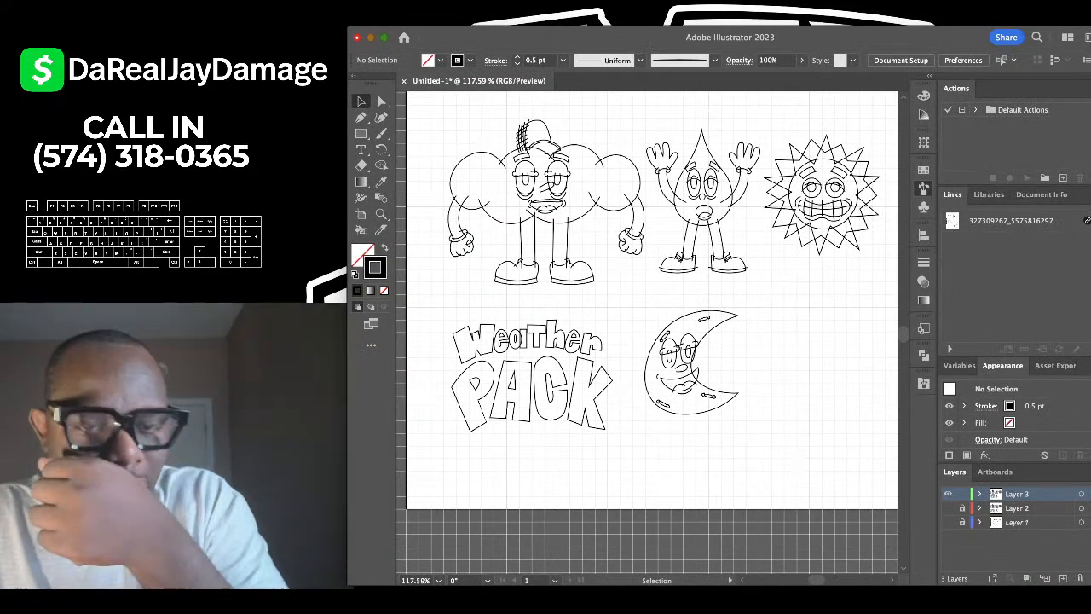
Set the stroke of all the Weather Pack lettering to 0.25 pt.
{"action": "scroll", "coordinate": [711, 285], "scroll_direction": "down", "scroll_amount": 3}
{"action": "scroll", "coordinate": [572, 367], "scroll_direction": "up", "scroll_amount": 4}
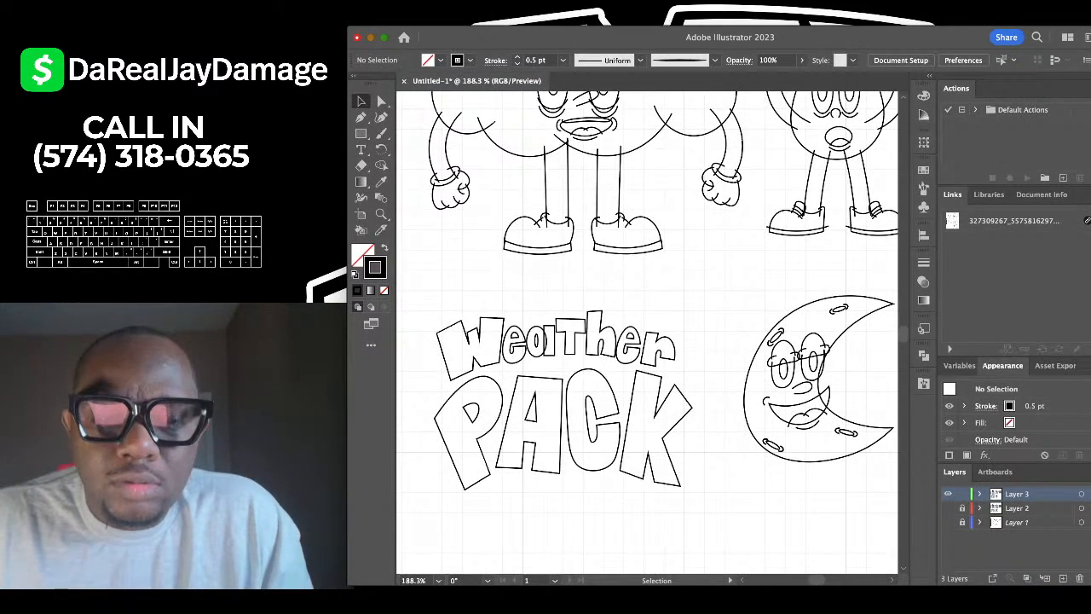
{"action": "left_click_drag", "start_coordinate": [434, 219], "coordinate": [735, 428]}
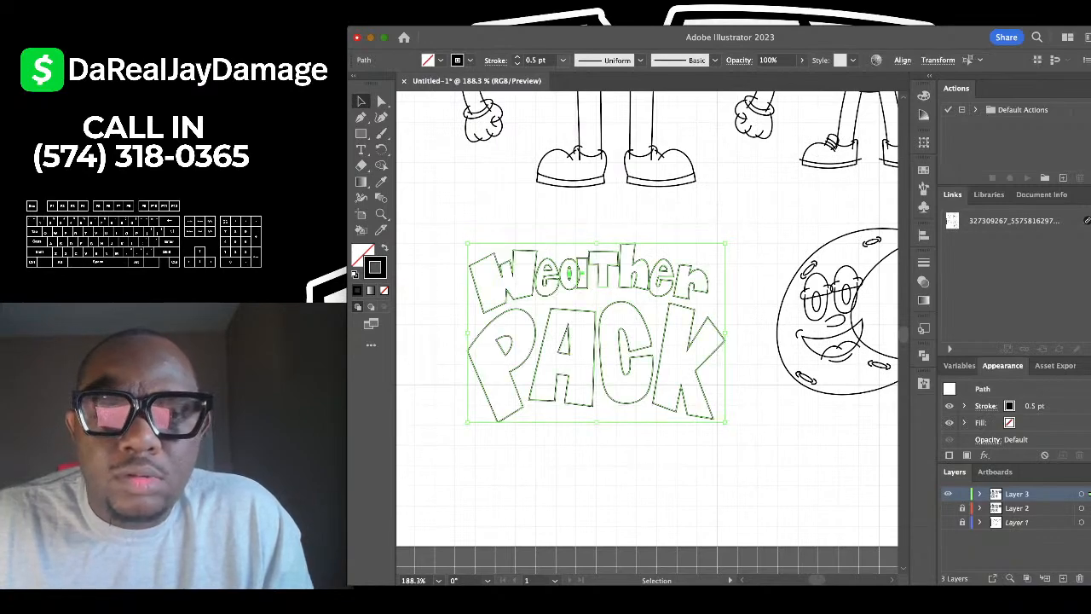
{"action": "left_click", "coordinate": [545, 75]}
{"action": "left_click", "coordinate": [740, 214]}
{"action": "scroll", "coordinate": [725, 222], "scroll_direction": "down", "scroll_amount": 3}
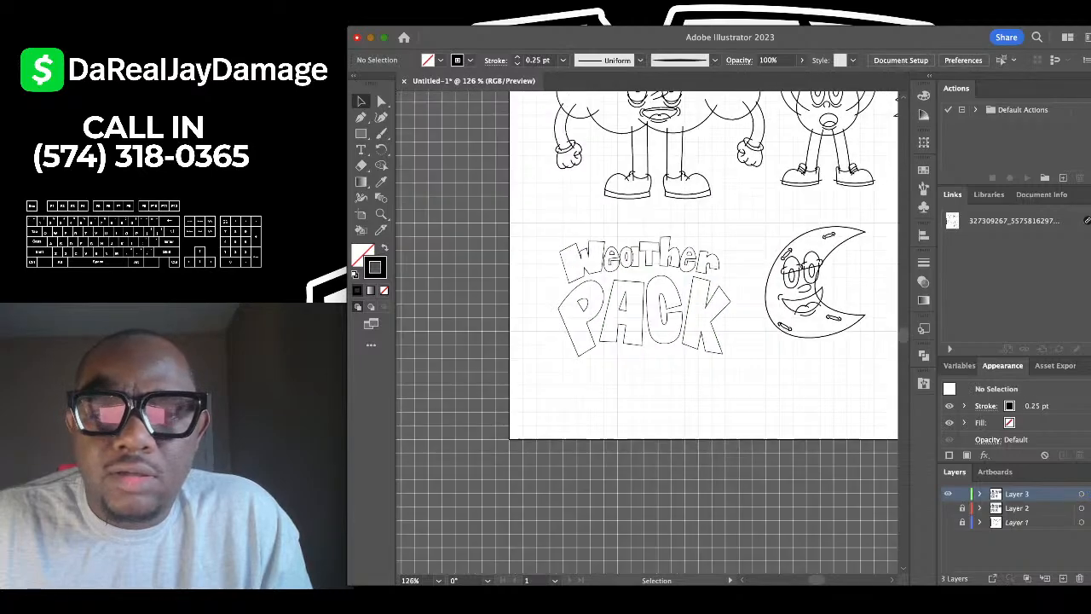
Set the small arcs around the moon's two upper craters to a 0.25 pt stroke.
{"action": "scroll", "coordinate": [682, 299], "scroll_direction": "up", "scroll_amount": 5}
{"action": "scroll", "coordinate": [699, 234], "scroll_direction": "up", "scroll_amount": 3}
{"action": "scroll", "coordinate": [716, 235], "scroll_direction": "right", "scroll_amount": 3}
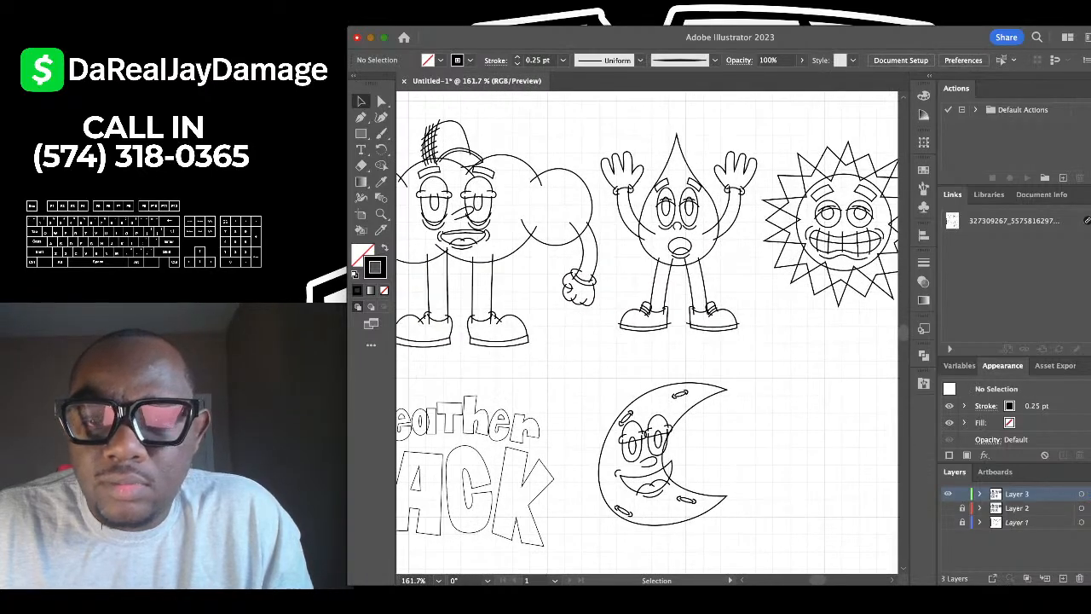
{"action": "scroll", "coordinate": [733, 235], "scroll_direction": "up", "scroll_amount": 2}
{"action": "scroll", "coordinate": [733, 235], "scroll_direction": "down", "scroll_amount": 3}
{"action": "scroll", "coordinate": [650, 325], "scroll_direction": "right", "scroll_amount": 3}
{"action": "scroll", "coordinate": [650, 326], "scroll_direction": "down", "scroll_amount": 2}
{"action": "scroll", "coordinate": [650, 326], "scroll_direction": "up", "scroll_amount": 5}
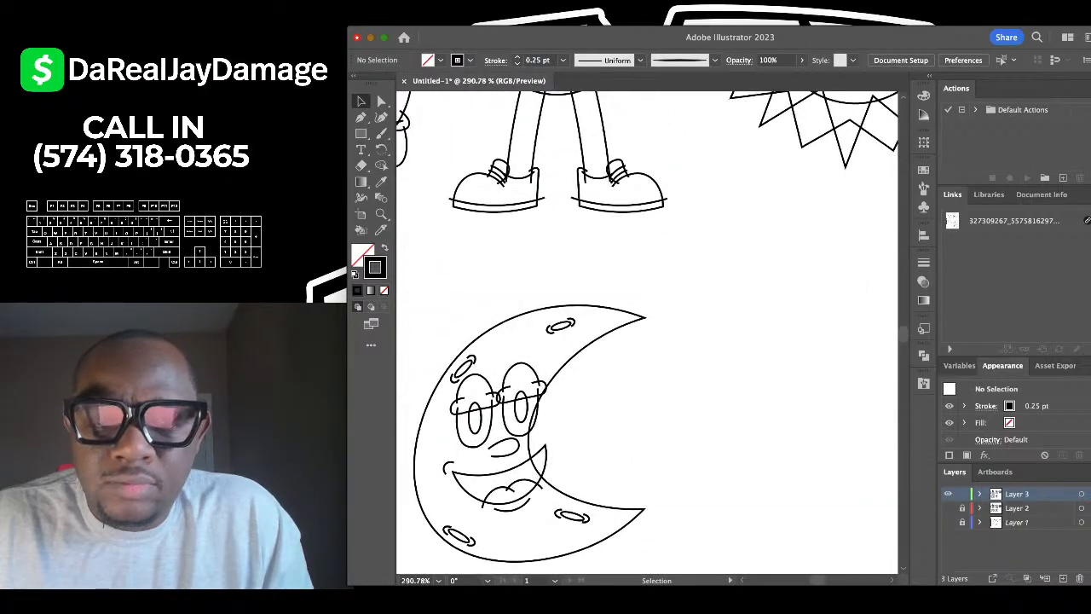
{"action": "scroll", "coordinate": [638, 383], "scroll_direction": "down", "scroll_amount": 2}
{"action": "scroll", "coordinate": [484, 379], "scroll_direction": "up", "scroll_amount": 8}
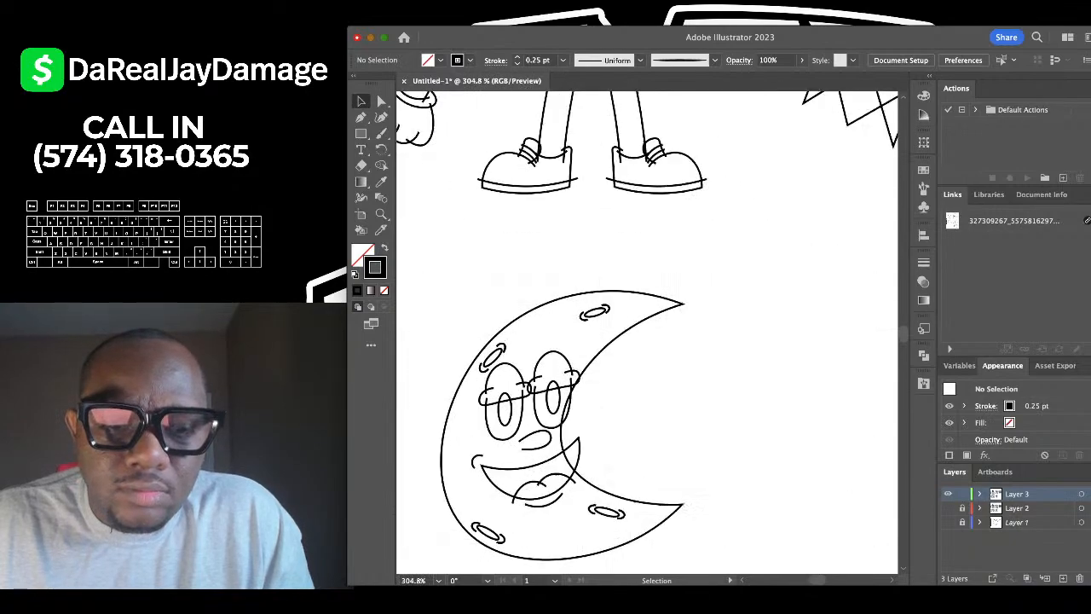
{"action": "left_click", "coordinate": [486, 334]}
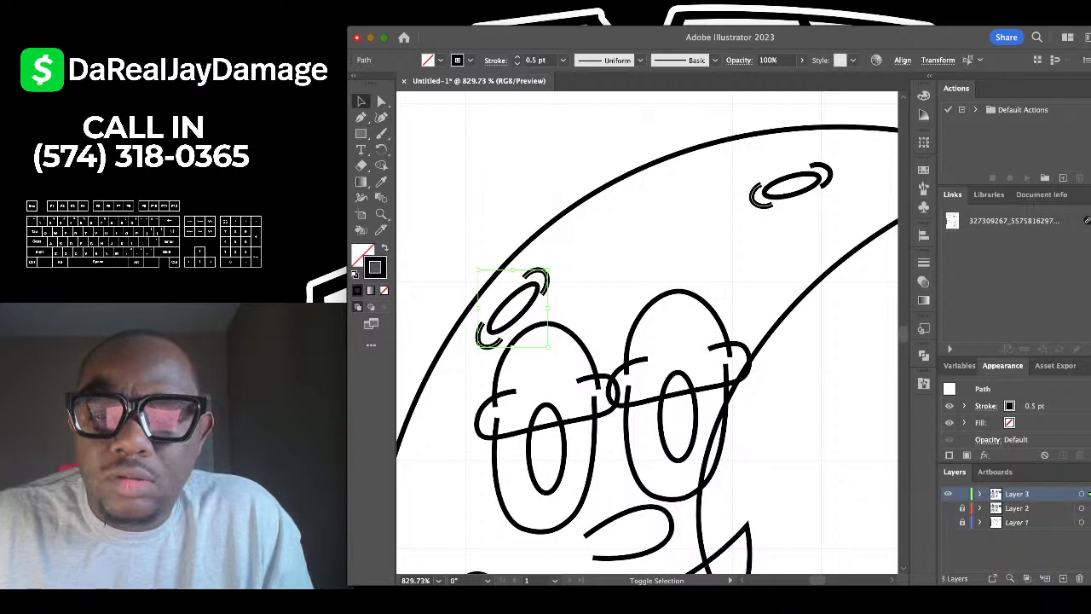
{"action": "left_click", "coordinate": [762, 194], "text": "shift"}
{"action": "left_click", "coordinate": [829, 176], "text": "shift"}
{"action": "left_click", "coordinate": [563, 61]}
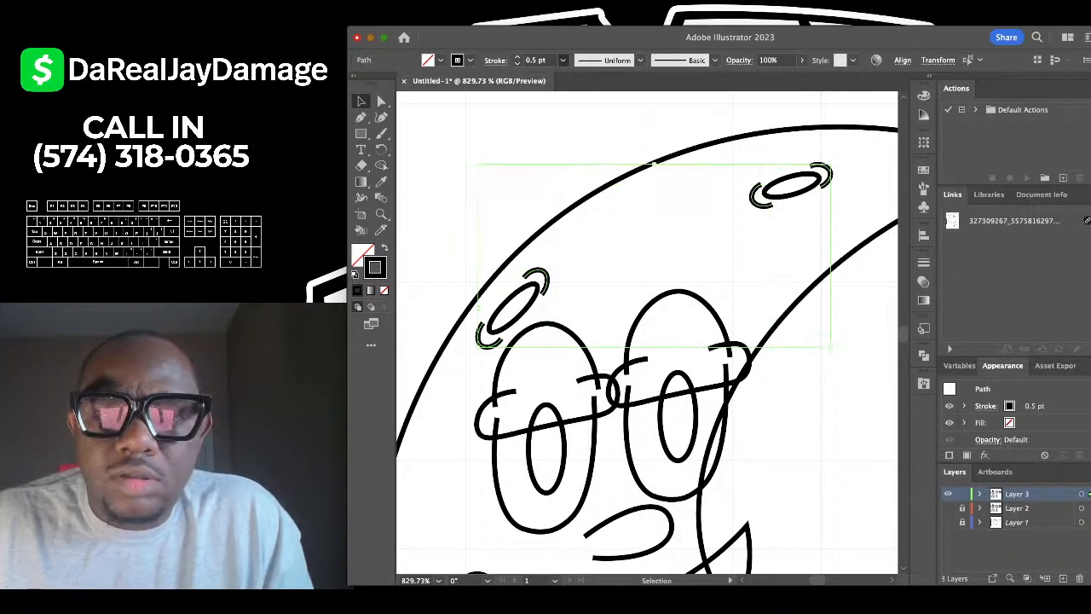
{"action": "left_click", "coordinate": [543, 74]}
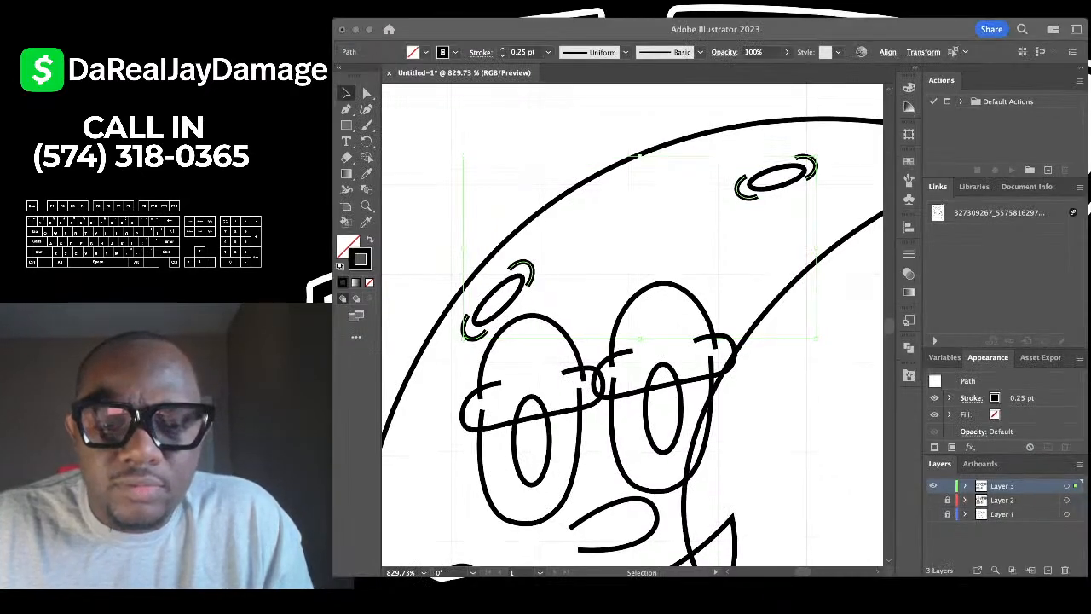
Add the lower craters' arcs and the line under the mouth to the selection and set their stroke to 0.25 pt.
{"action": "scroll", "coordinate": [633, 324], "scroll_direction": "down", "scroll_amount": 2}
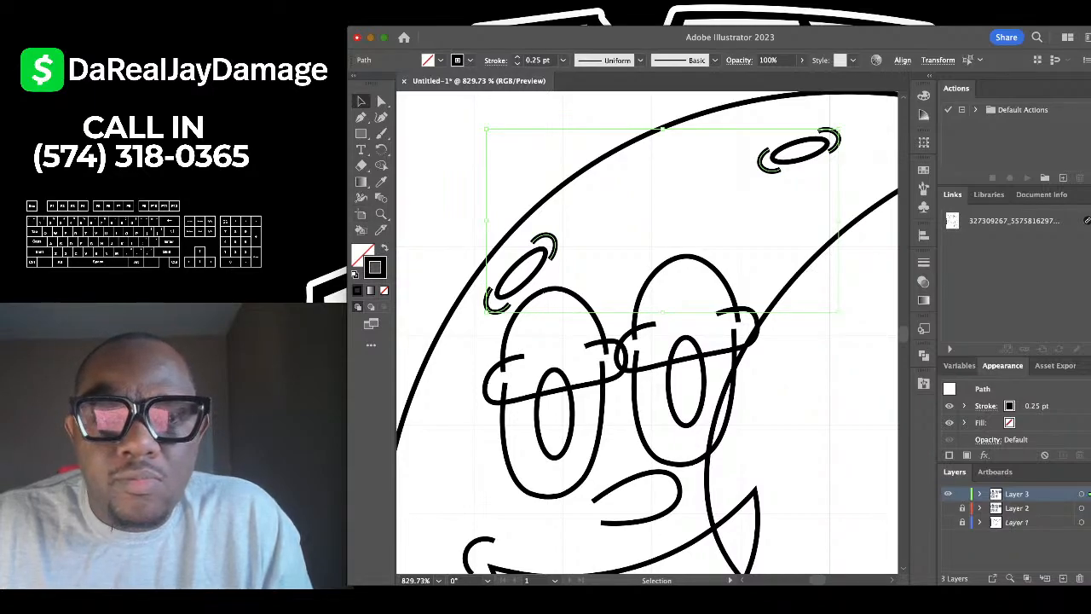
{"action": "scroll", "coordinate": [647, 333], "scroll_direction": "down", "scroll_amount": 8}
{"action": "scroll", "coordinate": [647, 333], "scroll_direction": "left", "scroll_amount": 2}
{"action": "left_click", "coordinate": [548, 377], "text": "shift"}
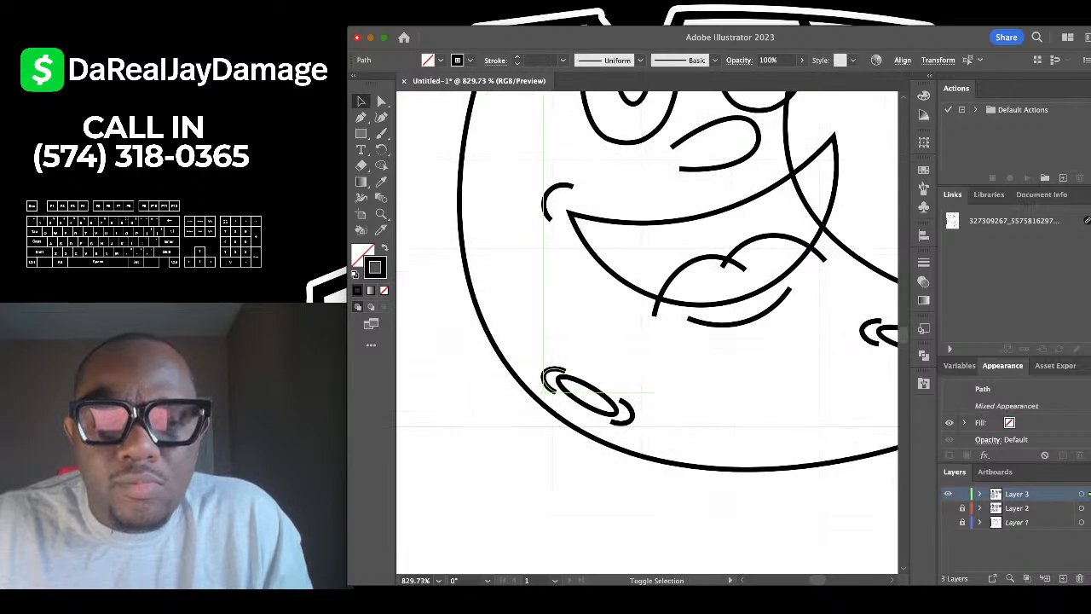
{"action": "scroll", "coordinate": [648, 333], "scroll_direction": "right", "scroll_amount": 5}
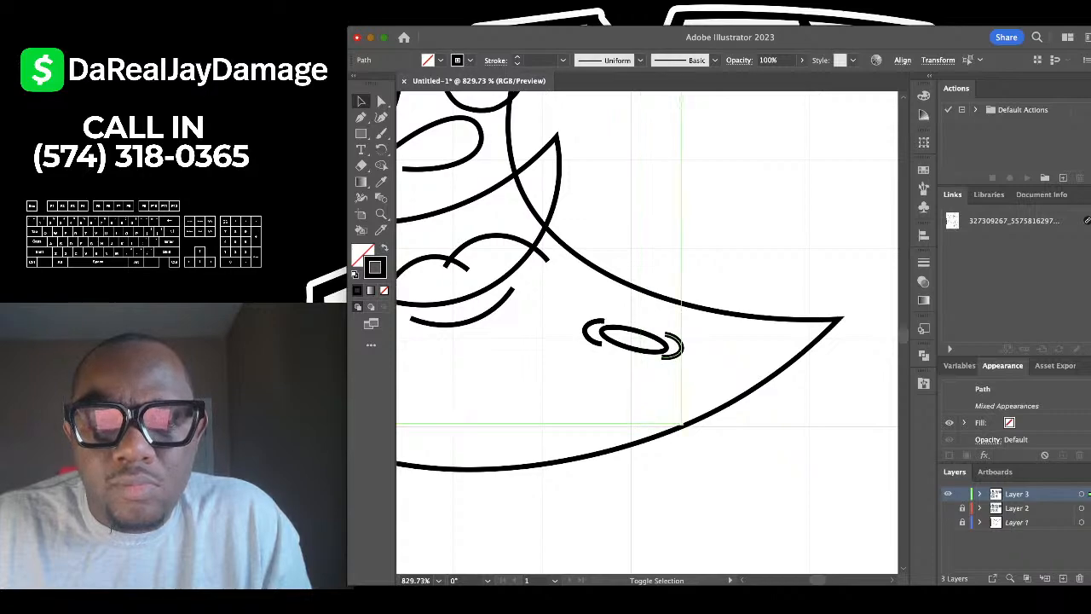
{"action": "scroll", "coordinate": [647, 333], "scroll_direction": "left", "scroll_amount": 2}
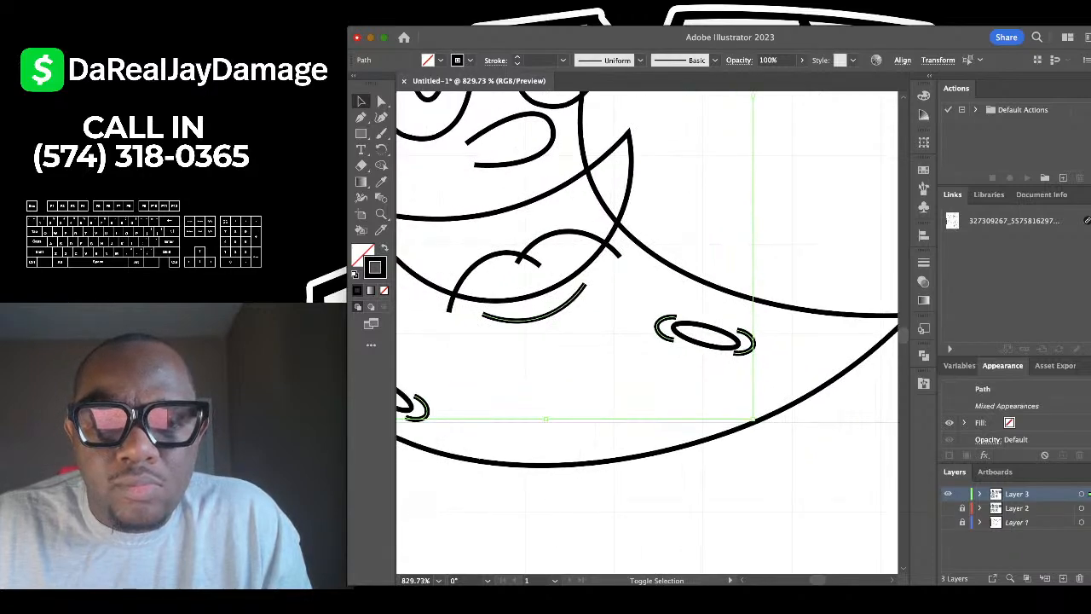
{"action": "left_click", "coordinate": [563, 60]}
{"action": "left_click", "coordinate": [545, 75]}
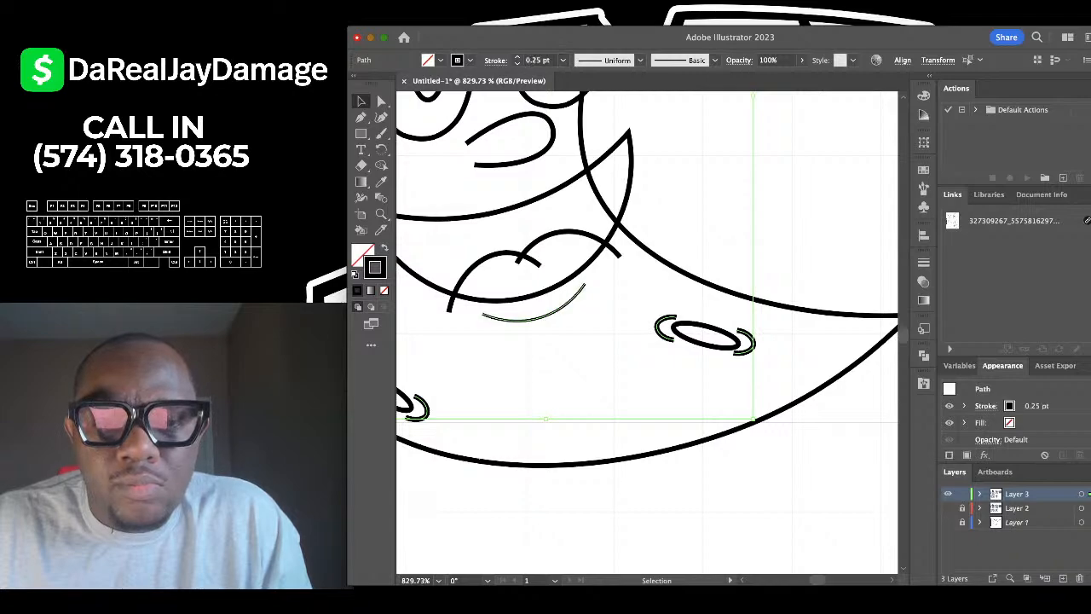
Reduce the stroke of the selected moon crater arcs and mouth line to 0.1 pt.
{"action": "left_click", "coordinate": [547, 59]}
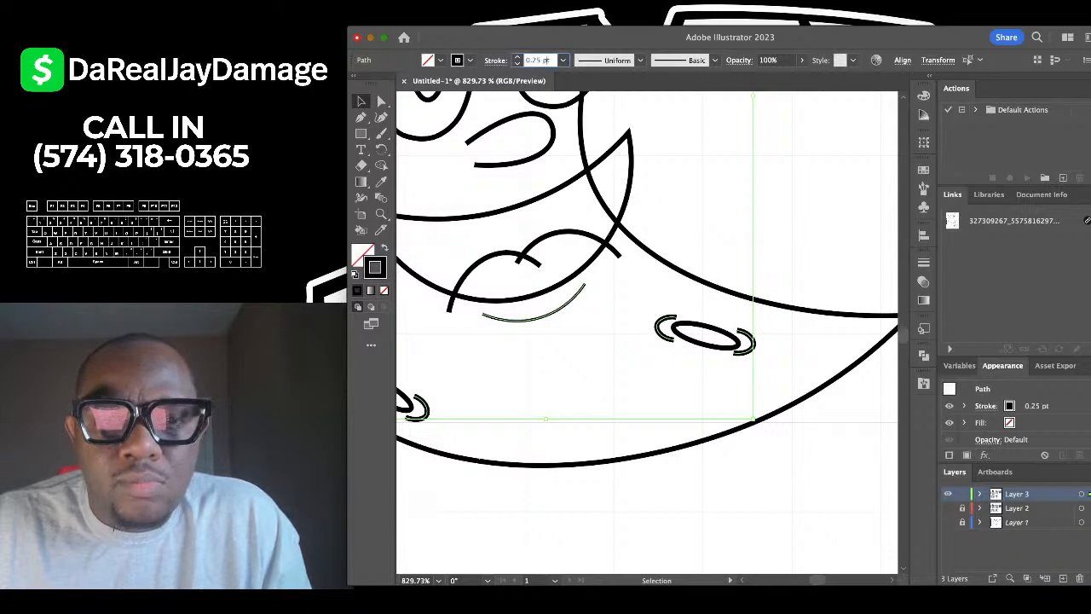
{"action": "key", "text": "Right"}
{"action": "key", "text": "BackSpace"}
{"action": "key", "text": "BackSpace"}
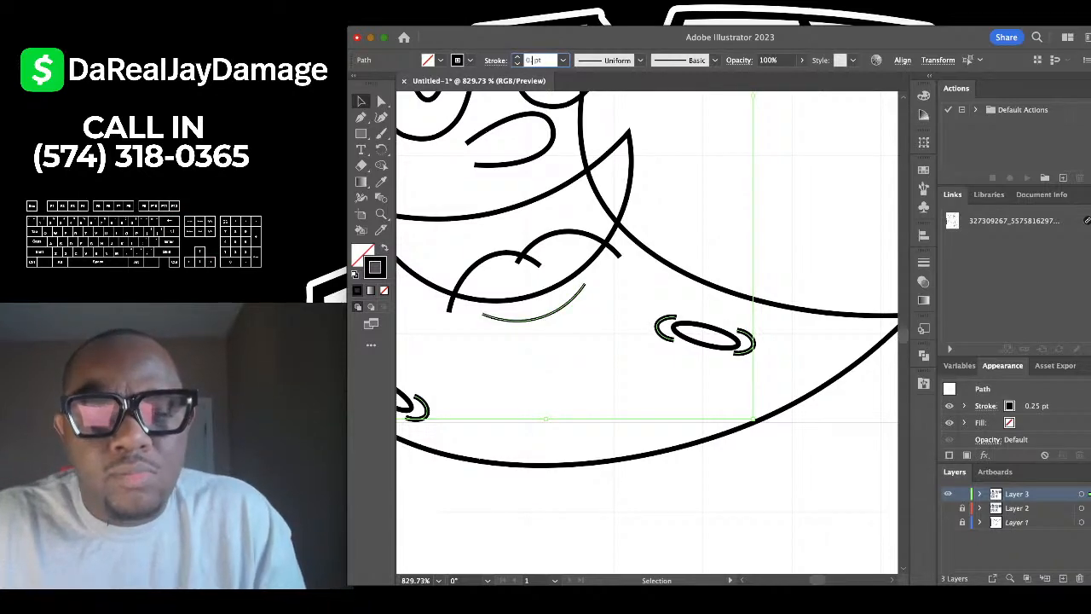
{"action": "type", "text": "1"}
{"action": "key", "text": "Return"}
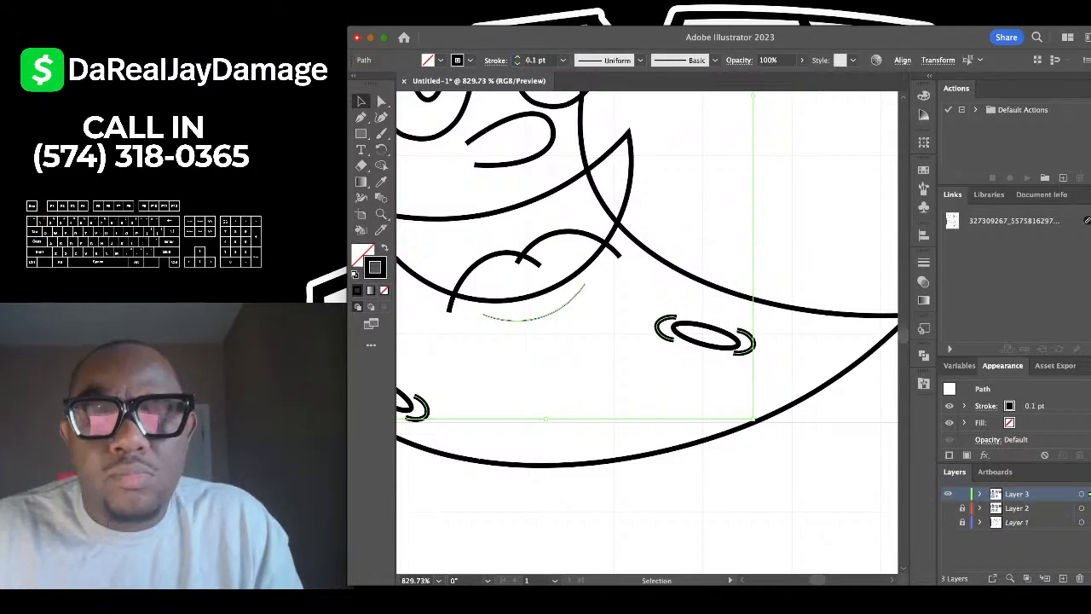
Thin the selected moon detail lines further to a 0.05 pt stroke.
{"action": "scroll", "coordinate": [647, 332], "scroll_direction": "left", "scroll_amount": 2}
{"action": "scroll", "coordinate": [647, 332], "scroll_direction": "down", "scroll_amount": 5}
{"action": "scroll", "coordinate": [648, 332], "scroll_direction": "up", "scroll_amount": 4}
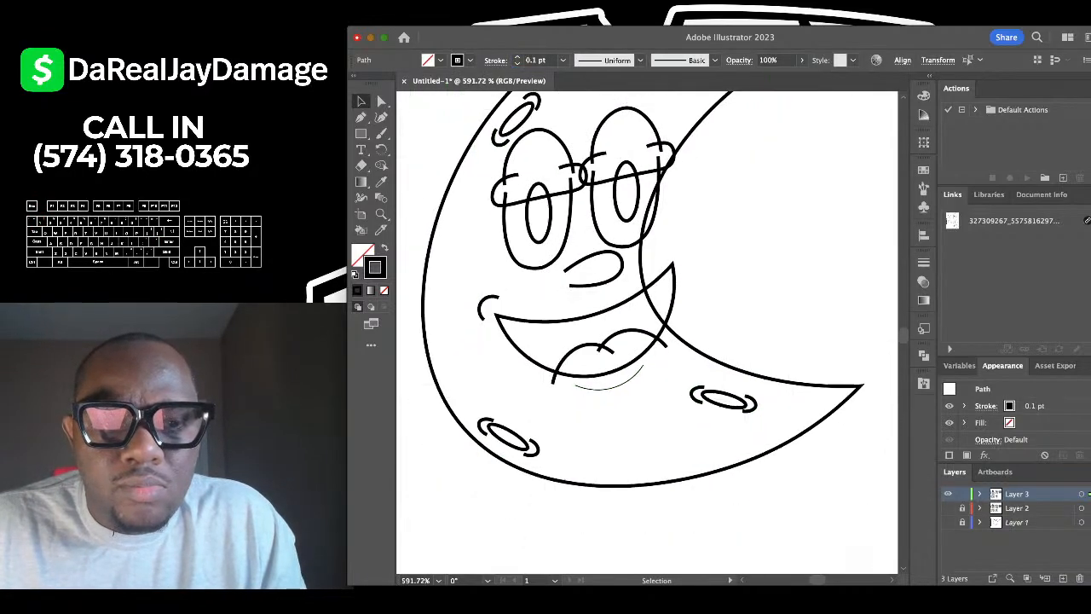
{"action": "left_click", "coordinate": [536, 60]}
{"action": "key", "text": "BackSpace"}
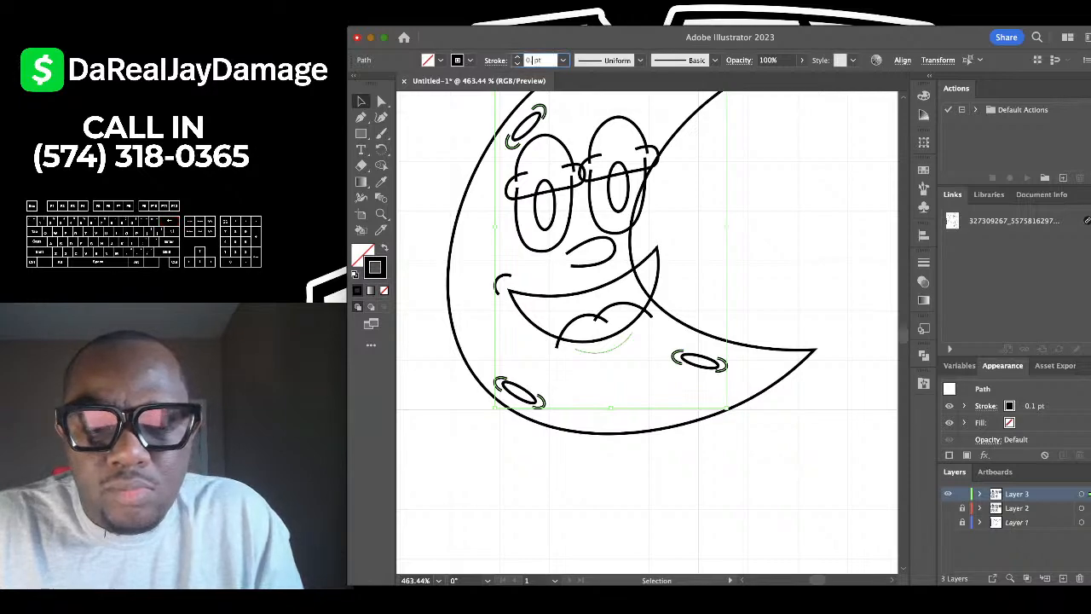
{"action": "type", "text": "05"}
{"action": "key", "text": "Return"}
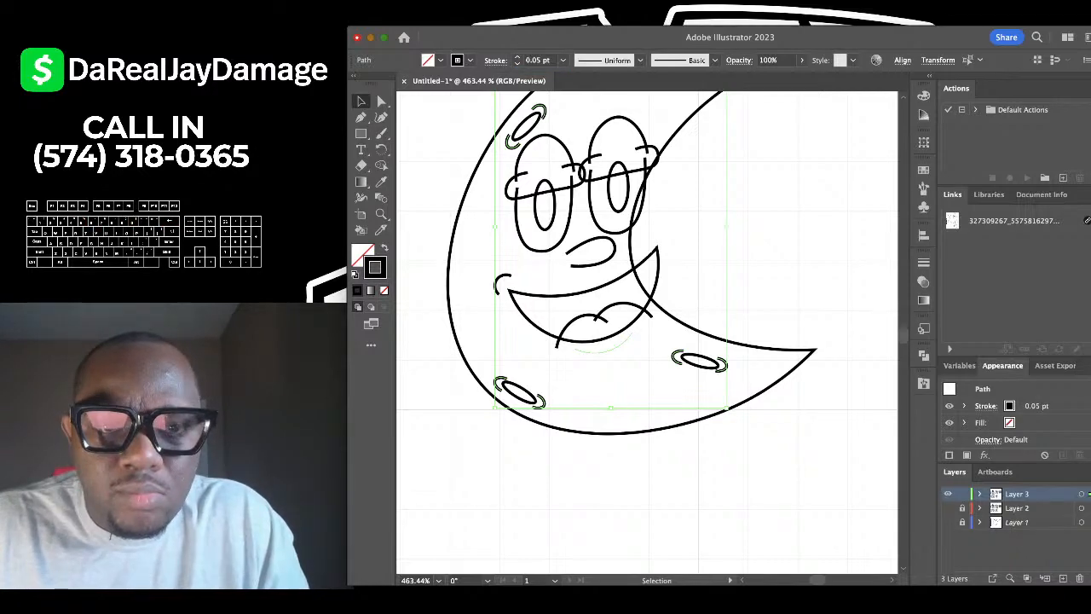
Try a 0.25 pt stroke on the moon's detail lines, and undo it.
{"action": "left_click", "coordinate": [546, 75]}
{"action": "left_click", "coordinate": [768, 239]}
{"action": "scroll", "coordinate": [647, 331], "scroll_direction": "up", "scroll_amount": 2}
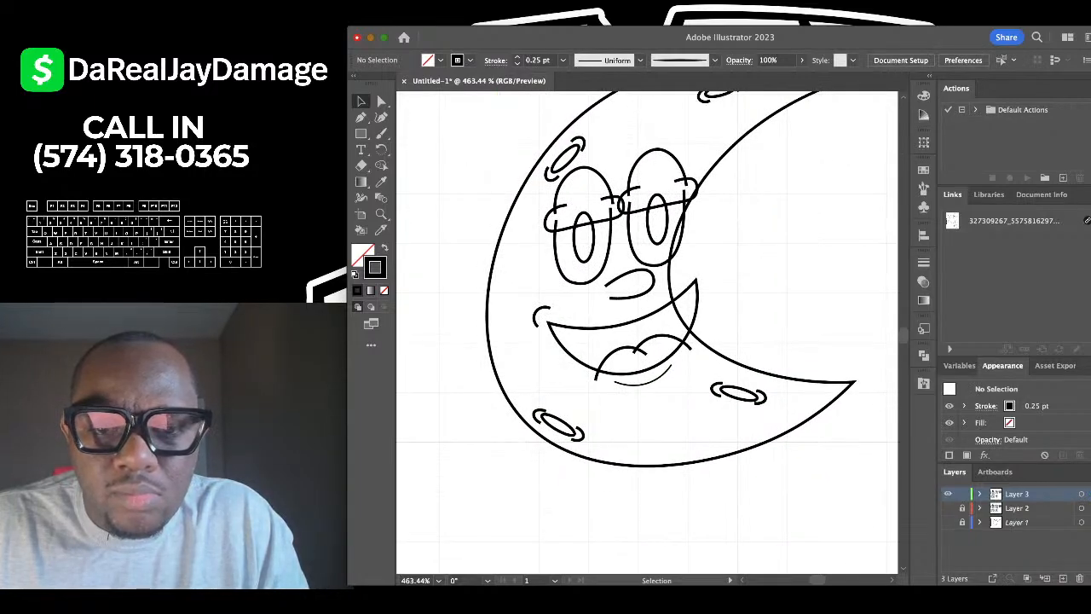
{"action": "key", "text": "super+z"}
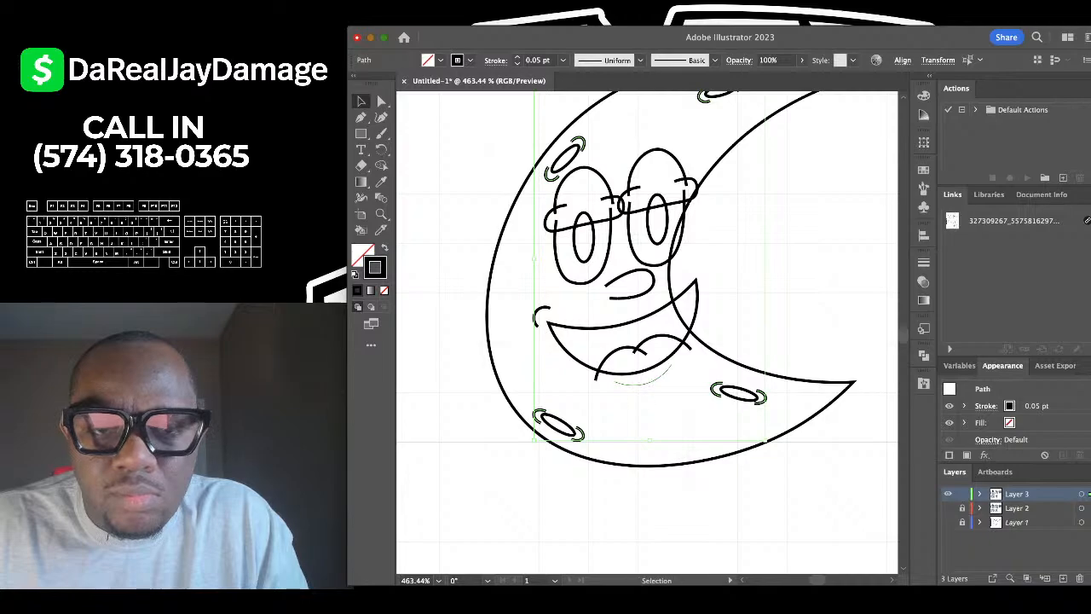
Set the selected crater arcs and mouth line to a 0.001 pt stroke.
{"action": "left_click", "coordinate": [540, 60]}
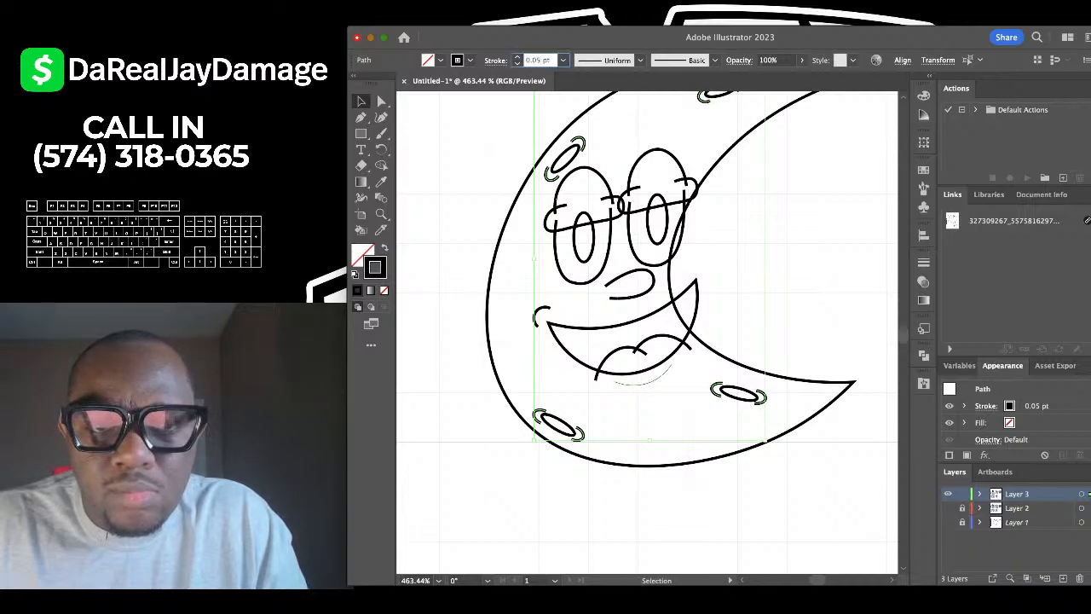
{"action": "key", "text": "BackSpace"}
{"action": "type", "text": "03"}
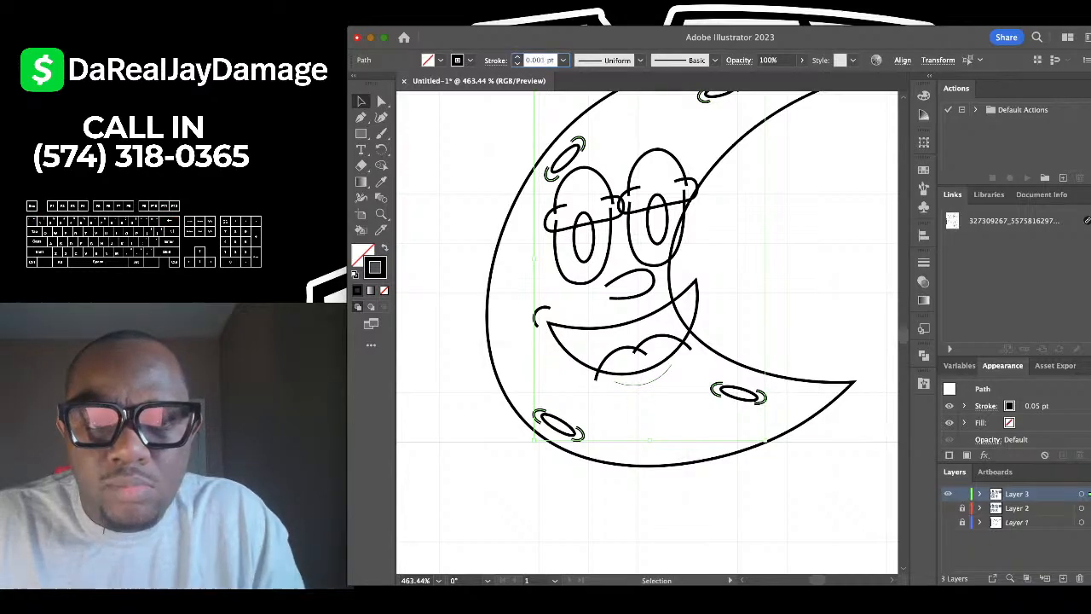
{"action": "key", "text": "Return"}
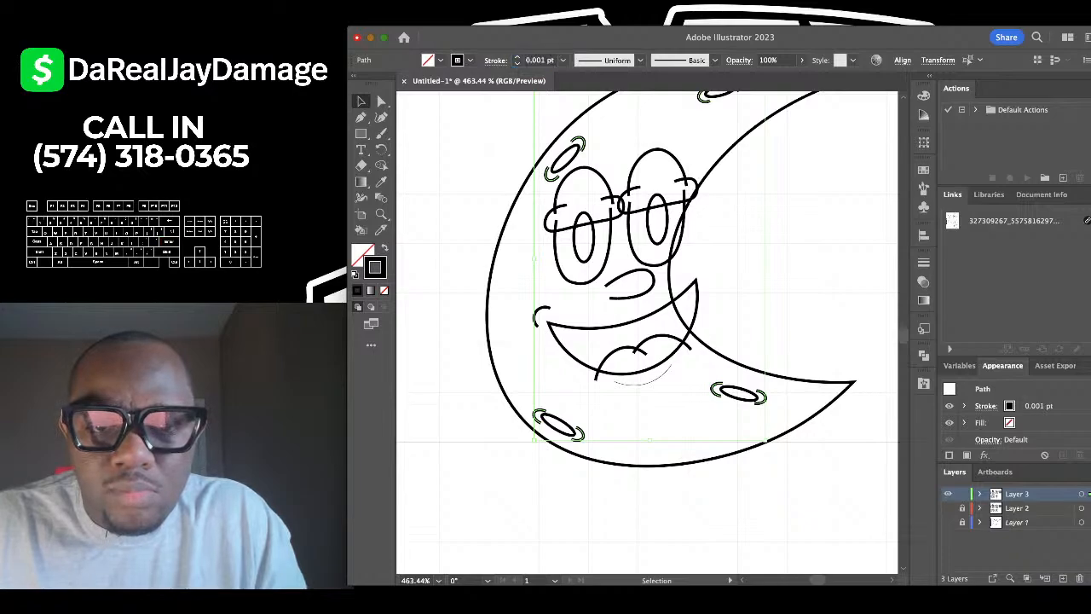
{"action": "scroll", "coordinate": [526, 207], "scroll_direction": "down", "scroll_amount": 5}
{"action": "scroll", "coordinate": [526, 203], "scroll_direction": "up", "scroll_amount": 5}
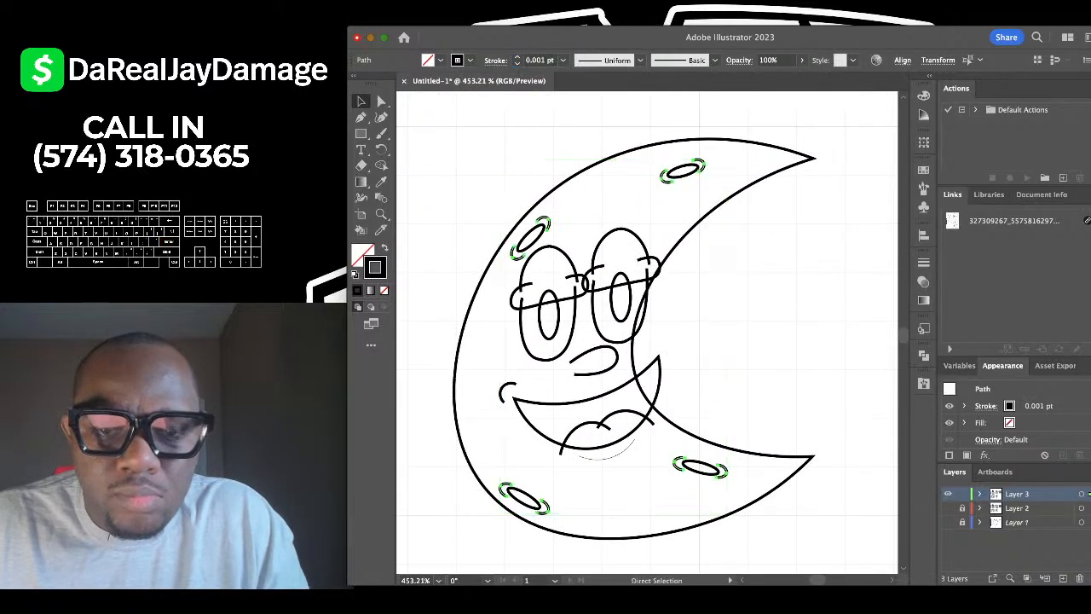
Undo the series of stroke changes on the moon's crater arcs and mouth line, and clear the selection.
{"action": "key", "text": "super+z"}
{"action": "key", "text": "super+z"}
{"action": "key", "text": "super+z"}
{"action": "key", "text": "super+z"}
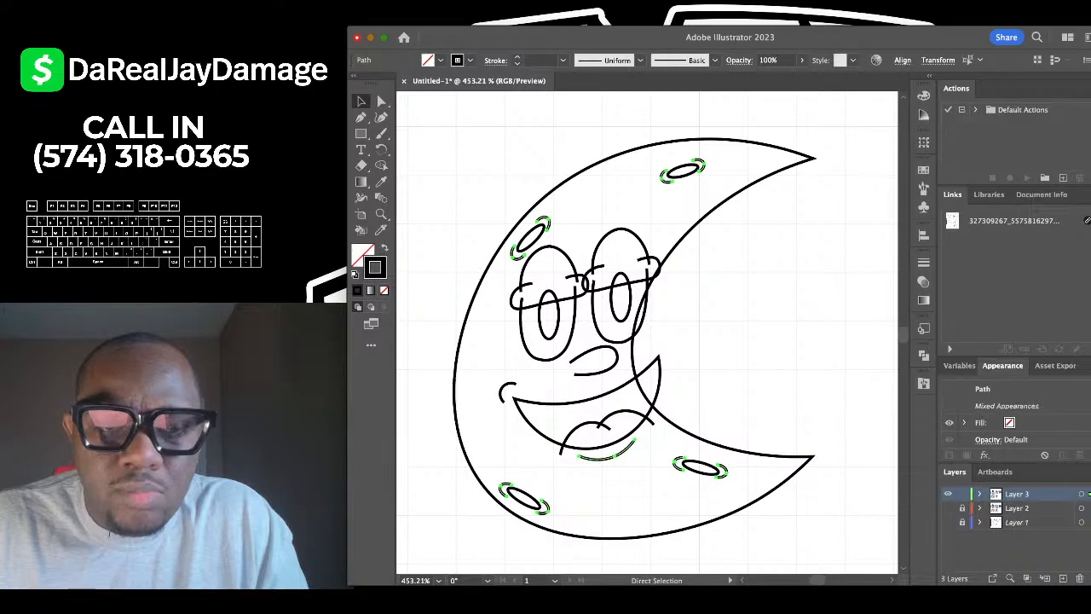
{"action": "left_click", "coordinate": [489, 184]}
{"action": "scroll", "coordinate": [489, 184], "scroll_direction": "down", "scroll_amount": 4}
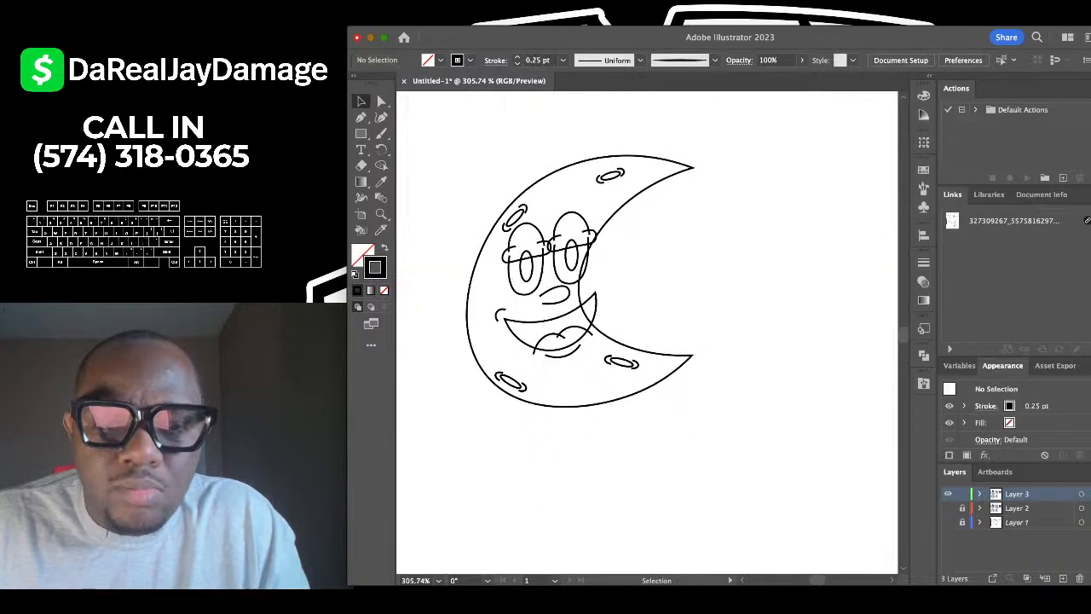
{"action": "scroll", "coordinate": [653, 391], "scroll_direction": "down", "scroll_amount": 10}
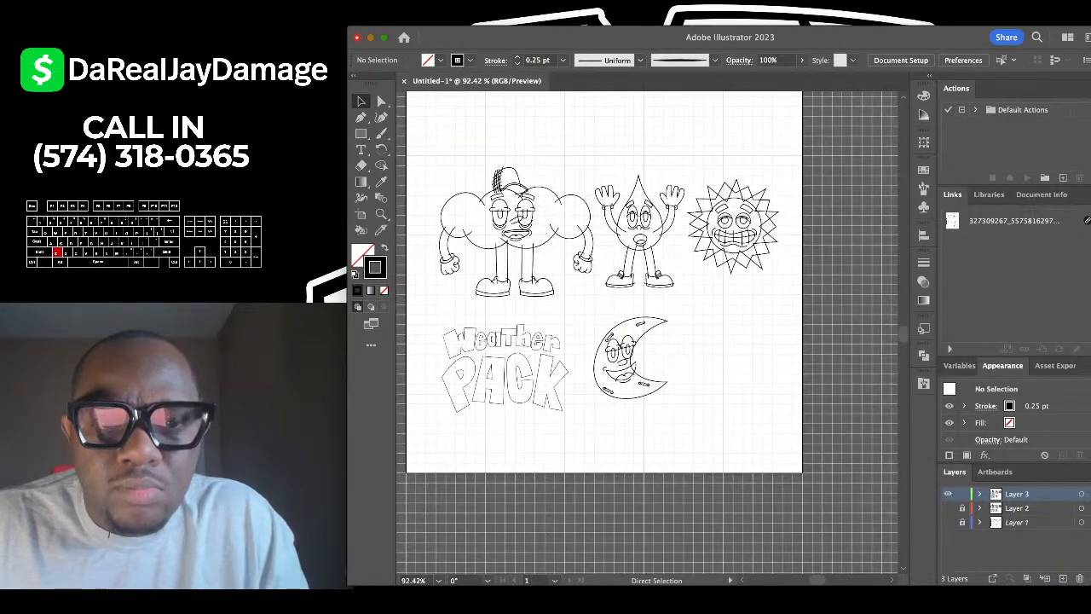
Undo the upper crater arcs' stroke change and earlier edits, redo up to the lettering's 0.25 pt stroke, and deselect.
{"action": "key", "text": "super+z"}
{"action": "key", "text": "super+z"}
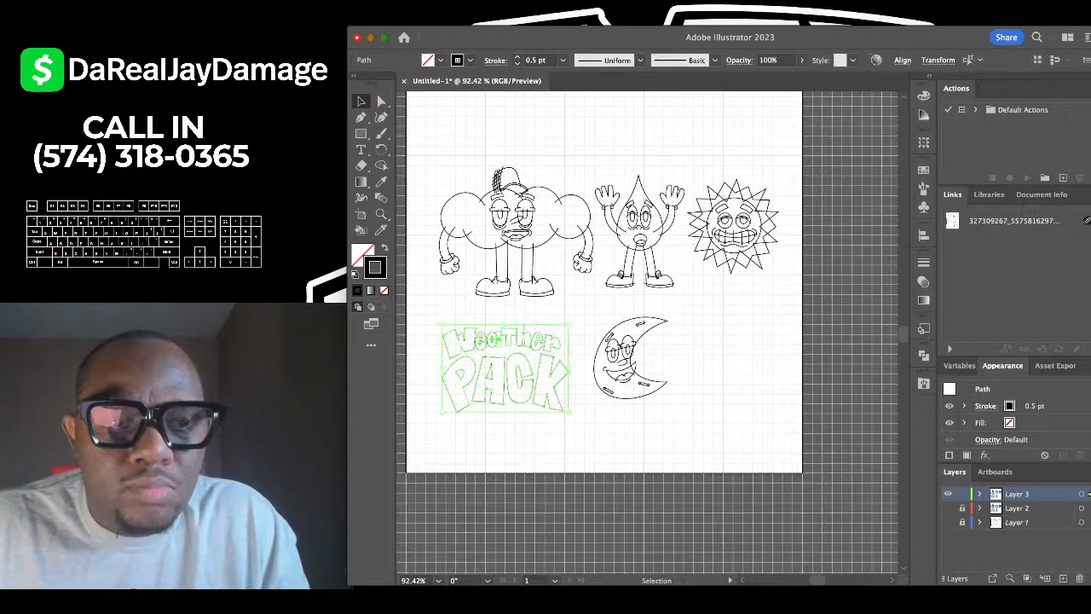
{"action": "key", "text": "super+z"}
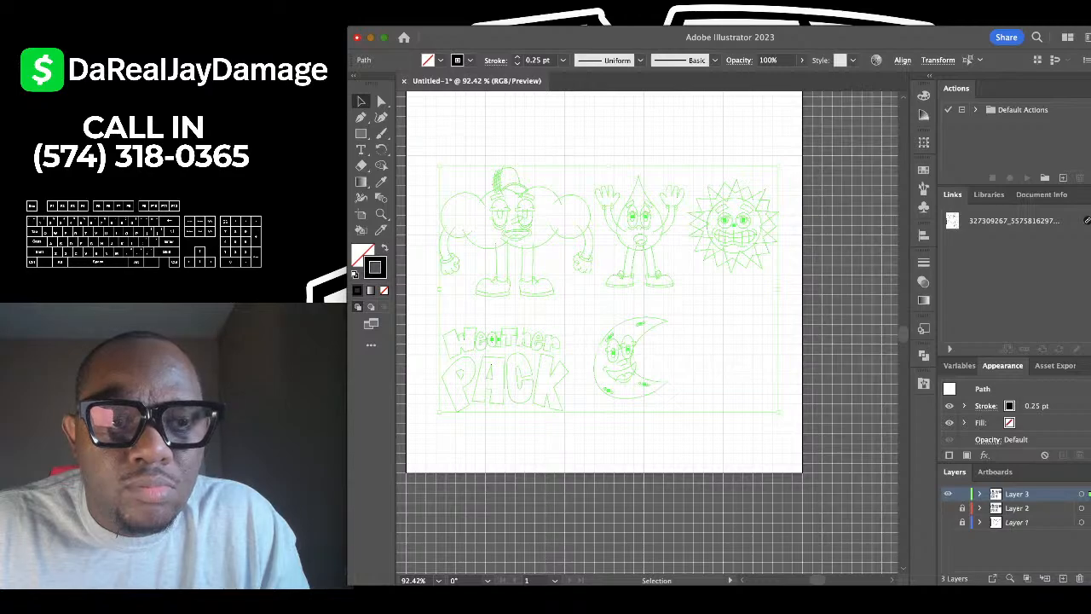
{"action": "key", "text": "super+shift+z"}
{"action": "key", "text": "super+z"}
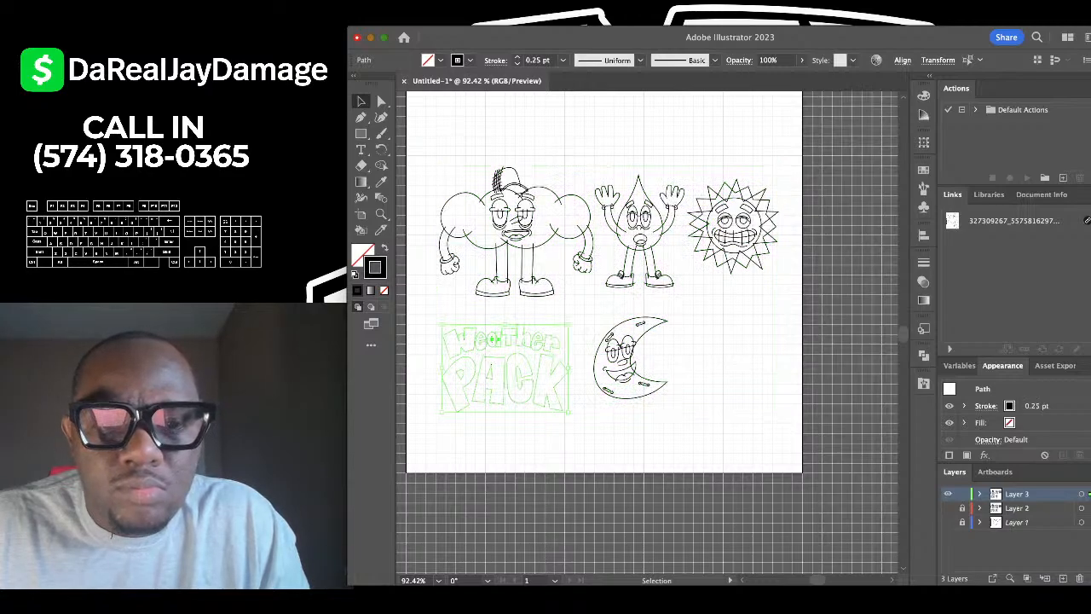
{"action": "left_click", "coordinate": [565, 167]}
Select all the line art on Layer 3 and group it.
{"action": "scroll", "coordinate": [565, 168], "scroll_direction": "down", "scroll_amount": 3}
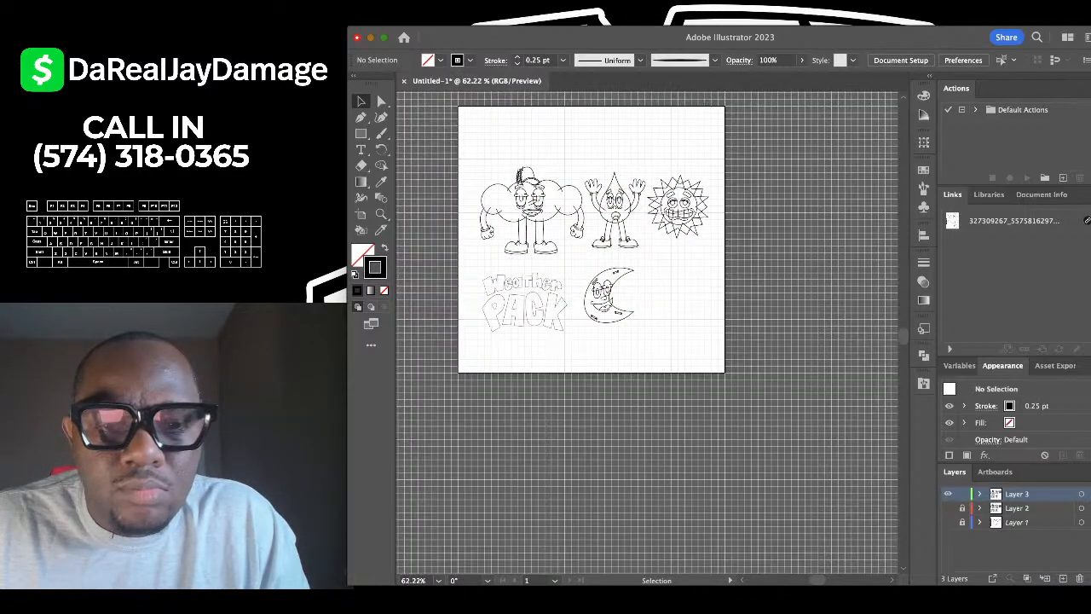
{"action": "key", "text": "super+a"}
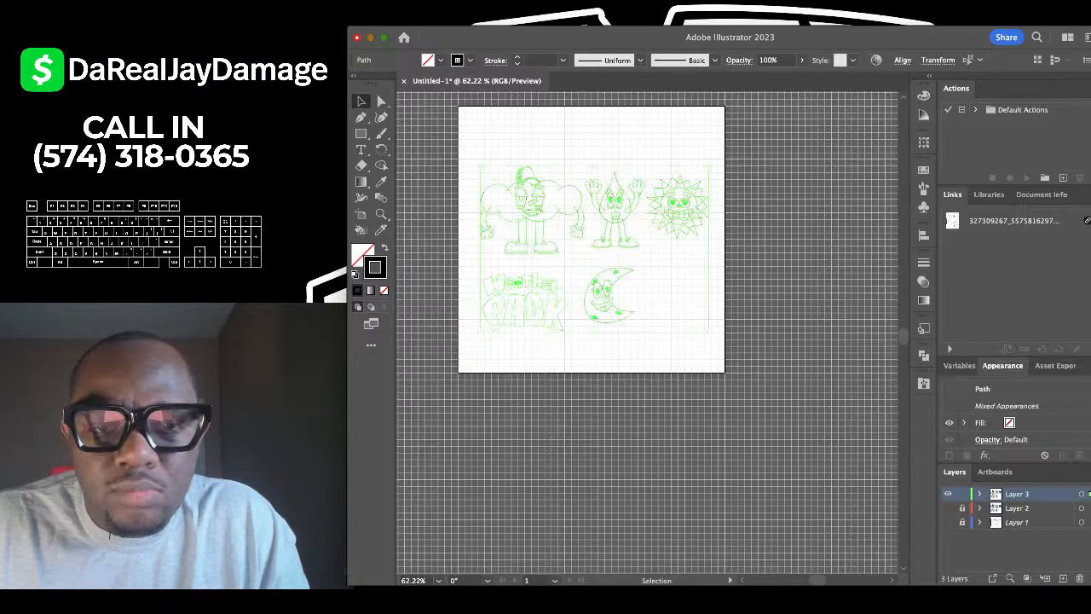
{"action": "scroll", "coordinate": [571, 269], "scroll_direction": "up", "scroll_amount": 5}
{"action": "scroll", "coordinate": [571, 270], "scroll_direction": "down", "scroll_amount": 4}
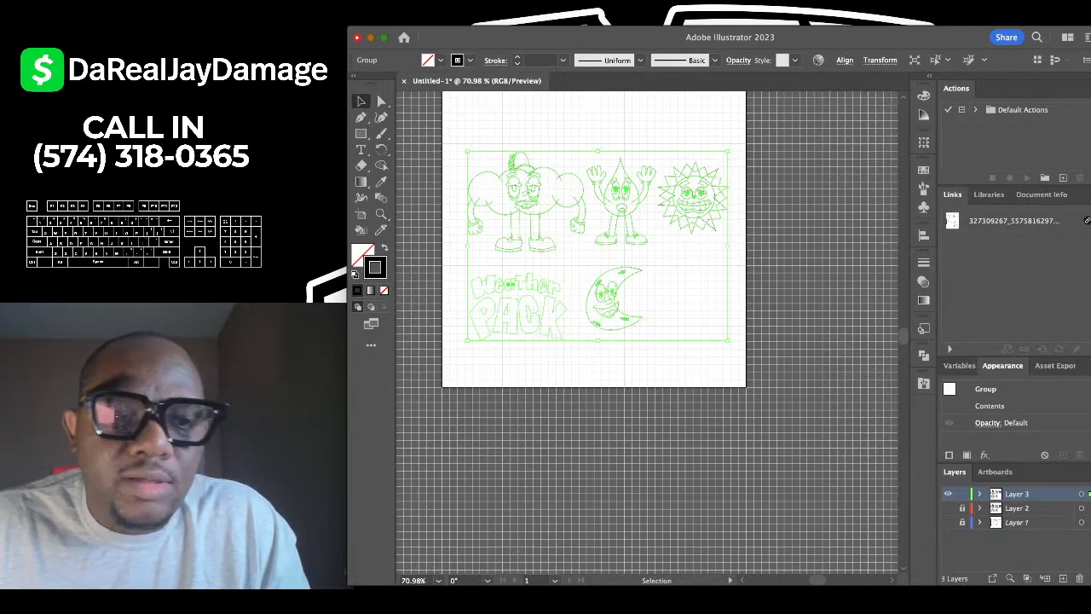
Outline the grouped line art's strokes into filled shapes, divide them where they overlap, and deselect.
{"action": "key", "text": "shift+x"}
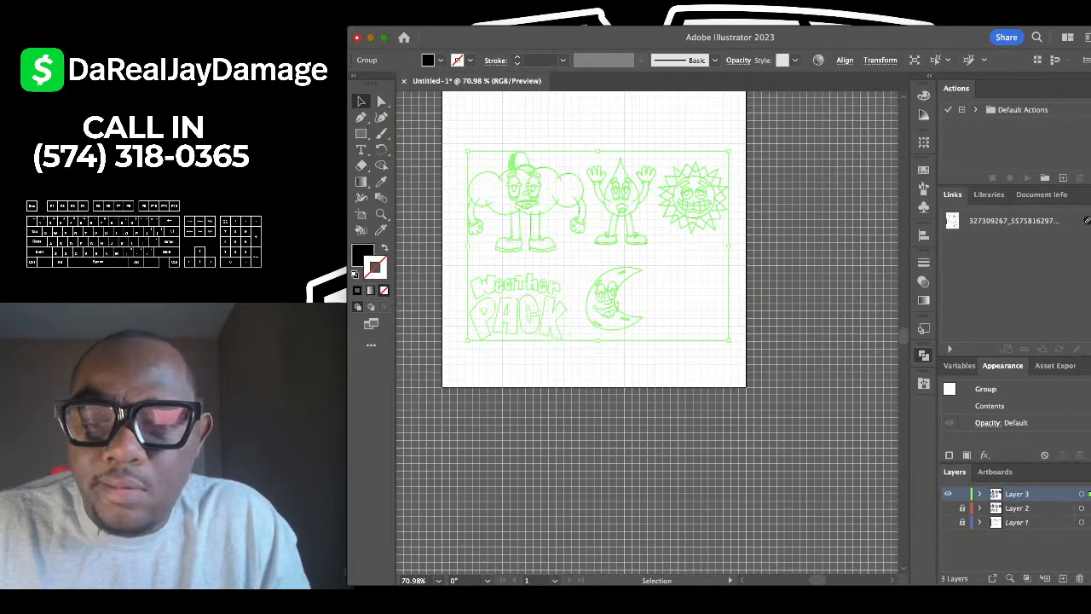
{"action": "key", "text": "super+z"}
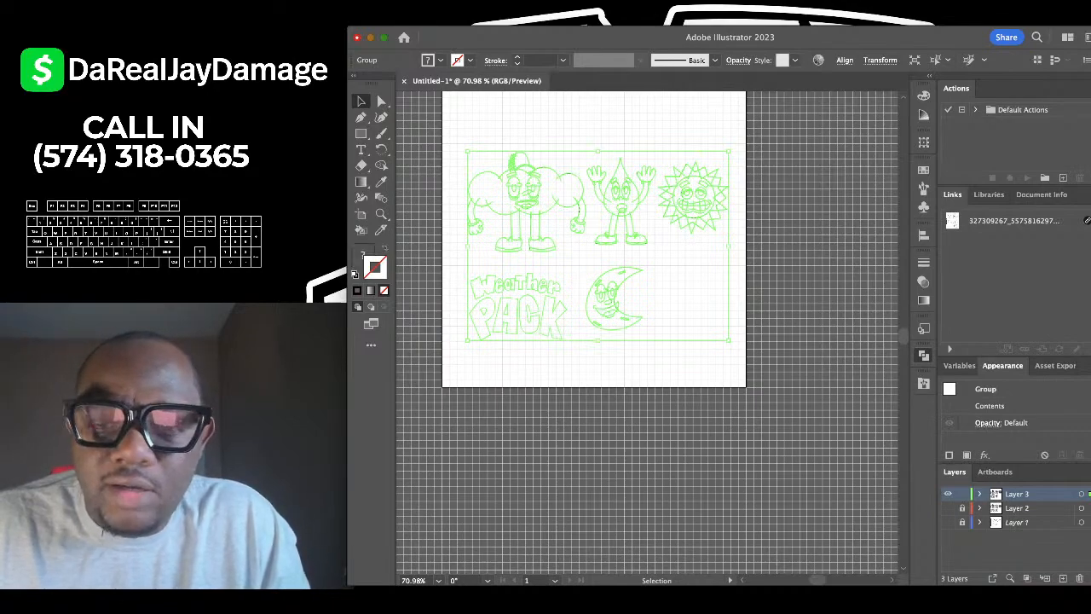
{"action": "left_click", "coordinate": [674, 362]}
Delete the four mesh line ends that stick out above the cloud character's cap outline.
{"action": "scroll", "coordinate": [627, 354], "scroll_direction": "up", "scroll_amount": 5}
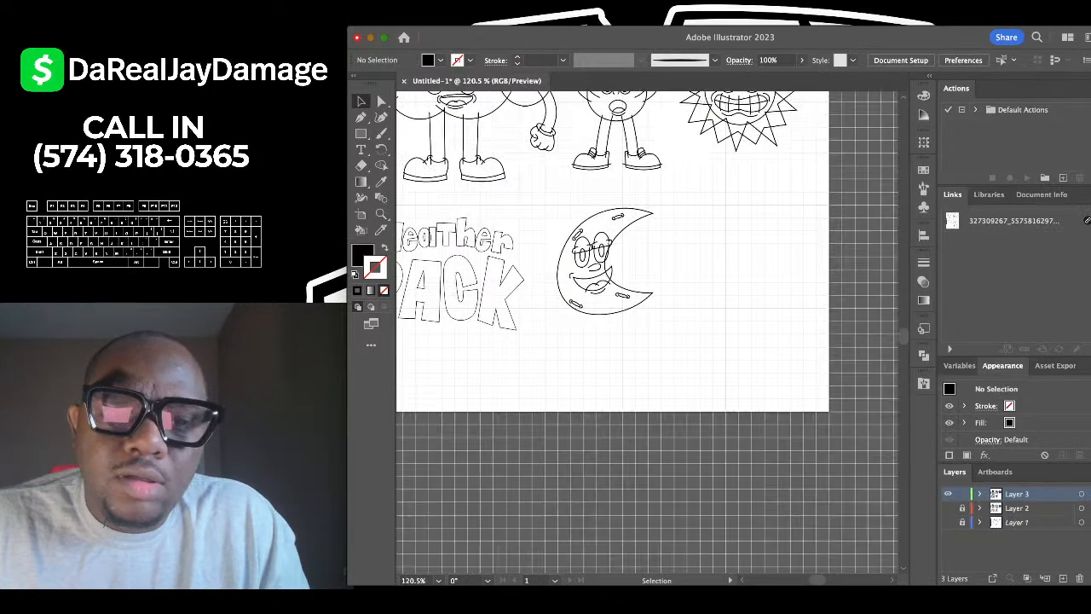
{"action": "scroll", "coordinate": [648, 333], "scroll_direction": "left", "scroll_amount": 3}
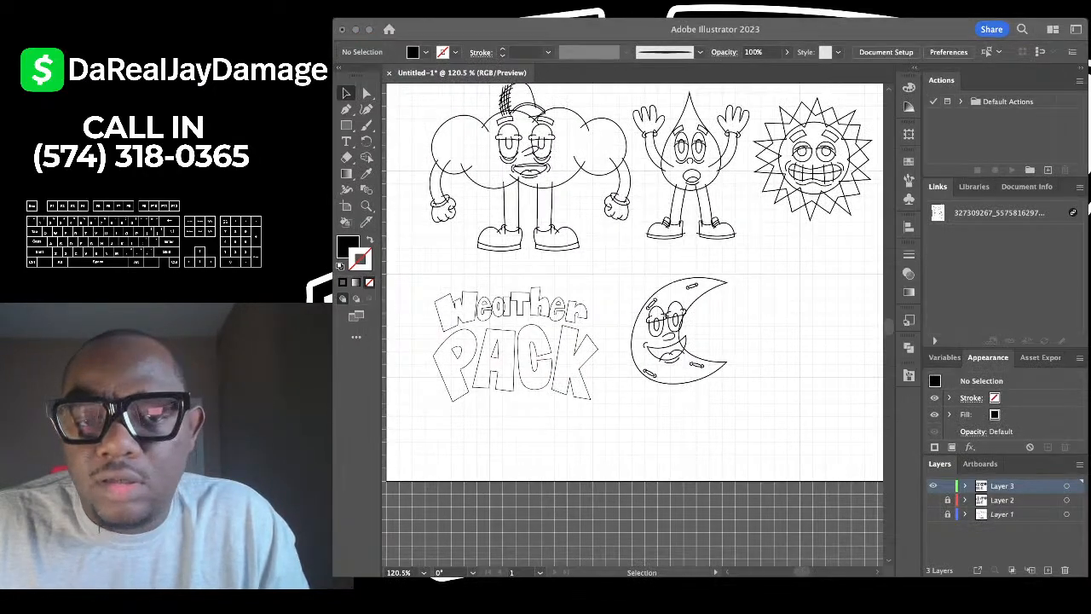
{"action": "key", "text": "super+Tab"}
{"action": "scroll", "coordinate": [627, 243], "scroll_direction": "down", "scroll_amount": 1}
{"action": "scroll", "coordinate": [626, 243], "scroll_direction": "up", "scroll_amount": 3}
{"action": "scroll", "coordinate": [648, 333], "scroll_direction": "up", "scroll_amount": 3}
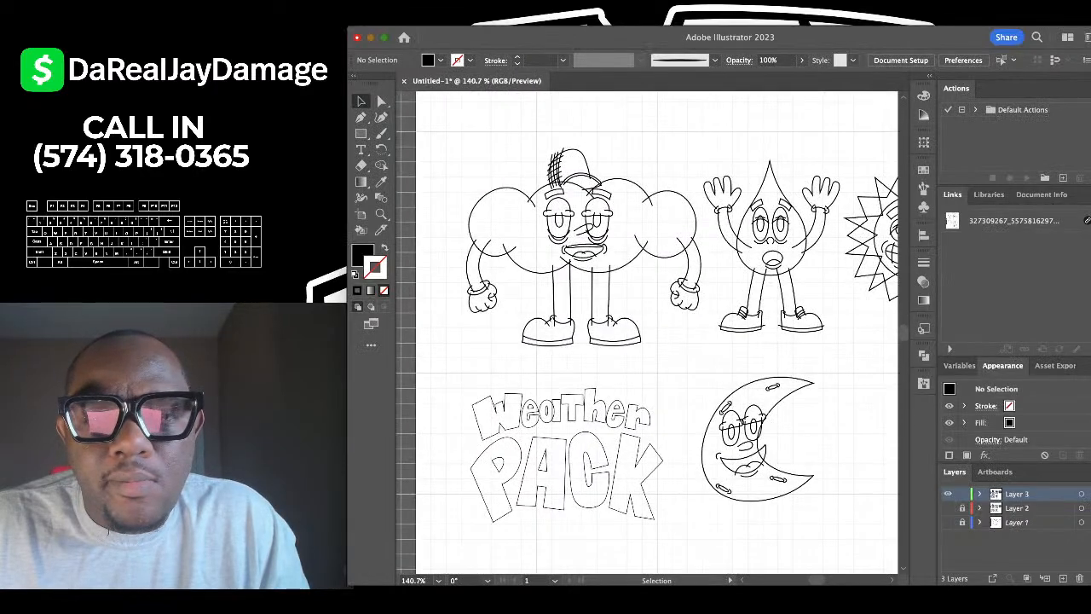
{"action": "key", "text": "a"}
{"action": "scroll", "coordinate": [509, 128], "scroll_direction": "up", "scroll_amount": 15}
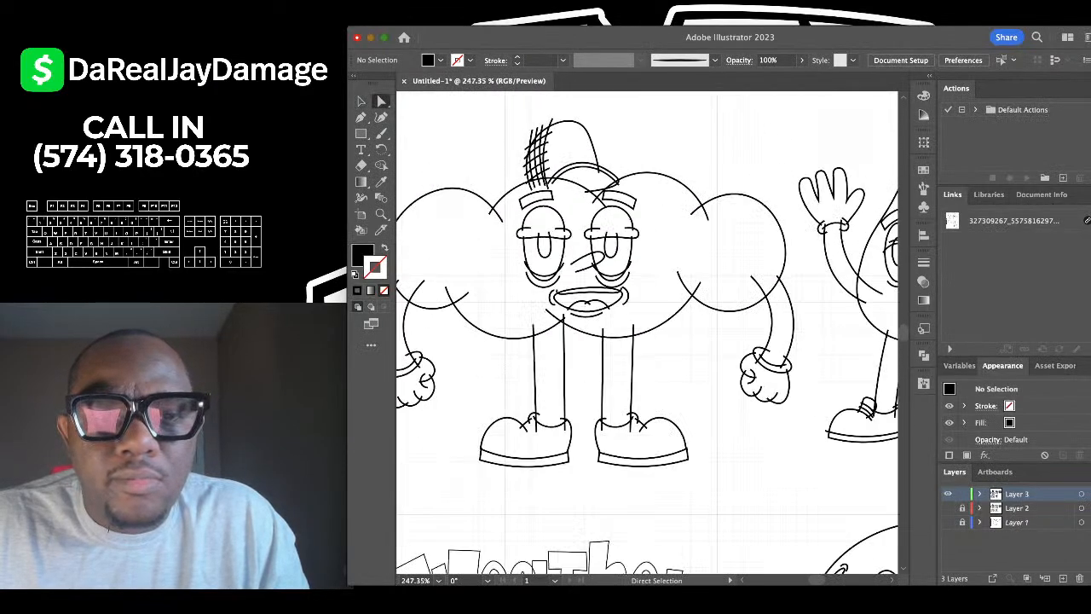
{"action": "left_click", "coordinate": [526, 173]}
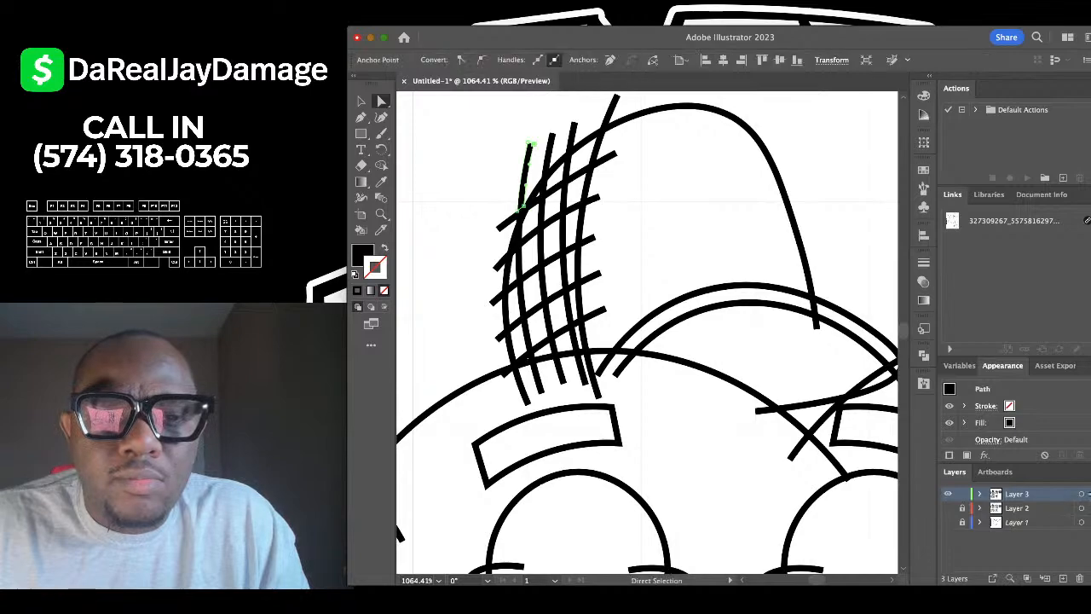
{"action": "left_click", "coordinate": [548, 155], "text": "shift"}
{"action": "left_click", "coordinate": [572, 138], "text": "shift"}
{"action": "left_click", "coordinate": [610, 112], "text": "shift"}
{"action": "key", "text": "BackSpace"}
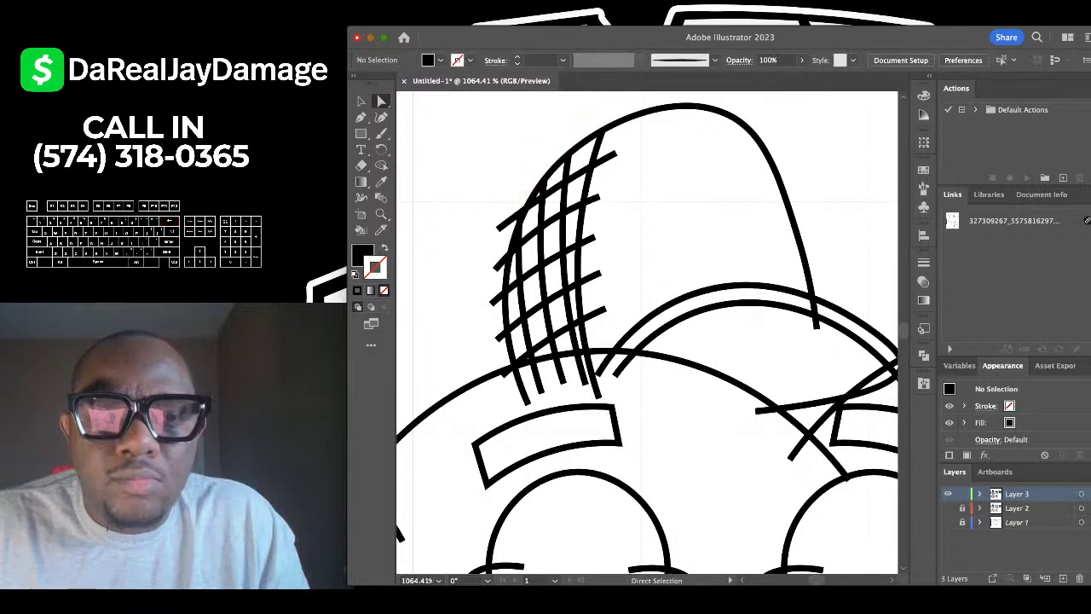
Try to delete the mesh ends beyond the cap's back edge together with the line ends below the cloud's head outline.
{"action": "left_click_drag", "start_coordinate": [508, 221], "coordinate": [547, 184]}
{"action": "left_click", "coordinate": [546, 186], "text": "shift"}
{"action": "left_click", "coordinate": [537, 226], "text": "shift"}
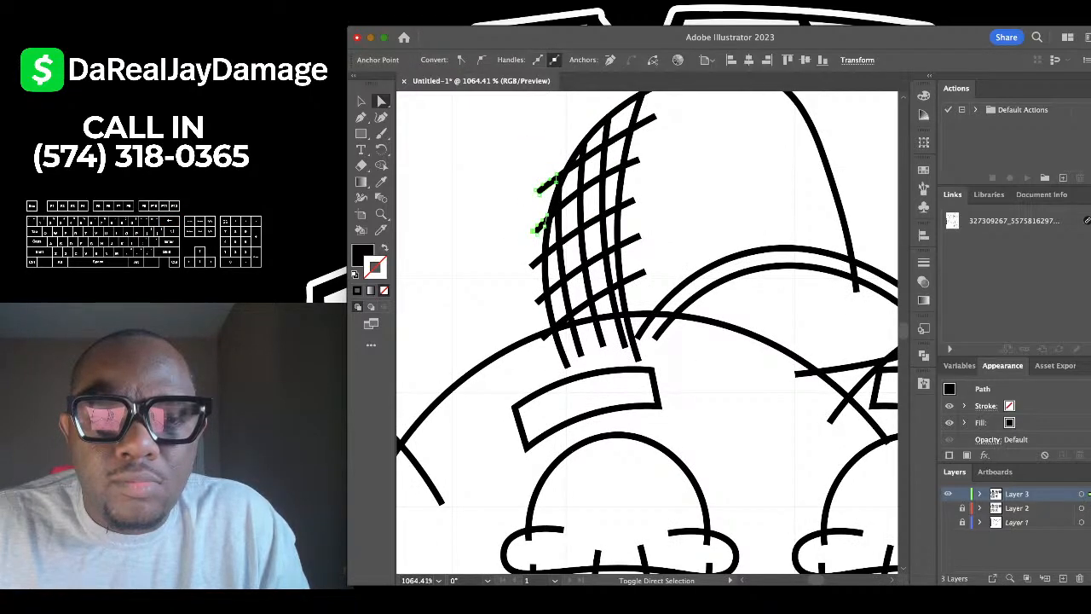
{"action": "left_click", "coordinate": [533, 265], "text": "shift"}
{"action": "left_click", "coordinate": [539, 299], "text": "shift"}
{"action": "scroll", "coordinate": [552, 364], "scroll_direction": "up", "scroll_amount": 5}
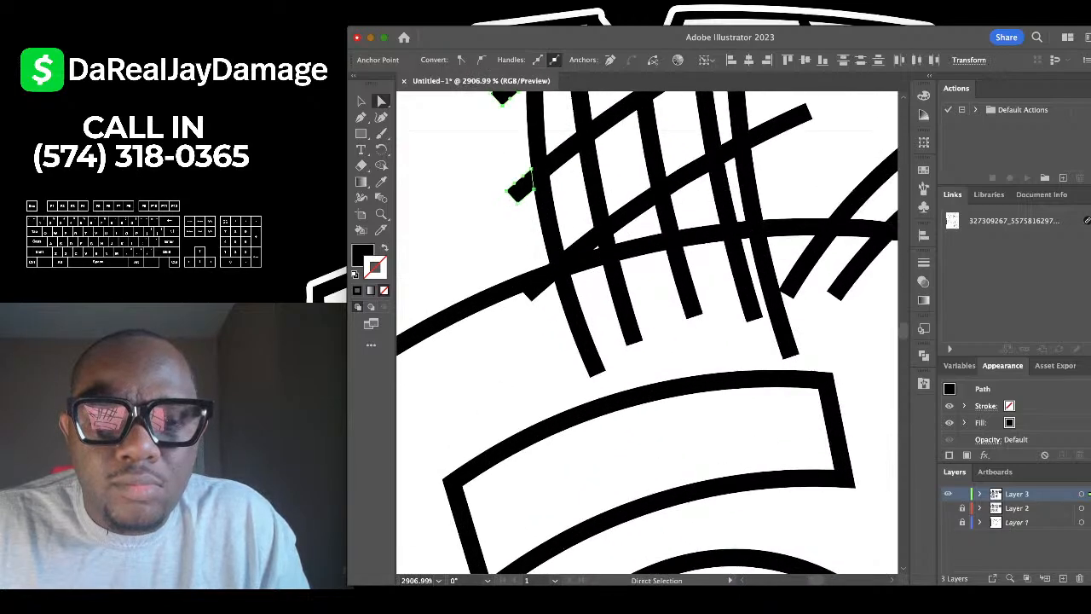
{"action": "left_click", "coordinate": [532, 293], "text": "shift"}
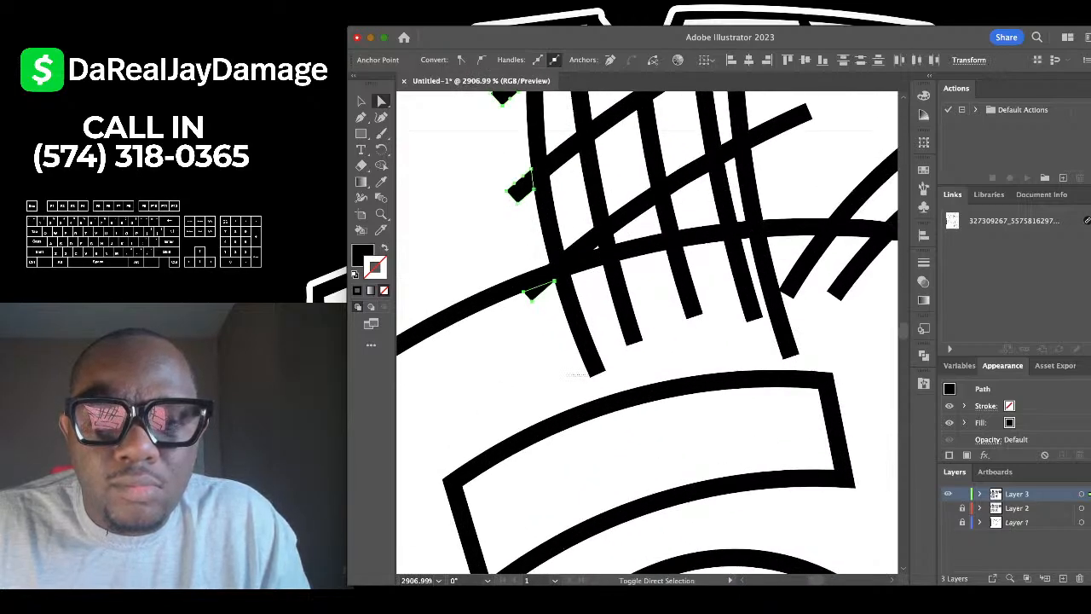
{"action": "left_click_drag", "start_coordinate": [588, 373], "coordinate": [868, 281]}
{"action": "key", "text": "Delete"}
{"action": "key", "text": "Delete"}
{"action": "scroll", "coordinate": [867, 281], "scroll_direction": "down", "scroll_amount": 3}
Undo the deletion that damaged the eyebrow shape and clear the selection.
{"action": "key", "text": "super+z"}
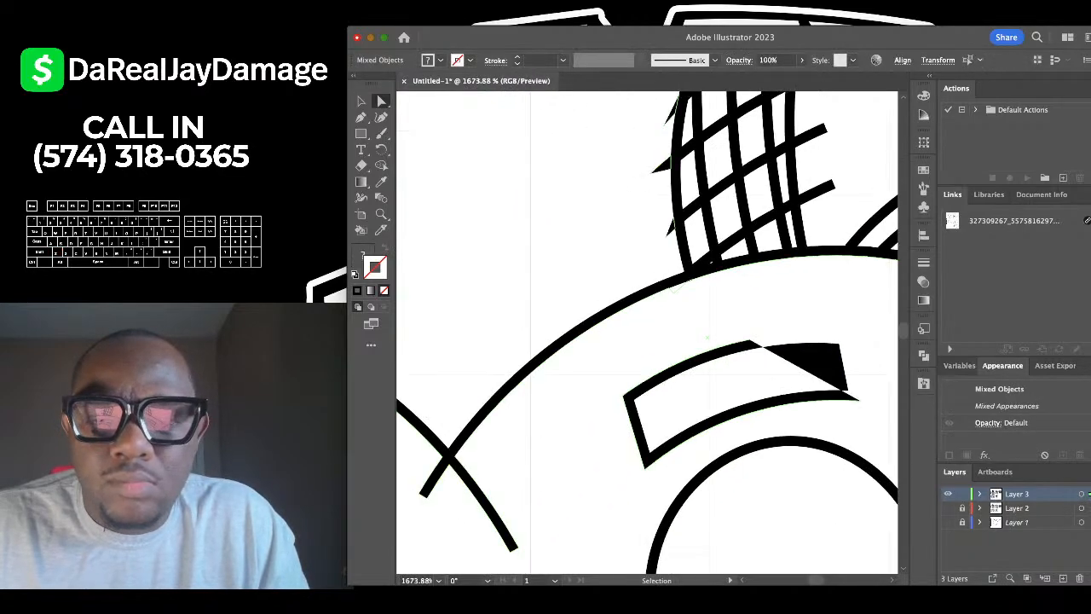
{"action": "key", "text": "super+z"}
{"action": "scroll", "coordinate": [864, 288], "scroll_direction": "right", "scroll_amount": 2}
{"action": "scroll", "coordinate": [865, 288], "scroll_direction": "up", "scroll_amount": 5, "text": "alt"}
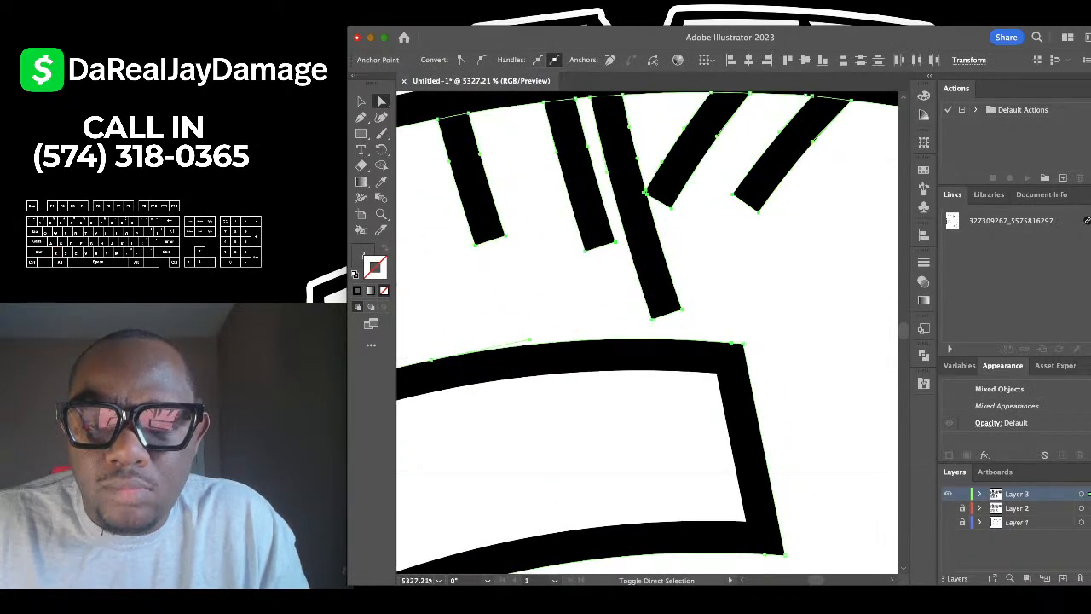
{"action": "scroll", "coordinate": [746, 370], "scroll_direction": "down", "scroll_amount": 5, "text": "alt"}
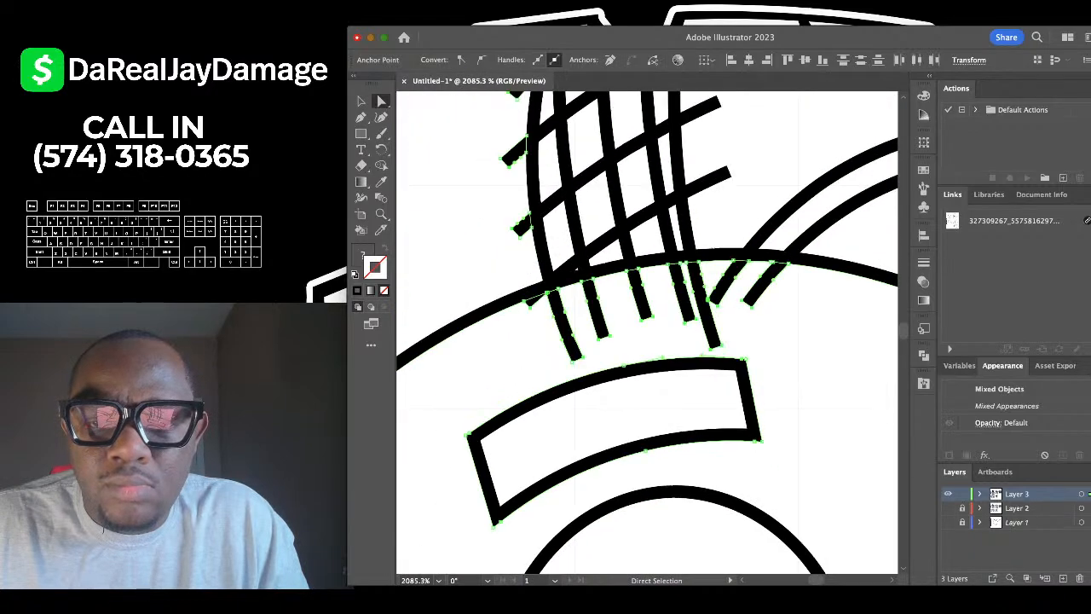
{"action": "left_click", "coordinate": [781, 367]}
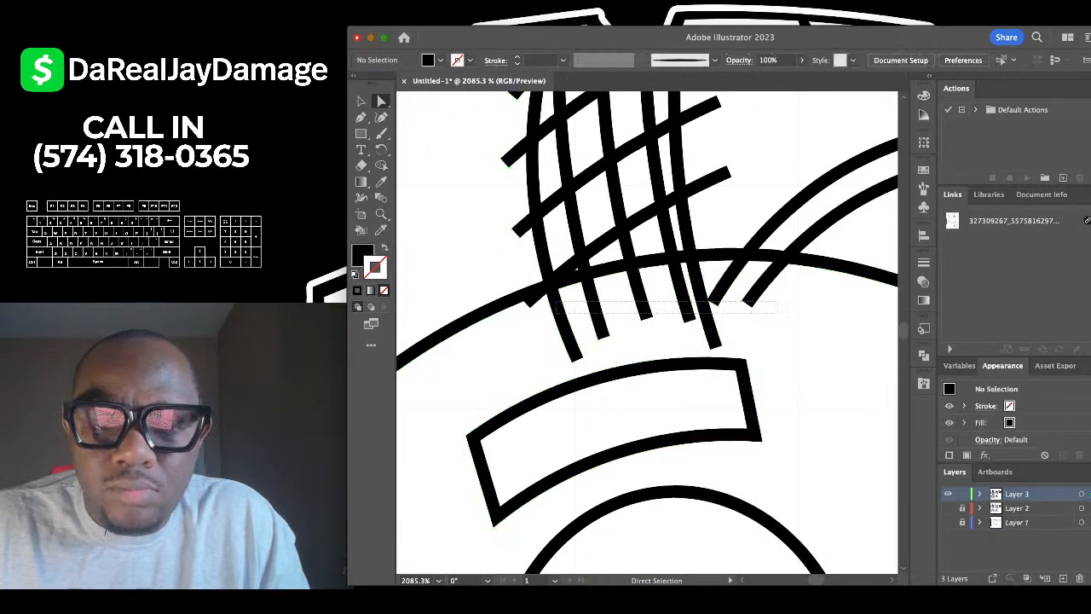
Delete the mesh and brim line ends below the cloud's head outline and the mesh ends beyond the cap's back edge.
{"action": "left_click_drag", "start_coordinate": [556, 301], "coordinate": [549, 300]}
{"action": "key", "text": "Delete"}
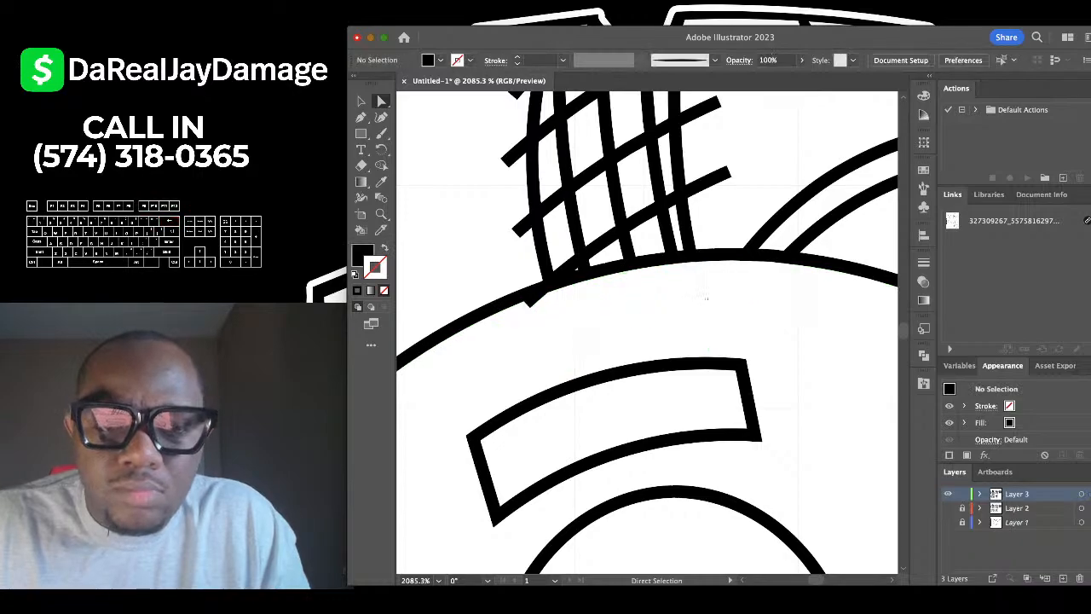
{"action": "scroll", "coordinate": [576, 236], "scroll_direction": "down", "scroll_amount": 3, "text": "alt"}
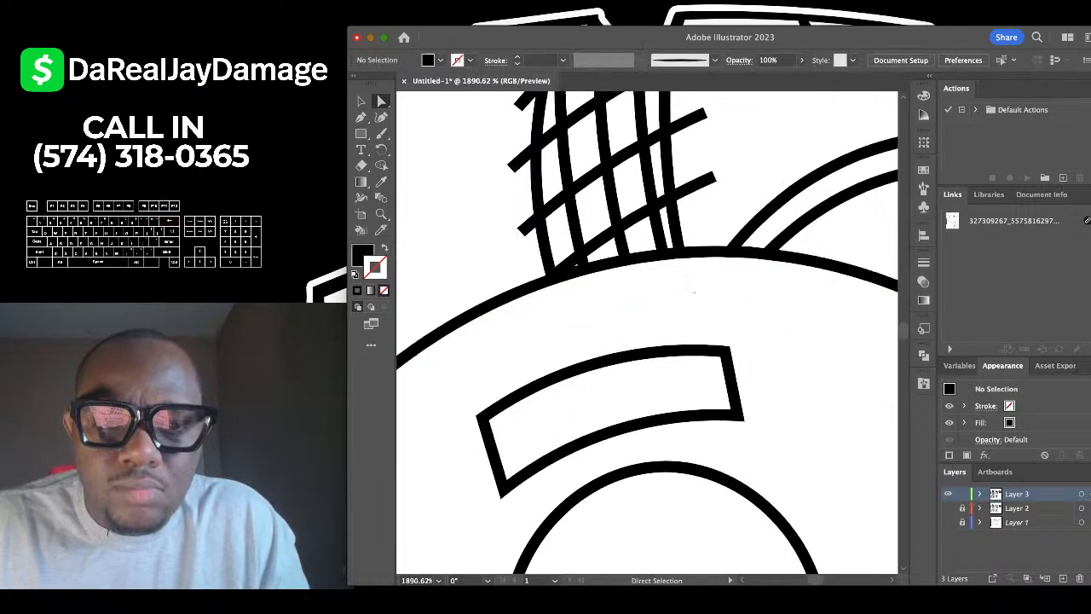
{"action": "left_click_drag", "start_coordinate": [651, 268], "coordinate": [689, 305]}
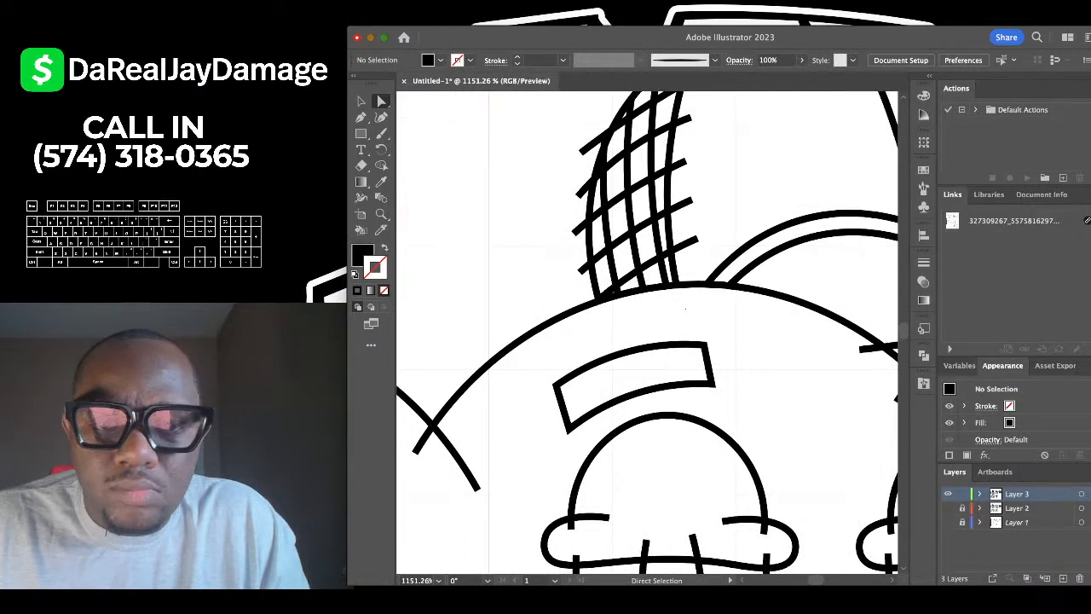
{"action": "left_click_drag", "start_coordinate": [586, 295], "coordinate": [582, 288]}
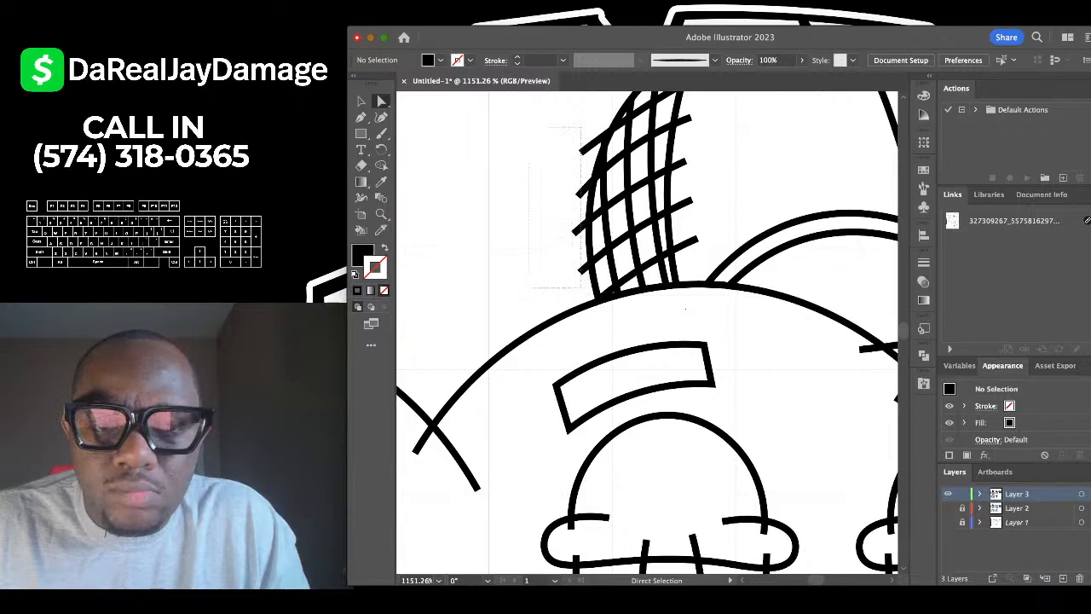
{"action": "scroll", "coordinate": [597, 221], "scroll_direction": "up", "scroll_amount": 3, "text": "alt"}
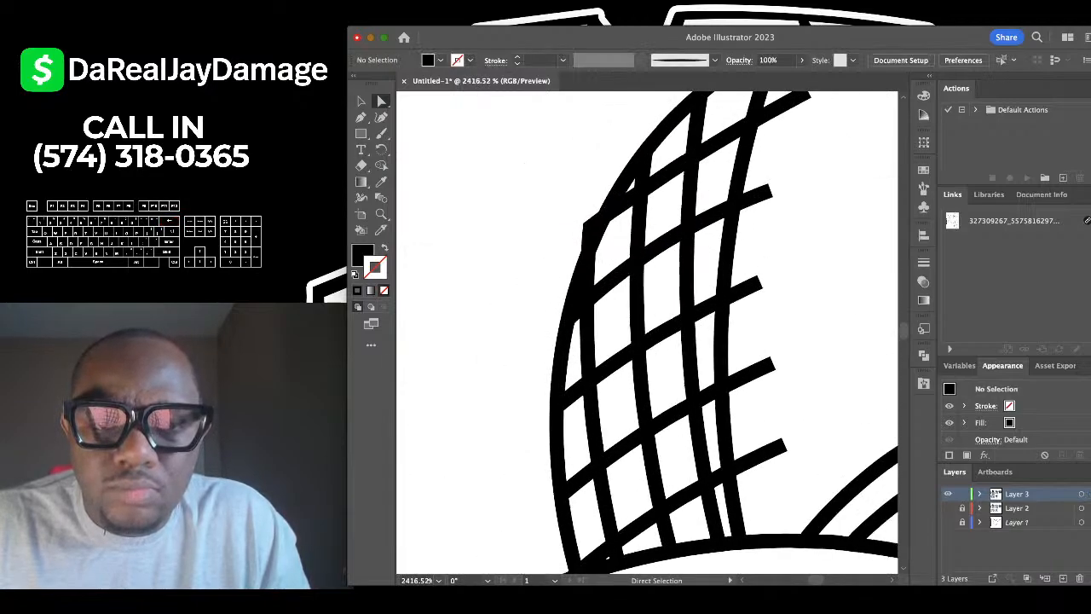
Delete the five cross-line ends that overshoot the mesh's inner edge, plus the small bump on the cap's back outline.
{"action": "scroll", "coordinate": [511, 264], "scroll_direction": "down", "scroll_amount": 3, "text": "alt"}
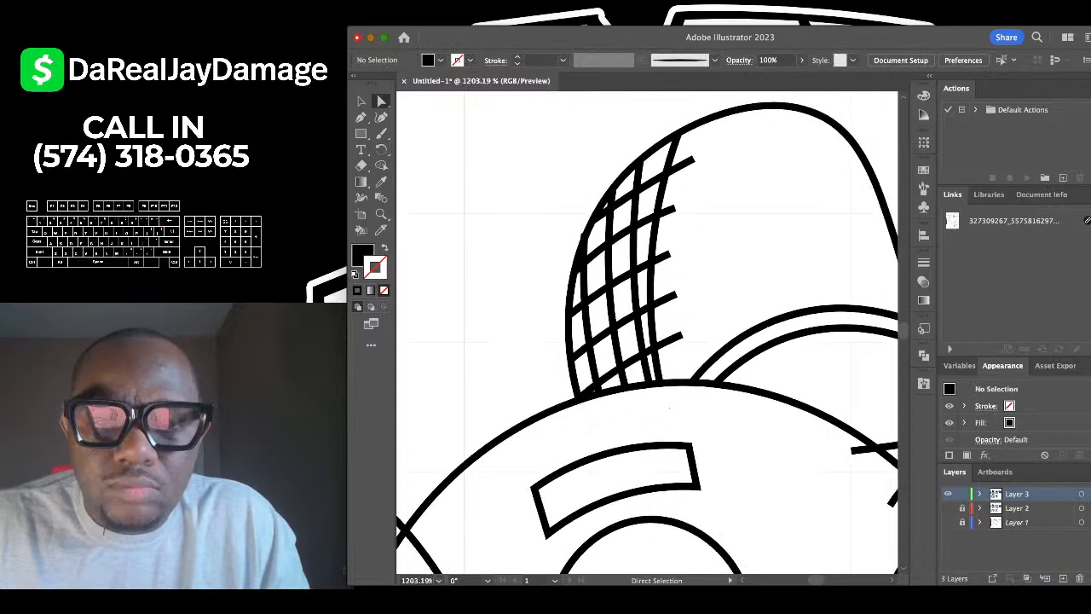
{"action": "left_click", "coordinate": [654, 184]}
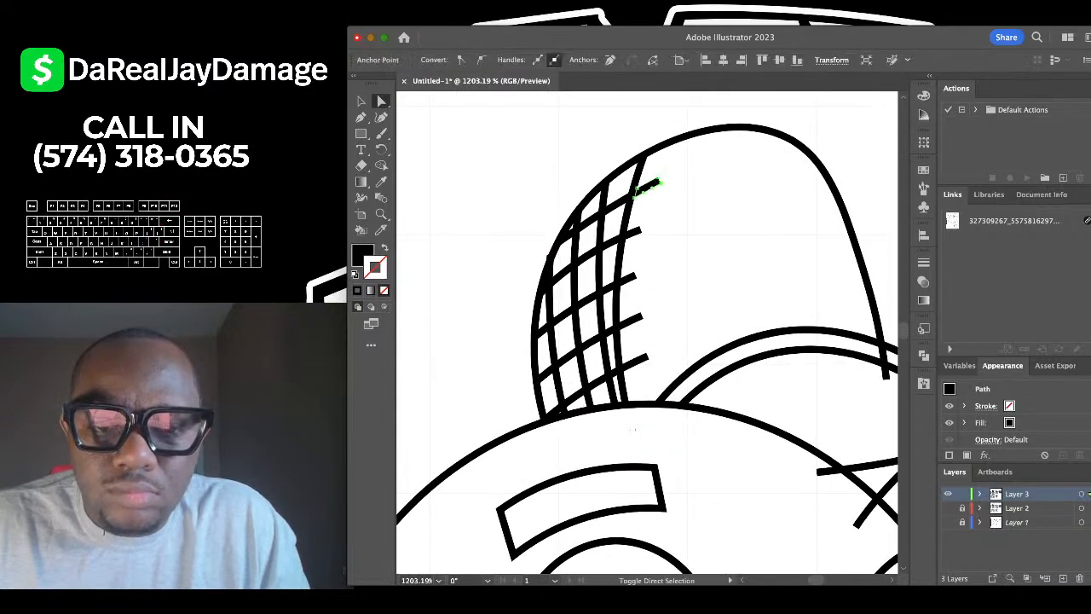
{"action": "left_click", "coordinate": [635, 232], "text": "shift"}
{"action": "left_click", "coordinate": [631, 279], "text": "shift"}
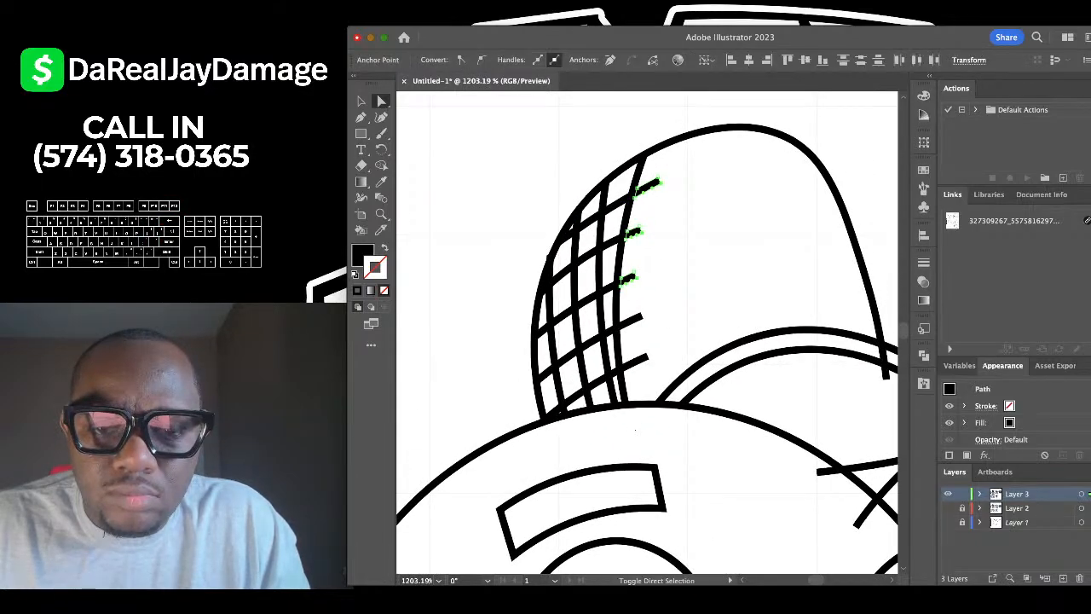
{"action": "left_click", "coordinate": [635, 319], "text": "shift"}
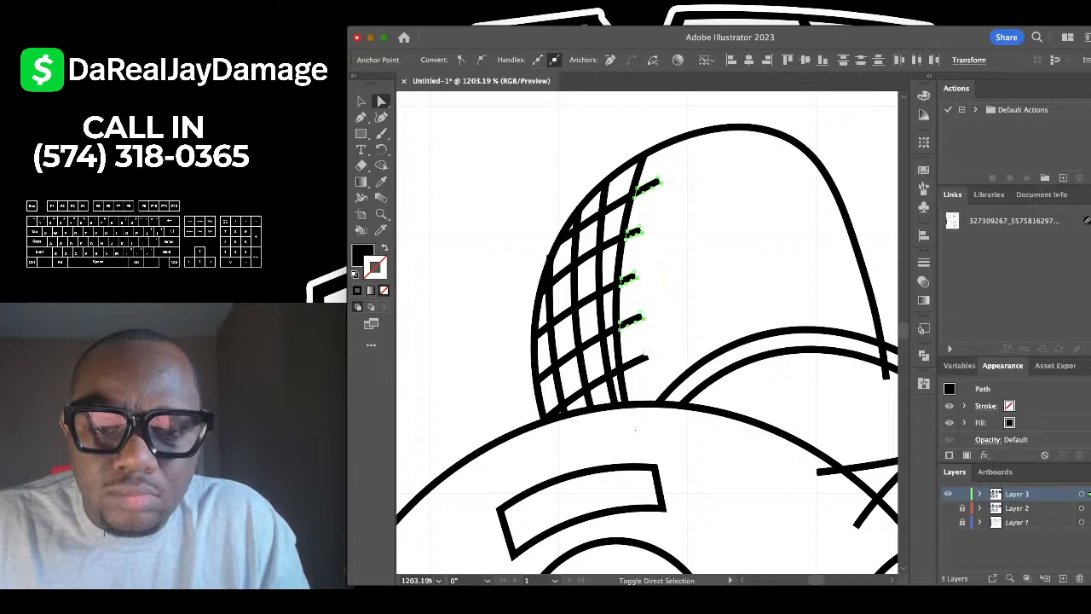
{"action": "left_click", "coordinate": [641, 359], "text": "shift"}
{"action": "scroll", "coordinate": [541, 290], "scroll_direction": "up", "scroll_amount": 5}
{"action": "scroll", "coordinate": [534, 175], "scroll_direction": "up", "scroll_amount": 4}
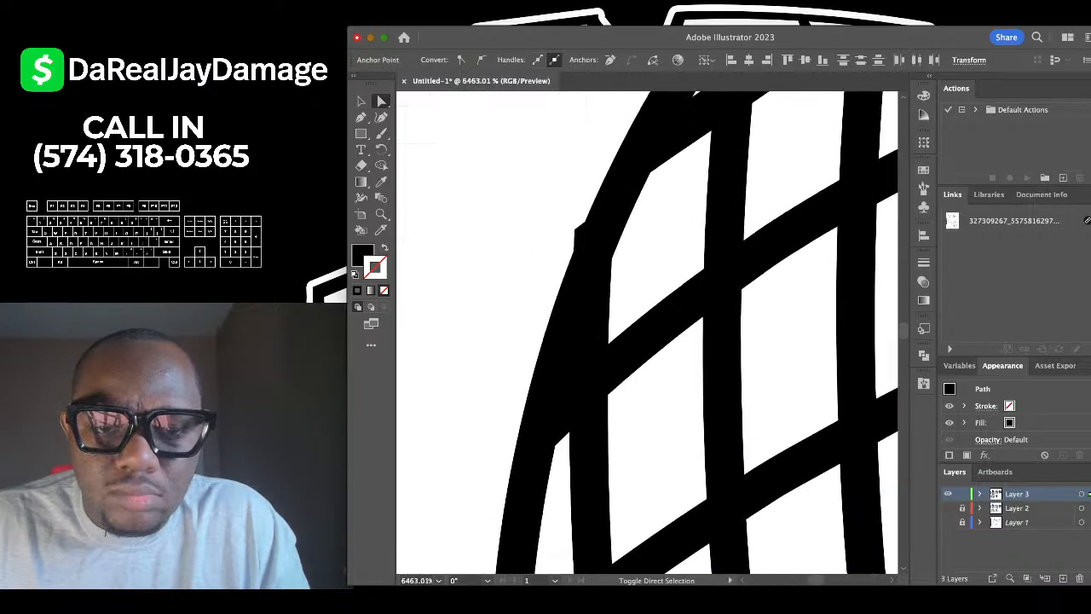
{"action": "left_click", "coordinate": [578, 231], "text": "shift"}
{"action": "key", "text": "Delete"}
Delete the overshooting cap and brim line ends, along with the cloud outline segments crossing the brim and head.
{"action": "scroll", "coordinate": [578, 229], "scroll_direction": "down", "scroll_amount": 7}
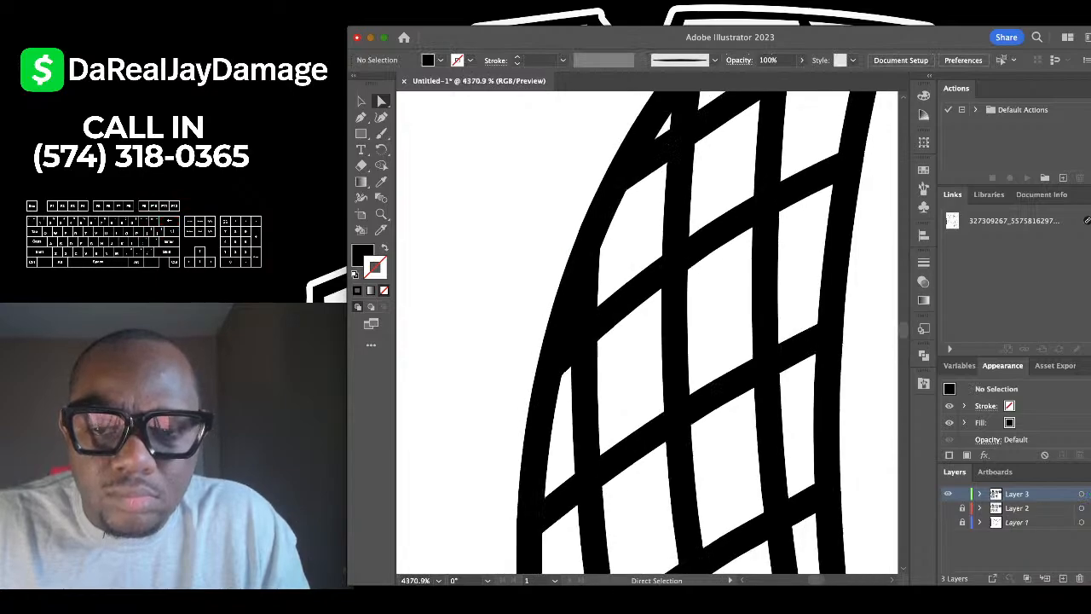
{"action": "scroll", "coordinate": [579, 227], "scroll_direction": "down", "scroll_amount": 2}
{"action": "scroll", "coordinate": [579, 228], "scroll_direction": "down", "scroll_amount": 3}
{"action": "scroll", "coordinate": [579, 227], "scroll_direction": "right", "scroll_amount": 3}
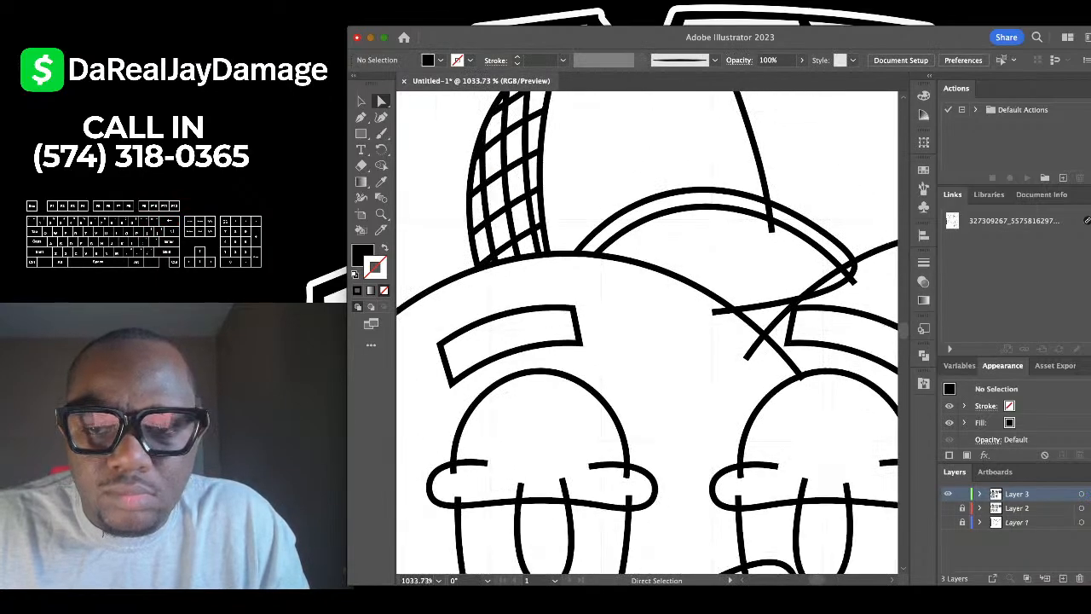
{"action": "scroll", "coordinate": [845, 212], "scroll_direction": "up", "scroll_amount": 3}
{"action": "left_click", "coordinate": [712, 238]}
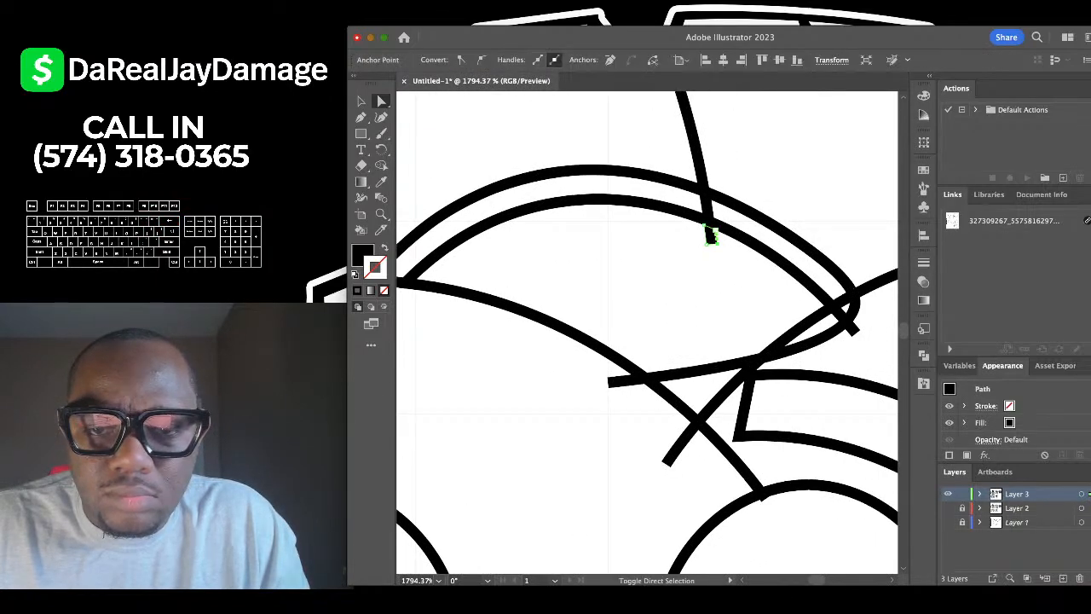
{"action": "left_click", "coordinate": [707, 206], "text": "shift"}
{"action": "scroll", "coordinate": [706, 203], "scroll_direction": "down", "scroll_amount": 3}
{"action": "scroll", "coordinate": [705, 203], "scroll_direction": "right", "scroll_amount": 2}
{"action": "scroll", "coordinate": [705, 203], "scroll_direction": "down", "scroll_amount": 1}
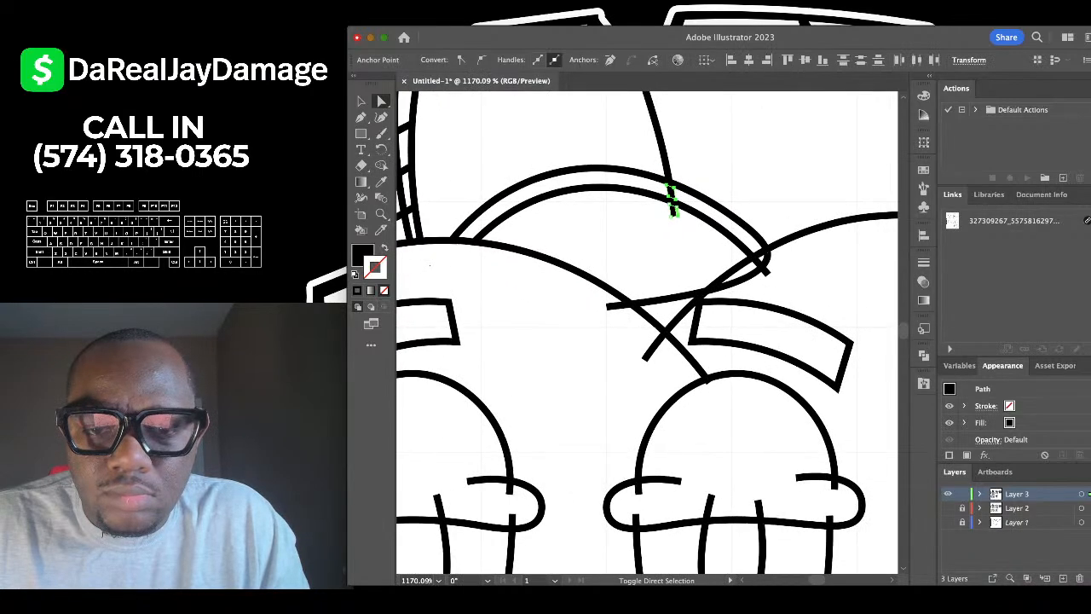
{"action": "left_click", "coordinate": [618, 305], "text": "shift"}
{"action": "left_click", "coordinate": [655, 347], "text": "shift"}
{"action": "scroll", "coordinate": [655, 347], "scroll_direction": "right", "scroll_amount": 2}
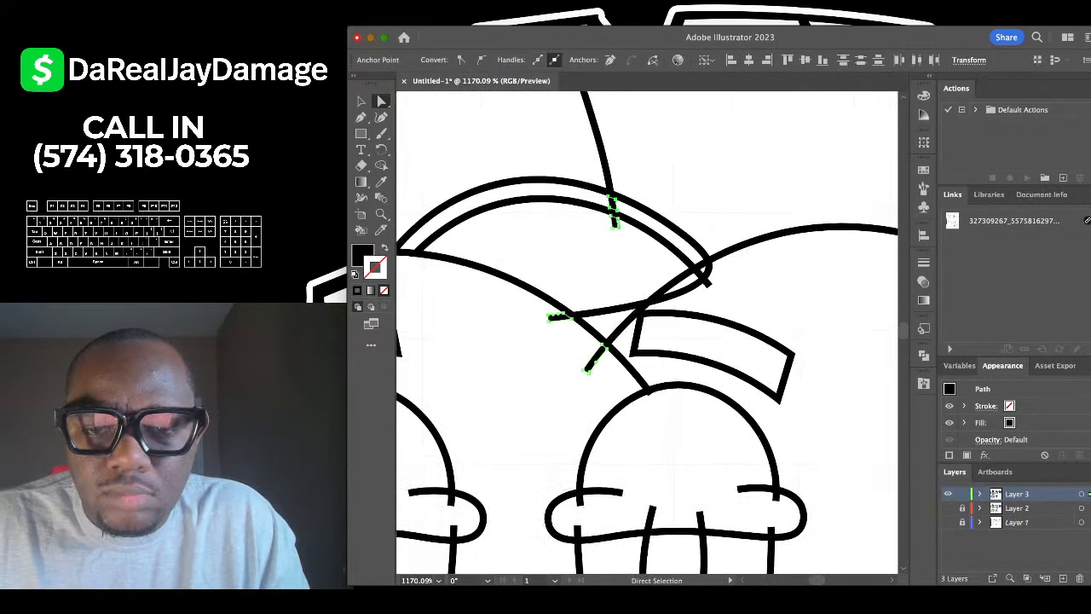
{"action": "scroll", "coordinate": [673, 345], "scroll_direction": "up", "scroll_amount": 4}
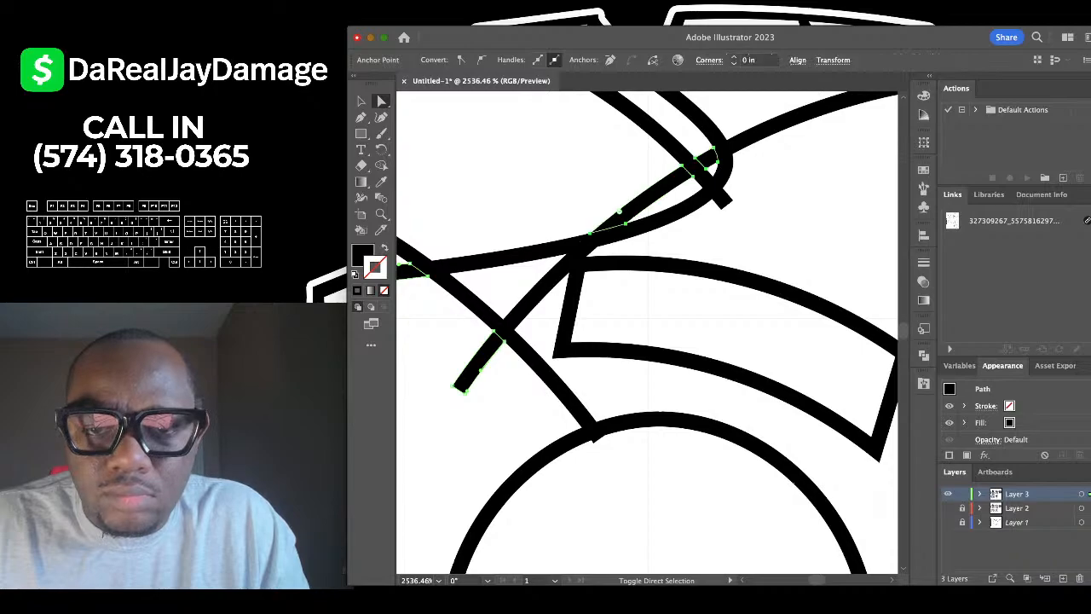
{"action": "key", "text": "Delete"}
Delete the overshooting line ends on the cloud's left puff and left arm, plus those where the inner leg meets the body below the mouth.
{"action": "scroll", "coordinate": [647, 332], "scroll_direction": "down", "scroll_amount": 8}
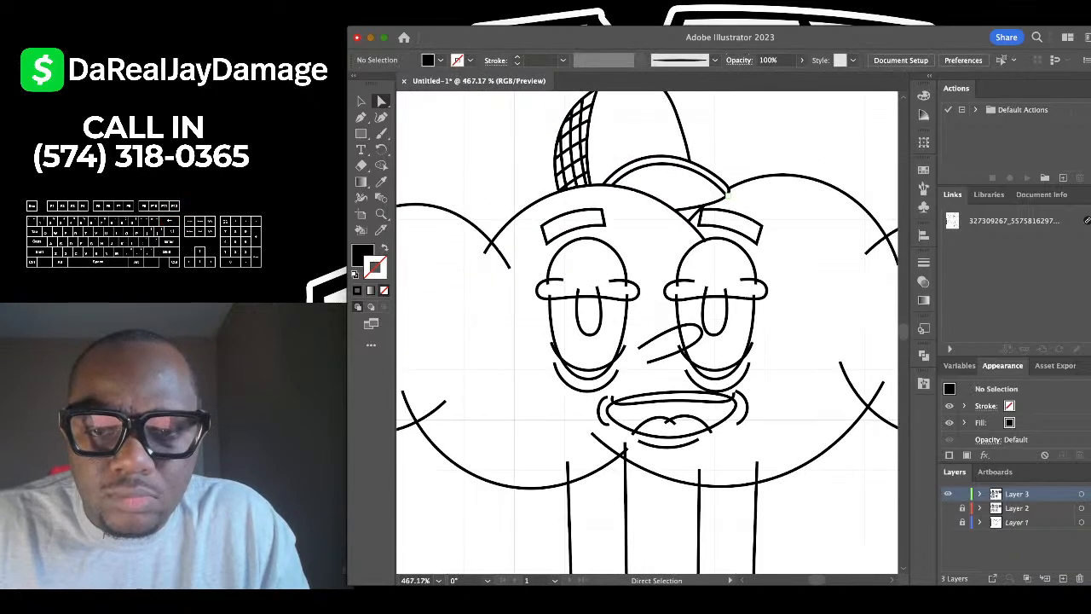
{"action": "scroll", "coordinate": [641, 229], "scroll_direction": "down", "scroll_amount": 4}
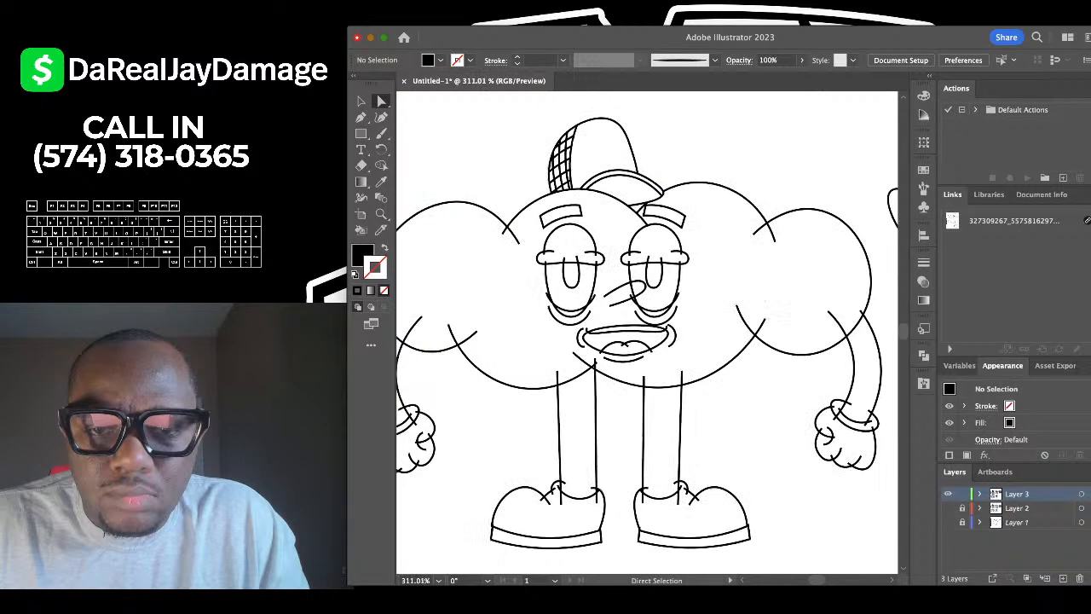
{"action": "scroll", "coordinate": [642, 228], "scroll_direction": "up", "scroll_amount": 3}
{"action": "scroll", "coordinate": [641, 229], "scroll_direction": "down", "scroll_amount": 3}
{"action": "scroll", "coordinate": [641, 229], "scroll_direction": "left", "scroll_amount": 1}
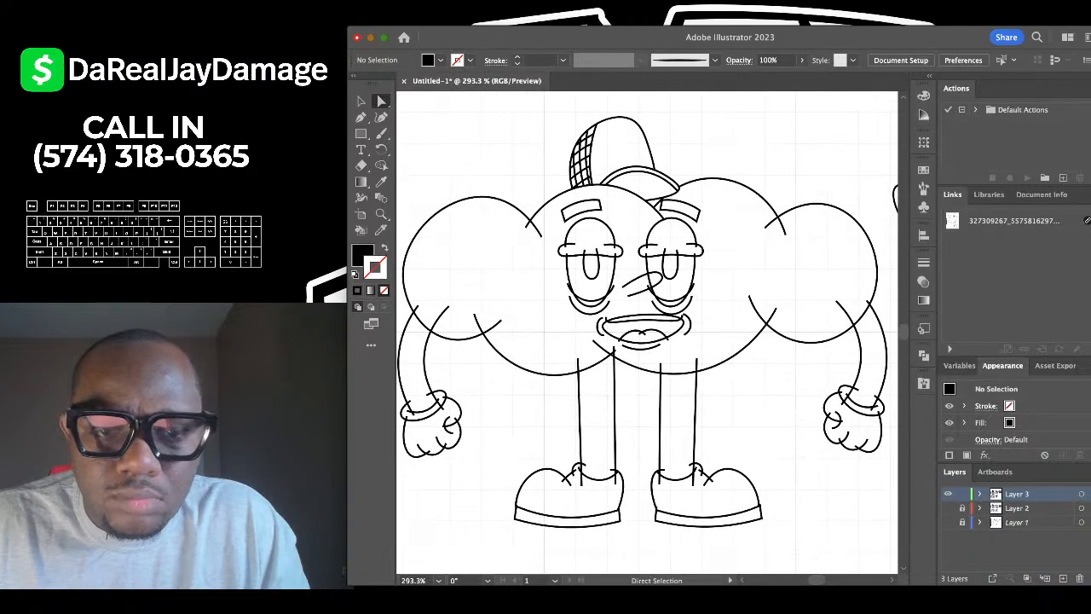
{"action": "left_click", "coordinate": [527, 226]}
{"action": "left_click", "coordinate": [417, 308], "text": "shift"}
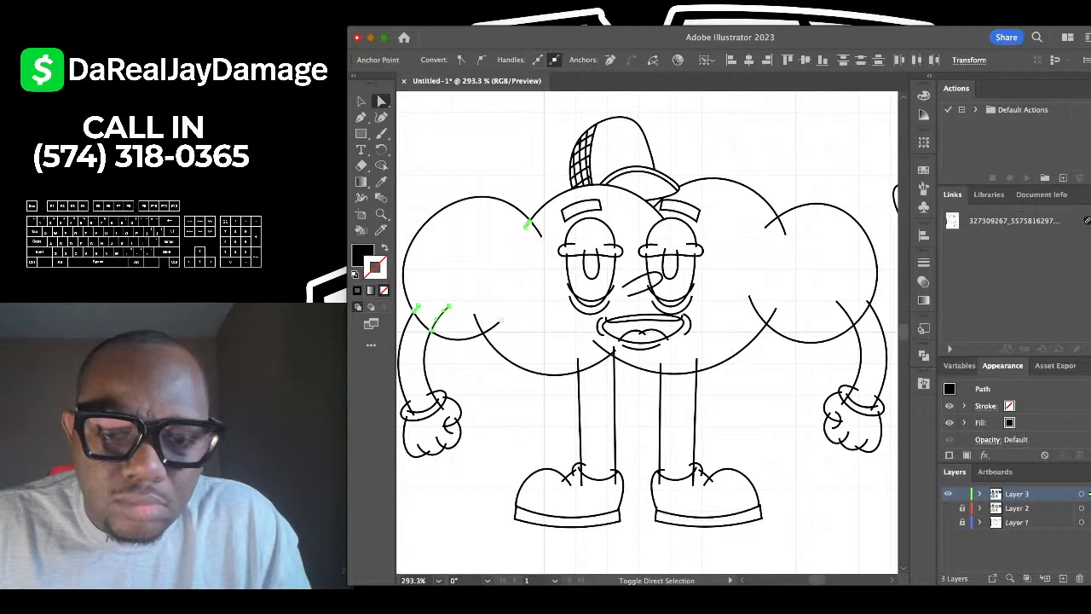
{"action": "scroll", "coordinate": [622, 358], "scroll_direction": "up", "scroll_amount": 6}
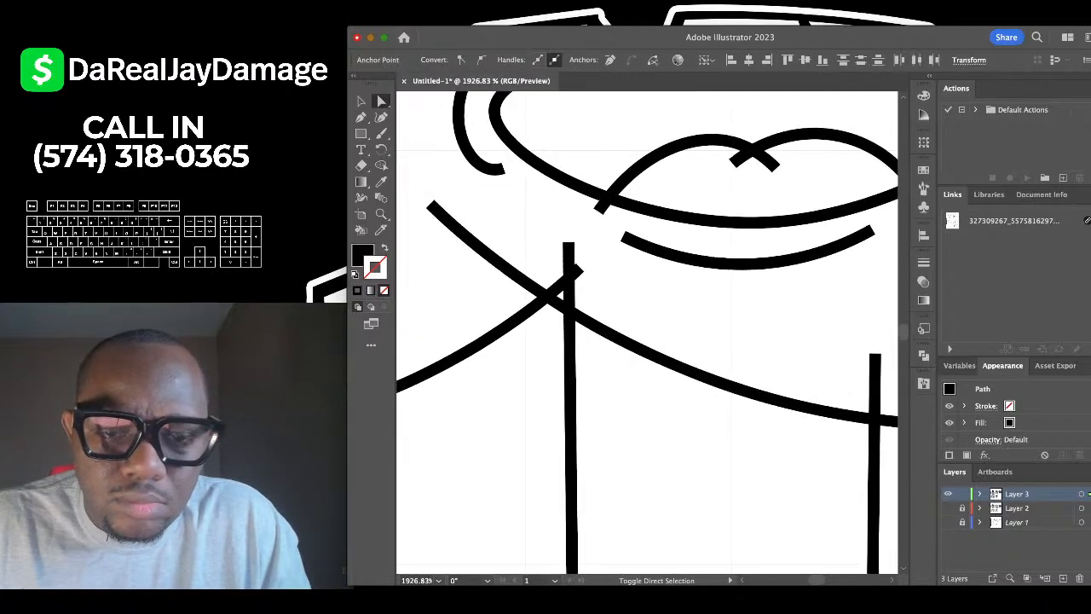
{"action": "left_click_drag", "start_coordinate": [600, 247], "coordinate": [548, 282]}
{"action": "key", "text": "Delete"}
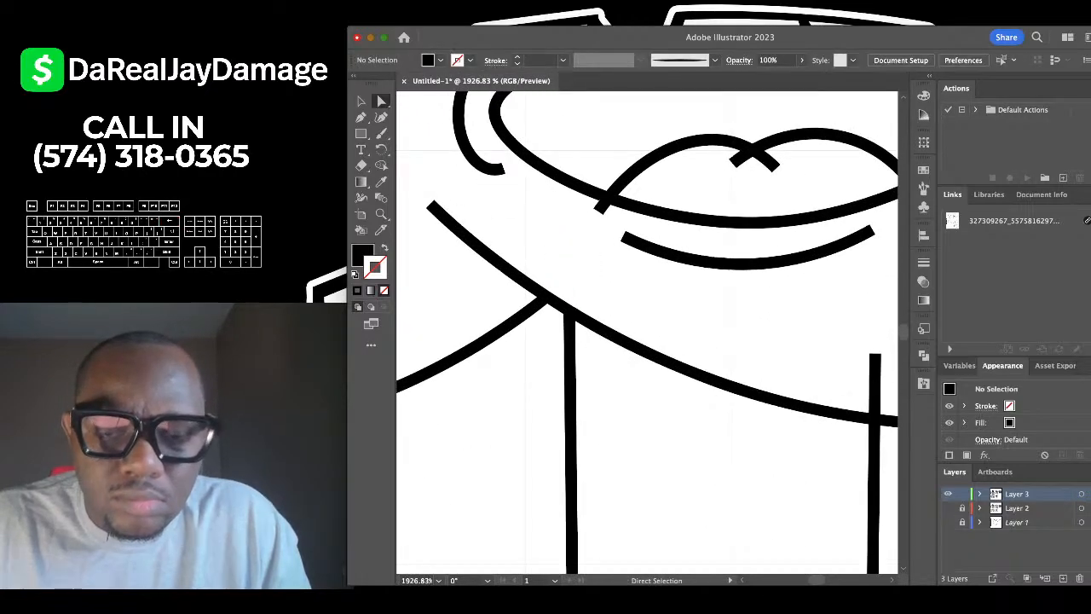
Delete the tongue line ends crossing the lower lip, the upper tooth-line ends at both mouth corners, and the overlap between the tongue curves.
{"action": "scroll", "coordinate": [550, 283], "scroll_direction": "down", "scroll_amount": 4}
{"action": "scroll", "coordinate": [564, 267], "scroll_direction": "up", "scroll_amount": 4}
{"action": "left_click", "coordinate": [584, 234]}
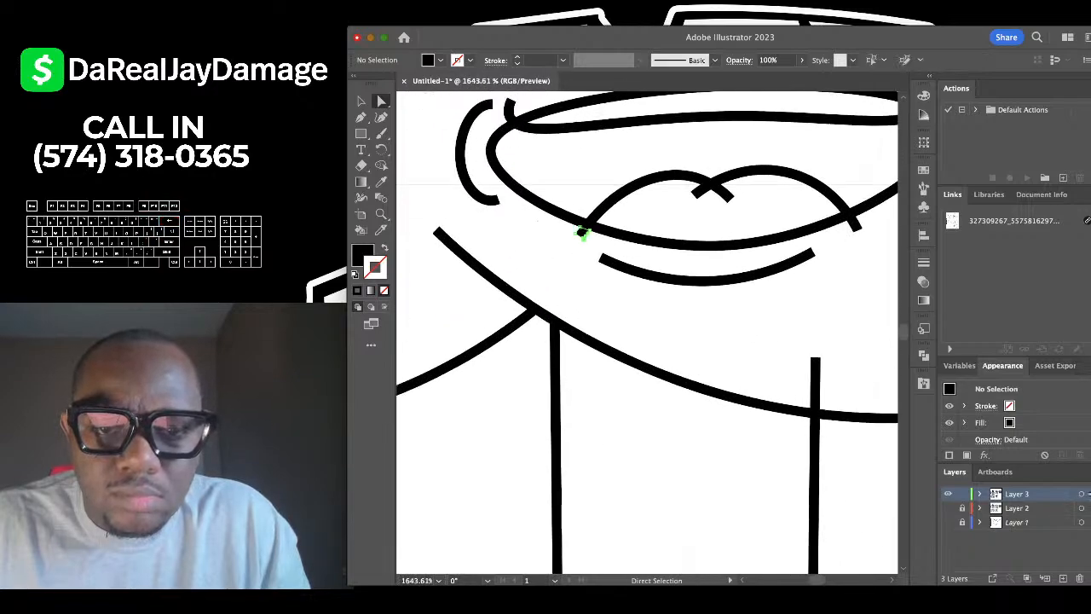
{"action": "scroll", "coordinate": [572, 249], "scroll_direction": "down", "scroll_amount": 3}
{"action": "left_click_drag", "start_coordinate": [580, 240], "coordinate": [542, 287]}
{"action": "left_click", "coordinate": [493, 207], "text": "shift"}
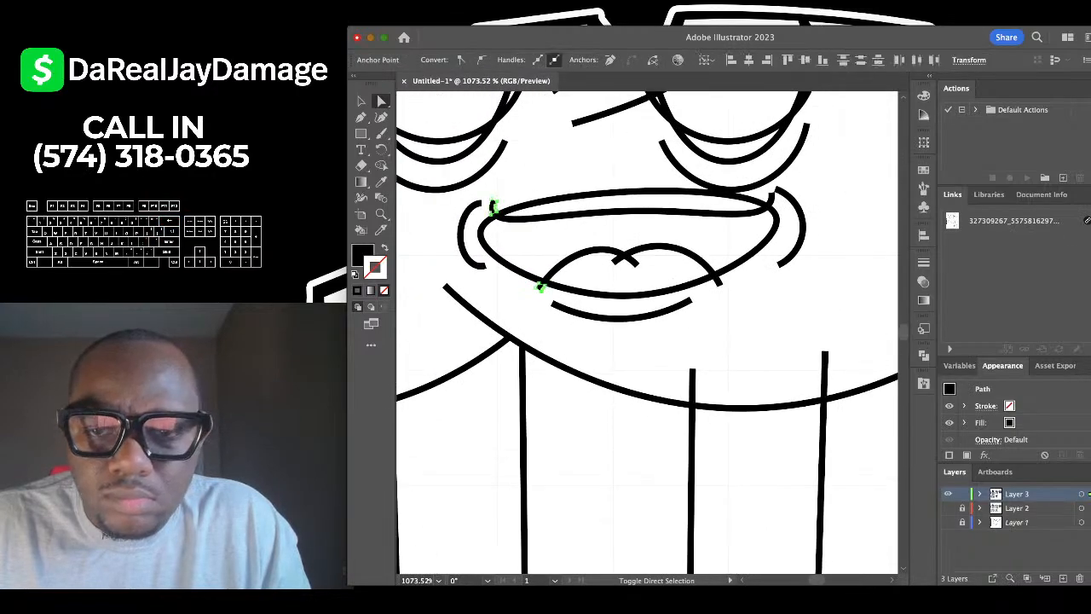
{"action": "left_click", "coordinate": [771, 199], "text": "shift"}
{"action": "left_click", "coordinate": [616, 258], "text": "shift"}
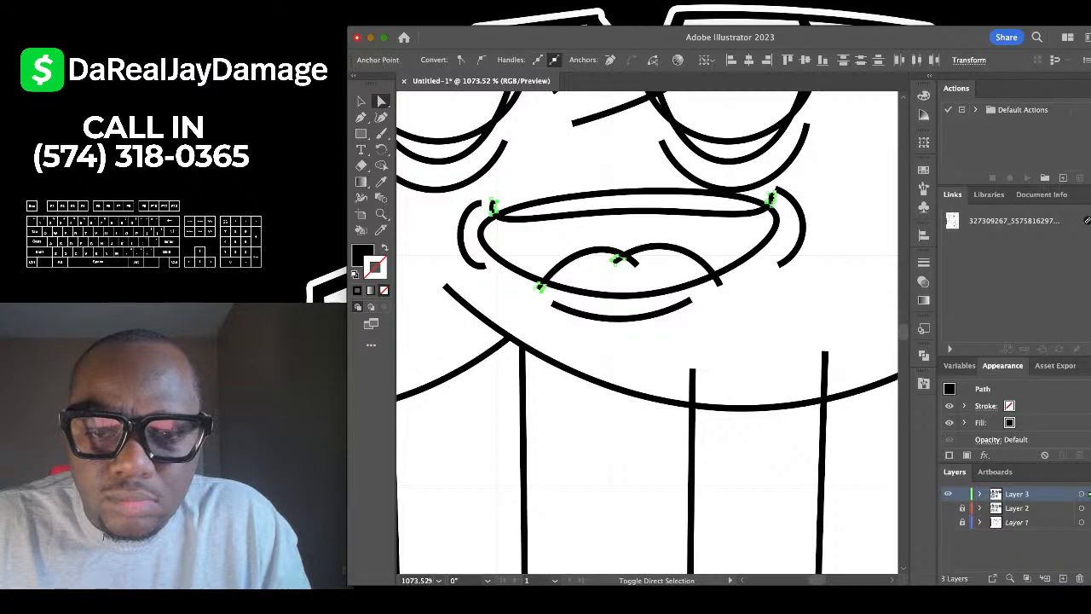
{"action": "key", "text": "BackSpace"}
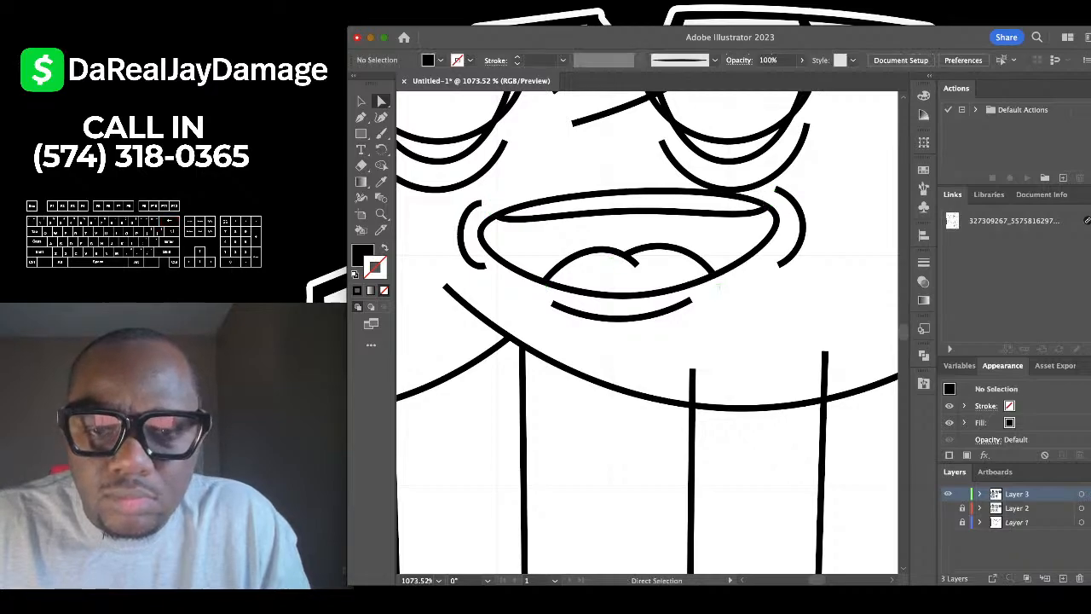
Delete the arm, cuff and finger line ends that overshoot the outlines of the cloud's left glove.
{"action": "scroll", "coordinate": [719, 282], "scroll_direction": "down", "scroll_amount": 10}
{"action": "scroll", "coordinate": [719, 282], "scroll_direction": "down", "scroll_amount": 3}
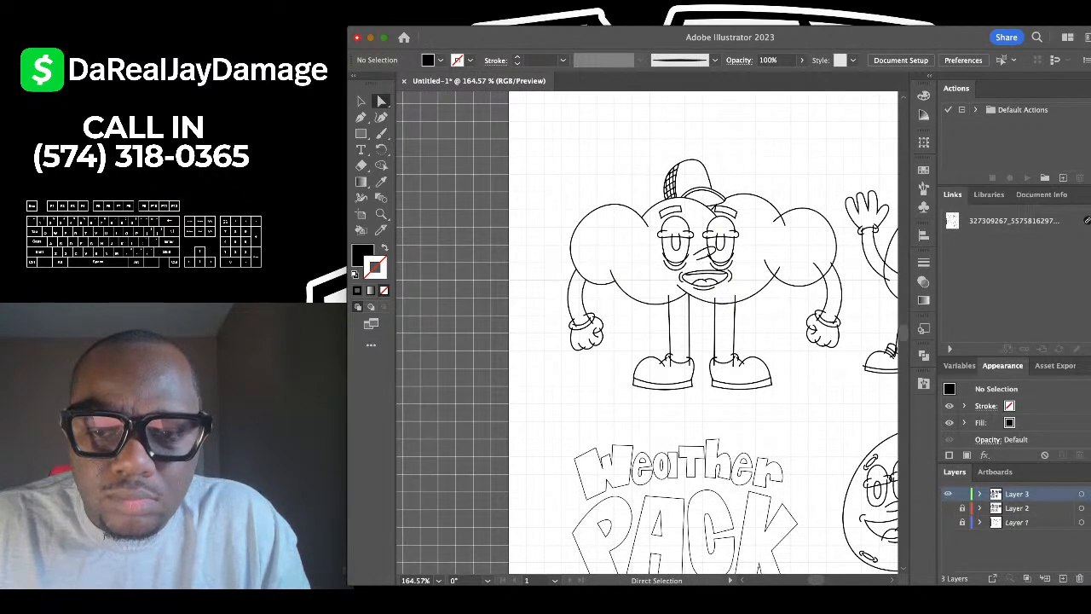
{"action": "scroll", "coordinate": [590, 351], "scroll_direction": "up", "scroll_amount": 11}
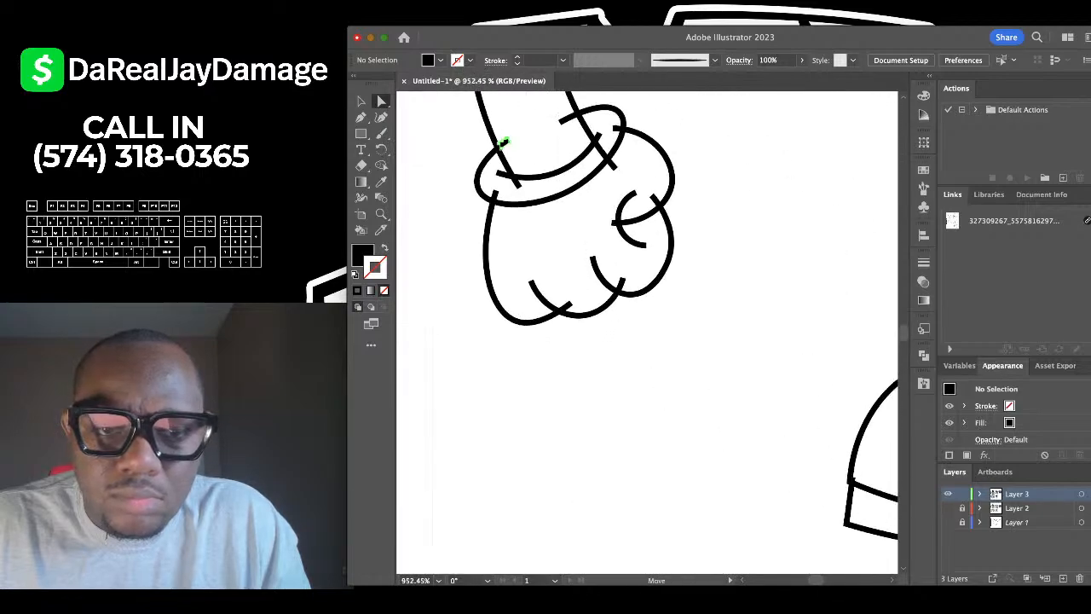
{"action": "left_click", "coordinate": [503, 142]}
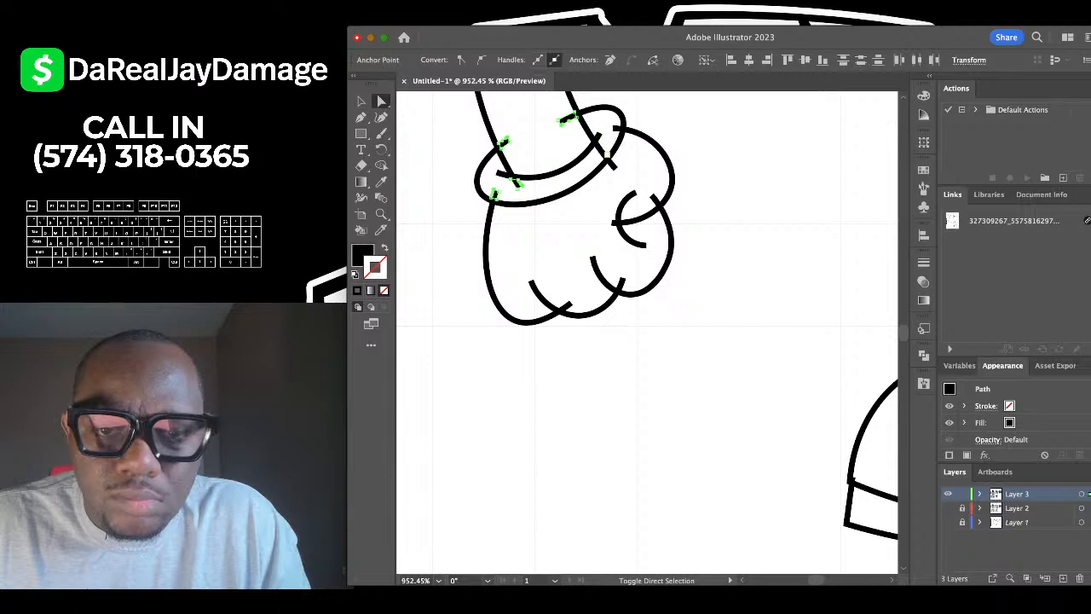
{"action": "left_click", "coordinate": [605, 154]}
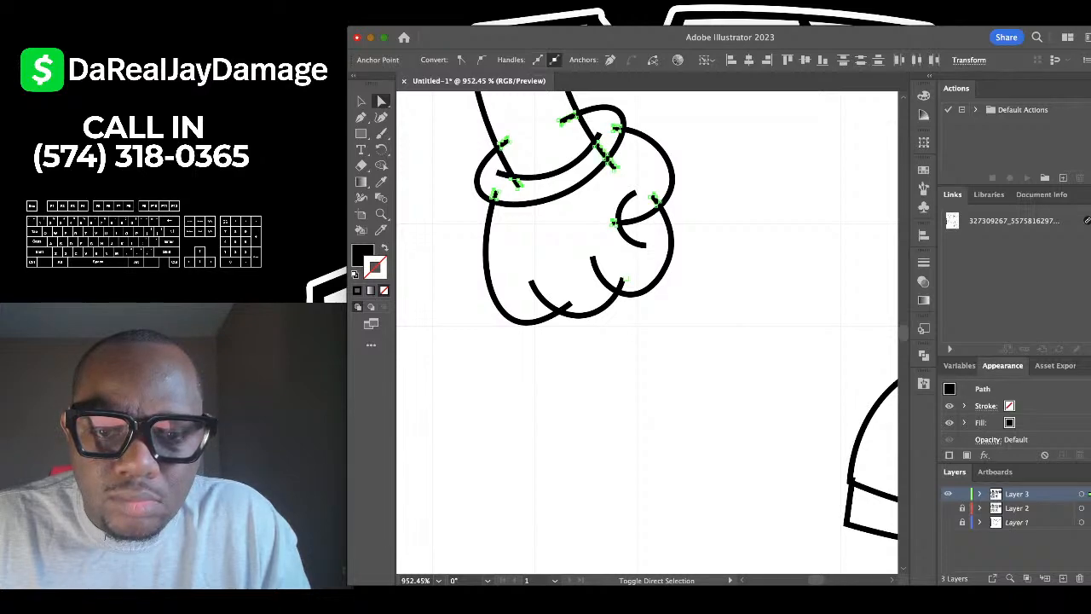
{"action": "left_click", "coordinate": [623, 282], "text": "shift"}
{"action": "key", "text": "BackSpace"}
{"action": "key", "text": "BackSpace"}
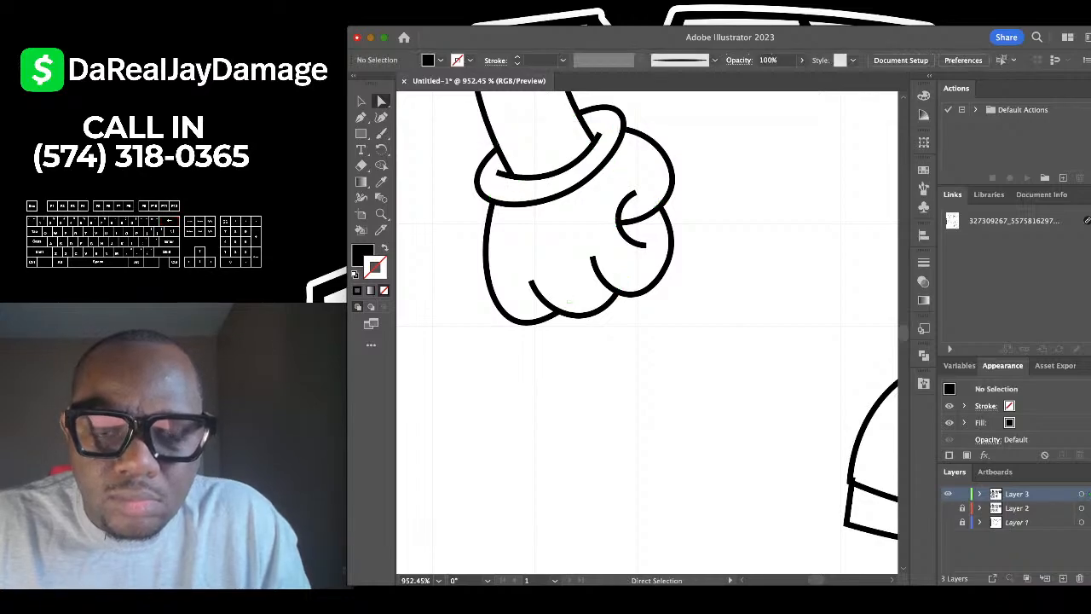
Delete the body and arm line ends that overshoot the outline of the cloud's right puff.
{"action": "scroll", "coordinate": [573, 302], "scroll_direction": "down", "scroll_amount": 6}
{"action": "scroll", "coordinate": [648, 333], "scroll_direction": "up", "scroll_amount": 2}
{"action": "scroll", "coordinate": [648, 332], "scroll_direction": "right", "scroll_amount": 6}
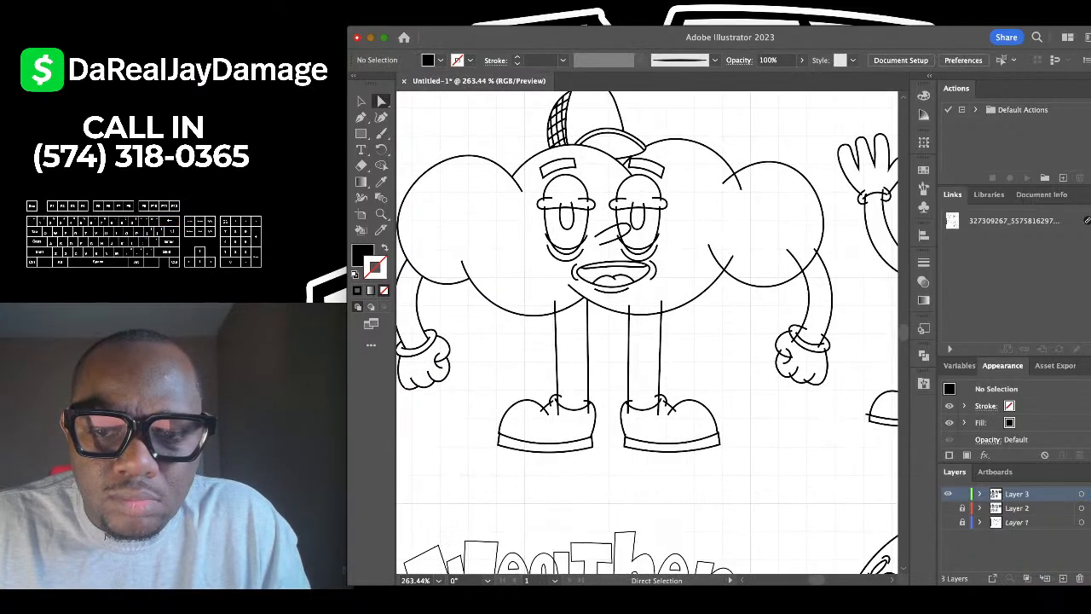
{"action": "scroll", "coordinate": [633, 283], "scroll_direction": "up", "scroll_amount": 3}
{"action": "scroll", "coordinate": [664, 297], "scroll_direction": "down", "scroll_amount": 4}
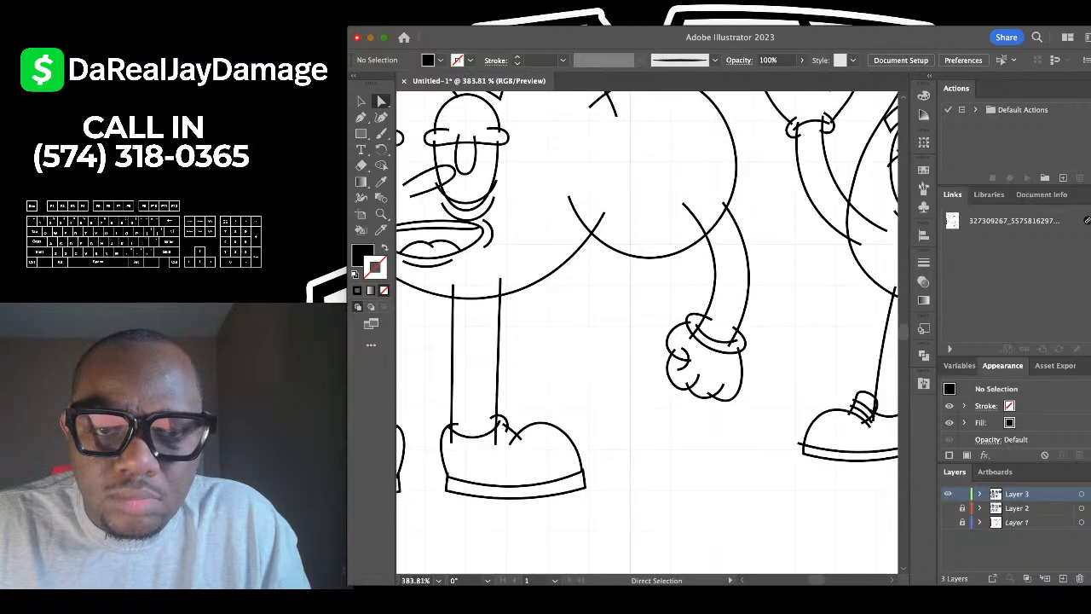
{"action": "left_click", "coordinate": [647, 202], "text": "shift"}
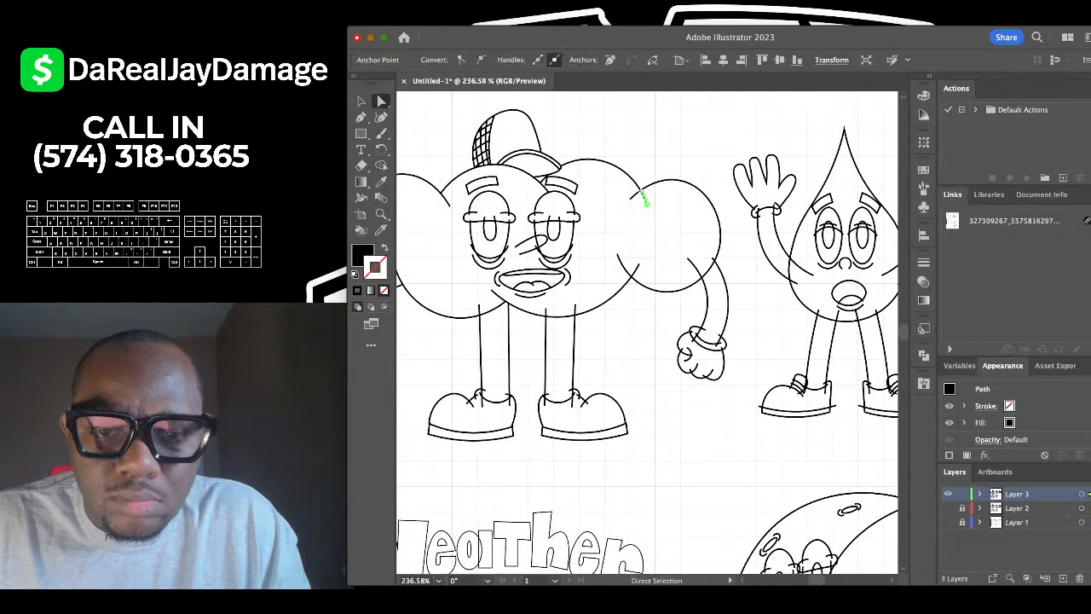
{"action": "left_click", "coordinate": [639, 265], "text": "shift"}
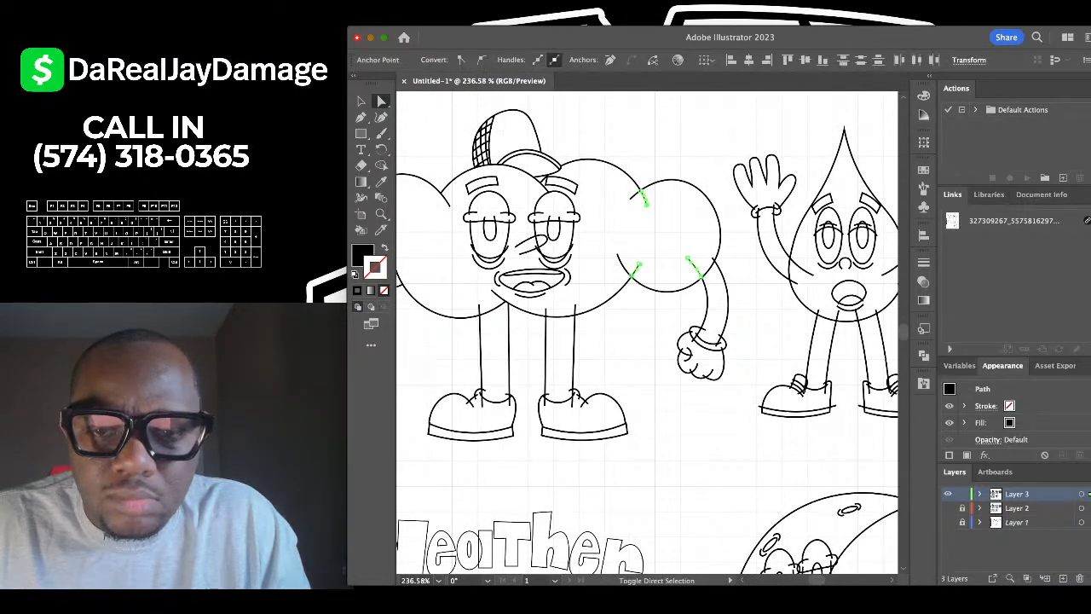
{"action": "scroll", "coordinate": [706, 240], "scroll_direction": "up", "scroll_amount": 3}
{"action": "left_click", "coordinate": [704, 234], "text": "shift"}
{"action": "key", "text": "Delete"}
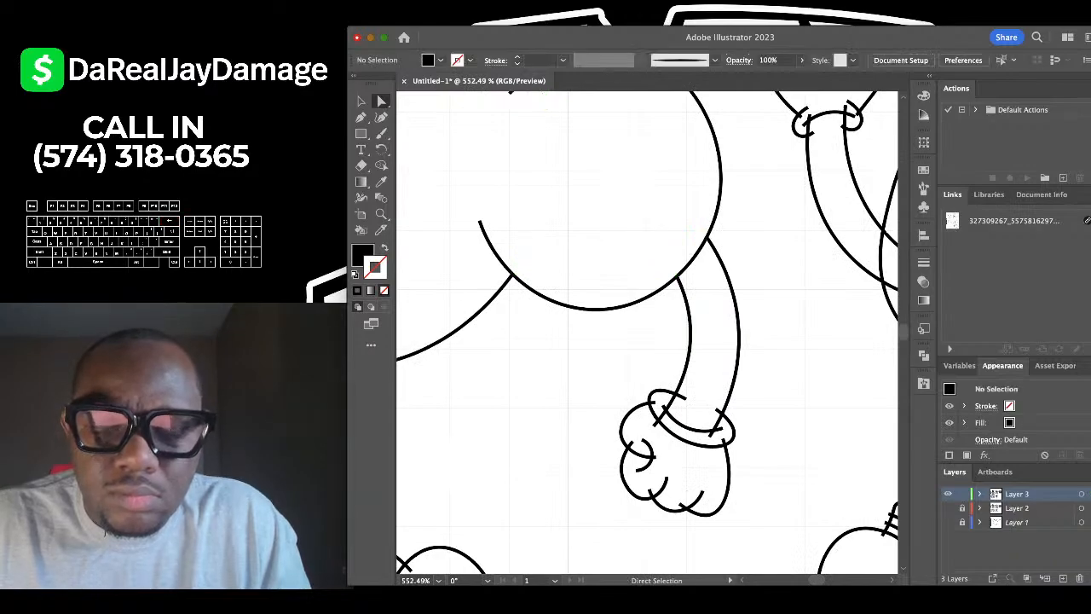
Delete the arm, cuff and finger line ends that overshoot the outlines of the cloud's right glove.
{"action": "scroll", "coordinate": [716, 229], "scroll_direction": "down", "scroll_amount": 1}
{"action": "scroll", "coordinate": [716, 229], "scroll_direction": "down", "scroll_amount": 3}
{"action": "scroll", "coordinate": [712, 254], "scroll_direction": "up", "scroll_amount": 3}
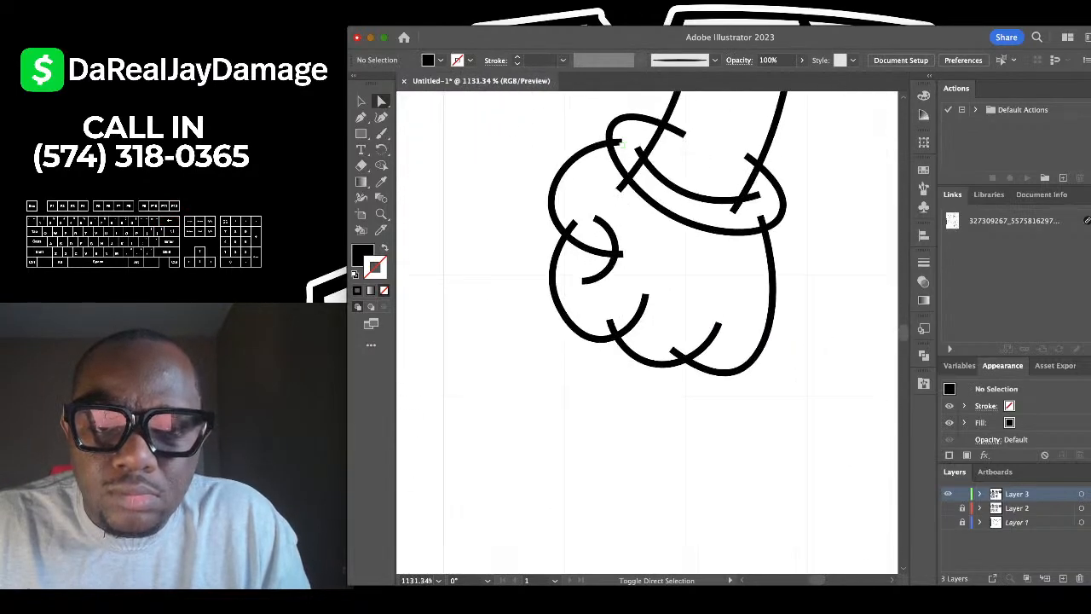
{"action": "left_click", "coordinate": [618, 143], "text": "shift"}
{"action": "left_click", "coordinate": [636, 167], "text": "shift"}
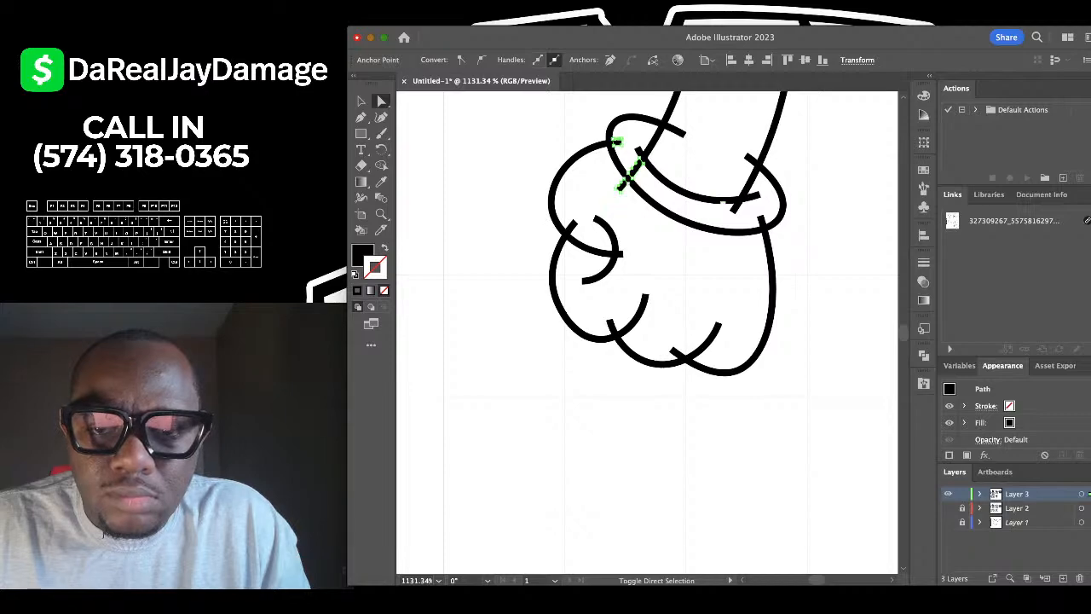
{"action": "left_click", "coordinate": [735, 206], "text": "shift"}
{"action": "left_click", "coordinate": [675, 130], "text": "shift"}
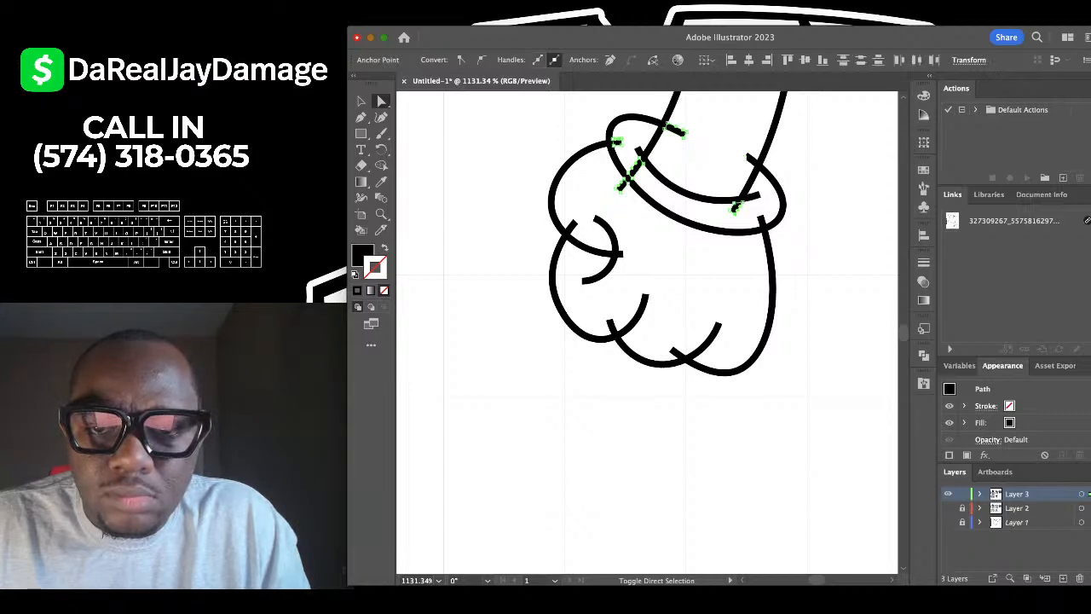
{"action": "left_click", "coordinate": [752, 160], "text": "shift"}
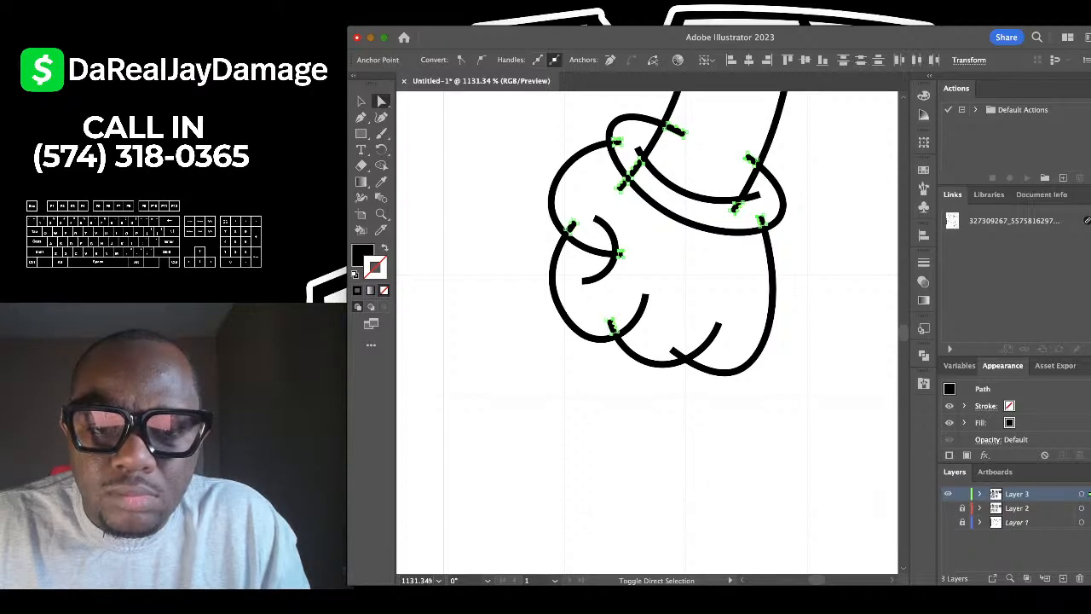
{"action": "key", "text": "Delete"}
Delete both ends of the lower lid curve that extend outside the outline of the cloud's left eye.
{"action": "scroll", "coordinate": [674, 350], "scroll_direction": "down", "scroll_amount": 4}
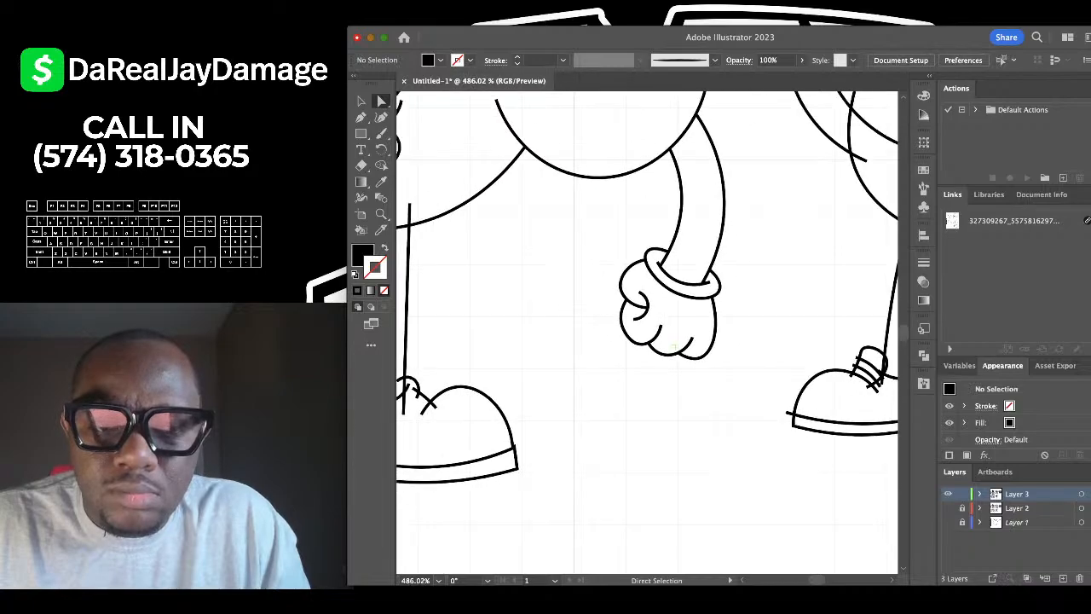
{"action": "scroll", "coordinate": [674, 347], "scroll_direction": "down", "scroll_amount": 2}
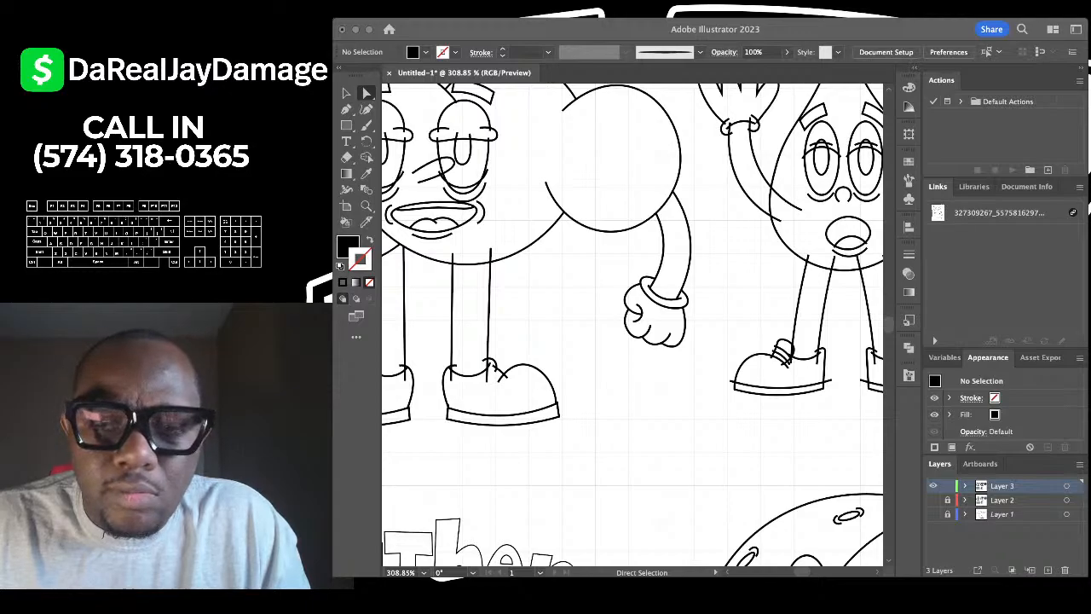
{"action": "scroll", "coordinate": [648, 333], "scroll_direction": "right", "scroll_amount": 4}
{"action": "scroll", "coordinate": [623, 294], "scroll_direction": "down", "scroll_amount": 5}
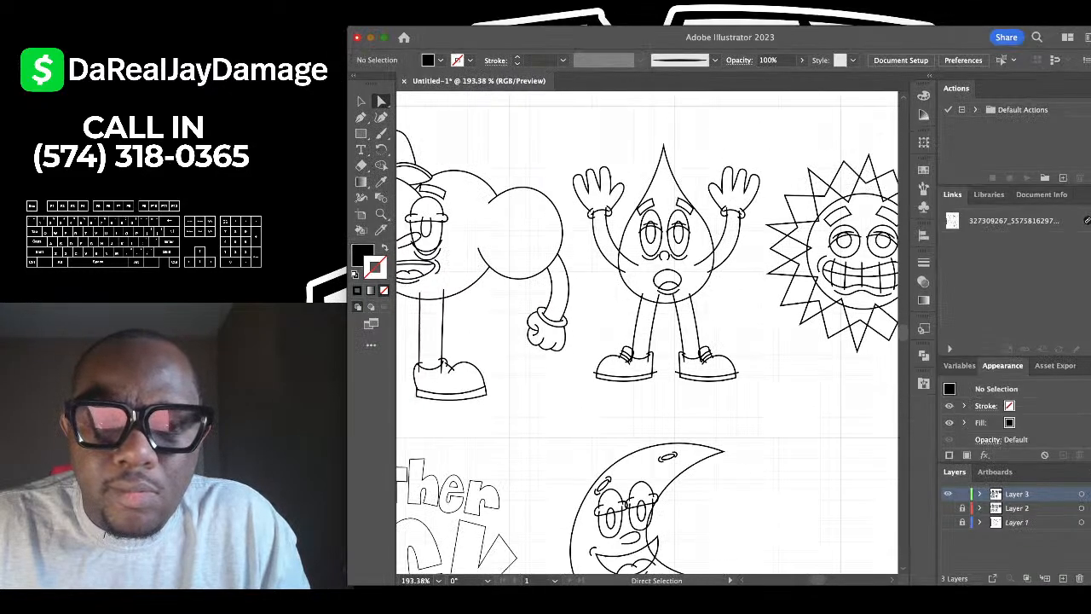
{"action": "scroll", "coordinate": [648, 332], "scroll_direction": "left", "scroll_amount": 5}
{"action": "scroll", "coordinate": [601, 264], "scroll_direction": "up", "scroll_amount": 5}
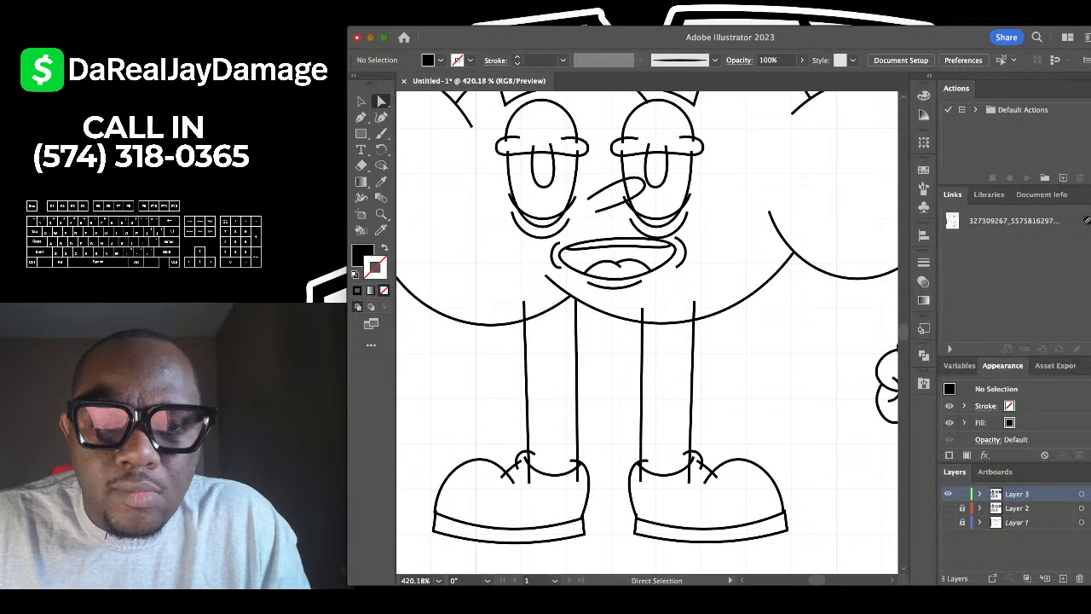
{"action": "scroll", "coordinate": [522, 179], "scroll_direction": "up", "scroll_amount": 4}
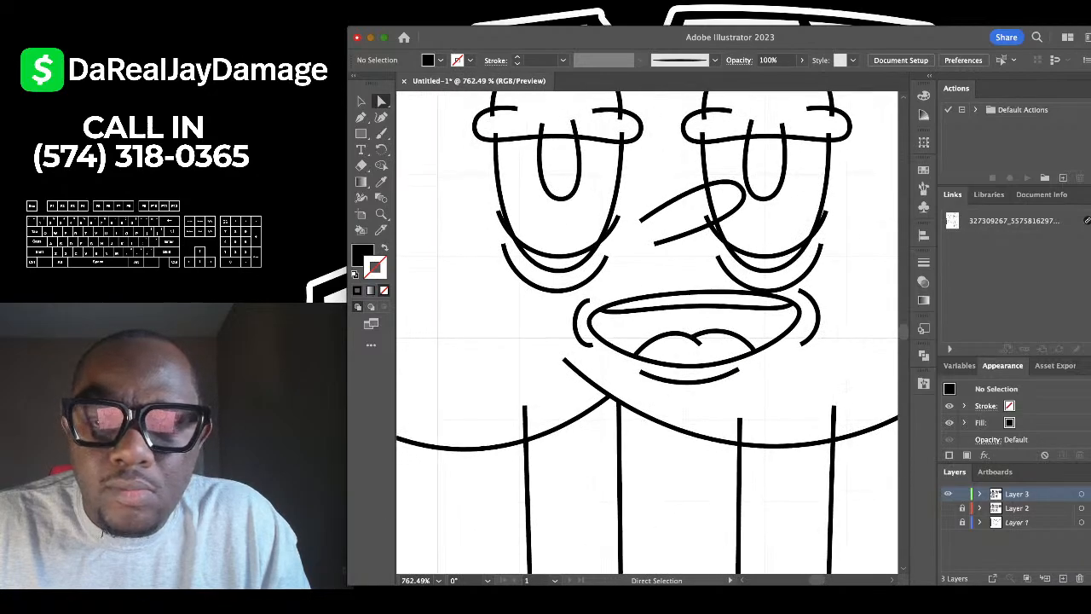
{"action": "scroll", "coordinate": [487, 207], "scroll_direction": "up", "scroll_amount": 4}
{"action": "left_click", "coordinate": [510, 226]}
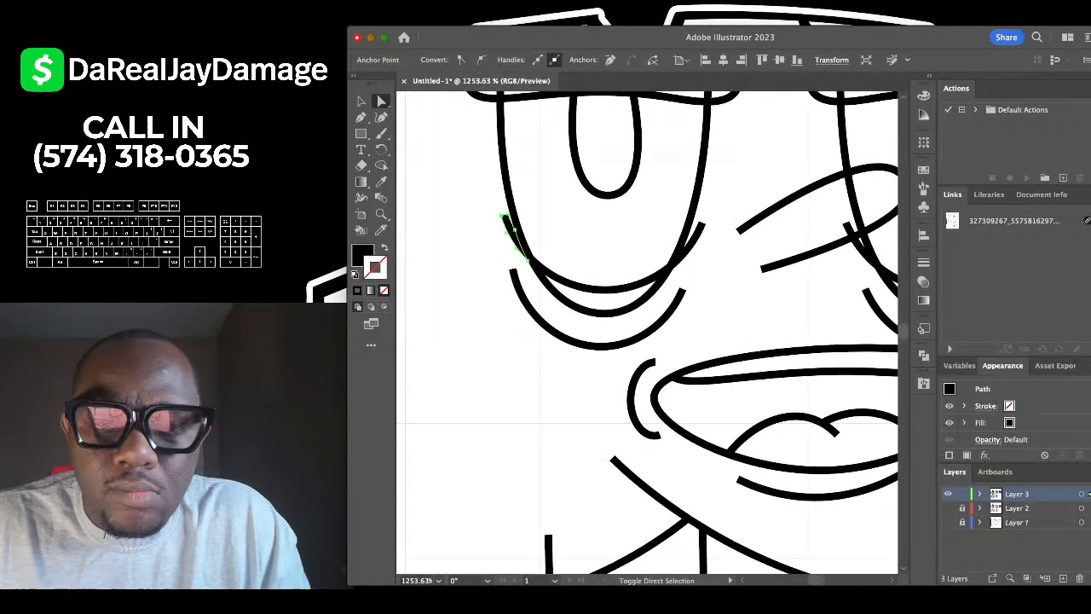
{"action": "left_click", "coordinate": [700, 227], "text": "shift"}
{"action": "key", "text": "Delete"}
Delete the eye outline and pupil line ends that protrude into the eyelid band of the cloud's left eye.
{"action": "scroll", "coordinate": [695, 215], "scroll_direction": "down", "scroll_amount": 4}
{"action": "scroll", "coordinate": [692, 215], "scroll_direction": "up", "scroll_amount": 3}
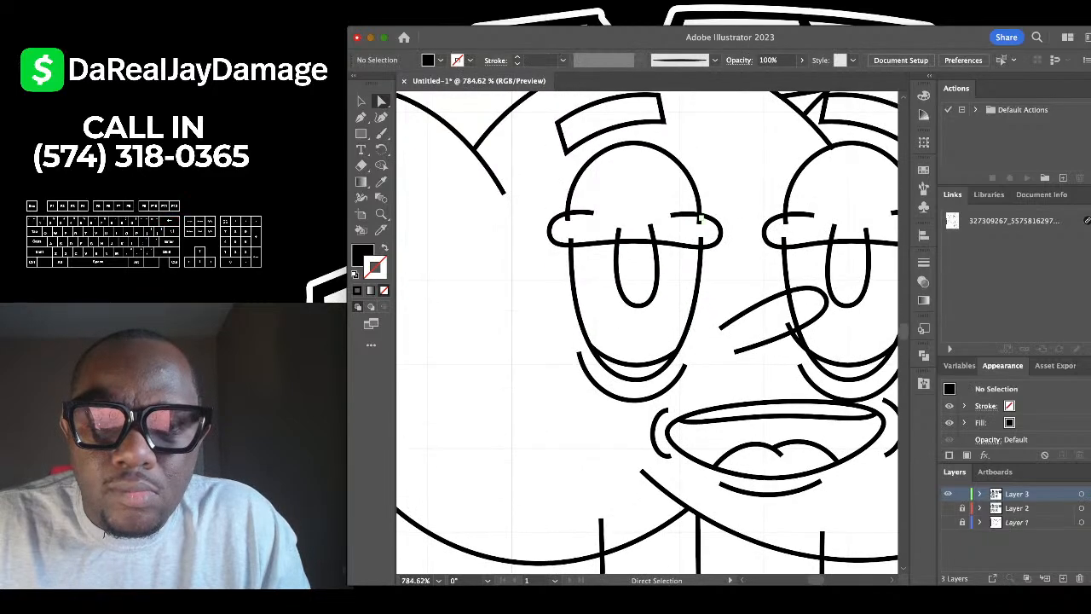
{"action": "scroll", "coordinate": [586, 229], "scroll_direction": "up", "scroll_amount": 5}
{"action": "left_click", "coordinate": [555, 252]}
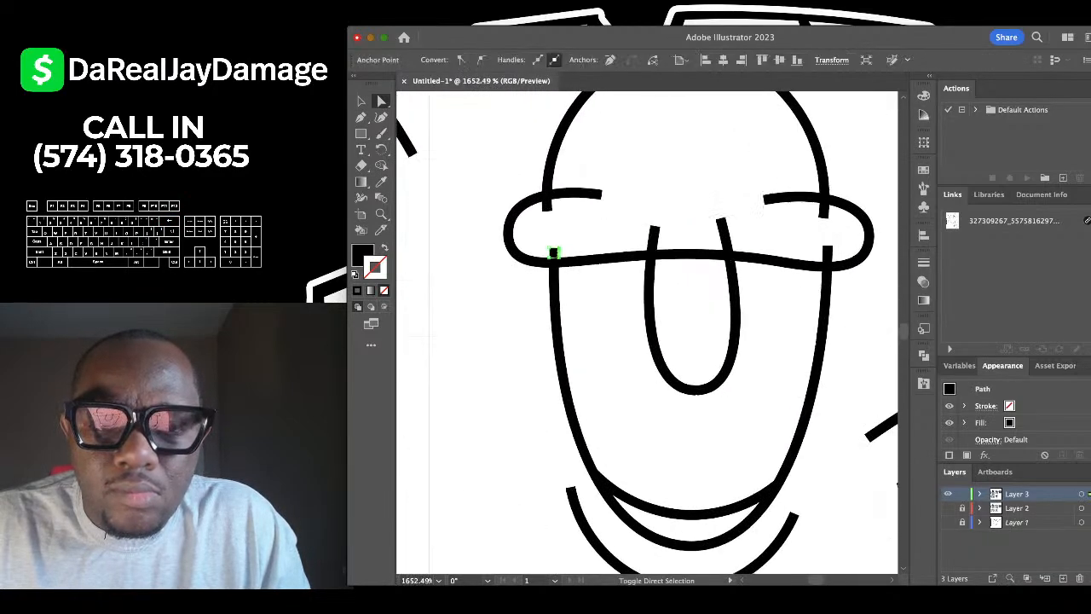
{"action": "left_click", "coordinate": [547, 205], "text": "shift"}
{"action": "left_click_drag", "start_coordinate": [712, 225], "coordinate": [838, 257]}
{"action": "left_click", "coordinate": [824, 210]}
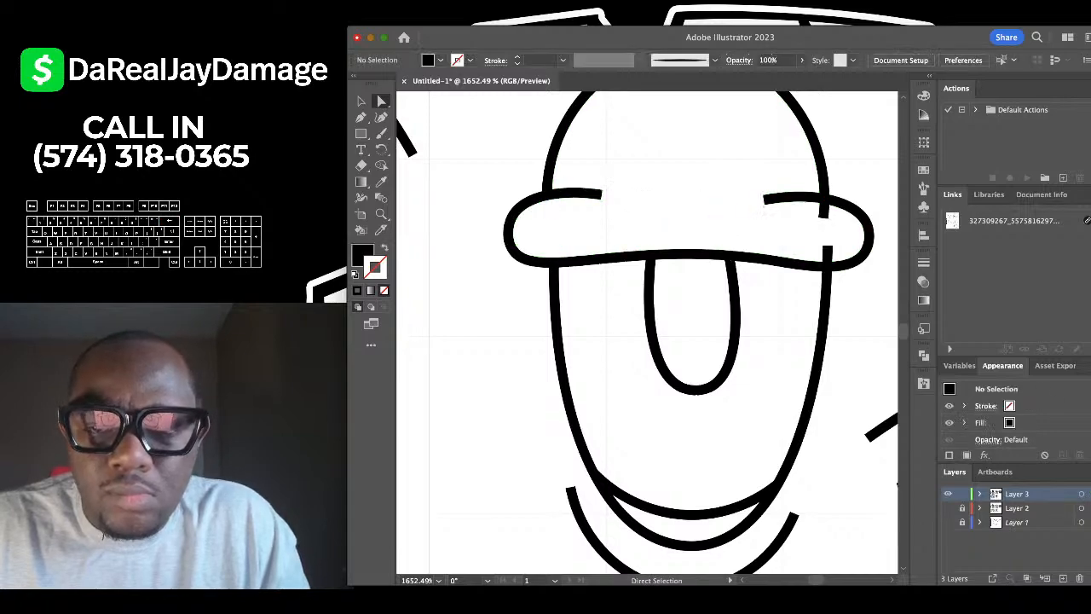
{"action": "key", "text": "Delete"}
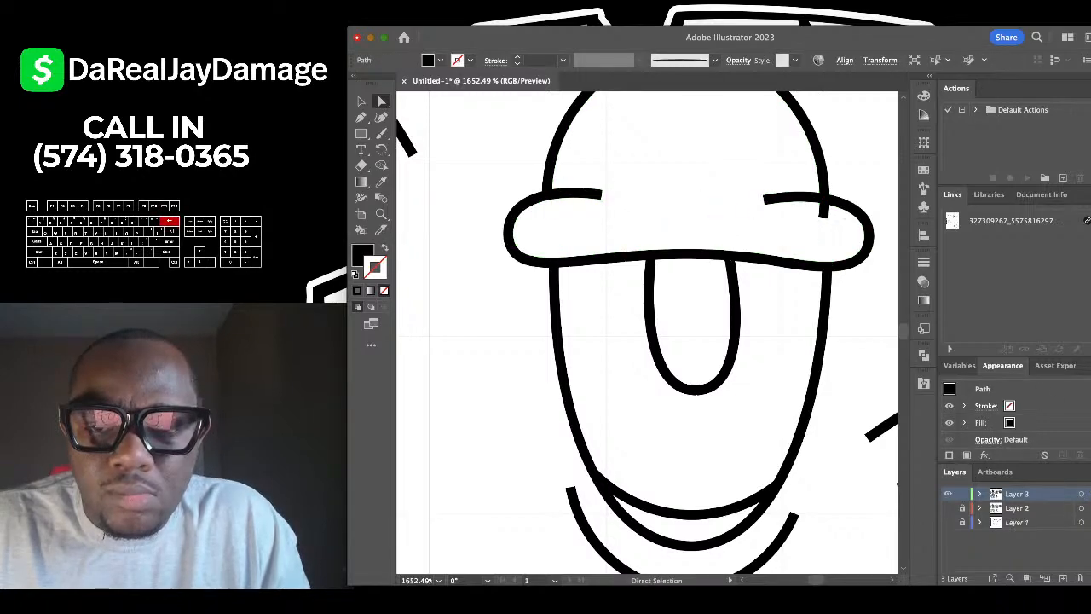
{"action": "key", "text": "BackSpace"}
{"action": "scroll", "coordinate": [824, 215], "scroll_direction": "down", "scroll_amount": 10}
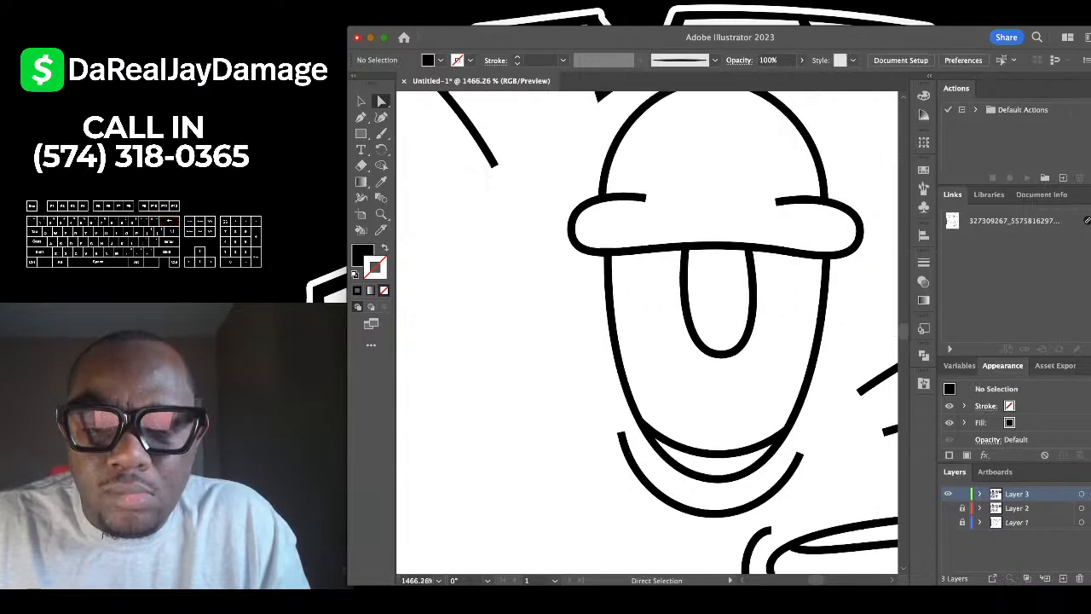
Delete the lower lid ends, the nose overlap, and the left outline and pupil ends inside the eyelid band of the cloud's right eye.
{"action": "scroll", "coordinate": [824, 215], "scroll_direction": "right", "scroll_amount": 5}
{"action": "scroll", "coordinate": [824, 215], "scroll_direction": "up", "scroll_amount": 8}
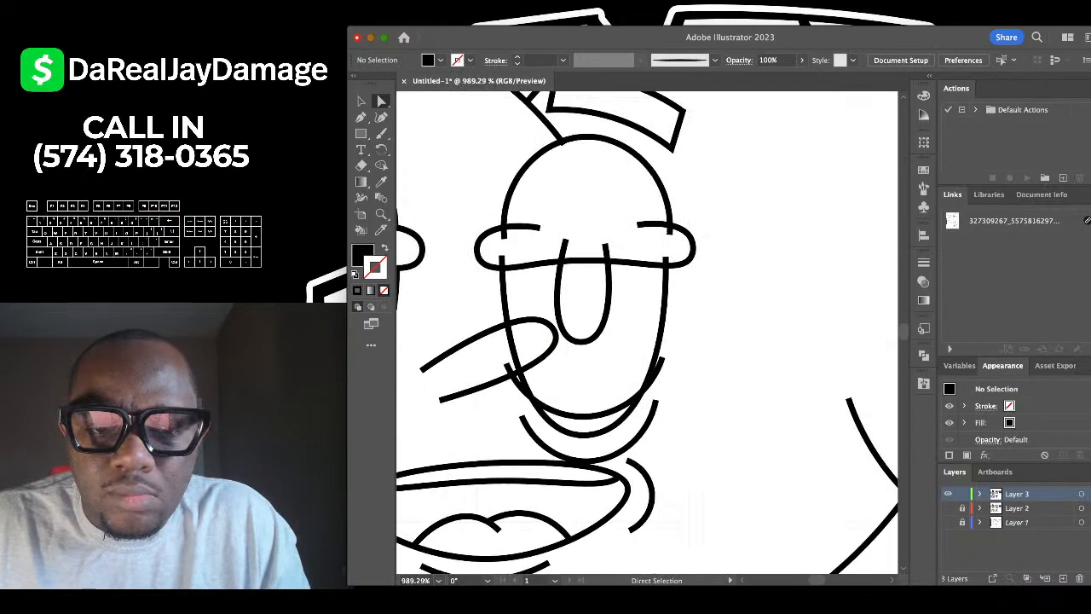
{"action": "scroll", "coordinate": [823, 215], "scroll_direction": "down", "scroll_amount": 3}
{"action": "scroll", "coordinate": [823, 215], "scroll_direction": "up", "scroll_amount": 6}
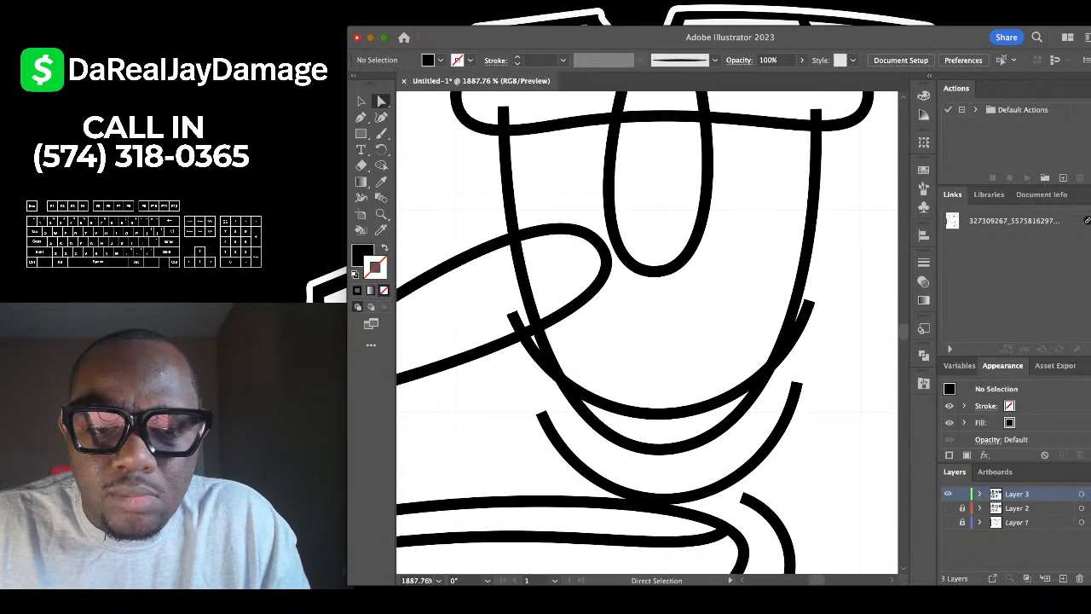
{"action": "left_click", "coordinate": [514, 318]}
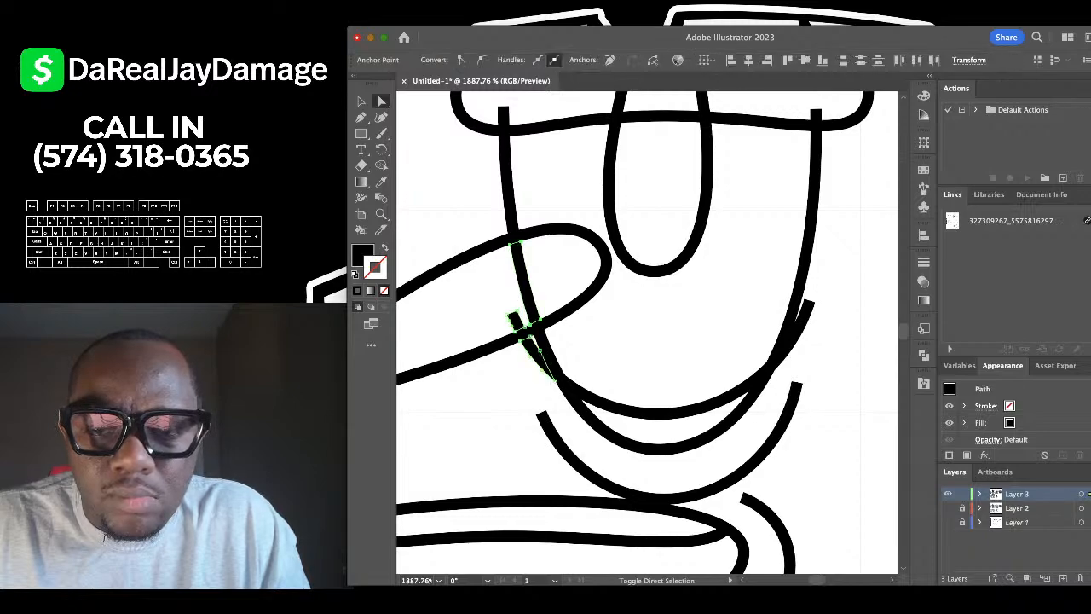
{"action": "left_click", "coordinate": [793, 323], "text": "shift"}
{"action": "scroll", "coordinate": [794, 322], "scroll_direction": "up", "scroll_amount": 3}
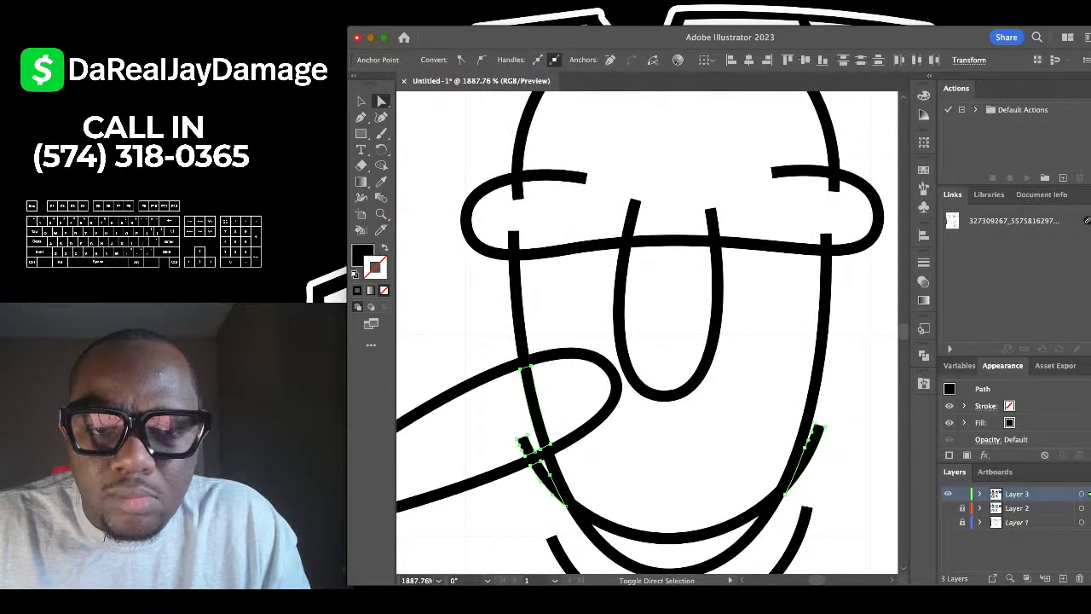
{"action": "left_click_drag", "start_coordinate": [502, 217], "coordinate": [782, 198]}
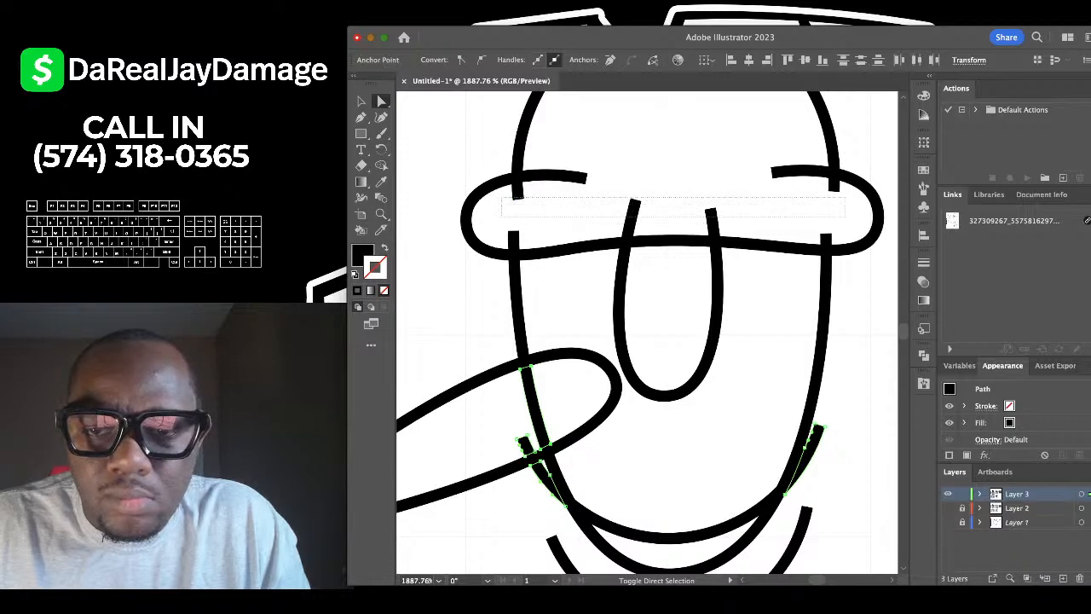
{"action": "left_click_drag", "start_coordinate": [846, 215], "coordinate": [845, 232]}
{"action": "key", "text": "Delete"}
{"action": "key", "text": "Delete"}
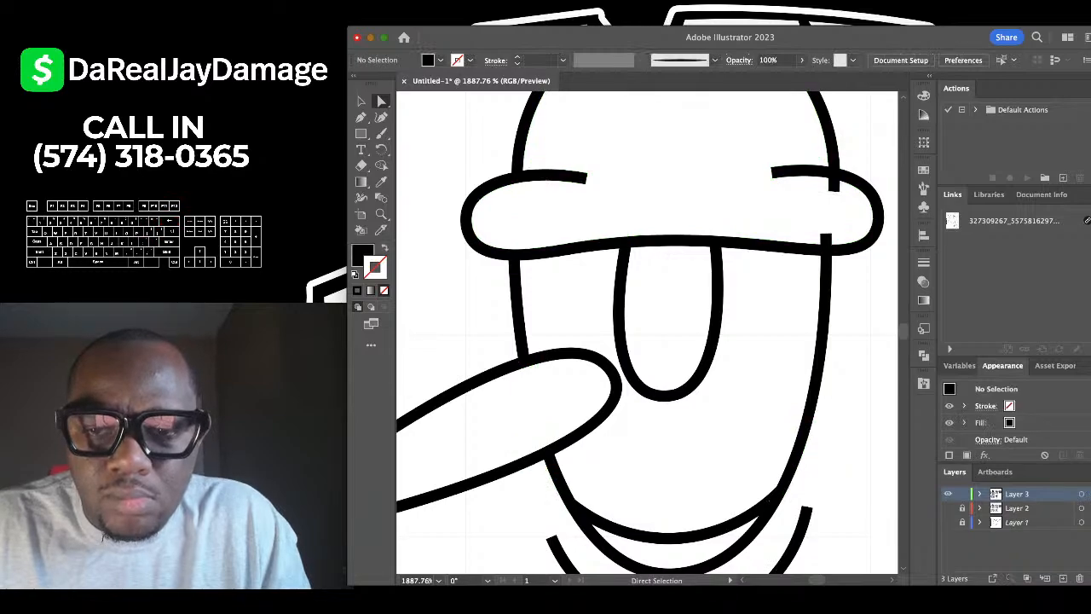
Delete the two remaining outline ends protruding into the eyelid band on the outer side of the cloud's right eye.
{"action": "left_click", "coordinate": [826, 236]}
{"action": "left_click", "coordinate": [833, 188], "text": "shift"}
{"action": "key", "text": "BackSpace"}
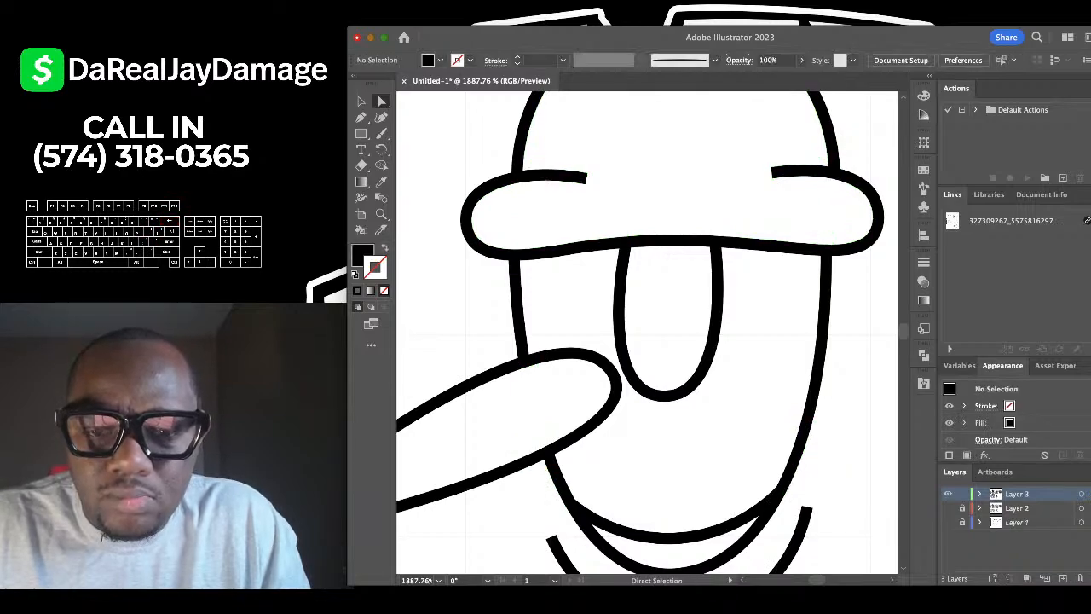
Delete the head outline segment running from below the cap's brim into the top of the cloud's right eye.
{"action": "scroll", "coordinate": [828, 189], "scroll_direction": "down", "scroll_amount": 5}
{"action": "scroll", "coordinate": [830, 187], "scroll_direction": "down", "scroll_amount": 4}
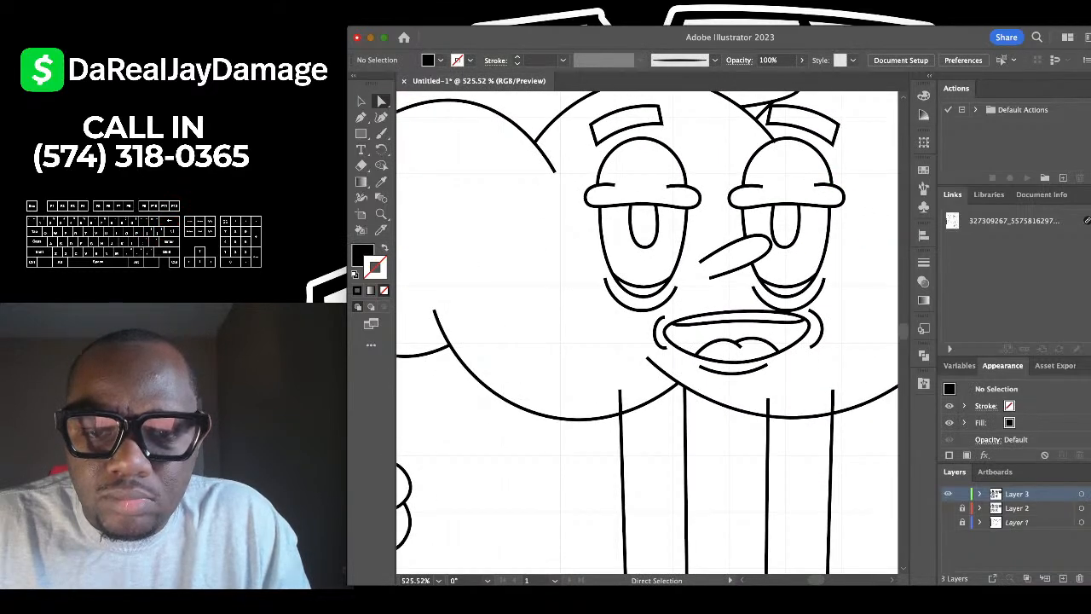
{"action": "scroll", "coordinate": [699, 355], "scroll_direction": "up", "scroll_amount": 3}
{"action": "scroll", "coordinate": [699, 354], "scroll_direction": "down", "scroll_amount": 5}
{"action": "scroll", "coordinate": [699, 354], "scroll_direction": "right", "scroll_amount": 2}
{"action": "scroll", "coordinate": [699, 354], "scroll_direction": "up", "scroll_amount": 1}
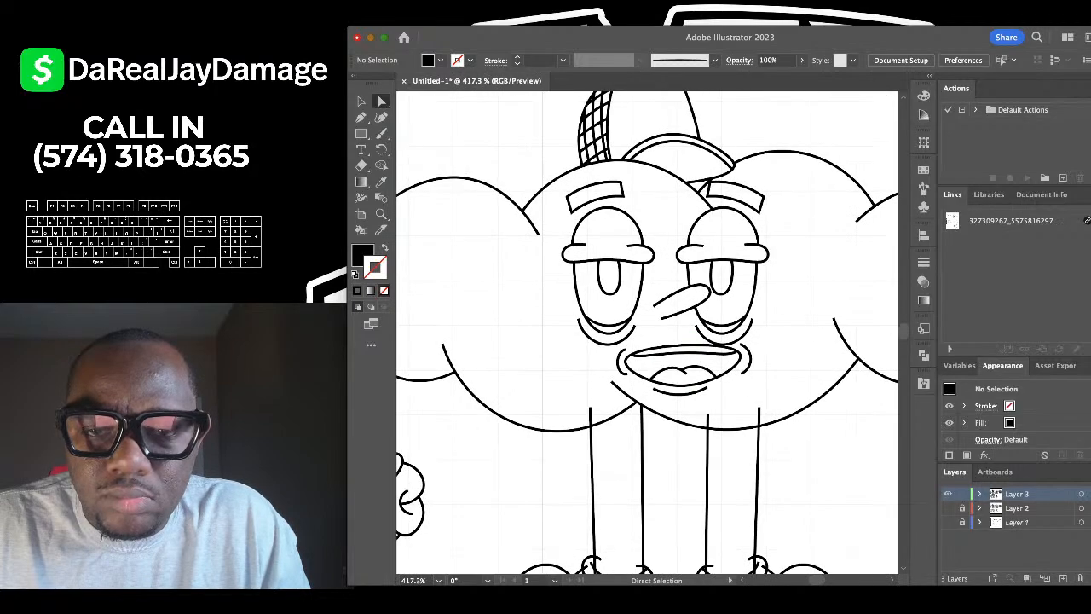
{"action": "scroll", "coordinate": [699, 183], "scroll_direction": "up", "scroll_amount": 15}
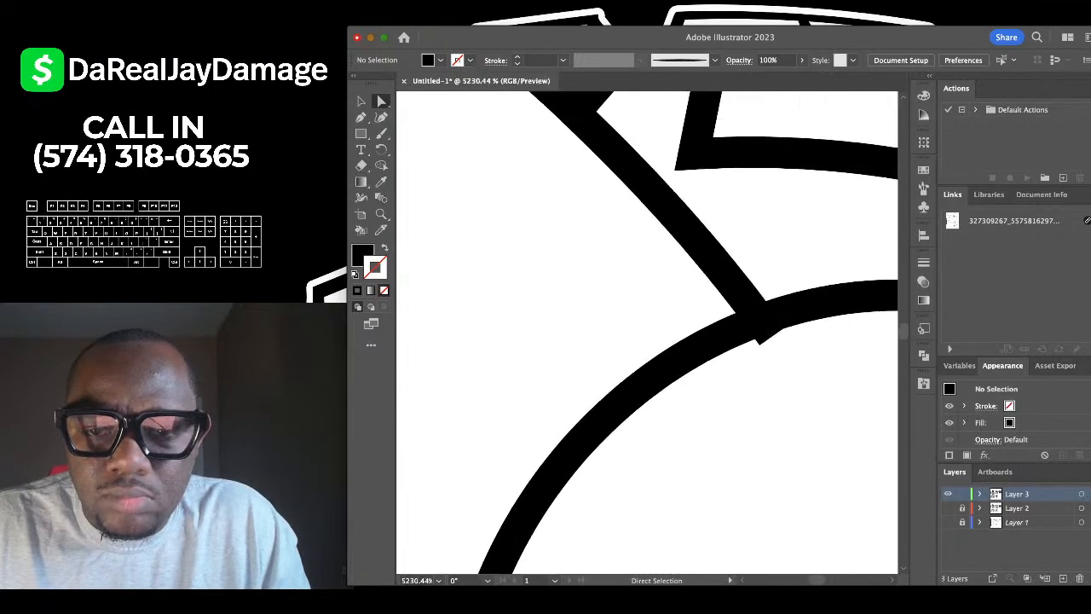
{"action": "left_click", "coordinate": [759, 334]}
{"action": "key", "text": "Delete"}
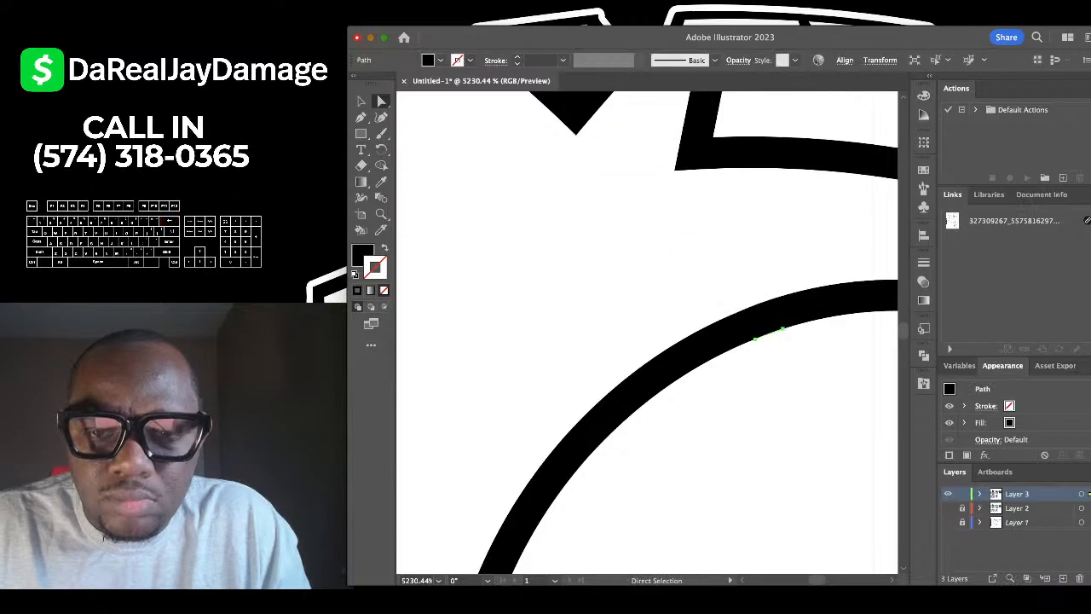
Delete the leg line ends overlapping the cloud's body, plus the leg, collar and tongue line ends overshooting on its left shoe.
{"action": "scroll", "coordinate": [647, 332], "scroll_direction": "down", "scroll_amount": 20}
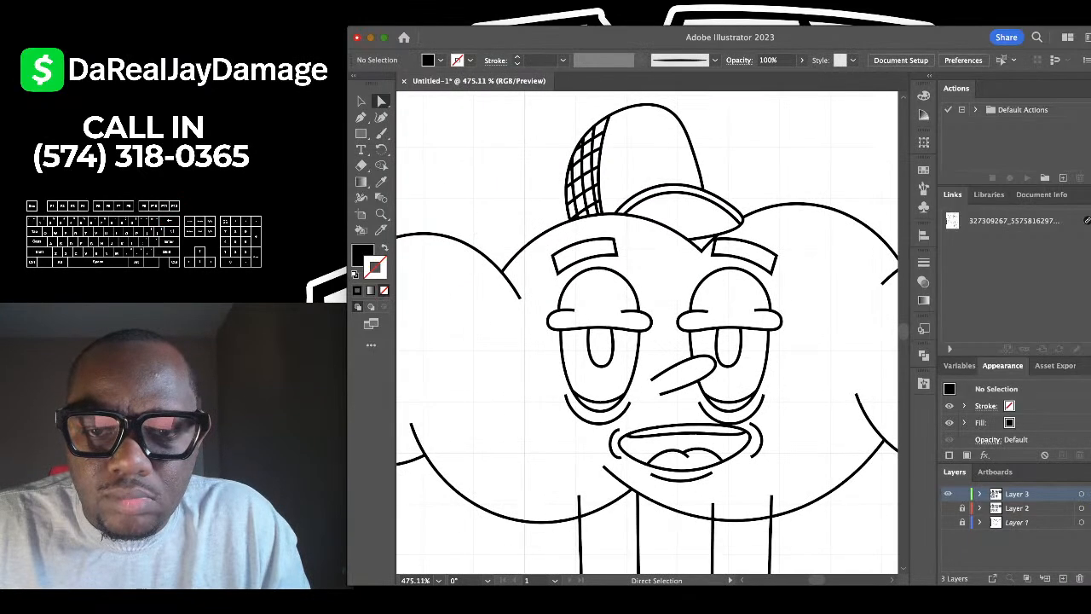
{"action": "scroll", "coordinate": [647, 333], "scroll_direction": "down", "scroll_amount": 3}
{"action": "scroll", "coordinate": [648, 384], "scroll_direction": "up", "scroll_amount": 5}
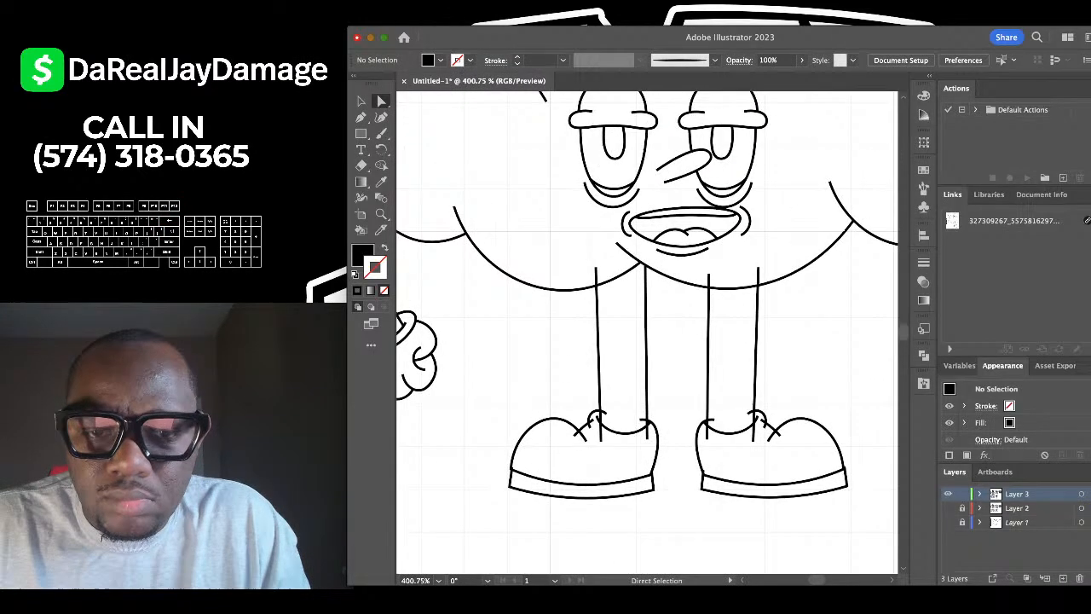
{"action": "left_click", "coordinate": [595, 269]}
{"action": "left_click", "coordinate": [708, 279], "text": "shift"}
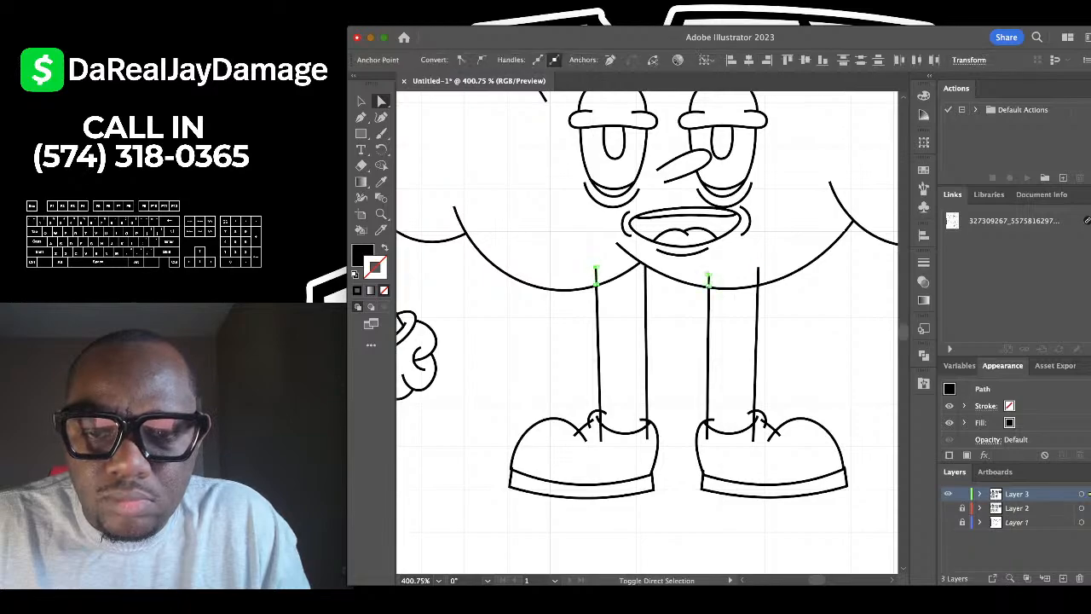
{"action": "left_click", "coordinate": [758, 274], "text": "shift"}
{"action": "scroll", "coordinate": [758, 275], "scroll_direction": "right", "scroll_amount": 5}
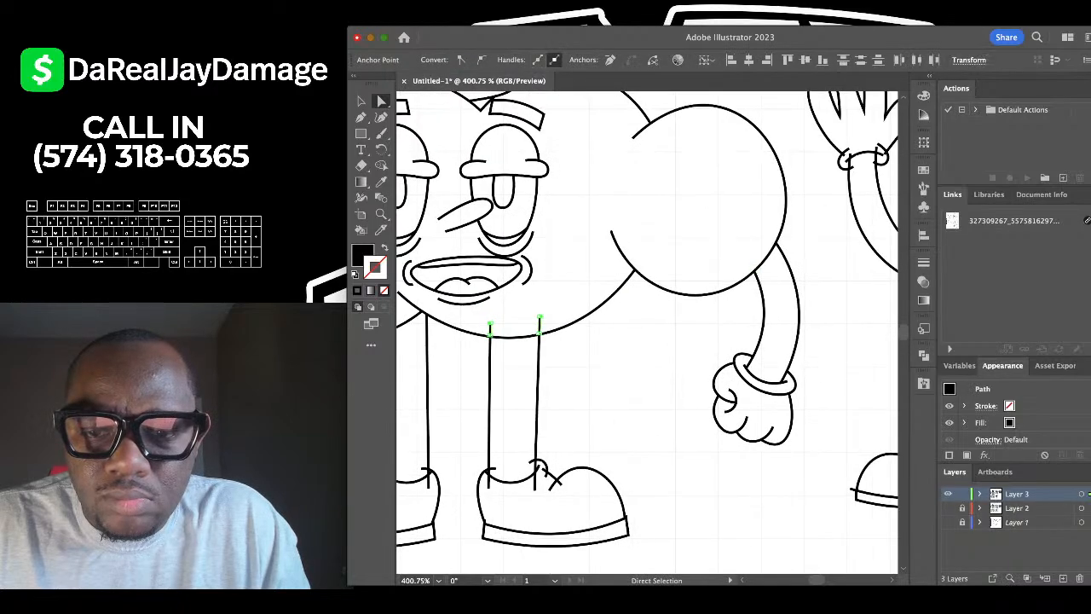
{"action": "scroll", "coordinate": [758, 274], "scroll_direction": "left", "scroll_amount": 4}
{"action": "scroll", "coordinate": [725, 295], "scroll_direction": "down", "scroll_amount": 4}
{"action": "scroll", "coordinate": [661, 378], "scroll_direction": "down", "scroll_amount": 1}
{"action": "scroll", "coordinate": [657, 380], "scroll_direction": "up", "scroll_amount": 10}
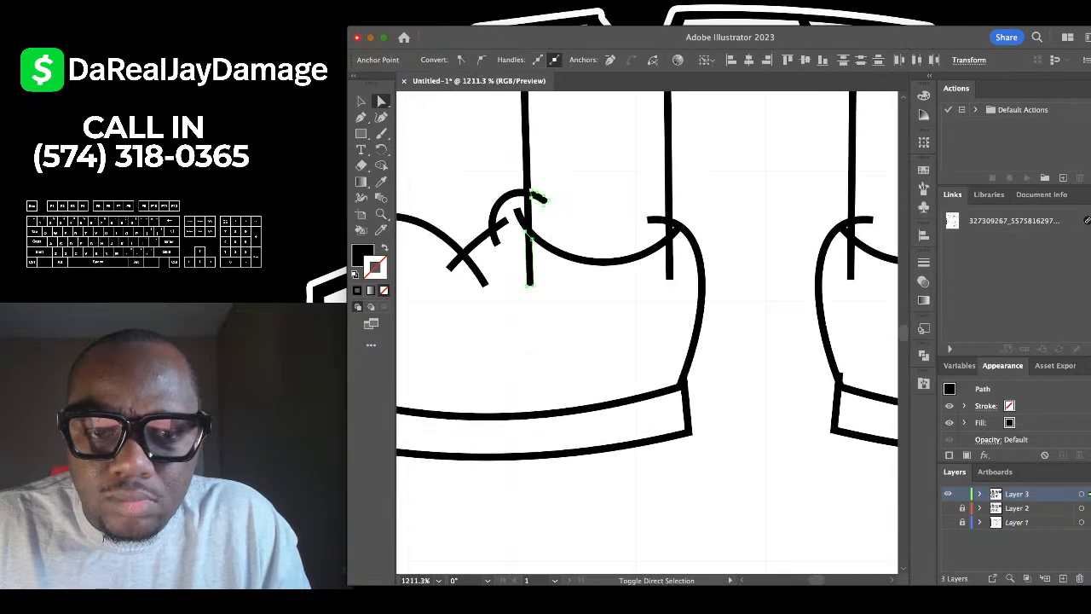
{"action": "left_click", "coordinate": [671, 256], "text": "shift"}
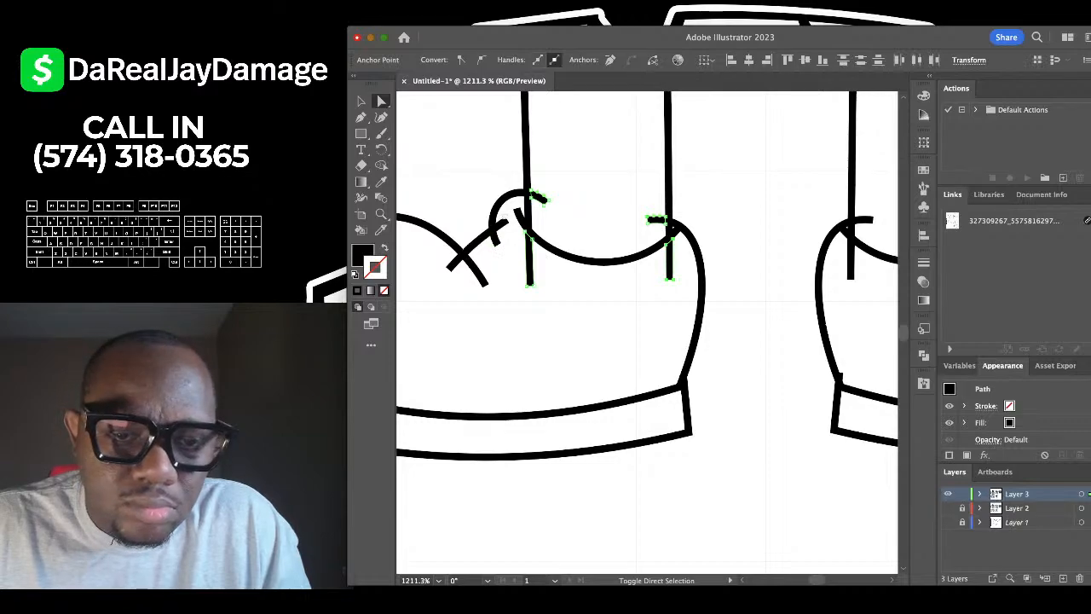
{"action": "left_click", "coordinate": [503, 225], "text": "shift"}
{"action": "left_click", "coordinate": [454, 263], "text": "shift"}
{"action": "key", "text": "Delete"}
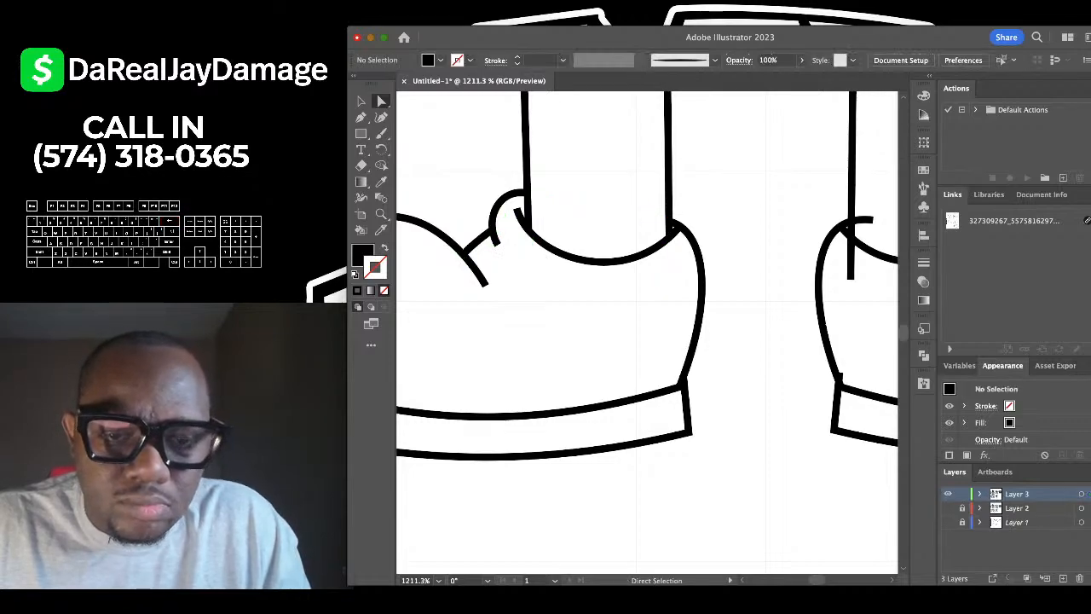
Delete the small line ends that overshoot the upper corners of the sole on the cloud's left shoe.
{"action": "scroll", "coordinate": [511, 254], "scroll_direction": "down", "scroll_amount": 5}
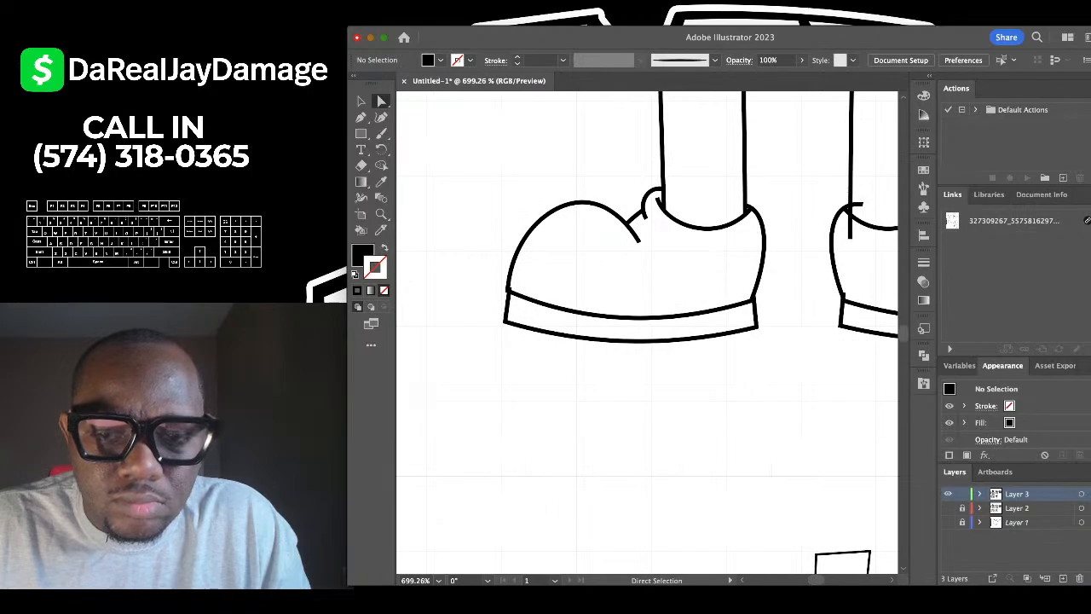
{"action": "scroll", "coordinate": [512, 295], "scroll_direction": "up", "scroll_amount": 10}
{"action": "left_click", "coordinate": [488, 264]}
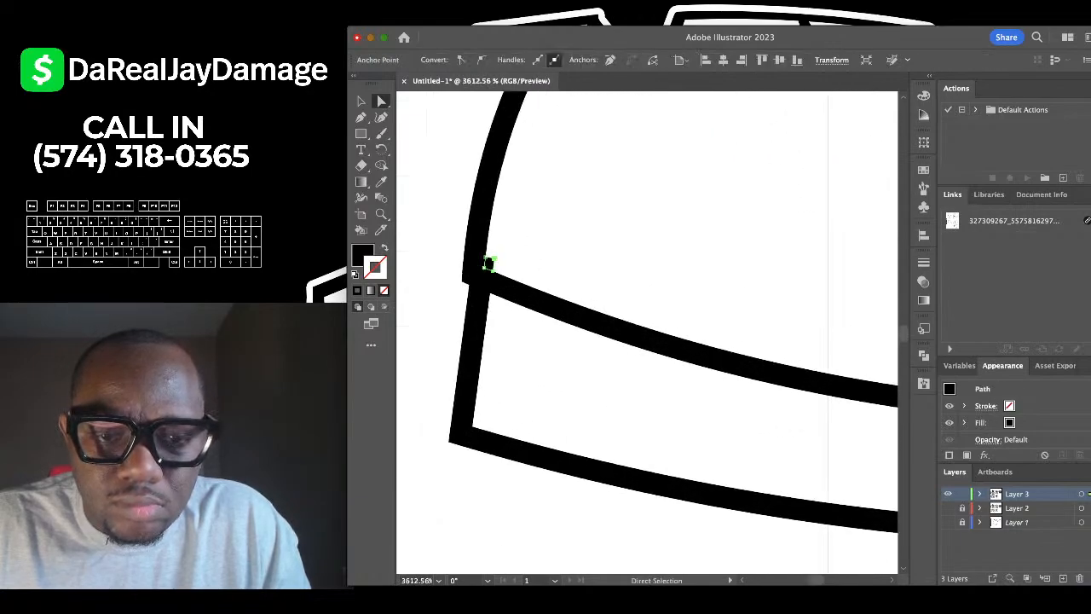
{"action": "scroll", "coordinate": [495, 260], "scroll_direction": "down", "scroll_amount": 12}
{"action": "scroll", "coordinate": [604, 293], "scroll_direction": "up", "scroll_amount": 13}
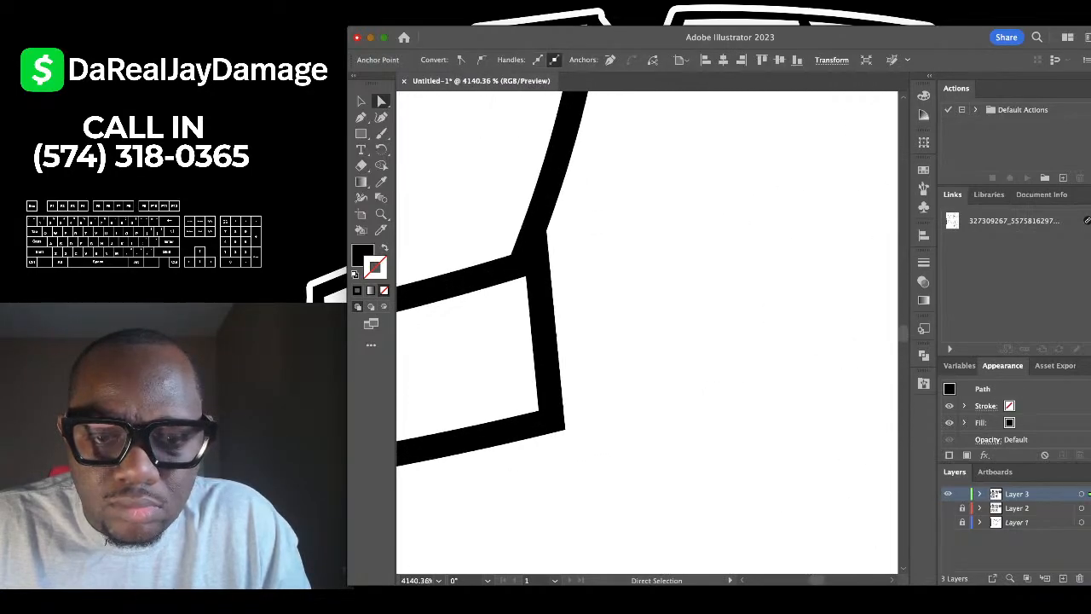
{"action": "scroll", "coordinate": [614, 243], "scroll_direction": "down", "scroll_amount": 1}
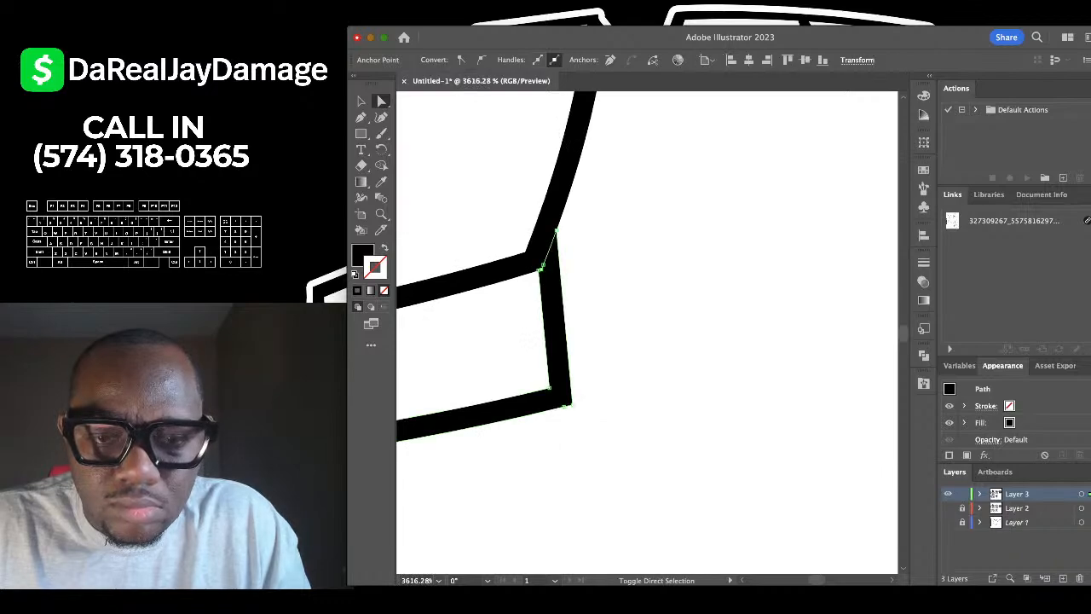
{"action": "scroll", "coordinate": [597, 281], "scroll_direction": "down", "scroll_amount": 10}
{"action": "scroll", "coordinate": [568, 265], "scroll_direction": "left", "scroll_amount": 3}
{"action": "key", "text": "BackSpace"}
{"action": "key", "text": "BackSpace"}
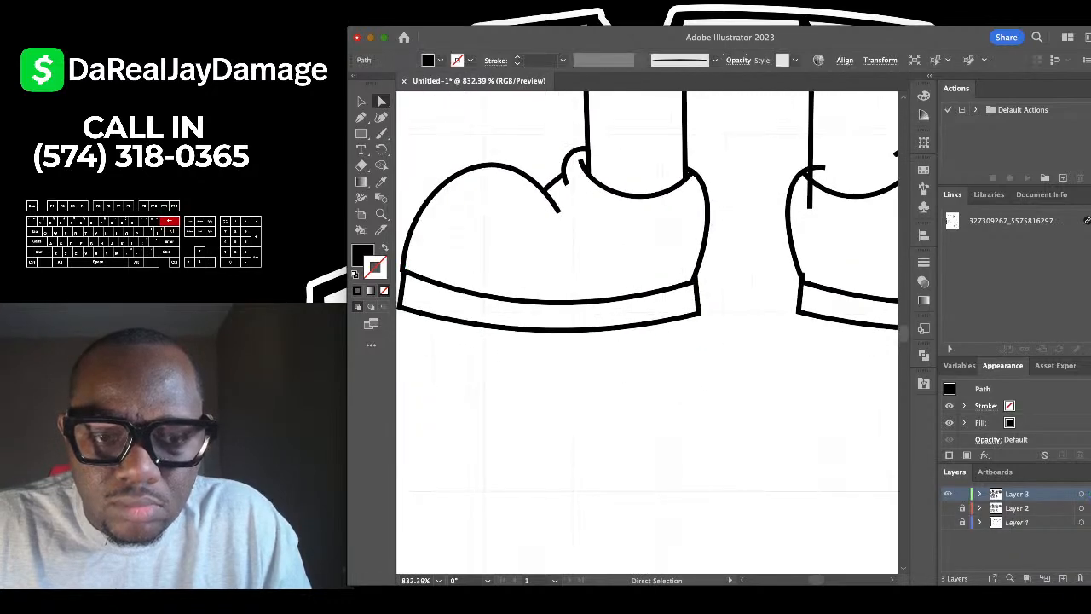
Delete the overshooting leg, collar, tongue and sole-corner line ends on the cloud's right shoe.
{"action": "scroll", "coordinate": [568, 264], "scroll_direction": "down", "scroll_amount": 2}
{"action": "scroll", "coordinate": [648, 332], "scroll_direction": "right", "scroll_amount": 3}
{"action": "scroll", "coordinate": [618, 256], "scroll_direction": "up", "scroll_amount": 5}
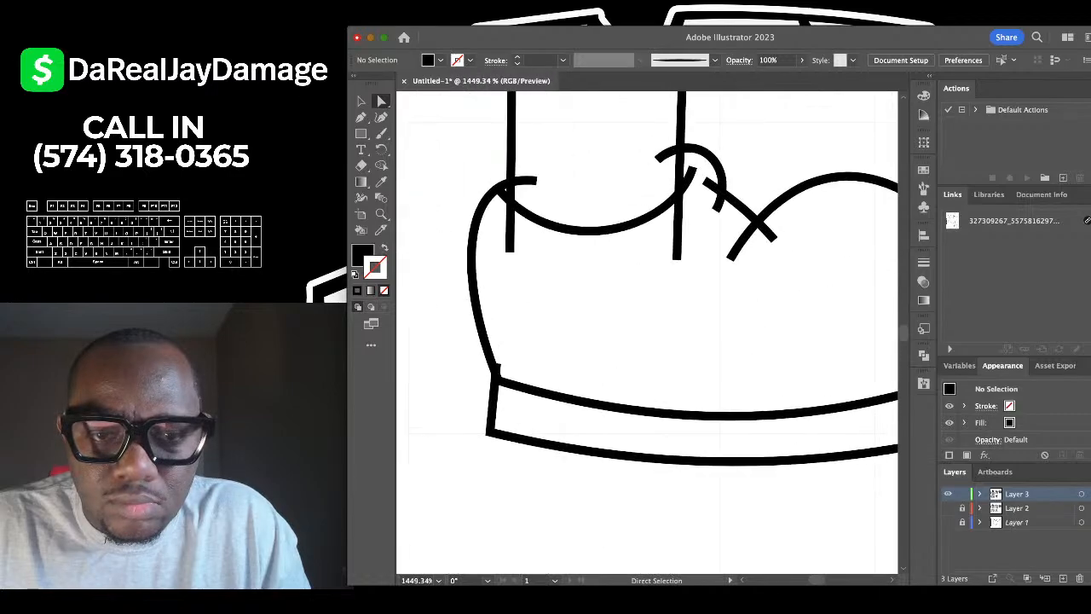
{"action": "left_click", "coordinate": [511, 232]}
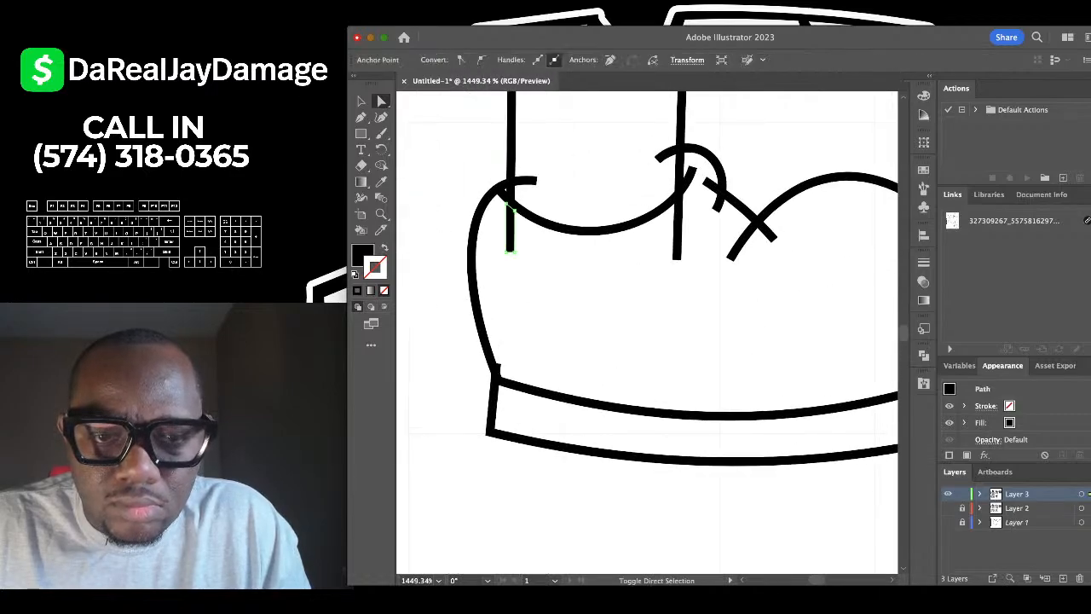
{"action": "left_click", "coordinate": [528, 181], "text": "shift"}
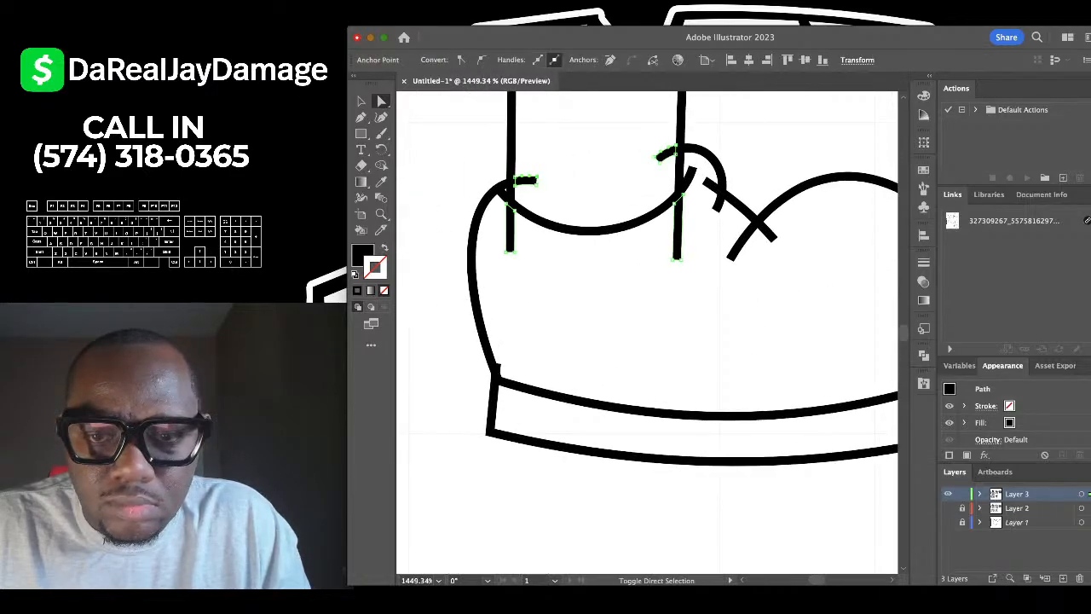
{"action": "left_click", "coordinate": [711, 185], "text": "shift"}
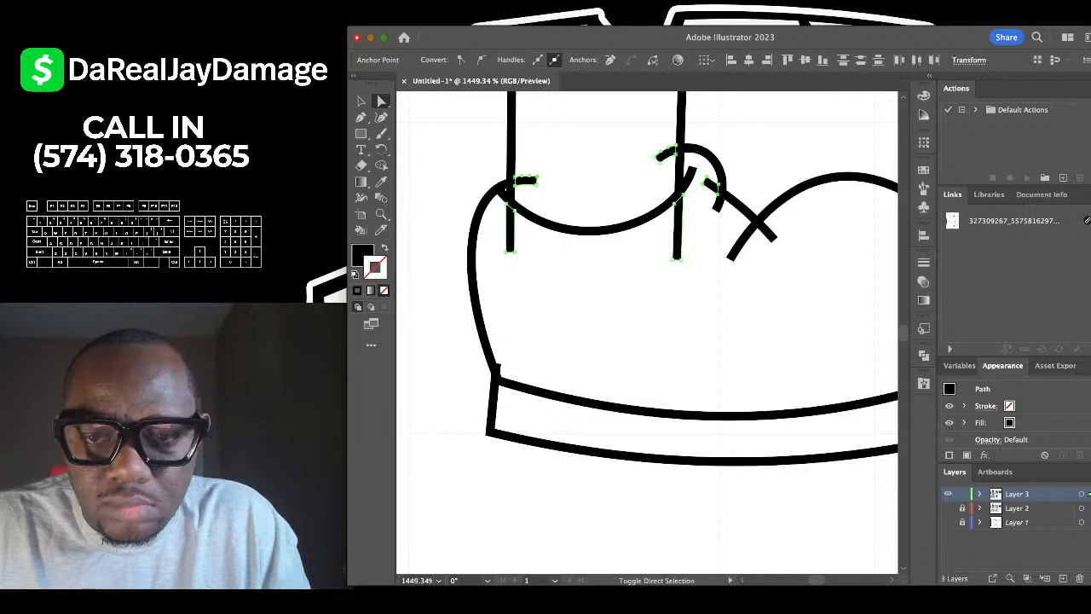
{"action": "scroll", "coordinate": [492, 364], "scroll_direction": "up", "scroll_amount": 4}
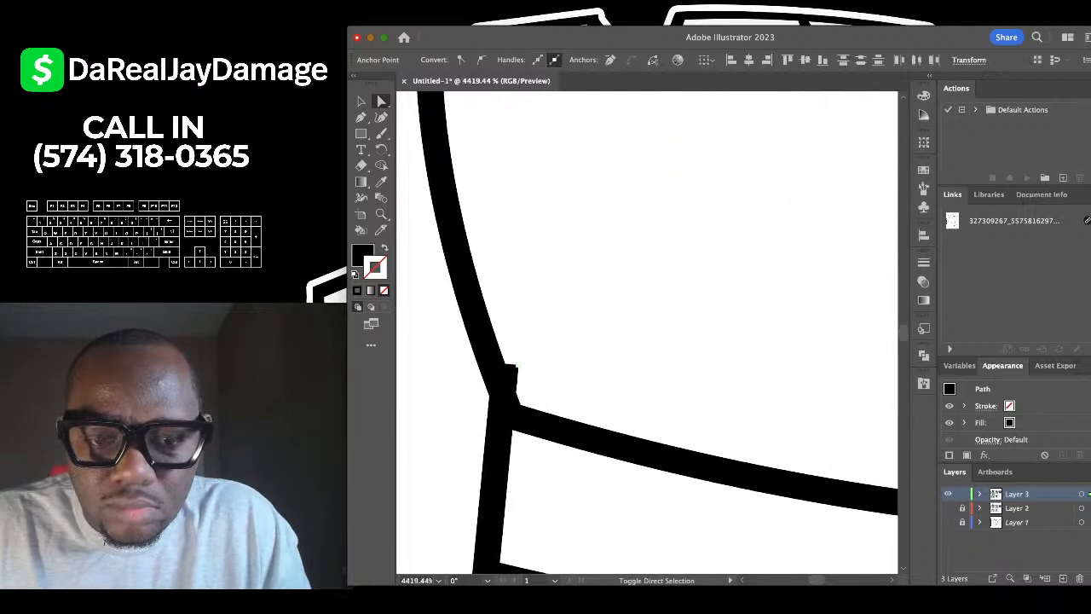
{"action": "scroll", "coordinate": [510, 365], "scroll_direction": "down", "scroll_amount": 8}
{"action": "scroll", "coordinate": [656, 367], "scroll_direction": "up", "scroll_amount": 5}
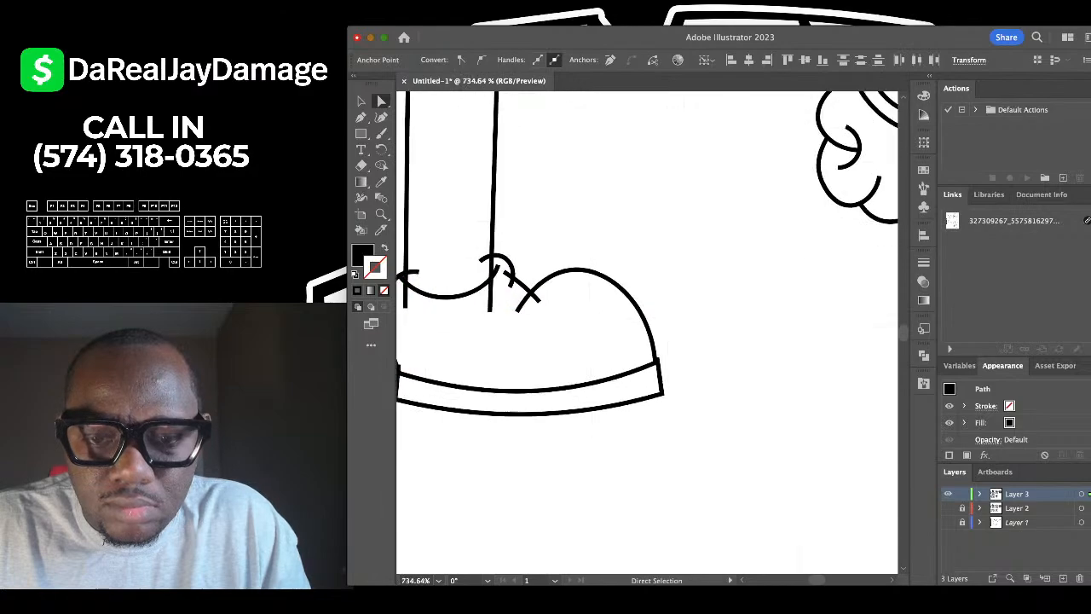
{"action": "scroll", "coordinate": [695, 357], "scroll_direction": "up", "scroll_amount": 3}
{"action": "scroll", "coordinate": [695, 358], "scroll_direction": "down", "scroll_amount": 3}
{"action": "scroll", "coordinate": [695, 357], "scroll_direction": "up", "scroll_amount": 3}
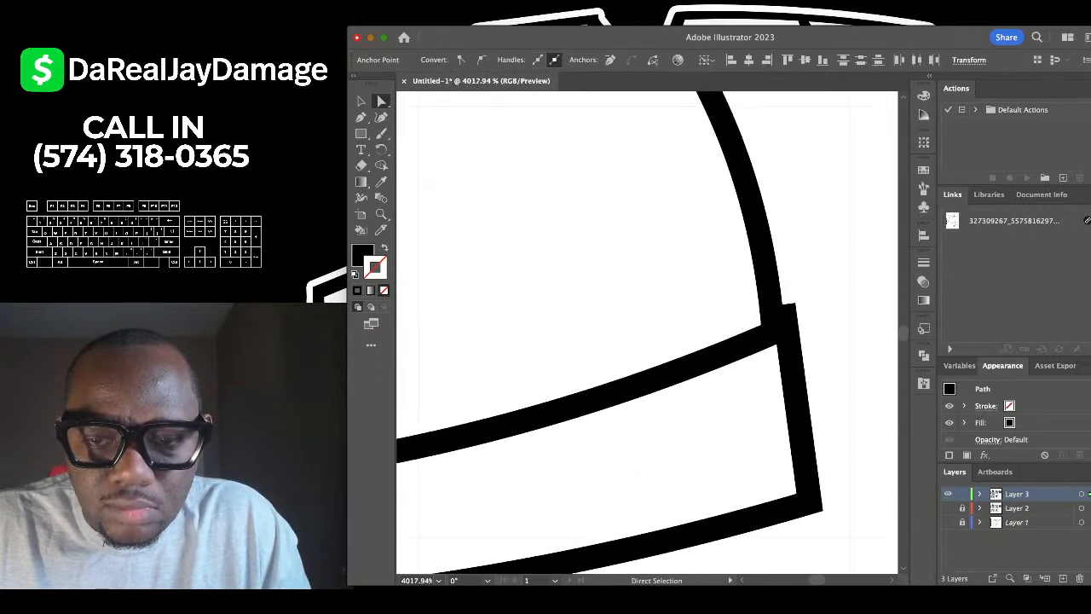
{"action": "left_click", "coordinate": [786, 314], "text": "shift"}
{"action": "left_click", "coordinate": [786, 312], "text": "shift"}
{"action": "scroll", "coordinate": [786, 311], "scroll_direction": "down", "scroll_amount": 6}
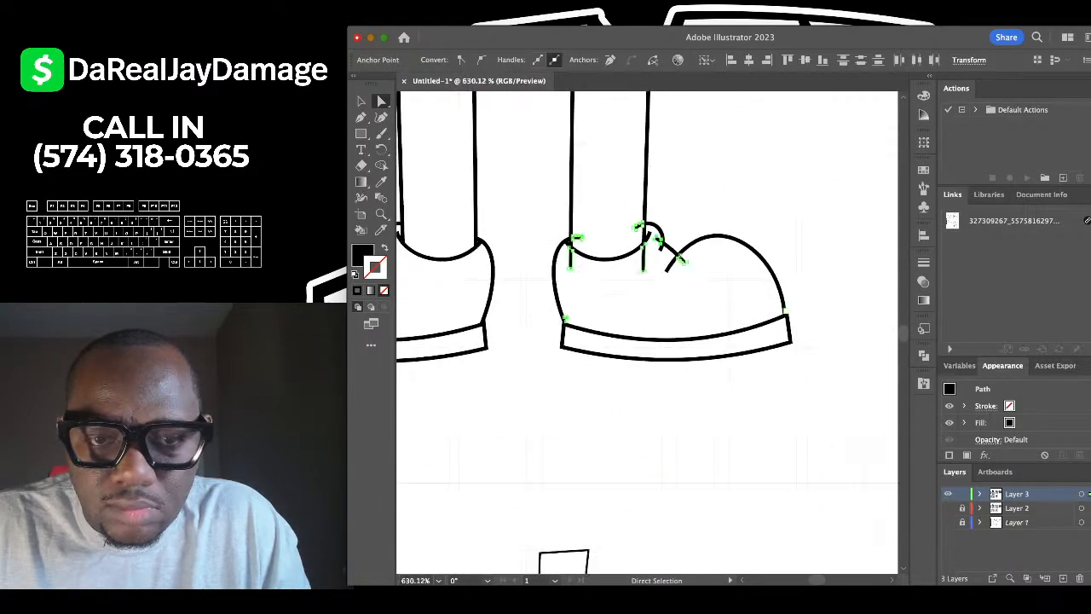
{"action": "key", "text": "Delete"}
Delete the hand, arm and lower cuff line ends overshooting at the raindrop's left wrist.
{"action": "scroll", "coordinate": [784, 312], "scroll_direction": "down", "scroll_amount": 8}
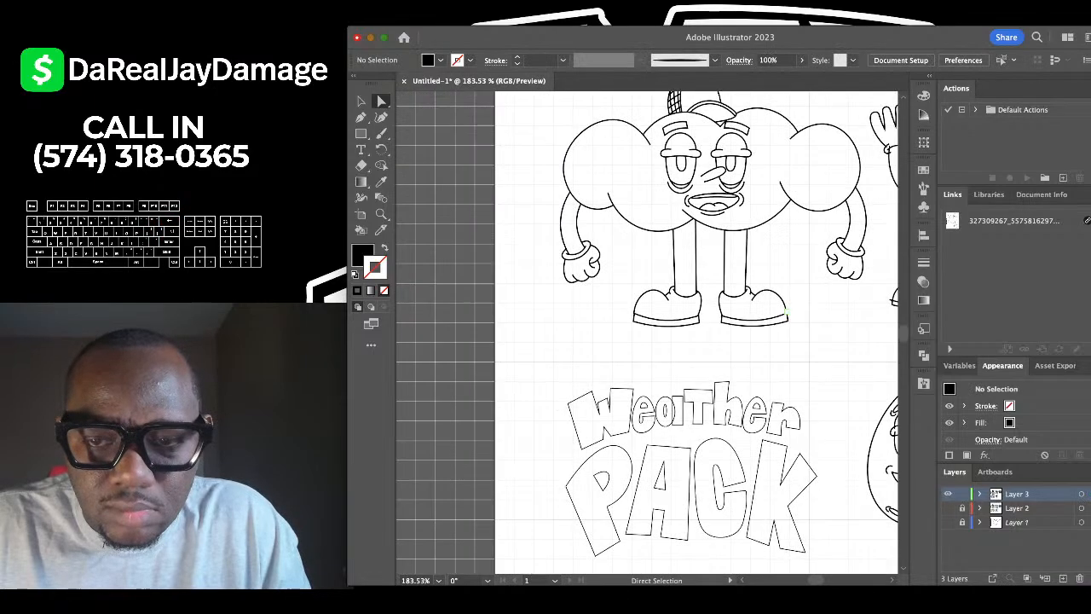
{"action": "scroll", "coordinate": [781, 315], "scroll_direction": "right", "scroll_amount": 3}
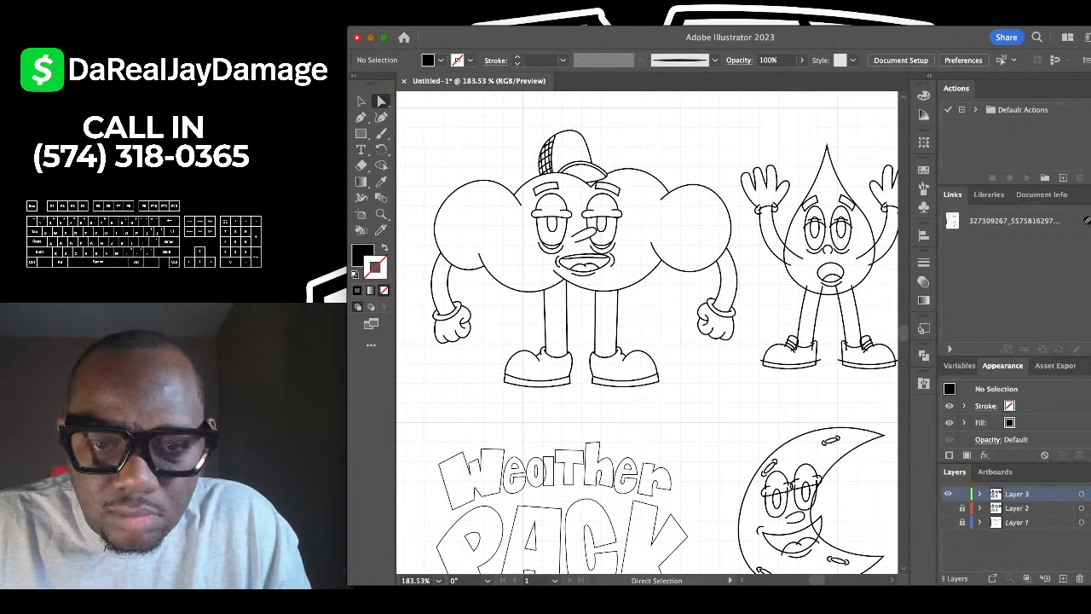
{"action": "scroll", "coordinate": [535, 324], "scroll_direction": "up", "scroll_amount": 4}
{"action": "scroll", "coordinate": [536, 324], "scroll_direction": "down", "scroll_amount": 4}
{"action": "scroll", "coordinate": [597, 290], "scroll_direction": "right", "scroll_amount": 5}
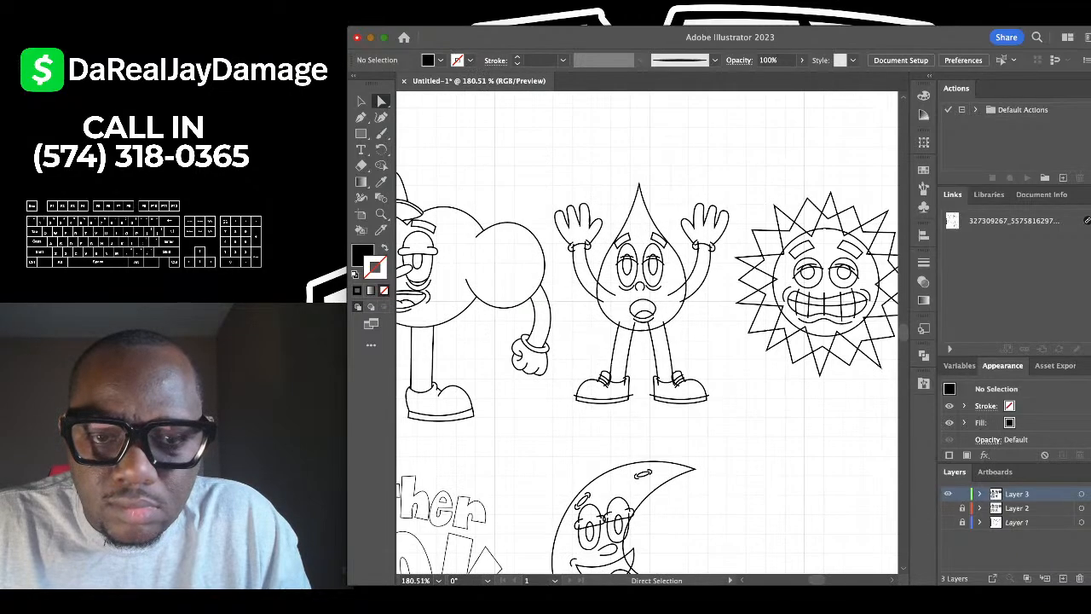
{"action": "scroll", "coordinate": [607, 256], "scroll_direction": "up", "scroll_amount": 4}
{"action": "scroll", "coordinate": [556, 226], "scroll_direction": "up", "scroll_amount": 10}
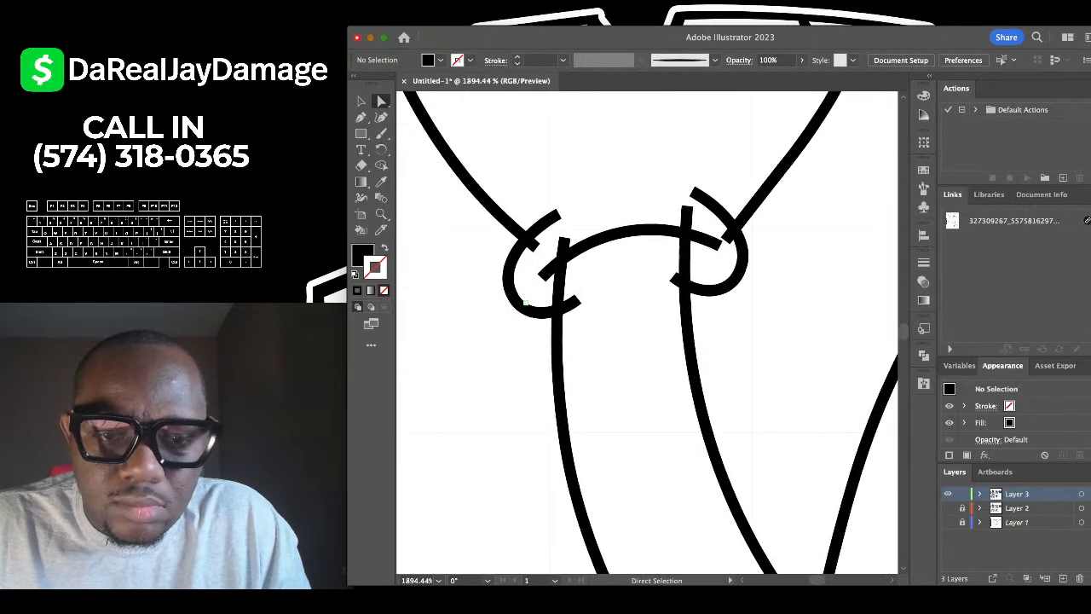
{"action": "left_click", "coordinate": [533, 245]}
{"action": "left_click", "coordinate": [564, 245], "text": "shift"}
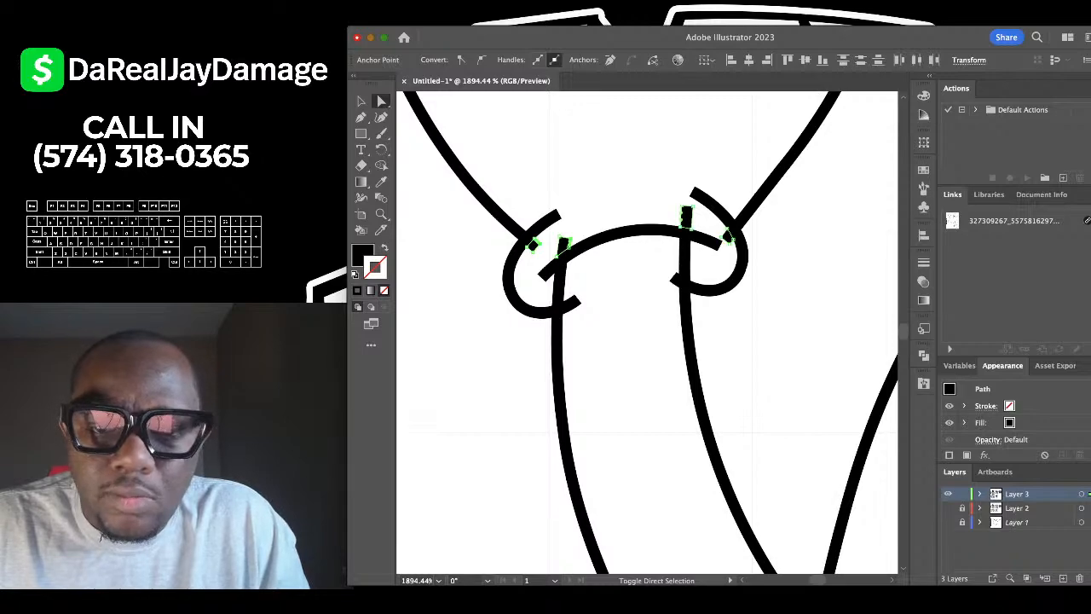
{"action": "scroll", "coordinate": [671, 290], "scroll_direction": "up", "scroll_amount": 5}
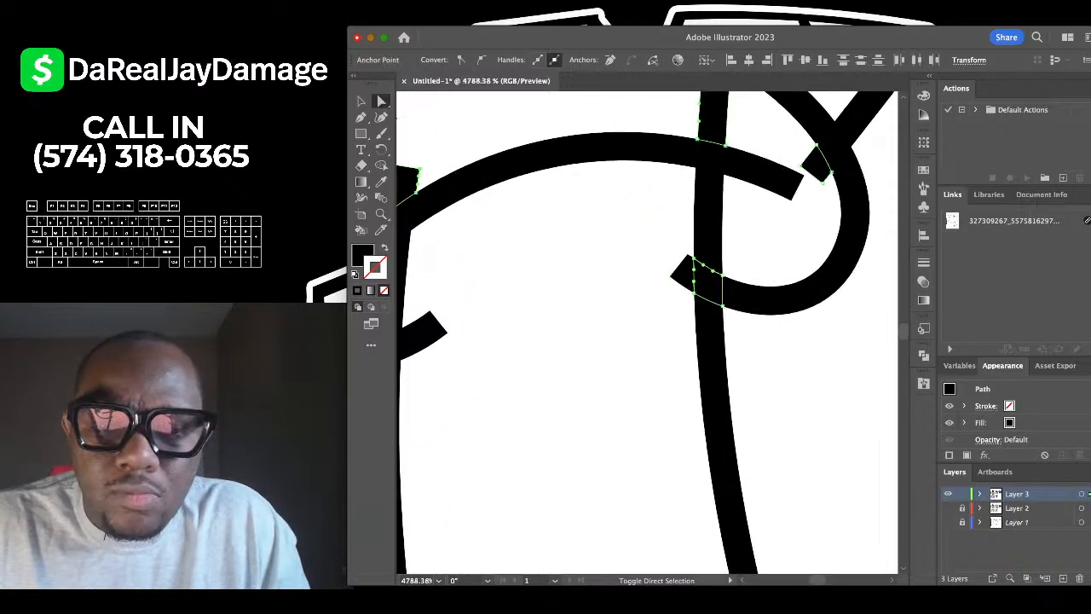
{"action": "left_click", "coordinate": [707, 283], "text": "shift"}
{"action": "left_click", "coordinate": [684, 275], "text": "shift"}
{"action": "scroll", "coordinate": [684, 307], "scroll_direction": "down", "scroll_amount": 2}
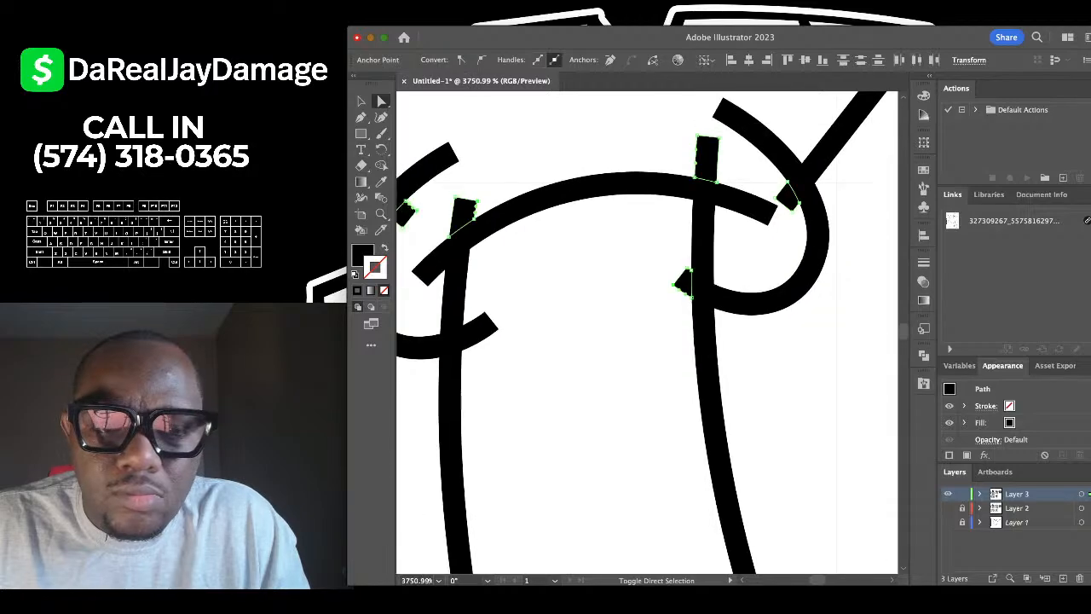
{"action": "left_click", "coordinate": [488, 325], "text": "shift"}
{"action": "key", "text": "Delete"}
Delete the top of the pupil above the eyelid and the overshooting eyelid line ends on the raindrop's left eye.
{"action": "scroll", "coordinate": [492, 325], "scroll_direction": "down", "scroll_amount": 10}
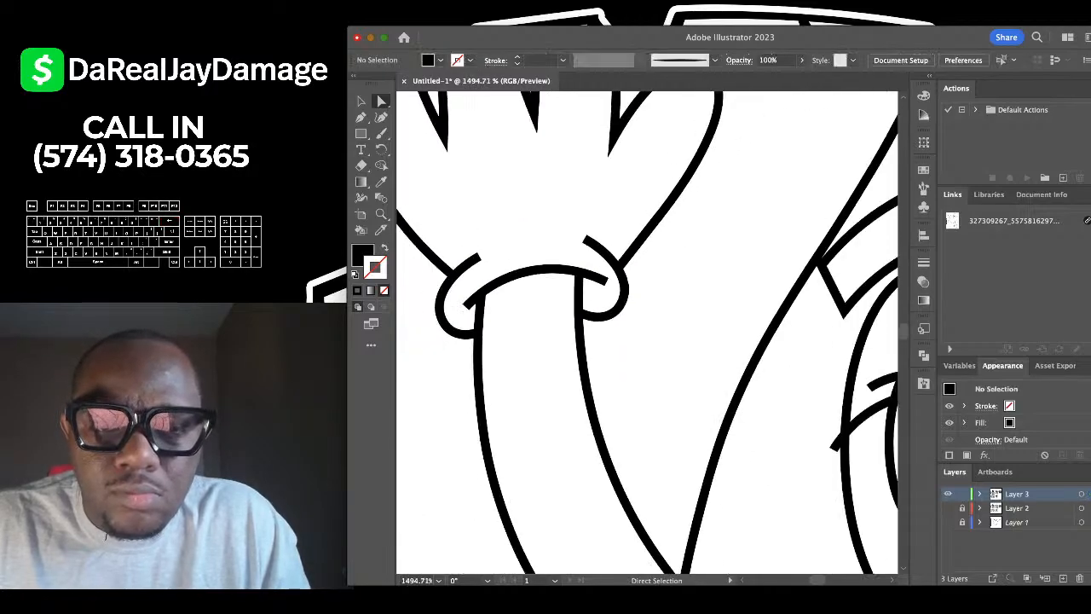
{"action": "scroll", "coordinate": [461, 302], "scroll_direction": "down", "scroll_amount": 3}
{"action": "scroll", "coordinate": [541, 332], "scroll_direction": "up", "scroll_amount": 9}
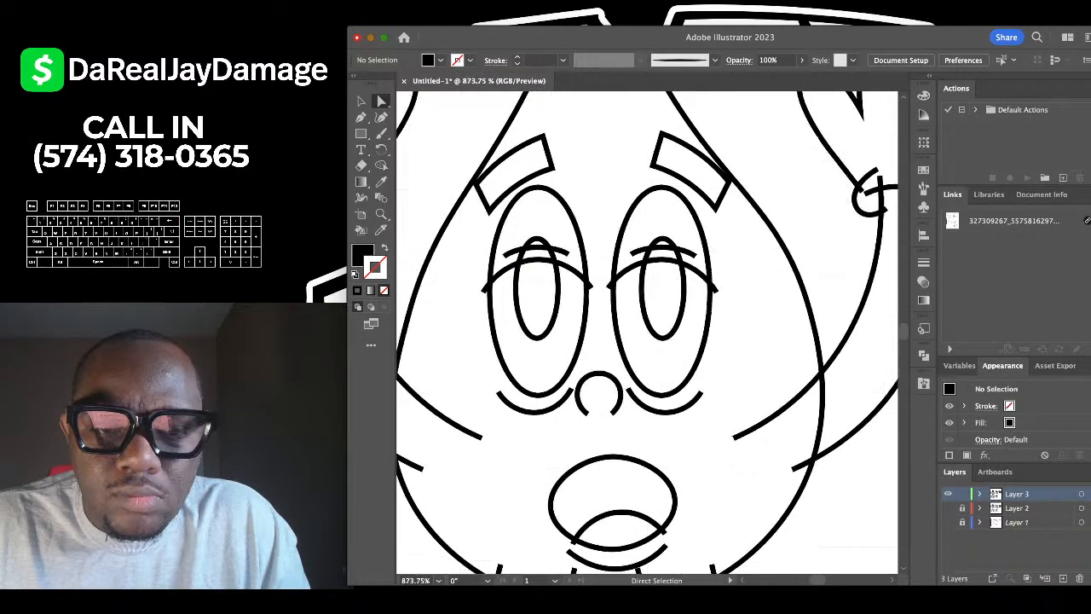
{"action": "left_click", "coordinate": [543, 232]}
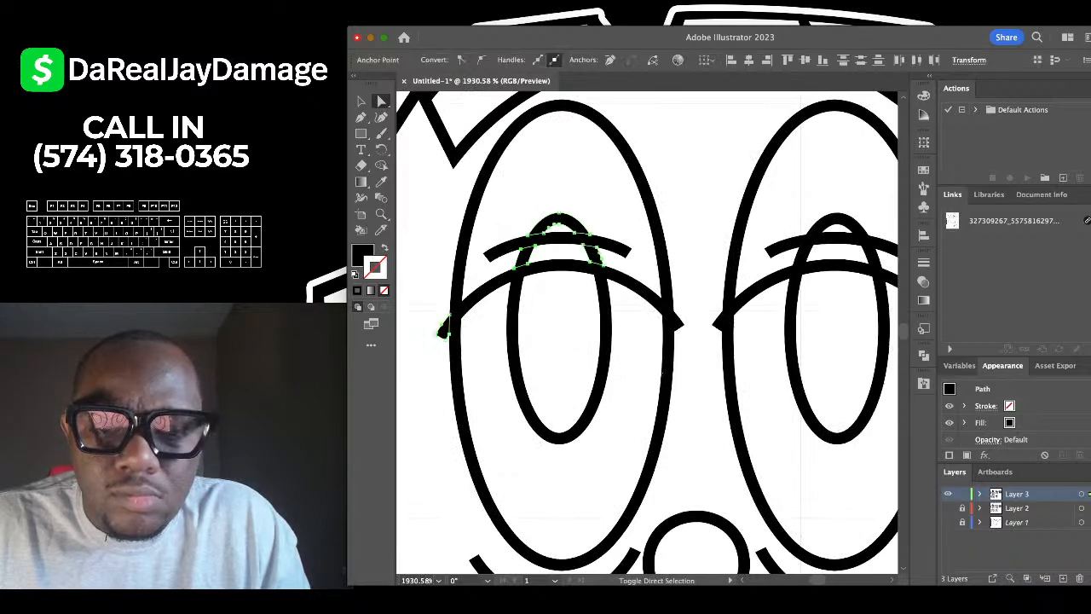
{"action": "key", "text": "BackSpace"}
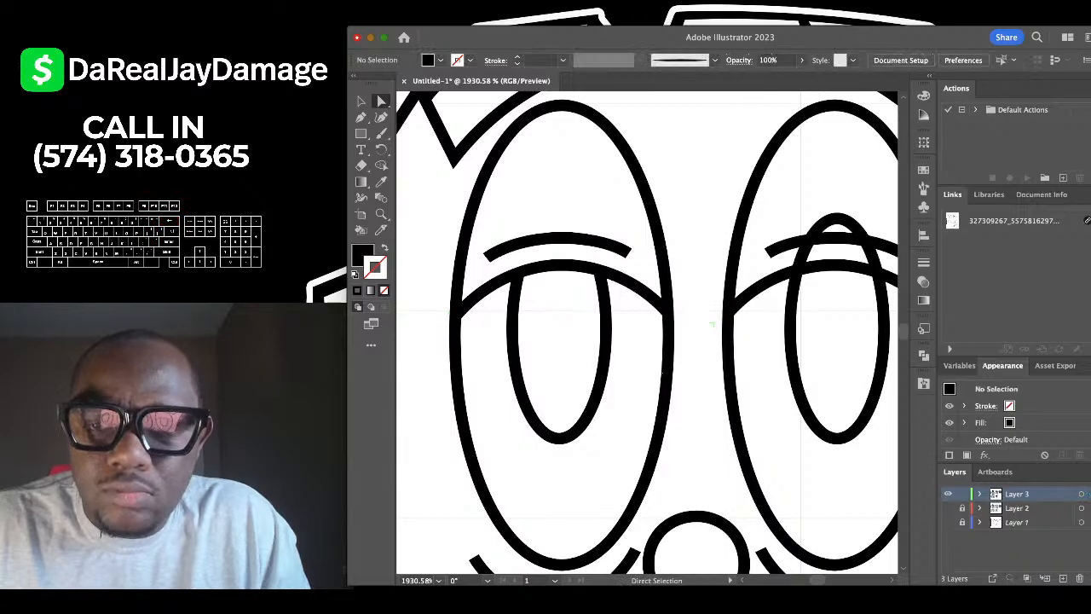
Delete the pupil top above the eyelid and the overshooting eyelid line ends on the raindrop's right eye.
{"action": "scroll", "coordinate": [717, 325], "scroll_direction": "down", "scroll_amount": 6}
{"action": "scroll", "coordinate": [790, 324], "scroll_direction": "up", "scroll_amount": 6}
{"action": "left_click", "coordinate": [597, 269]}
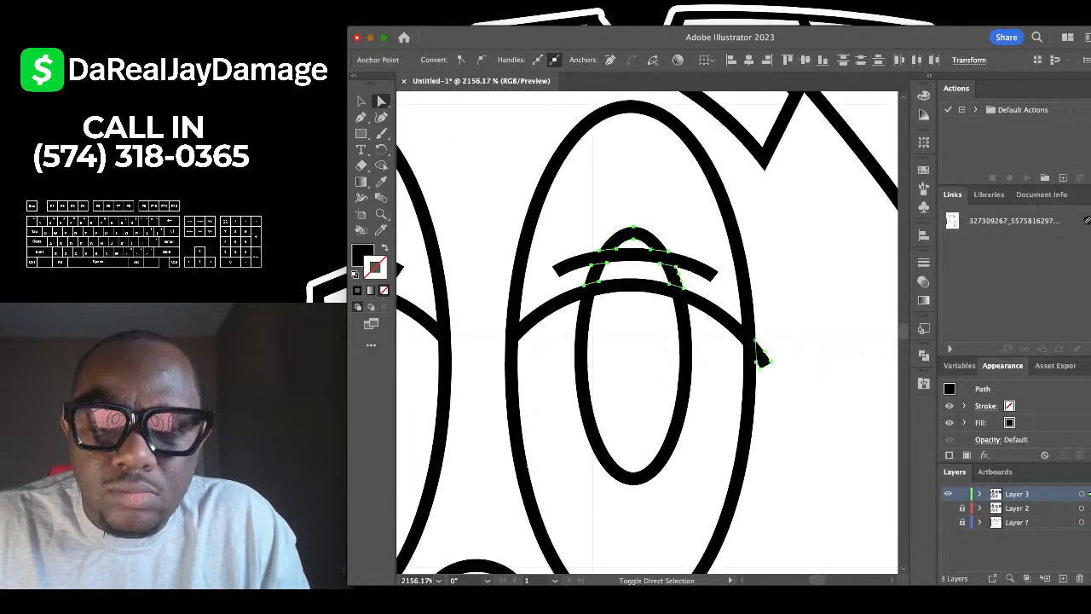
{"action": "key", "text": "BackSpace"}
Delete both arms' line ends overlapping the raindrop's body, plus the hand, arm and lower cuff line ends overshooting at its right wrist.
{"action": "scroll", "coordinate": [762, 360], "scroll_direction": "down", "scroll_amount": 6}
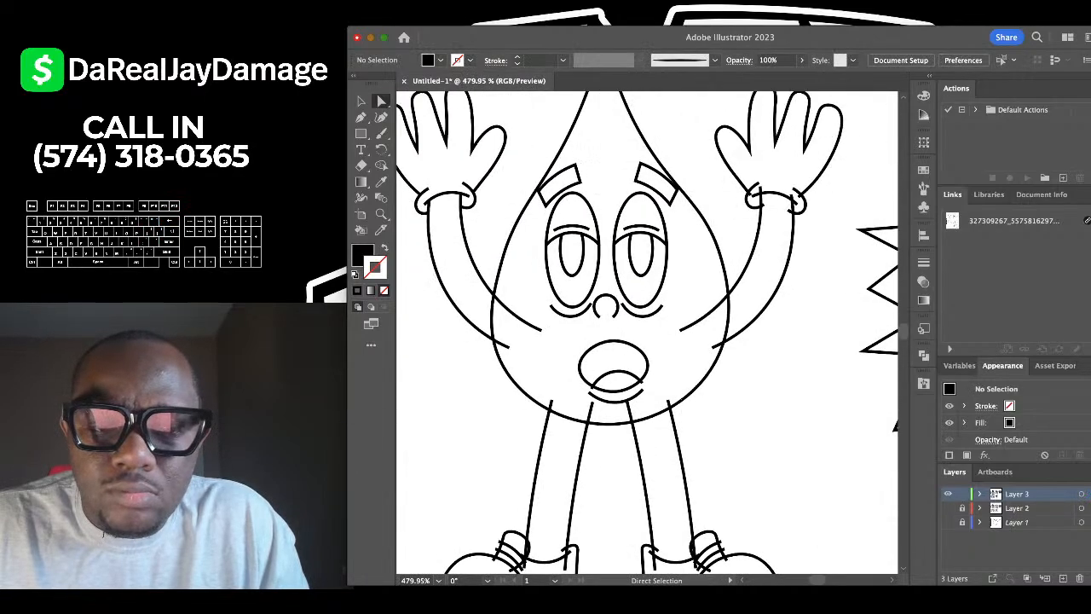
{"action": "scroll", "coordinate": [761, 360], "scroll_direction": "up", "scroll_amount": 1}
{"action": "left_click", "coordinate": [488, 317], "text": "shift"}
{"action": "left_click", "coordinate": [464, 343], "text": "shift"}
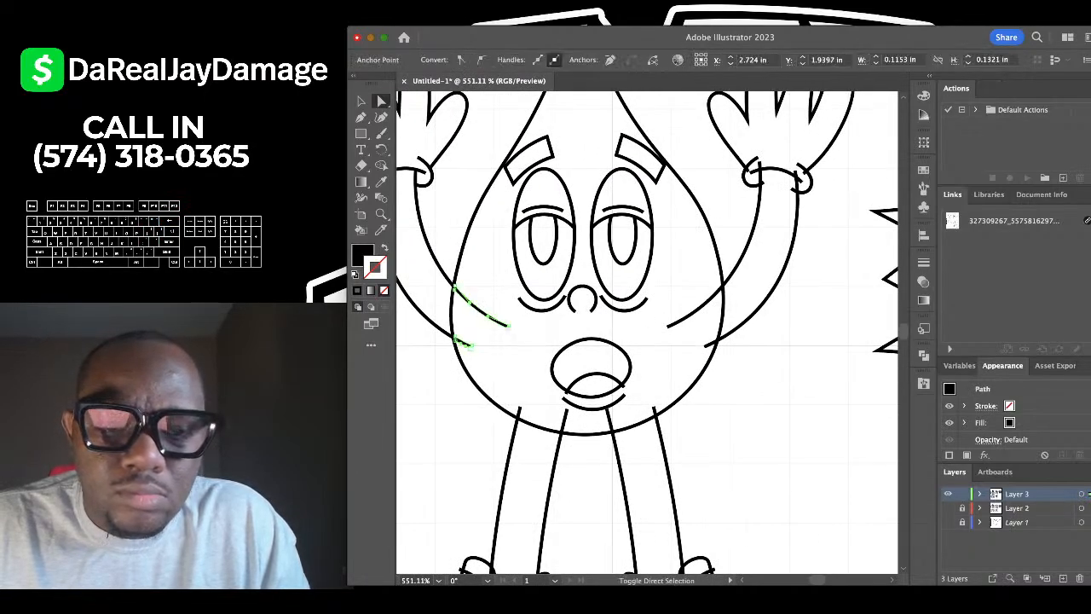
{"action": "left_click", "coordinate": [692, 313], "text": "shift"}
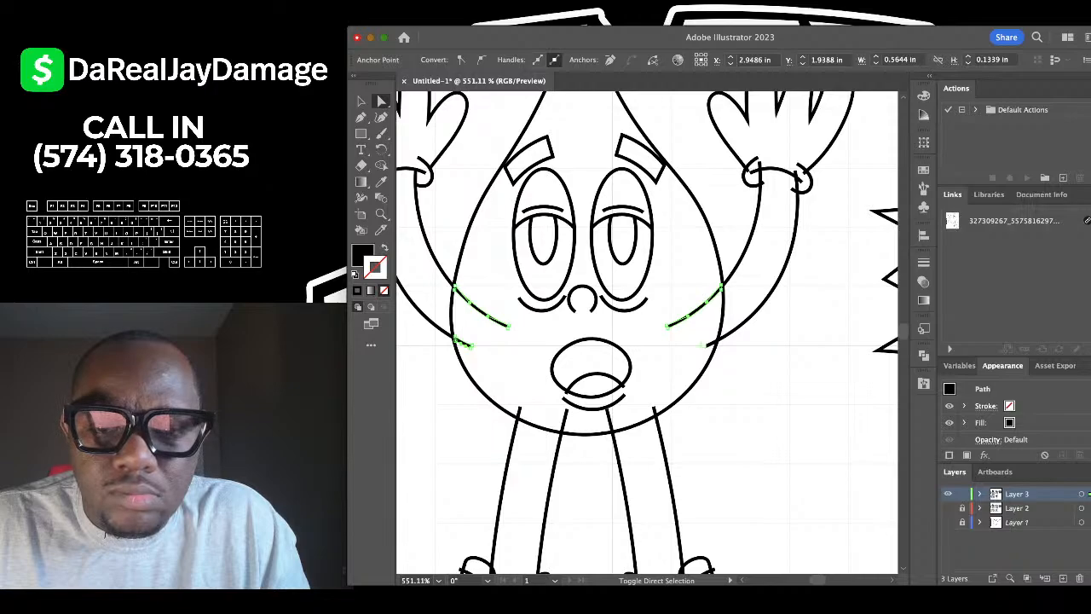
{"action": "scroll", "coordinate": [703, 346], "scroll_direction": "up", "scroll_amount": 2}
{"action": "scroll", "coordinate": [703, 346], "scroll_direction": "right", "scroll_amount": 2}
{"action": "left_click", "coordinate": [660, 389], "text": "shift"}
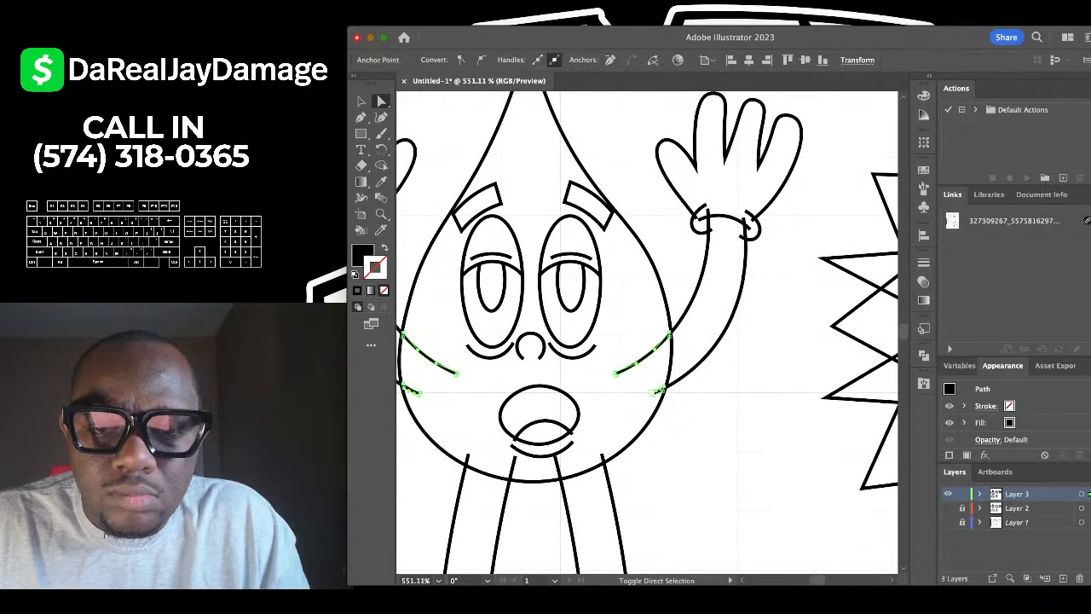
{"action": "scroll", "coordinate": [720, 187], "scroll_direction": "up", "scroll_amount": 10}
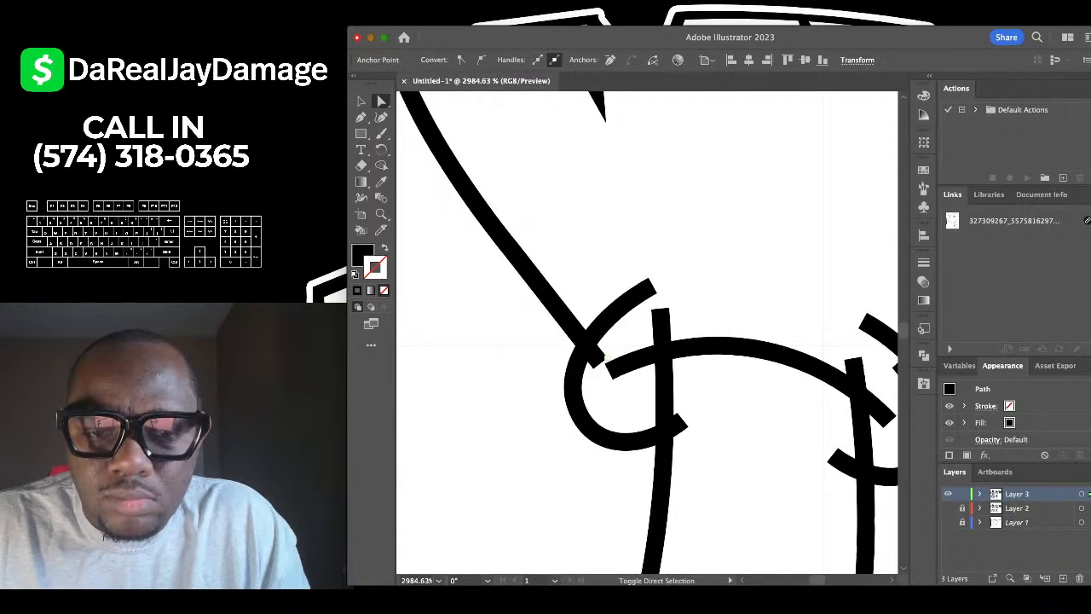
{"action": "left_click", "coordinate": [598, 357]}
{"action": "left_click", "coordinate": [662, 327], "text": "shift"}
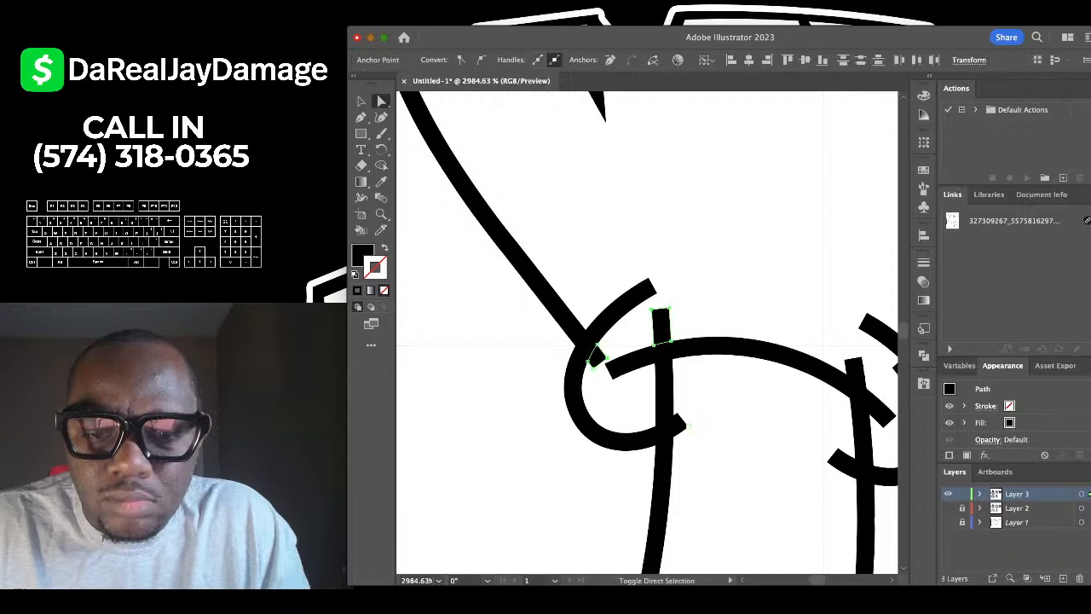
{"action": "left_click", "coordinate": [856, 378], "text": "shift"}
{"action": "scroll", "coordinate": [856, 378], "scroll_direction": "right", "scroll_amount": 3}
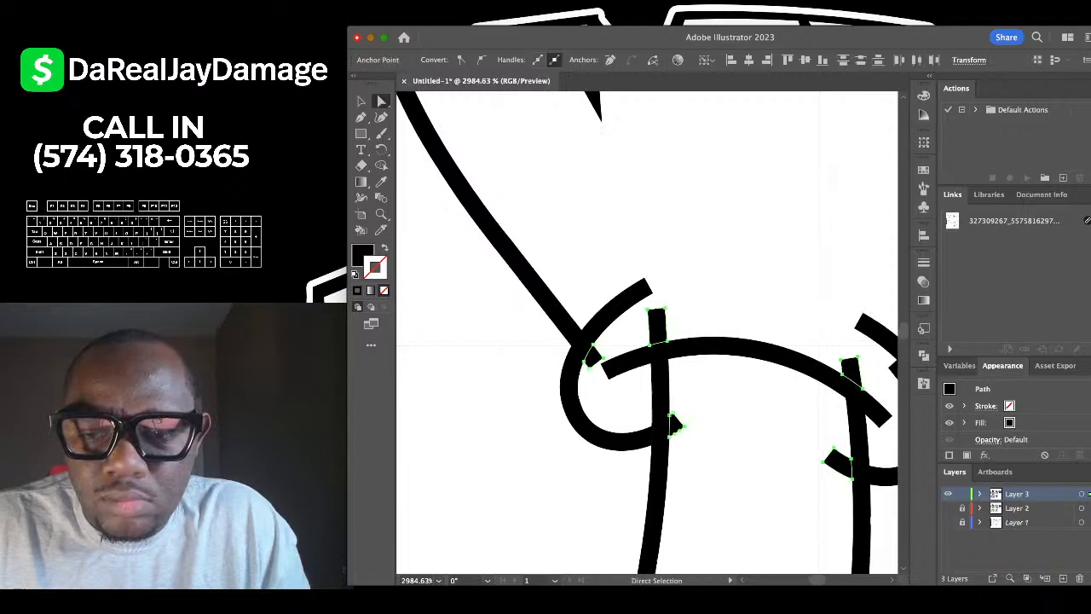
{"action": "left_click", "coordinate": [808, 372], "text": "shift"}
{"action": "key", "text": "Delete"}
Delete the leg line ends overlapping the raindrop's body and the tongue line ends overshooting its mouth outline.
{"action": "scroll", "coordinate": [648, 367], "scroll_direction": "down", "scroll_amount": 10}
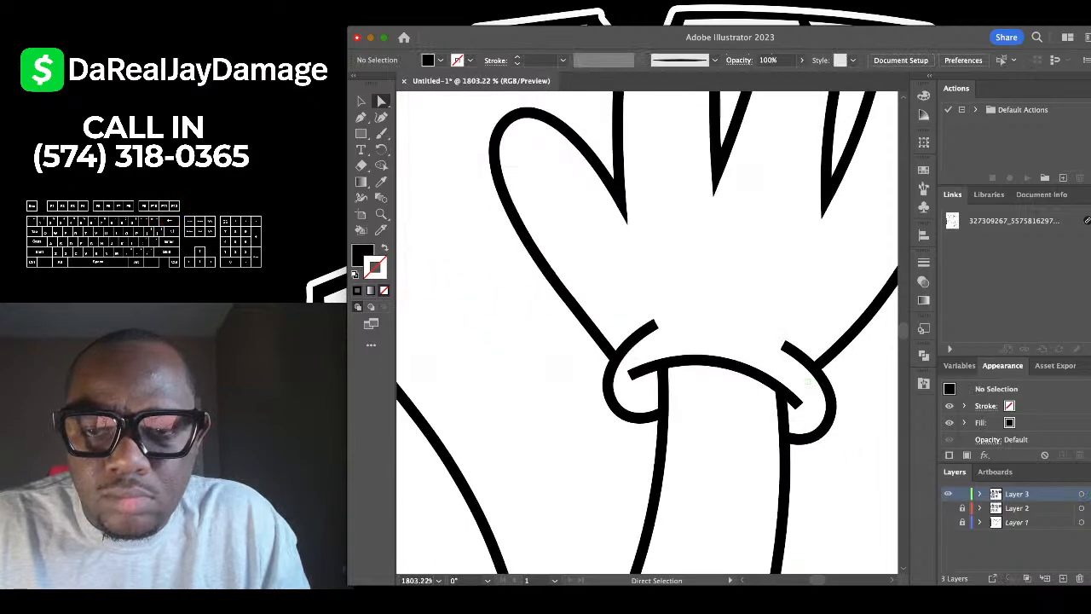
{"action": "scroll", "coordinate": [723, 336], "scroll_direction": "up", "scroll_amount": 6}
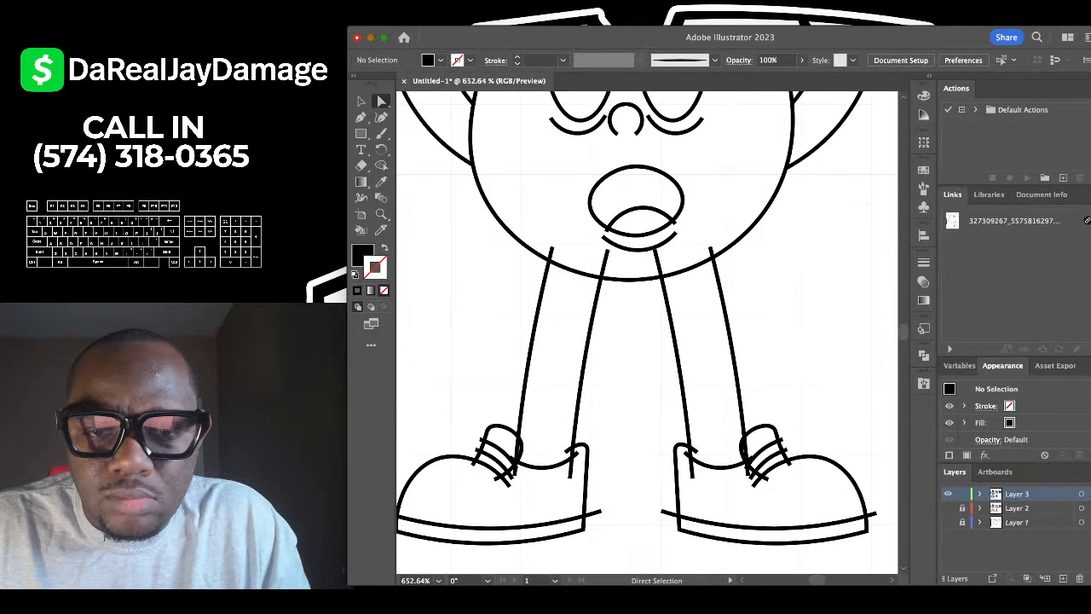
{"action": "left_click", "coordinate": [512, 203]}
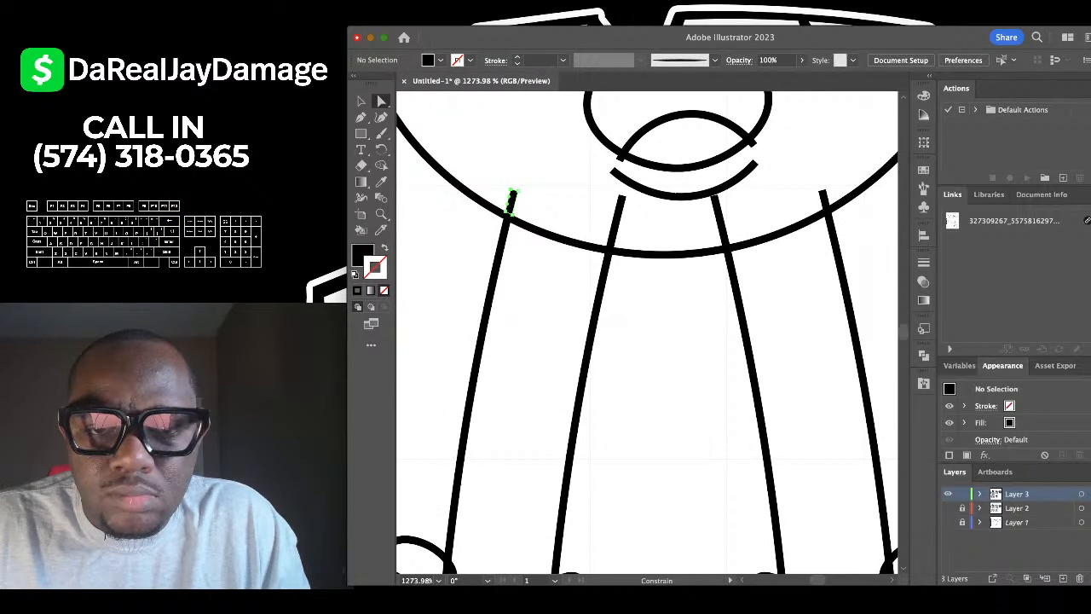
{"action": "left_click", "coordinate": [616, 223], "text": "shift"}
{"action": "left_click", "coordinate": [722, 222], "text": "shift"}
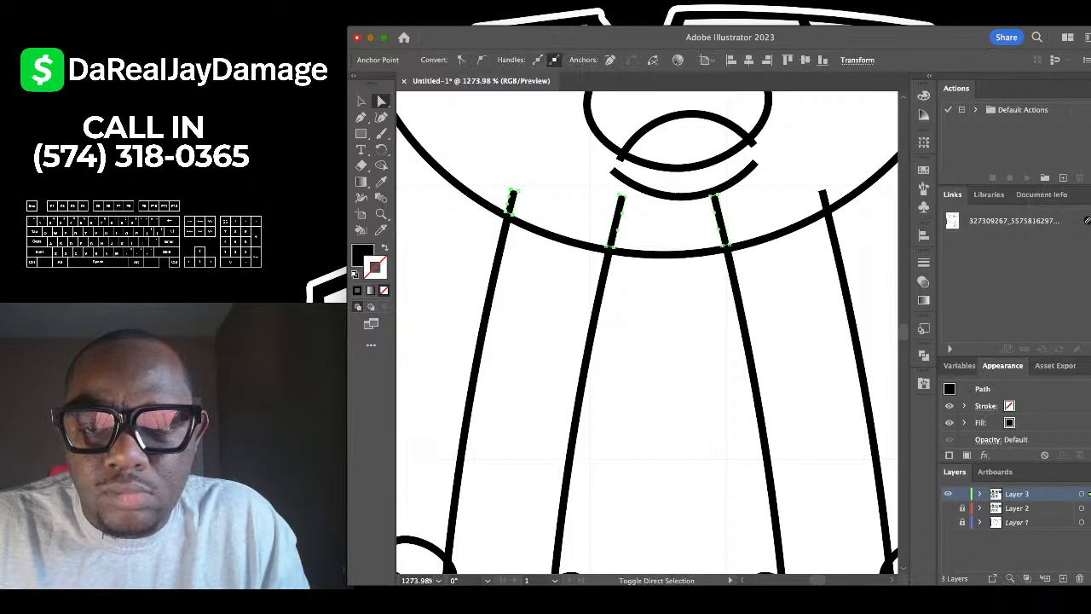
{"action": "left_click", "coordinate": [824, 201], "text": "shift"}
{"action": "scroll", "coordinate": [604, 155], "scroll_direction": "up", "scroll_amount": 4}
{"action": "left_click", "coordinate": [643, 157], "text": "shift"}
{"action": "scroll", "coordinate": [641, 148], "scroll_direction": "down", "scroll_amount": 2}
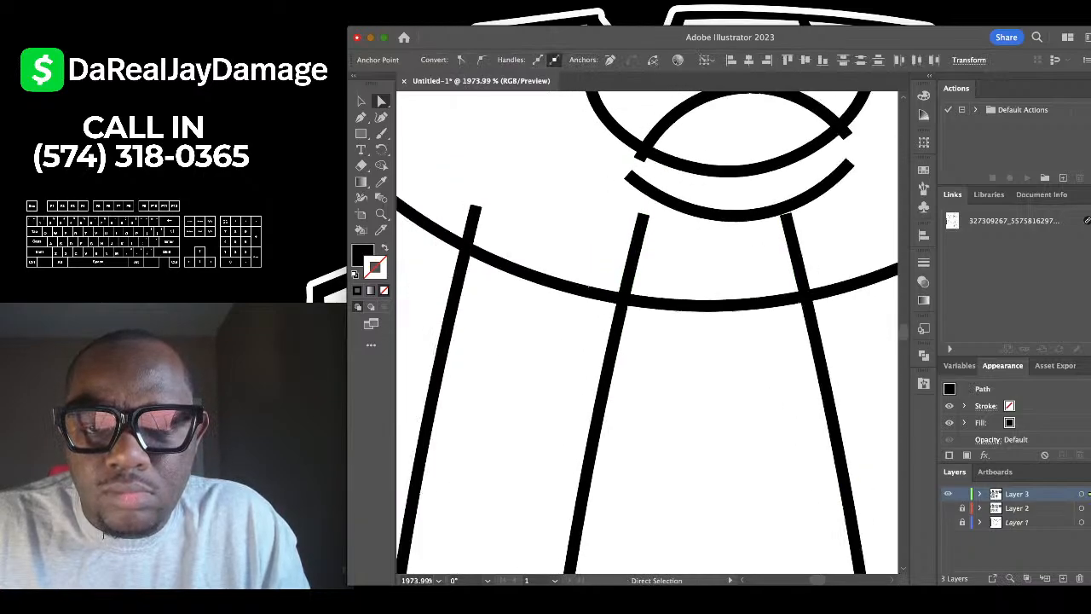
{"action": "scroll", "coordinate": [601, 175], "scroll_direction": "down", "scroll_amount": 3}
{"action": "scroll", "coordinate": [674, 153], "scroll_direction": "up", "scroll_amount": 5}
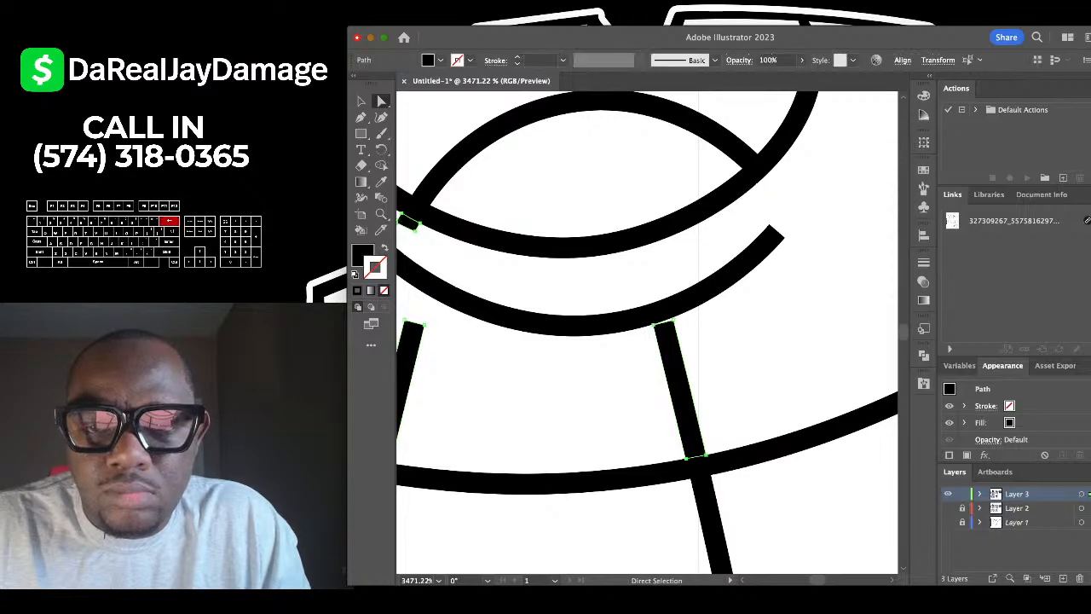
{"action": "key", "text": "Delete"}
Delete the overshooting sole line ends, outer lace ends, bottom lace end, tongue end and front leg line end on the raindrop's left shoe.
{"action": "scroll", "coordinate": [647, 332], "scroll_direction": "down", "scroll_amount": 5}
{"action": "scroll", "coordinate": [647, 332], "scroll_direction": "down", "scroll_amount": 5}
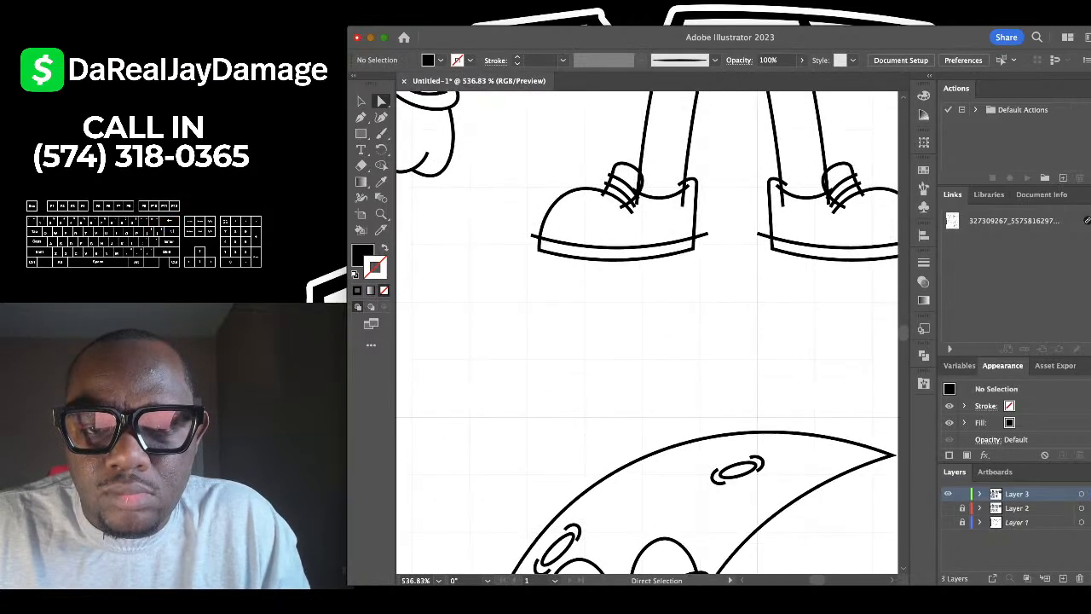
{"action": "scroll", "coordinate": [597, 256], "scroll_direction": "up", "scroll_amount": 3}
{"action": "left_click", "coordinate": [432, 165]}
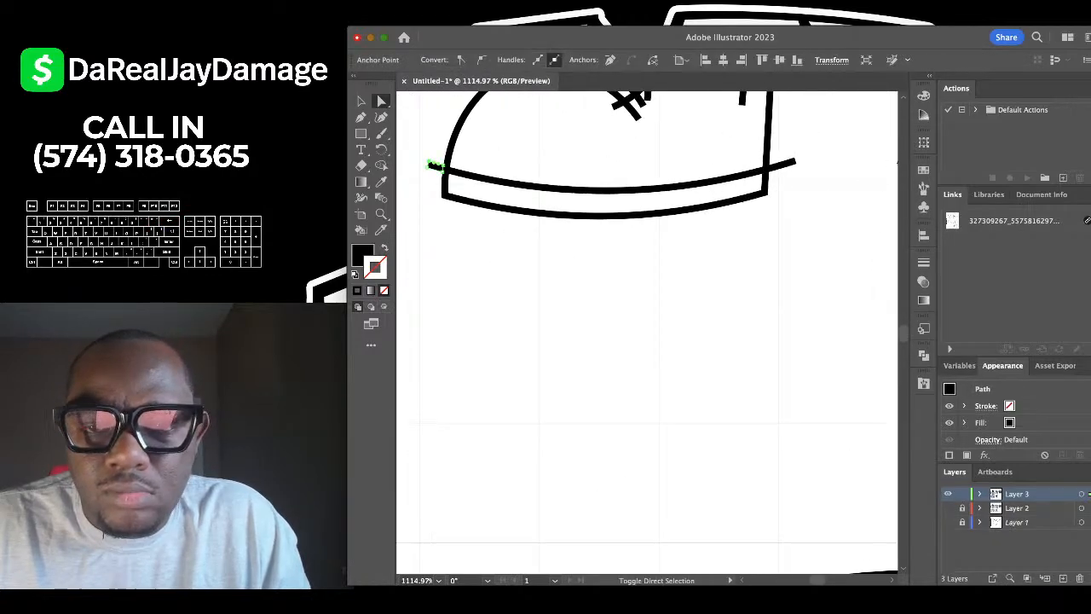
{"action": "left_click", "coordinate": [792, 162], "text": "shift"}
{"action": "scroll", "coordinate": [759, 162], "scroll_direction": "up", "scroll_amount": 6}
{"action": "left_click", "coordinate": [550, 280], "text": "shift"}
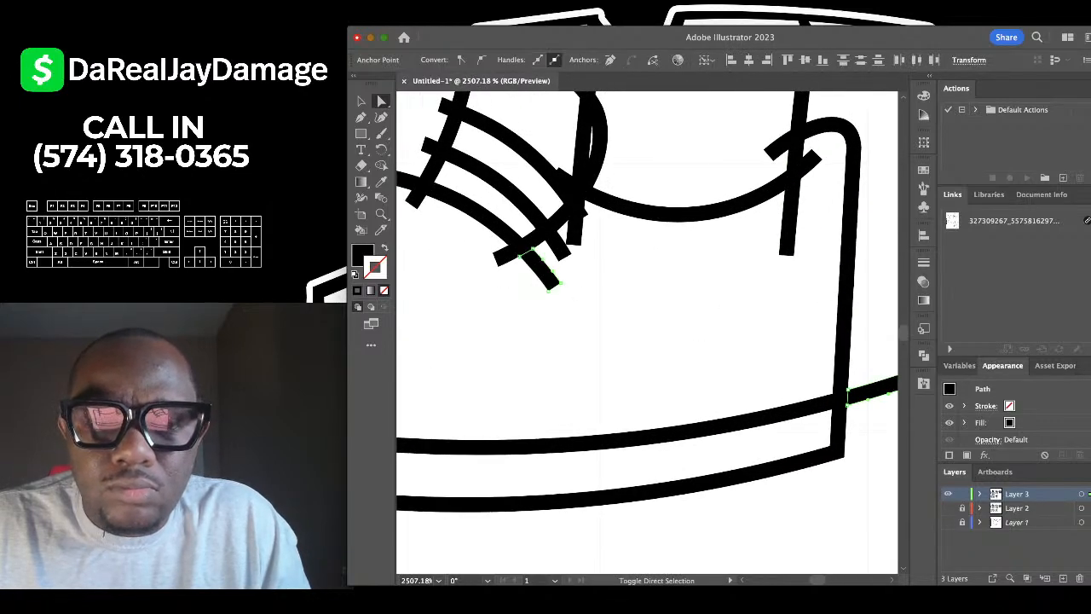
{"action": "scroll", "coordinate": [555, 273], "scroll_direction": "left", "scroll_amount": 3}
{"action": "left_click", "coordinate": [542, 161], "text": "shift"}
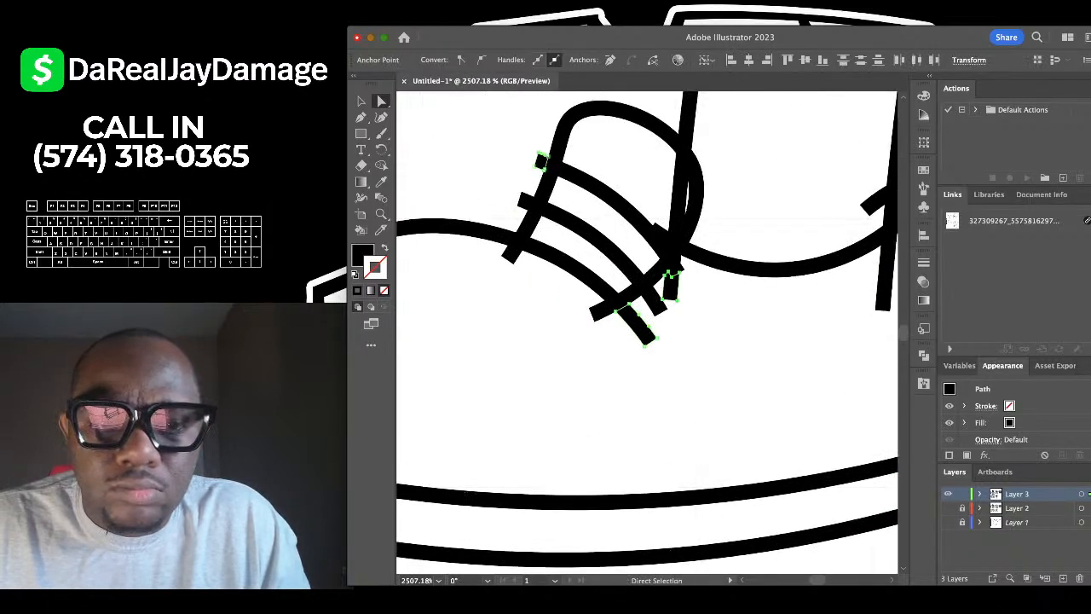
{"action": "left_click", "coordinate": [526, 202], "text": "shift"}
{"action": "left_click", "coordinate": [510, 249], "text": "shift"}
{"action": "key", "text": "Delete"}
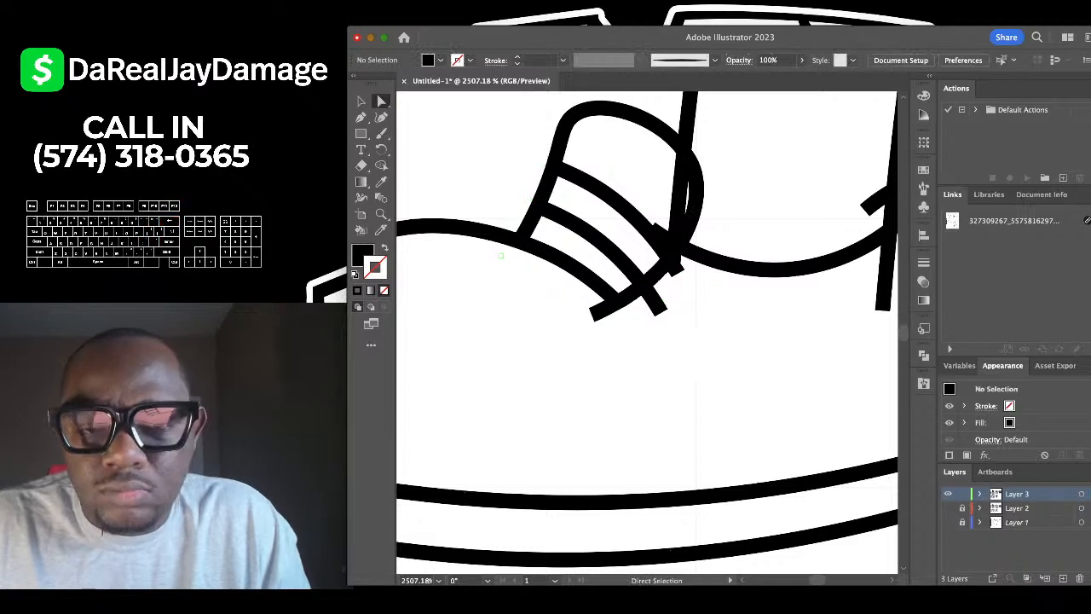
Delete the middle lace's lower end and the leg line pieces overlapping the tongue on the raindrop's left shoe.
{"action": "scroll", "coordinate": [681, 314], "scroll_direction": "up", "scroll_amount": 2}
{"action": "scroll", "coordinate": [680, 305], "scroll_direction": "up", "scroll_amount": 4}
{"action": "left_click", "coordinate": [633, 295], "text": "shift"}
{"action": "left_click", "coordinate": [679, 234], "text": "shift"}
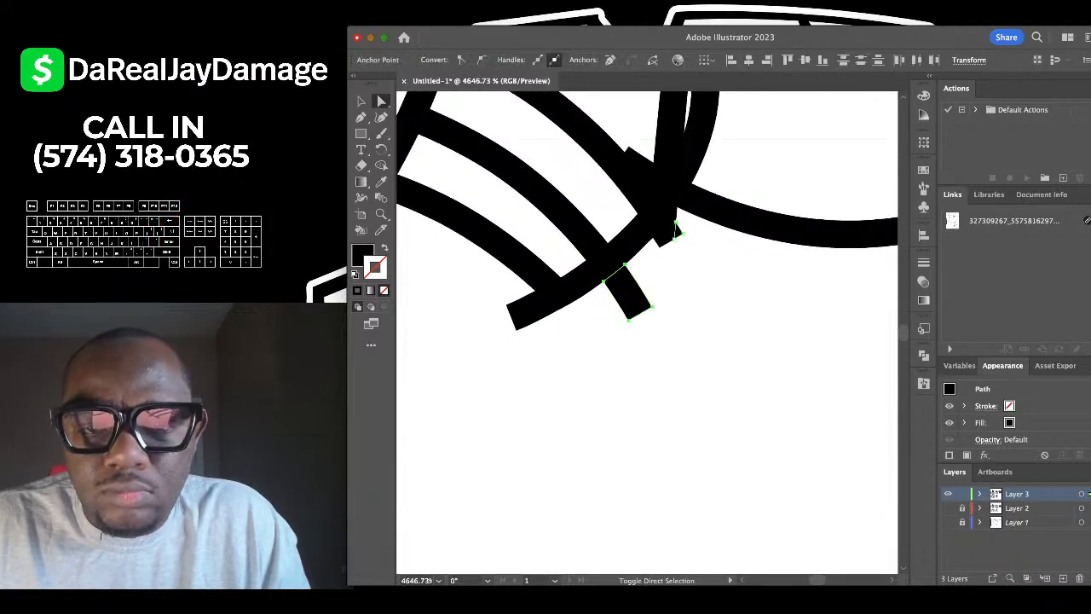
{"action": "scroll", "coordinate": [681, 255], "scroll_direction": "down", "scroll_amount": 3}
{"action": "scroll", "coordinate": [680, 238], "scroll_direction": "up", "scroll_amount": 3}
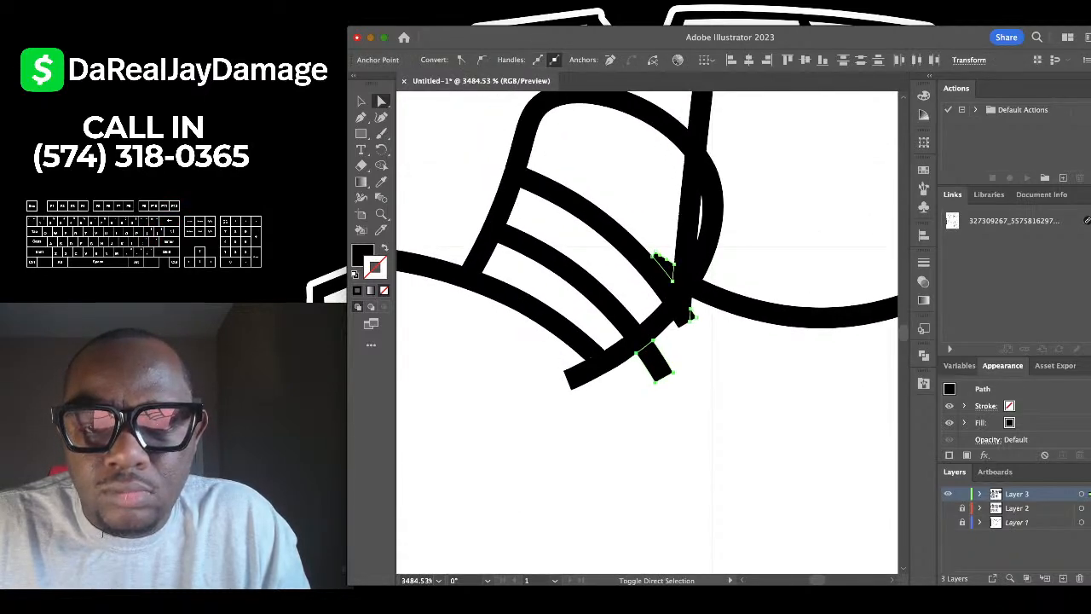
{"action": "key", "text": "Delete"}
Delete the remaining leg and lace line pieces overshooting where the tongue meets the opening line on the raindrop's left shoe.
{"action": "scroll", "coordinate": [679, 303], "scroll_direction": "up", "scroll_amount": 3}
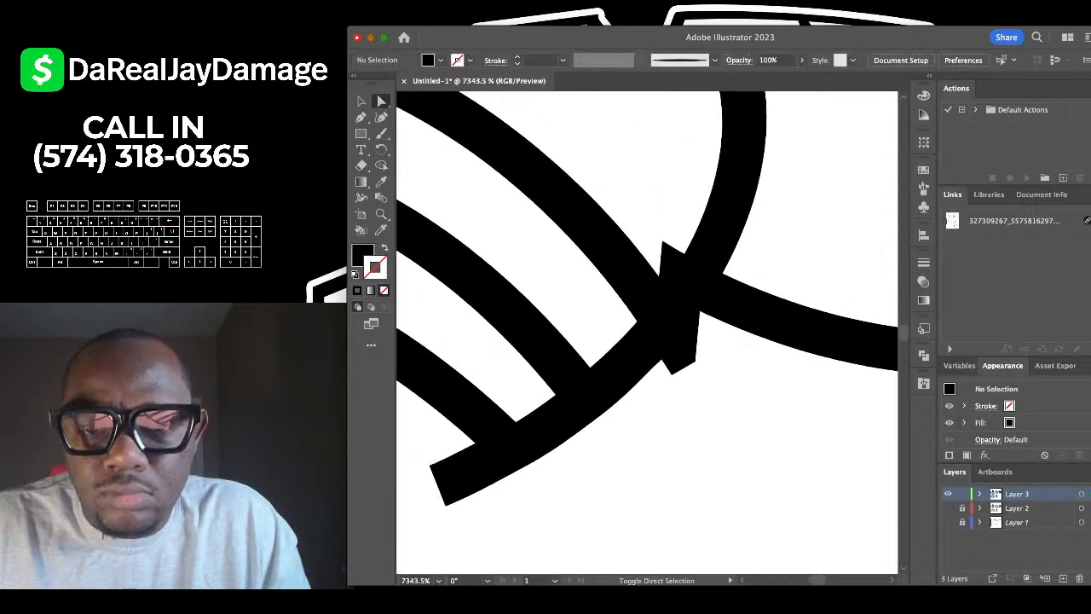
{"action": "left_click", "coordinate": [670, 261]}
{"action": "left_click", "coordinate": [681, 352], "text": "shift"}
{"action": "left_click", "coordinate": [698, 318], "text": "shift"}
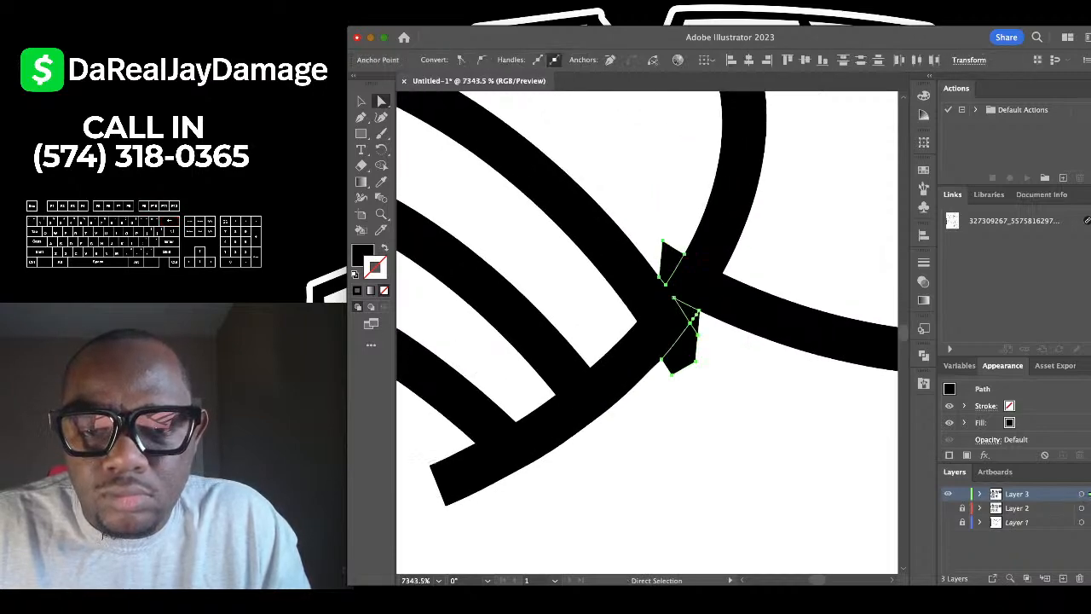
{"action": "scroll", "coordinate": [698, 318], "scroll_direction": "up", "scroll_amount": 3}
{"action": "scroll", "coordinate": [699, 317], "scroll_direction": "up", "scroll_amount": 3}
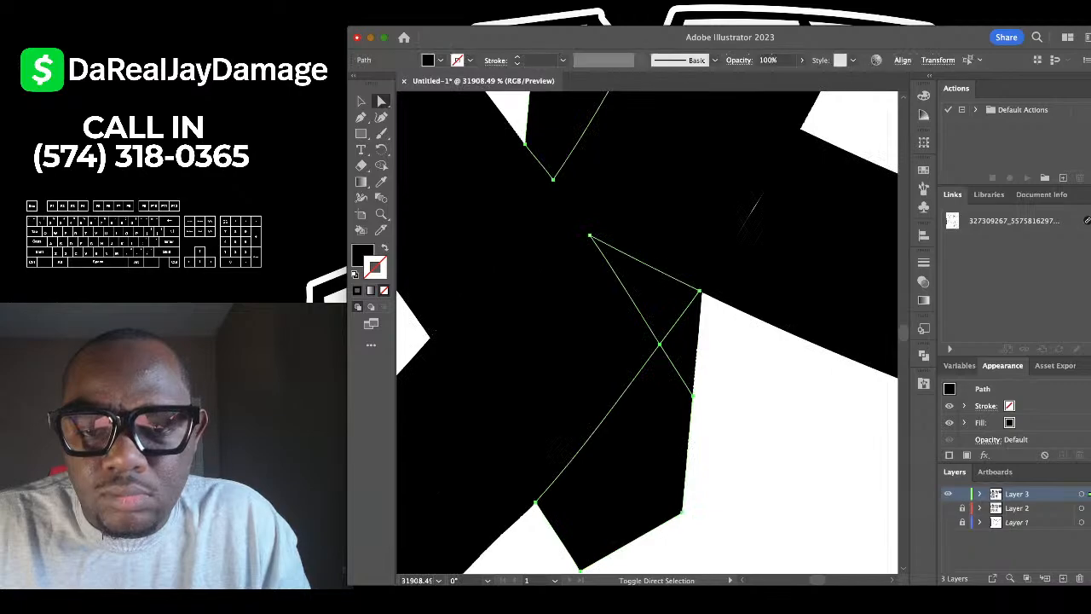
{"action": "key", "text": "Delete"}
{"action": "key", "text": "Delete"}
{"action": "scroll", "coordinate": [699, 317], "scroll_direction": "down", "scroll_amount": 10}
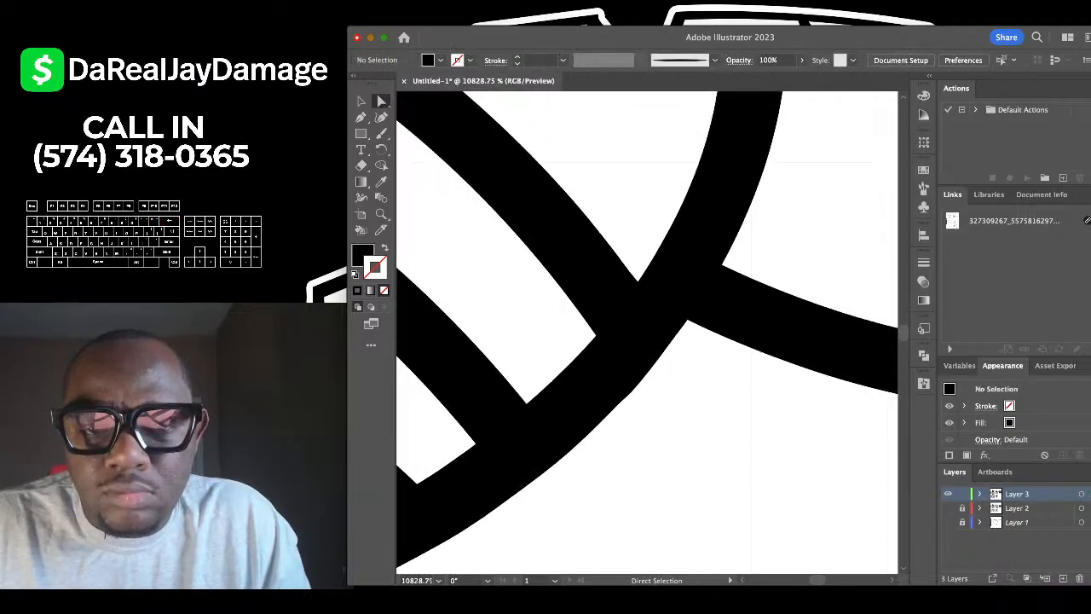
Delete the leg and heel line ends overshooting on both raindrop shoes, plus the right shoe's sole, lace, tongue and opening line ends.
{"action": "scroll", "coordinate": [680, 330], "scroll_direction": "up", "scroll_amount": 1}
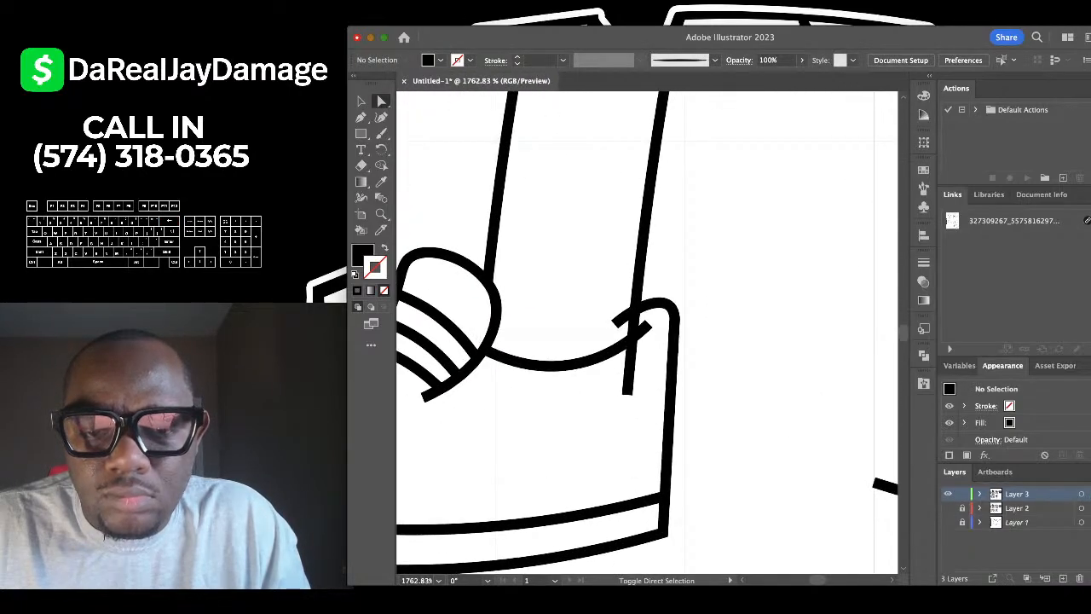
{"action": "left_click", "coordinate": [630, 372], "text": "shift"}
{"action": "left_click", "coordinate": [623, 318], "text": "shift"}
{"action": "scroll", "coordinate": [623, 315], "scroll_direction": "down", "scroll_amount": 4}
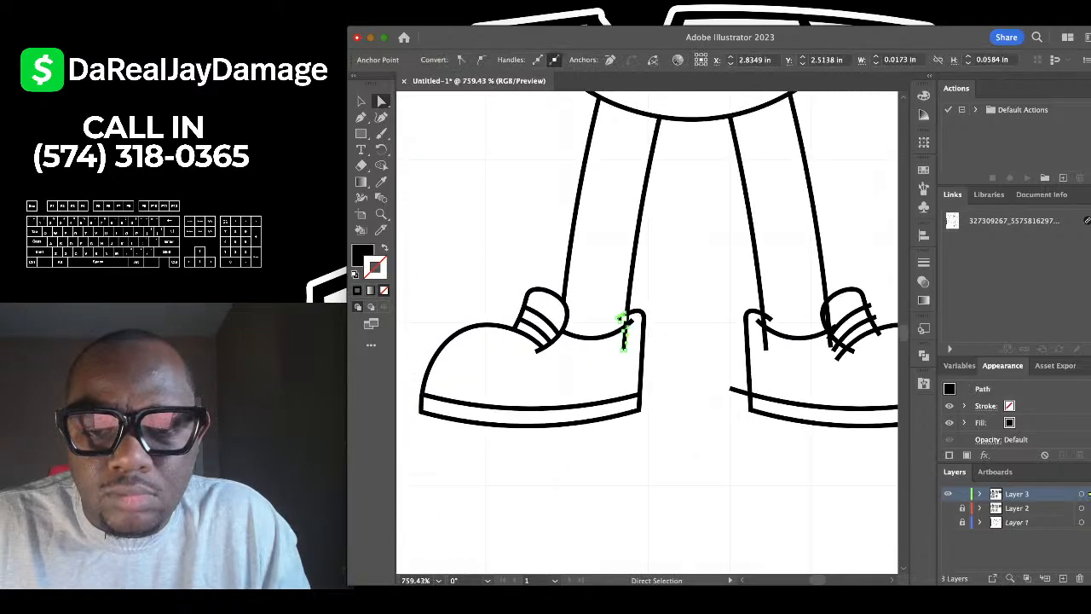
{"action": "scroll", "coordinate": [622, 314], "scroll_direction": "right", "scroll_amount": 5}
{"action": "scroll", "coordinate": [616, 307], "scroll_direction": "up", "scroll_amount": 3}
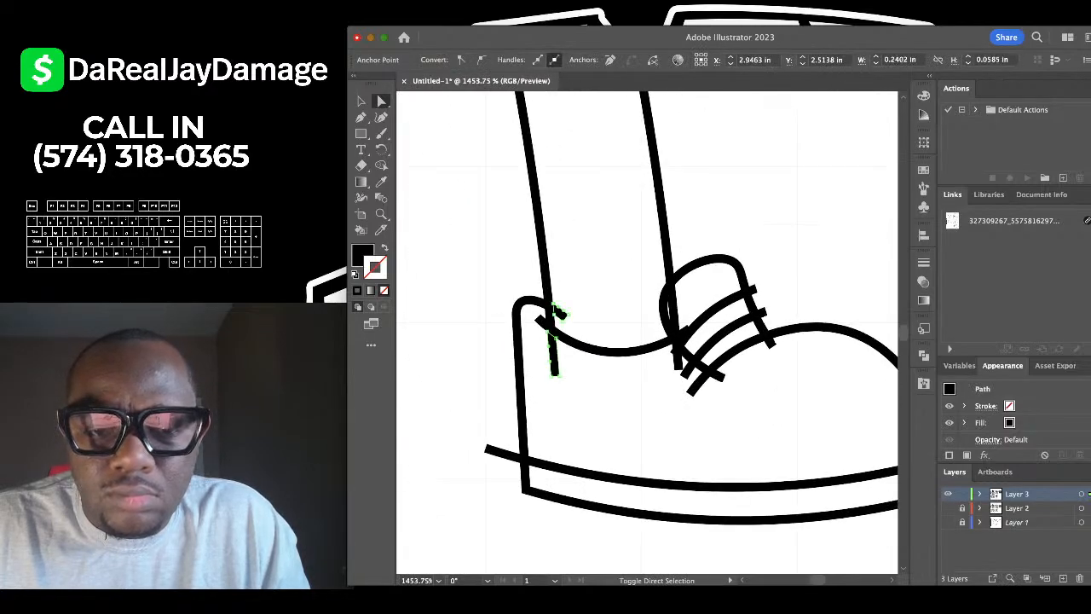
{"action": "left_click", "coordinate": [501, 452], "text": "shift"}
{"action": "scroll", "coordinate": [497, 451], "scroll_direction": "down", "scroll_amount": 3}
{"action": "scroll", "coordinate": [494, 451], "scroll_direction": "right", "scroll_amount": 4}
{"action": "scroll", "coordinate": [492, 450], "scroll_direction": "up", "scroll_amount": 3}
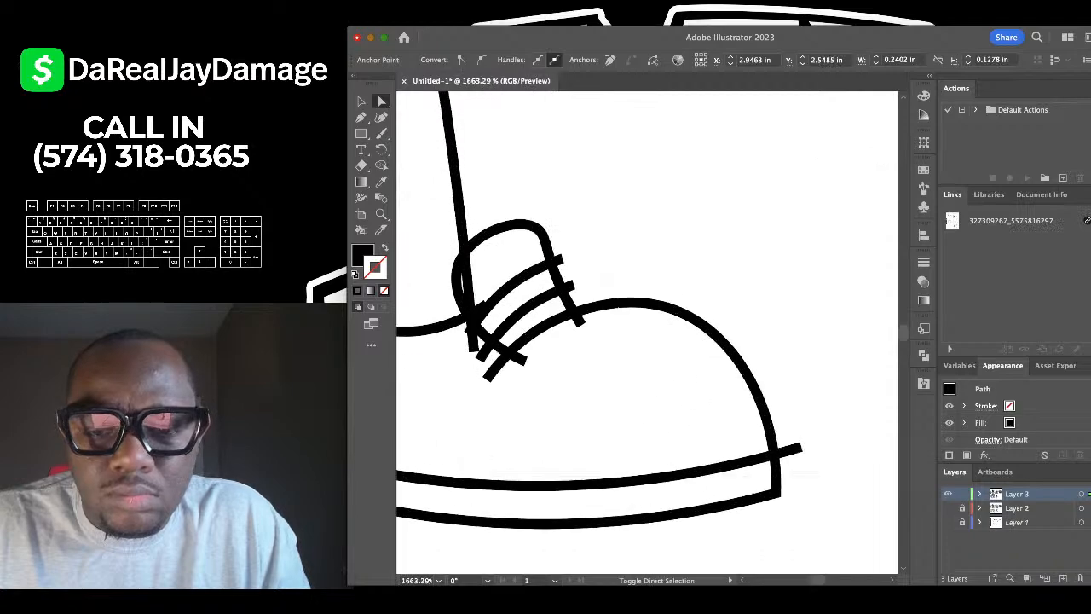
{"action": "scroll", "coordinate": [507, 356], "scroll_direction": "up", "scroll_amount": 2}
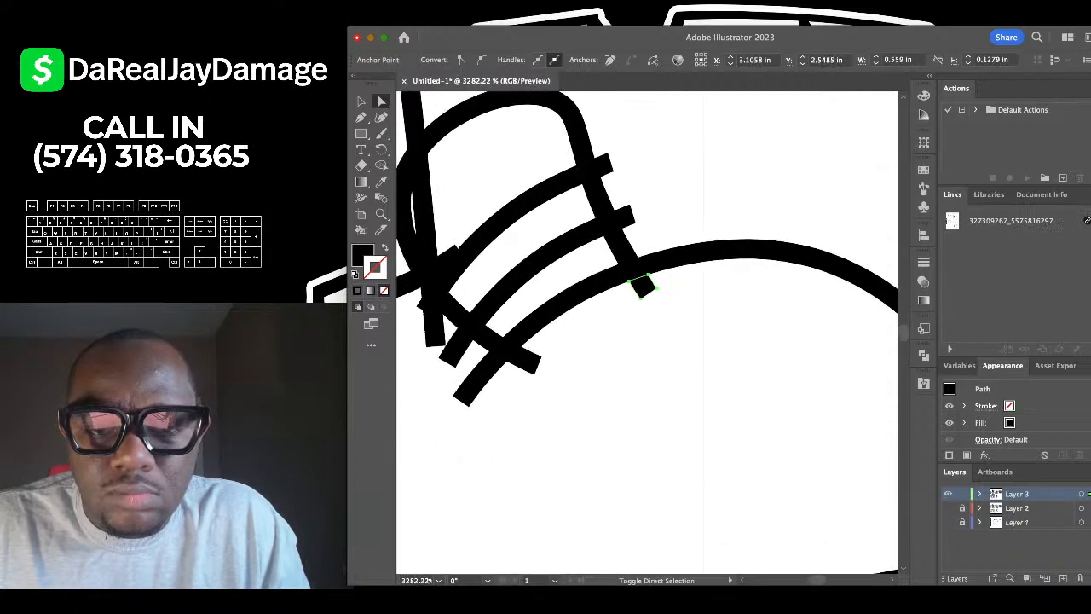
{"action": "left_click", "coordinate": [606, 164], "text": "shift"}
{"action": "scroll", "coordinate": [597, 172], "scroll_direction": "left", "scroll_amount": 4}
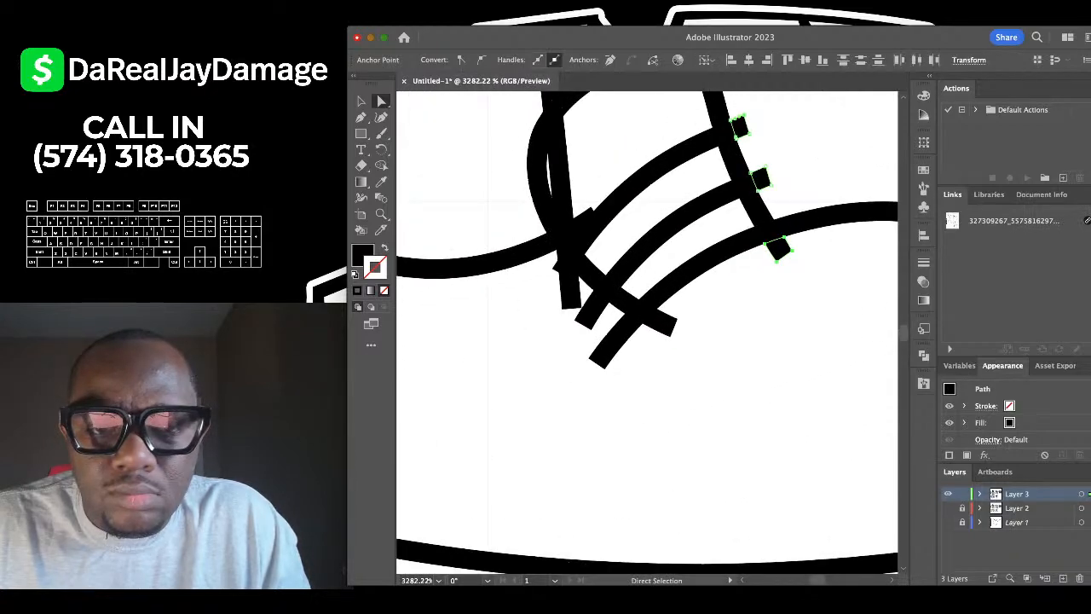
{"action": "scroll", "coordinate": [569, 181], "scroll_direction": "up", "scroll_amount": 2}
{"action": "left_click", "coordinate": [560, 182], "text": "shift"}
{"action": "scroll", "coordinate": [547, 182], "scroll_direction": "up", "scroll_amount": 2}
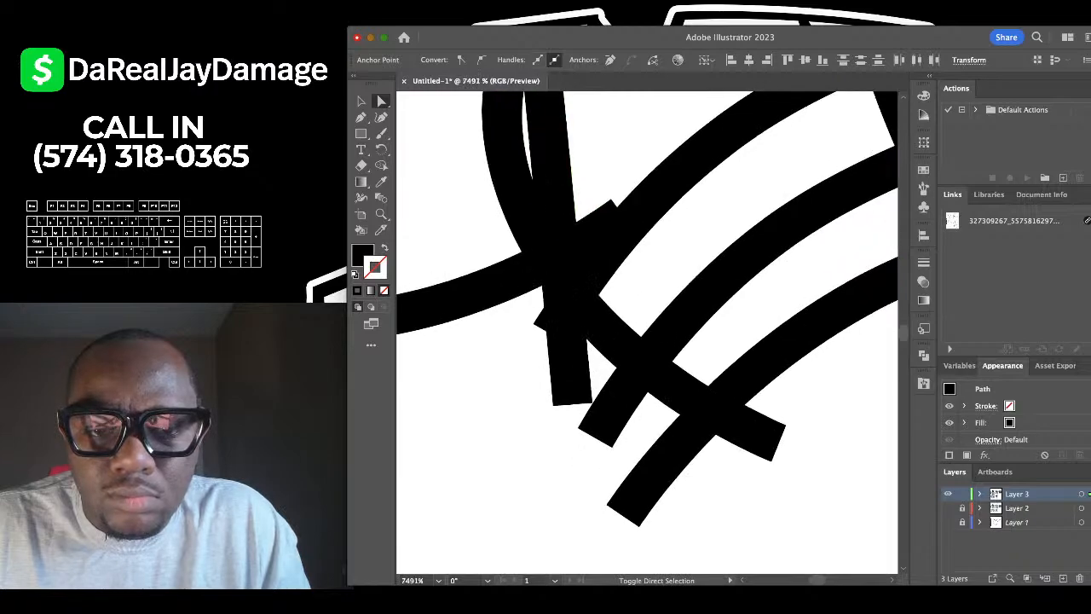
{"action": "left_click", "coordinate": [551, 363], "text": "shift"}
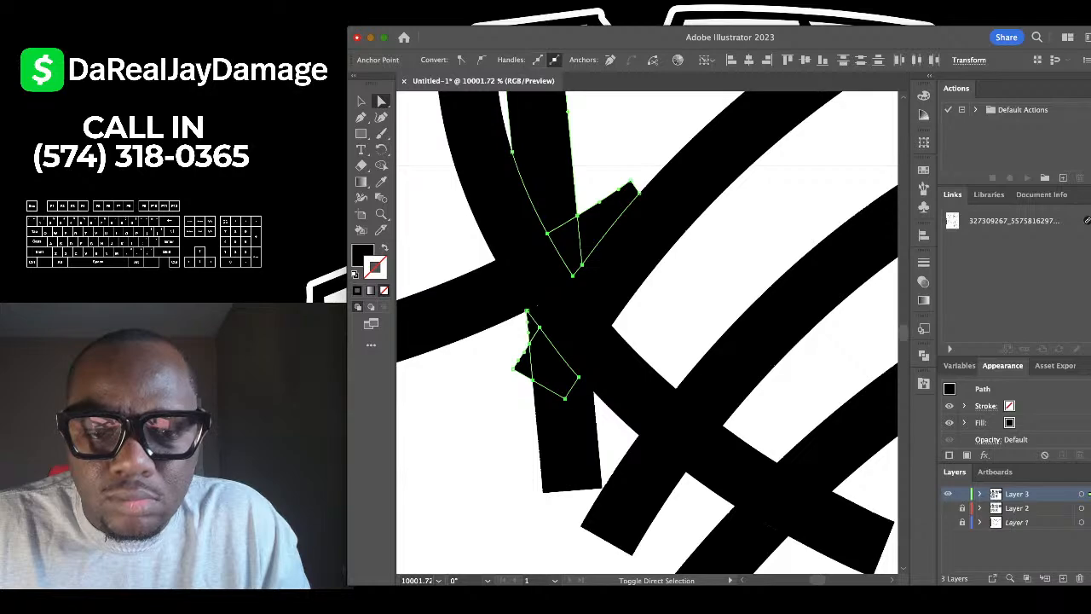
{"action": "left_click", "coordinate": [567, 442], "text": "shift"}
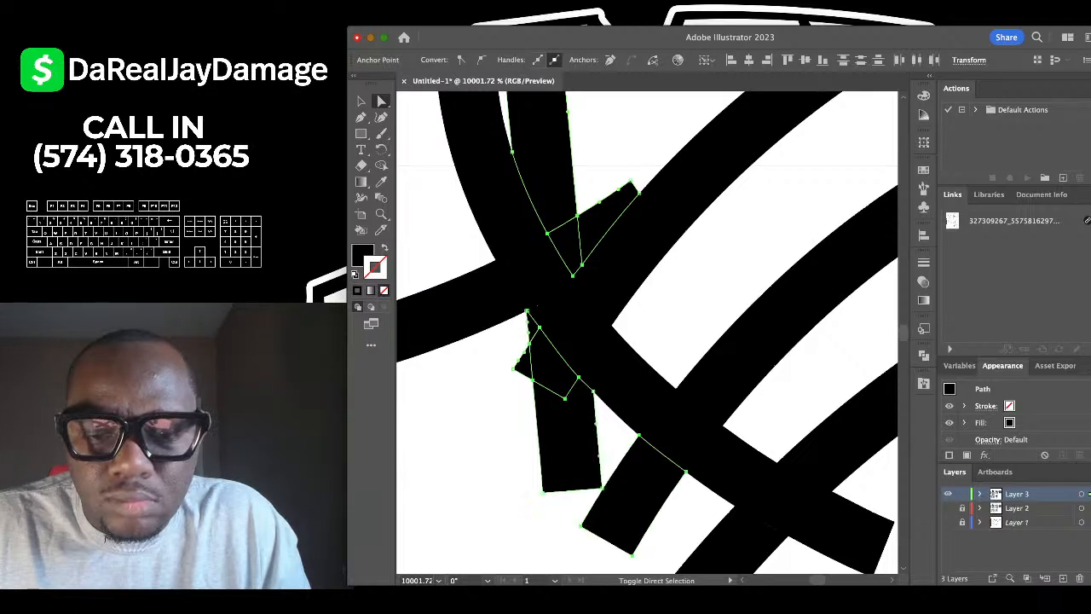
{"action": "key", "text": "BackSpace"}
{"action": "scroll", "coordinate": [647, 332], "scroll_direction": "down", "scroll_amount": 10}
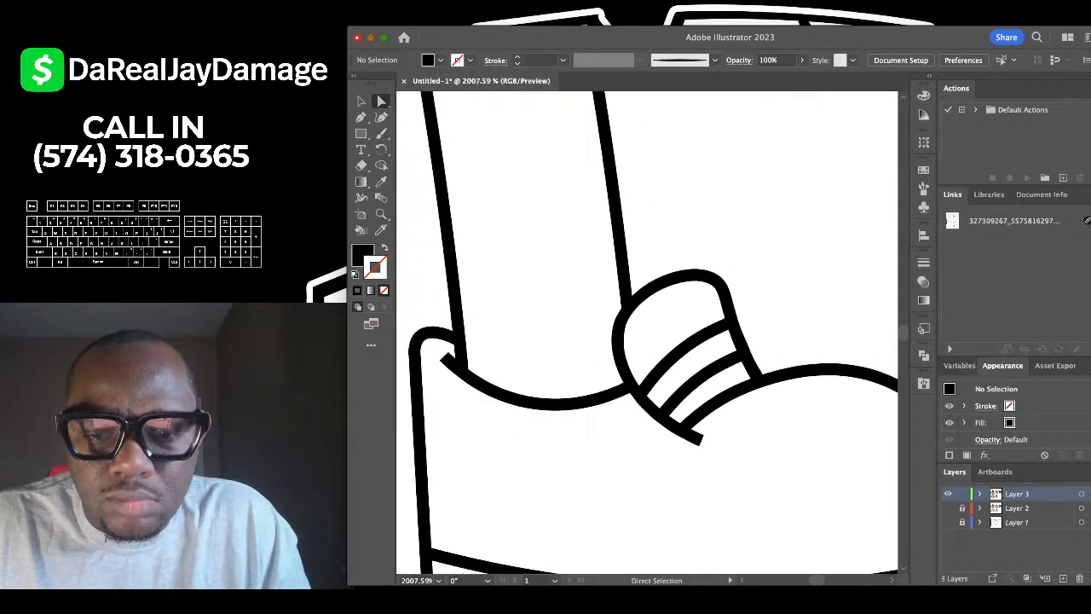
Delete the inner corner pieces of the sun's short rays that overlap its long rays, all around the sun.
{"action": "scroll", "coordinate": [731, 341], "scroll_direction": "down", "scroll_amount": 6}
{"action": "scroll", "coordinate": [731, 341], "scroll_direction": "up", "scroll_amount": 2}
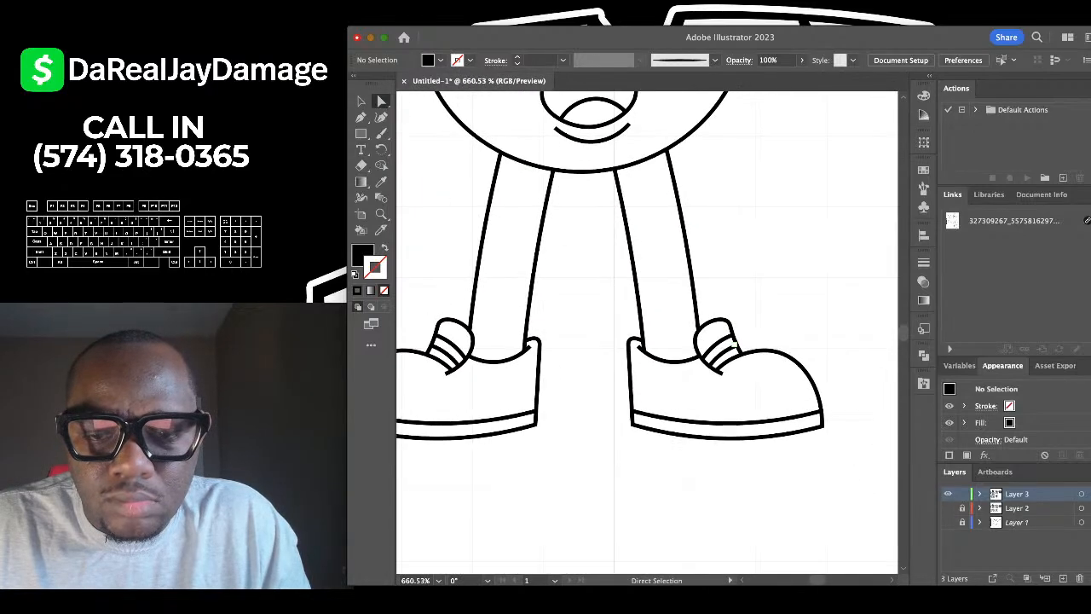
{"action": "scroll", "coordinate": [731, 341], "scroll_direction": "down", "scroll_amount": 2}
{"action": "scroll", "coordinate": [730, 343], "scroll_direction": "down", "scroll_amount": 4}
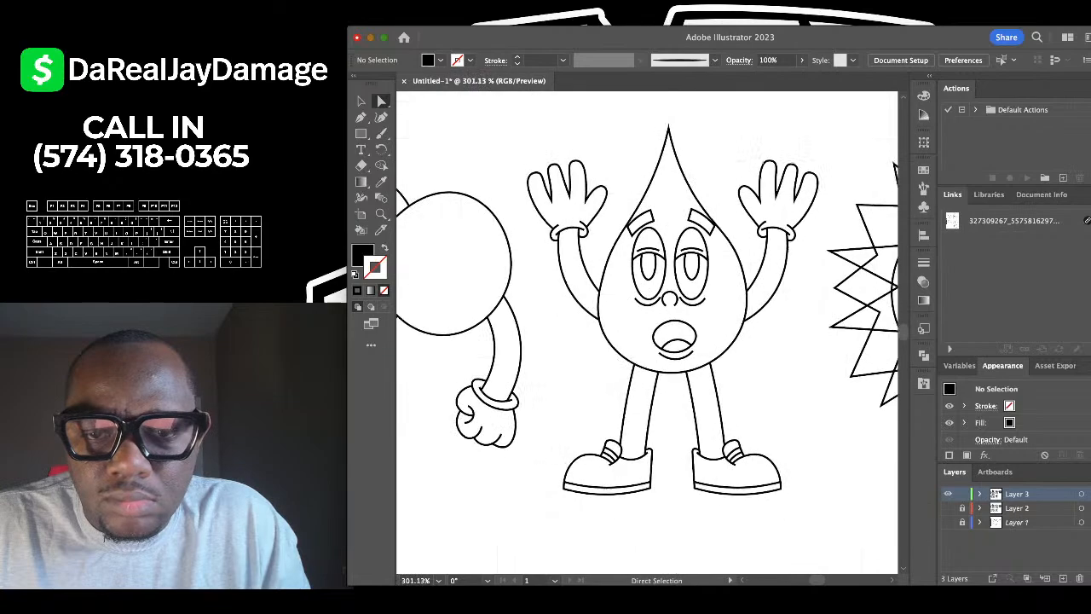
{"action": "scroll", "coordinate": [704, 335], "scroll_direction": "right", "scroll_amount": 4}
{"action": "scroll", "coordinate": [704, 334], "scroll_direction": "up", "scroll_amount": 1}
{"action": "scroll", "coordinate": [704, 334], "scroll_direction": "down", "scroll_amount": 3}
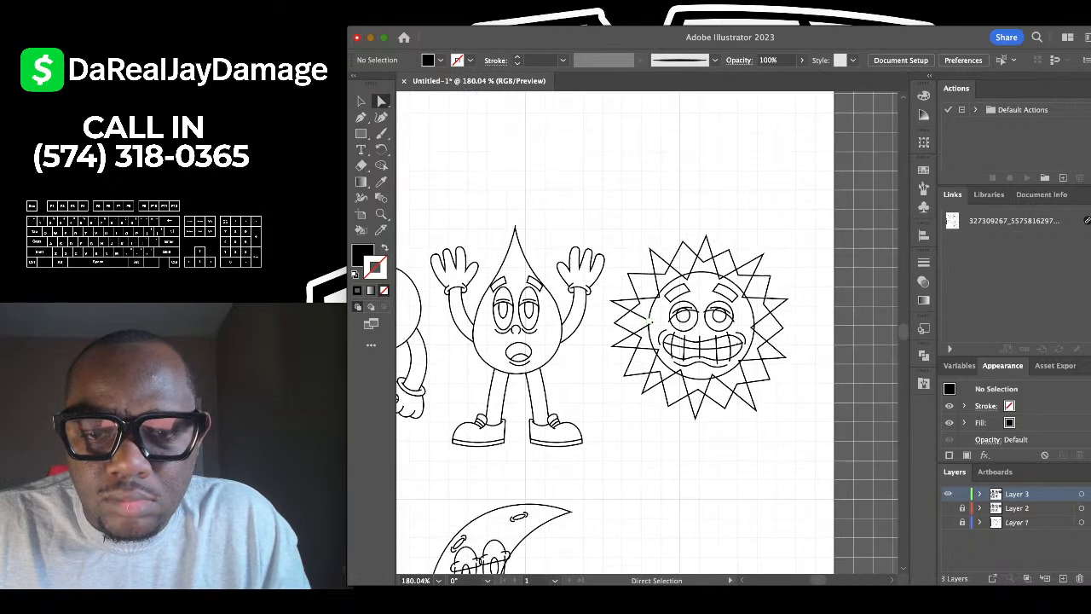
{"action": "scroll", "coordinate": [704, 334], "scroll_direction": "up", "scroll_amount": 4}
{"action": "scroll", "coordinate": [682, 332], "scroll_direction": "down", "scroll_amount": 1}
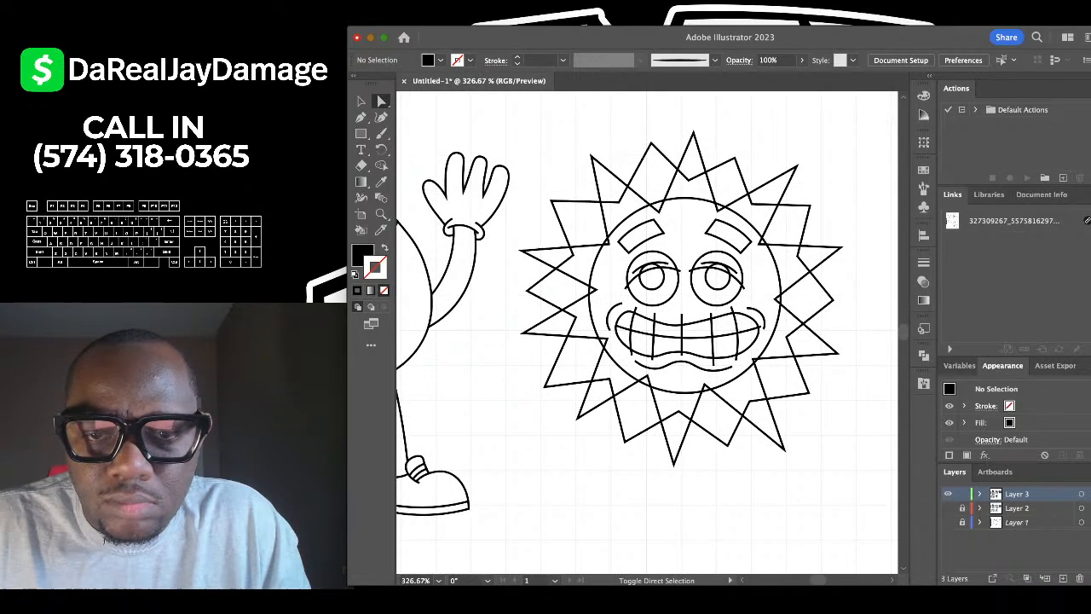
{"action": "left_click", "coordinate": [690, 178]}
{"action": "left_click", "coordinate": [619, 201], "text": "shift"}
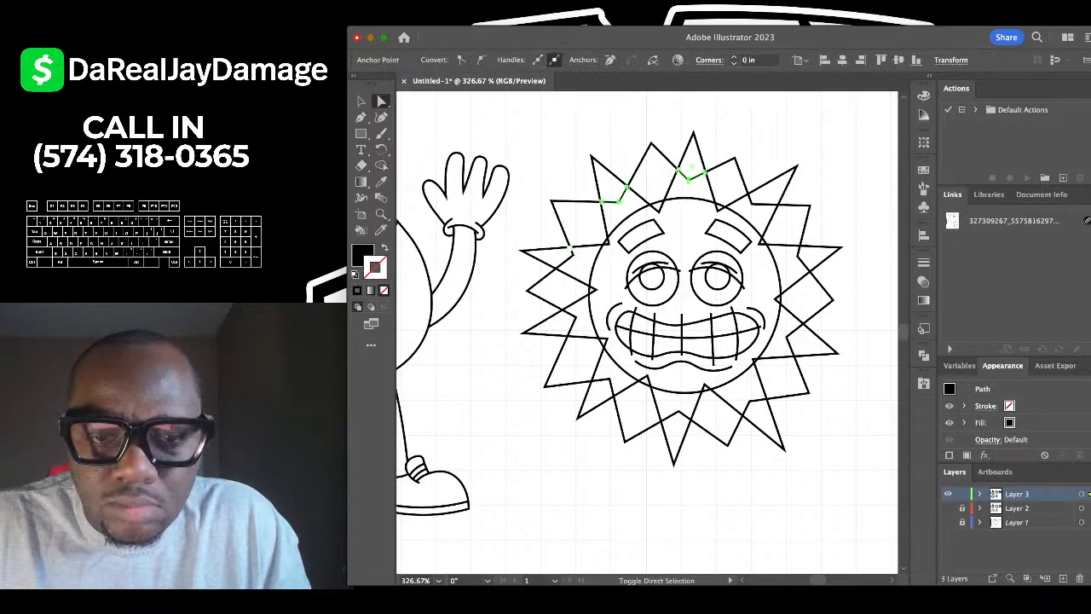
{"action": "left_click", "coordinate": [570, 250], "text": "shift"}
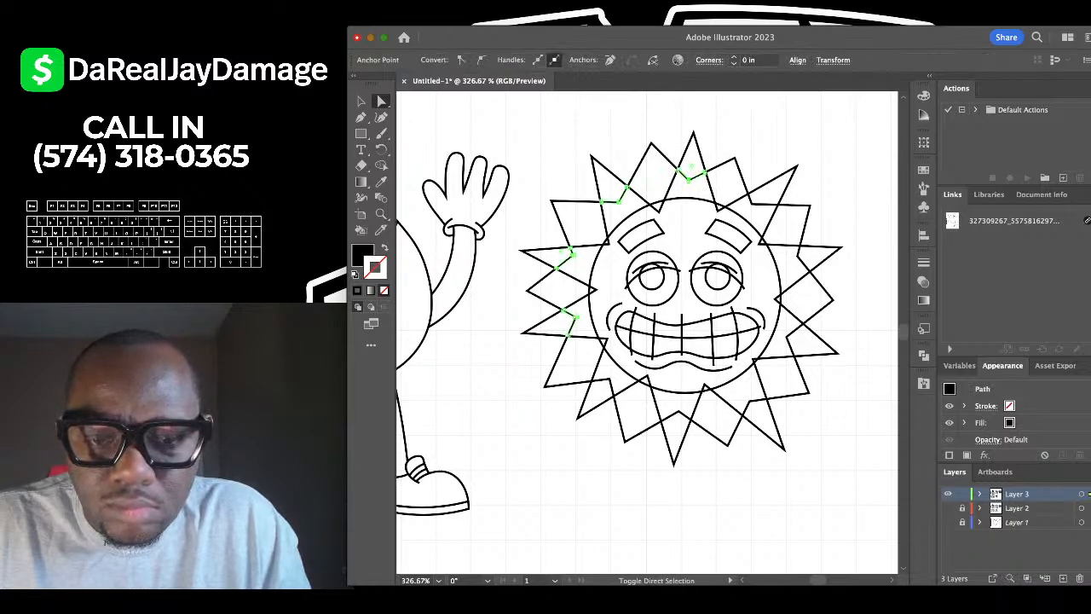
{"action": "left_click", "coordinate": [677, 412], "text": "shift"}
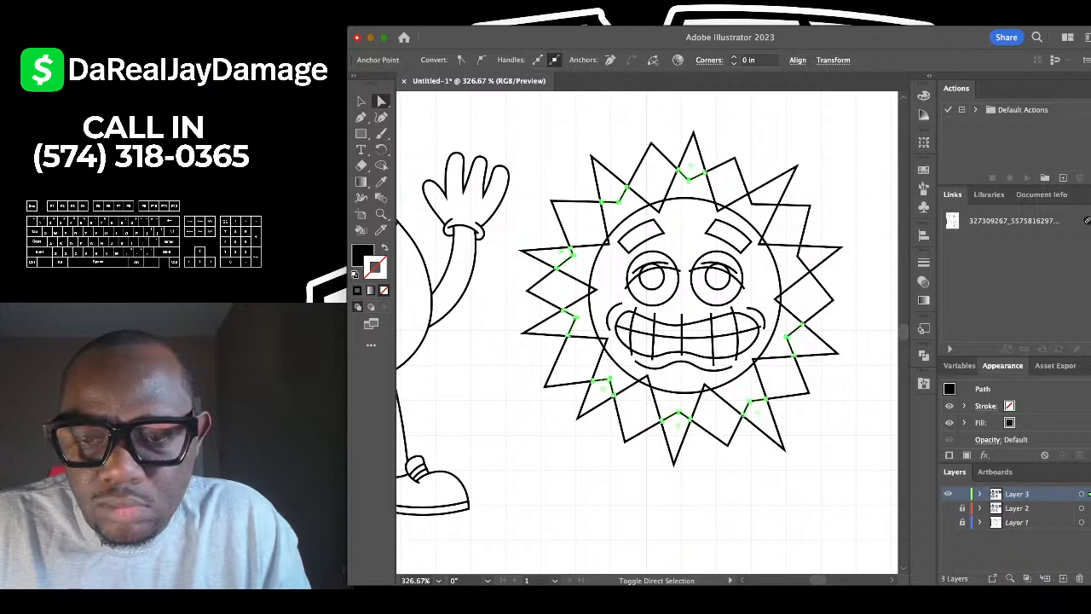
{"action": "left_click", "coordinate": [798, 256], "text": "shift"}
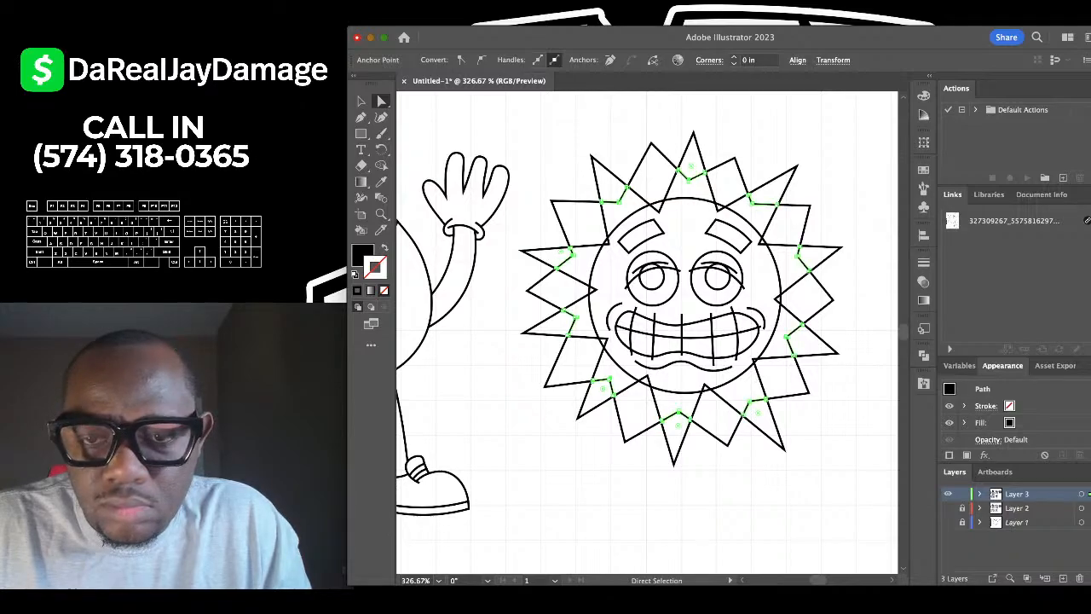
{"action": "key", "text": "BackSpace"}
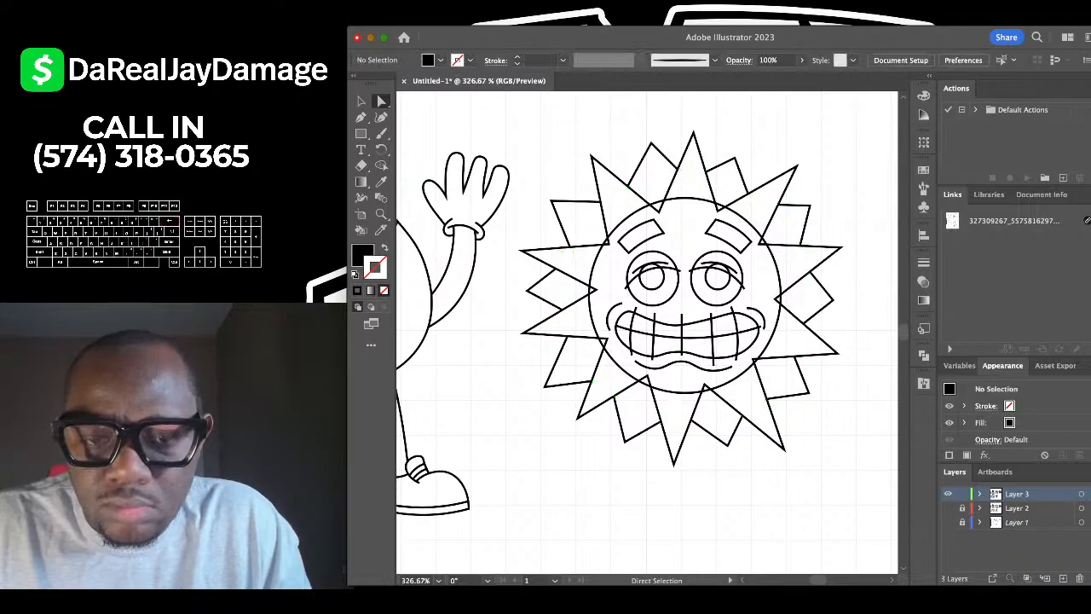
Delete the inner corners of the sun's long rays that overlap the face circle, all around the face.
{"action": "scroll", "coordinate": [610, 335], "scroll_direction": "up", "scroll_amount": 4}
{"action": "left_click", "coordinate": [684, 130]}
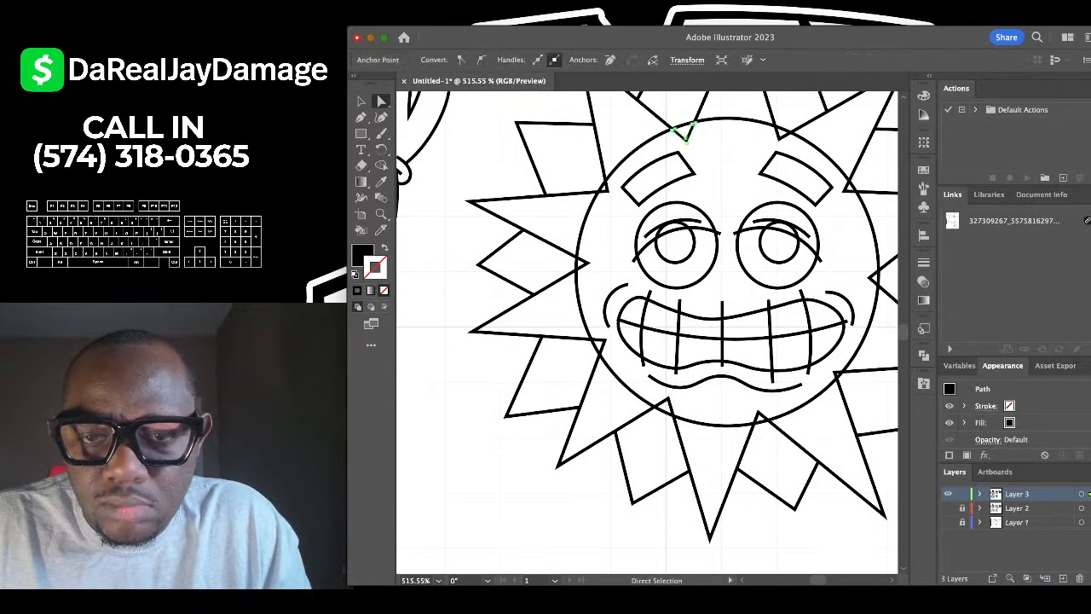
{"action": "left_click", "coordinate": [778, 130], "text": "shift"}
{"action": "left_click", "coordinate": [848, 186], "text": "shift"}
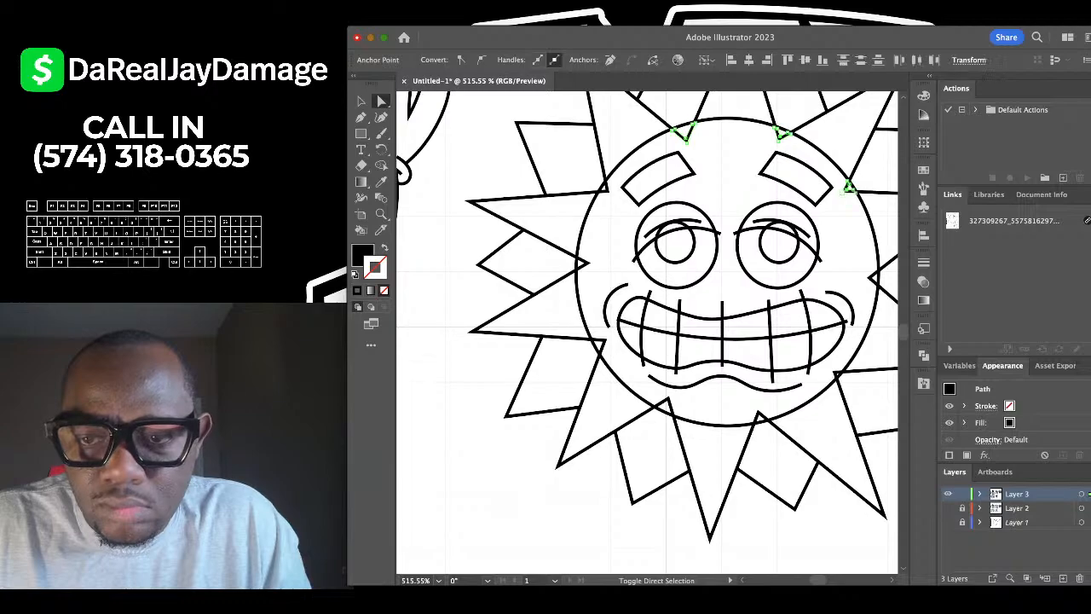
{"action": "left_click", "coordinate": [874, 278], "text": "shift"}
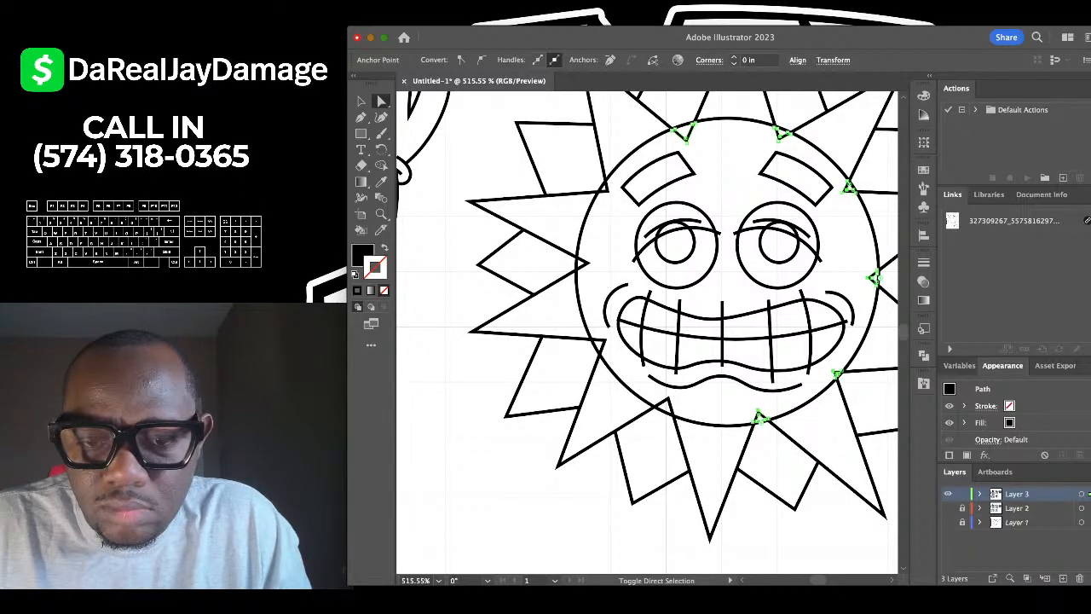
{"action": "left_click", "coordinate": [600, 344], "text": "shift"}
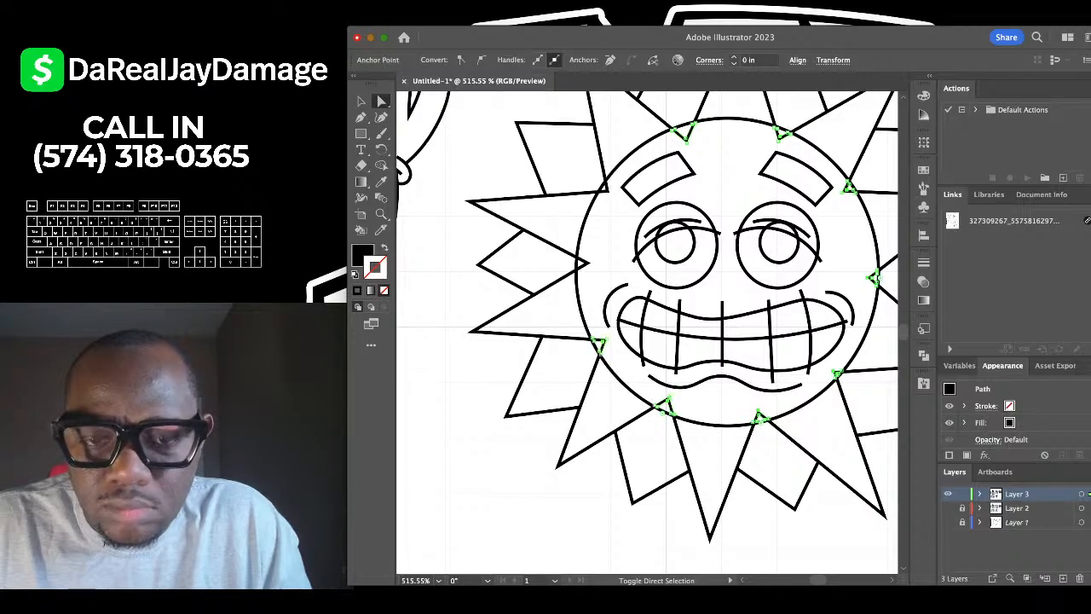
{"action": "left_click", "coordinate": [607, 188], "text": "shift"}
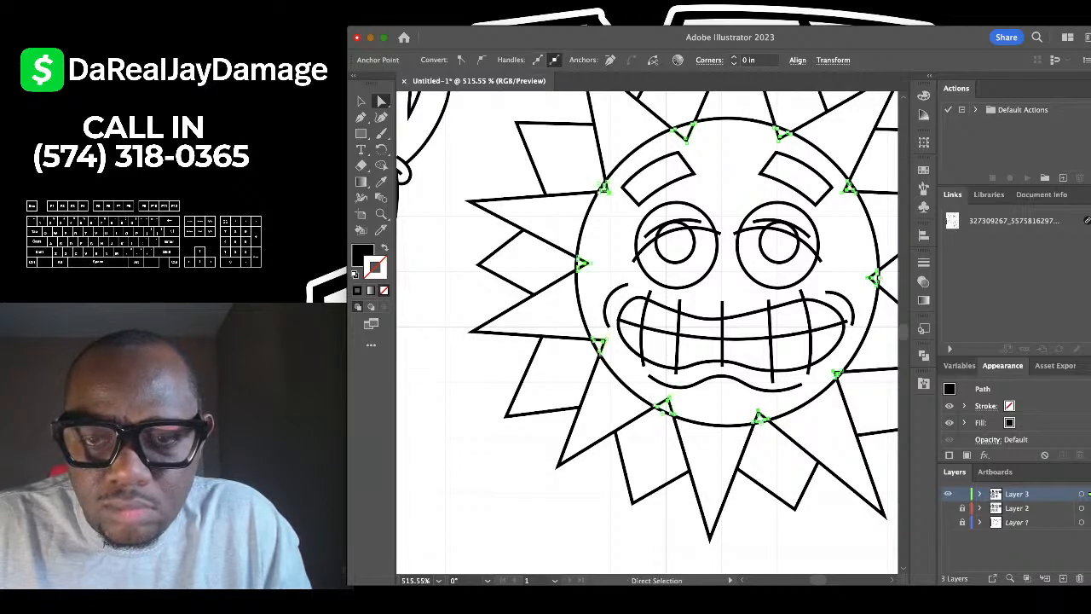
{"action": "key", "text": "Delete"}
Delete the iris arcs above the eyelid lines and the eyelid line ends overshooting the outlines of both sun eyes.
{"action": "scroll", "coordinate": [610, 190], "scroll_direction": "down", "scroll_amount": 3}
{"action": "scroll", "coordinate": [669, 233], "scroll_direction": "up", "scroll_amount": 12}
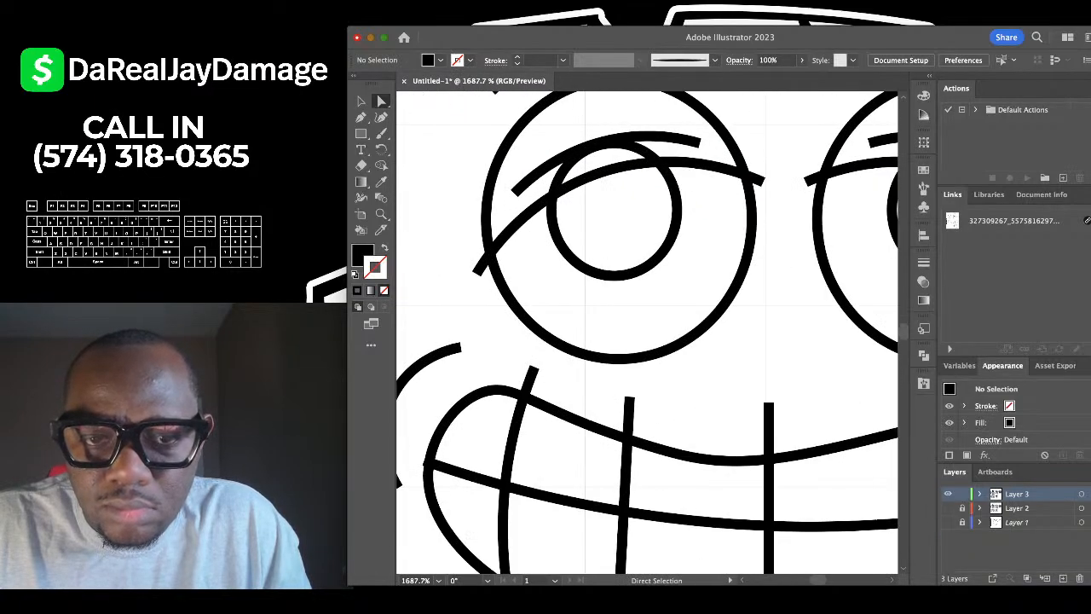
{"action": "left_click", "coordinate": [642, 151]}
{"action": "left_click", "coordinate": [481, 265], "text": "shift"}
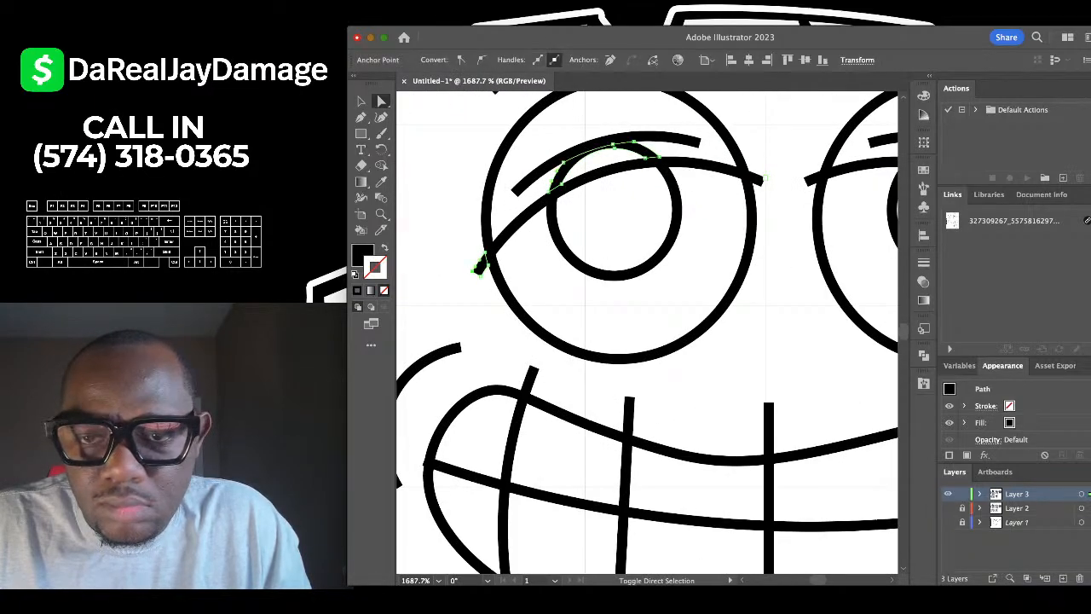
{"action": "left_click", "coordinate": [758, 179], "text": "shift"}
{"action": "left_click", "coordinate": [813, 179], "text": "shift"}
{"action": "scroll", "coordinate": [812, 179], "scroll_direction": "right", "scroll_amount": 8}
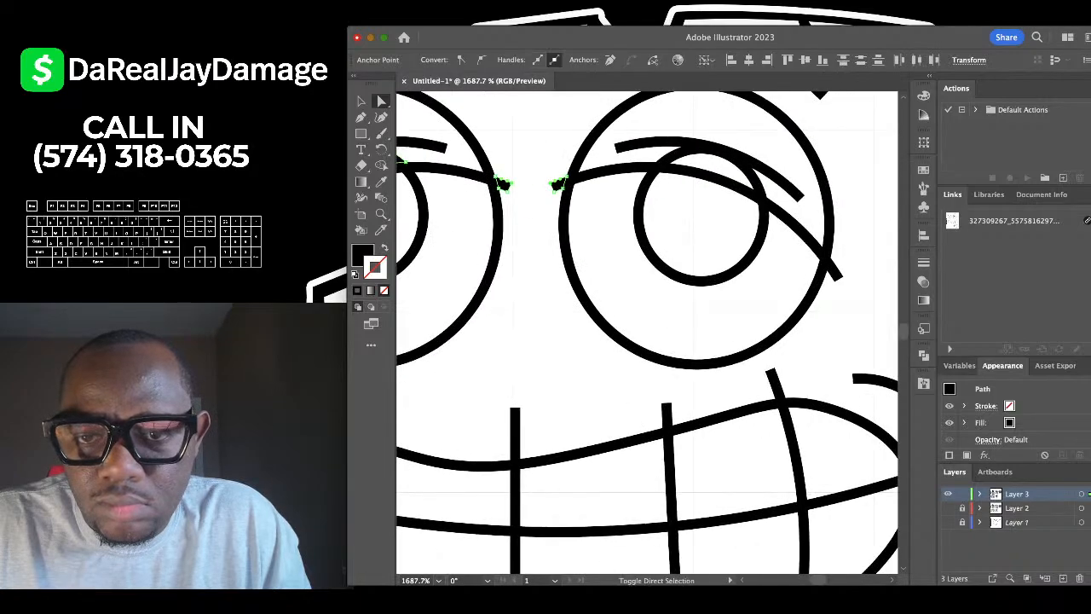
{"action": "left_click", "coordinate": [725, 155], "text": "shift"}
{"action": "key", "text": "Delete"}
{"action": "key", "text": "Delete"}
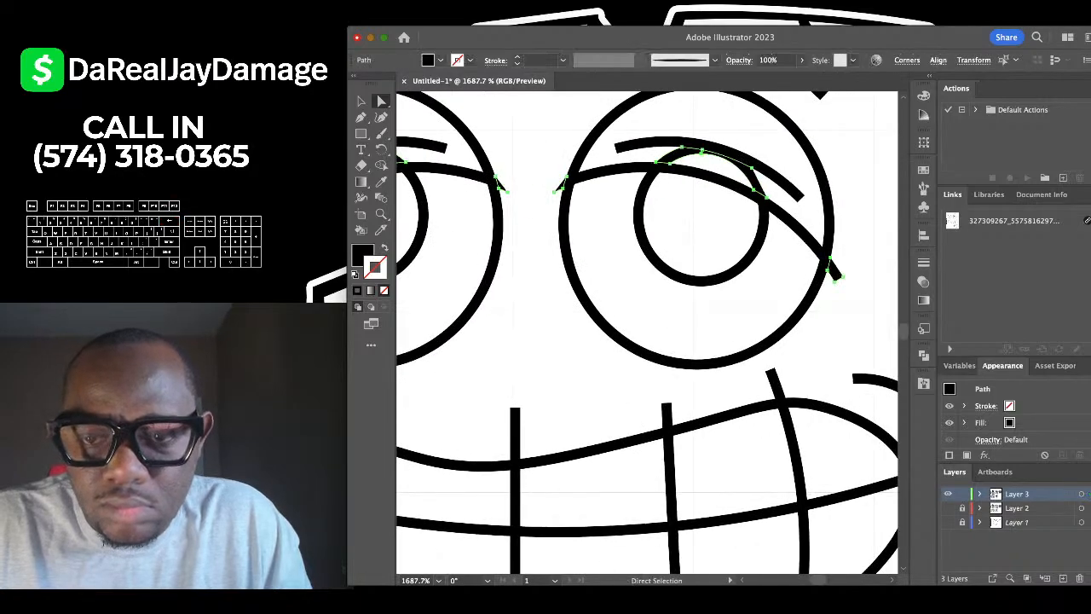
Delete the tooth line ends overshooting the top and bottom of the sun's mouth, plus the horizontal line's end past the mouth corner.
{"action": "scroll", "coordinate": [838, 270], "scroll_direction": "down", "scroll_amount": 5}
{"action": "scroll", "coordinate": [839, 271], "scroll_direction": "down", "scroll_amount": 5}
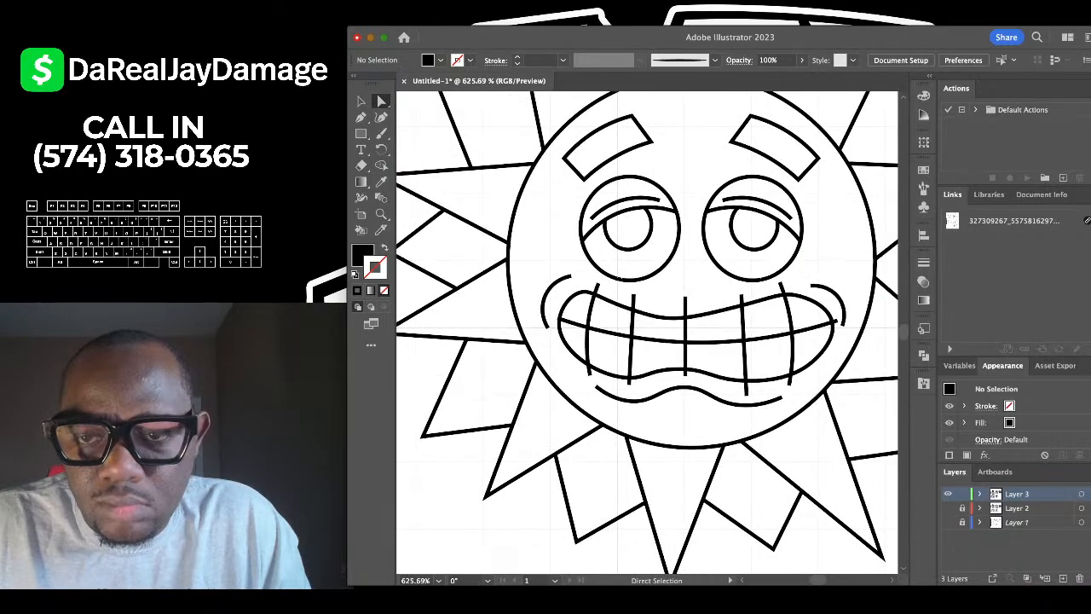
{"action": "scroll", "coordinate": [721, 313], "scroll_direction": "up", "scroll_amount": 5}
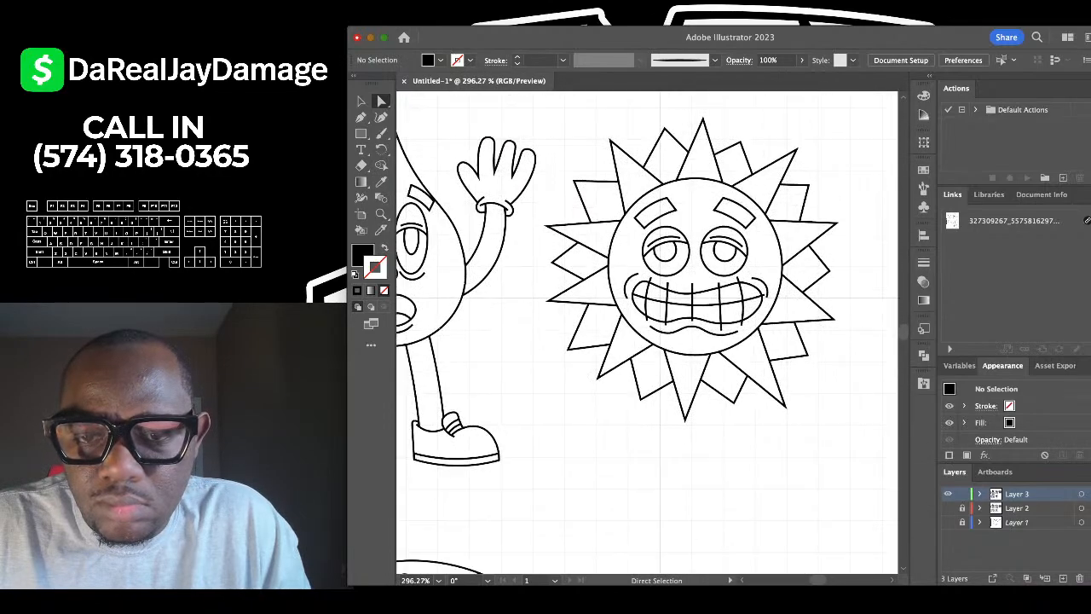
{"action": "left_click", "coordinate": [563, 273]}
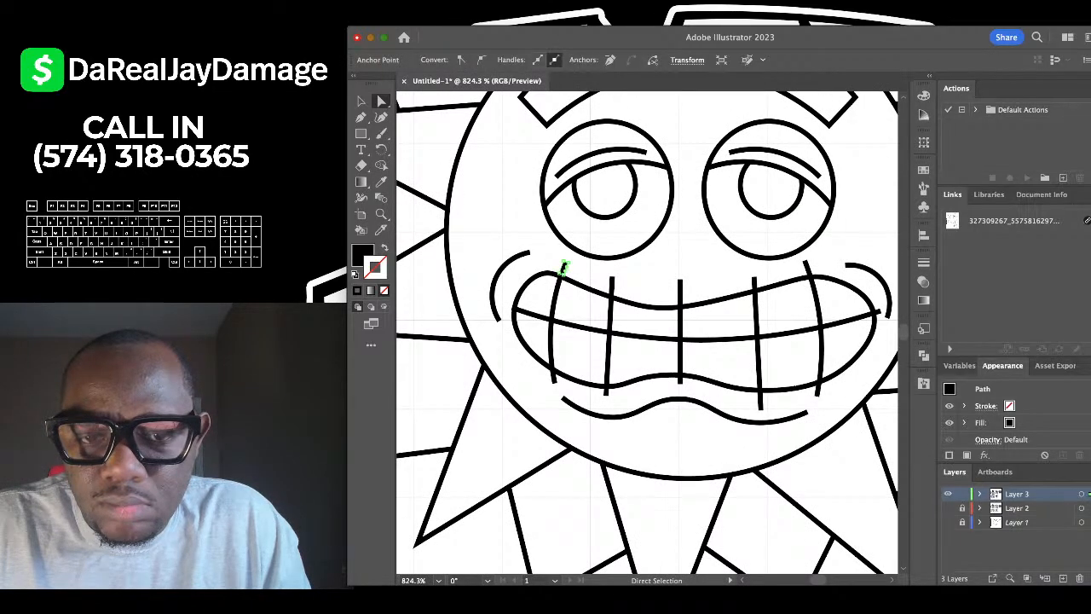
{"action": "left_click", "coordinate": [611, 283], "text": "shift"}
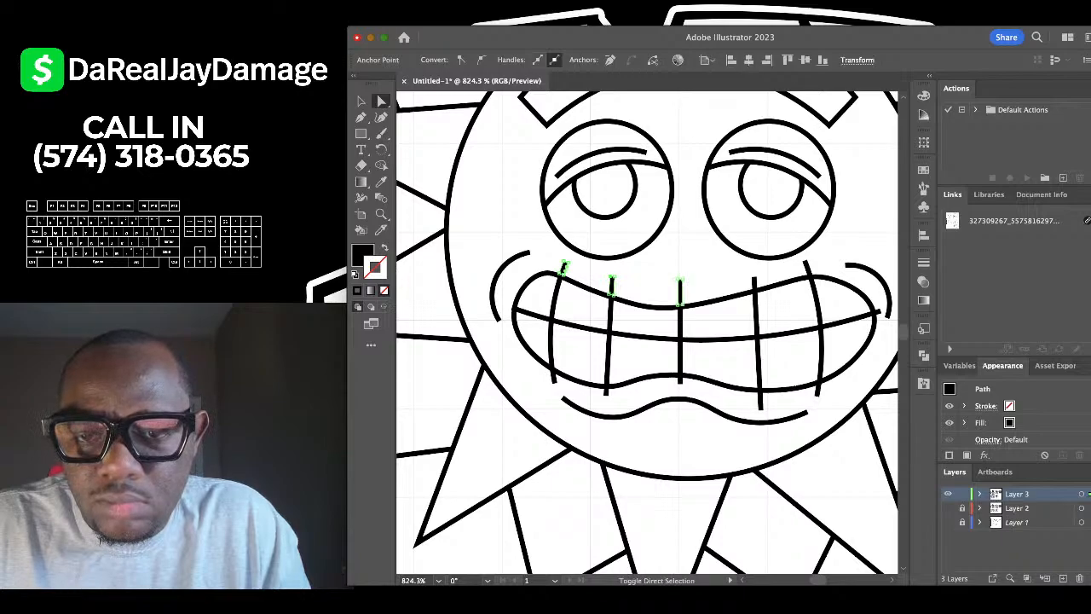
{"action": "left_click", "coordinate": [754, 282], "text": "shift"}
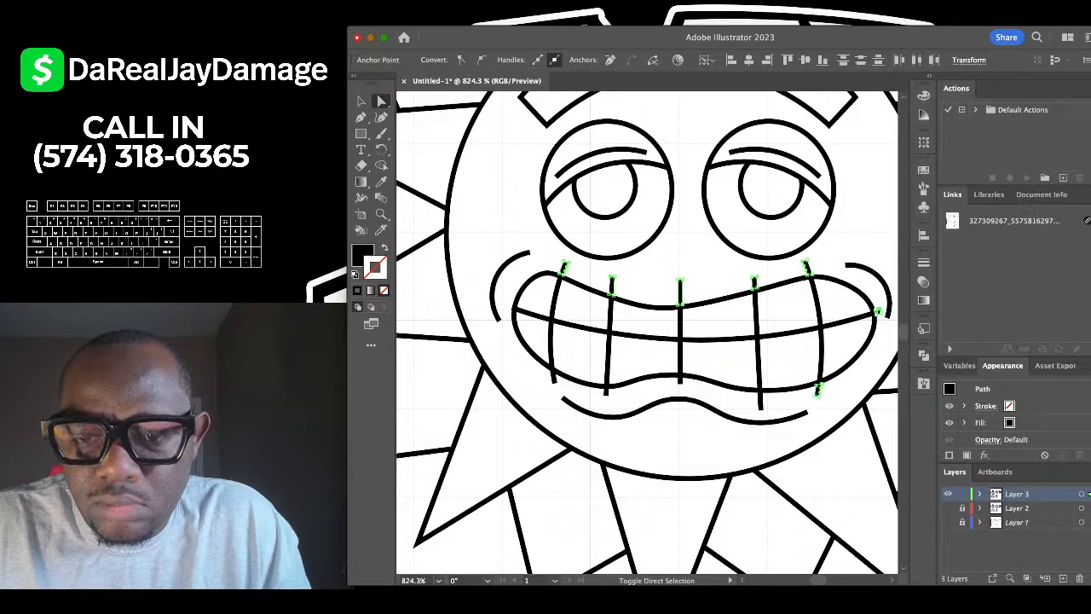
{"action": "scroll", "coordinate": [691, 395], "scroll_direction": "up", "scroll_amount": 3}
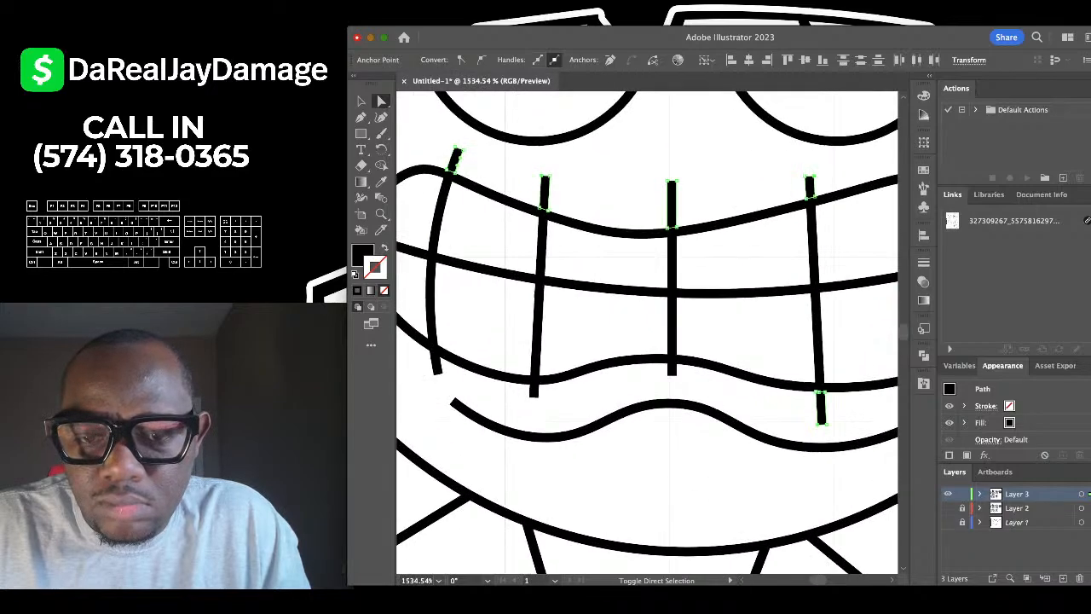
{"action": "left_click", "coordinate": [673, 370], "text": "shift"}
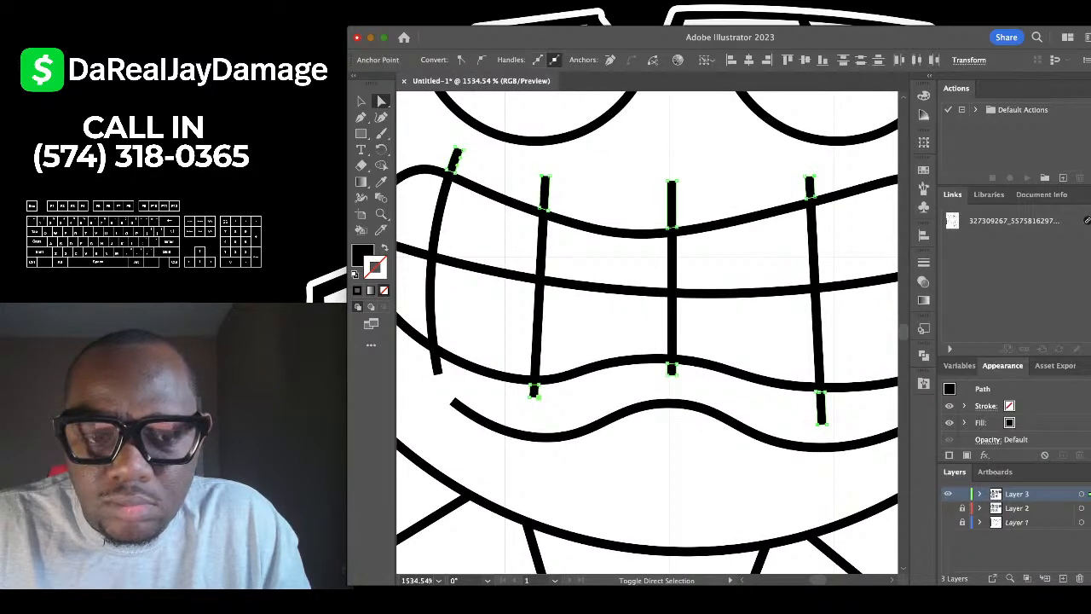
{"action": "key", "text": "Delete"}
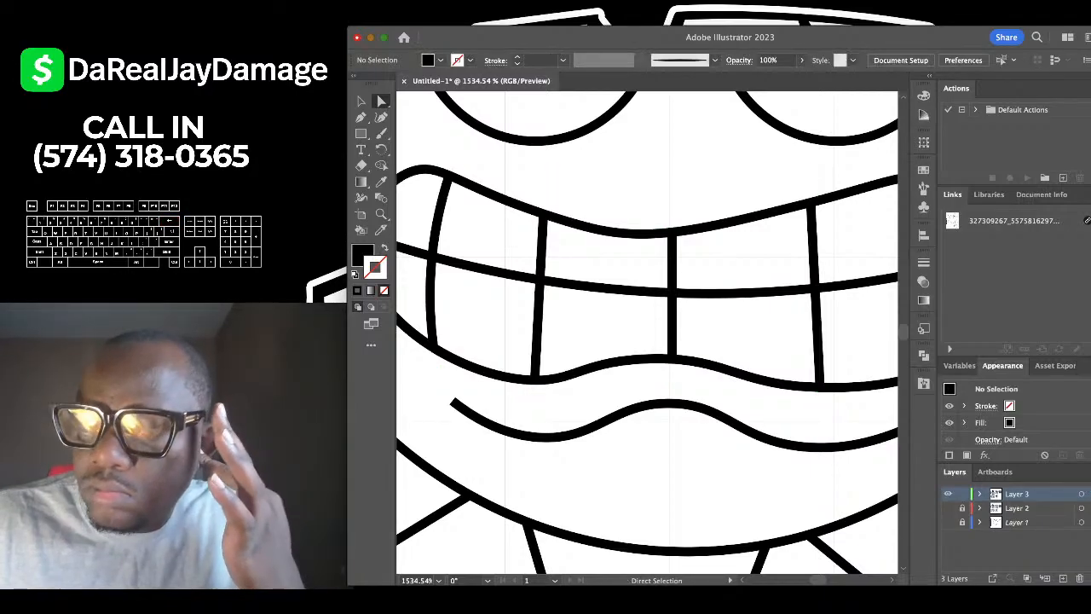
Delete the overlapping bowl and stem lines inside the letter "a" of the Weather lettering.
{"action": "scroll", "coordinate": [503, 460], "scroll_direction": "down", "scroll_amount": 7}
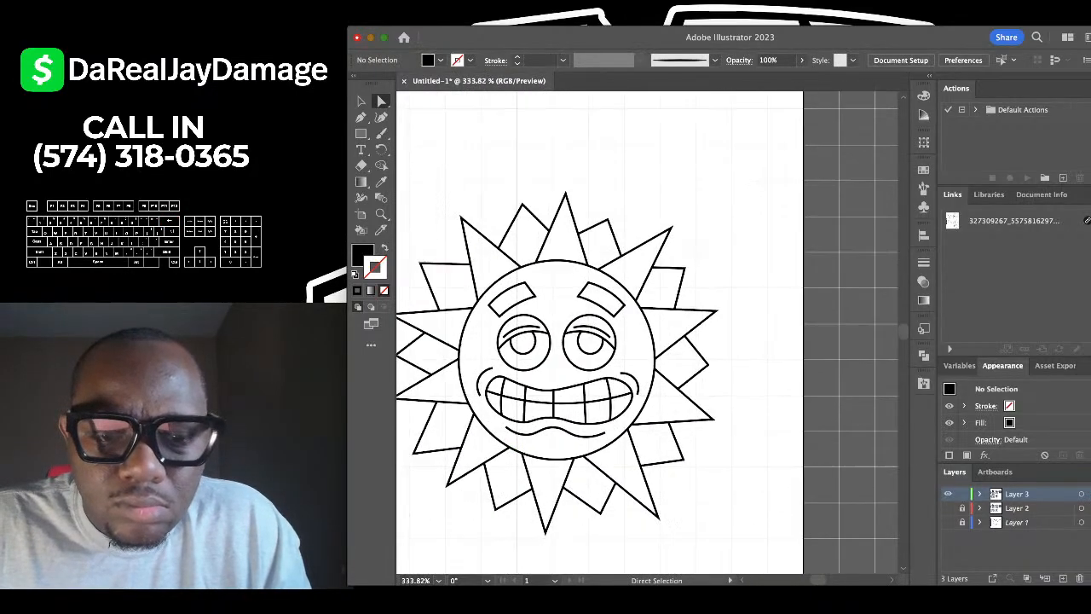
{"action": "scroll", "coordinate": [569, 372], "scroll_direction": "down", "scroll_amount": 4}
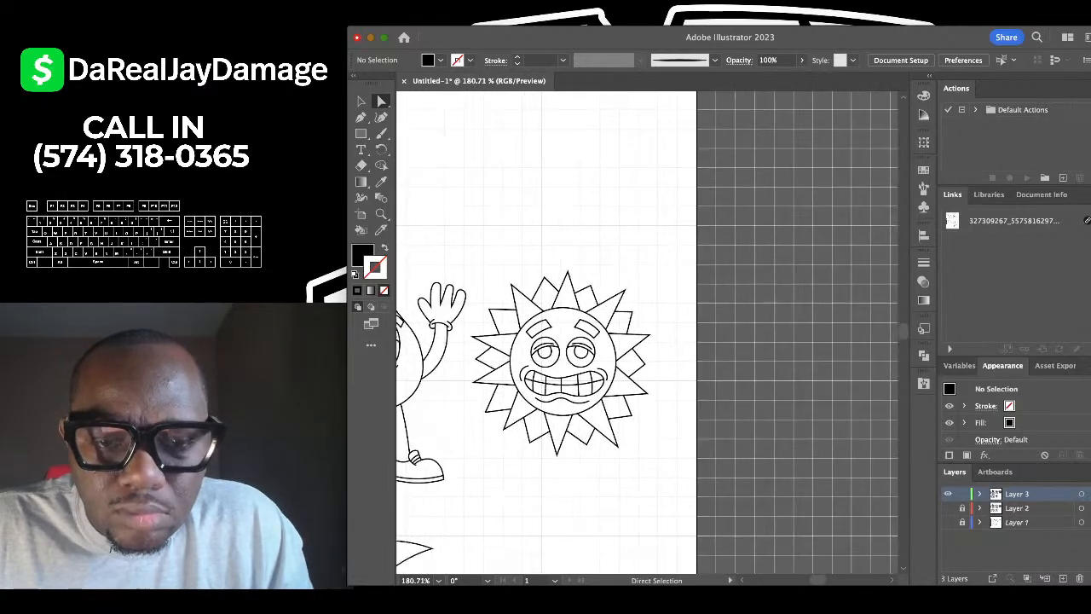
{"action": "scroll", "coordinate": [559, 383], "scroll_direction": "down", "scroll_amount": 3}
{"action": "scroll", "coordinate": [559, 384], "scroll_direction": "left", "scroll_amount": 3}
{"action": "scroll", "coordinate": [559, 384], "scroll_direction": "down", "scroll_amount": 3}
{"action": "scroll", "coordinate": [558, 384], "scroll_direction": "down", "scroll_amount": 3}
{"action": "scroll", "coordinate": [559, 383], "scroll_direction": "left", "scroll_amount": 2}
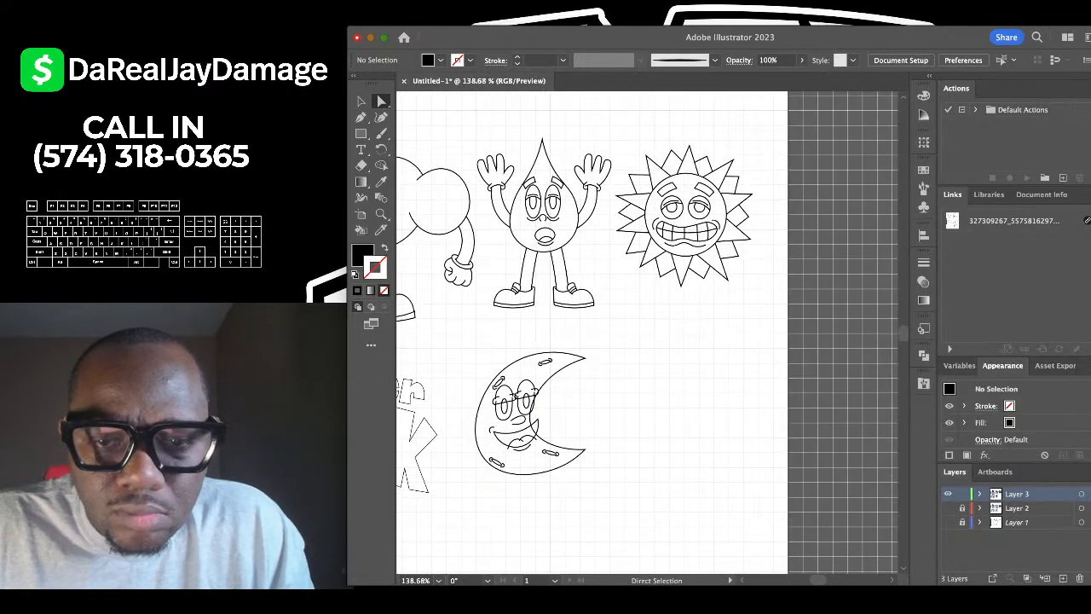
{"action": "scroll", "coordinate": [648, 332], "scroll_direction": "left", "scroll_amount": 5}
{"action": "scroll", "coordinate": [648, 332], "scroll_direction": "down", "scroll_amount": 1}
{"action": "scroll", "coordinate": [648, 333], "scroll_direction": "left", "scroll_amount": 2}
{"action": "scroll", "coordinate": [648, 332], "scroll_direction": "down", "scroll_amount": 1}
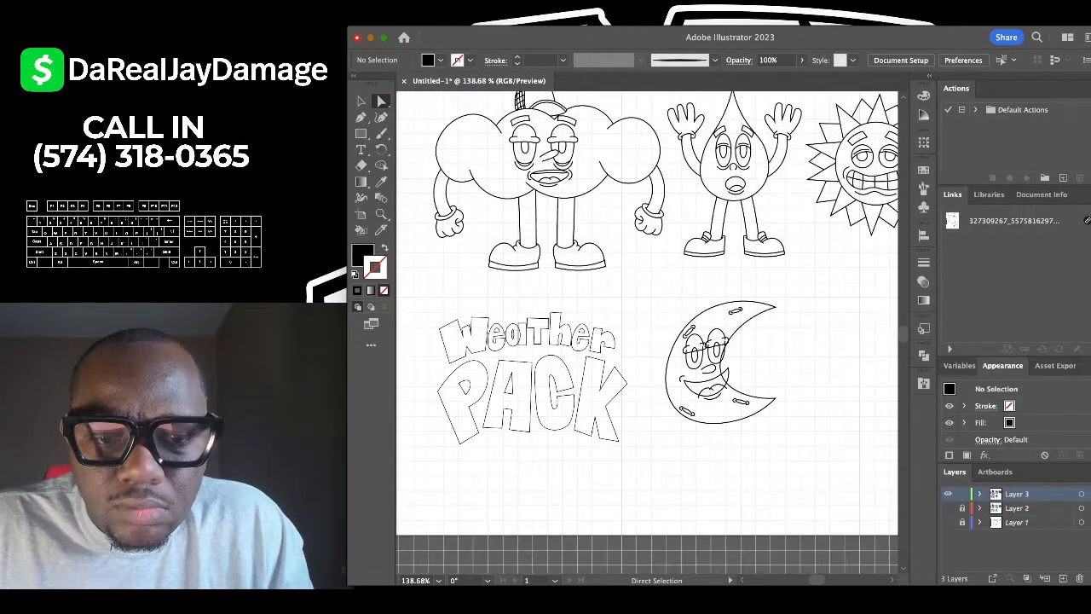
{"action": "scroll", "coordinate": [502, 360], "scroll_direction": "up", "scroll_amount": 10}
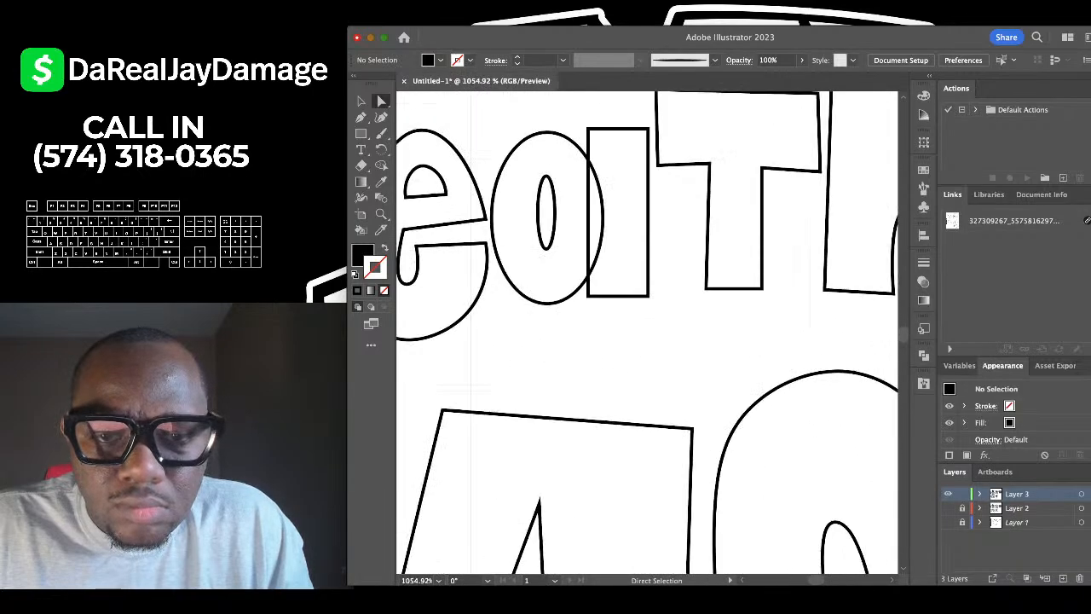
{"action": "left_click_drag", "start_coordinate": [620, 214], "coordinate": [622, 215]}
{"action": "key", "text": "Delete"}
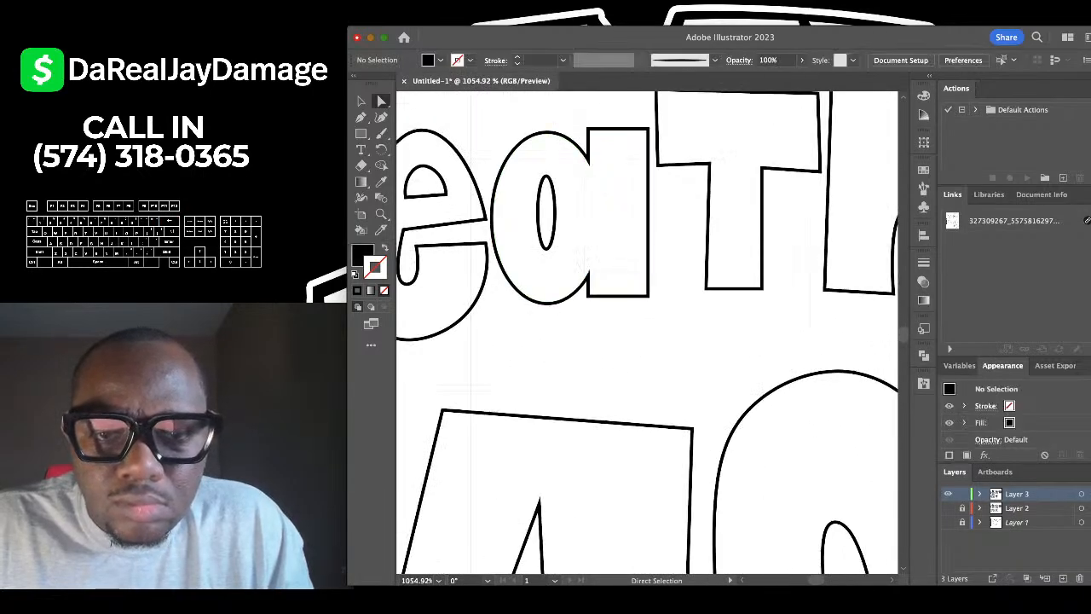
Delete the eye outline ends inside the eyelid and the iris arc above the lid line on the moon's left eye.
{"action": "scroll", "coordinate": [612, 213], "scroll_direction": "down", "scroll_amount": 5}
{"action": "scroll", "coordinate": [656, 332], "scroll_direction": "down", "scroll_amount": 3}
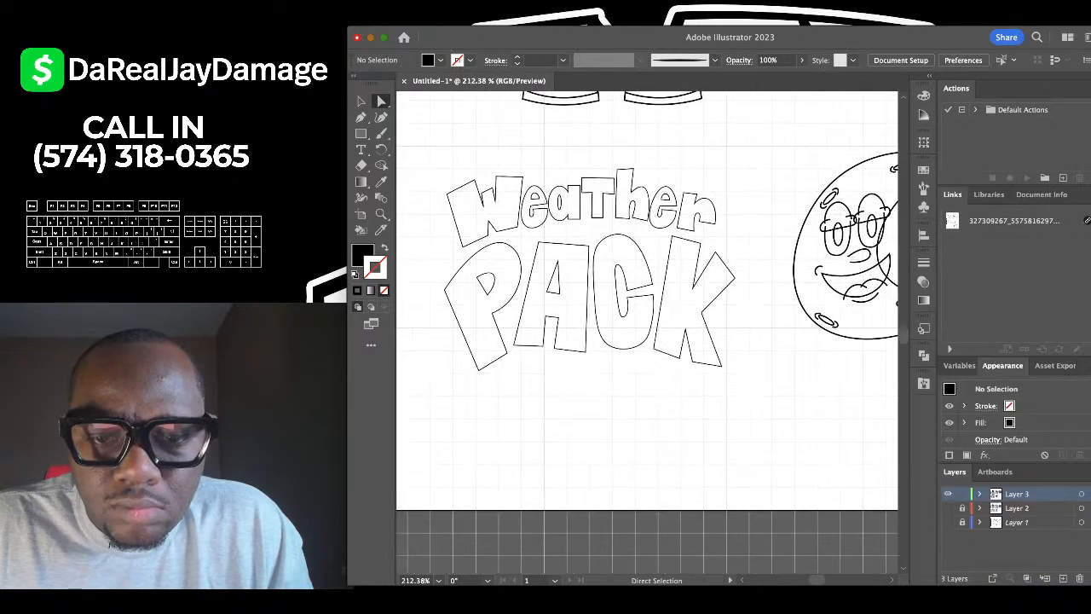
{"action": "scroll", "coordinate": [657, 333], "scroll_direction": "right", "scroll_amount": 3}
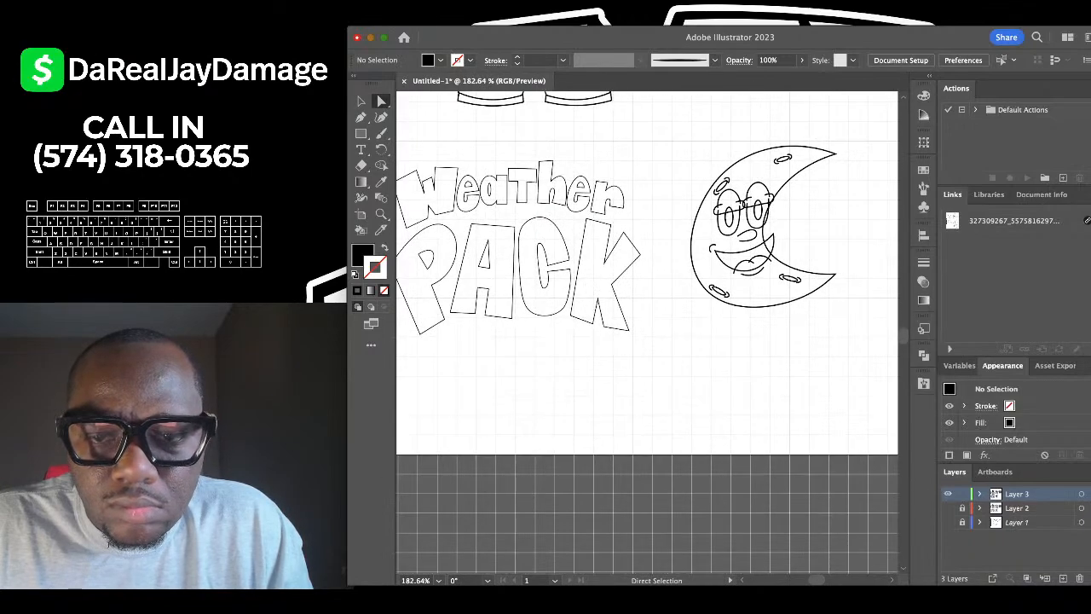
{"action": "scroll", "coordinate": [669, 228], "scroll_direction": "right", "scroll_amount": 3}
{"action": "scroll", "coordinate": [668, 228], "scroll_direction": "up", "scroll_amount": 10}
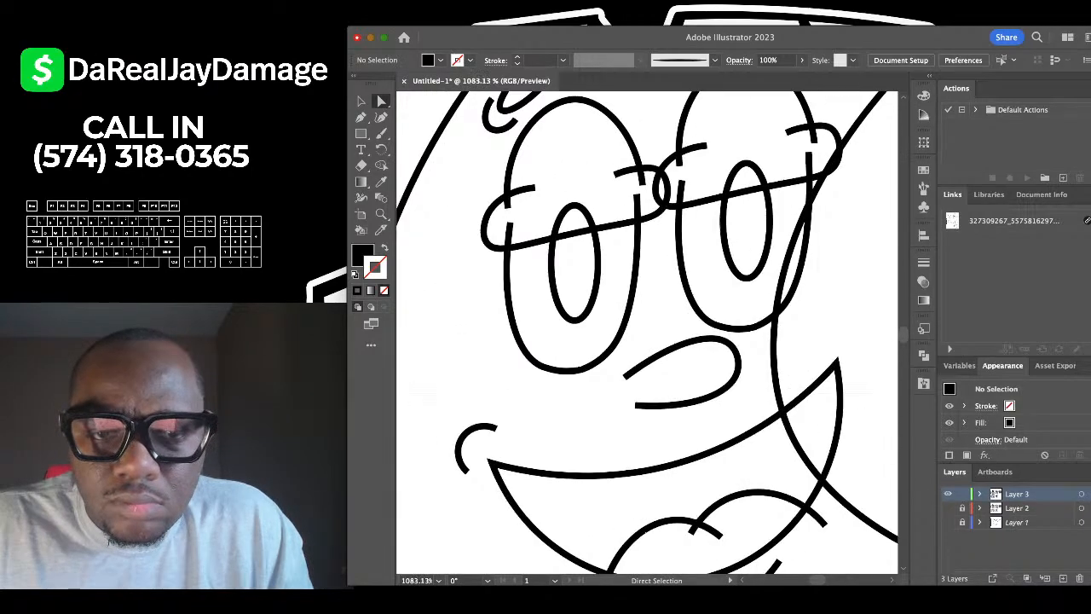
{"action": "left_click", "coordinate": [510, 204]}
{"action": "left_click", "coordinate": [510, 224], "text": "shift"}
{"action": "left_click", "coordinate": [636, 195], "text": "shift"}
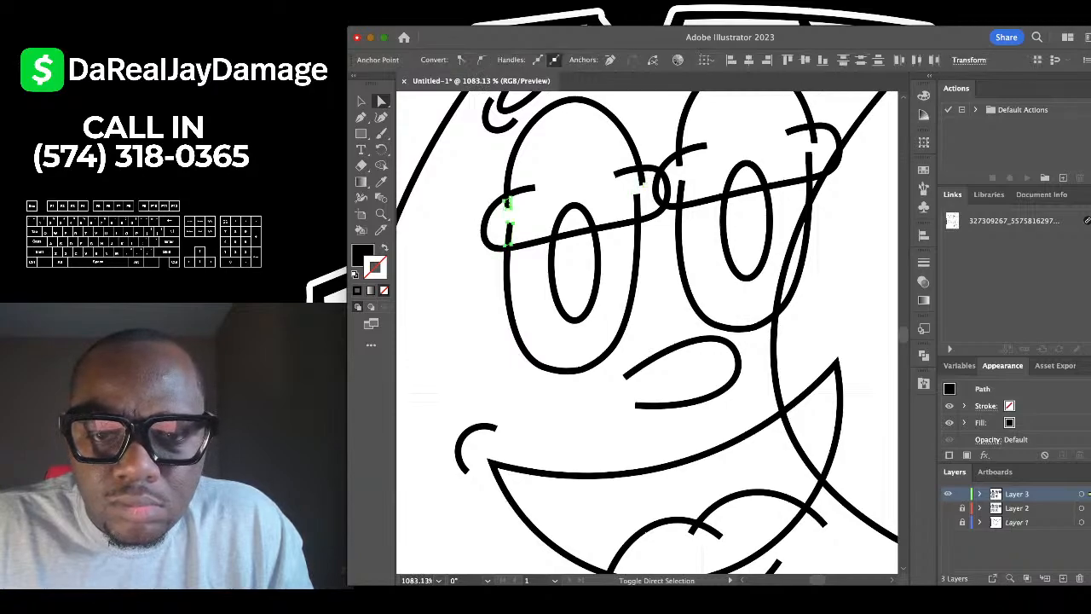
{"action": "left_click", "coordinate": [642, 179], "text": "shift"}
{"action": "key", "text": "super+j"}
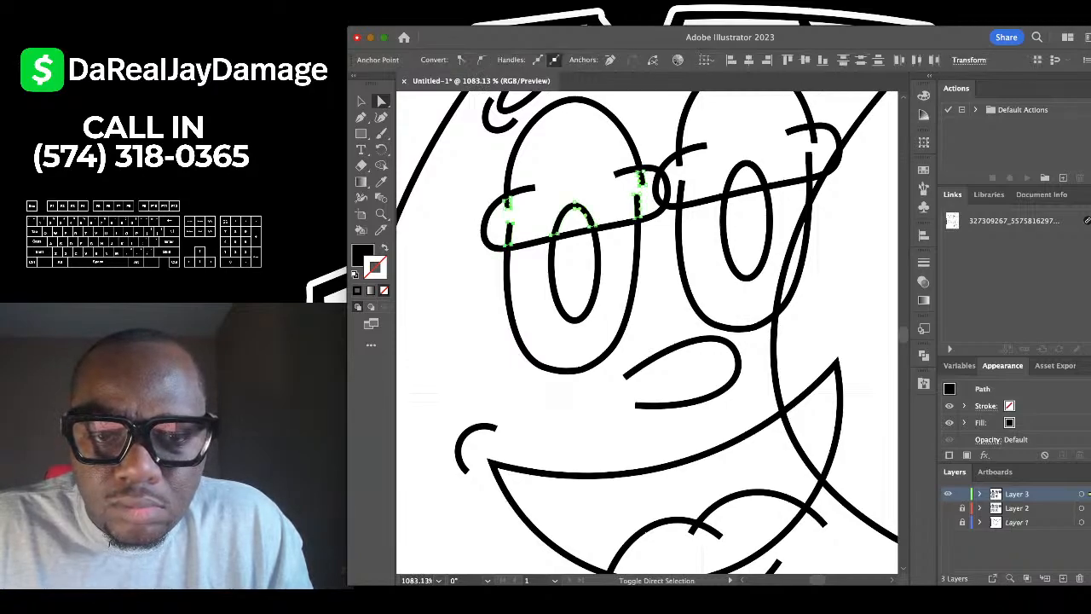
{"action": "key", "text": "super+shift+a"}
Delete the outline ends and iris arc inside the moon's right eyelid, the eyelid overlap, and the crescent curve crossing that eye and lid.
{"action": "scroll", "coordinate": [587, 183], "scroll_direction": "right", "scroll_amount": 2}
{"action": "scroll", "coordinate": [587, 183], "scroll_direction": "up", "scroll_amount": 3}
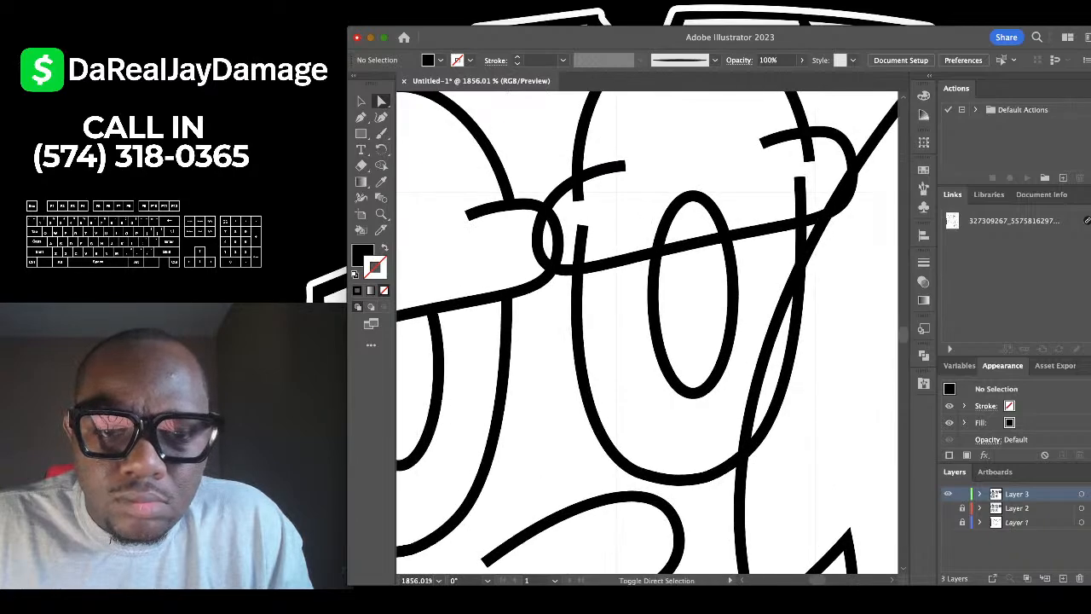
{"action": "left_click", "coordinate": [553, 210]}
{"action": "left_click", "coordinate": [582, 227], "text": "shift"}
{"action": "left_click", "coordinate": [578, 200], "text": "shift"}
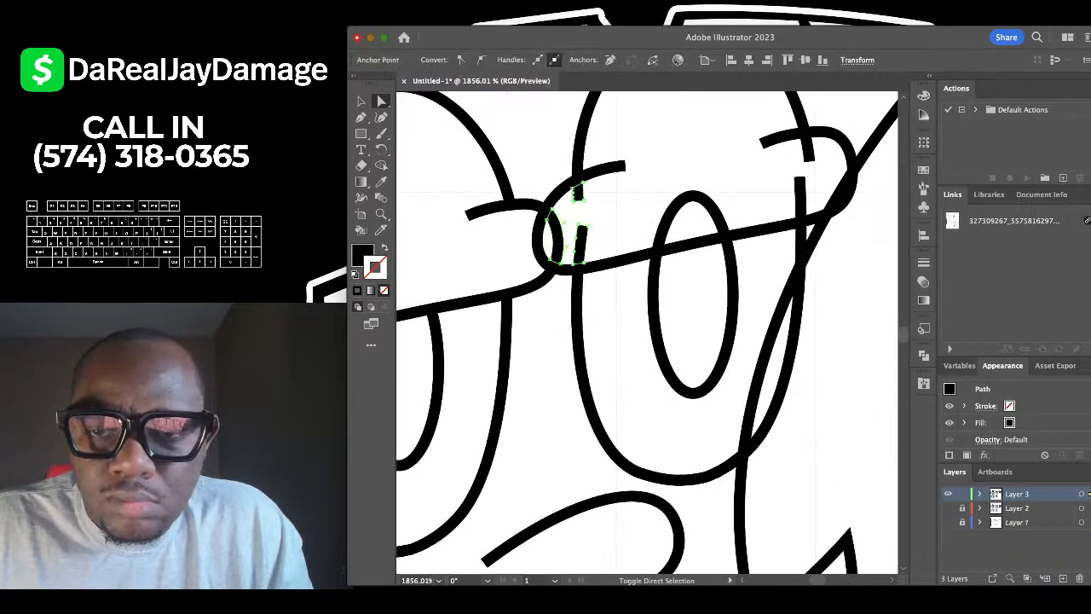
{"action": "left_click", "coordinate": [808, 149], "text": "shift"}
{"action": "left_click", "coordinate": [801, 196], "text": "shift"}
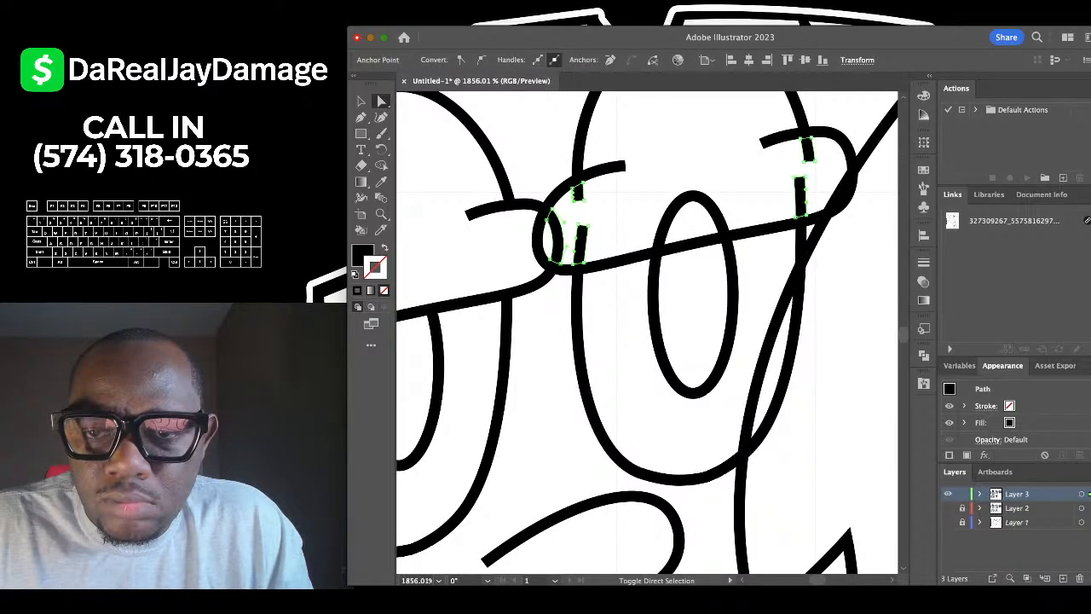
{"action": "left_click", "coordinate": [838, 192], "text": "shift"}
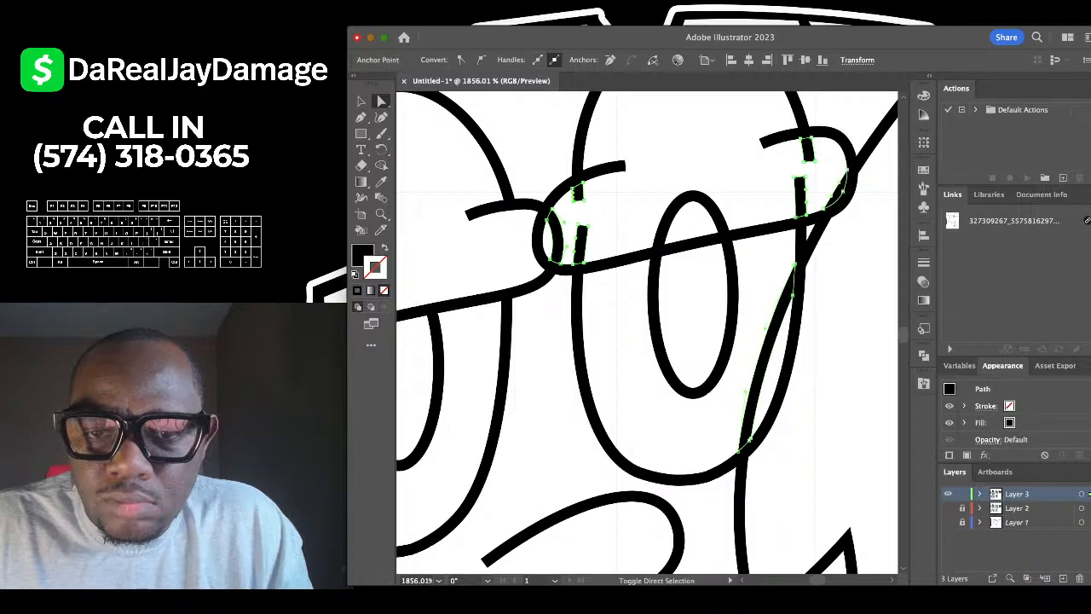
{"action": "key", "text": "Delete"}
Delete the crescent curve crossing the moon's mouth and the tongue line ends overshooting the tongue and mouth outlines.
{"action": "scroll", "coordinate": [739, 271], "scroll_direction": "down", "scroll_amount": 6}
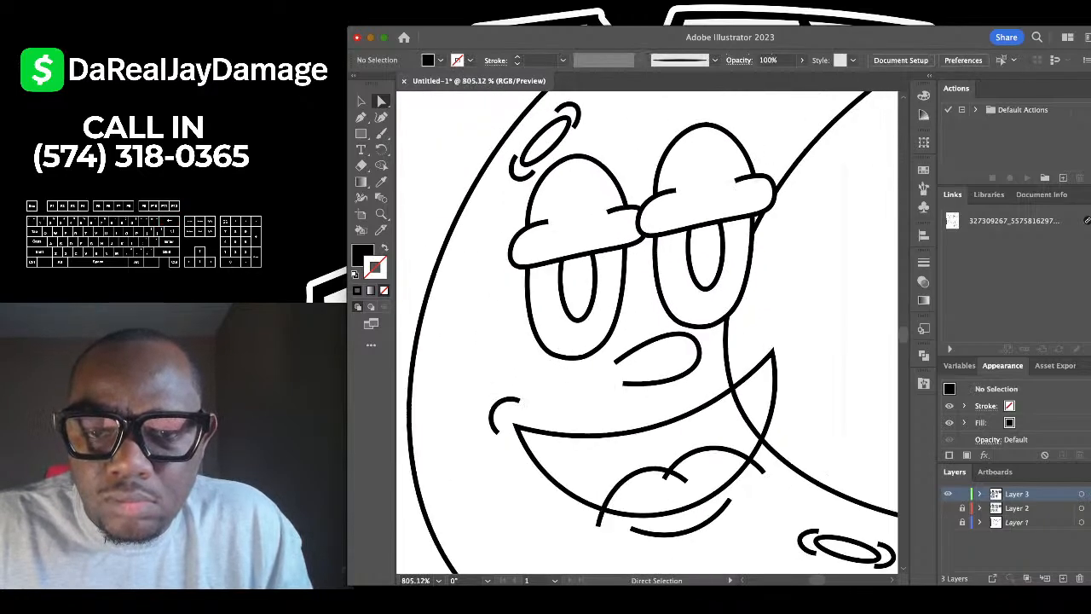
{"action": "left_click", "coordinate": [738, 272]}
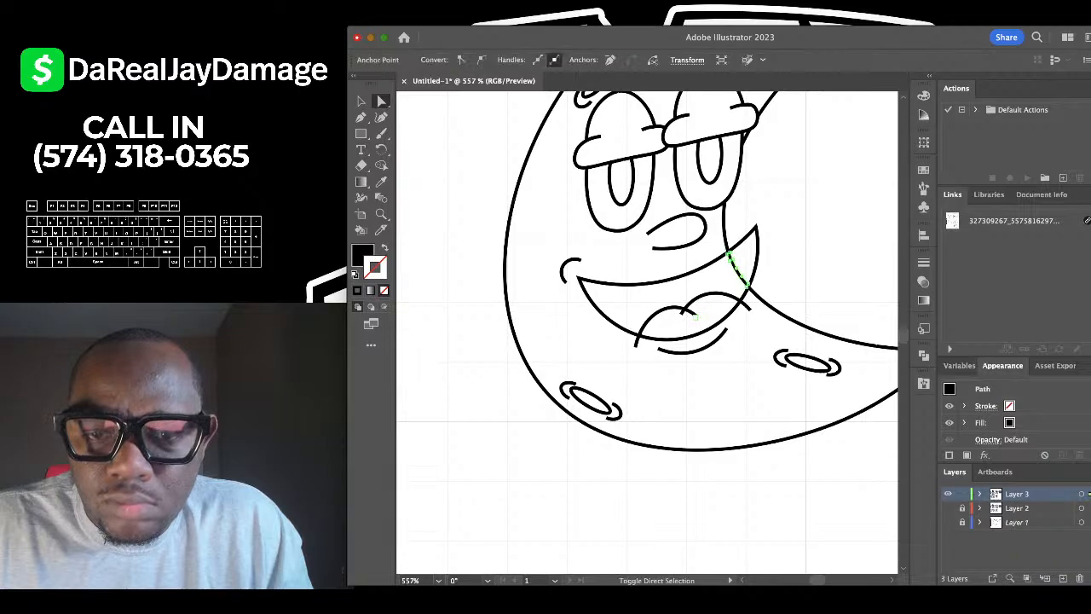
{"action": "left_click", "coordinate": [683, 313], "text": "shift"}
{"action": "left_click", "coordinate": [637, 343], "text": "shift"}
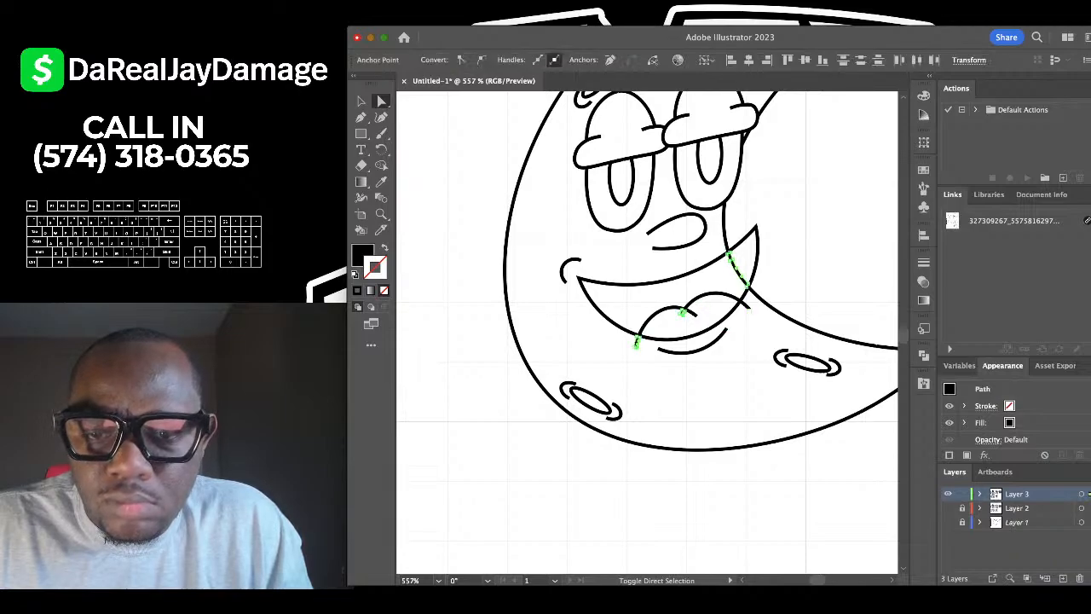
{"action": "key", "text": "Delete"}
Examine the trimmed moon and the full set of Weather Pack drawings for leftover overlapping lines.
{"action": "scroll", "coordinate": [748, 308], "scroll_direction": "down", "scroll_amount": 5}
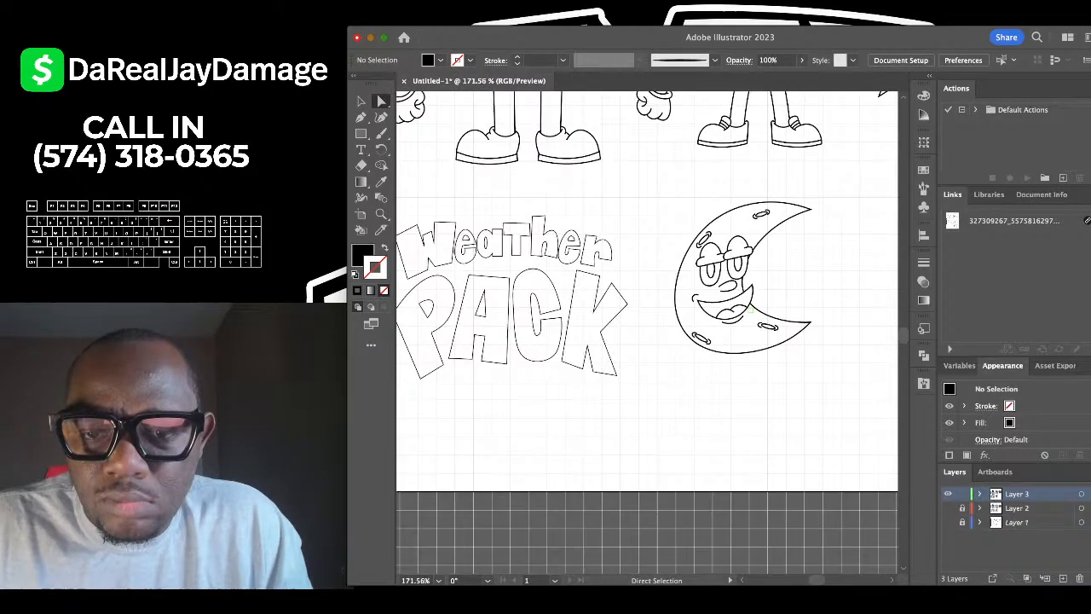
{"action": "scroll", "coordinate": [750, 310], "scroll_direction": "up", "scroll_amount": 5}
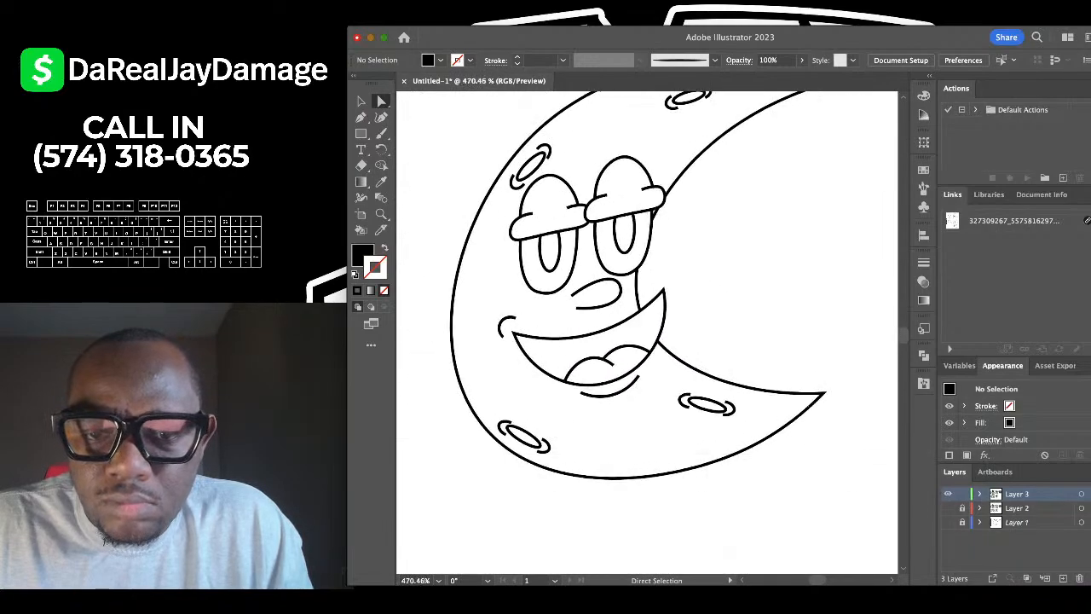
{"action": "scroll", "coordinate": [750, 311], "scroll_direction": "down", "scroll_amount": 3}
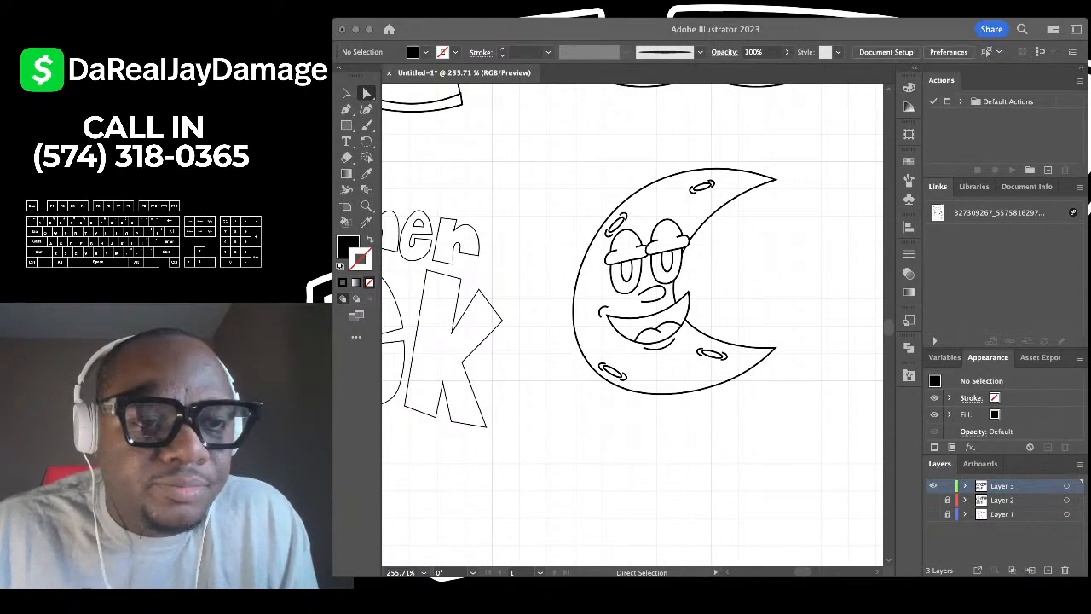
{"action": "key", "text": "super+Tab"}
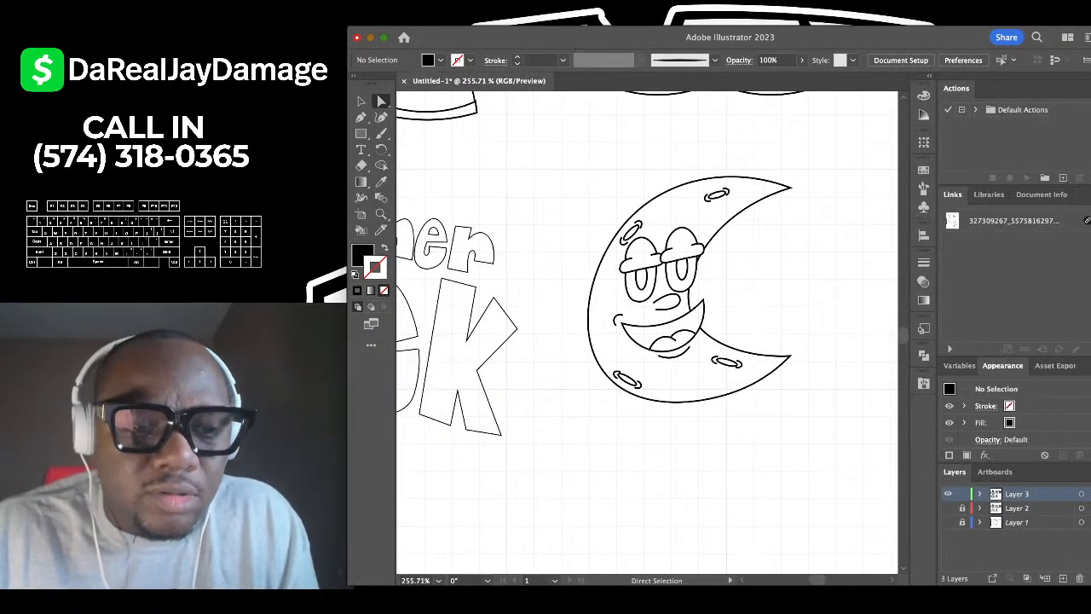
{"action": "key", "text": "super+Tab"}
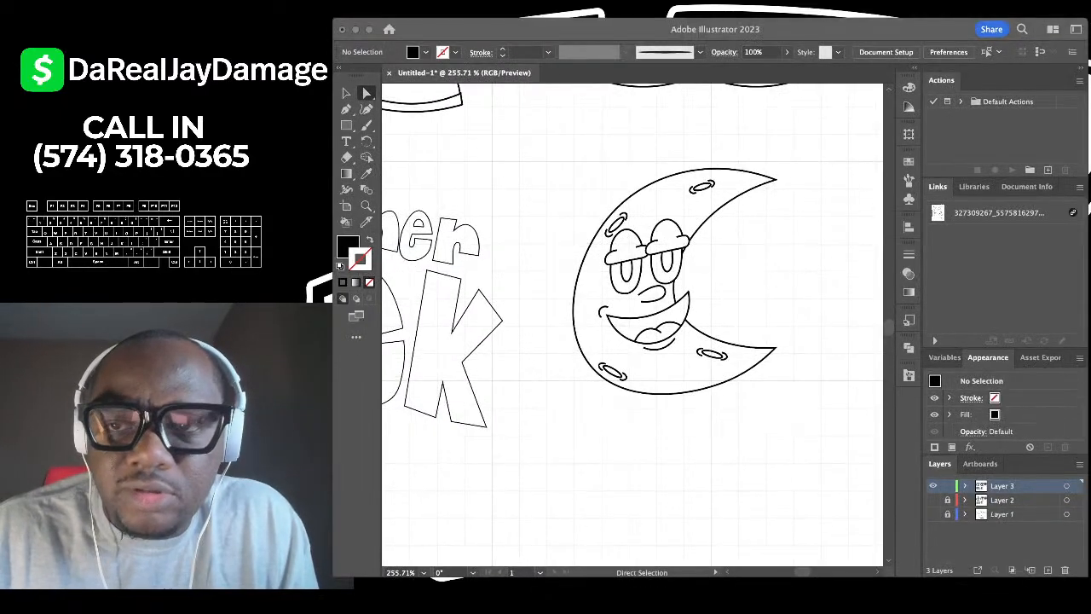
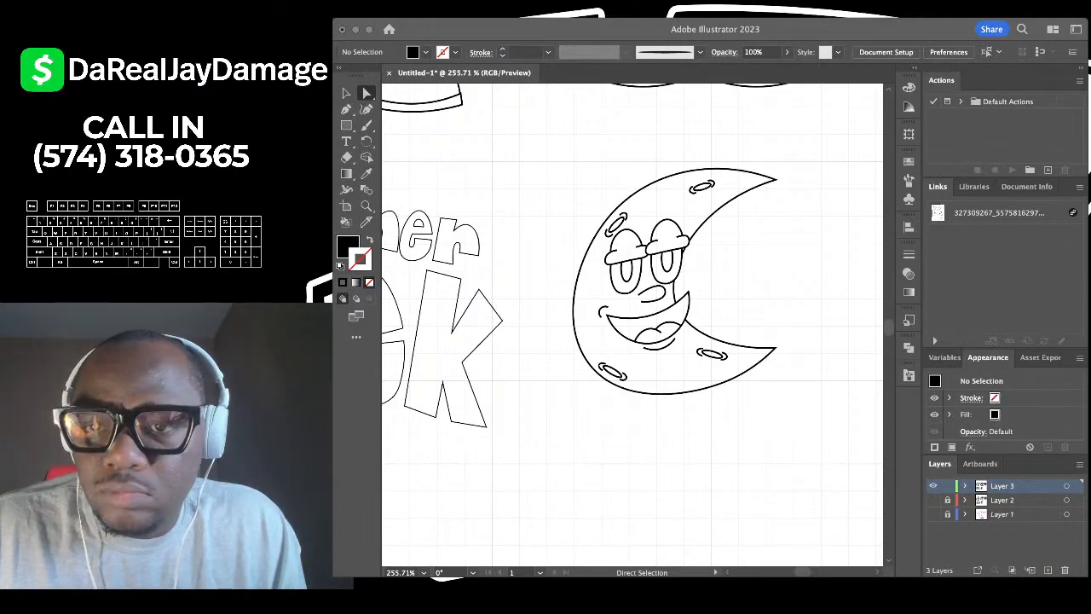
{"action": "key", "text": "super+Tab"}
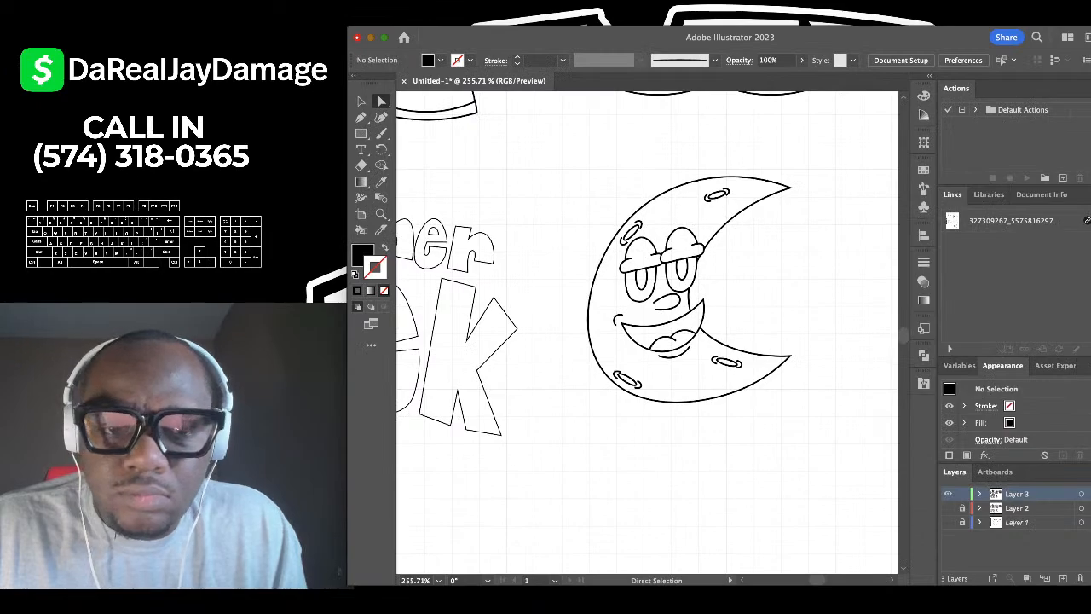
{"action": "scroll", "coordinate": [576, 285], "scroll_direction": "up", "scroll_amount": 4}
{"action": "scroll", "coordinate": [584, 285], "scroll_direction": "down", "scroll_amount": 10}
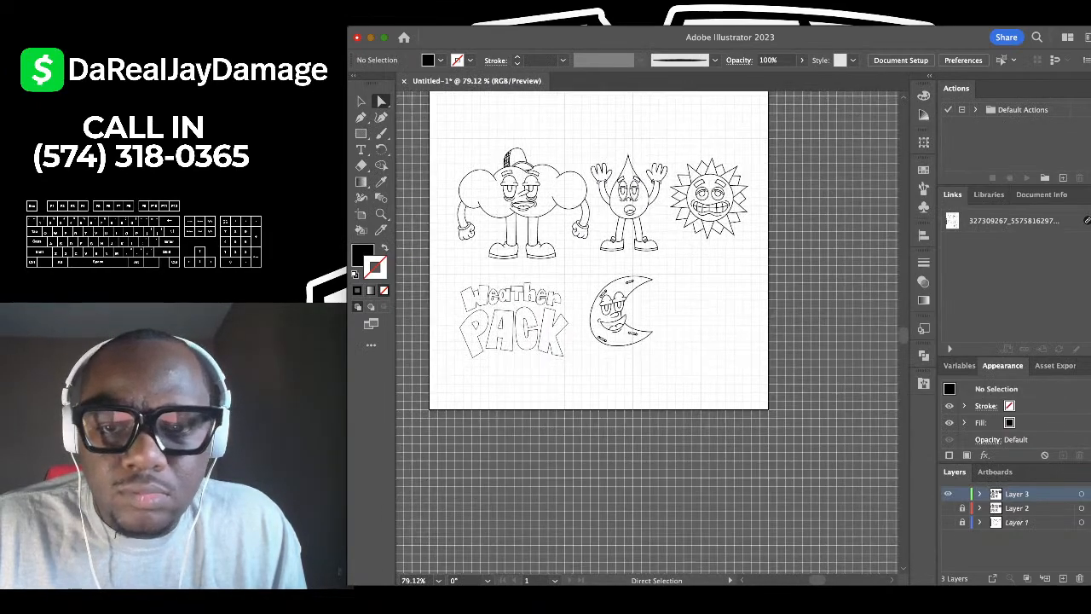
{"action": "scroll", "coordinate": [519, 155], "scroll_direction": "up", "scroll_amount": 3}
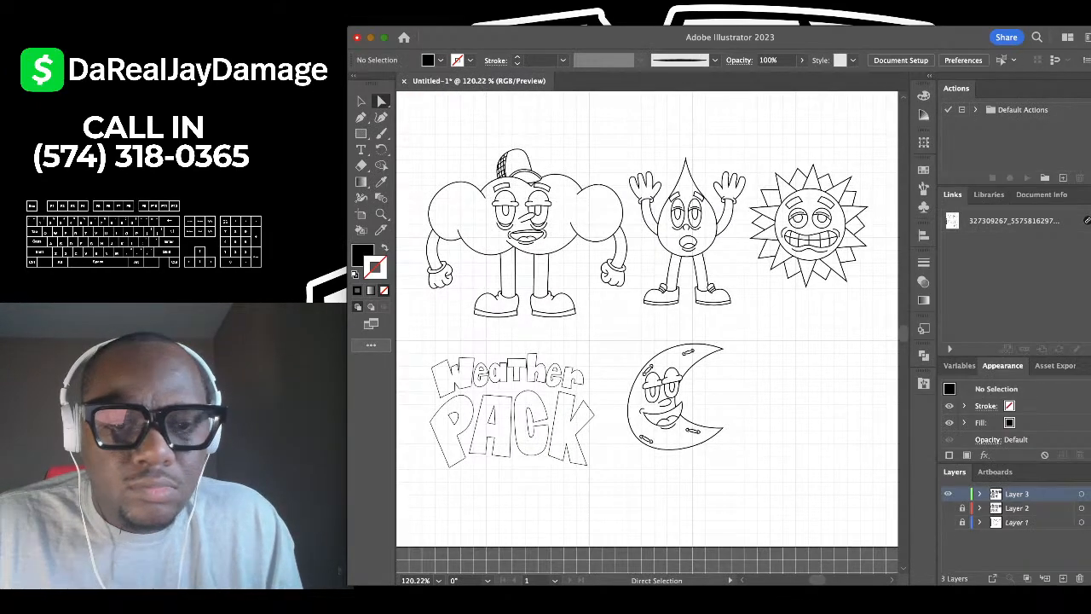
Examine the trimmed cloud, raindrop, sun, moon and Weather Pack lettering across the whole artboard.
{"action": "scroll", "coordinate": [510, 285], "scroll_direction": "down", "scroll_amount": 3}
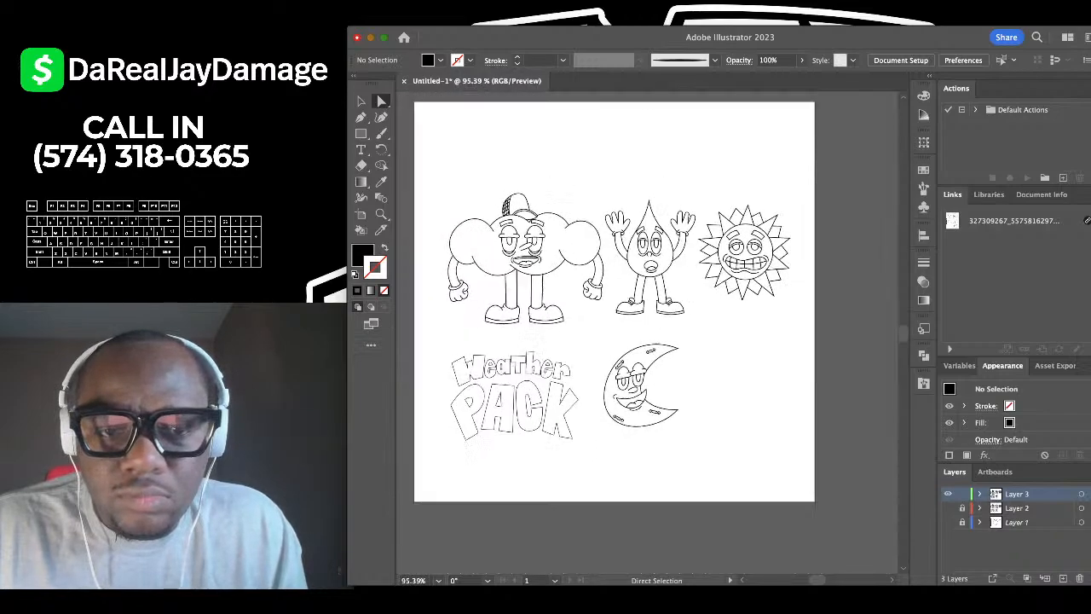
{"action": "scroll", "coordinate": [507, 311], "scroll_direction": "up", "scroll_amount": 3}
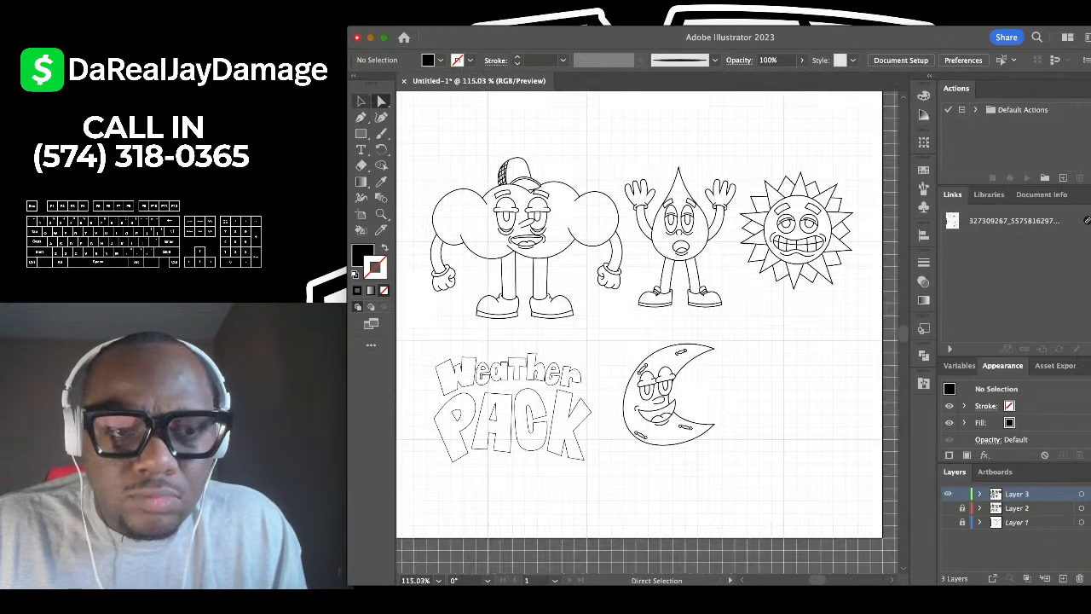
{"action": "left_click", "coordinate": [360, 100]}
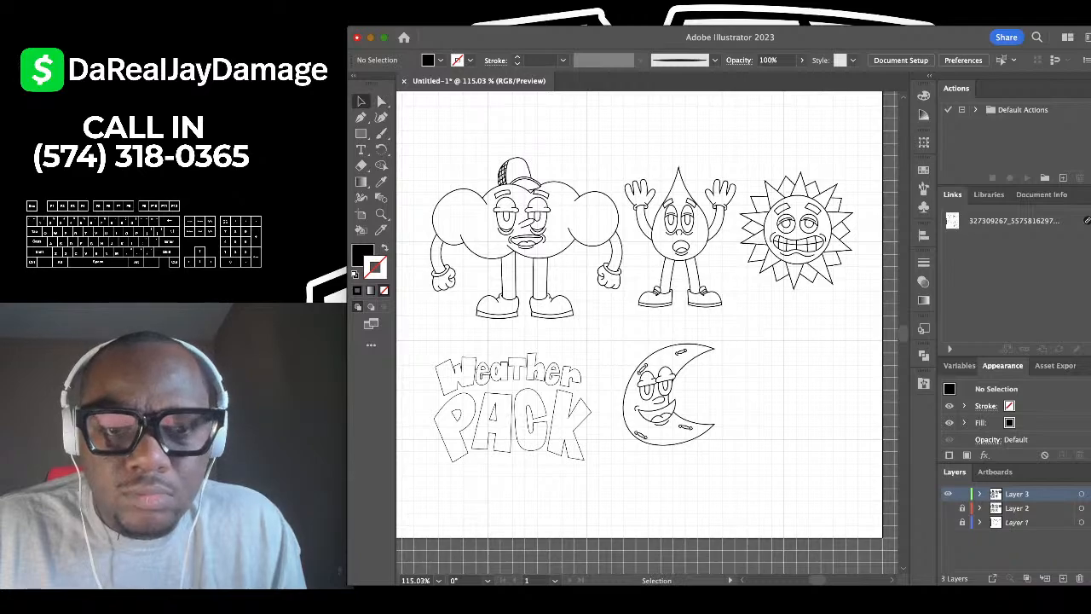
{"action": "scroll", "coordinate": [604, 144], "scroll_direction": "down", "scroll_amount": 3}
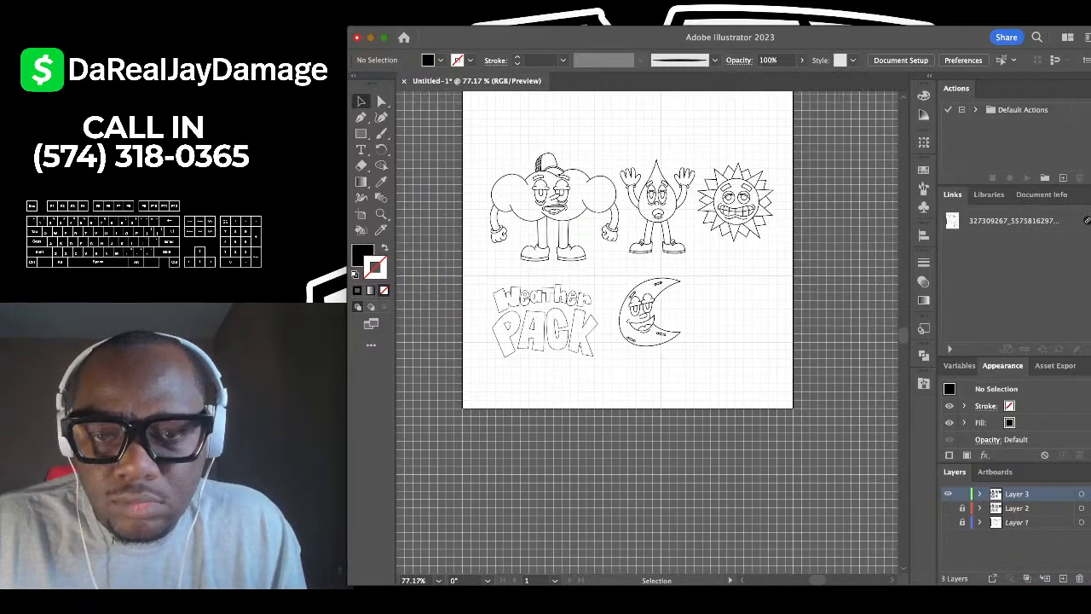
{"action": "key", "text": "super+a"}
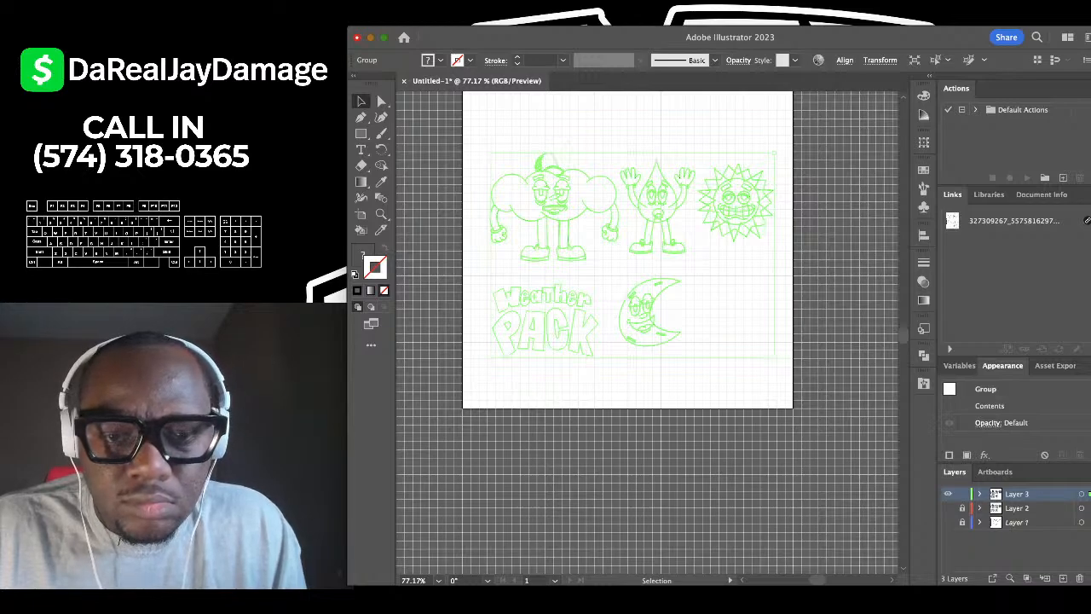
{"action": "key", "text": "super+shift+a"}
{"action": "scroll", "coordinate": [599, 263], "scroll_direction": "up", "scroll_amount": 5}
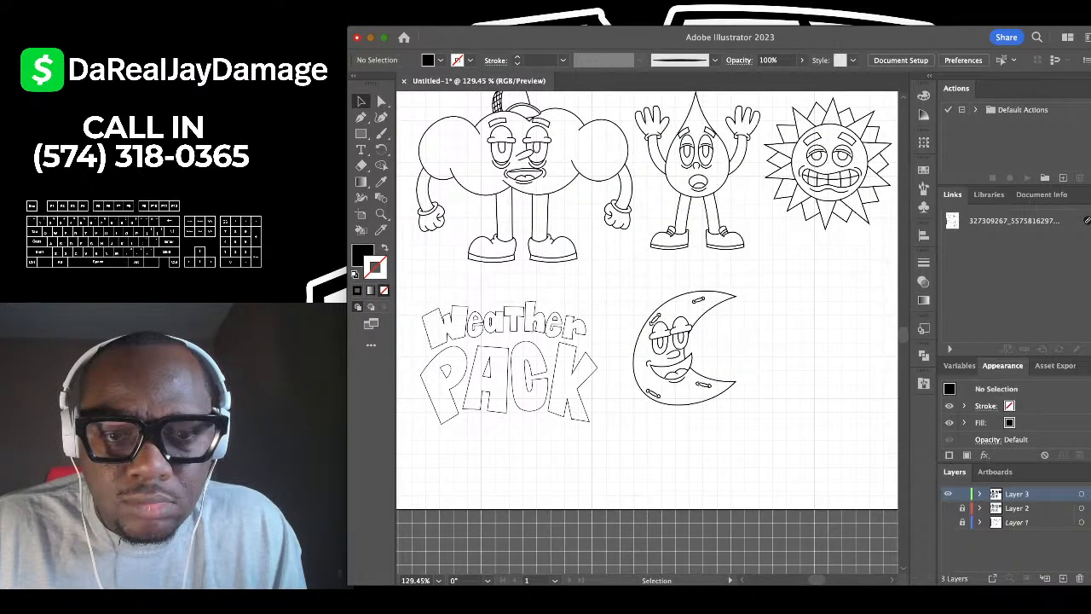
{"action": "scroll", "coordinate": [648, 341], "scroll_direction": "down", "scroll_amount": 3}
{"action": "scroll", "coordinate": [599, 285], "scroll_direction": "up", "scroll_amount": 4}
{"action": "scroll", "coordinate": [593, 307], "scroll_direction": "down", "scroll_amount": 3}
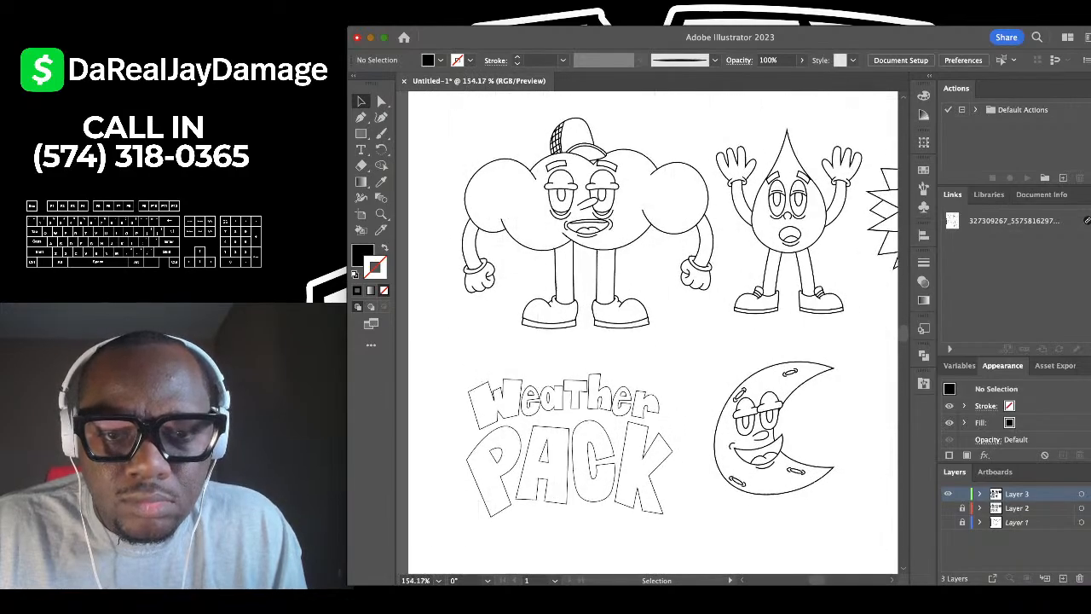
{"action": "scroll", "coordinate": [464, 190], "scroll_direction": "up", "scroll_amount": 2}
{"action": "scroll", "coordinate": [519, 212], "scroll_direction": "down", "scroll_amount": 2}
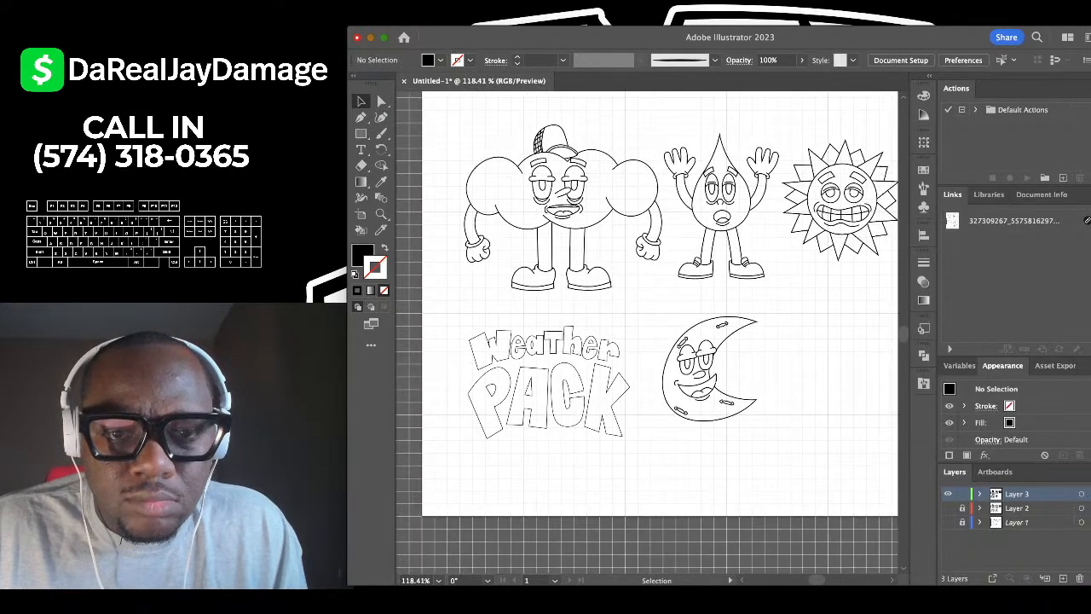
Convert all the line art into a Live Paint group, and expand and ungroup the result.
{"action": "key", "text": "super+a"}
{"action": "scroll", "coordinate": [522, 141], "scroll_direction": "down", "scroll_amount": 2}
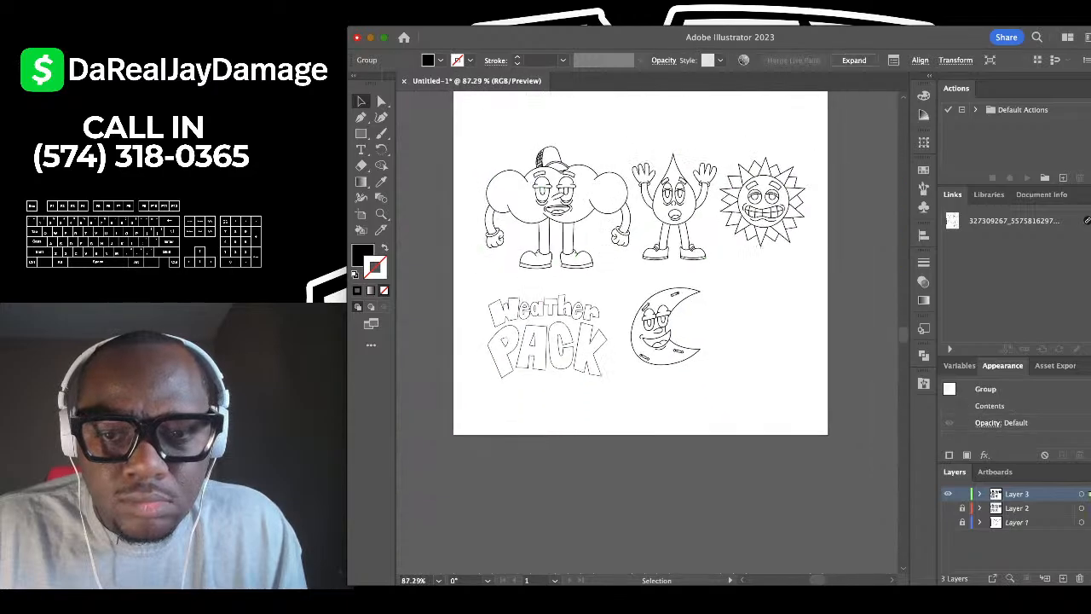
{"action": "scroll", "coordinate": [522, 141], "scroll_direction": "up", "scroll_amount": 2}
{"action": "scroll", "coordinate": [527, 158], "scroll_direction": "down", "scroll_amount": 2}
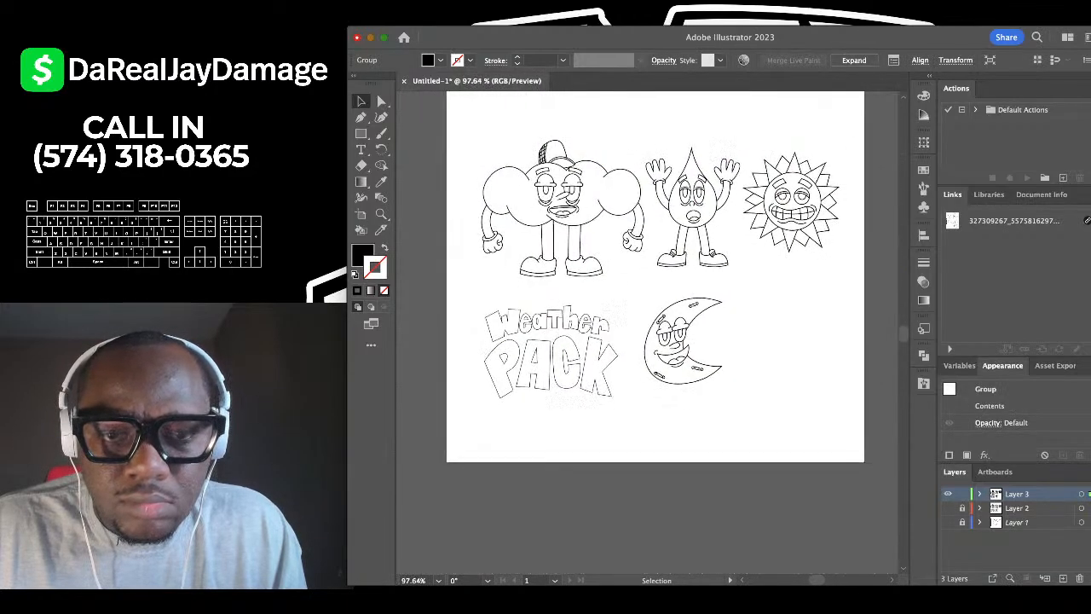
{"action": "scroll", "coordinate": [526, 158], "scroll_direction": "up", "scroll_amount": 3}
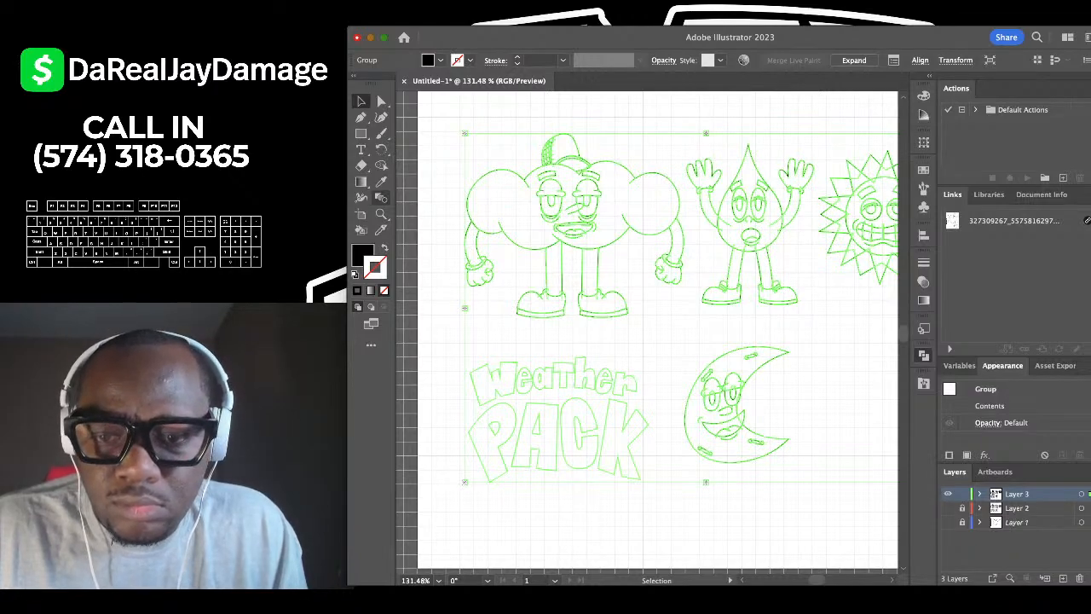
{"action": "left_click", "coordinate": [855, 61]}
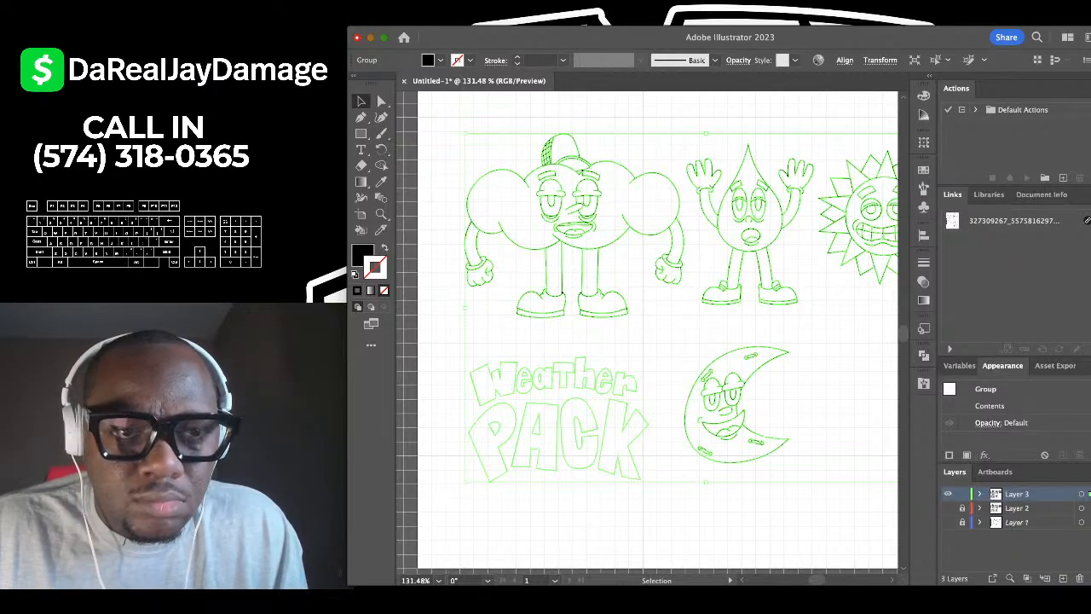
{"action": "key", "text": "super+shift+g"}
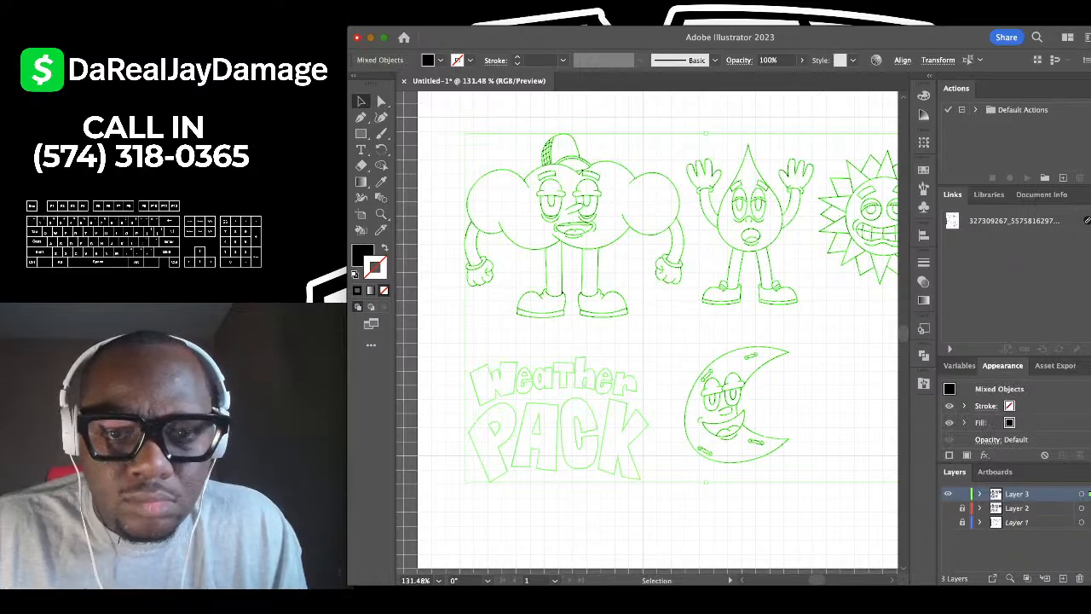
Change the fill of the entire cloud character's line art, including the cap, hands and shoes, to gray.
{"action": "left_click", "coordinate": [658, 334]}
{"action": "left_click", "coordinate": [629, 224]}
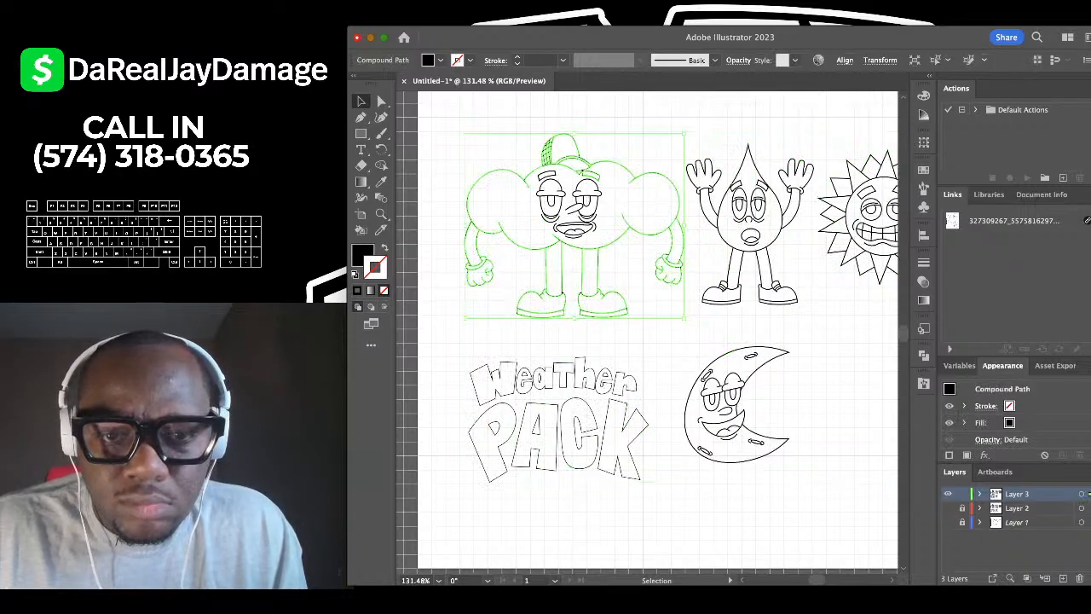
{"action": "scroll", "coordinate": [553, 204], "scroll_direction": "up", "scroll_amount": 4}
{"action": "scroll", "coordinate": [553, 205], "scroll_direction": "down", "scroll_amount": 4}
{"action": "left_click", "coordinate": [658, 334]}
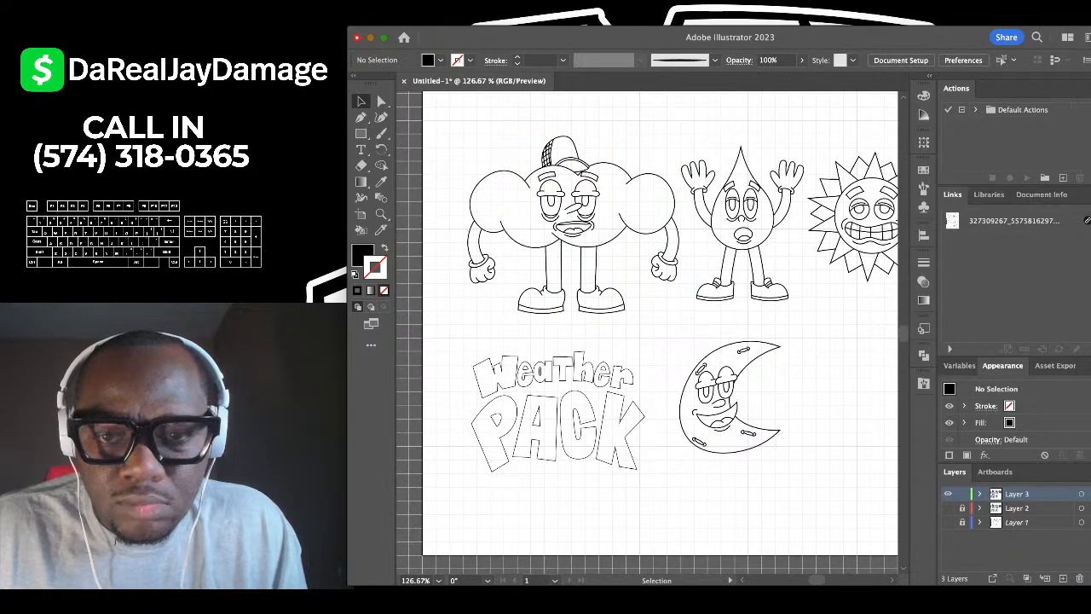
{"action": "left_click_drag", "start_coordinate": [444, 103], "coordinate": [678, 327]}
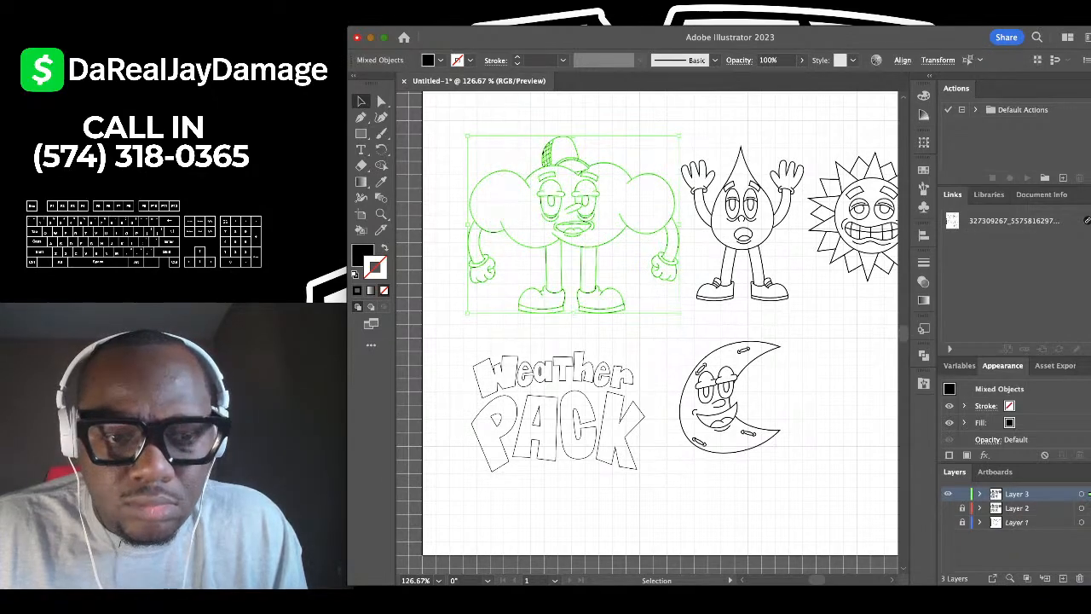
{"action": "double_click", "coordinate": [362, 254]}
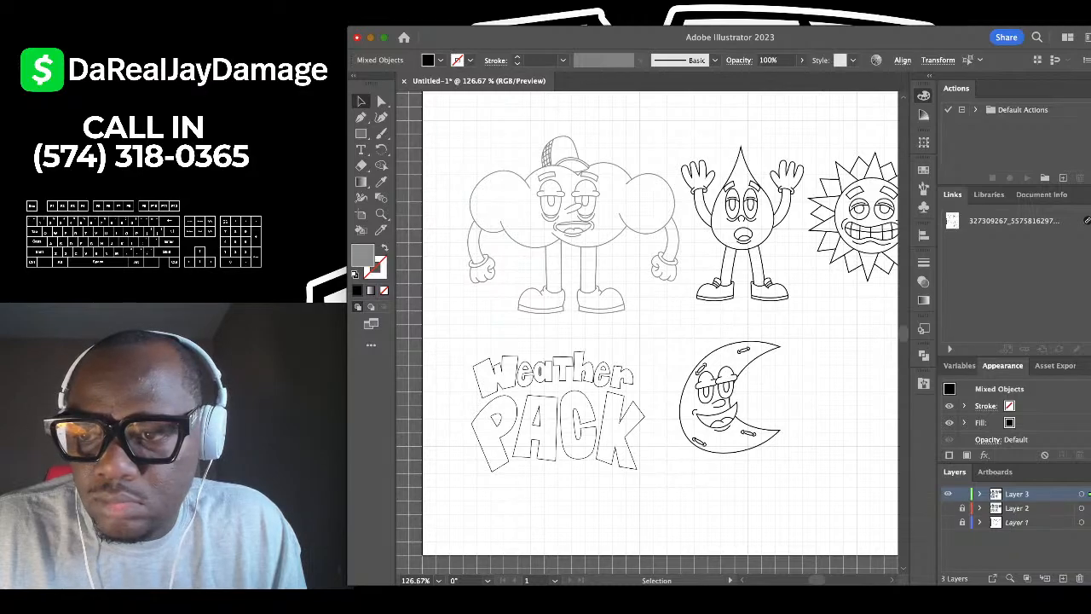
{"action": "scroll", "coordinate": [648, 332], "scroll_direction": "right", "scroll_amount": 3}
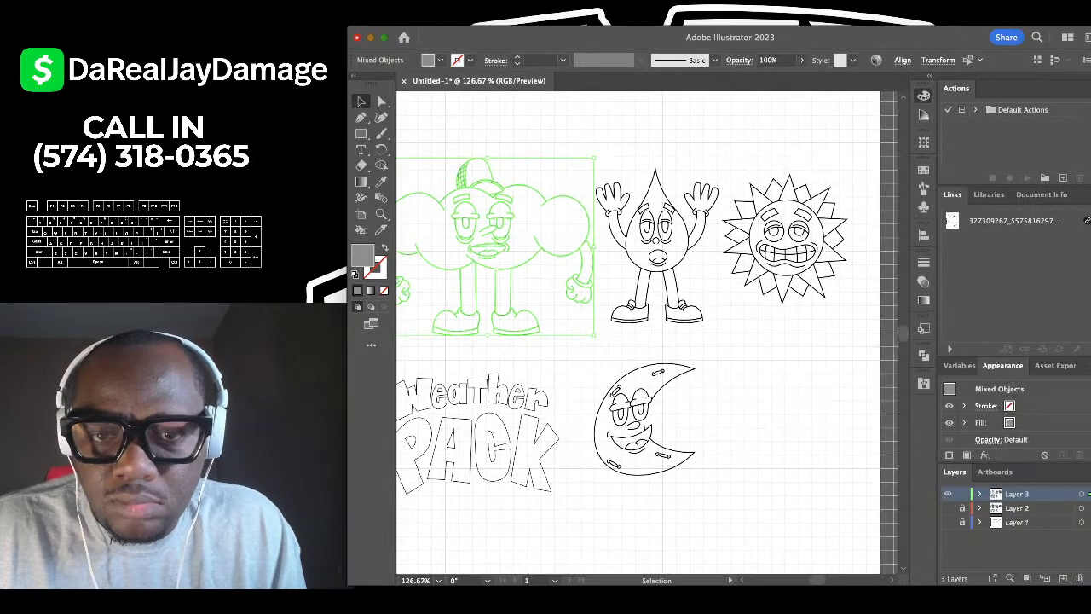
{"action": "key", "text": "super+shift+a"}
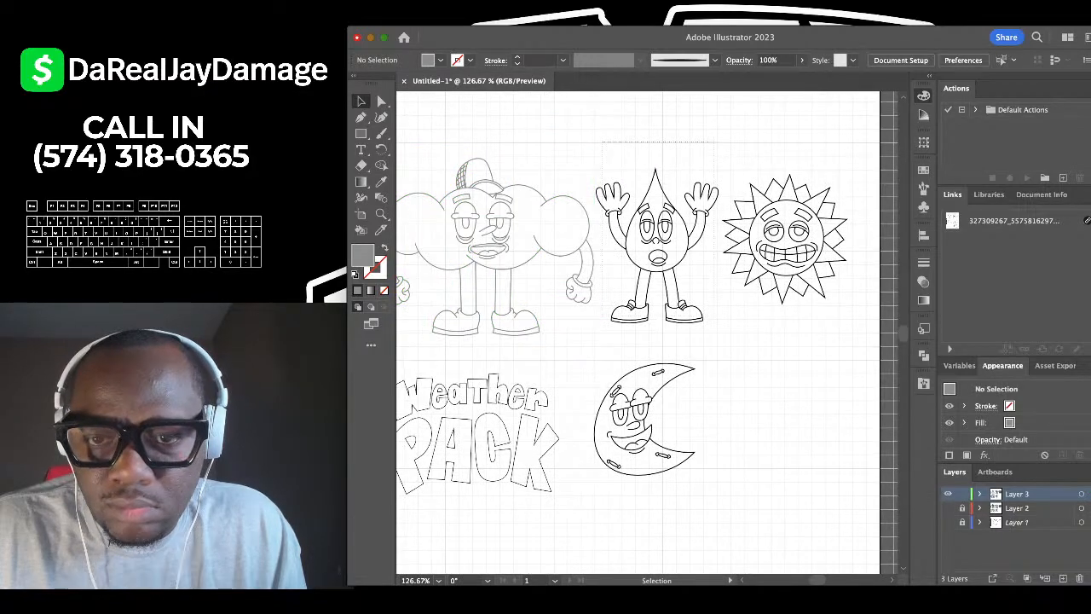
Change the fill of the whole raindrop character's line art to light blue.
{"action": "left_click_drag", "start_coordinate": [715, 143], "coordinate": [721, 345]}
{"action": "left_click_drag", "start_coordinate": [601, 344], "coordinate": [602, 344]}
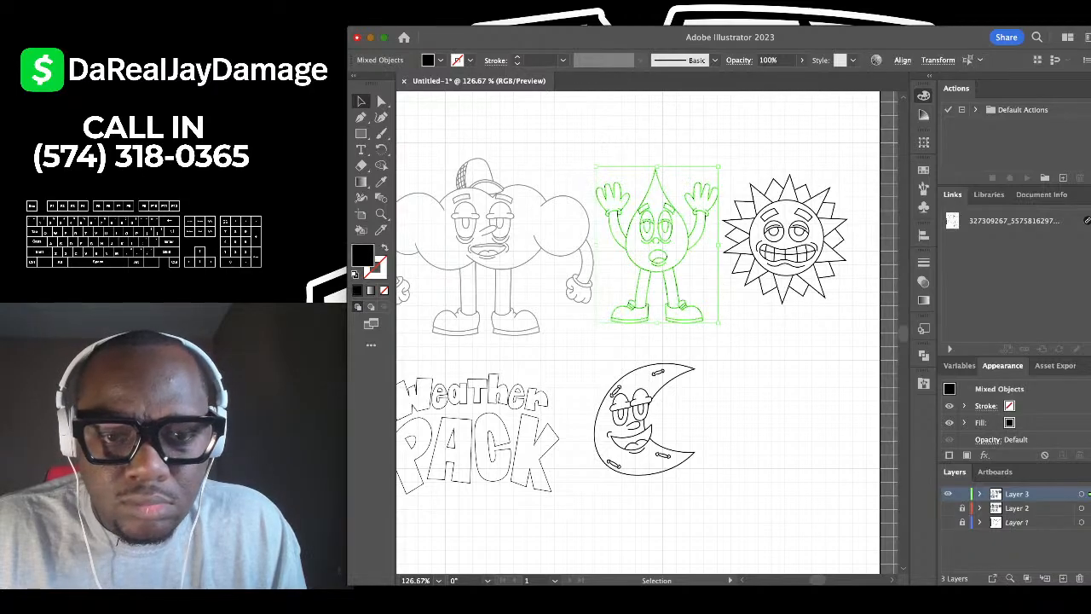
{"action": "key", "text": "super+h"}
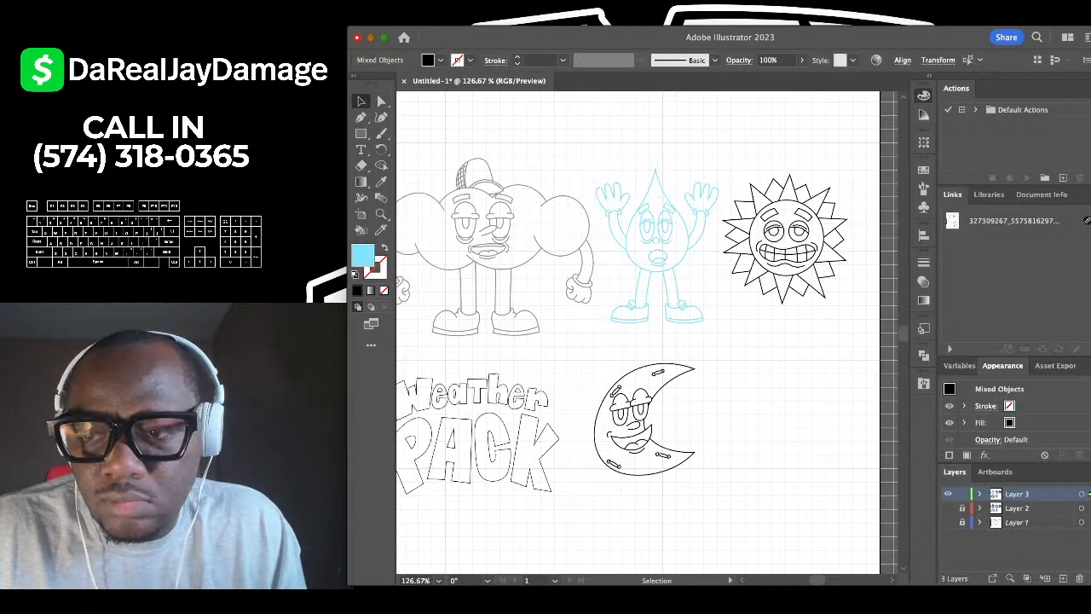
{"action": "scroll", "coordinate": [646, 332], "scroll_direction": "right", "scroll_amount": 5}
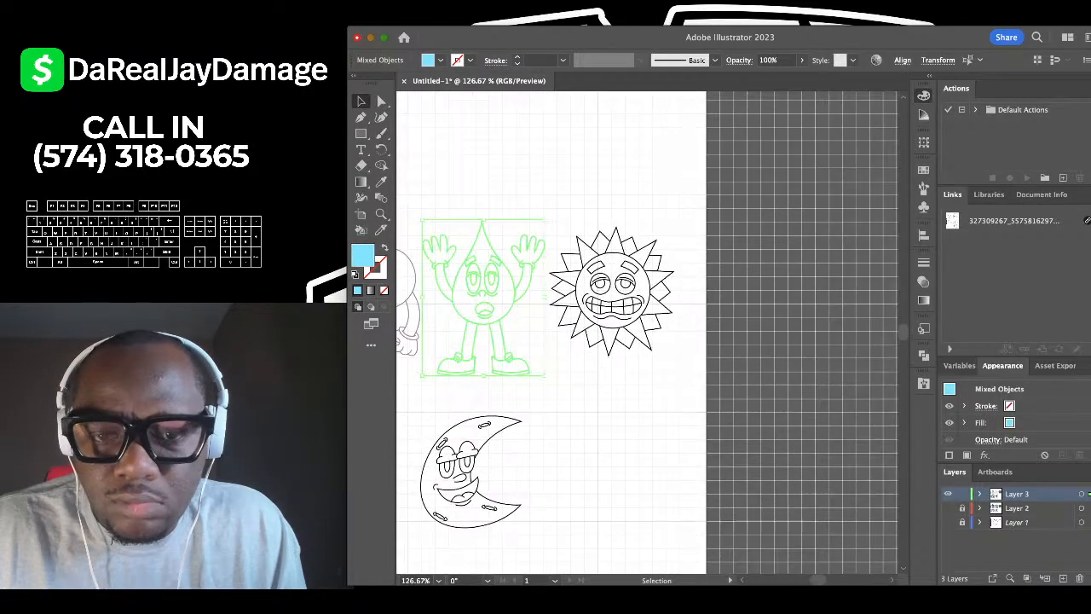
{"action": "key", "text": "super+shift+a"}
Change the fill of the sun's line art, including its face and rays, to yellow.
{"action": "left_click_drag", "start_coordinate": [693, 200], "coordinate": [546, 373]}
{"action": "key", "text": "super+shift+a"}
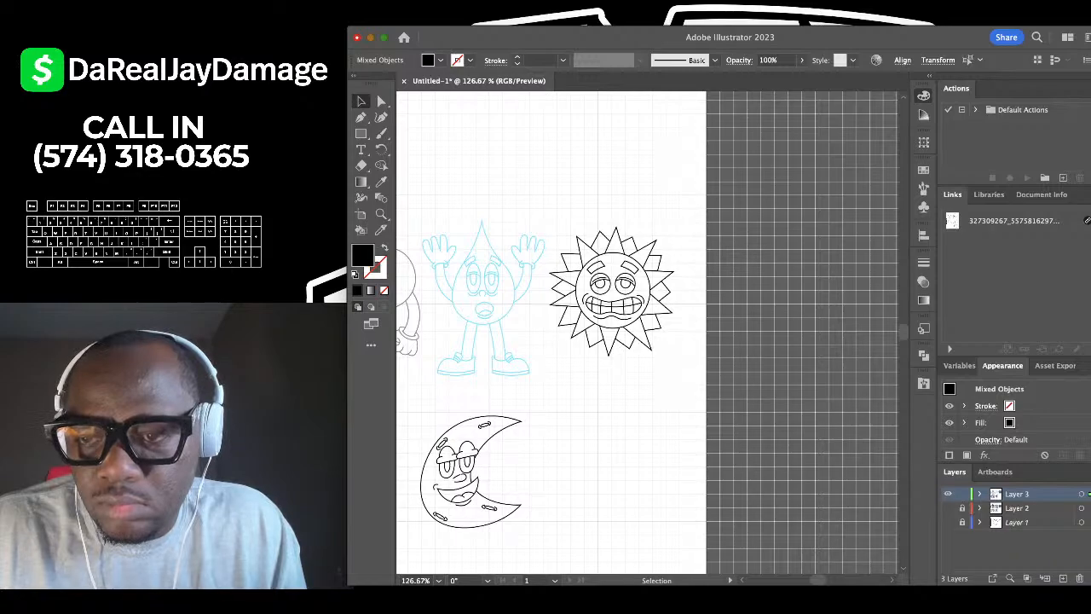
{"action": "key", "text": "Return"}
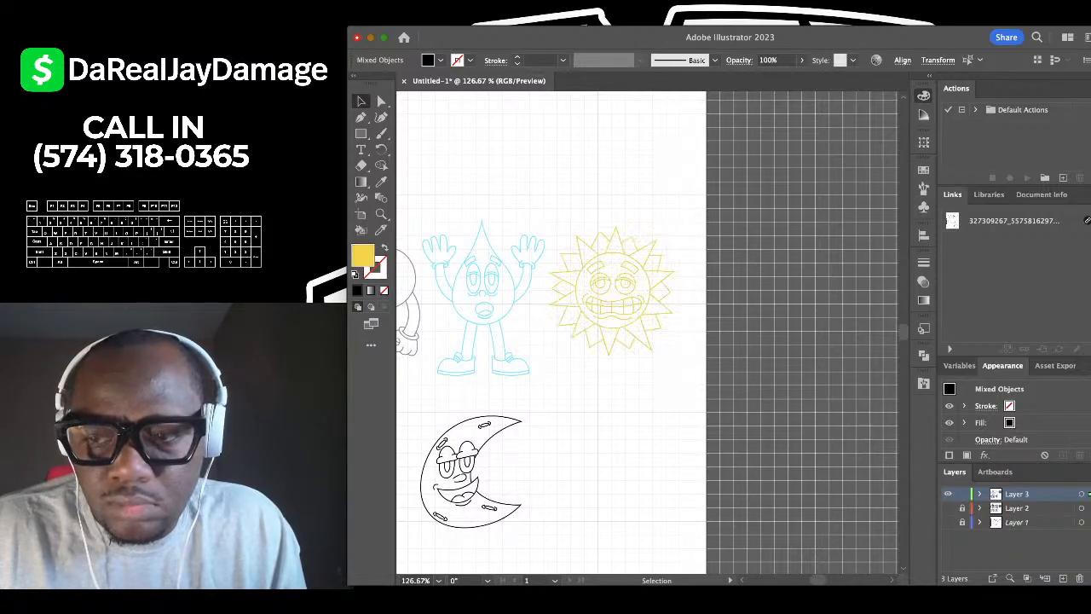
{"action": "key", "text": "super+shift+a"}
Change the fill of the crescent moon's line art to light purple.
{"action": "scroll", "coordinate": [648, 332], "scroll_direction": "left", "scroll_amount": 4}
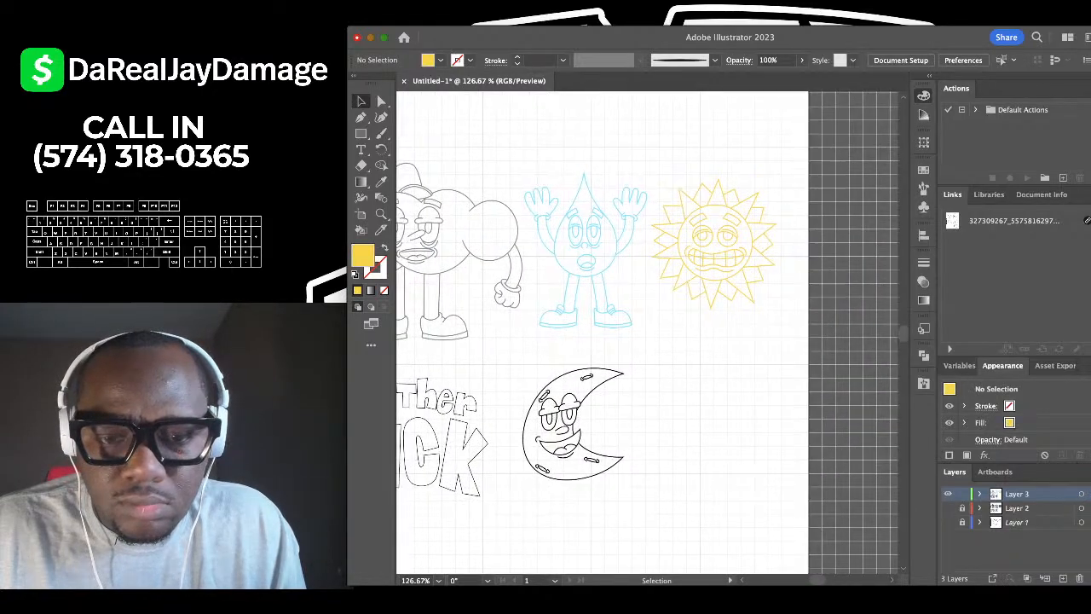
{"action": "scroll", "coordinate": [648, 333], "scroll_direction": "down", "scroll_amount": 1}
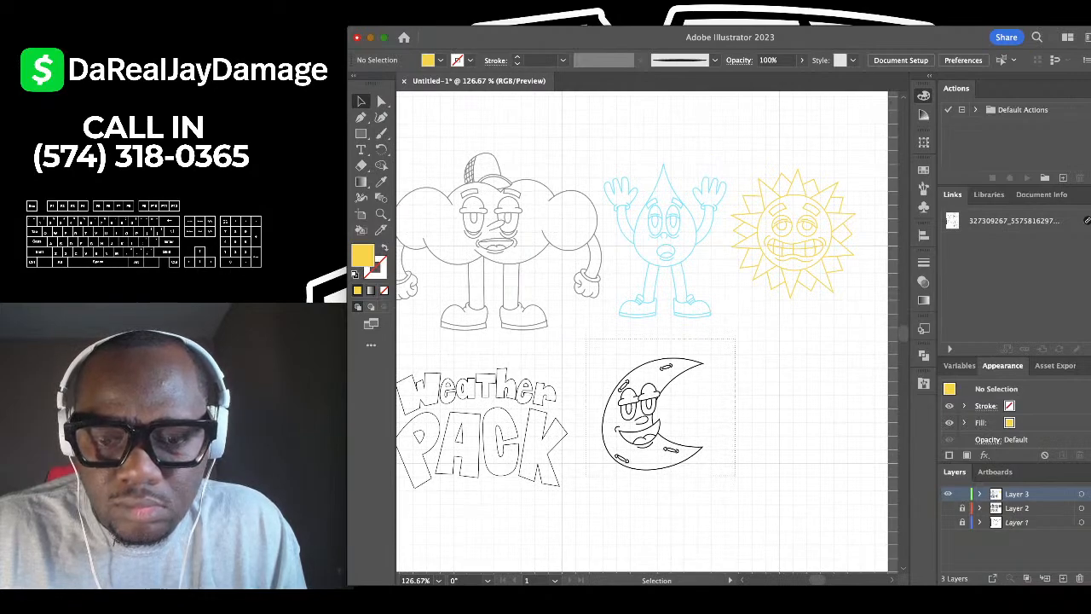
{"action": "left_click_drag", "start_coordinate": [586, 339], "coordinate": [735, 478]}
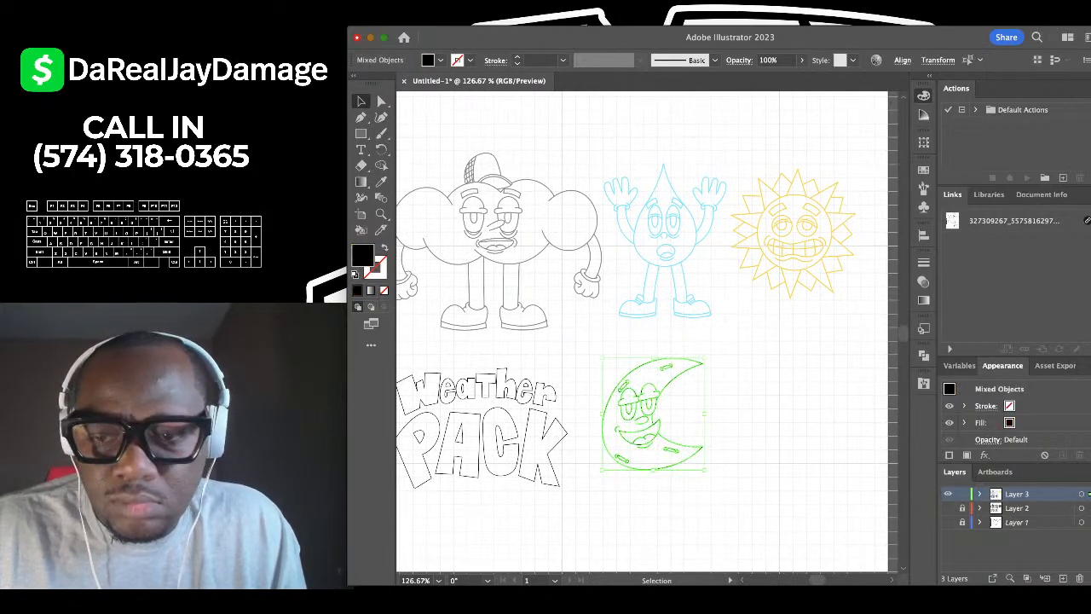
{"action": "key", "text": "super+h"}
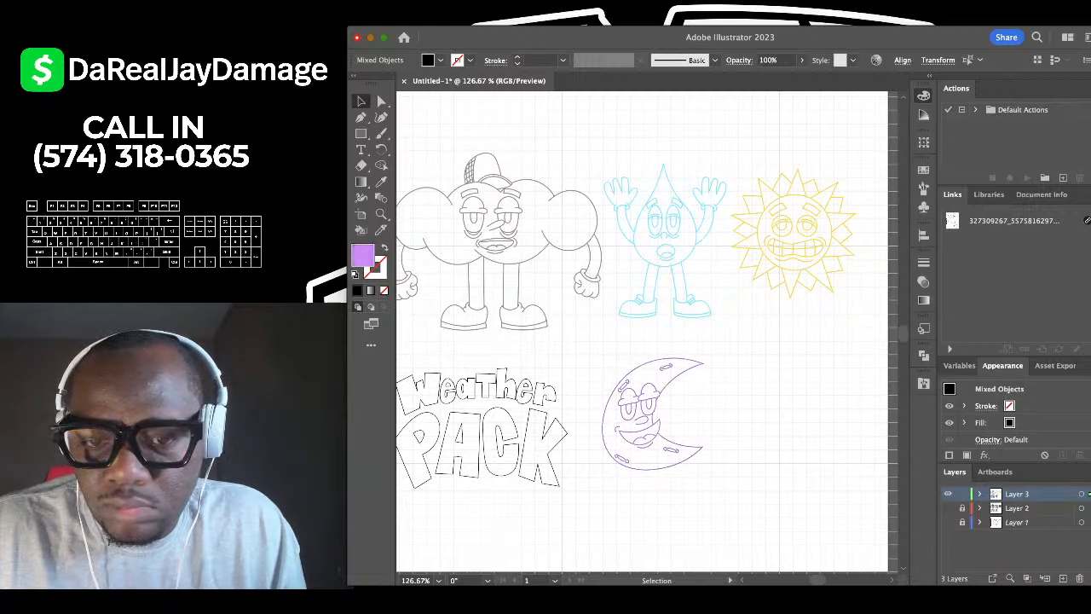
{"action": "key", "text": "super+h"}
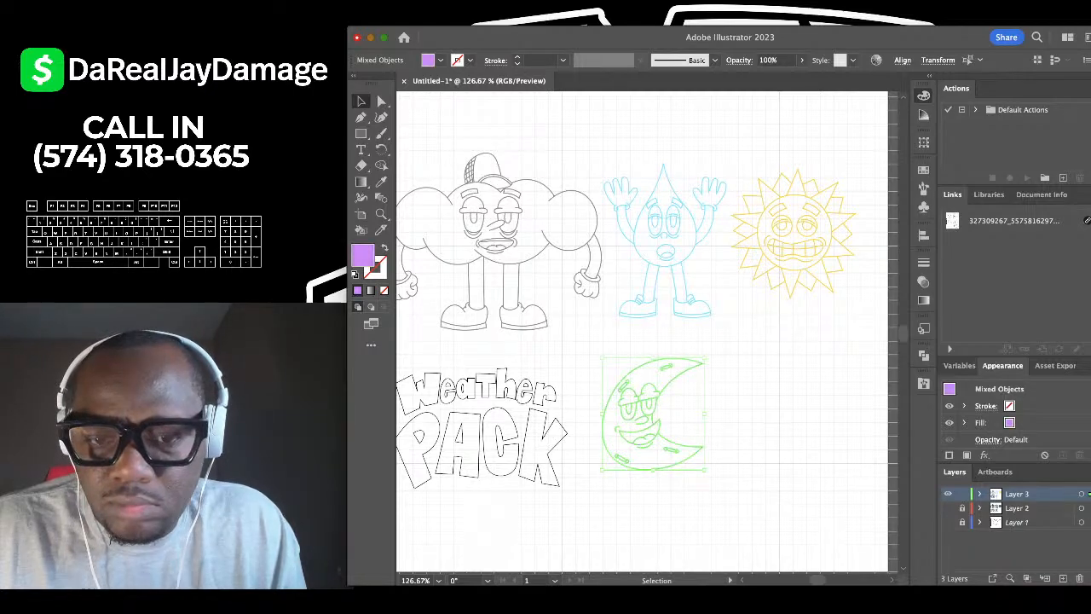
{"action": "key", "text": "super+shift+a"}
Examine the recolored moon's outlines up close and compare the line colors across the full set of drawings.
{"action": "scroll", "coordinate": [802, 397], "scroll_direction": "left", "scroll_amount": 2}
{"action": "scroll", "coordinate": [802, 396], "scroll_direction": "up", "scroll_amount": 4}
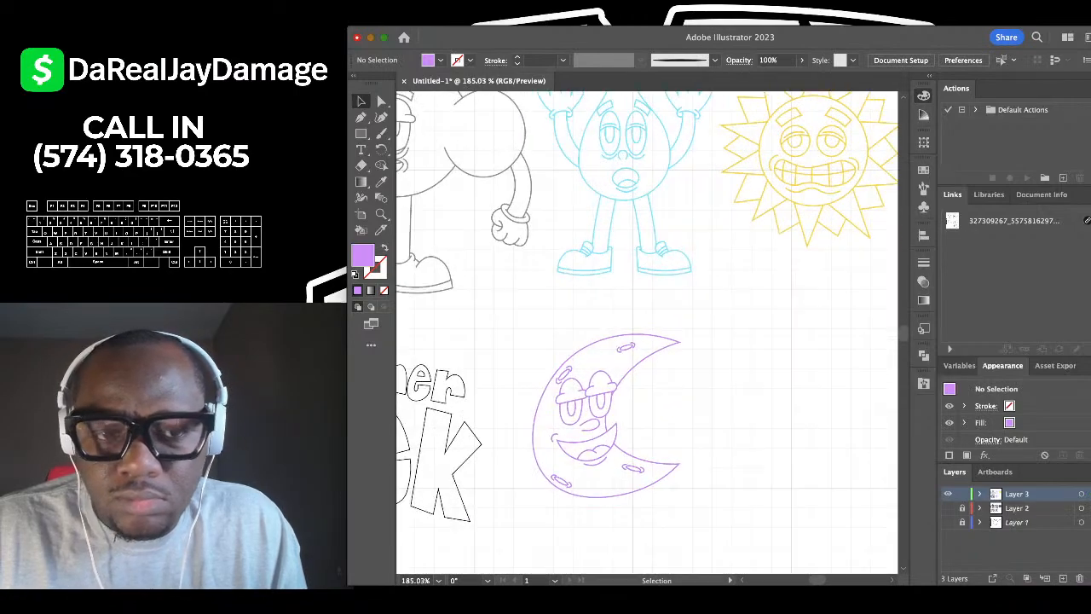
{"action": "scroll", "coordinate": [570, 352], "scroll_direction": "down", "scroll_amount": 2}
{"action": "scroll", "coordinate": [571, 353], "scroll_direction": "left", "scroll_amount": 1}
{"action": "key", "text": "k"}
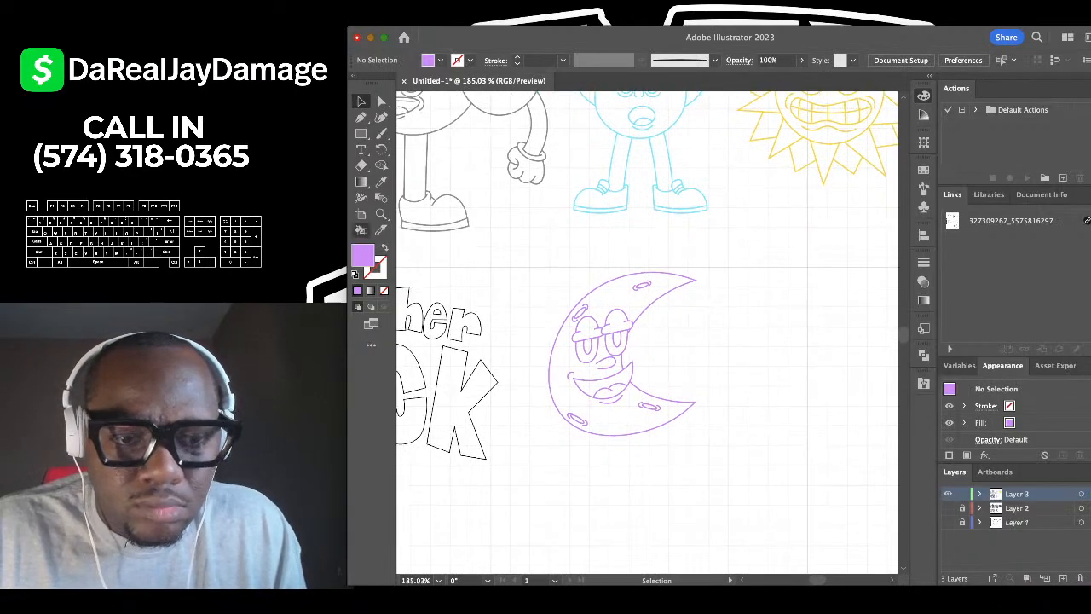
{"action": "scroll", "coordinate": [570, 352], "scroll_direction": "up", "scroll_amount": 5}
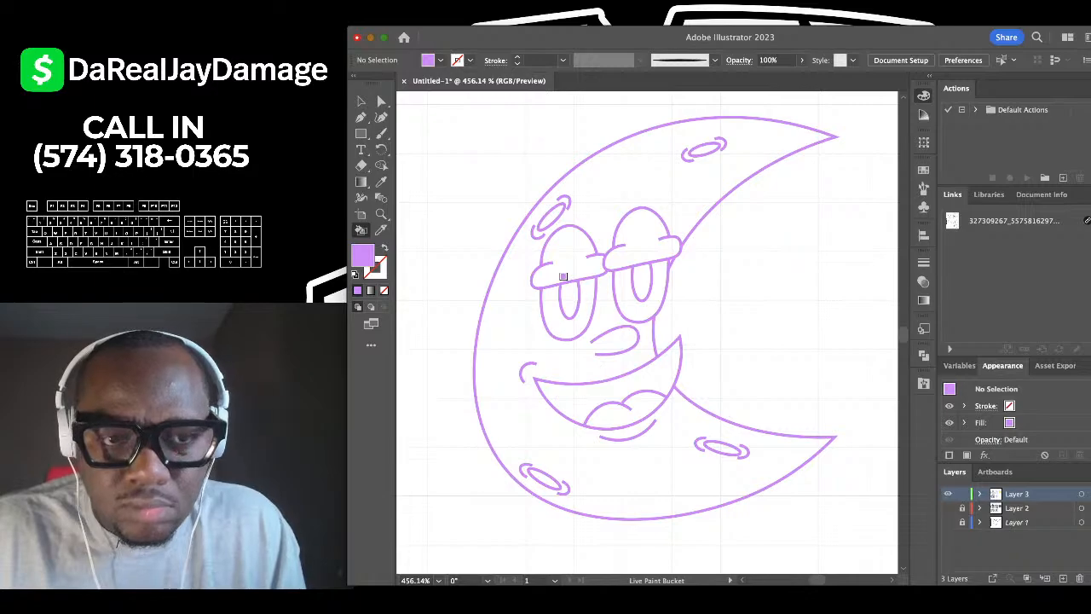
{"action": "scroll", "coordinate": [563, 275], "scroll_direction": "down", "scroll_amount": 8}
{"action": "key", "text": "v"}
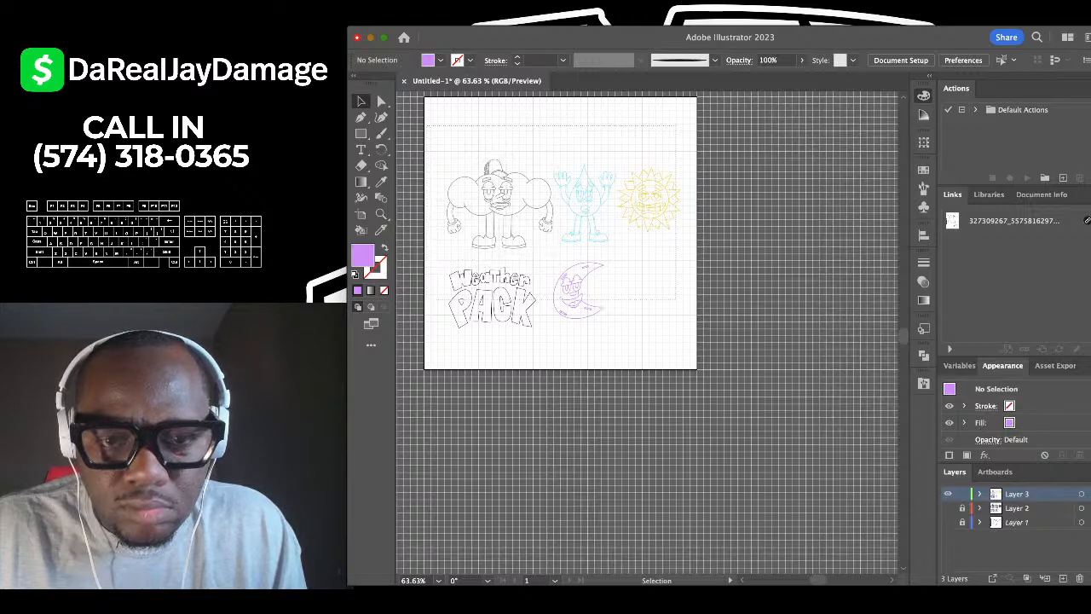
{"action": "key", "text": "super+a"}
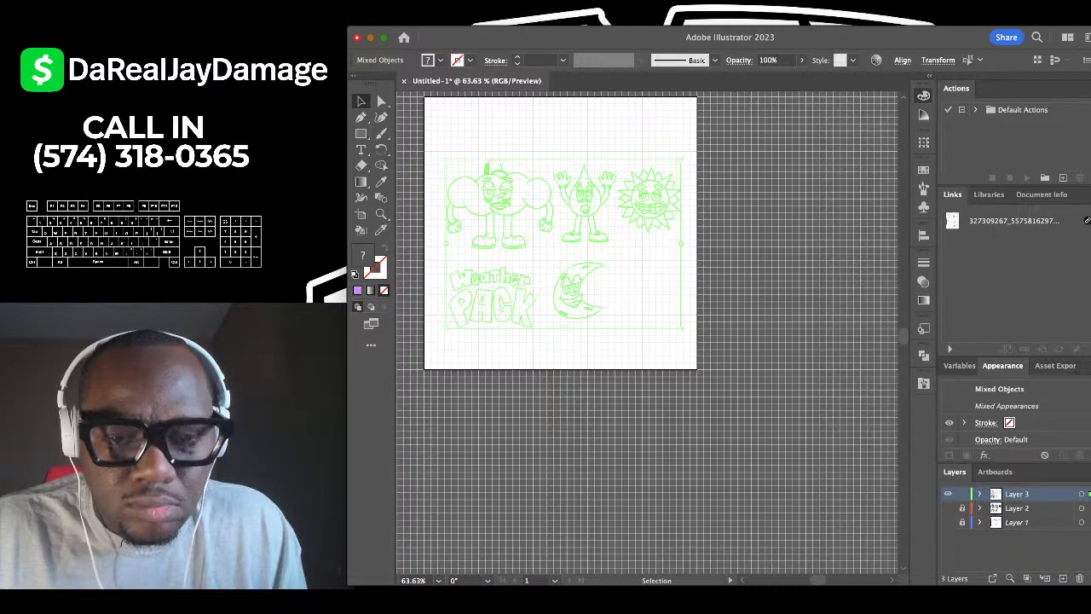
{"action": "key", "text": "super+shift+a"}
{"action": "scroll", "coordinate": [585, 309], "scroll_direction": "up", "scroll_amount": 10}
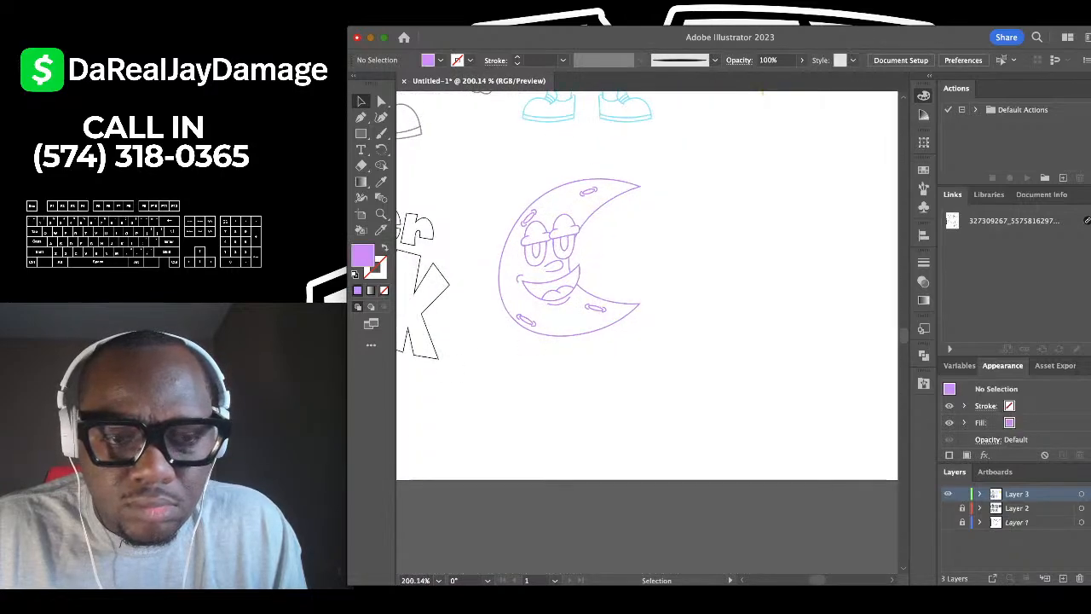
Fill the crescent moon's pupils and open mouth with light purple using Live Paint, leaving the tongue unfilled.
{"action": "key", "text": "k"}
{"action": "scroll", "coordinate": [500, 227], "scroll_direction": "up", "scroll_amount": 4}
{"action": "scroll", "coordinate": [503, 192], "scroll_direction": "up", "scroll_amount": 1}
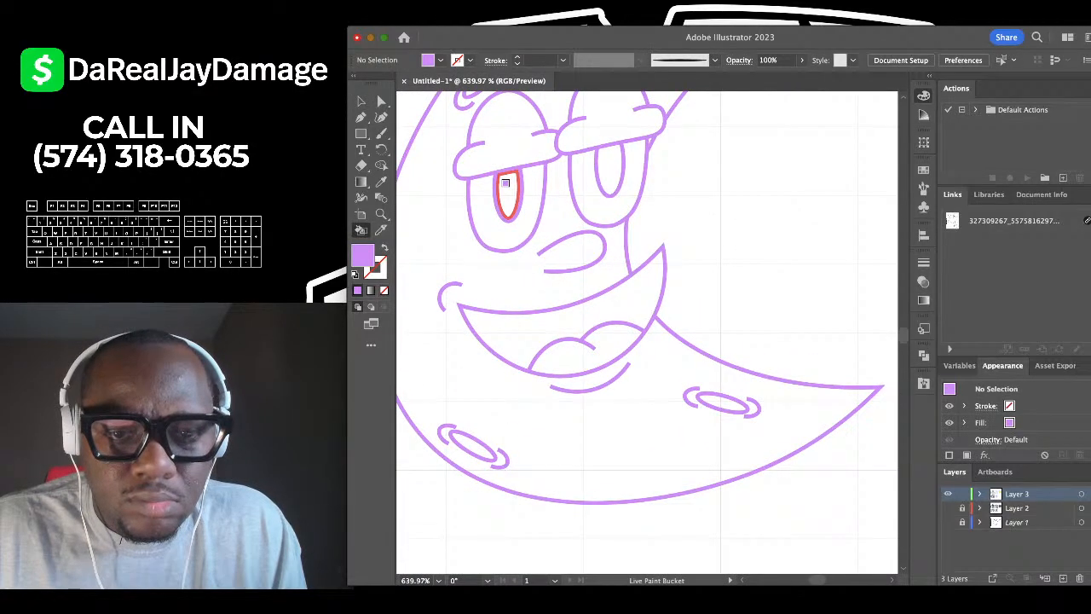
{"action": "left_click", "coordinate": [505, 192]}
{"action": "scroll", "coordinate": [584, 183], "scroll_direction": "up", "scroll_amount": 1}
{"action": "left_click", "coordinate": [583, 180]}
{"action": "scroll", "coordinate": [588, 239], "scroll_direction": "down", "scroll_amount": 2}
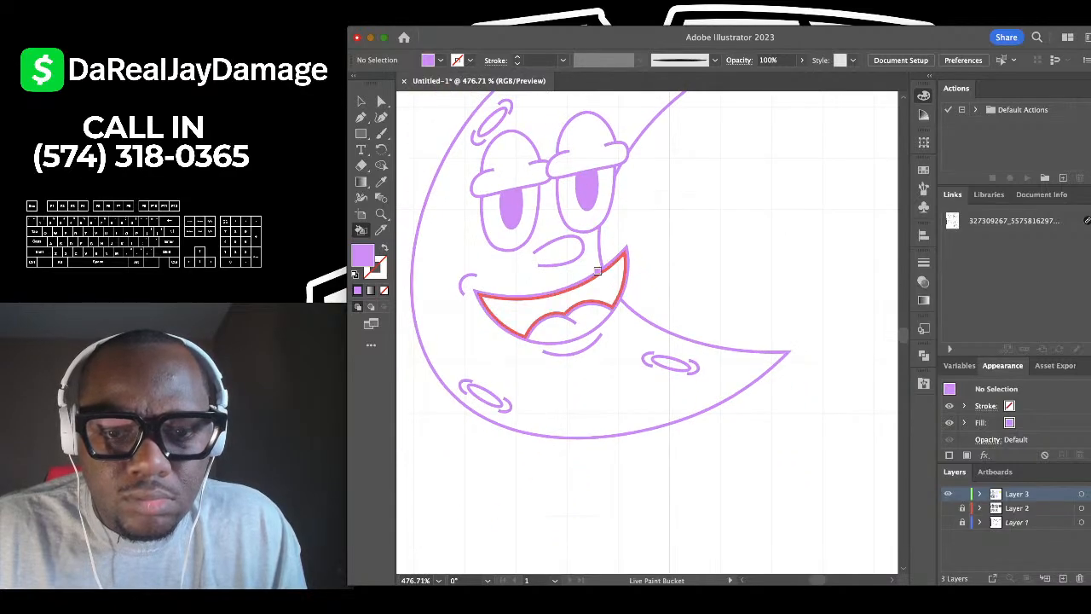
{"action": "left_click", "coordinate": [593, 295]}
Fill the four oval craters on the crescent moon with the same light purple.
{"action": "scroll", "coordinate": [563, 316], "scroll_direction": "down", "scroll_amount": 2}
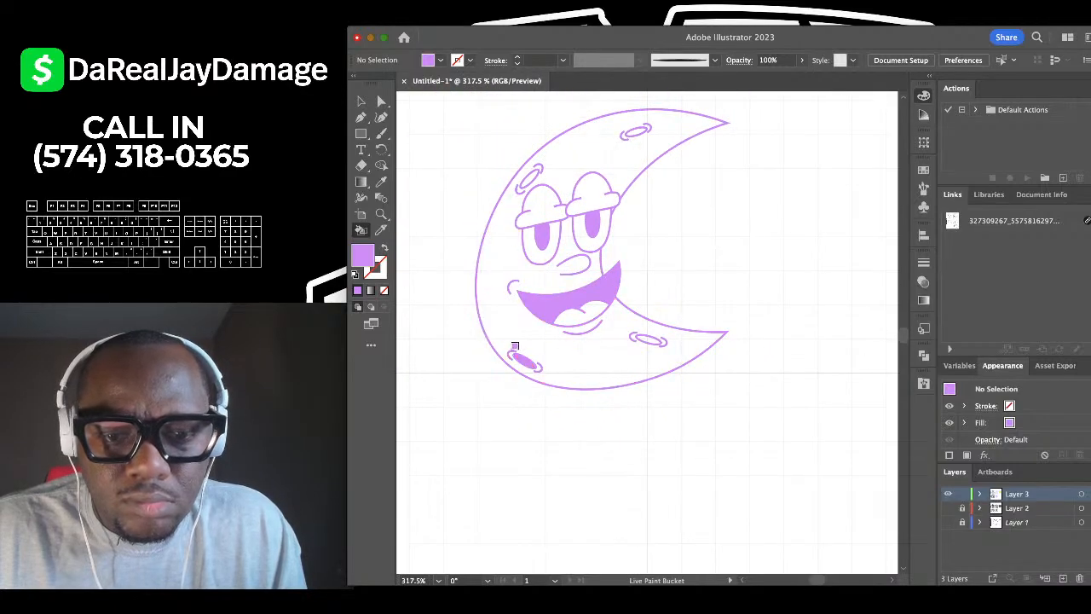
{"action": "left_click", "coordinate": [644, 338]}
{"action": "scroll", "coordinate": [642, 333], "scroll_direction": "up", "scroll_amount": 3}
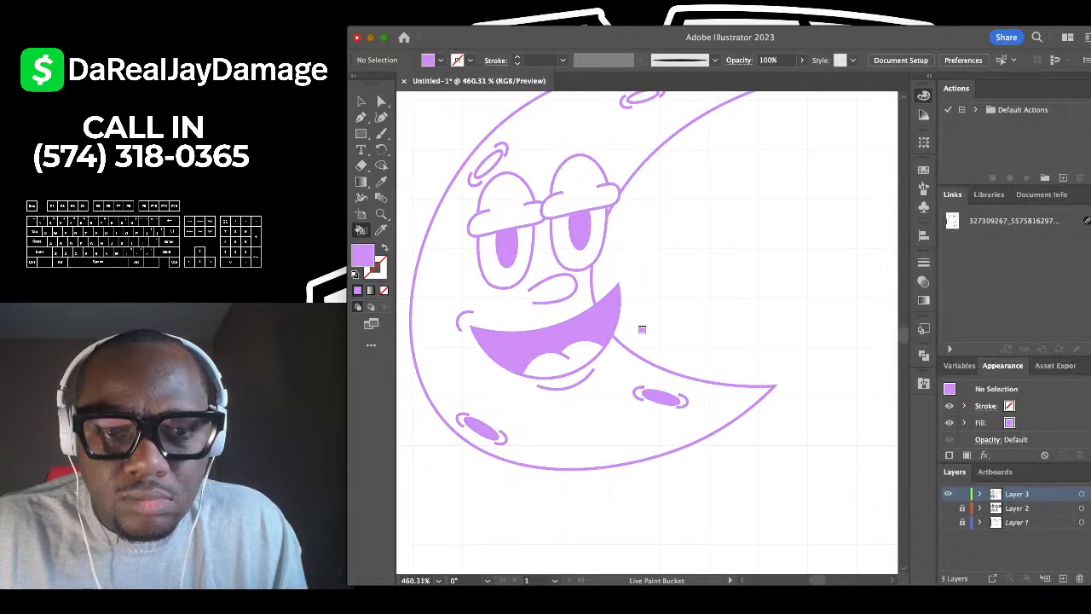
{"action": "left_click", "coordinate": [495, 154]}
{"action": "scroll", "coordinate": [500, 150], "scroll_direction": "up", "scroll_amount": 2}
{"action": "scroll", "coordinate": [499, 151], "scroll_direction": "right", "scroll_amount": 1}
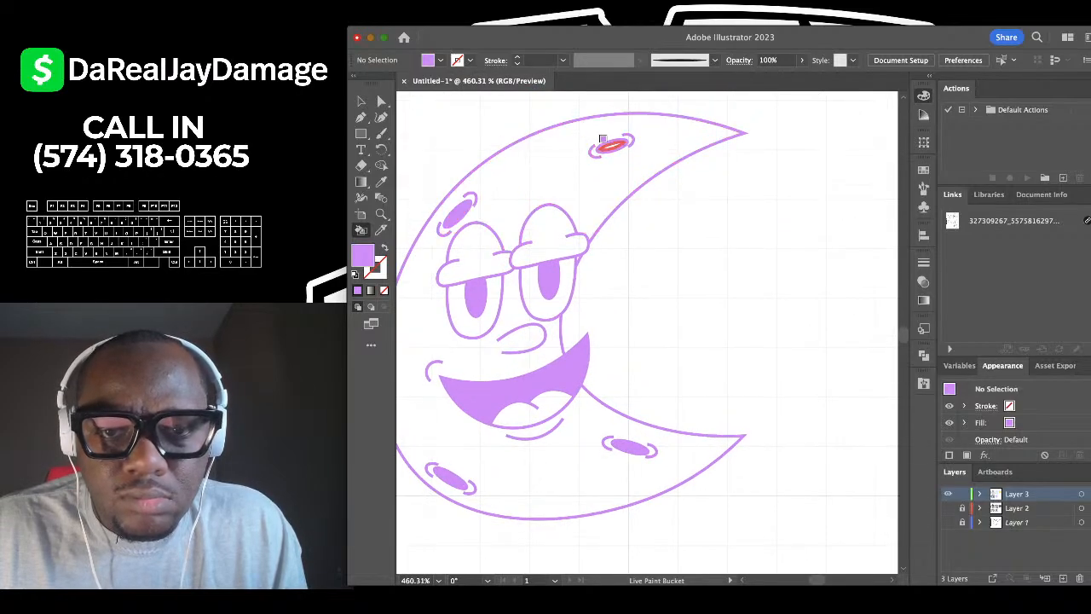
{"action": "left_click", "coordinate": [602, 139]}
{"action": "scroll", "coordinate": [603, 139], "scroll_direction": "down", "scroll_amount": 5}
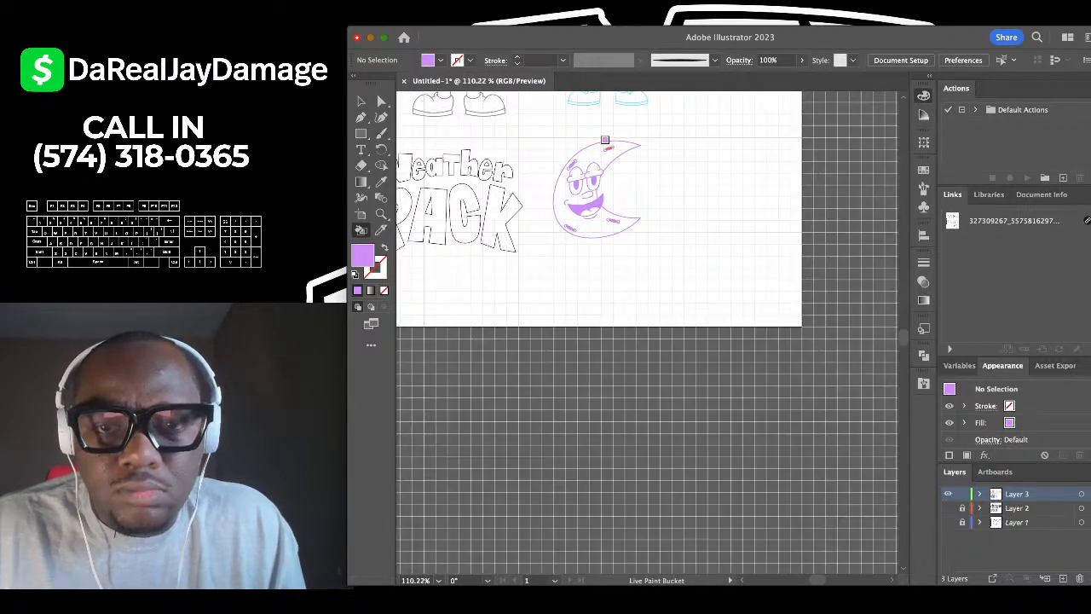
Sample the raindrop's light blue line color and fill its pupils, eyebrows and mouth opening with it using Live Paint.
{"action": "scroll", "coordinate": [604, 139], "scroll_direction": "up", "scroll_amount": 4}
{"action": "scroll", "coordinate": [605, 139], "scroll_direction": "right", "scroll_amount": 1}
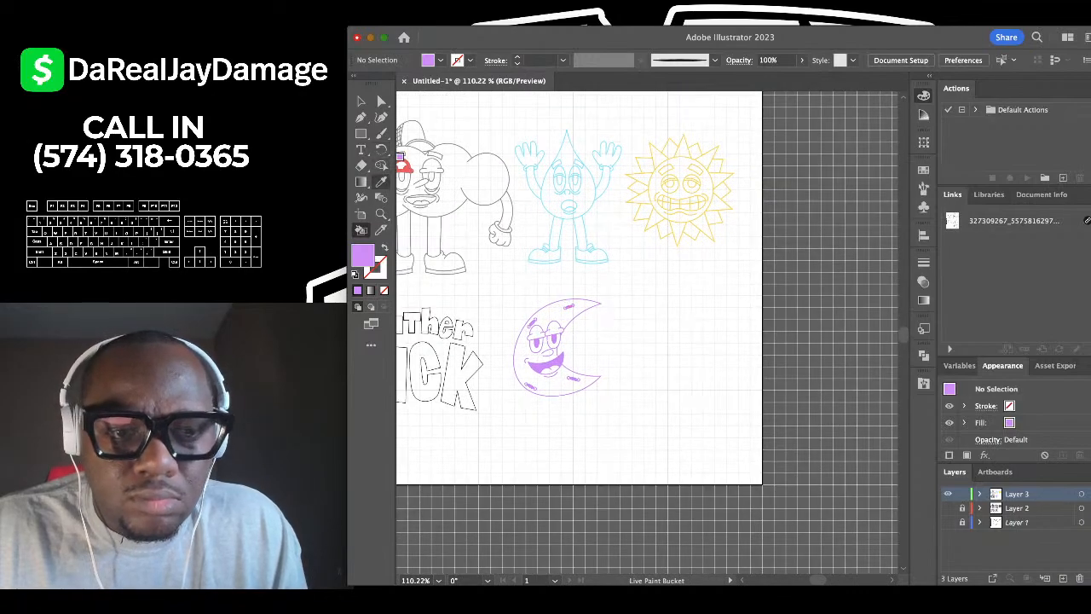
{"action": "left_click", "coordinate": [381, 182]}
{"action": "scroll", "coordinate": [529, 192], "scroll_direction": "up", "scroll_amount": 5}
{"action": "scroll", "coordinate": [529, 192], "scroll_direction": "up", "scroll_amount": 1}
{"action": "scroll", "coordinate": [529, 191], "scroll_direction": "right", "scroll_amount": 1}
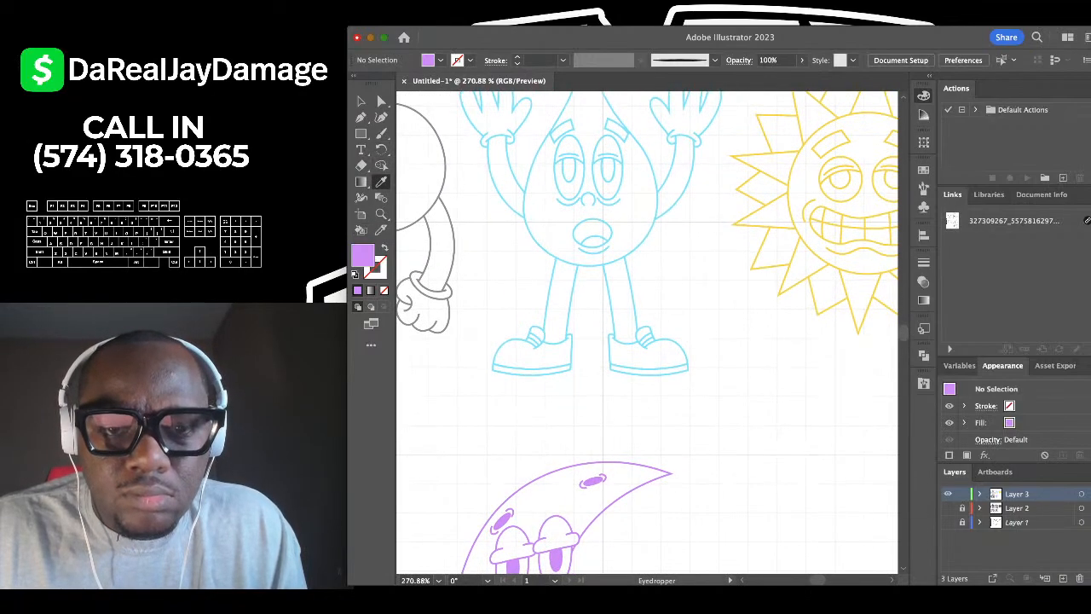
{"action": "left_click", "coordinate": [525, 194]}
{"action": "key", "text": "k"}
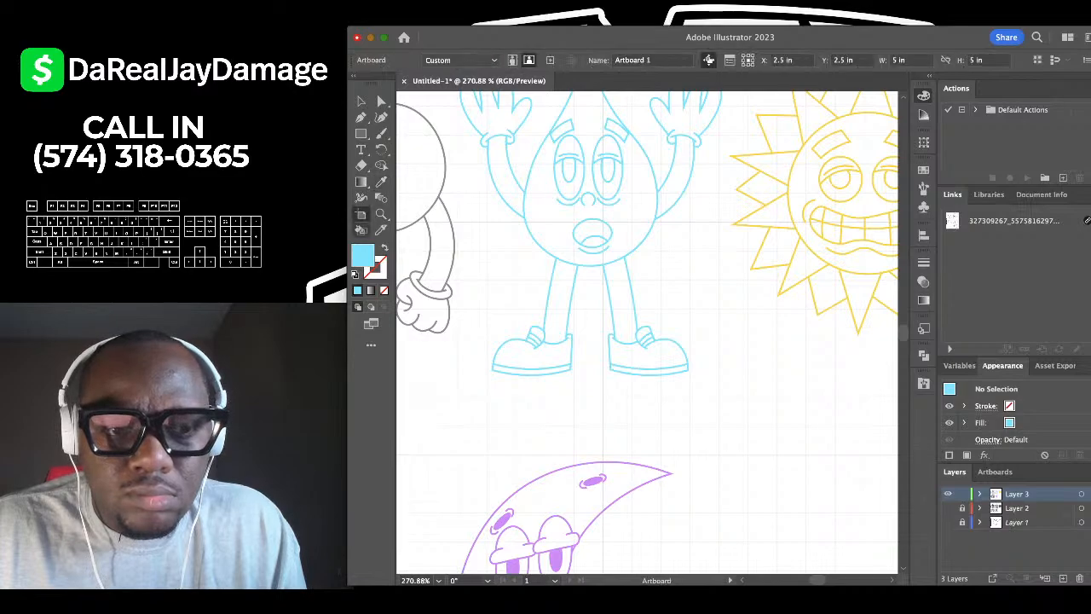
{"action": "scroll", "coordinate": [607, 170], "scroll_direction": "up", "scroll_amount": 3}
{"action": "left_click", "coordinate": [518, 150]}
{"action": "scroll", "coordinate": [517, 150], "scroll_direction": "up", "scroll_amount": 2}
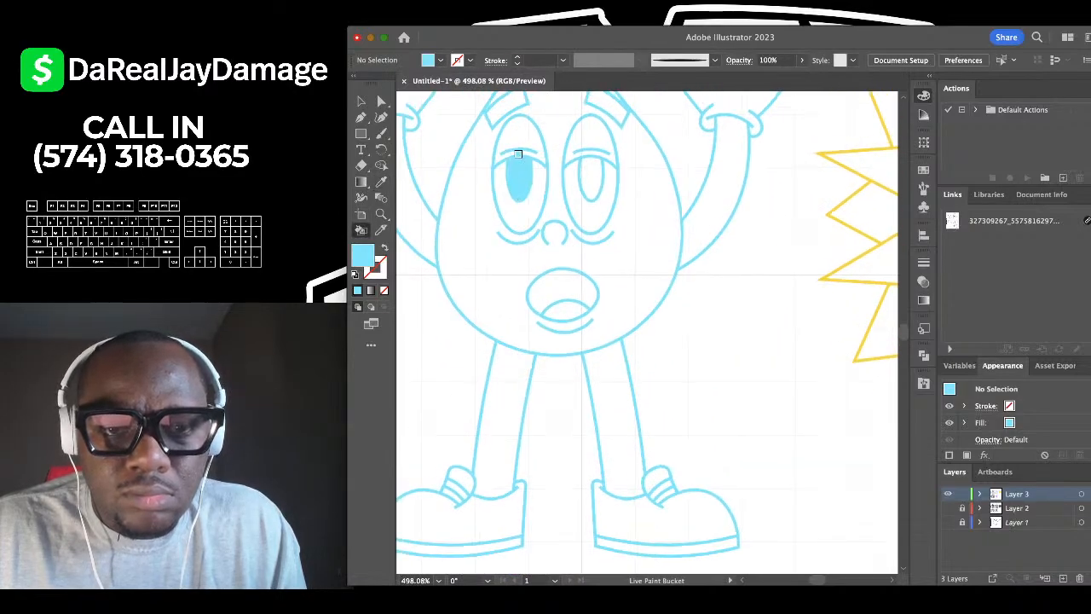
{"action": "left_click", "coordinate": [515, 159]}
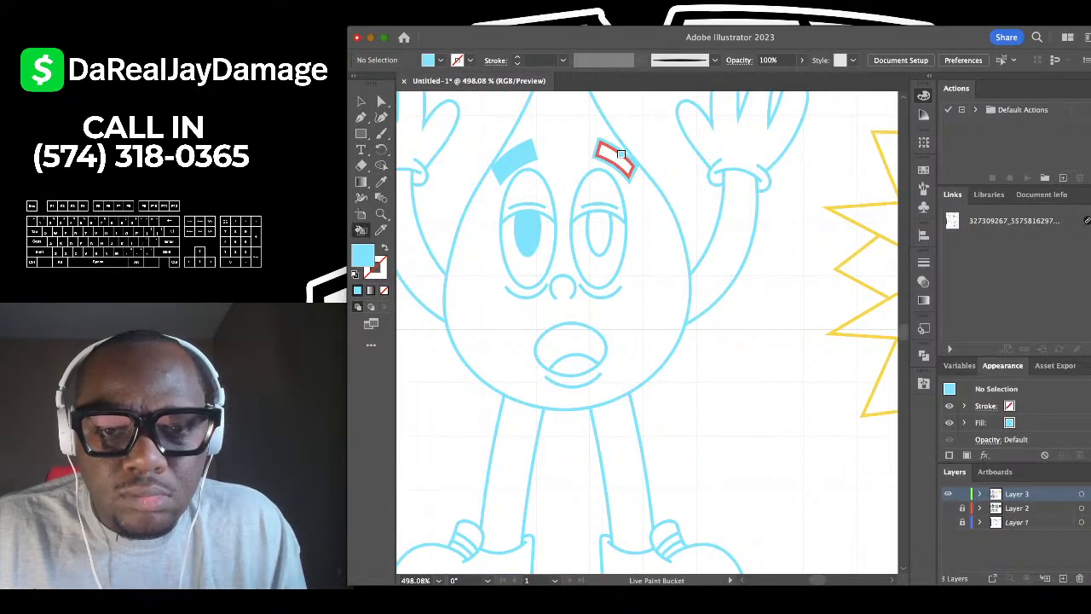
{"action": "left_click", "coordinate": [616, 160]}
{"action": "left_click", "coordinate": [600, 232]}
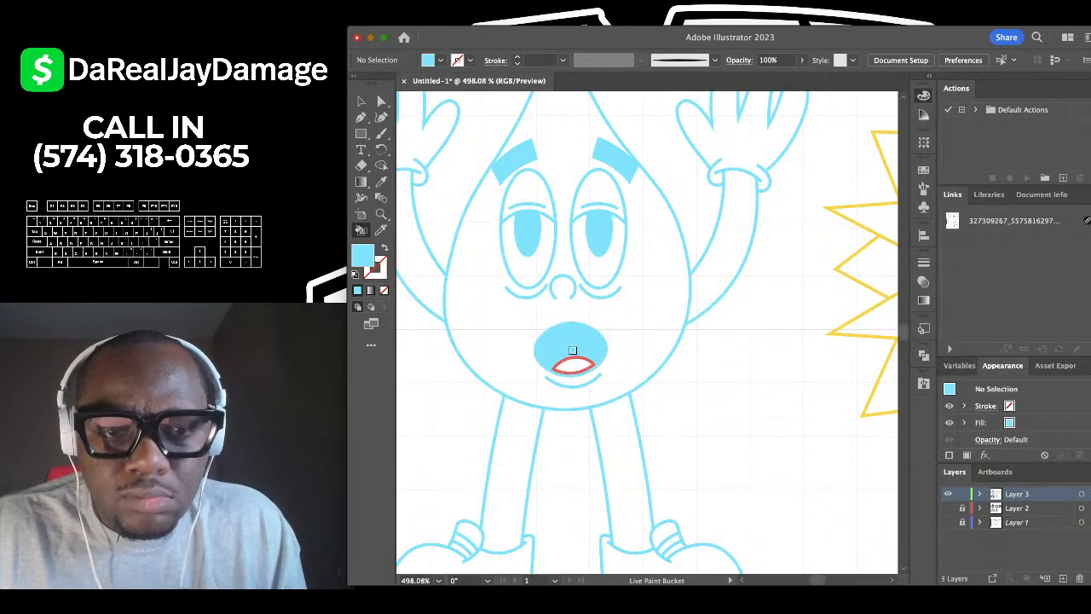
Fill both arms and both legs of the raindrop character with light blue.
{"action": "left_click", "coordinate": [420, 247]}
{"action": "left_click", "coordinate": [704, 262]}
{"action": "scroll", "coordinate": [674, 324], "scroll_direction": "down", "scroll_amount": 2}
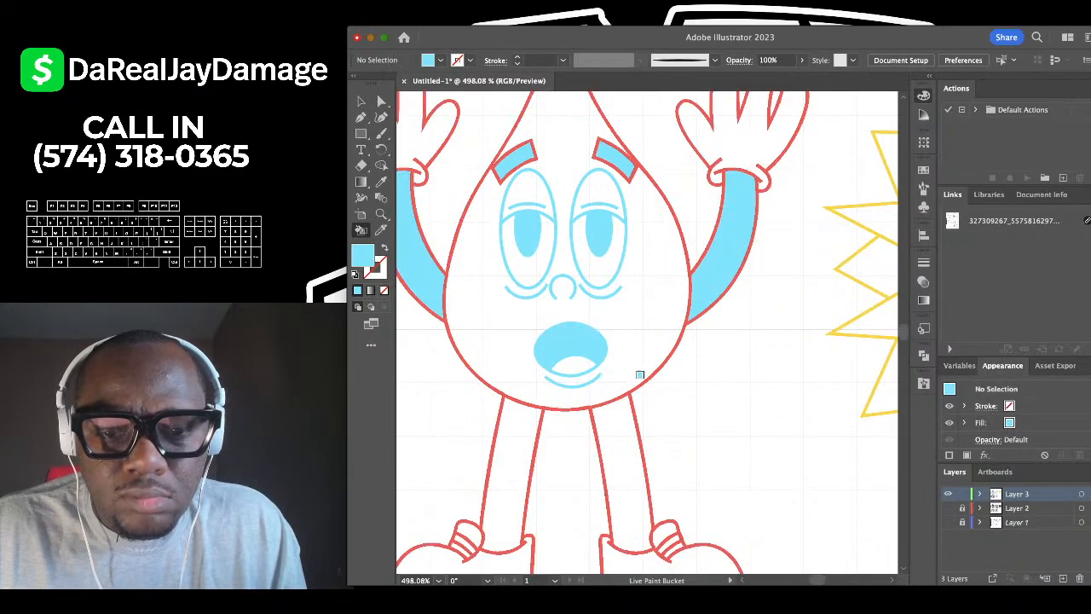
{"action": "left_click", "coordinate": [622, 465]}
{"action": "left_click", "coordinate": [508, 416]}
Sample the sun's yellow line color and fill its pupils and eyebrows with it using Live Paint.
{"action": "scroll", "coordinate": [508, 415], "scroll_direction": "down", "scroll_amount": 2}
{"action": "scroll", "coordinate": [508, 416], "scroll_direction": "down", "scroll_amount": 2}
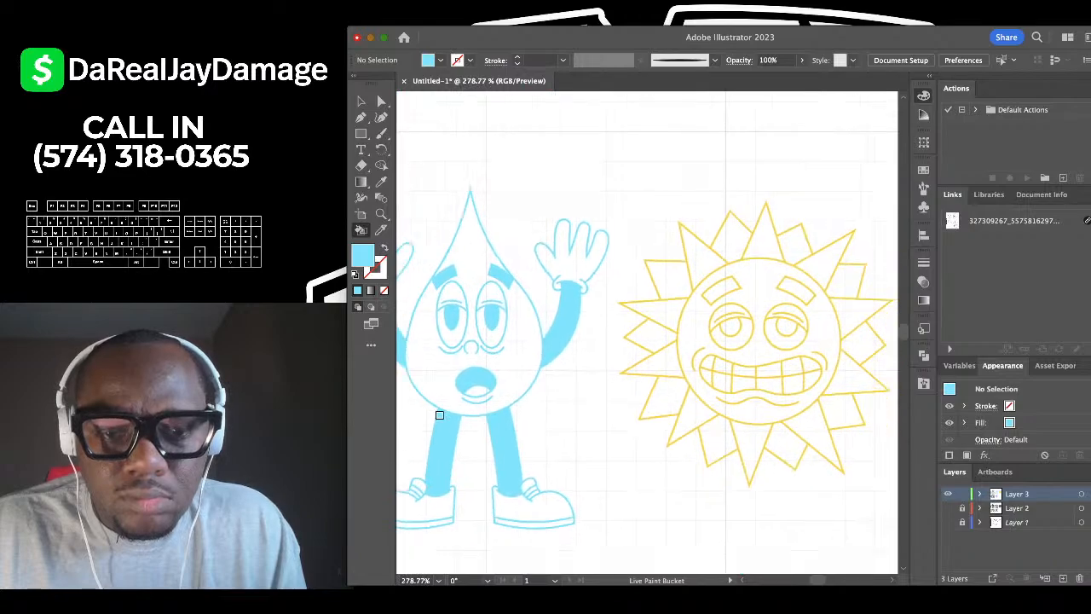
{"action": "key", "text": "i"}
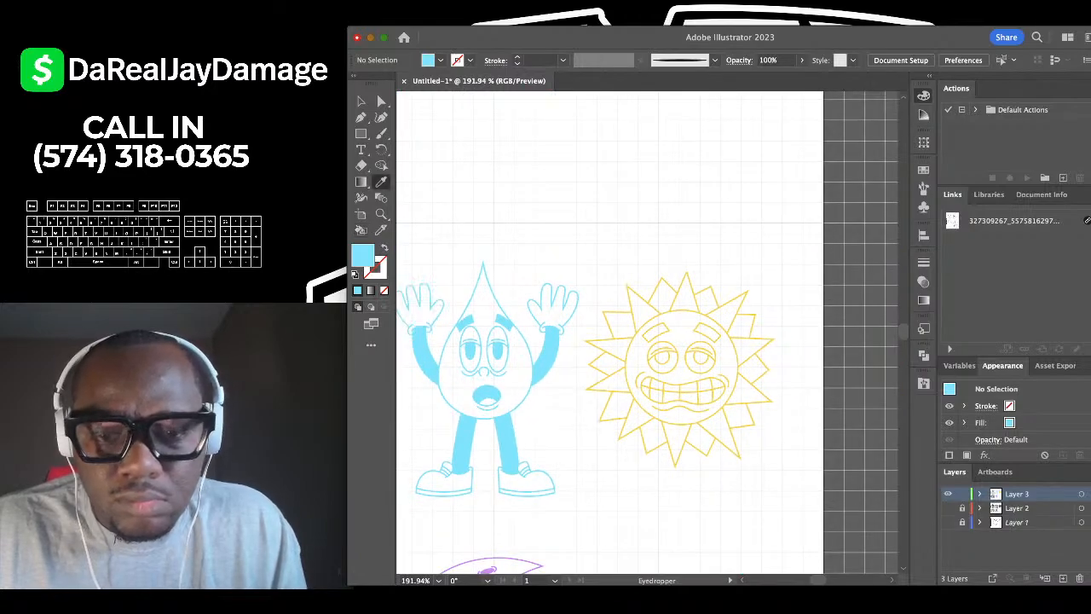
{"action": "scroll", "coordinate": [694, 387], "scroll_direction": "up", "scroll_amount": 3}
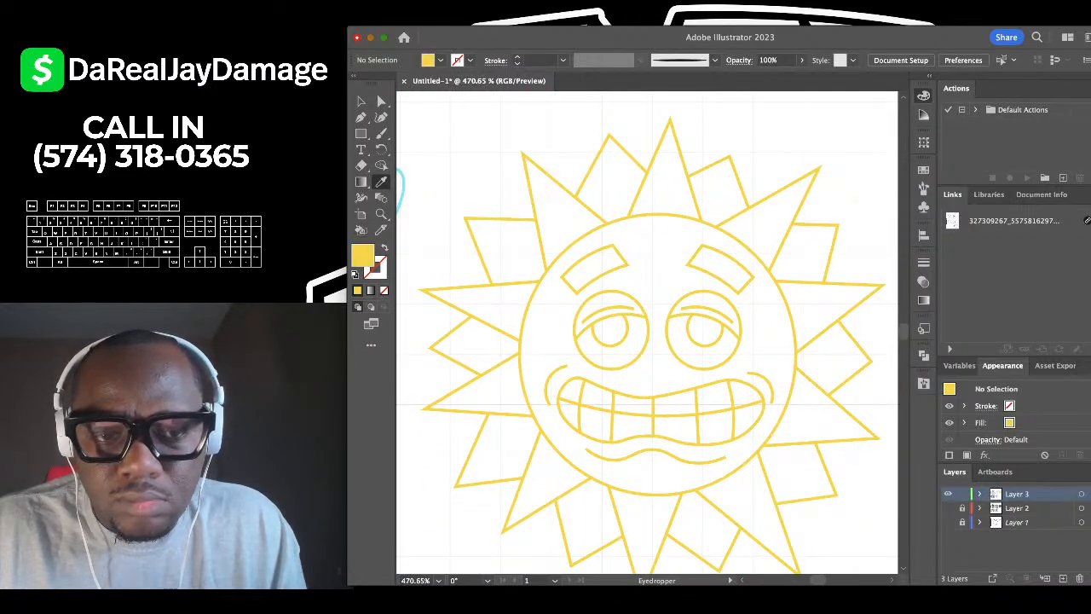
{"action": "key", "text": "k"}
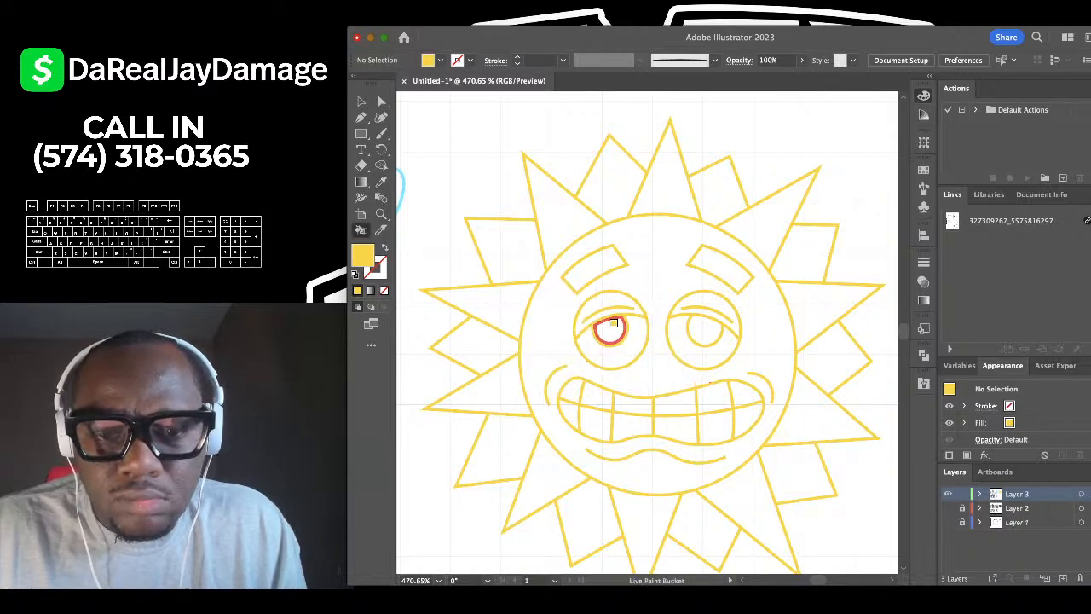
{"action": "left_click", "coordinate": [609, 330]}
{"action": "left_click", "coordinate": [594, 266]}
{"action": "left_click", "coordinate": [720, 267]}
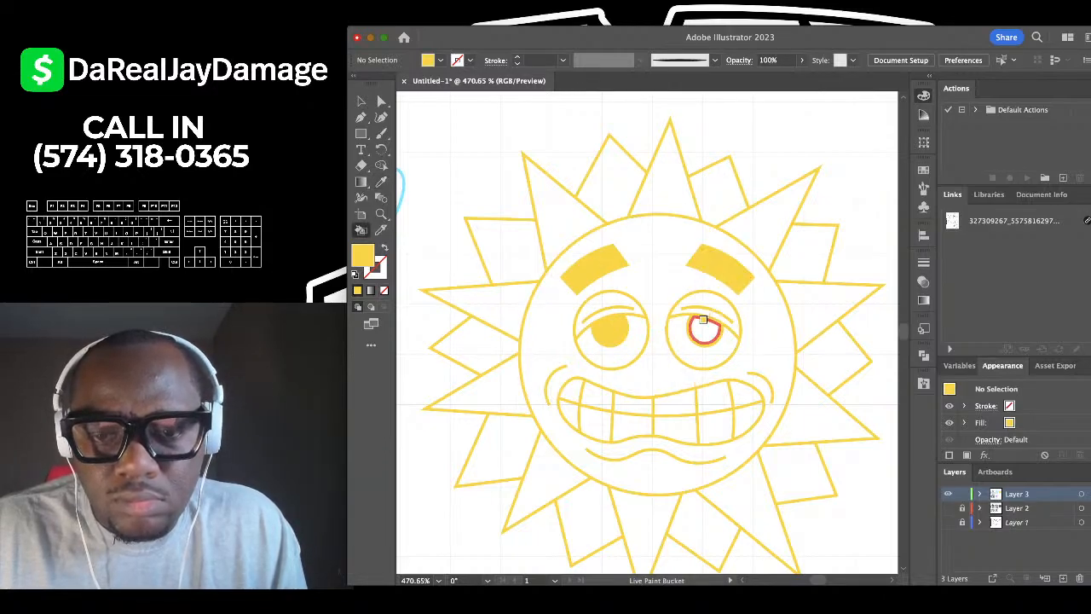
{"action": "left_click", "coordinate": [706, 329]}
Fill the shorter secondary rays between the sun's long pointed rays with yellow all around the face.
{"action": "scroll", "coordinate": [706, 328], "scroll_direction": "down", "scroll_amount": 2}
{"action": "left_click", "coordinate": [582, 281]}
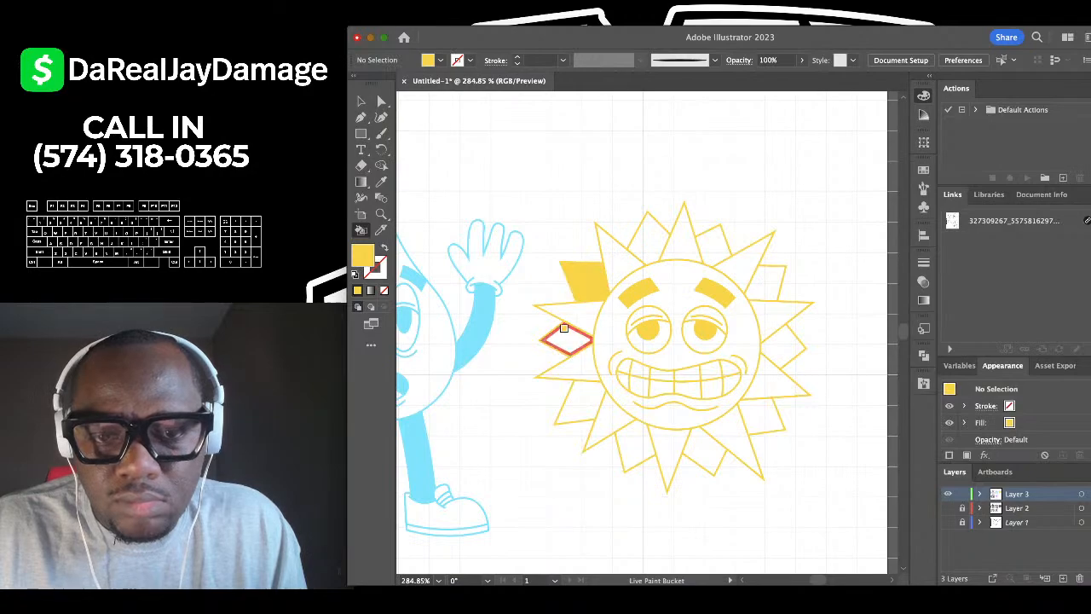
{"action": "left_click", "coordinate": [566, 340]}
{"action": "left_click", "coordinate": [583, 387]}
{"action": "left_click", "coordinate": [630, 435]}
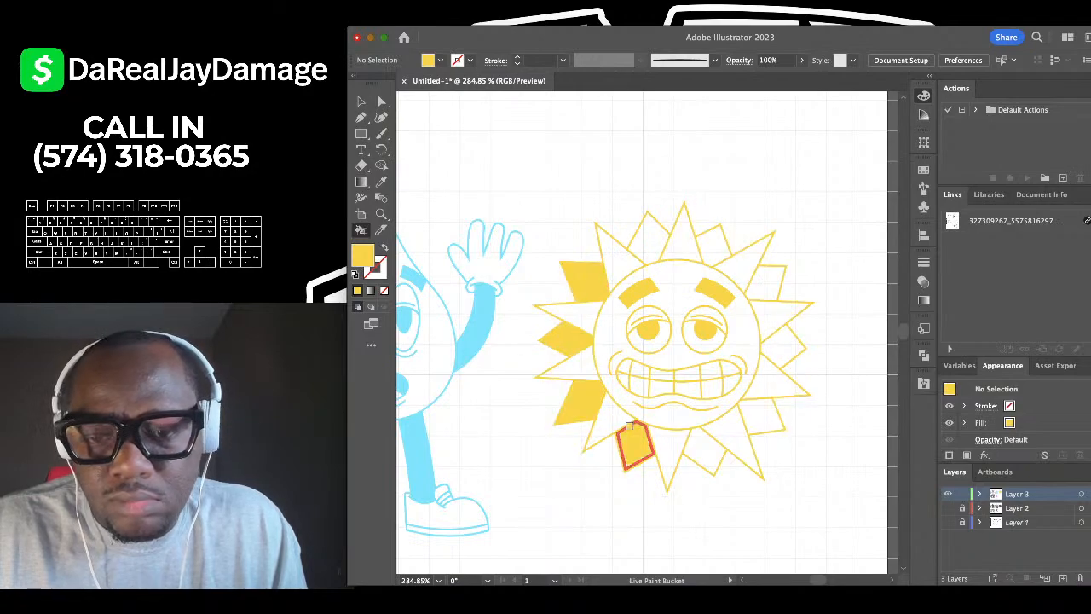
{"action": "left_click", "coordinate": [704, 428]}
{"action": "left_click", "coordinate": [760, 416]}
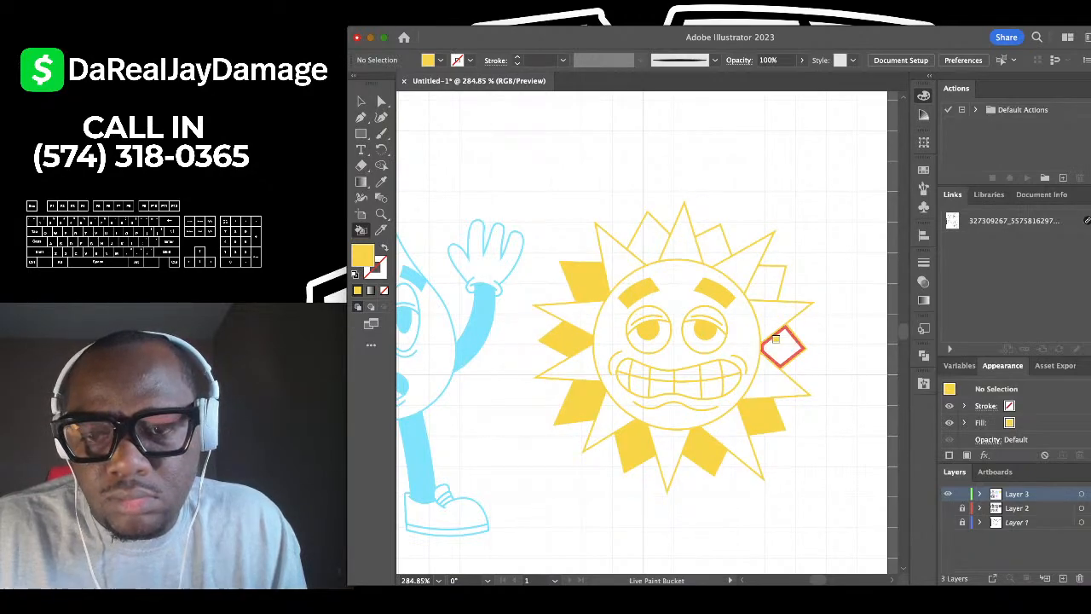
{"action": "left_click", "coordinate": [782, 347]}
{"action": "left_click", "coordinate": [765, 273]}
{"action": "left_click", "coordinate": [712, 242]}
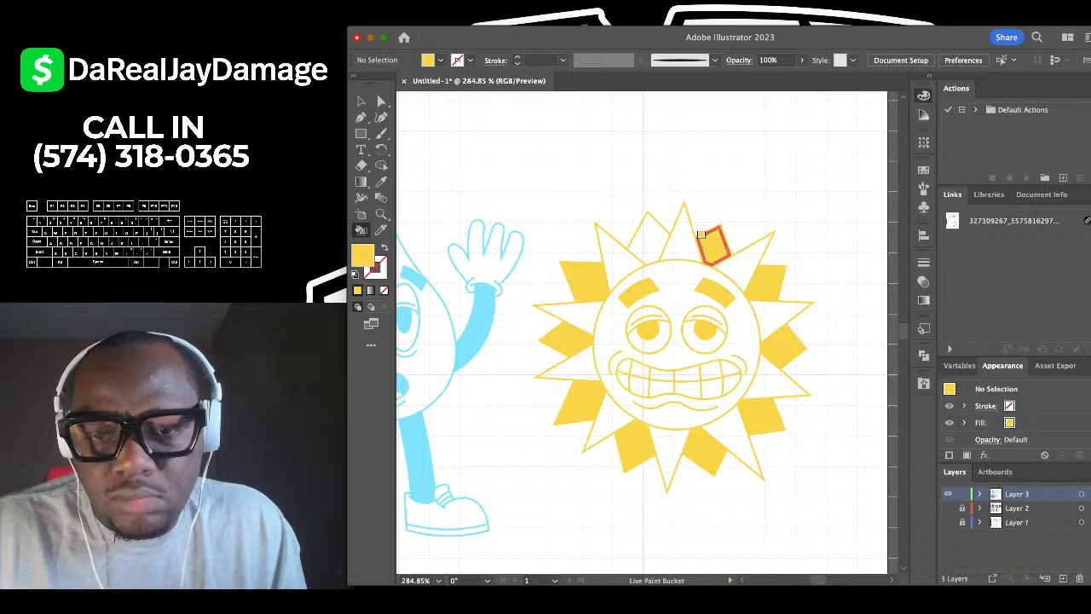
Sample the cloud character's gray line color and fill its pupils, mouth opening and eyebrows with it using Live Paint.
{"action": "scroll", "coordinate": [635, 228], "scroll_direction": "down", "scroll_amount": 10}
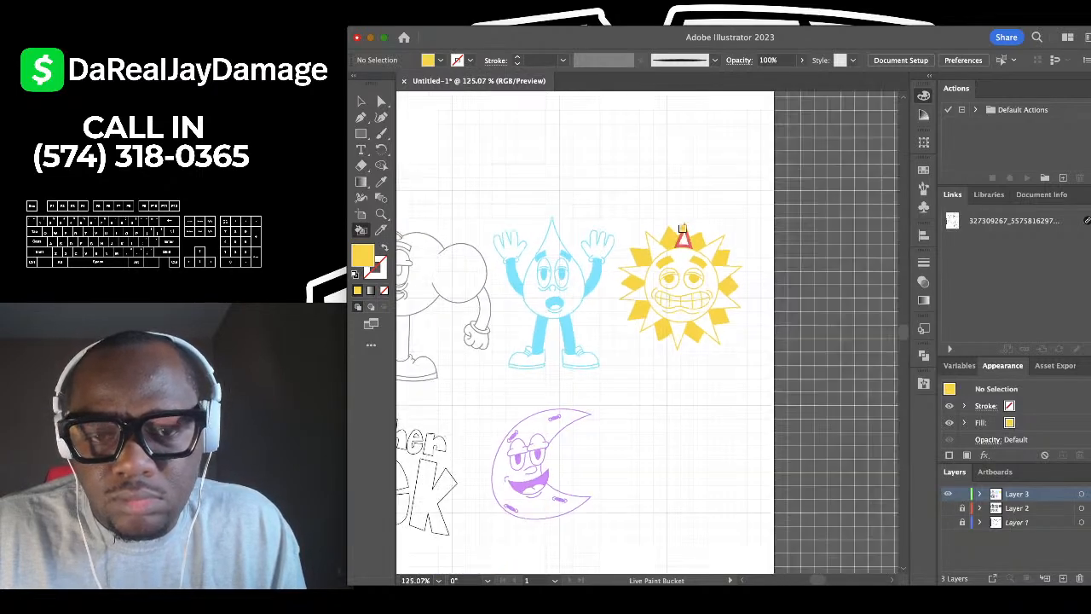
{"action": "scroll", "coordinate": [782, 193], "scroll_direction": "up", "scroll_amount": 5}
{"action": "scroll", "coordinate": [399, 189], "scroll_direction": "up", "scroll_amount": 3}
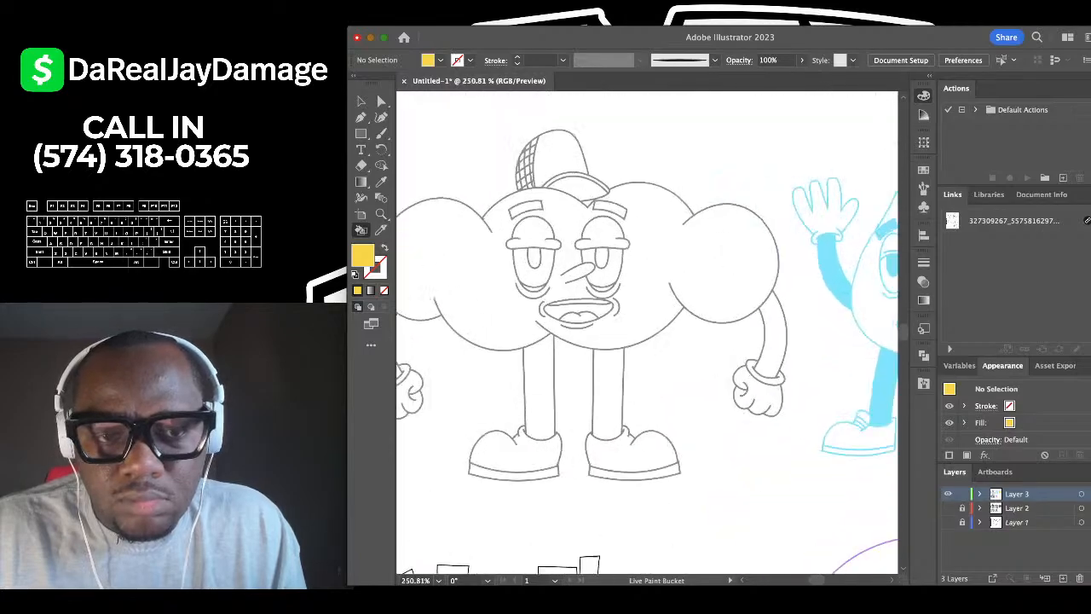
{"action": "left_click", "coordinate": [381, 181]}
{"action": "left_click", "coordinate": [441, 199]}
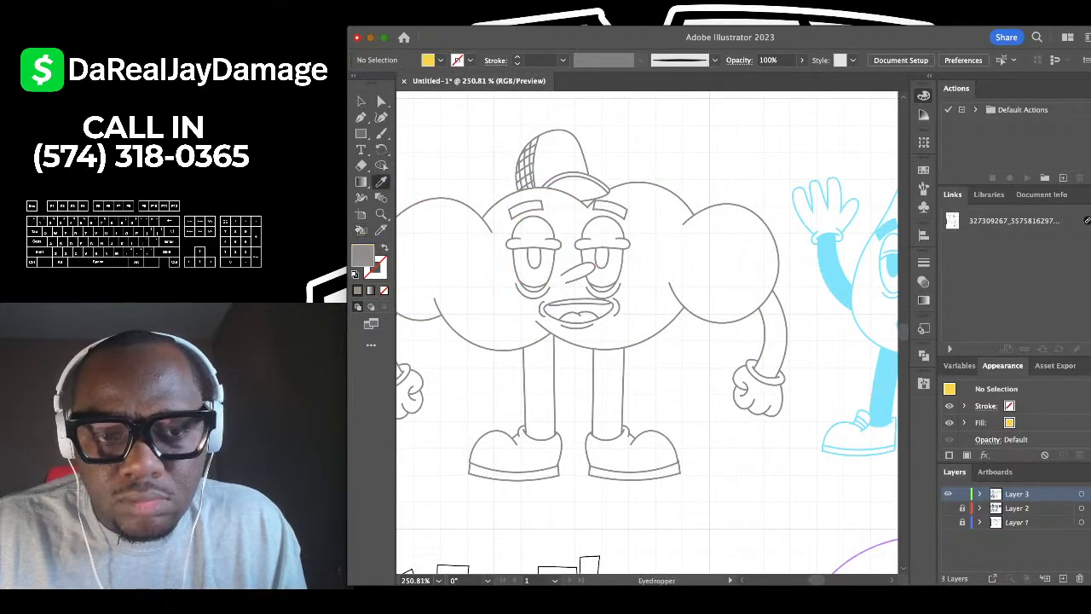
{"action": "left_click", "coordinate": [361, 230]}
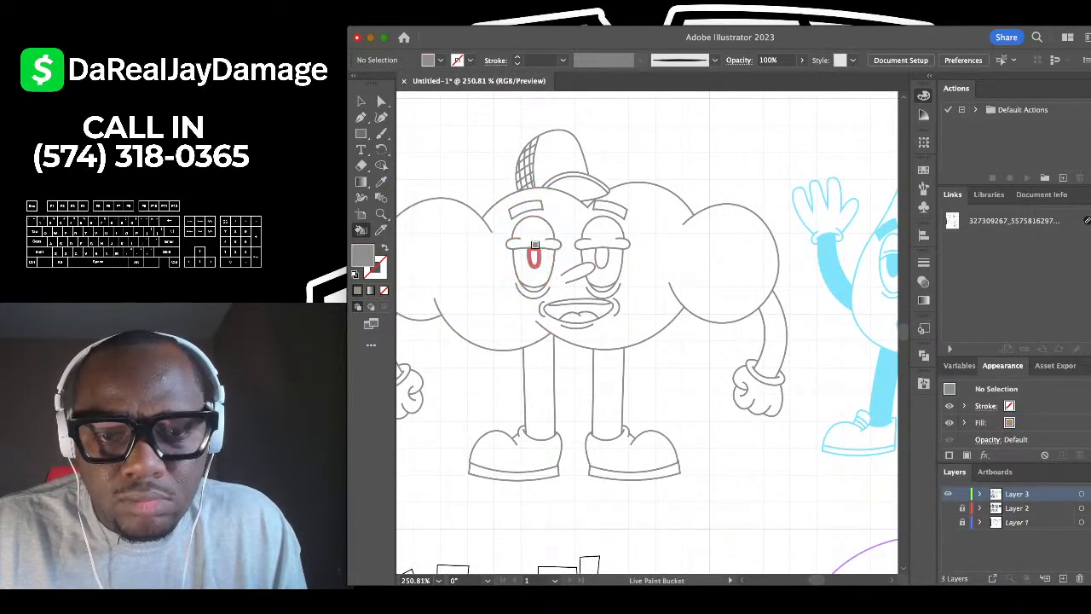
{"action": "left_click", "coordinate": [534, 256]}
{"action": "left_click", "coordinate": [570, 303]}
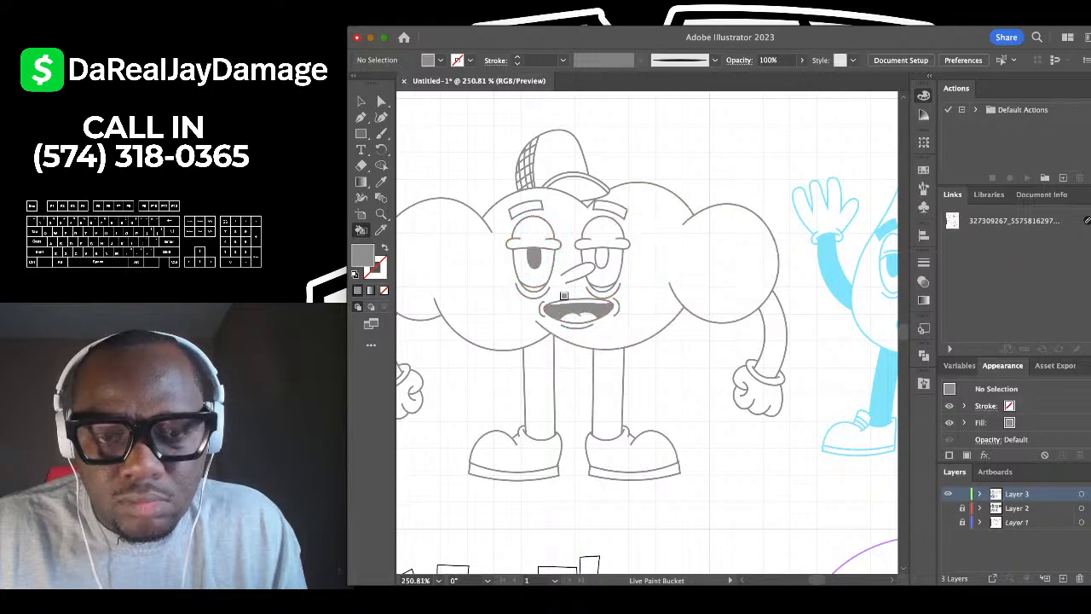
{"action": "left_click", "coordinate": [596, 252]}
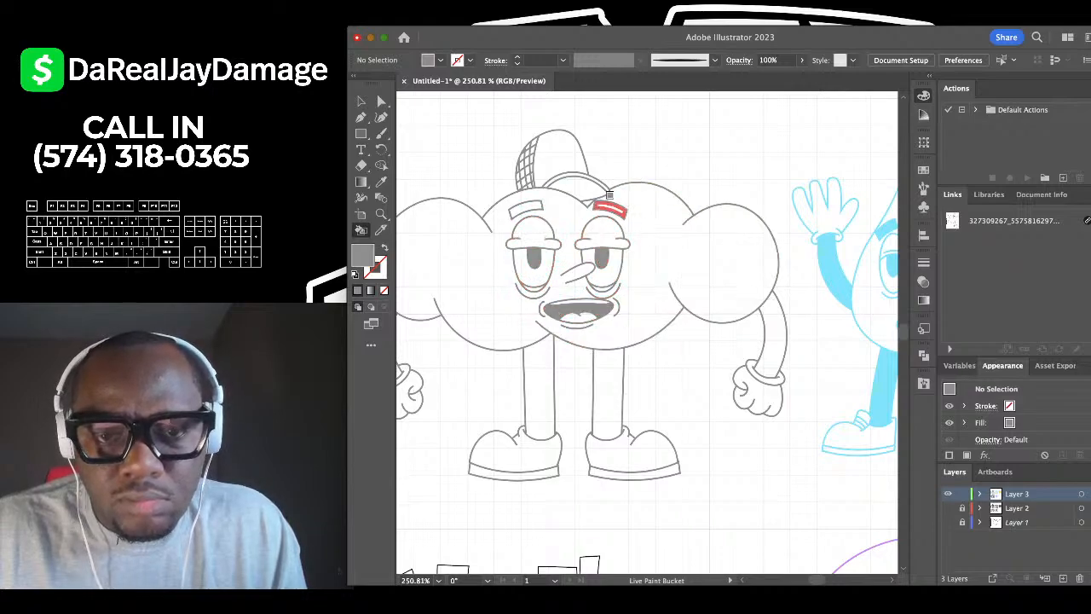
{"action": "left_click", "coordinate": [612, 210]}
{"action": "left_click", "coordinate": [526, 208]}
Fill the cloud character's legs and arms with gray.
{"action": "left_click", "coordinate": [545, 353]}
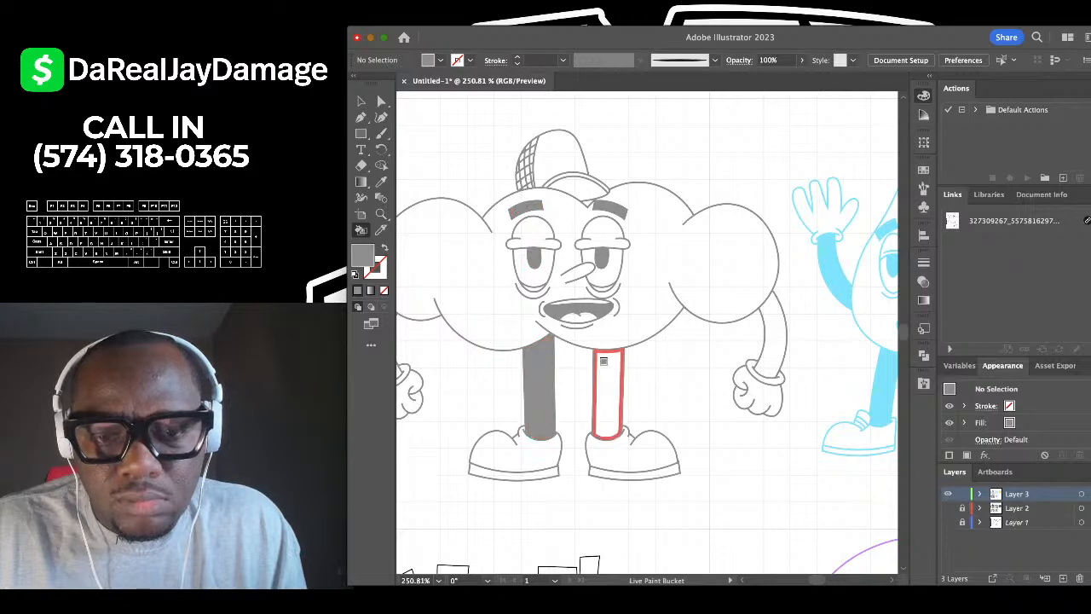
{"action": "left_click", "coordinate": [608, 360]}
{"action": "left_click", "coordinate": [772, 341]}
{"action": "scroll", "coordinate": [774, 345], "scroll_direction": "down", "scroll_amount": 1}
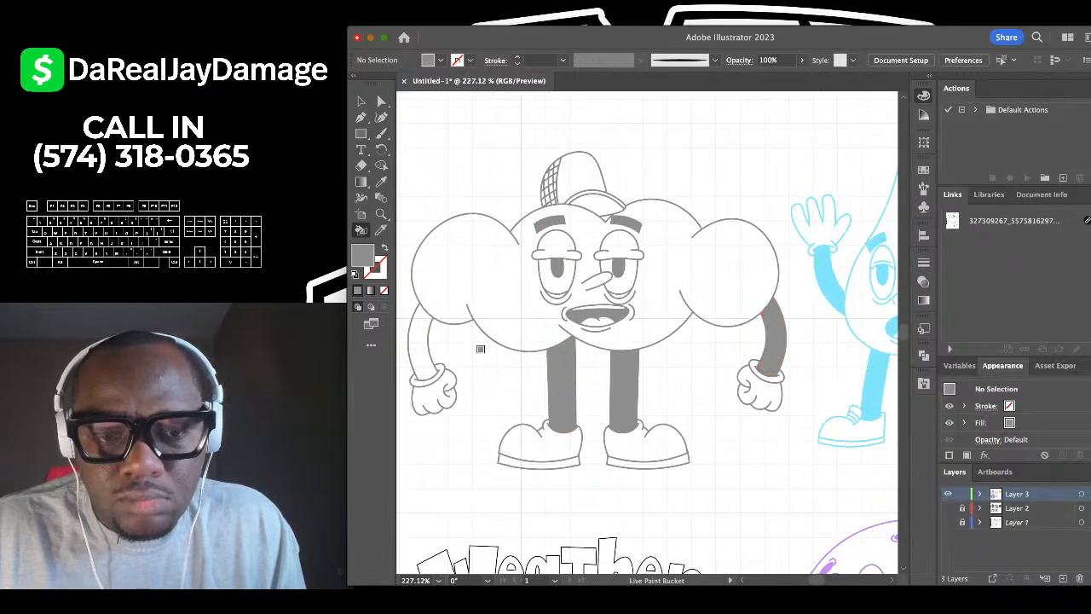
Fill the cloud character's left arm with the medium grey using Live Paint.
{"action": "left_click", "coordinate": [414, 334]}
{"action": "scroll", "coordinate": [544, 358], "scroll_direction": "down", "scroll_amount": 3}
{"action": "scroll", "coordinate": [545, 362], "scroll_direction": "down", "scroll_amount": 4}
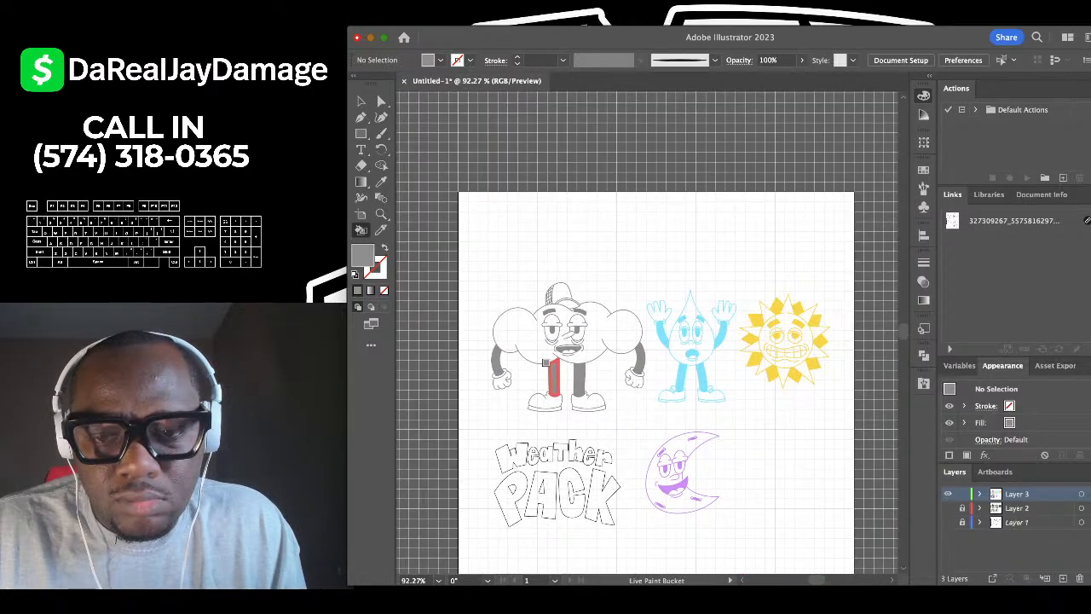
Sample the blue from the water drop's leg and lighten the fill colour to pale blue.
{"action": "scroll", "coordinate": [604, 368], "scroll_direction": "up", "scroll_amount": 4}
{"action": "scroll", "coordinate": [605, 369], "scroll_direction": "up", "scroll_amount": 3}
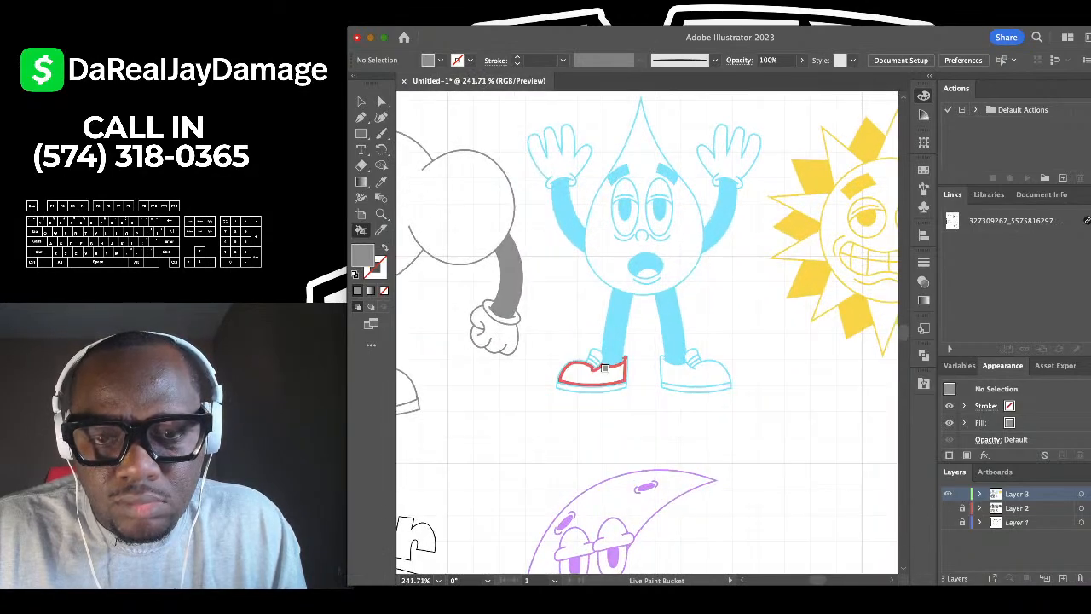
{"action": "scroll", "coordinate": [604, 368], "scroll_direction": "down", "scroll_amount": 1}
{"action": "scroll", "coordinate": [605, 369], "scroll_direction": "left", "scroll_amount": 2}
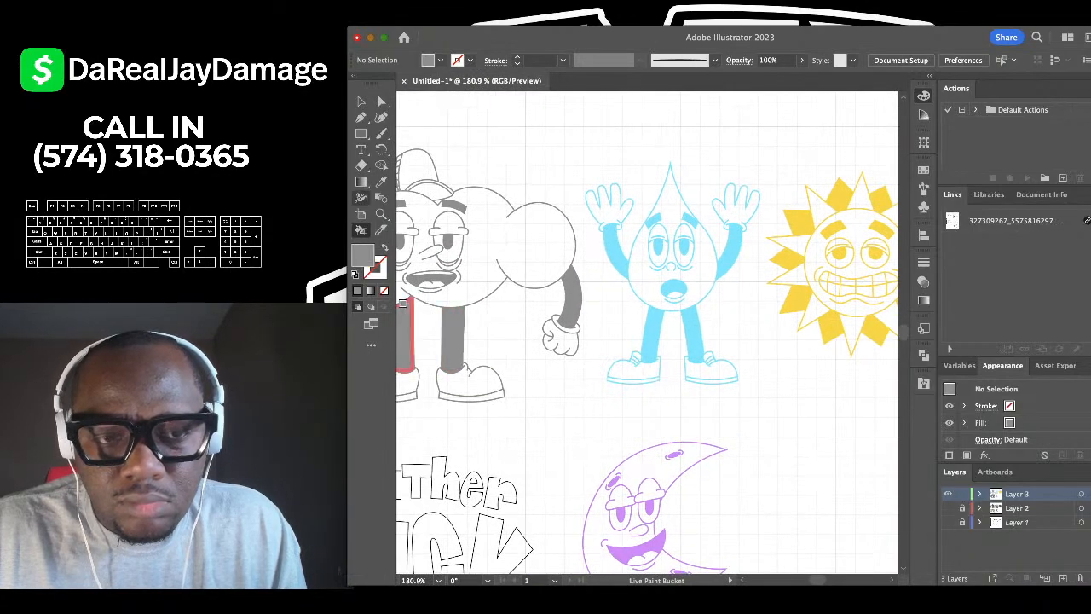
{"action": "left_click", "coordinate": [381, 182]}
{"action": "left_click", "coordinate": [652, 335]}
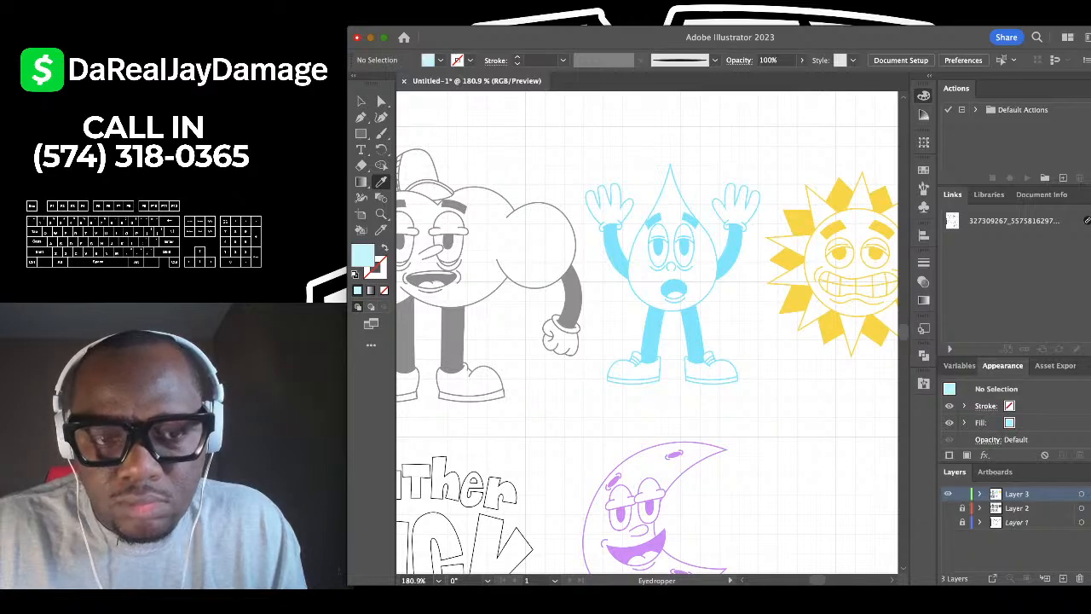
Fill the water drop's body and pointed forehead area with the pale blue using Live Paint.
{"action": "key", "text": "k"}
{"action": "scroll", "coordinate": [632, 267], "scroll_direction": "up", "scroll_amount": 3}
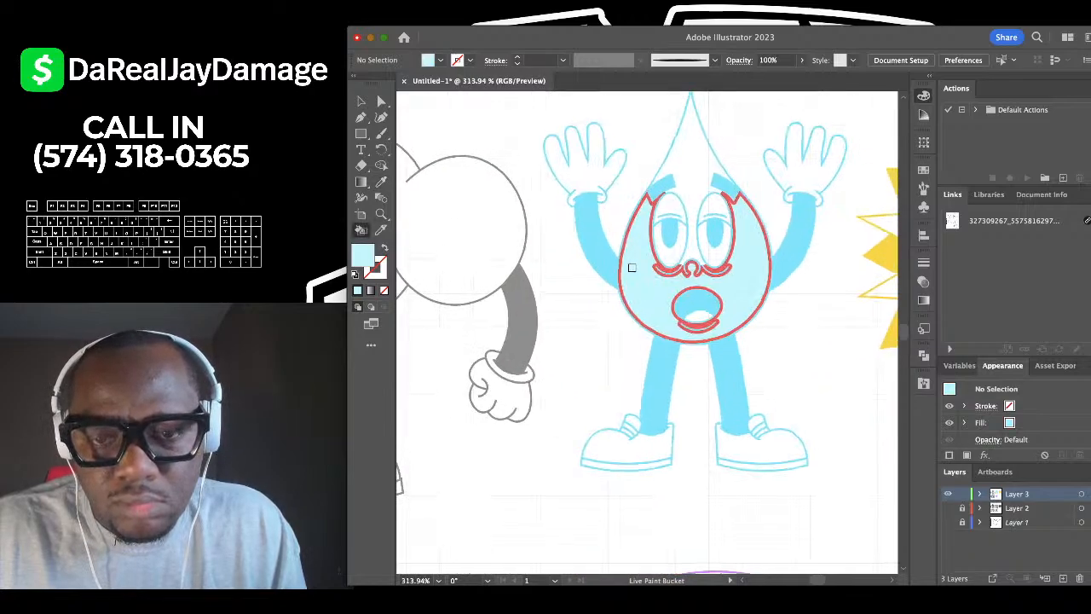
{"action": "scroll", "coordinate": [632, 267], "scroll_direction": "up", "scroll_amount": 1}
{"action": "scroll", "coordinate": [632, 268], "scroll_direction": "right", "scroll_amount": 1}
{"action": "scroll", "coordinate": [656, 202], "scroll_direction": "up", "scroll_amount": 3}
{"action": "left_click", "coordinate": [634, 186]}
{"action": "scroll", "coordinate": [635, 185], "scroll_direction": "down", "scroll_amount": 3}
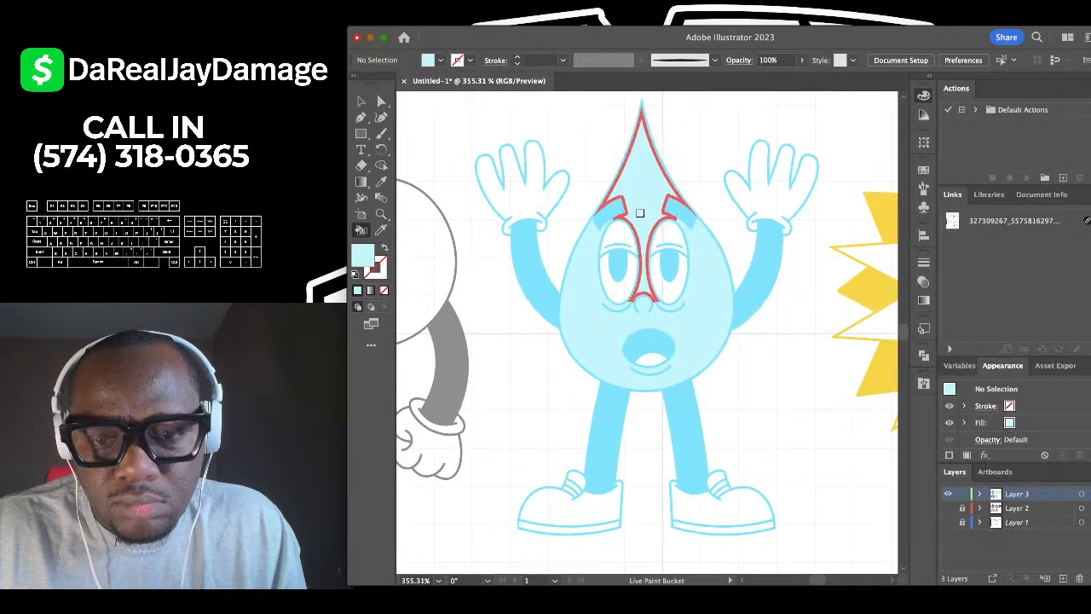
Fill both of the water drop's eyelids with the pale blue.
{"action": "scroll", "coordinate": [640, 212], "scroll_direction": "down", "scroll_amount": 3}
{"action": "scroll", "coordinate": [612, 223], "scroll_direction": "up", "scroll_amount": 3}
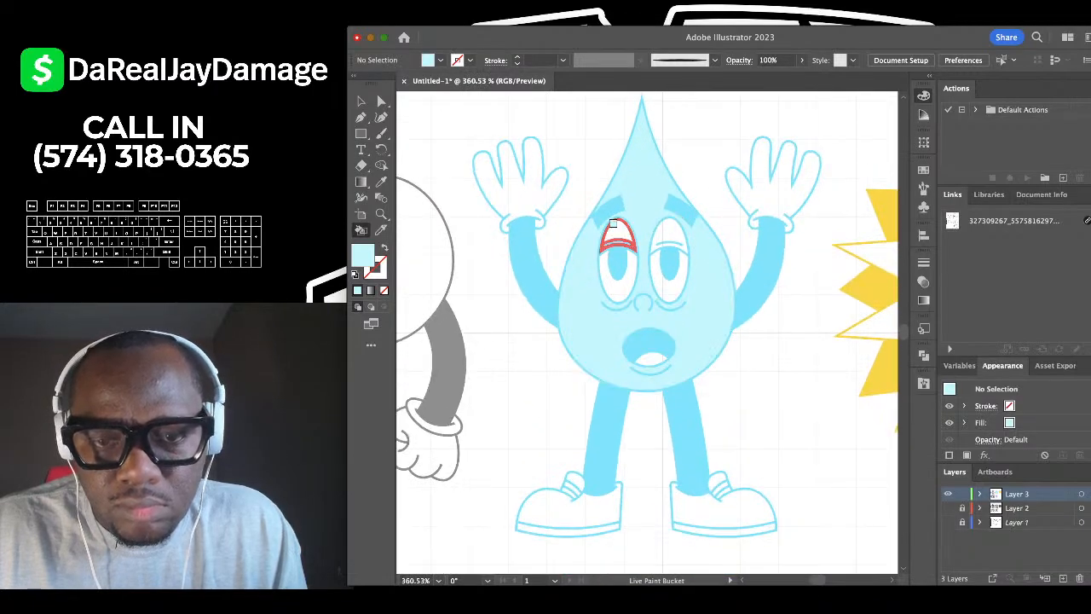
{"action": "scroll", "coordinate": [661, 243], "scroll_direction": "down", "scroll_amount": 2}
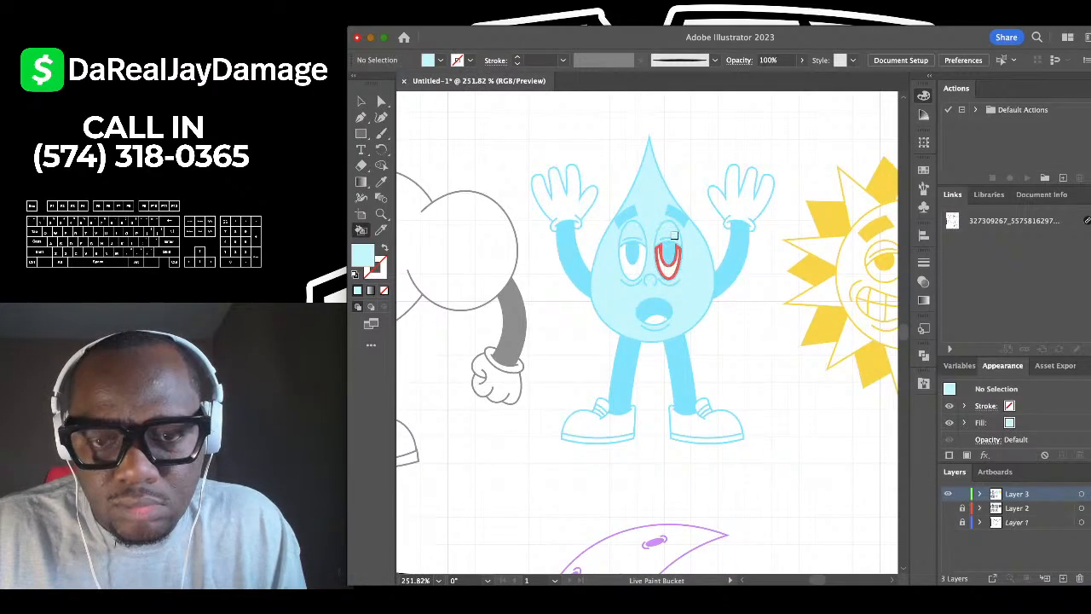
{"action": "scroll", "coordinate": [661, 243], "scroll_direction": "up", "scroll_amount": 2}
{"action": "scroll", "coordinate": [746, 374], "scroll_direction": "up", "scroll_amount": 1}
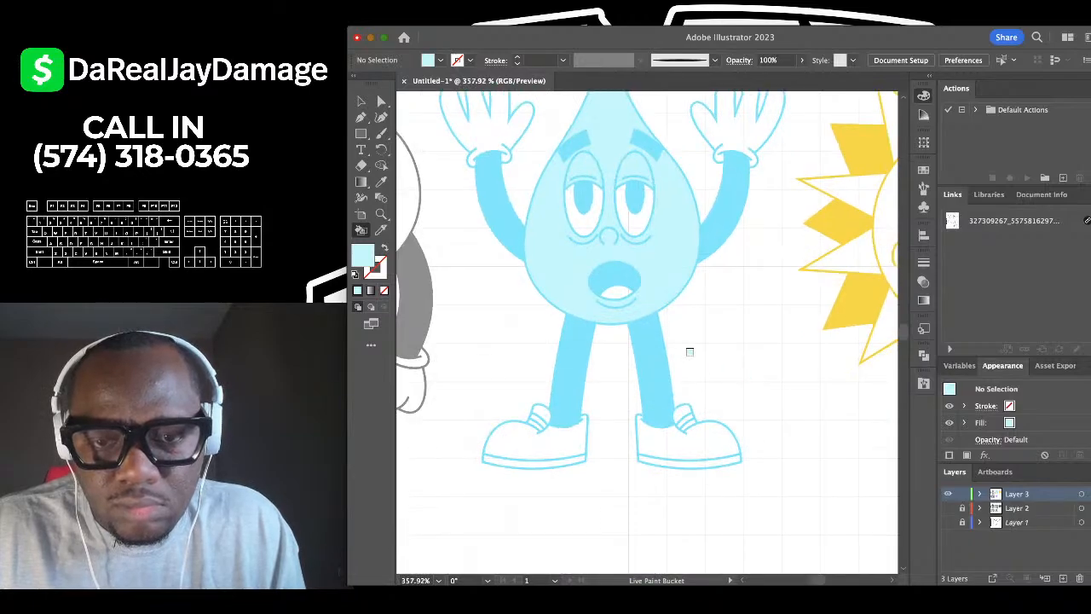
{"action": "scroll", "coordinate": [690, 352], "scroll_direction": "down", "scroll_amount": 2}
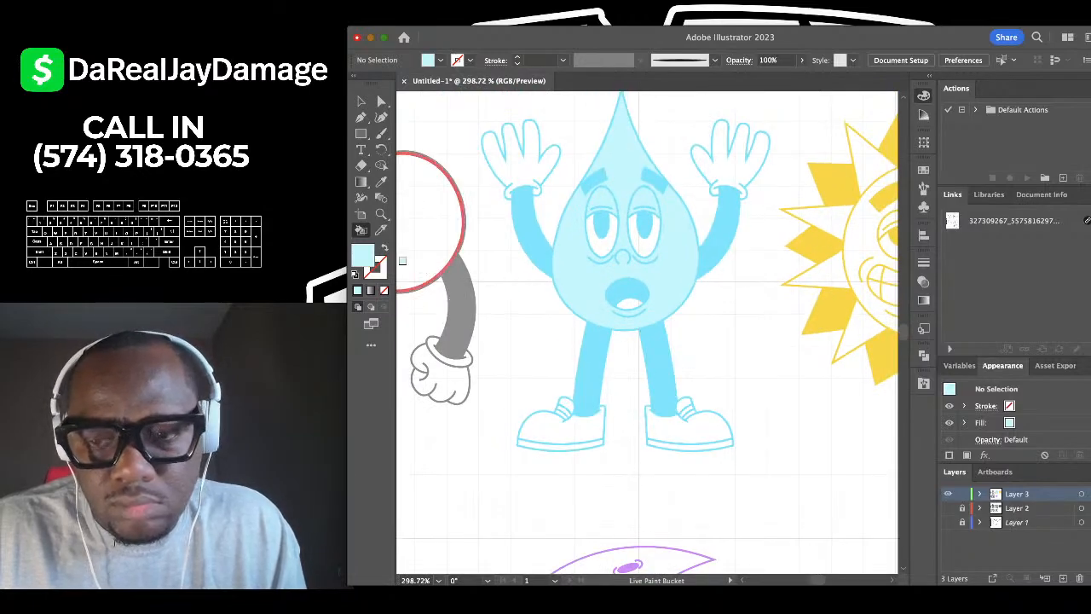
Switch the fill to a salmon pink and colour the tongues of the water drop, cloud and moon.
{"action": "key", "text": "Right"}
{"action": "key", "text": "Right"}
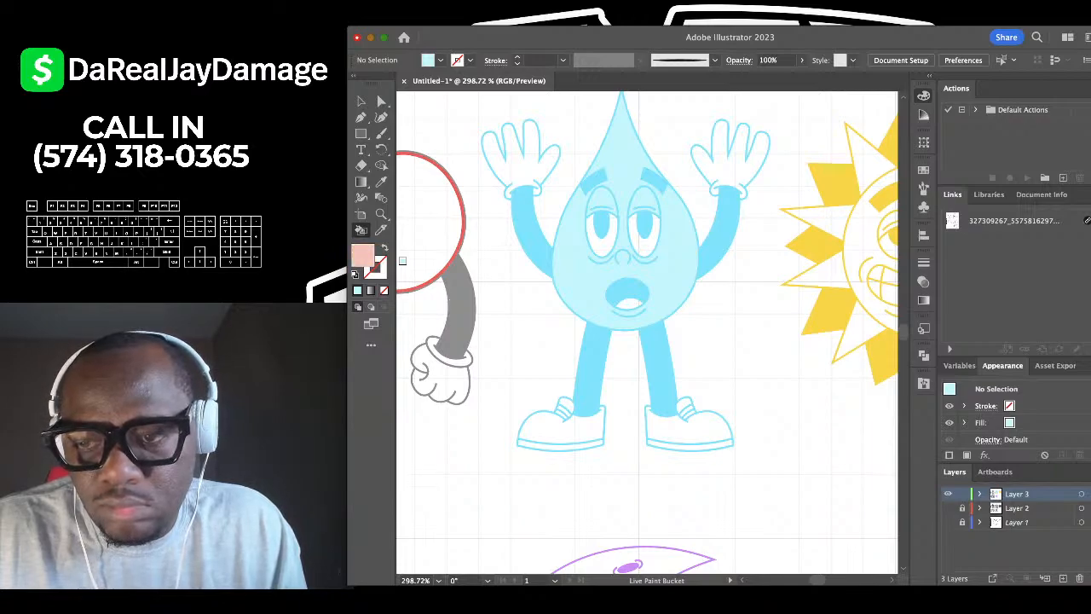
{"action": "key", "text": "Right"}
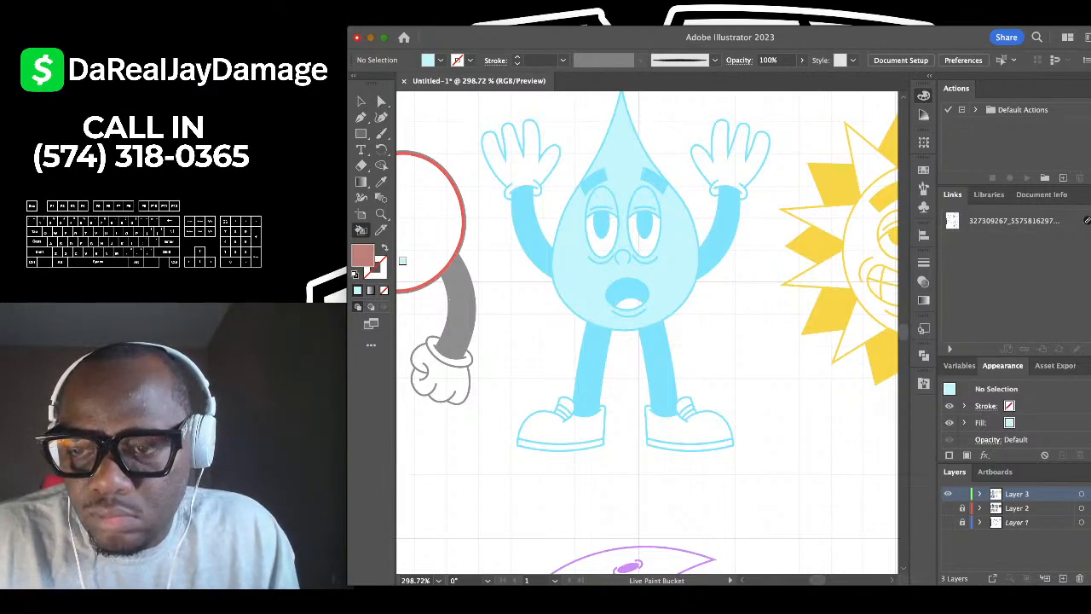
{"action": "key", "text": "Left"}
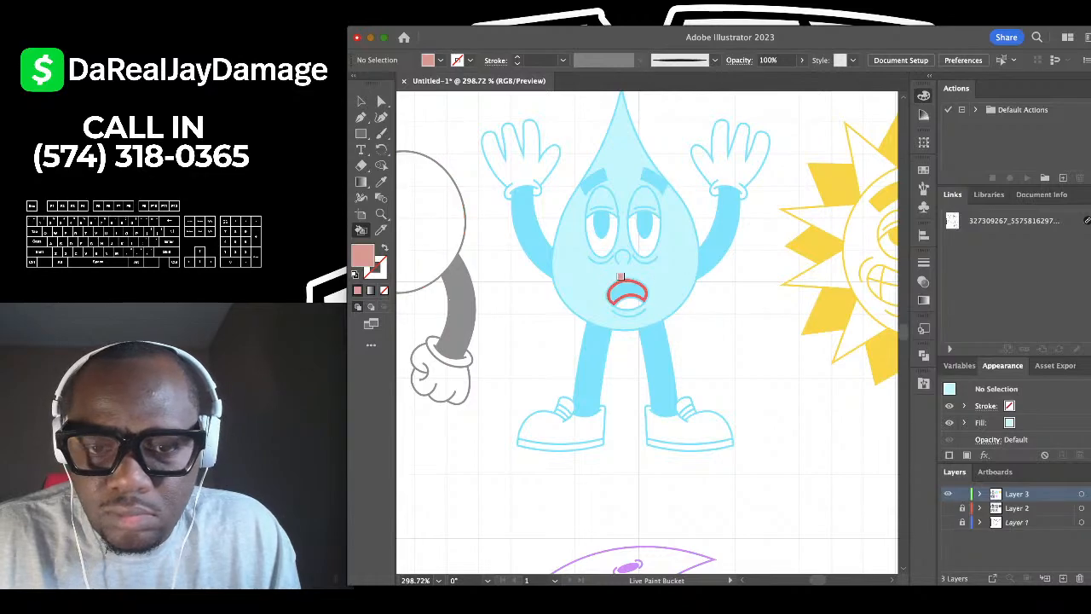
{"action": "left_click", "coordinate": [624, 297]}
{"action": "scroll", "coordinate": [760, 331], "scroll_direction": "down", "scroll_amount": 3}
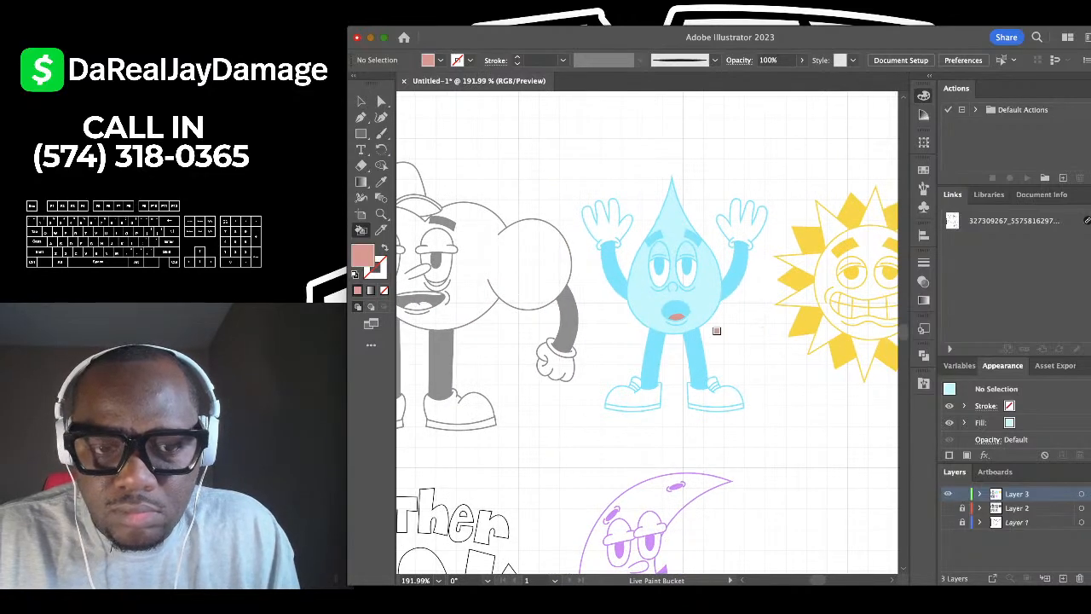
{"action": "scroll", "coordinate": [503, 343], "scroll_direction": "down", "scroll_amount": 5}
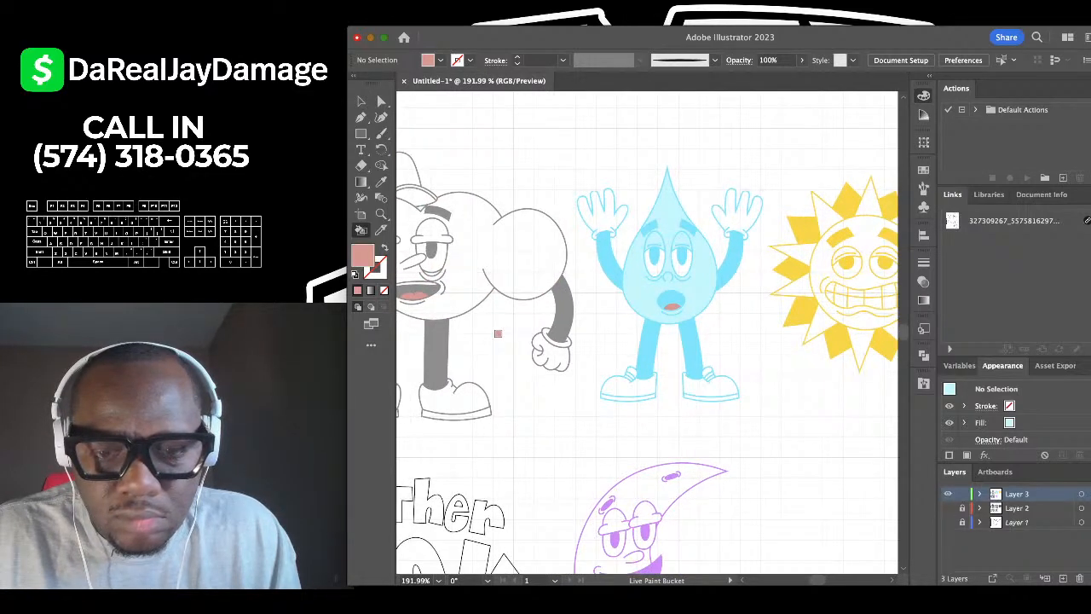
{"action": "scroll", "coordinate": [614, 397], "scroll_direction": "down", "scroll_amount": 3}
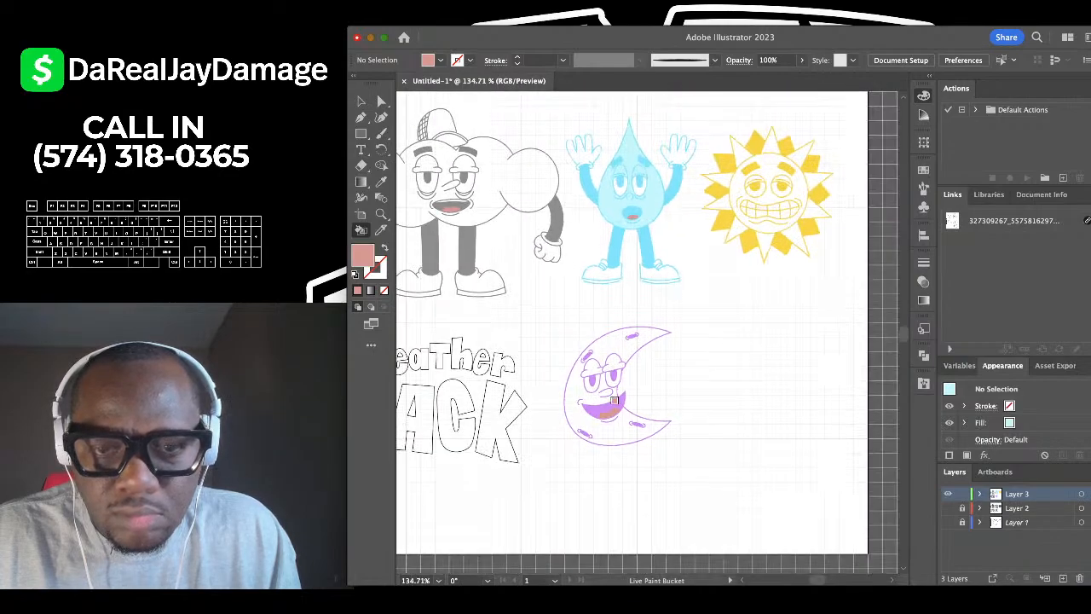
Lighten the fill to pale pink and colour the whites of both water drop eyes.
{"action": "scroll", "coordinate": [609, 397], "scroll_direction": "up", "scroll_amount": 4}
{"action": "scroll", "coordinate": [607, 503], "scroll_direction": "down", "scroll_amount": 1}
{"action": "scroll", "coordinate": [611, 348], "scroll_direction": "up", "scroll_amount": 3}
{"action": "scroll", "coordinate": [611, 347], "scroll_direction": "up", "scroll_amount": 3}
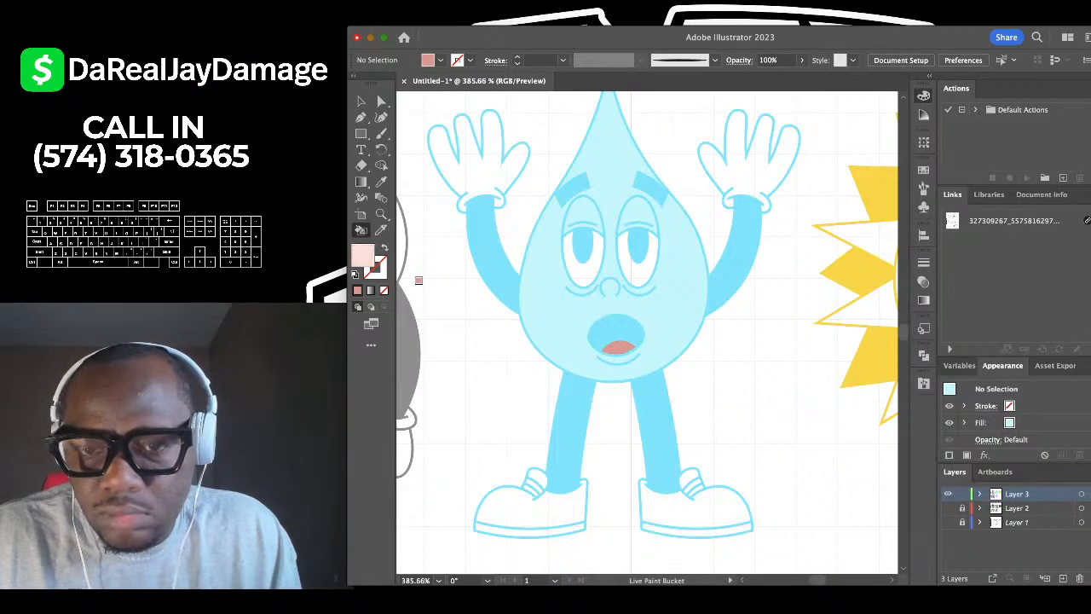
{"action": "left_click", "coordinate": [580, 249]}
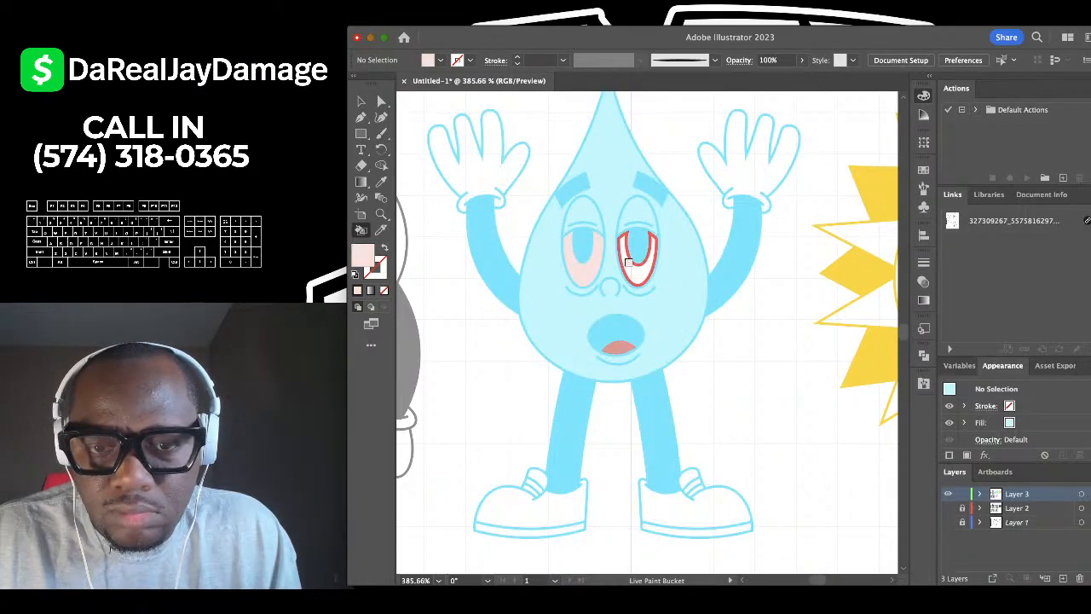
{"action": "left_click", "coordinate": [628, 261]}
{"action": "scroll", "coordinate": [633, 257], "scroll_direction": "down", "scroll_amount": 3}
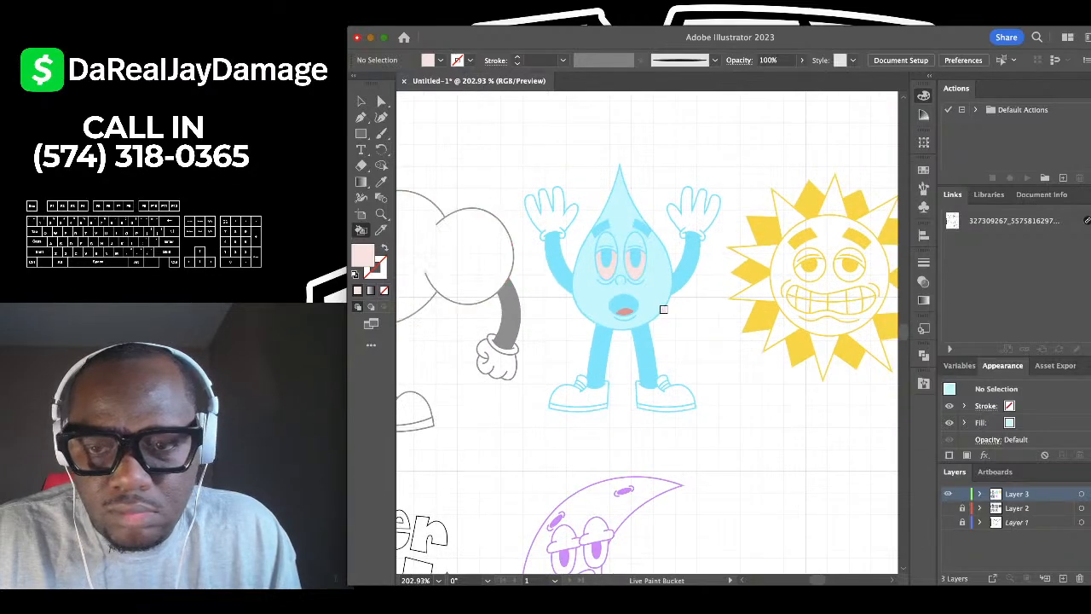
Fill the eye whites of the sun and the moon with the same pale pink.
{"action": "left_click", "coordinate": [810, 266]}
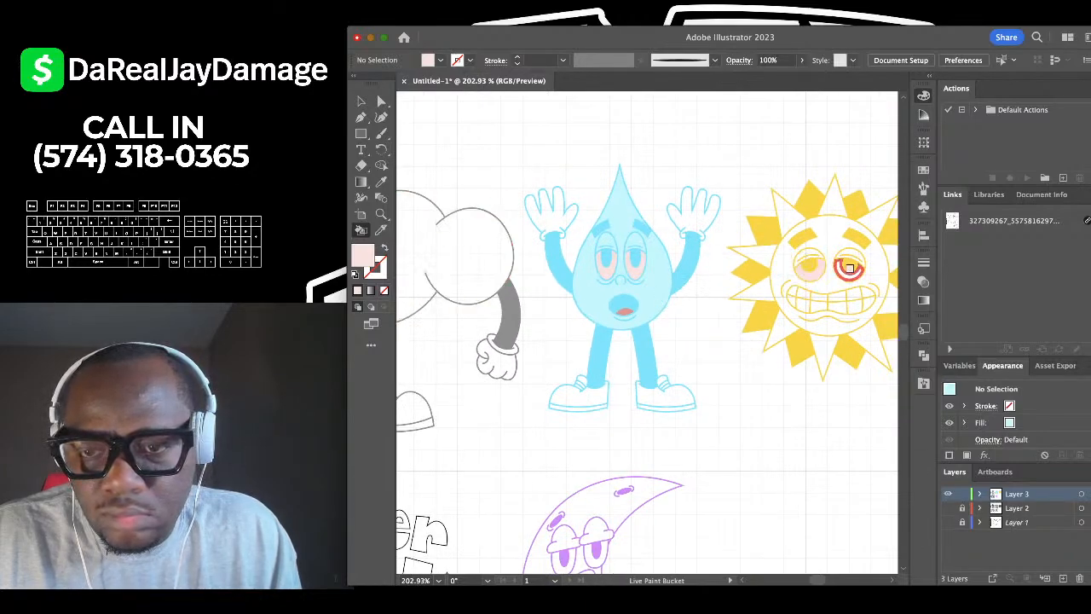
{"action": "left_click", "coordinate": [849, 268]}
{"action": "scroll", "coordinate": [844, 273], "scroll_direction": "down", "scroll_amount": 3}
{"action": "scroll", "coordinate": [644, 427], "scroll_direction": "up", "scroll_amount": 4}
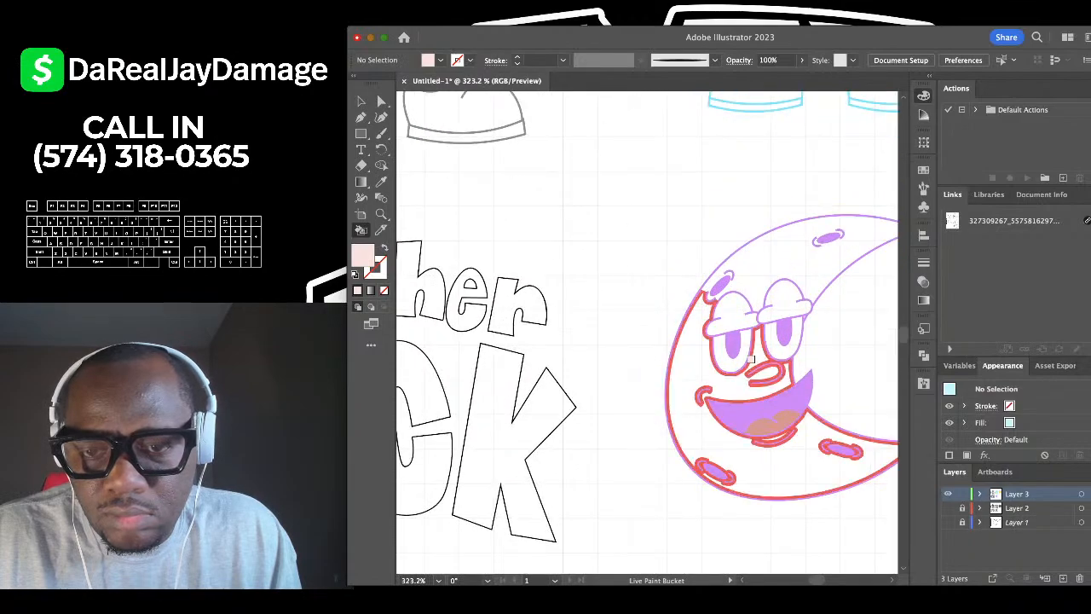
{"action": "left_click", "coordinate": [770, 338]}
{"action": "scroll", "coordinate": [768, 339], "scroll_direction": "down", "scroll_amount": 2}
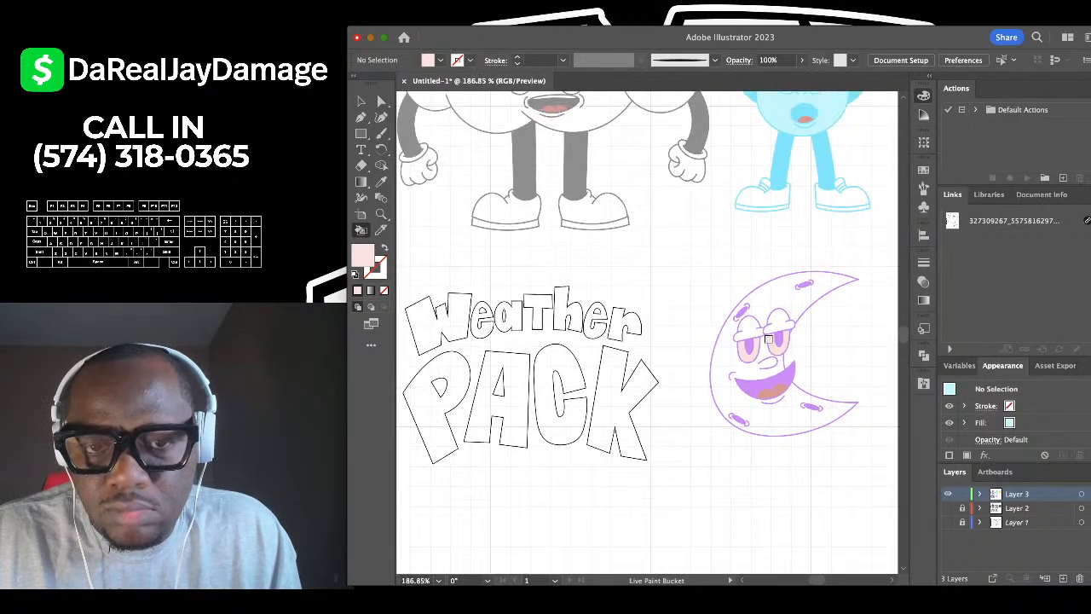
Fill the whites of both cloud eyes with the pale pink.
{"action": "scroll", "coordinate": [768, 340], "scroll_direction": "down", "scroll_amount": 2}
{"action": "scroll", "coordinate": [632, 266], "scroll_direction": "up", "scroll_amount": 4}
{"action": "left_click", "coordinate": [631, 266]}
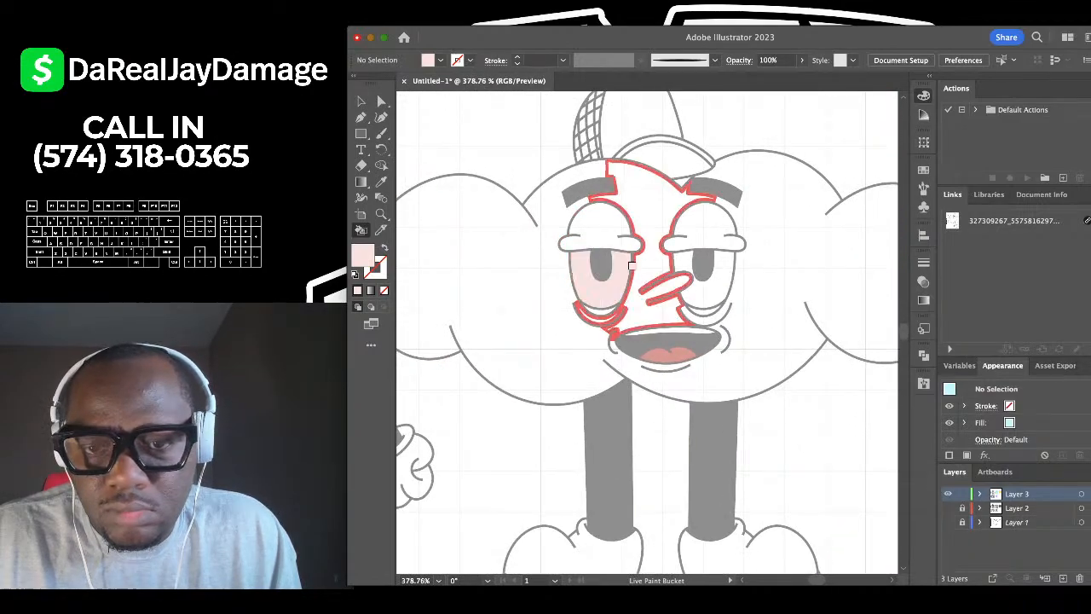
{"action": "left_click", "coordinate": [683, 250]}
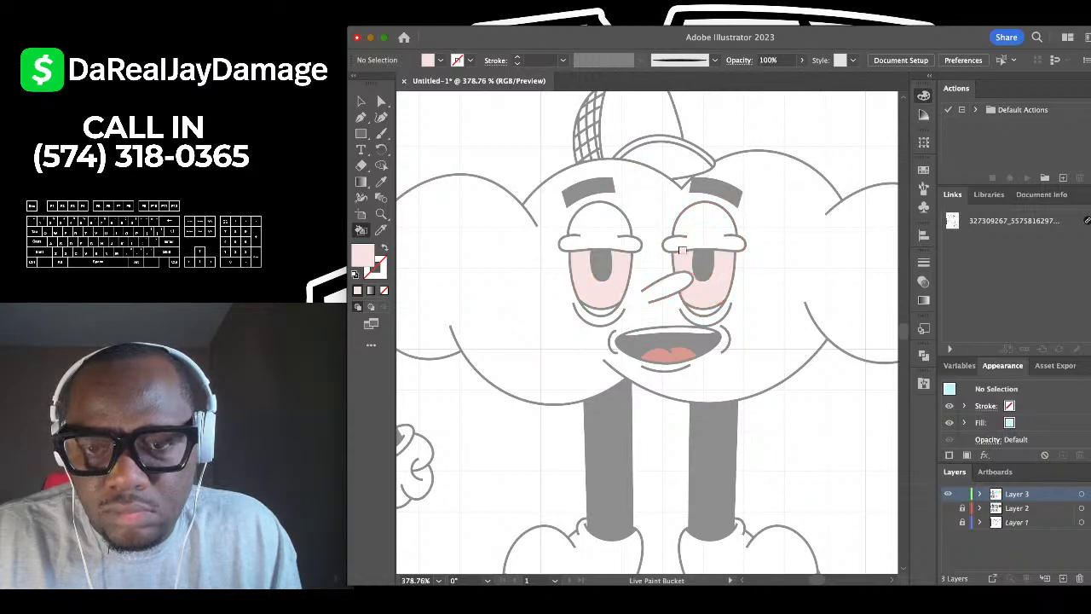
{"action": "scroll", "coordinate": [682, 250], "scroll_direction": "down", "scroll_amount": 5}
Sample the grey from the cloud's pupil, lighten it to a pale grey fill and return to Live Paint.
{"action": "left_click", "coordinate": [381, 180]}
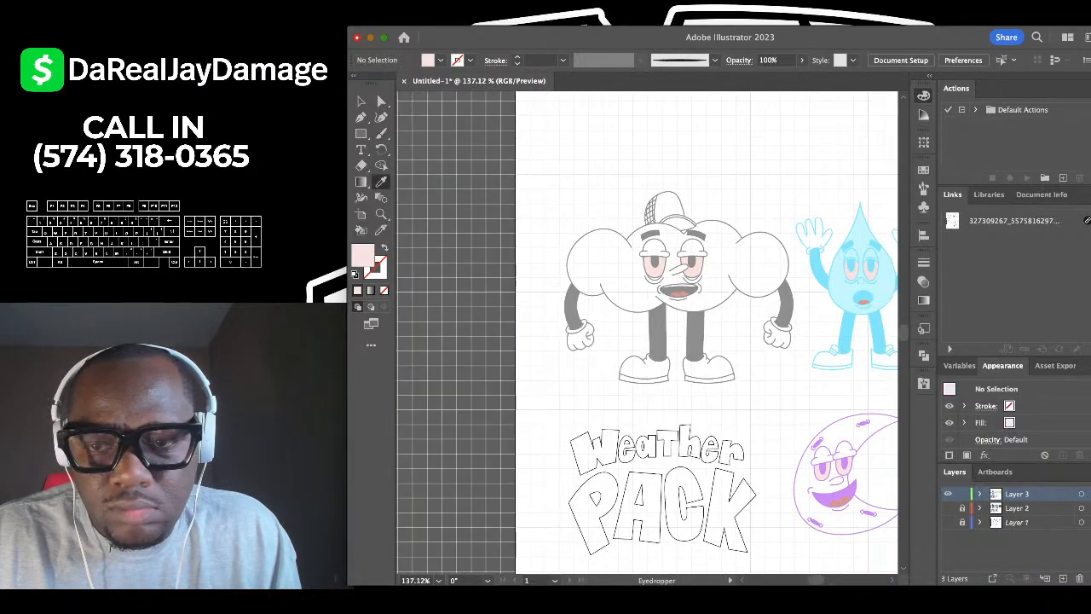
{"action": "scroll", "coordinate": [704, 253], "scroll_direction": "down", "scroll_amount": 2}
{"action": "scroll", "coordinate": [704, 252], "scroll_direction": "up", "scroll_amount": 8}
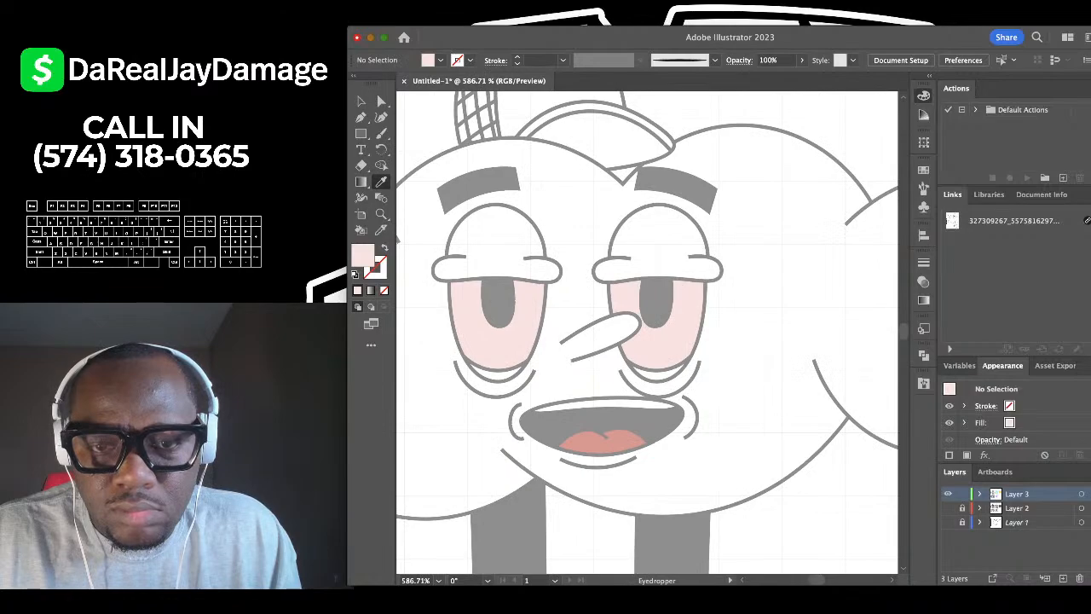
{"action": "left_click", "coordinate": [656, 300]}
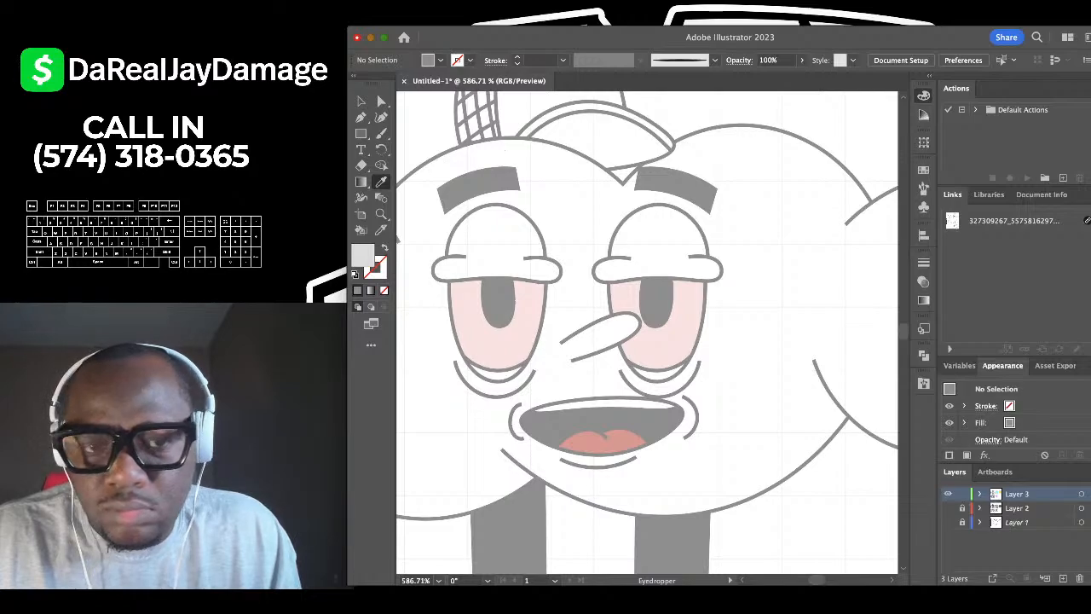
{"action": "key", "text": "Return"}
{"action": "key", "text": "k"}
Fill the cloud's face, body and both eyelids with the pale grey.
{"action": "scroll", "coordinate": [810, 263], "scroll_direction": "down", "scroll_amount": 3}
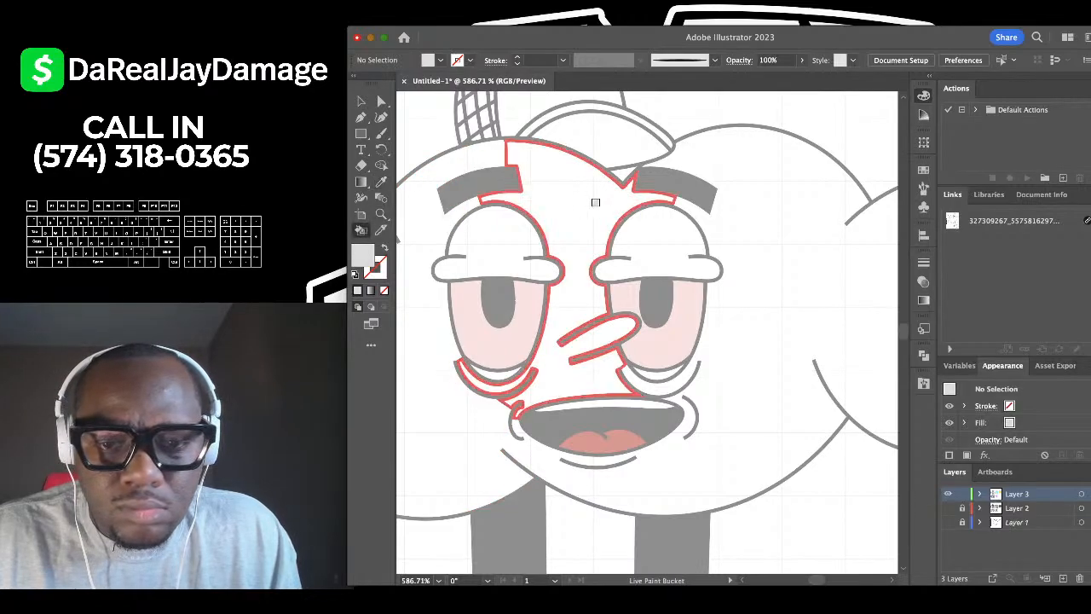
{"action": "left_click", "coordinate": [777, 255]}
{"action": "left_click", "coordinate": [540, 286]}
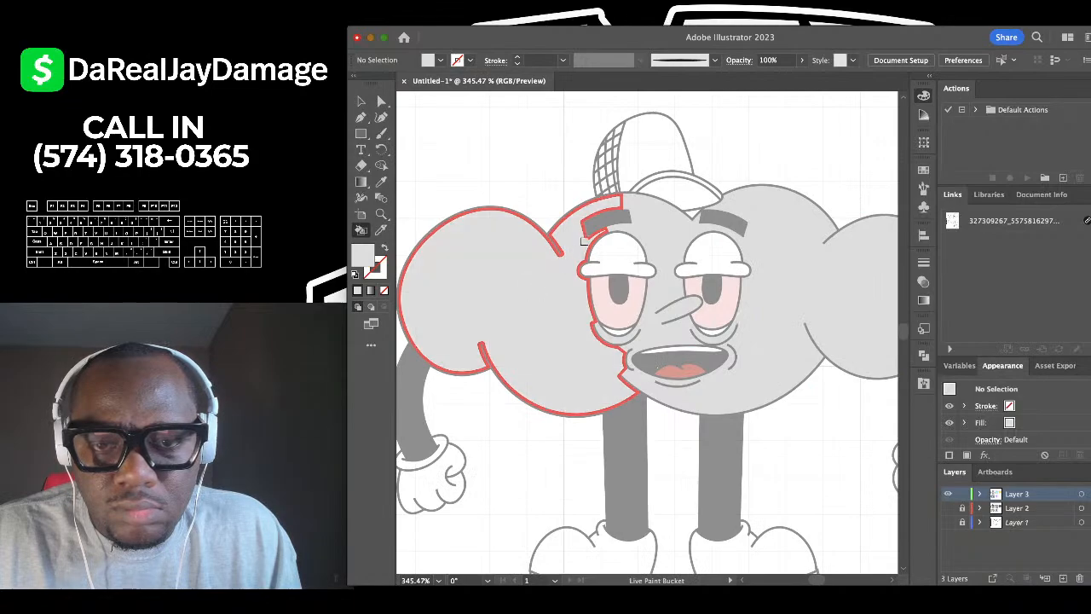
{"action": "scroll", "coordinate": [580, 243], "scroll_direction": "down", "scroll_amount": 2}
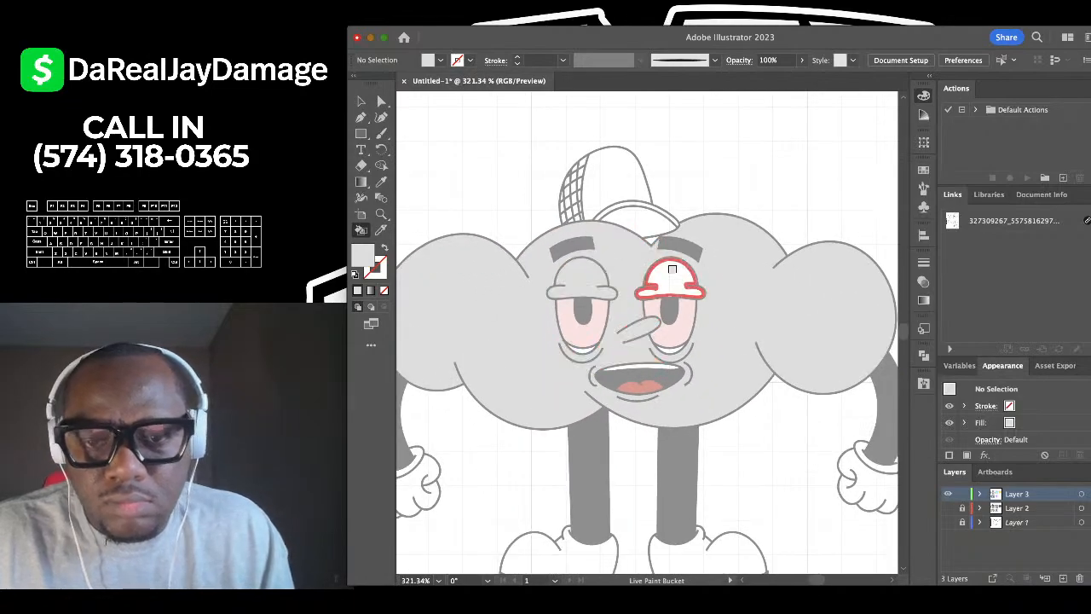
{"action": "left_click", "coordinate": [580, 309]}
{"action": "scroll", "coordinate": [577, 300], "scroll_direction": "up", "scroll_amount": 4}
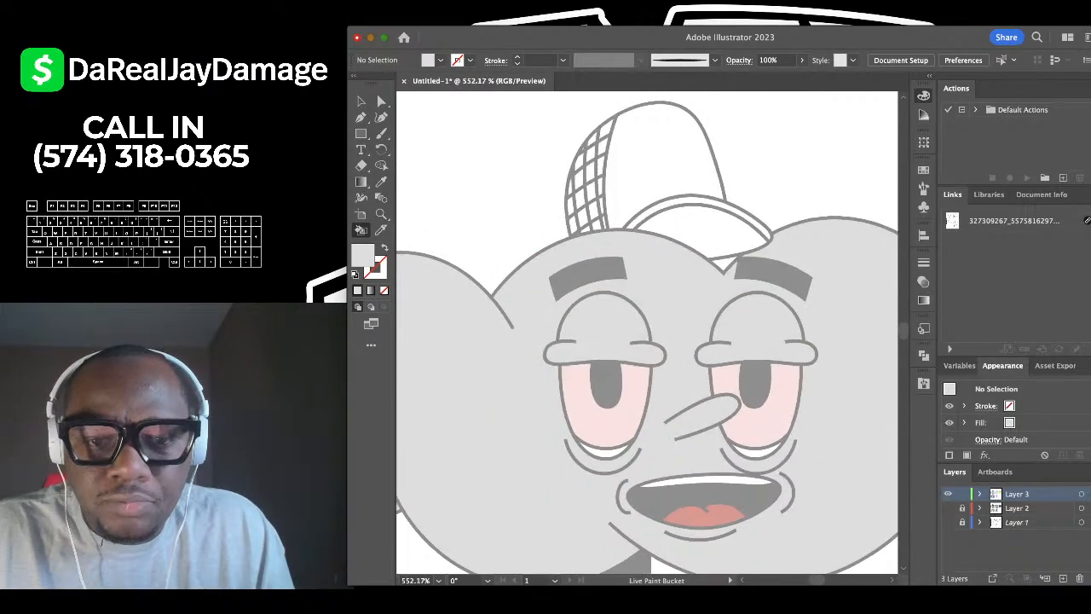
Sample the cloud's pale pink eye colour, darken it to dusty mauve and fill the crescent at the base of its left eye.
{"action": "key", "text": "i"}
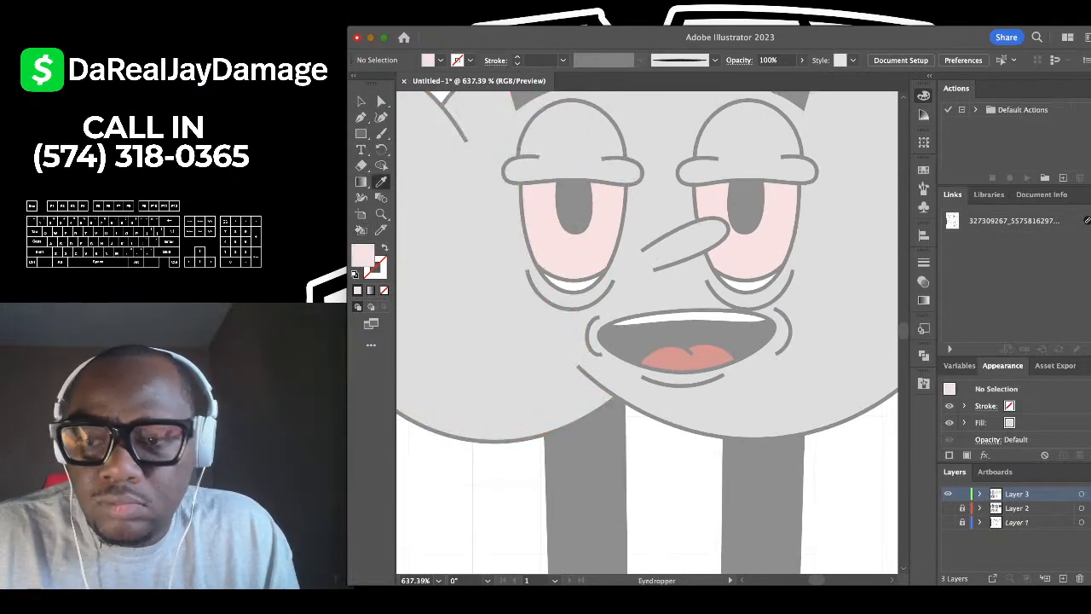
{"action": "double_click", "coordinate": [363, 255]}
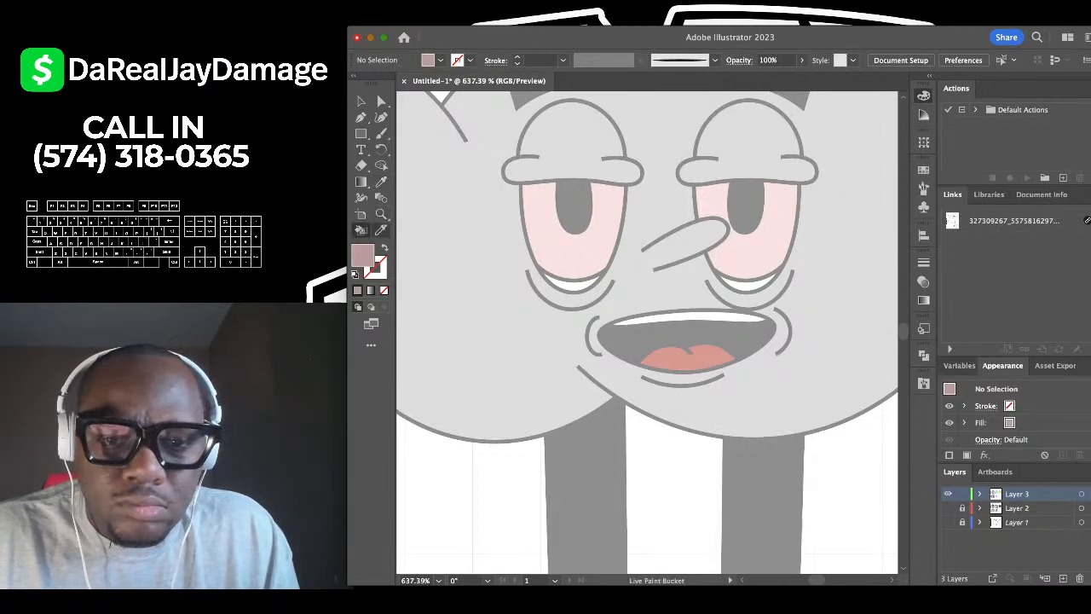
{"action": "left_click", "coordinate": [577, 279]}
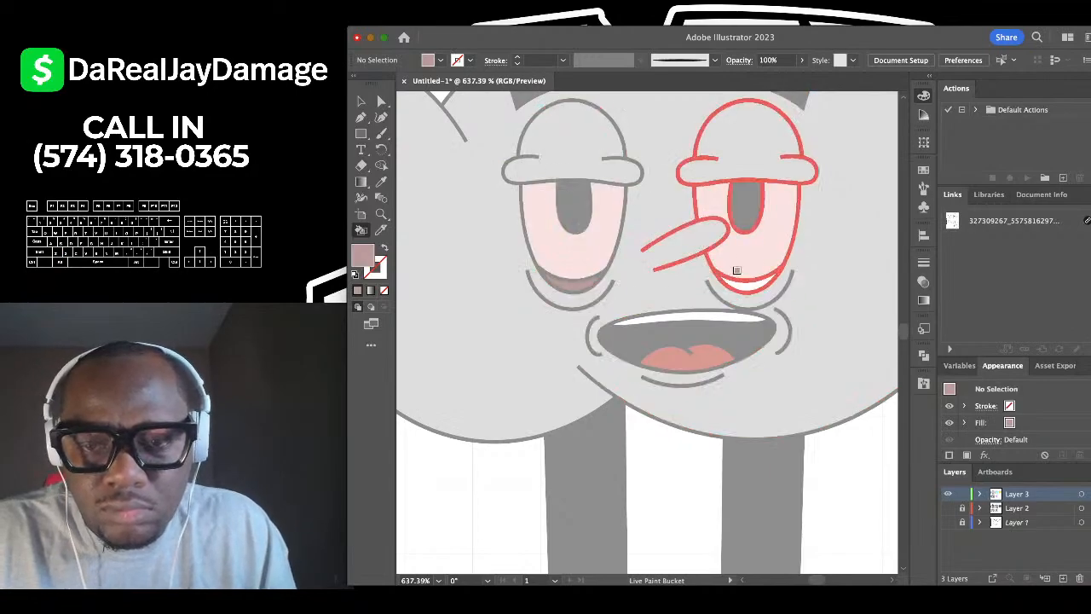
{"action": "scroll", "coordinate": [736, 270], "scroll_direction": "down", "scroll_amount": 6}
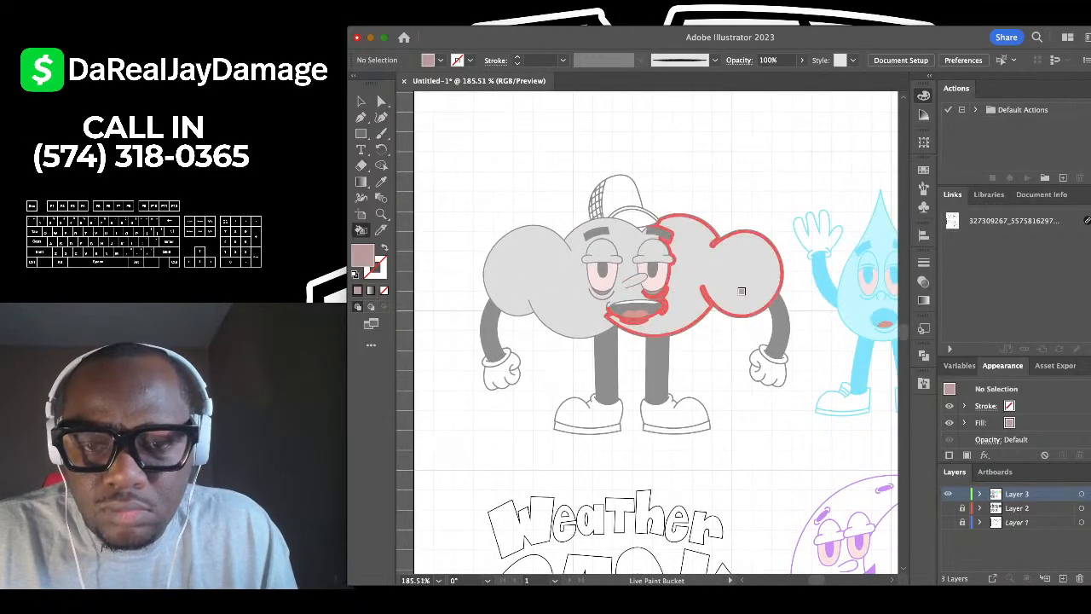
Change the fill to brown and fill both of the cloud's shoes, including their soles.
{"action": "scroll", "coordinate": [741, 291], "scroll_direction": "up", "scroll_amount": 2}
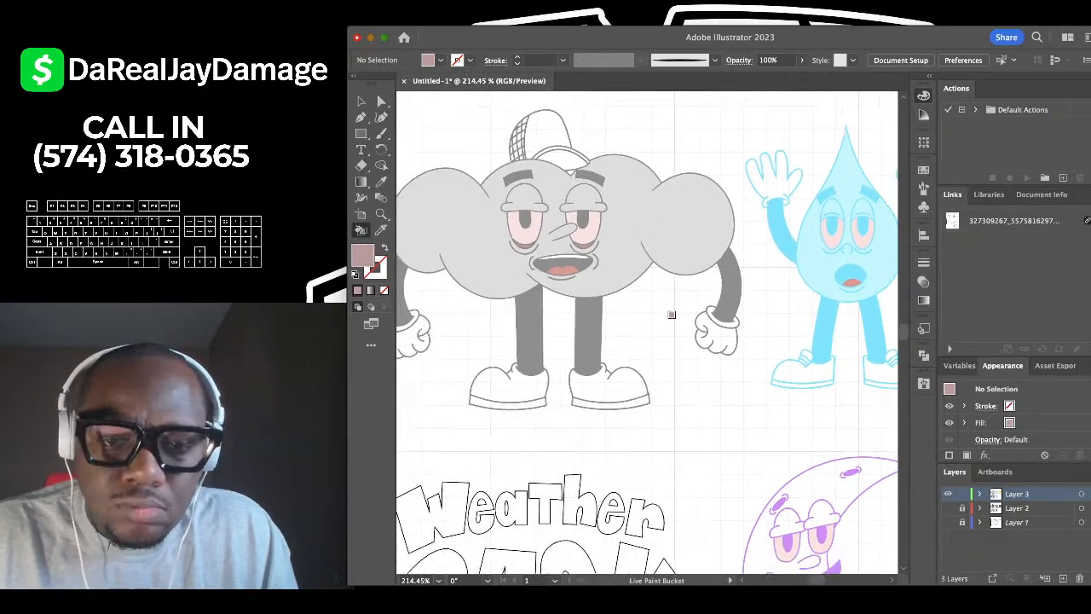
{"action": "scroll", "coordinate": [671, 314], "scroll_direction": "down", "scroll_amount": 3}
{"action": "scroll", "coordinate": [629, 287], "scroll_direction": "up", "scroll_amount": 2}
{"action": "scroll", "coordinate": [599, 338], "scroll_direction": "down", "scroll_amount": 1}
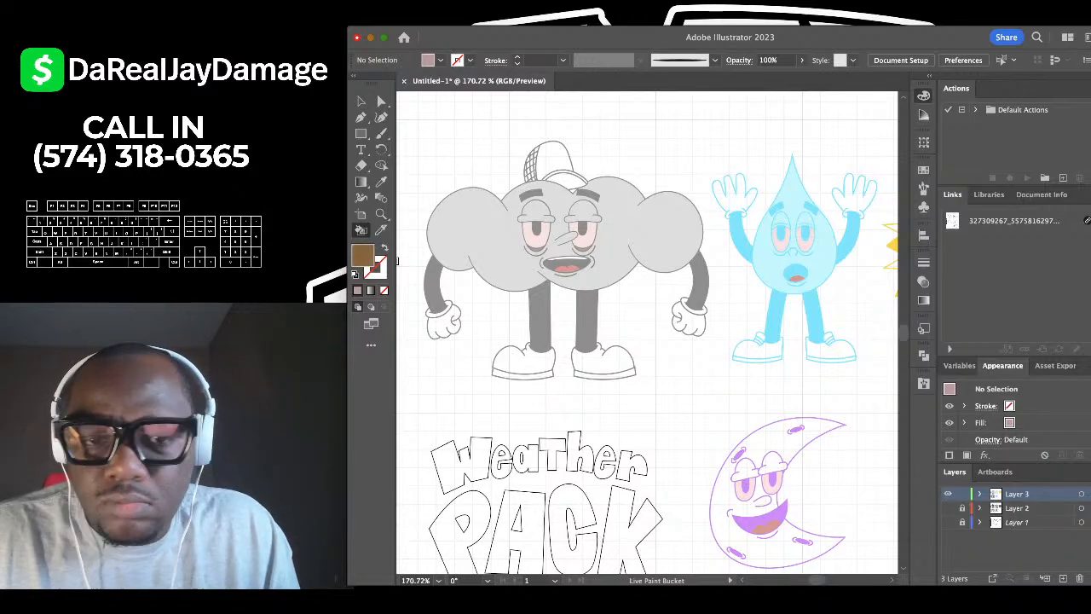
{"action": "left_click", "coordinate": [522, 359]}
{"action": "scroll", "coordinate": [524, 360], "scroll_direction": "up", "scroll_amount": 5}
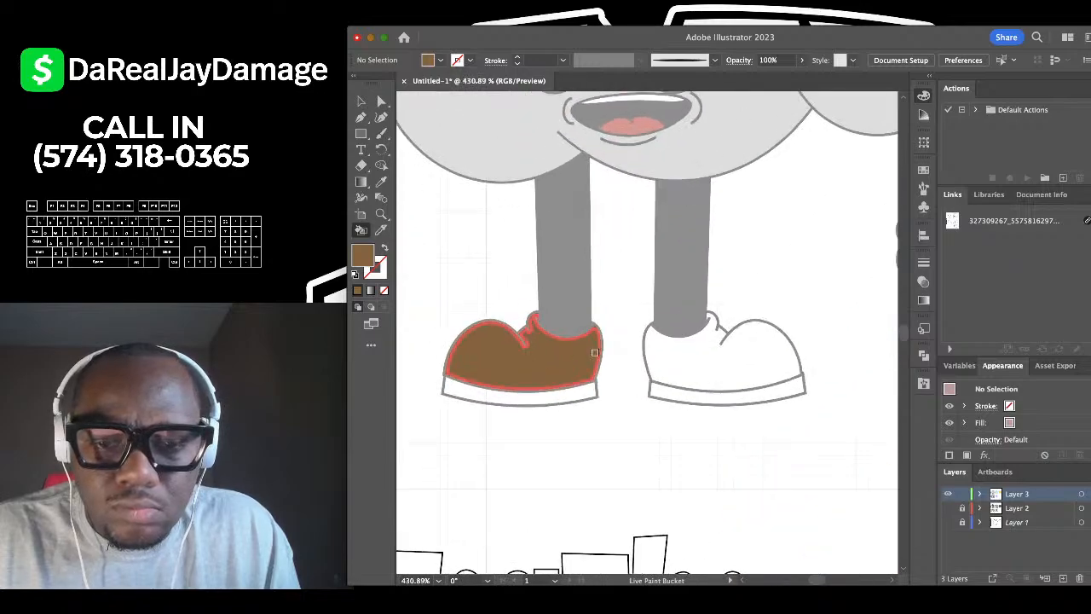
{"action": "left_click", "coordinate": [714, 352]}
{"action": "left_click", "coordinate": [716, 389]}
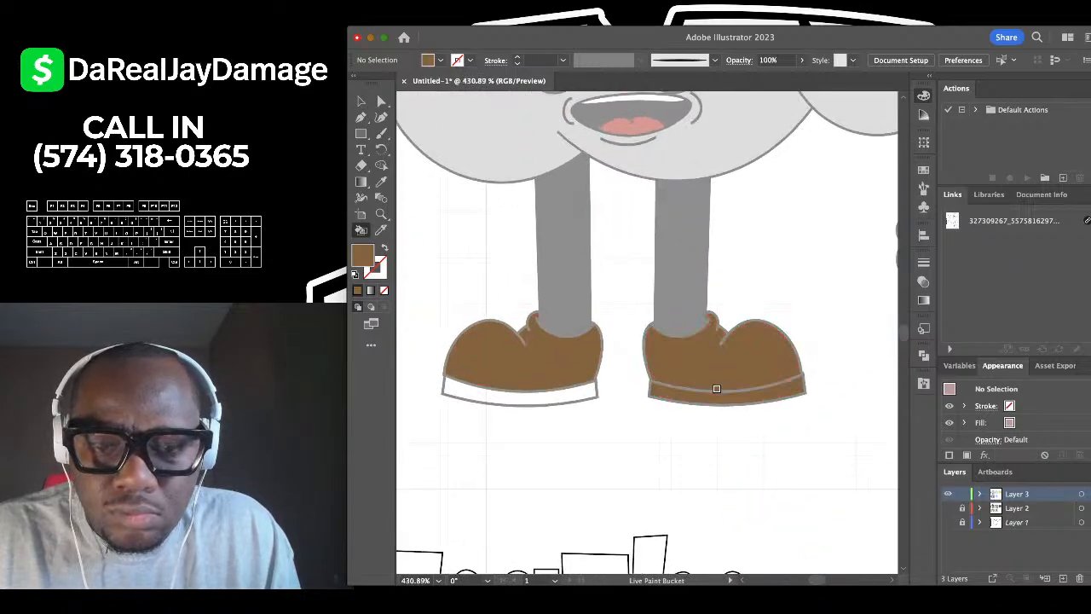
{"action": "left_click", "coordinate": [563, 382]}
Try filling the water drop's left shoe, with its tongue, lace gaps and sole, in the same brown.
{"action": "scroll", "coordinate": [563, 383], "scroll_direction": "down", "scroll_amount": 6}
{"action": "scroll", "coordinate": [546, 387], "scroll_direction": "down", "scroll_amount": 2}
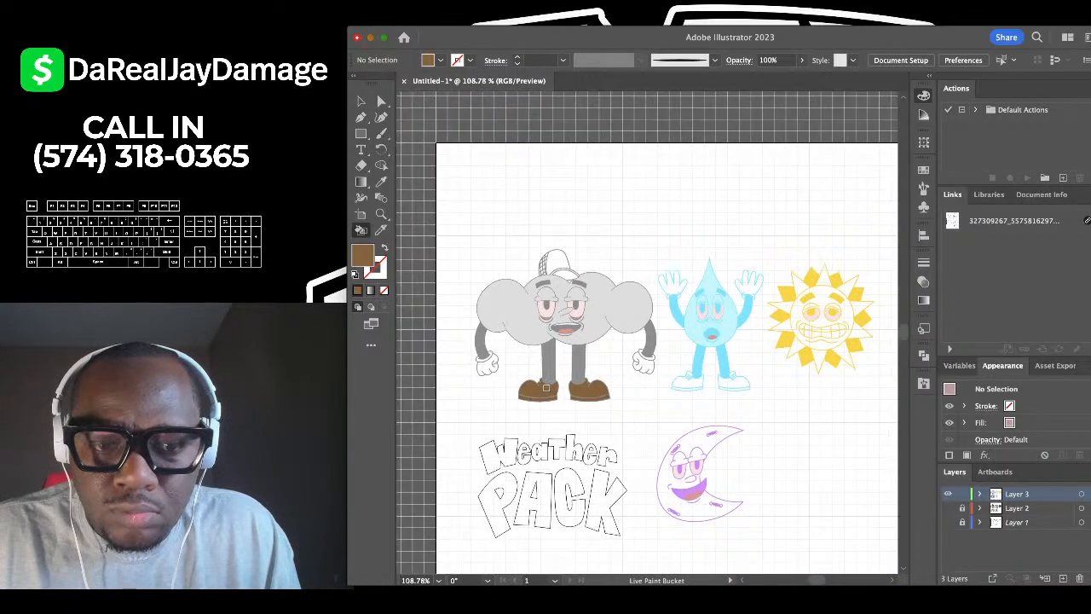
{"action": "scroll", "coordinate": [538, 338], "scroll_direction": "up", "scroll_amount": 3}
{"action": "scroll", "coordinate": [538, 339], "scroll_direction": "down", "scroll_amount": 4}
{"action": "left_click_drag", "start_coordinate": [538, 339], "coordinate": [437, 330]}
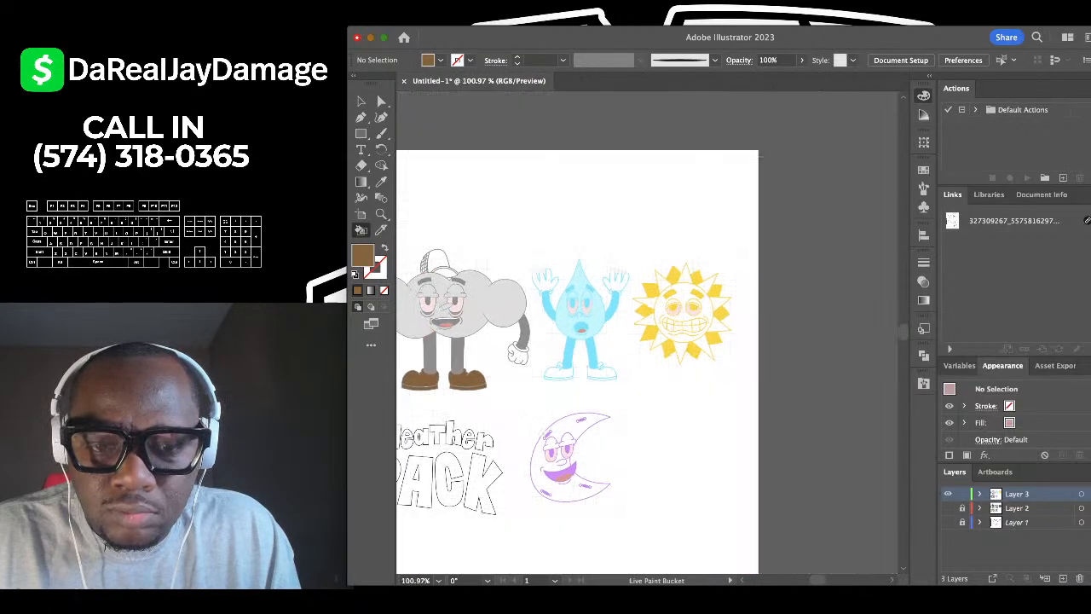
{"action": "scroll", "coordinate": [551, 373], "scroll_direction": "up", "scroll_amount": 5}
{"action": "scroll", "coordinate": [551, 373], "scroll_direction": "down", "scroll_amount": 1}
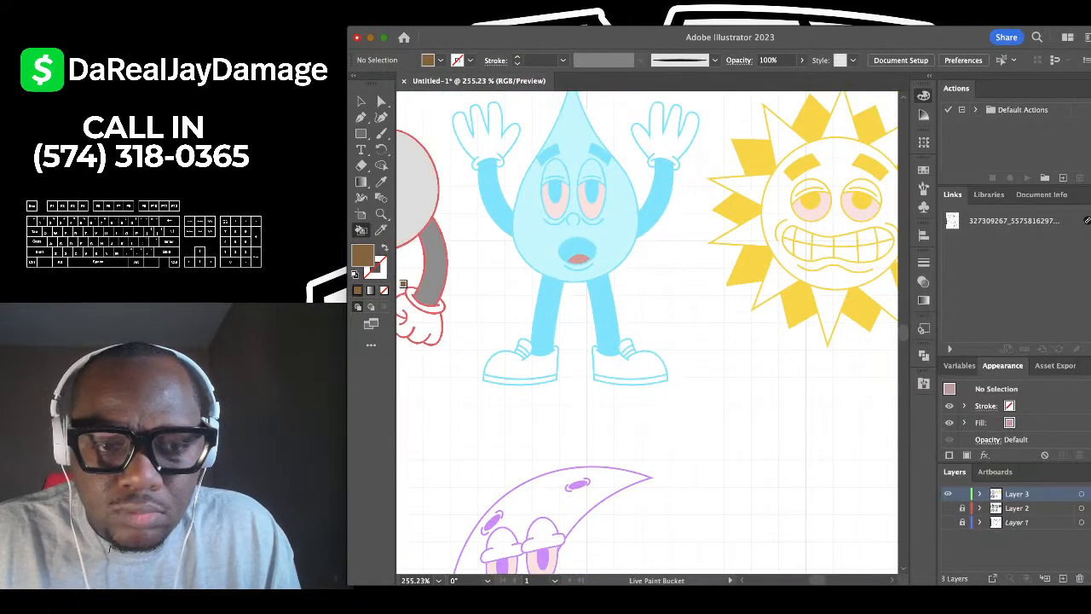
{"action": "left_click", "coordinate": [381, 182]}
{"action": "scroll", "coordinate": [478, 328], "scroll_direction": "down", "scroll_amount": 3}
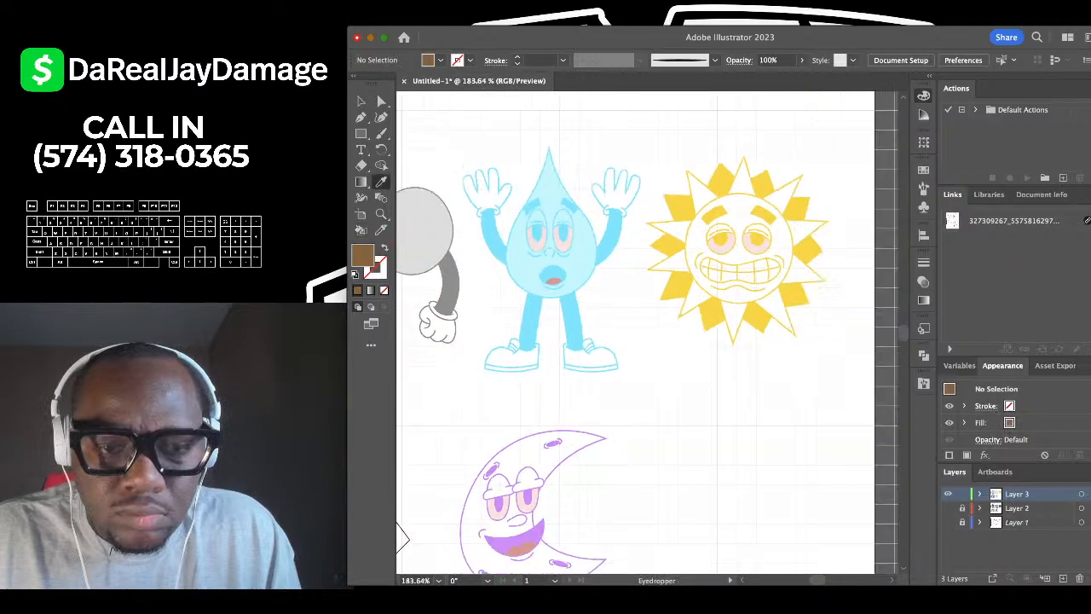
{"action": "scroll", "coordinate": [477, 328], "scroll_direction": "up", "scroll_amount": 3}
{"action": "scroll", "coordinate": [478, 328], "scroll_direction": "down", "scroll_amount": 2}
{"action": "scroll", "coordinate": [636, 333], "scroll_direction": "down", "scroll_amount": 2}
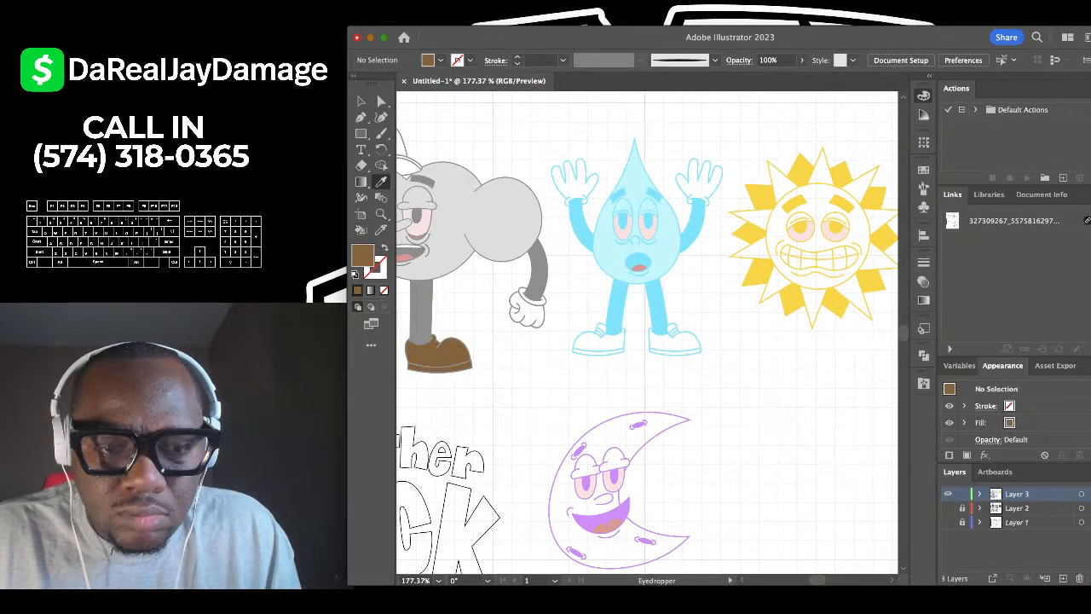
{"action": "scroll", "coordinate": [622, 337], "scroll_direction": "up", "scroll_amount": 6}
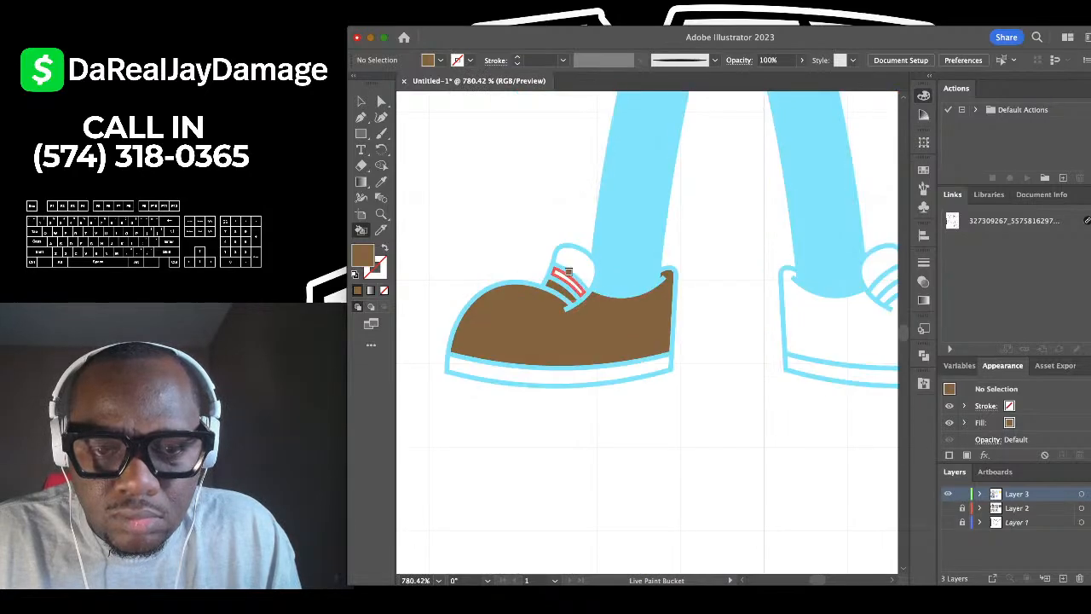
{"action": "left_click", "coordinate": [567, 269]}
{"action": "left_click", "coordinate": [592, 363]}
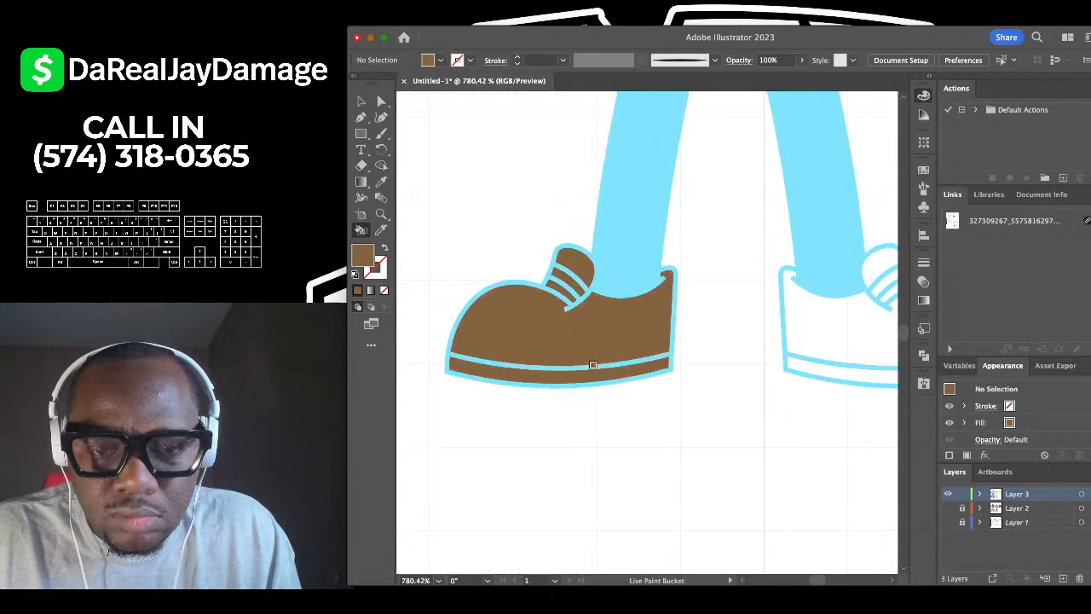
Try filling the water drop's right shoe, sole, lace gaps and tongue in brown, and undo the brown on both shoes.
{"action": "scroll", "coordinate": [533, 383], "scroll_direction": "down", "scroll_amount": 2}
{"action": "scroll", "coordinate": [753, 361], "scroll_direction": "up", "scroll_amount": 3}
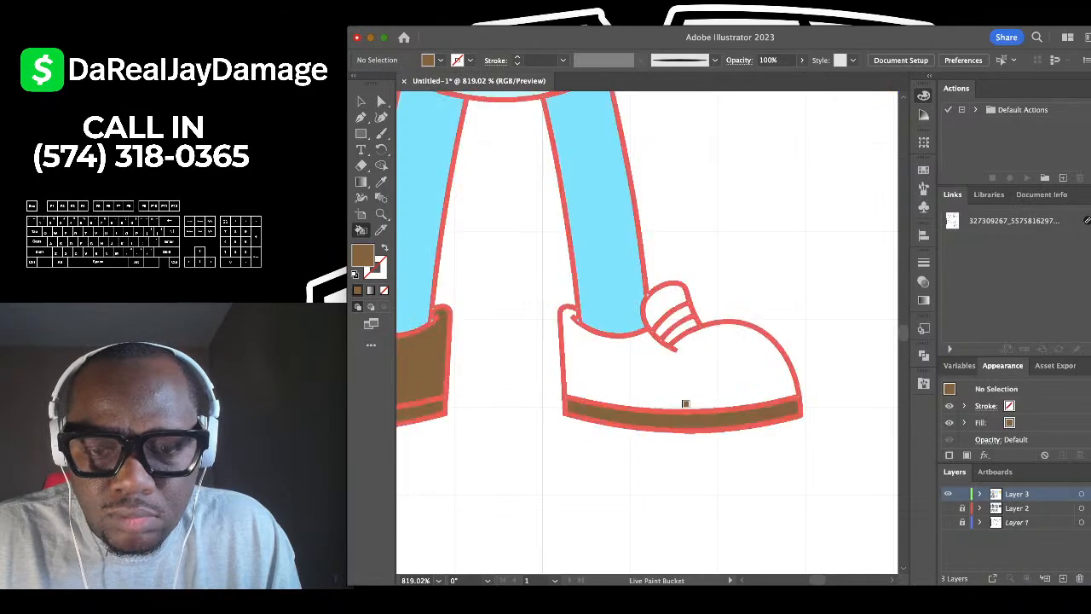
{"action": "left_click", "coordinate": [684, 354]}
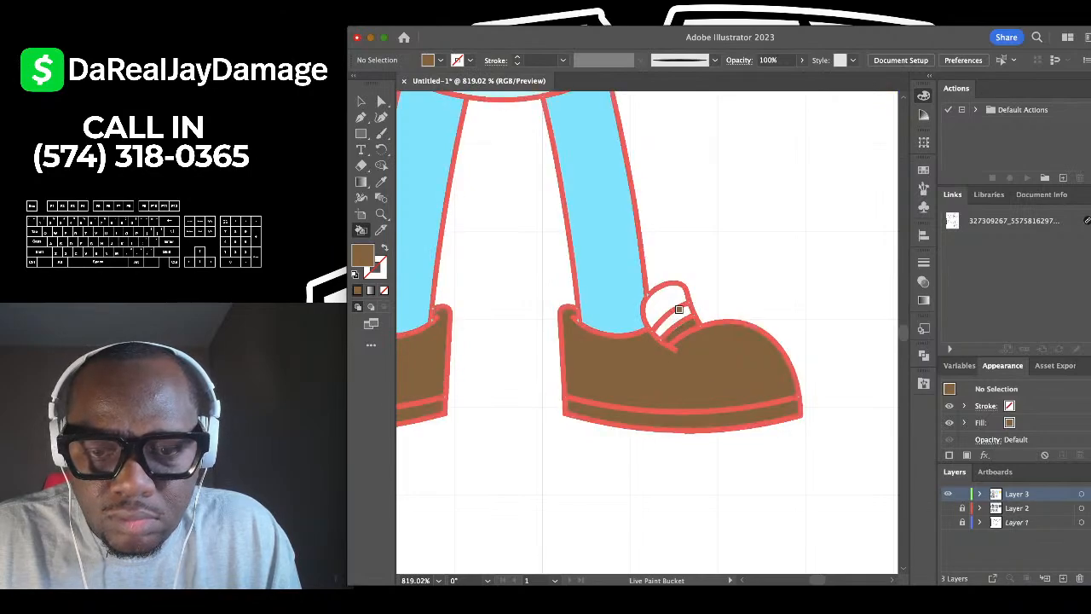
{"action": "left_click", "coordinate": [673, 319]}
{"action": "left_click", "coordinate": [670, 298]}
{"action": "scroll", "coordinate": [671, 292], "scroll_direction": "down", "scroll_amount": 10}
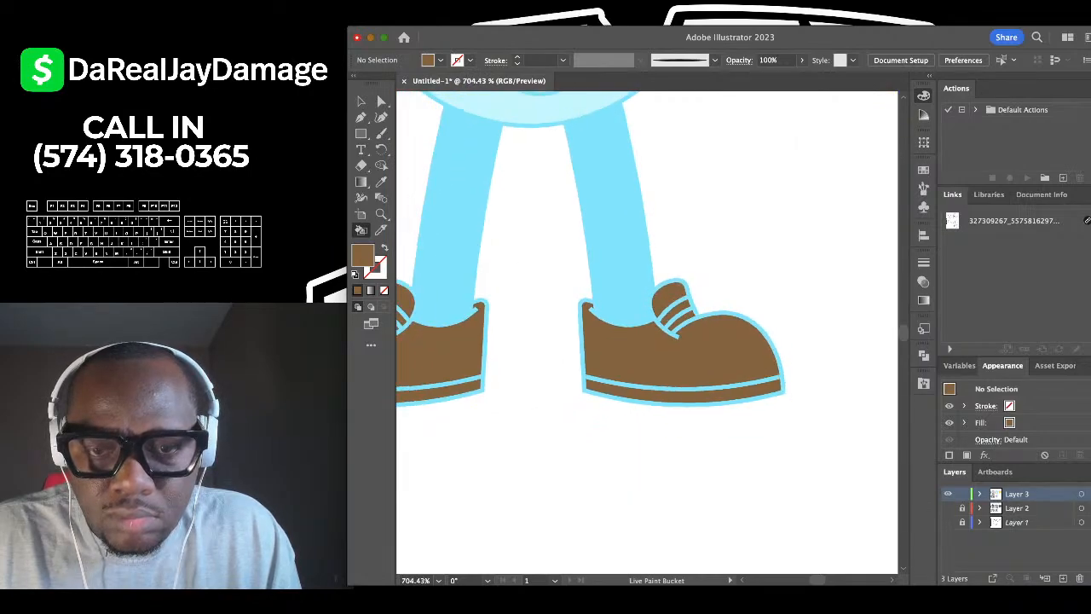
{"action": "scroll", "coordinate": [681, 265], "scroll_direction": "up", "scroll_amount": 3}
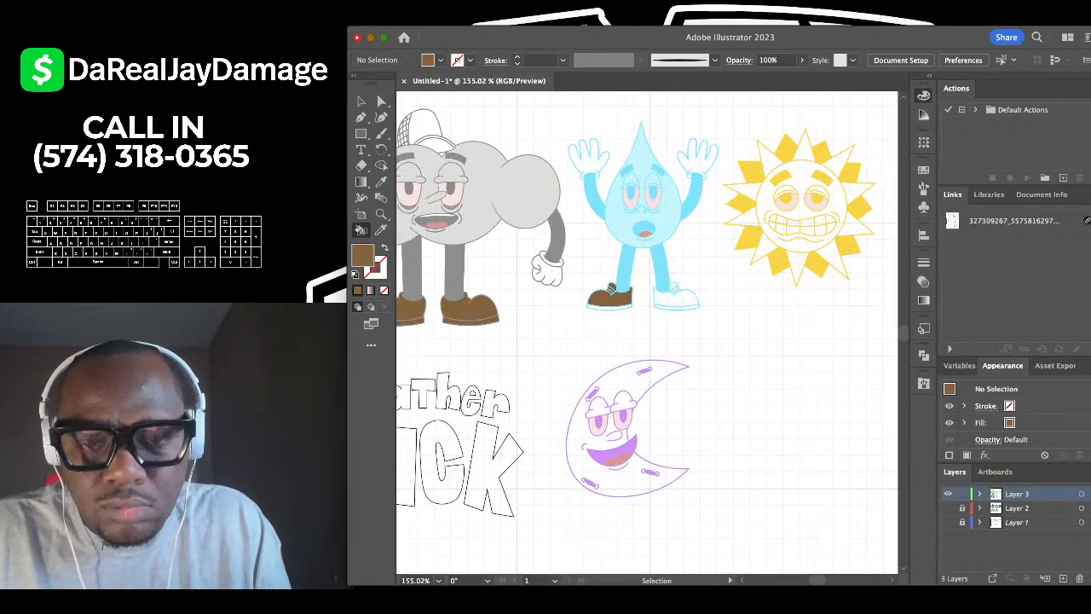
Switch the fill to dark grey and fill the water drop's left shoe, sole, lace gaps and tongue.
{"action": "scroll", "coordinate": [601, 311], "scroll_direction": "up", "scroll_amount": 4}
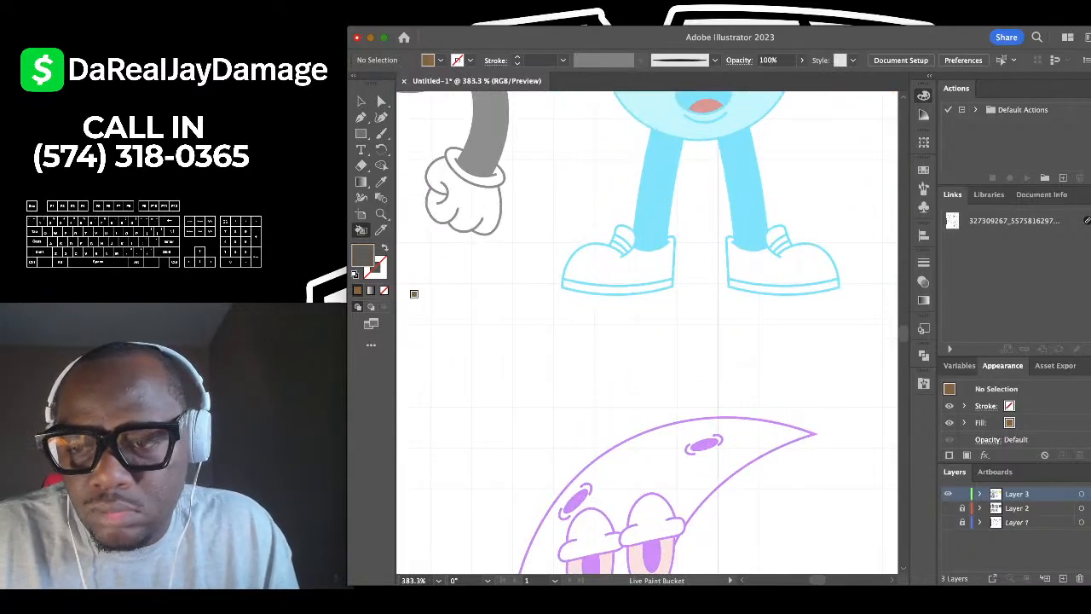
{"action": "scroll", "coordinate": [649, 282], "scroll_direction": "up", "scroll_amount": 4}
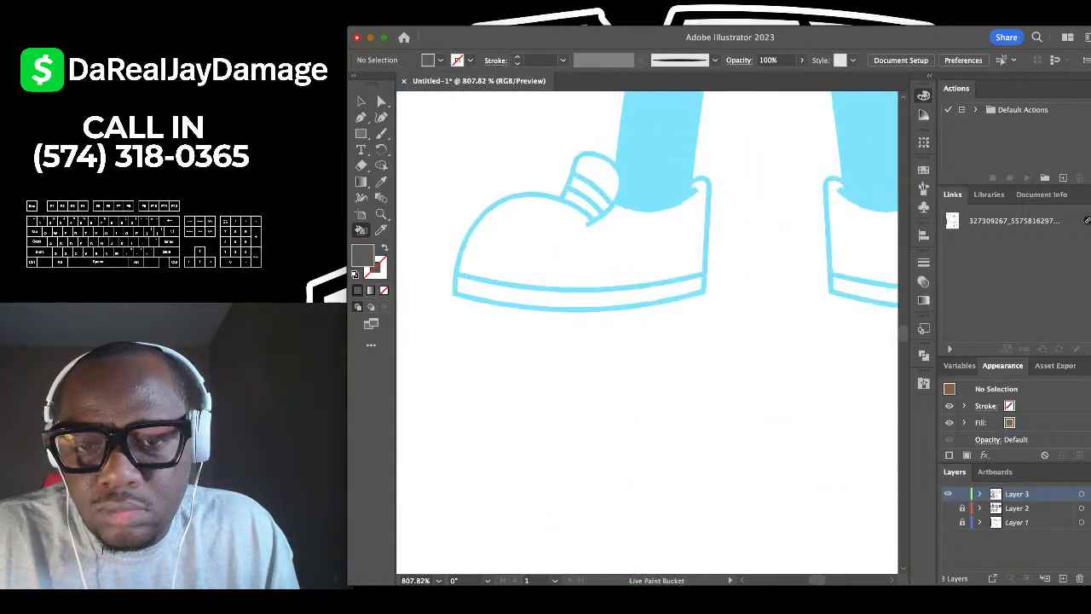
{"action": "left_click", "coordinate": [645, 284]}
{"action": "left_click", "coordinate": [643, 245]}
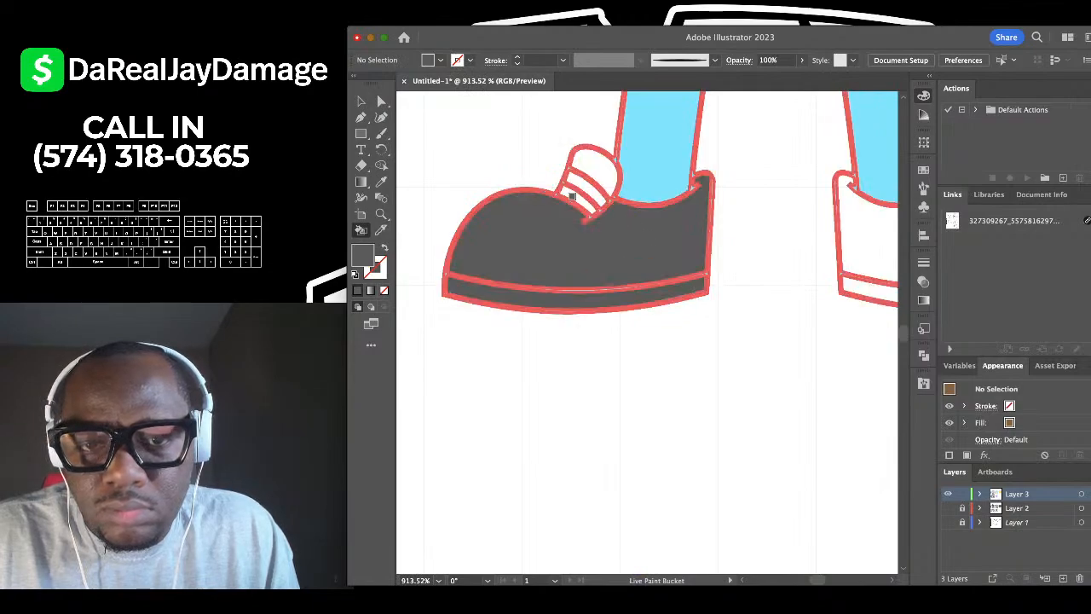
{"action": "scroll", "coordinate": [574, 204], "scroll_direction": "up", "scroll_amount": 3}
{"action": "left_click", "coordinate": [578, 186]}
{"action": "left_click", "coordinate": [605, 171]}
{"action": "left_click", "coordinate": [620, 143]}
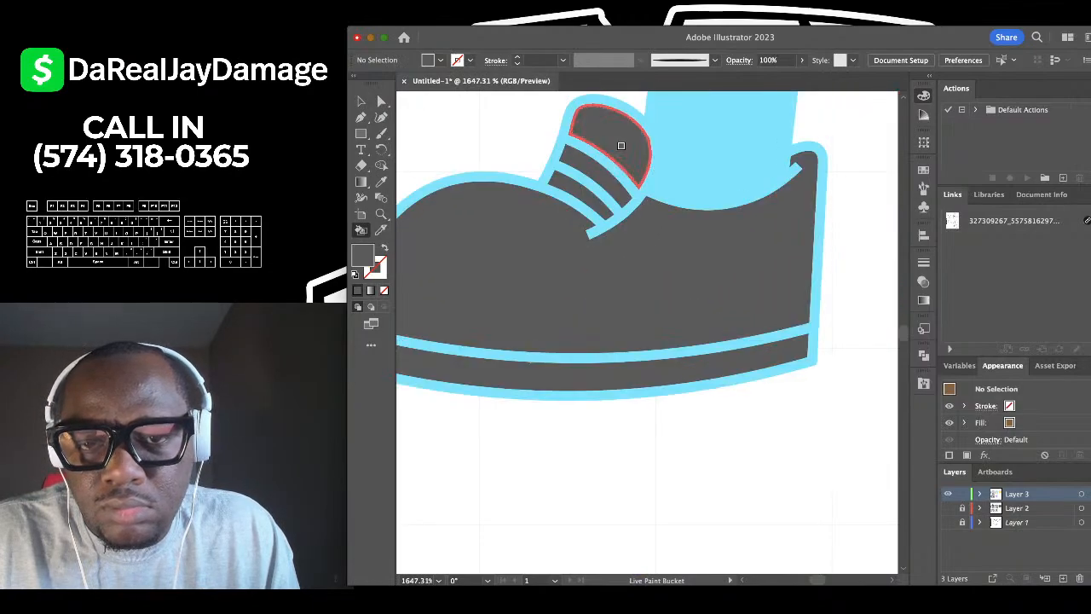
Fill the water drop's right shoe, sole, lace gaps and tongue with the dark grey.
{"action": "scroll", "coordinate": [620, 143], "scroll_direction": "down", "scroll_amount": 5}
{"action": "scroll", "coordinate": [621, 158], "scroll_direction": "right", "scroll_amount": 4}
{"action": "scroll", "coordinate": [633, 197], "scroll_direction": "up", "scroll_amount": 4}
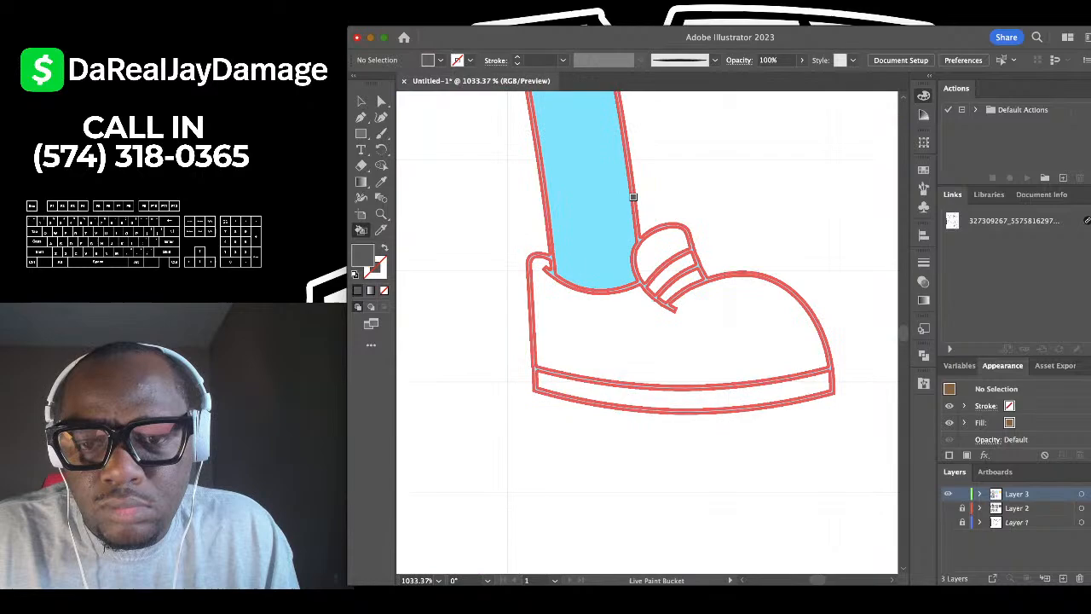
{"action": "left_click", "coordinate": [731, 388]}
{"action": "left_click", "coordinate": [728, 337]}
{"action": "key", "text": "v"}
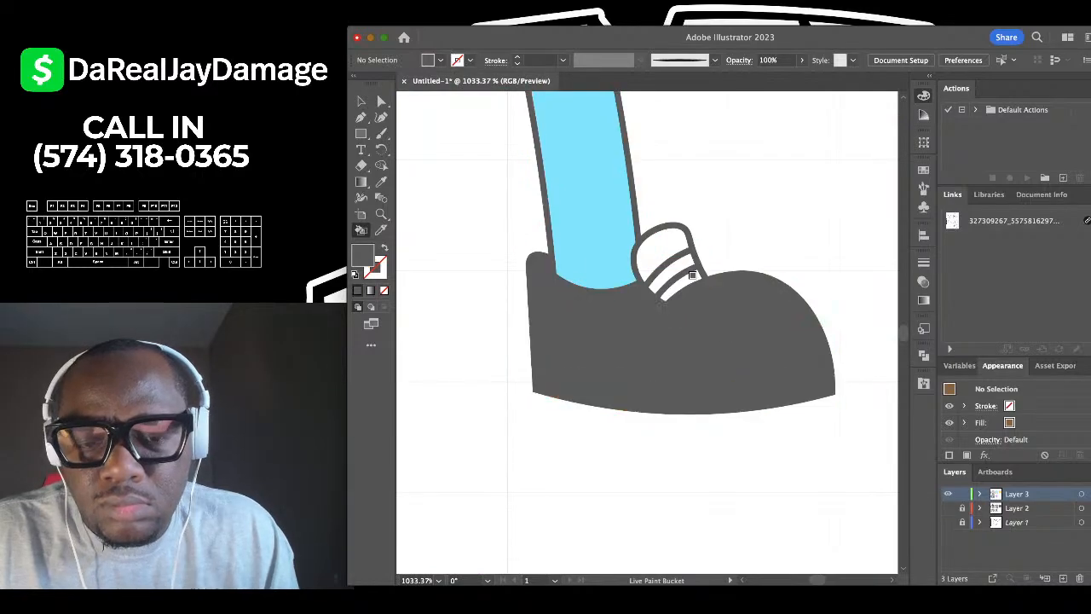
{"action": "scroll", "coordinate": [692, 276], "scroll_direction": "up", "scroll_amount": 3}
{"action": "left_click", "coordinate": [688, 260]}
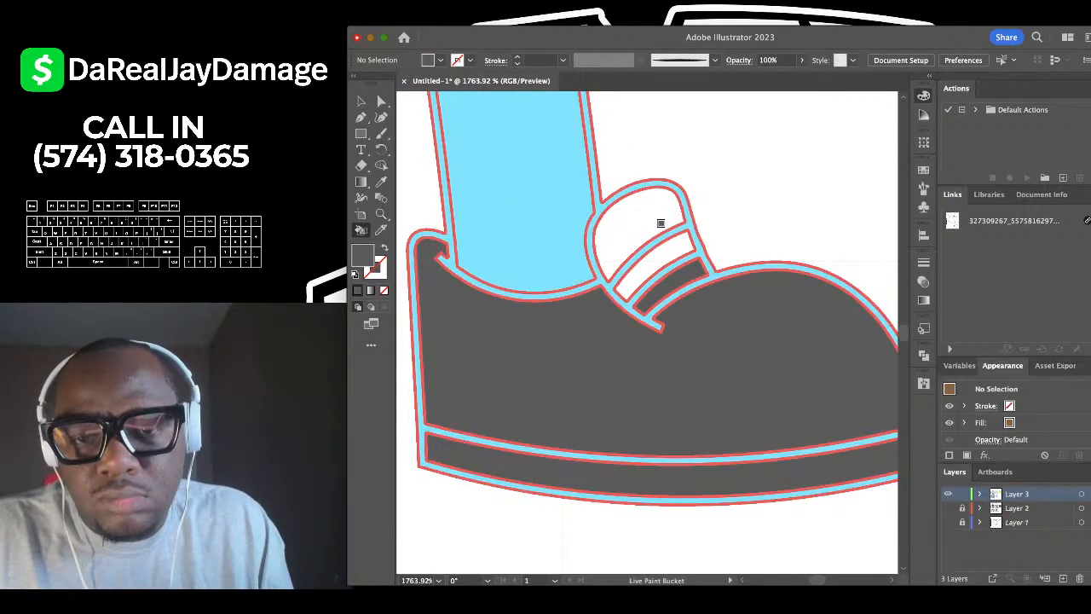
{"action": "left_click", "coordinate": [658, 204]}
{"action": "scroll", "coordinate": [659, 205], "scroll_direction": "down", "scroll_amount": 15}
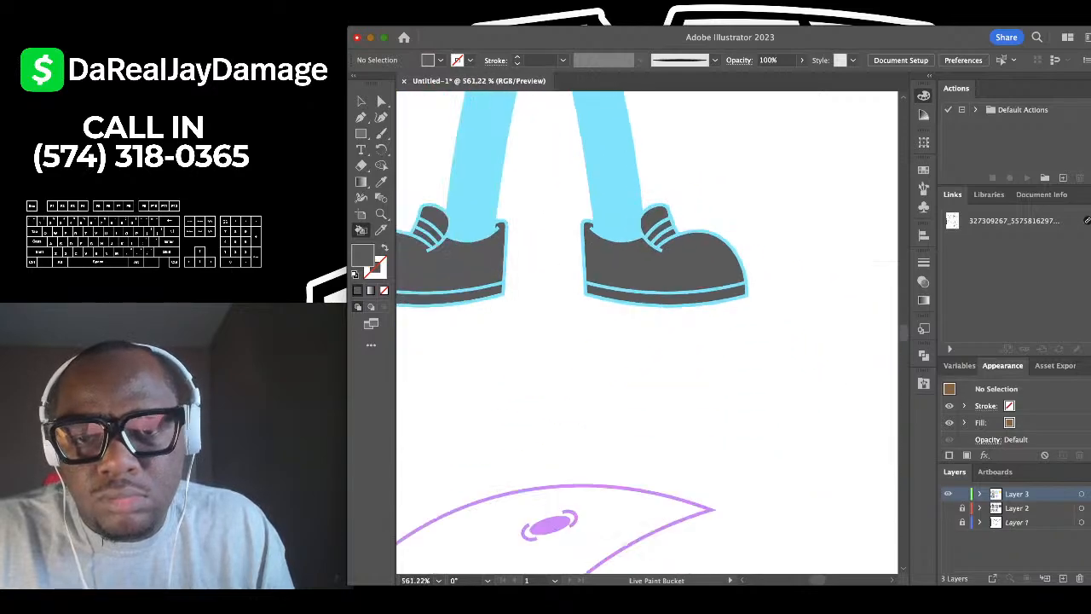
Sample the sun's yellow, lighten it to a pale yellow fill and return to Live Paint.
{"action": "scroll", "coordinate": [614, 365], "scroll_direction": "right", "scroll_amount": 3}
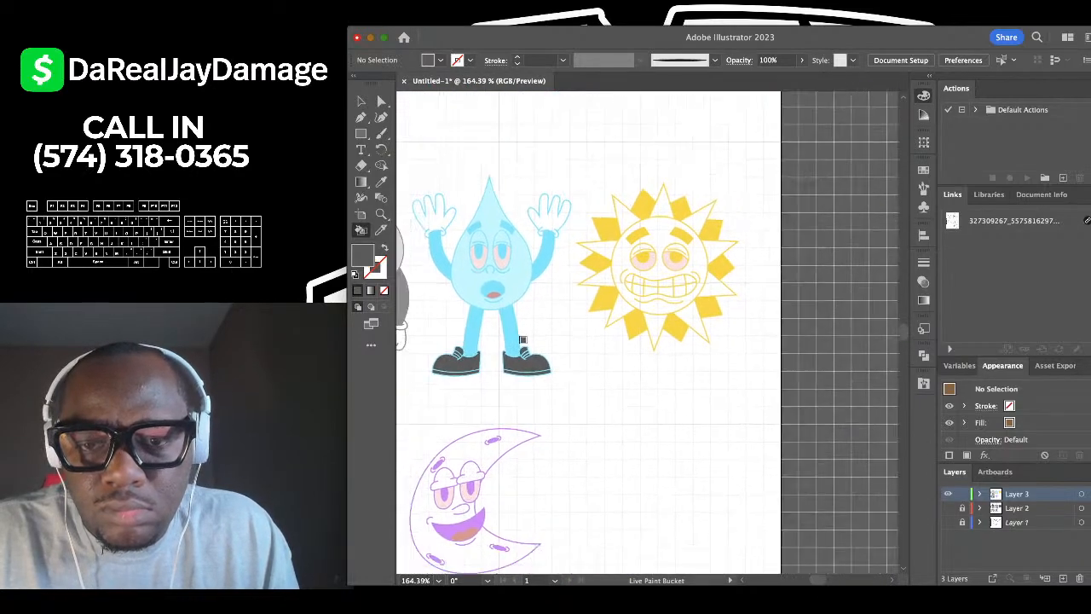
{"action": "scroll", "coordinate": [614, 365], "scroll_direction": "up", "scroll_amount": 5}
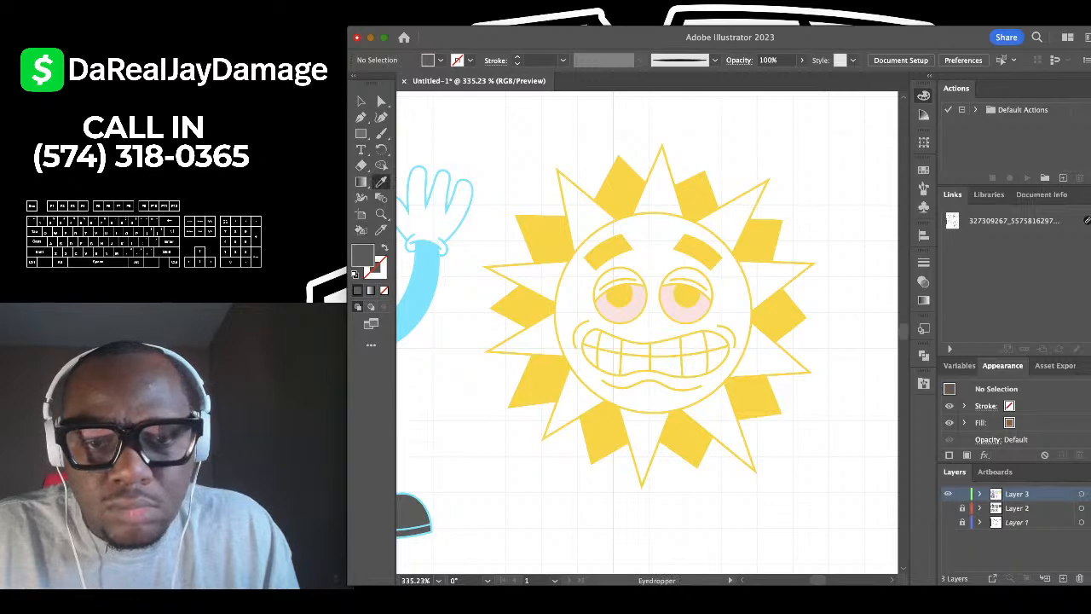
{"action": "scroll", "coordinate": [576, 213], "scroll_direction": "up", "scroll_amount": 3}
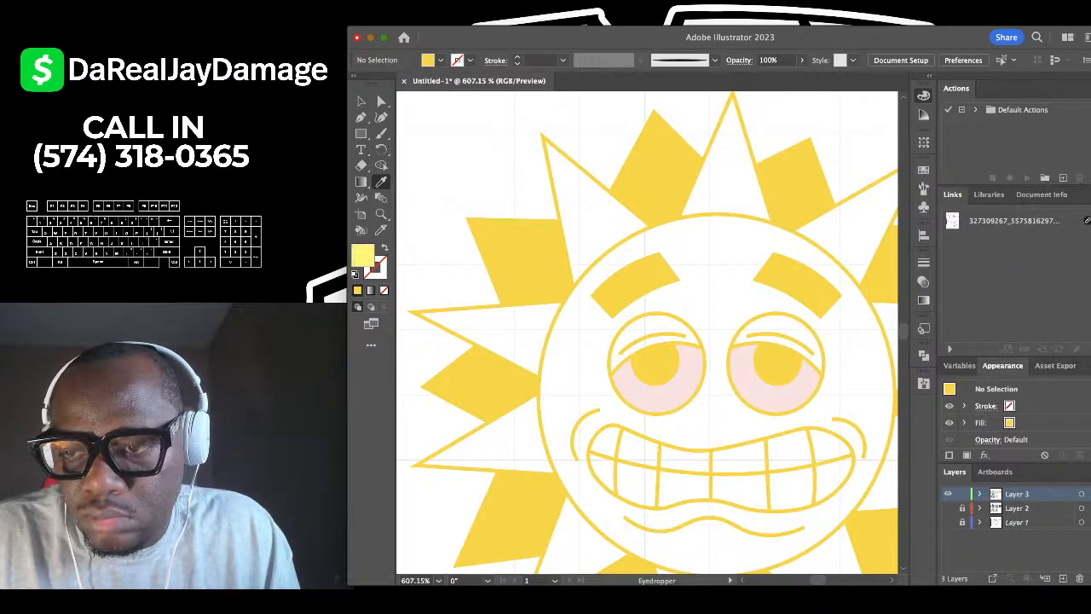
{"action": "key", "text": "k"}
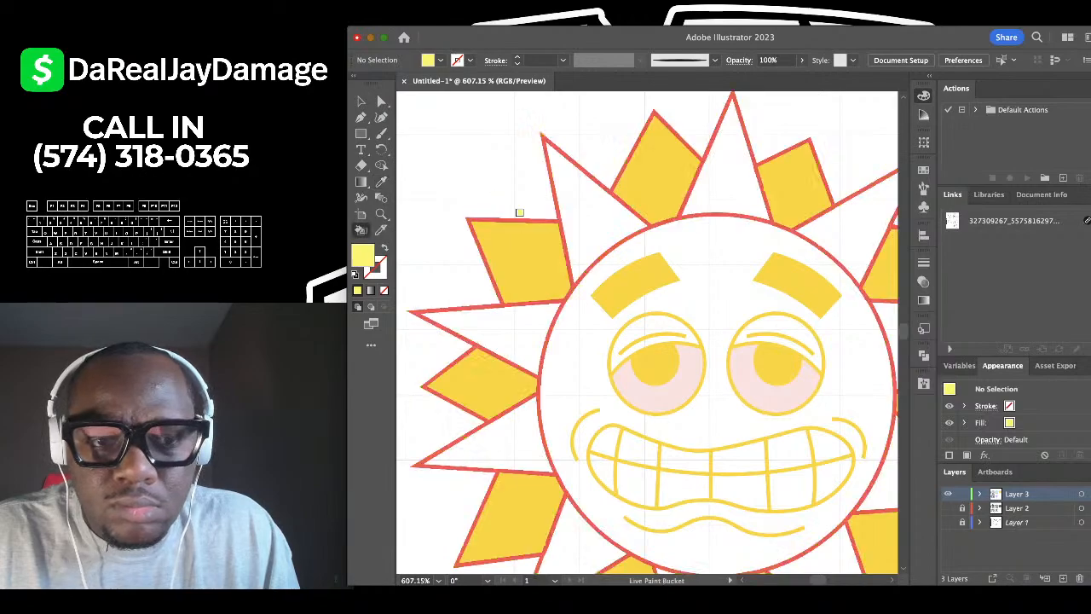
Fill the sun's forehead, left cheek, chin and its left and bottom pointed rays with the pale yellow.
{"action": "left_click", "coordinate": [580, 183]}
{"action": "left_click", "coordinate": [729, 268]}
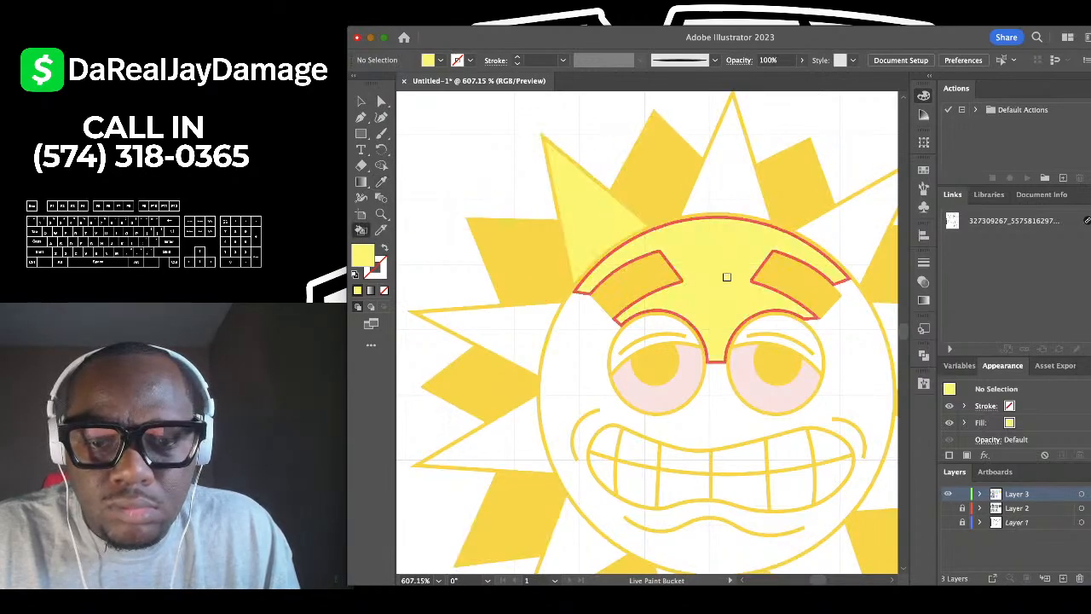
{"action": "left_click", "coordinate": [561, 348]}
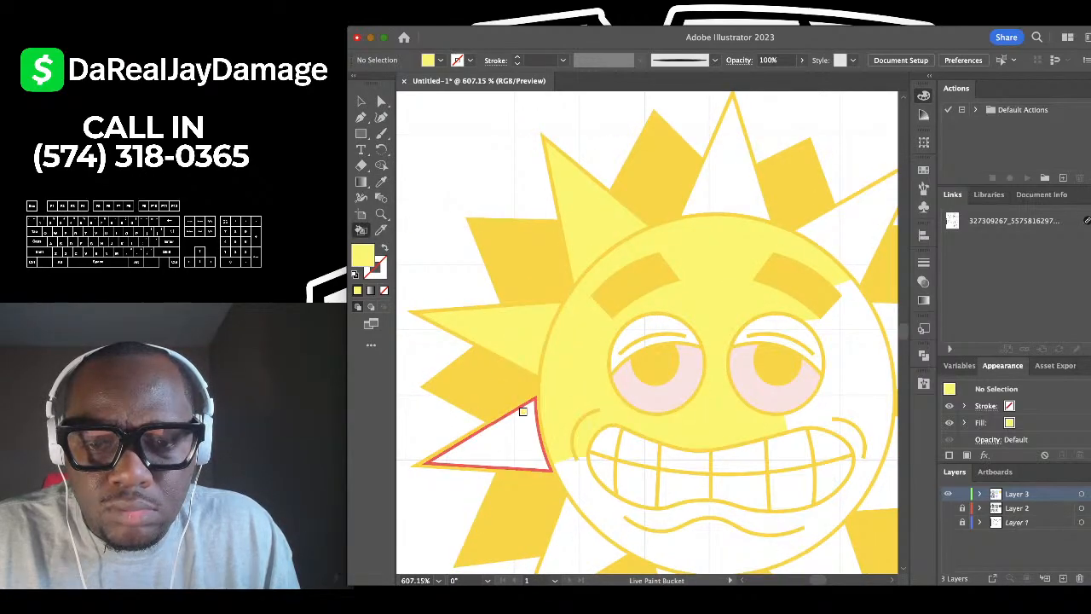
{"action": "scroll", "coordinate": [511, 418], "scroll_direction": "down", "scroll_amount": 3}
{"action": "scroll", "coordinate": [520, 384], "scroll_direction": "up", "scroll_amount": 3}
{"action": "left_click", "coordinate": [529, 352]}
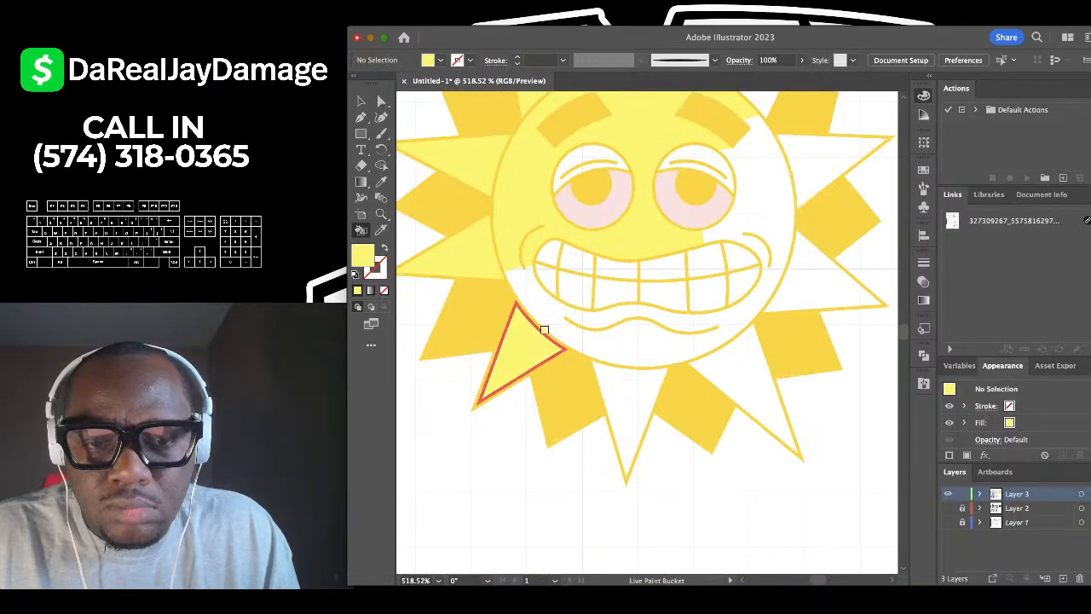
{"action": "left_click", "coordinate": [630, 400]}
{"action": "left_click", "coordinate": [735, 369]}
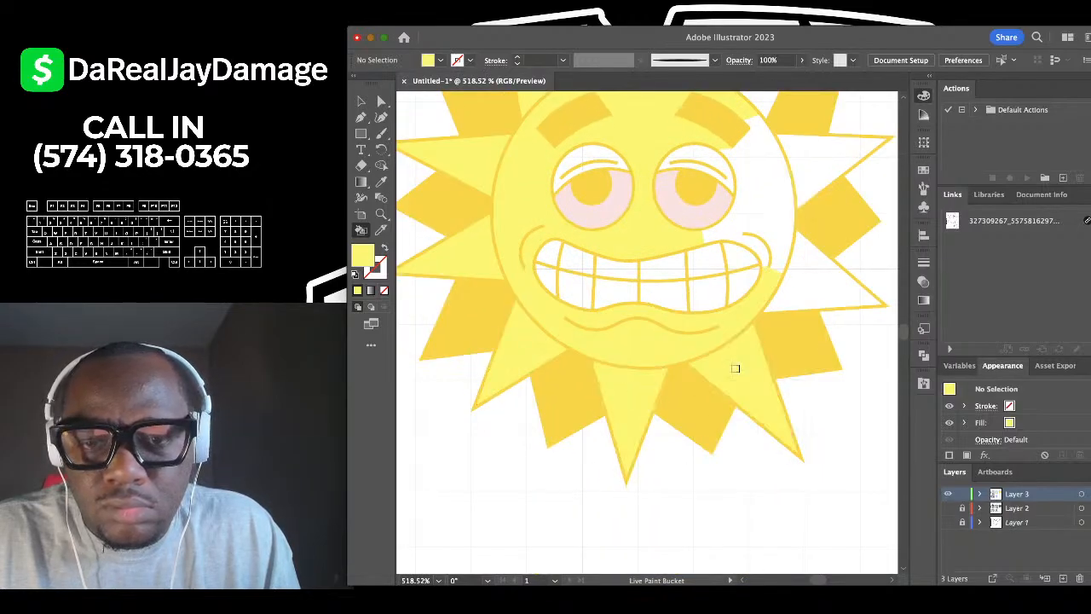
Fill the sun's remaining right and top pointed rays, right cheek and eyelids with the pale yellow.
{"action": "left_click_drag", "start_coordinate": [825, 277], "coordinate": [750, 389]}
{"action": "left_click", "coordinate": [761, 314]}
{"action": "left_click", "coordinate": [746, 267]}
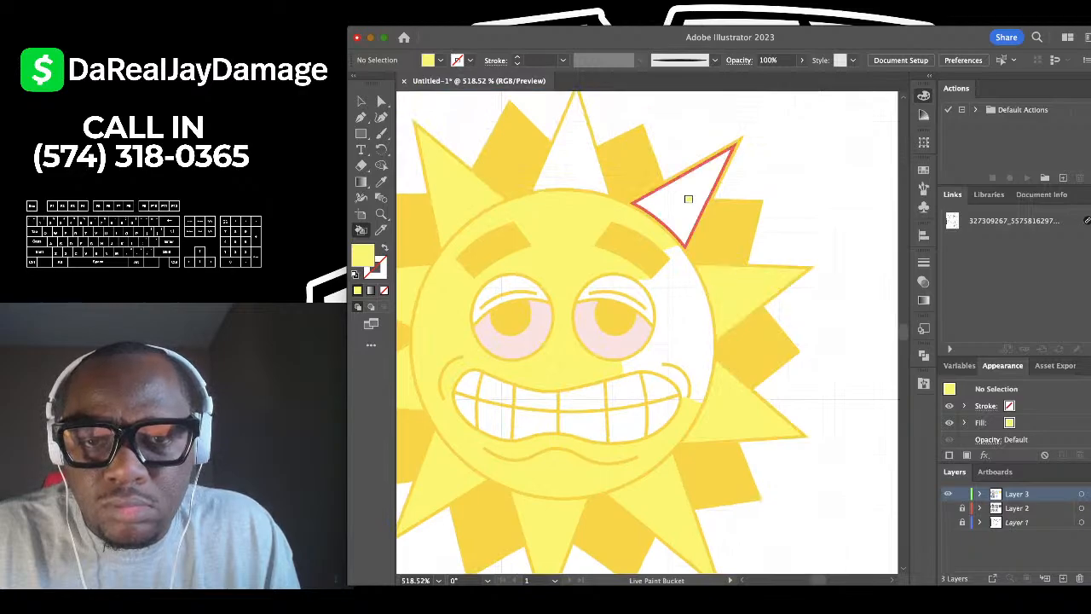
{"action": "left_click", "coordinate": [683, 209]}
{"action": "left_click", "coordinate": [677, 293]}
{"action": "left_click", "coordinate": [579, 140]}
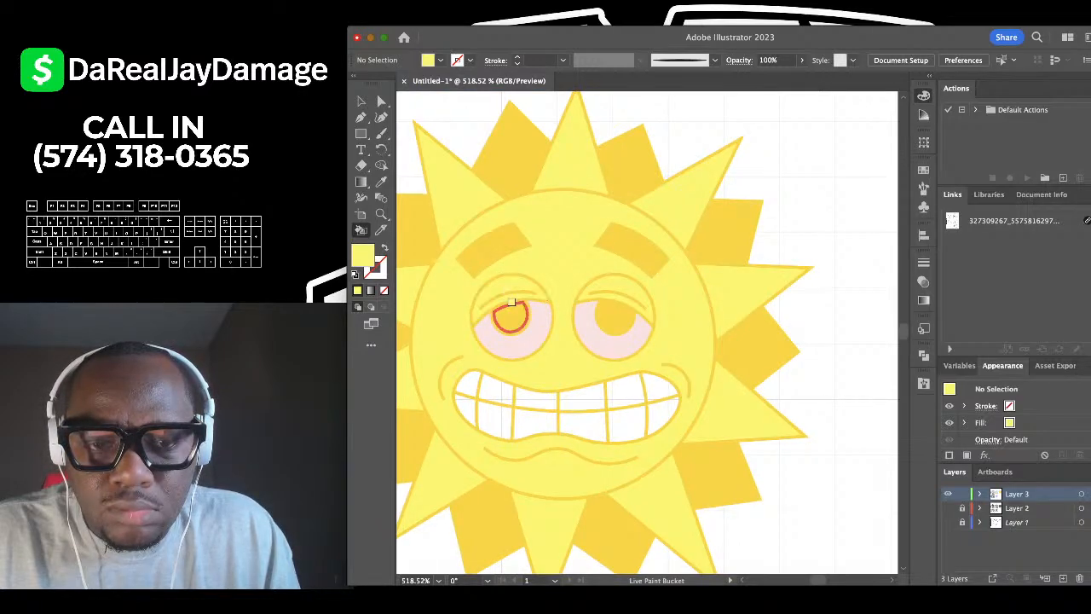
Sample the moon's purple and lighten it to a pale lavender fill.
{"action": "scroll", "coordinate": [495, 406], "scroll_direction": "down", "scroll_amount": 6}
{"action": "scroll", "coordinate": [494, 404], "scroll_direction": "up", "scroll_amount": 2}
{"action": "left_click_drag", "start_coordinate": [495, 404], "coordinate": [573, 307]}
{"action": "scroll", "coordinate": [544, 344], "scroll_direction": "down", "scroll_amount": 3}
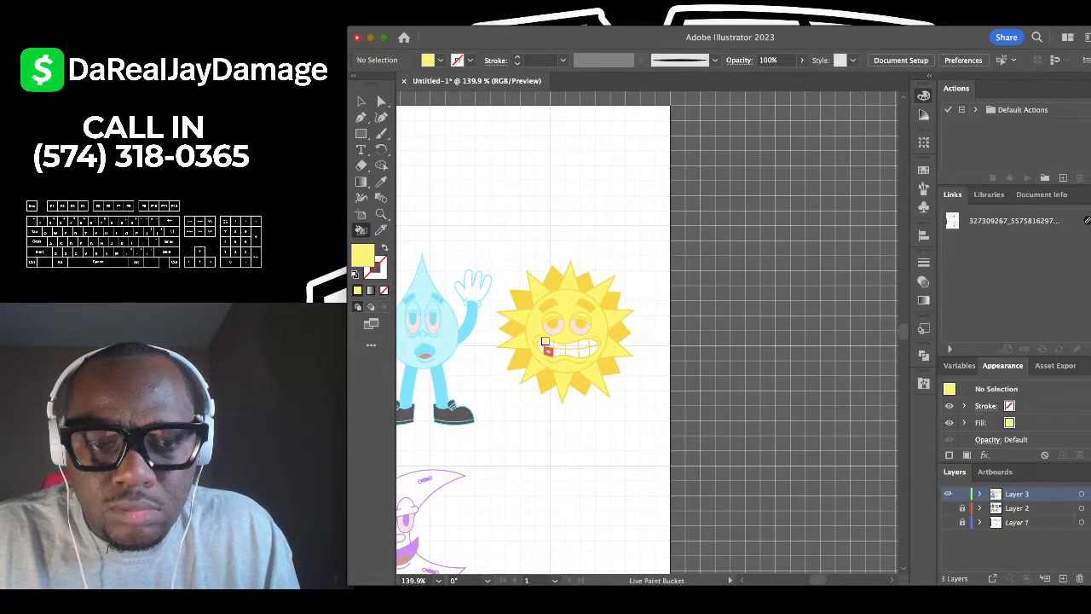
{"action": "left_click_drag", "start_coordinate": [419, 451], "coordinate": [481, 346]}
{"action": "left_click_drag", "start_coordinate": [451, 384], "coordinate": [524, 309]}
{"action": "scroll", "coordinate": [524, 308], "scroll_direction": "up", "scroll_amount": 2}
{"action": "left_click", "coordinate": [381, 182]}
{"action": "scroll", "coordinate": [553, 368], "scroll_direction": "up", "scroll_amount": 5}
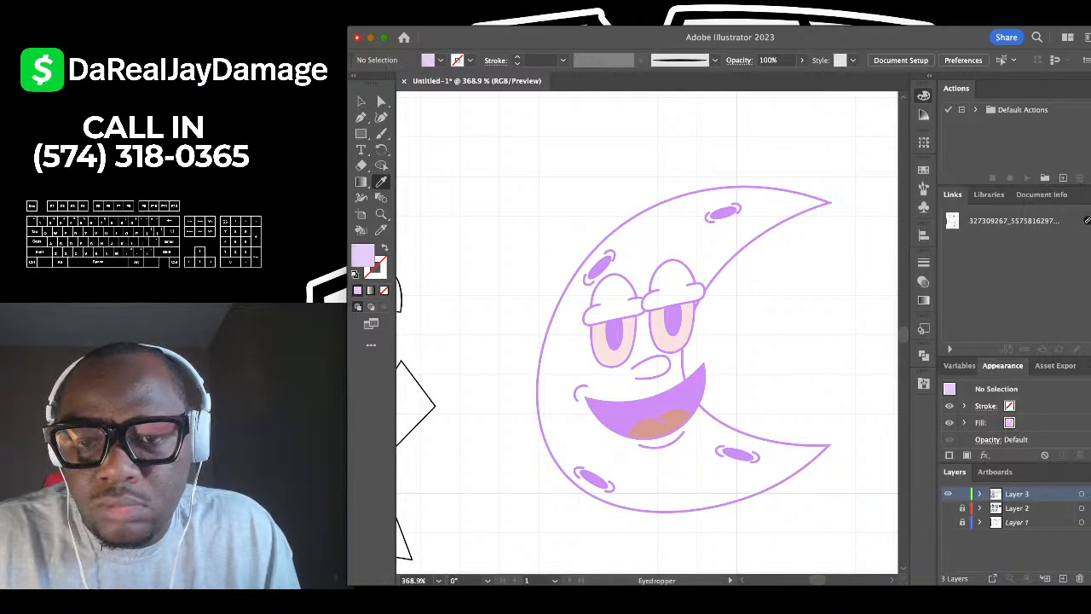
Fill the moon's crescent body, face and both eyelids with the pale lavender using the Live Paint Bucket.
{"action": "scroll", "coordinate": [837, 299], "scroll_direction": "up", "scroll_amount": 3}
{"action": "left_click", "coordinate": [362, 230]}
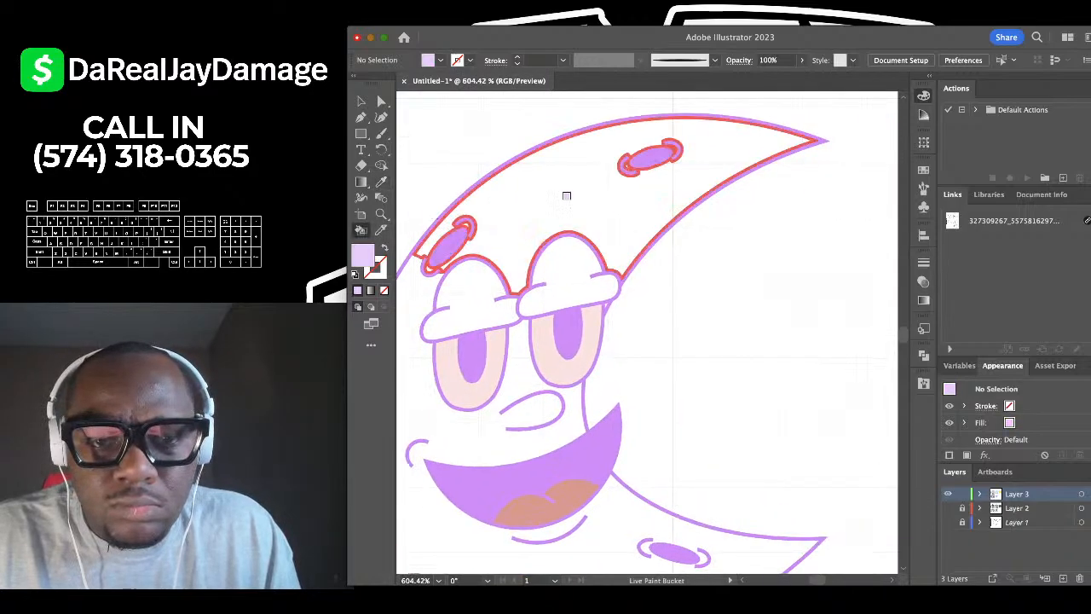
{"action": "left_click", "coordinate": [568, 196]}
{"action": "scroll", "coordinate": [568, 196], "scroll_direction": "down", "scroll_amount": 2}
{"action": "scroll", "coordinate": [568, 195], "scroll_direction": "left", "scroll_amount": 2}
{"action": "left_click", "coordinate": [459, 304]}
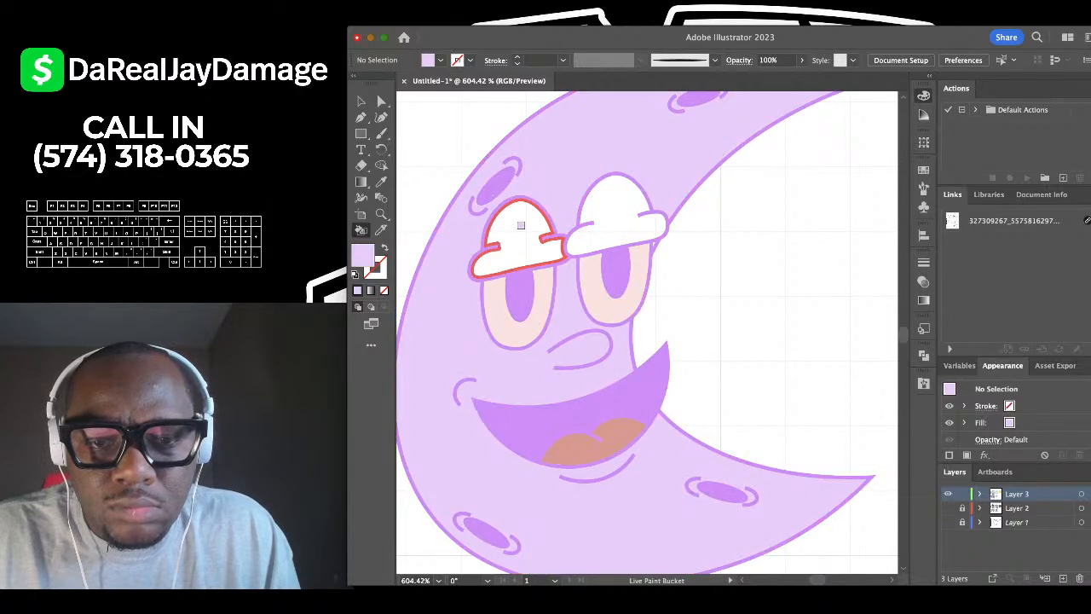
{"action": "left_click", "coordinate": [515, 249]}
{"action": "left_click", "coordinate": [621, 215]}
{"action": "scroll", "coordinate": [622, 215], "scroll_direction": "down", "scroll_amount": 3}
{"action": "scroll", "coordinate": [621, 215], "scroll_direction": "down", "scroll_amount": 6}
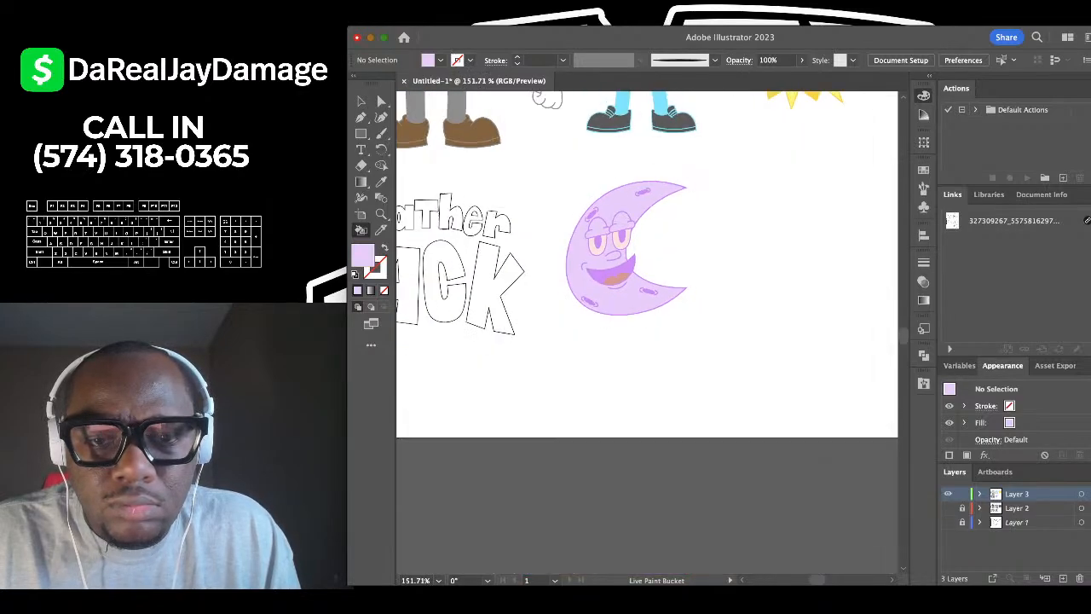
Examine the characters and the Weather Pack lettering on the artboard for areas still left uncoloured.
{"action": "left_click_drag", "start_coordinate": [621, 215], "coordinate": [666, 353]}
{"action": "scroll", "coordinate": [679, 388], "scroll_direction": "up", "scroll_amount": 2}
{"action": "scroll", "coordinate": [679, 388], "scroll_direction": "down", "scroll_amount": 3}
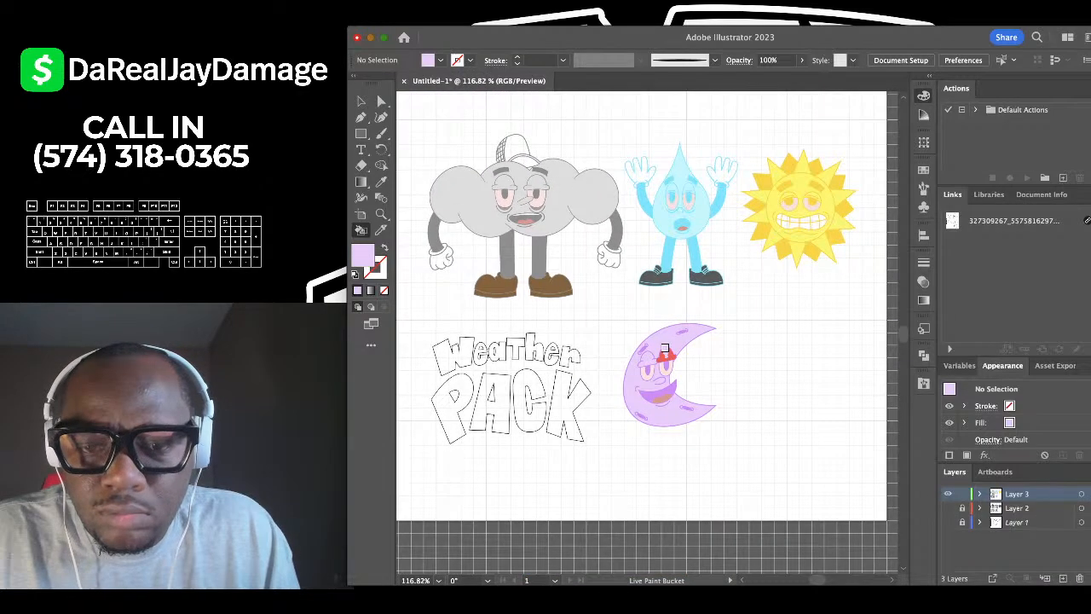
{"action": "scroll", "coordinate": [572, 235], "scroll_direction": "up", "scroll_amount": 3}
{"action": "left_click_drag", "start_coordinate": [571, 295], "coordinate": [617, 171]}
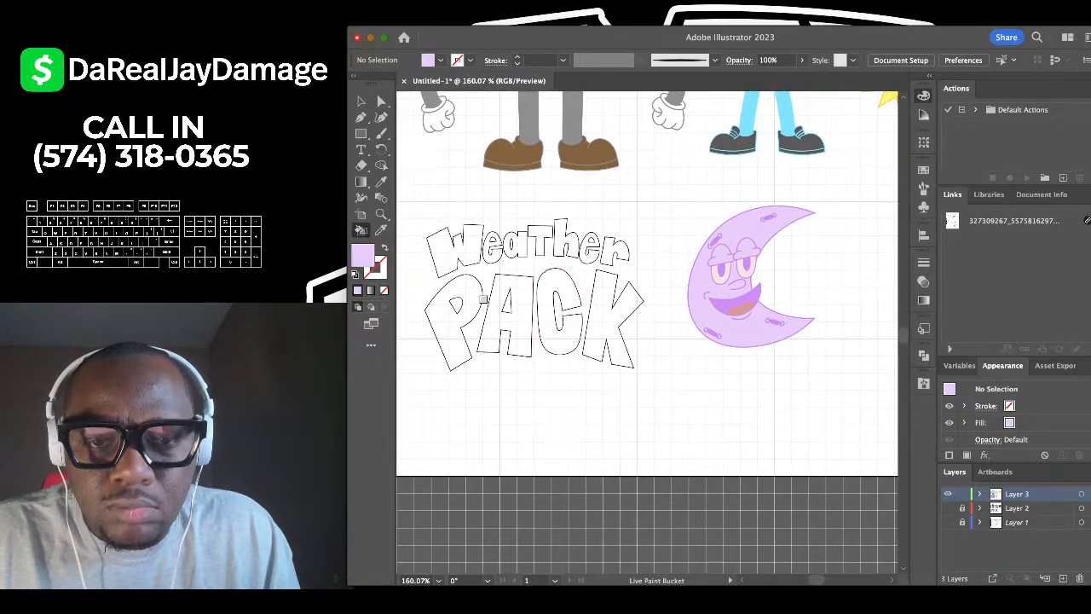
{"action": "scroll", "coordinate": [483, 299], "scroll_direction": "down", "scroll_amount": 4}
{"action": "scroll", "coordinate": [487, 314], "scroll_direction": "up", "scroll_amount": 3}
{"action": "scroll", "coordinate": [499, 320], "scroll_direction": "down", "scroll_amount": 3}
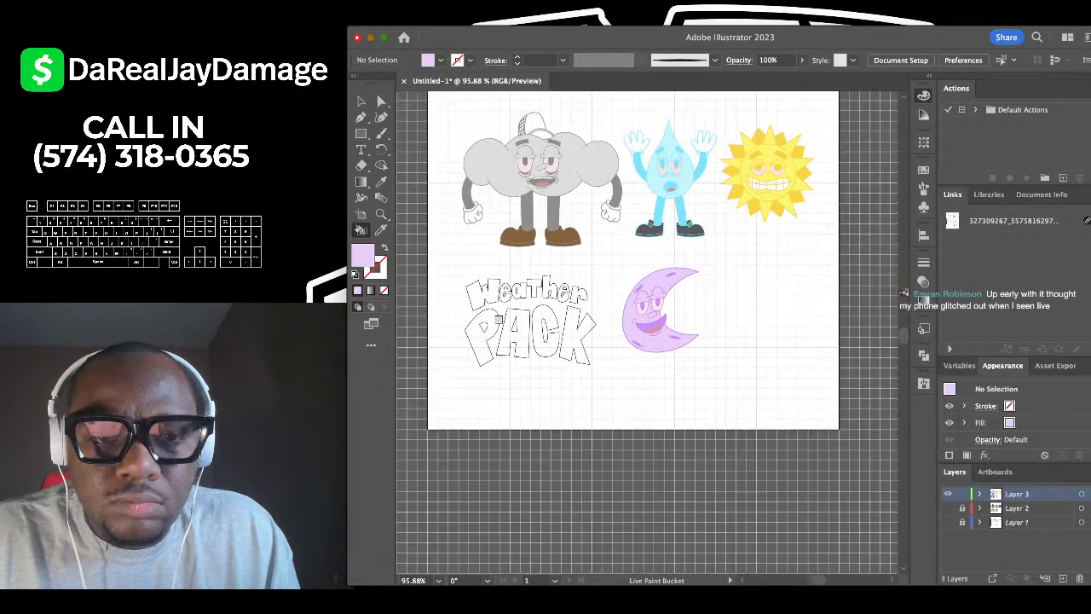
Sample the cloud's light grey and fill the mesh cells of the cloud's cap with it in Live Paint.
{"action": "scroll", "coordinate": [522, 121], "scroll_direction": "up", "scroll_amount": 8}
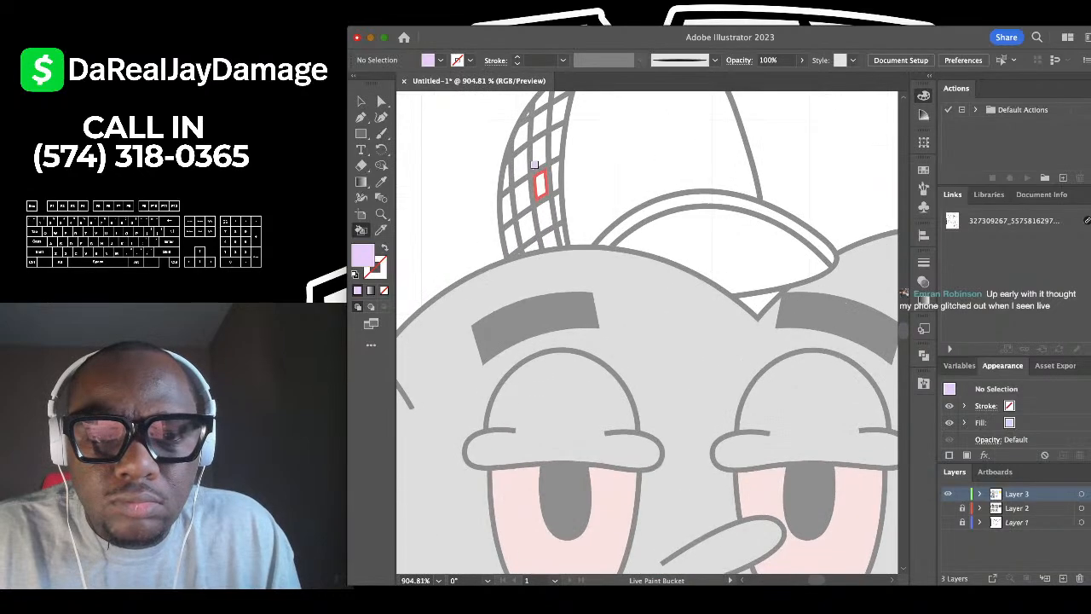
{"action": "scroll", "coordinate": [535, 163], "scroll_direction": "down", "scroll_amount": 3}
{"action": "scroll", "coordinate": [399, 197], "scroll_direction": "up", "scroll_amount": 2}
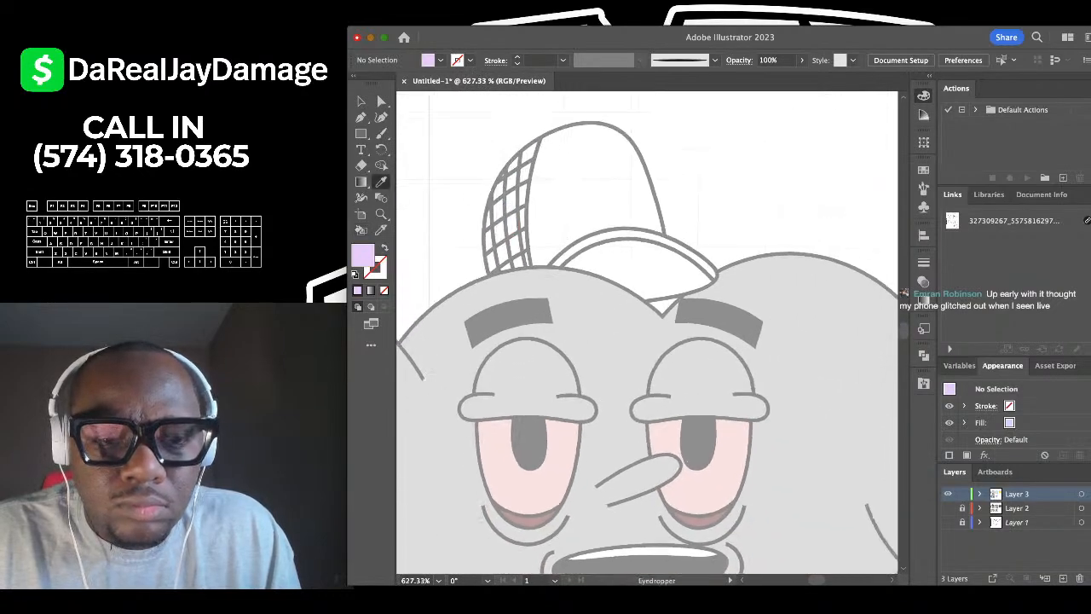
{"action": "scroll", "coordinate": [499, 278], "scroll_direction": "up", "scroll_amount": 3}
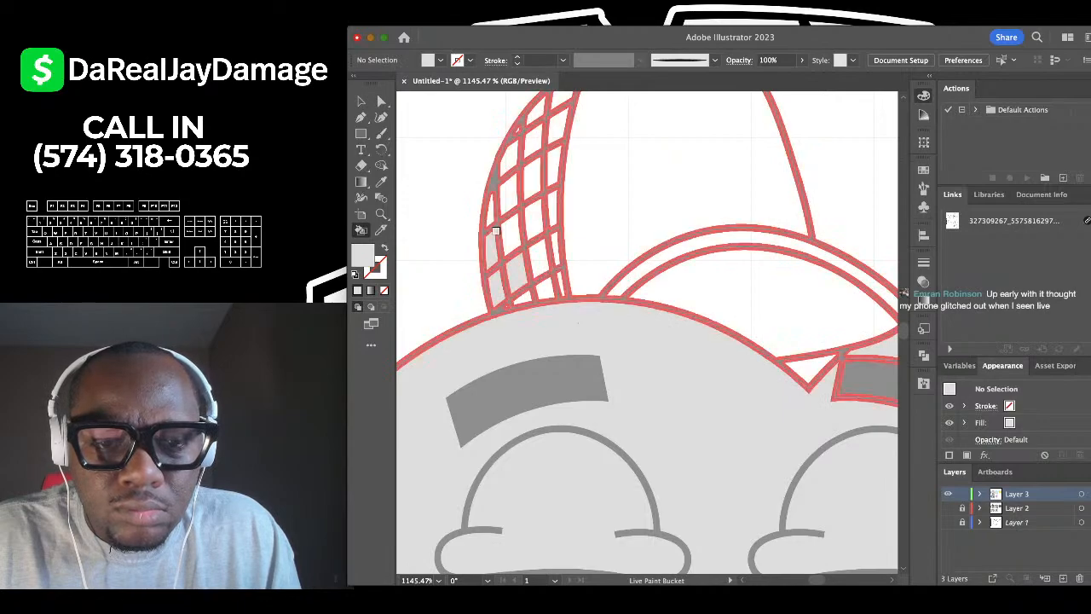
{"action": "scroll", "coordinate": [503, 235], "scroll_direction": "up", "scroll_amount": 3}
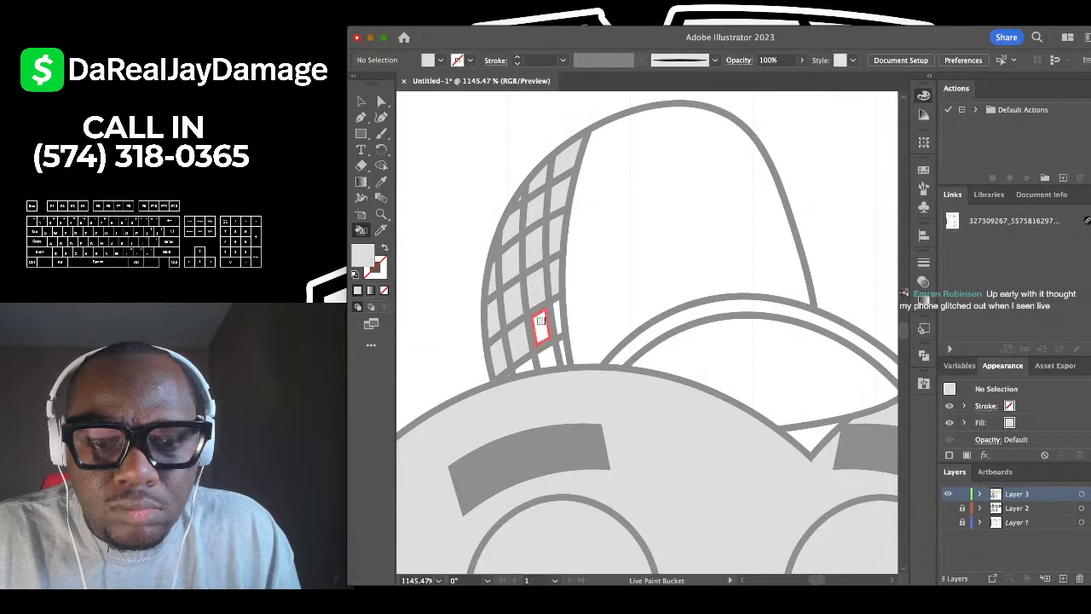
Fill the remaining small mesh cells along the cap's base and the underside of its brim with light grey.
{"action": "scroll", "coordinate": [540, 349], "scroll_direction": "up", "scroll_amount": 10}
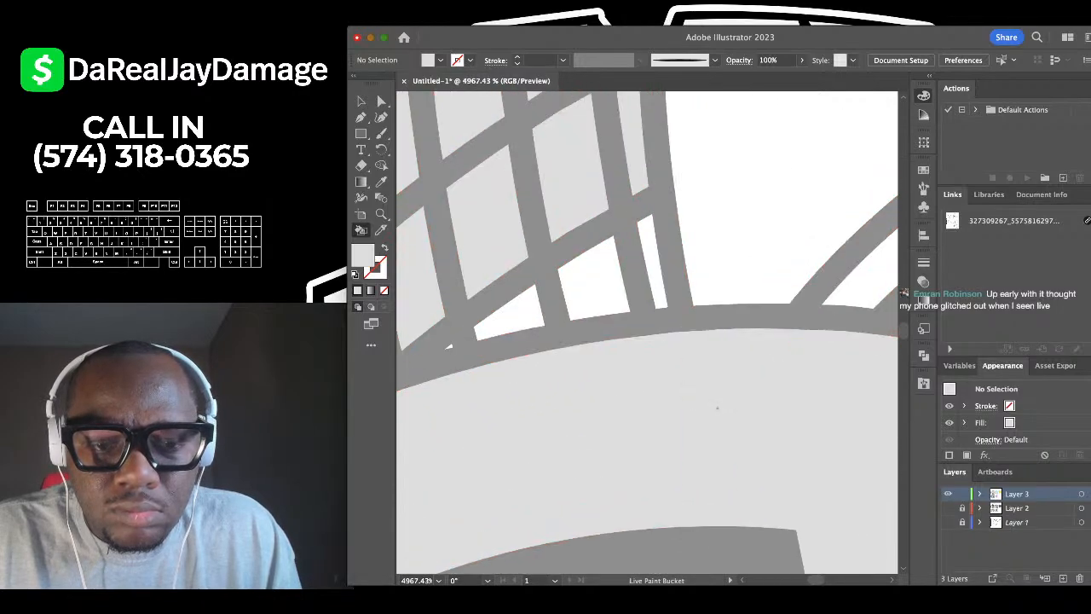
{"action": "left_click", "coordinate": [531, 275]}
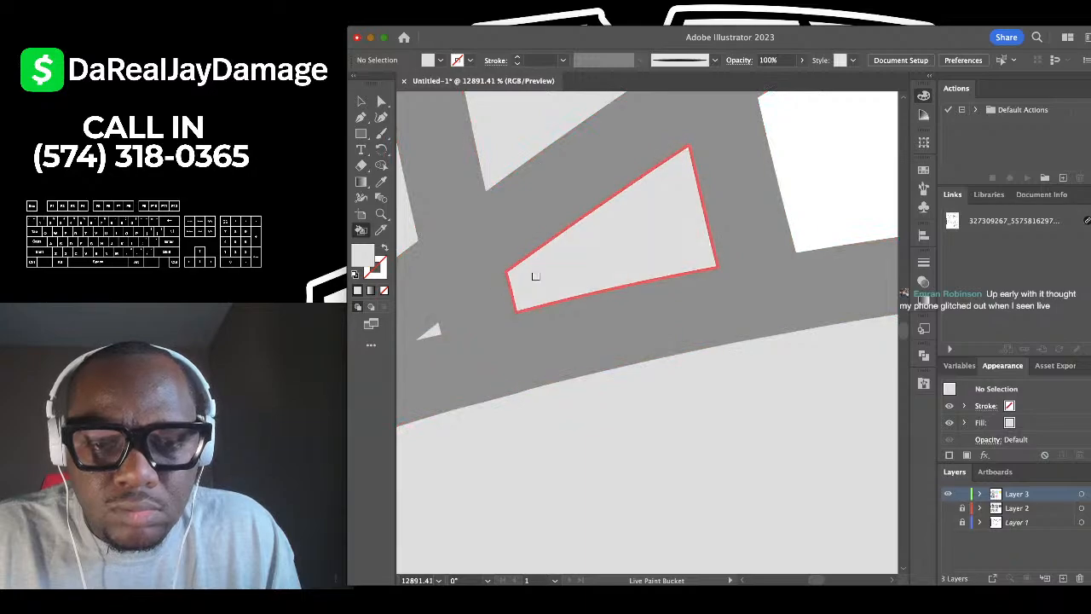
{"action": "scroll", "coordinate": [537, 275], "scroll_direction": "down", "scroll_amount": 5}
{"action": "left_click", "coordinate": [588, 322]}
{"action": "left_click", "coordinate": [645, 308]}
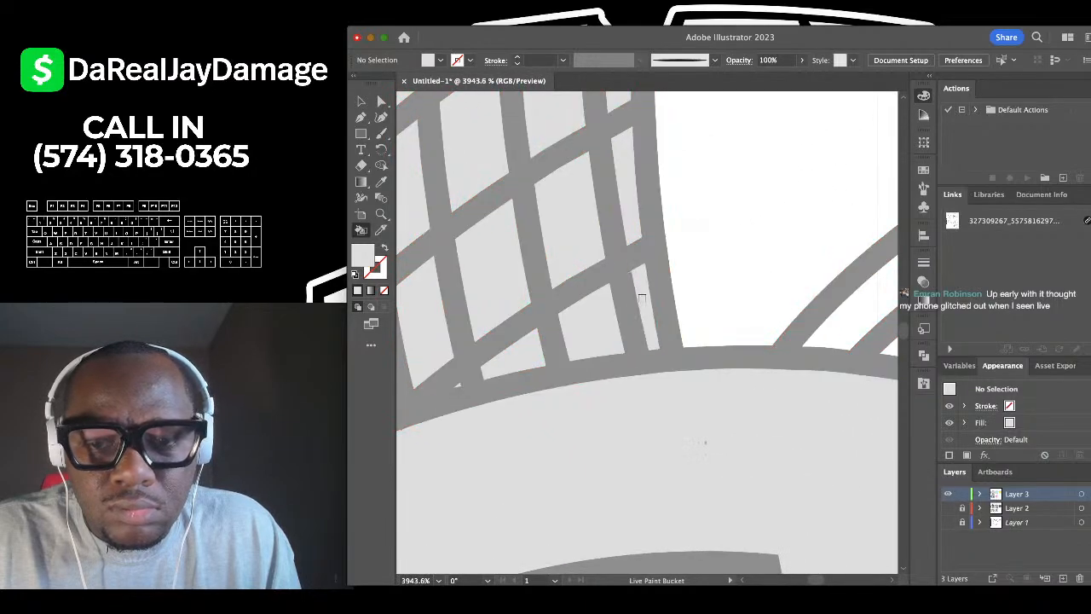
{"action": "scroll", "coordinate": [627, 309], "scroll_direction": "down", "scroll_amount": 6}
{"action": "scroll", "coordinate": [733, 346], "scroll_direction": "down", "scroll_amount": 4}
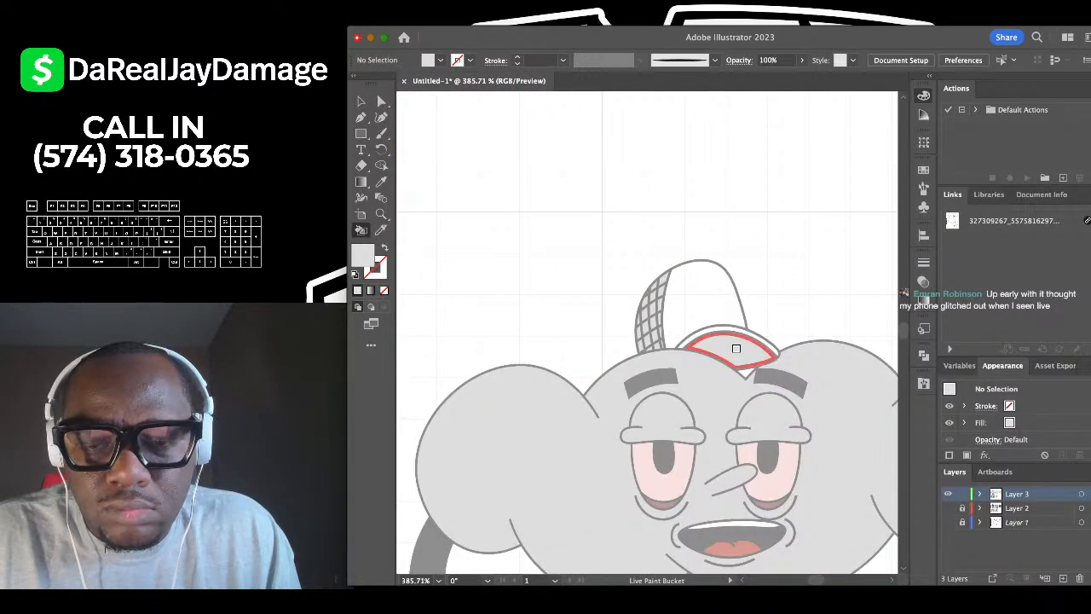
Switch the fill to white and paint the cap's front panel, its brim edge and the cloud's upper teeth.
{"action": "scroll", "coordinate": [740, 296], "scroll_direction": "down", "scroll_amount": 1}
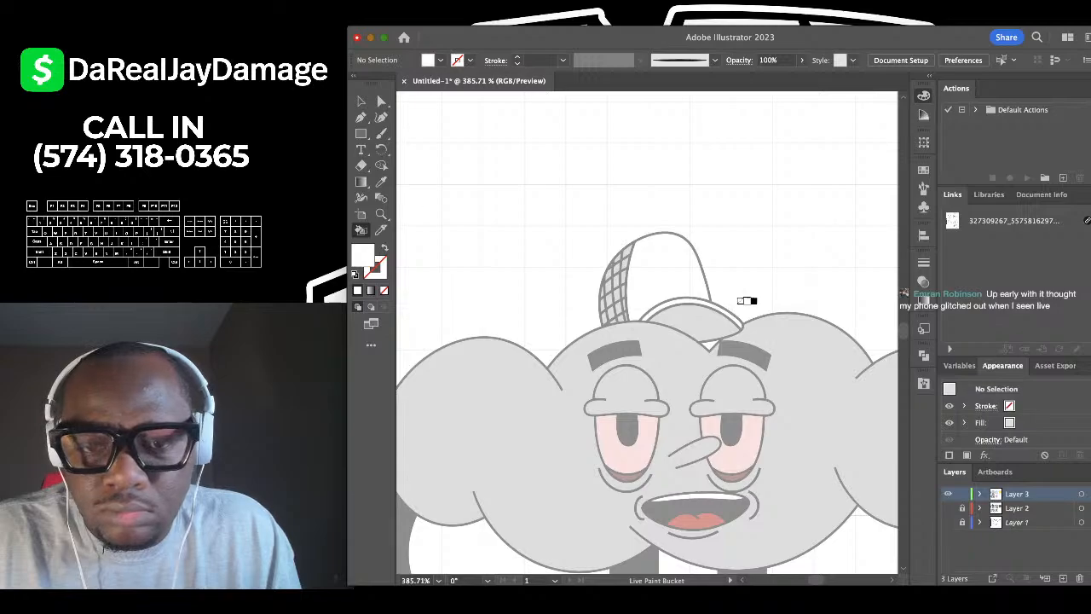
{"action": "scroll", "coordinate": [661, 281], "scroll_direction": "up", "scroll_amount": 4}
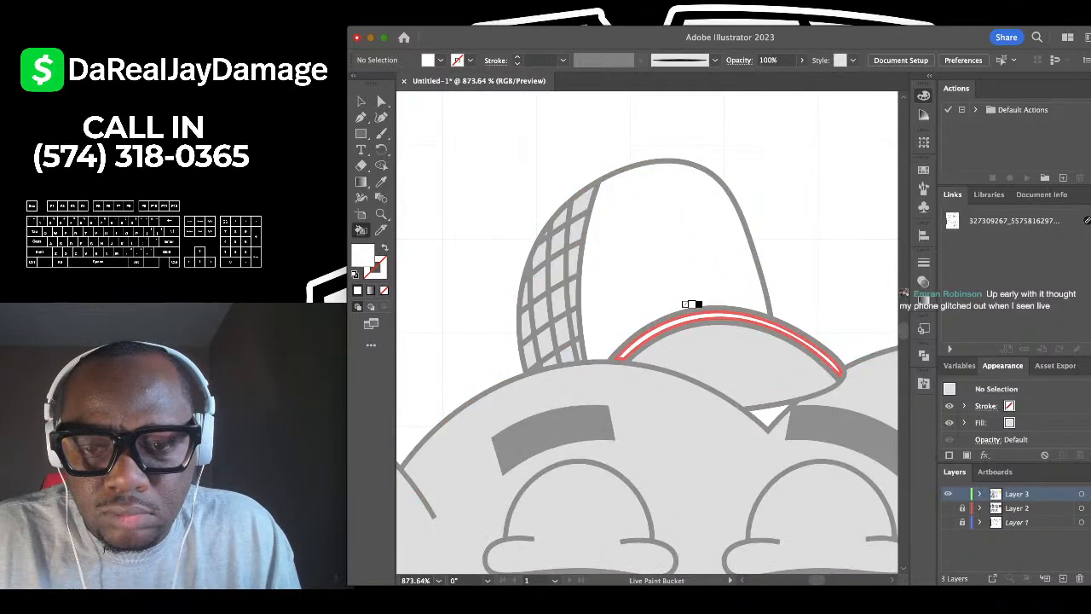
{"action": "scroll", "coordinate": [688, 299], "scroll_direction": "down", "scroll_amount": 4}
{"action": "scroll", "coordinate": [691, 358], "scroll_direction": "up", "scroll_amount": 4}
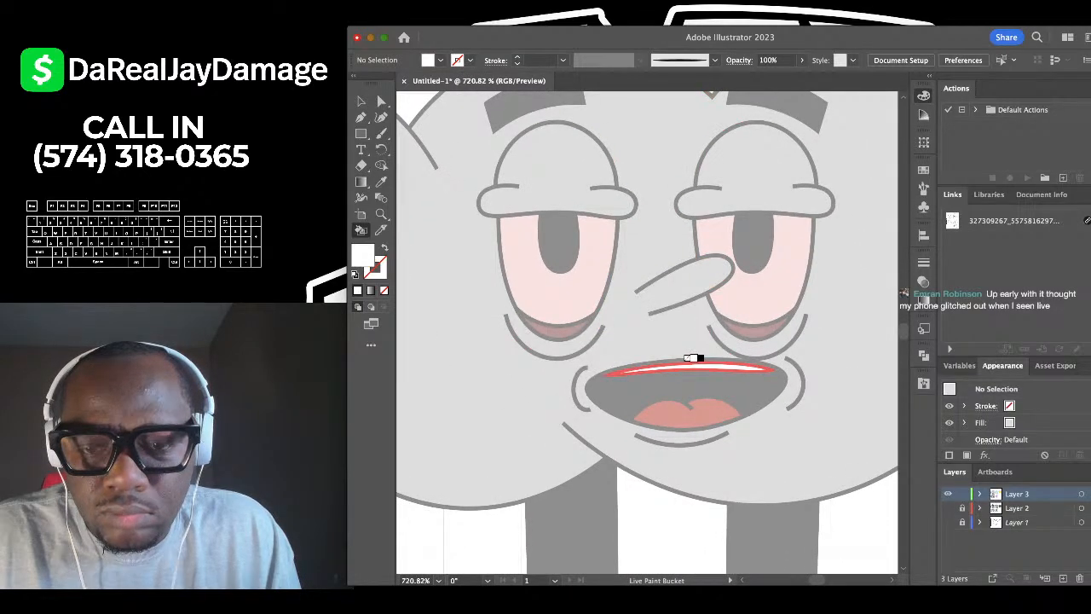
{"action": "scroll", "coordinate": [692, 359], "scroll_direction": "up", "scroll_amount": 2}
{"action": "scroll", "coordinate": [692, 358], "scroll_direction": "down", "scroll_amount": 5}
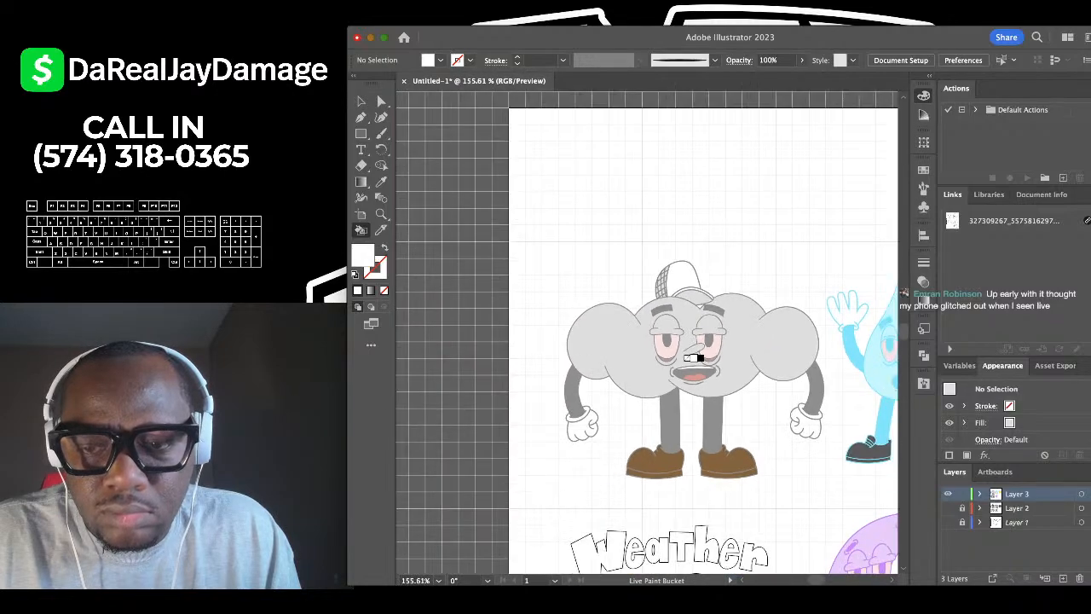
Fill both of the water drop's raised gloves, including their cuffs, with white.
{"action": "scroll", "coordinate": [707, 348], "scroll_direction": "right", "scroll_amount": 3}
{"action": "scroll", "coordinate": [719, 328], "scroll_direction": "up", "scroll_amount": 3}
{"action": "scroll", "coordinate": [629, 314], "scroll_direction": "up", "scroll_amount": 4}
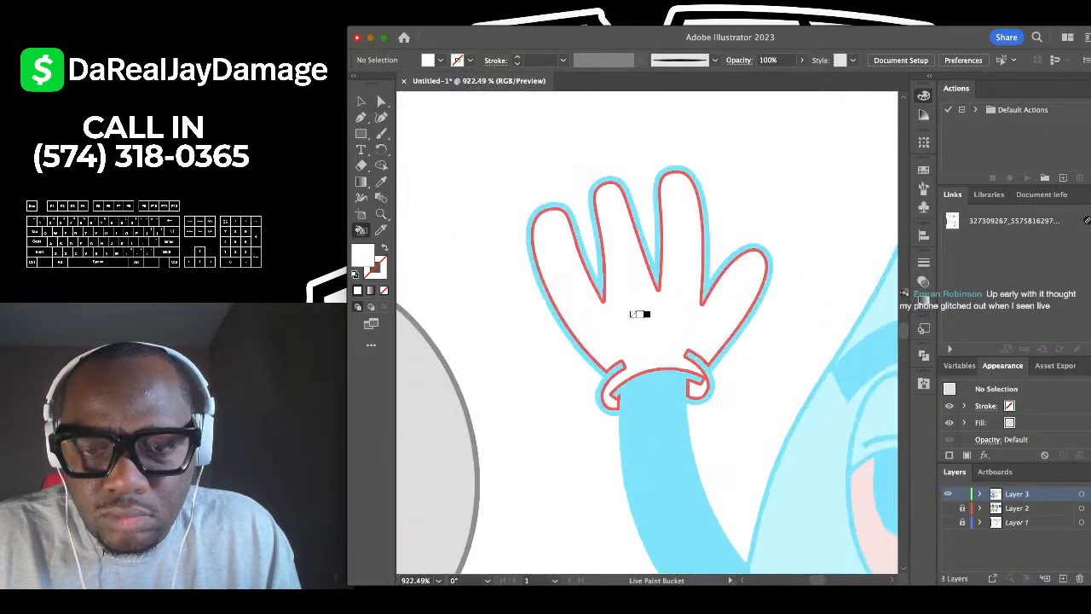
{"action": "scroll", "coordinate": [640, 314], "scroll_direction": "down", "scroll_amount": 3}
{"action": "scroll", "coordinate": [648, 317], "scroll_direction": "right", "scroll_amount": 3}
{"action": "scroll", "coordinate": [681, 320], "scroll_direction": "up", "scroll_amount": 2}
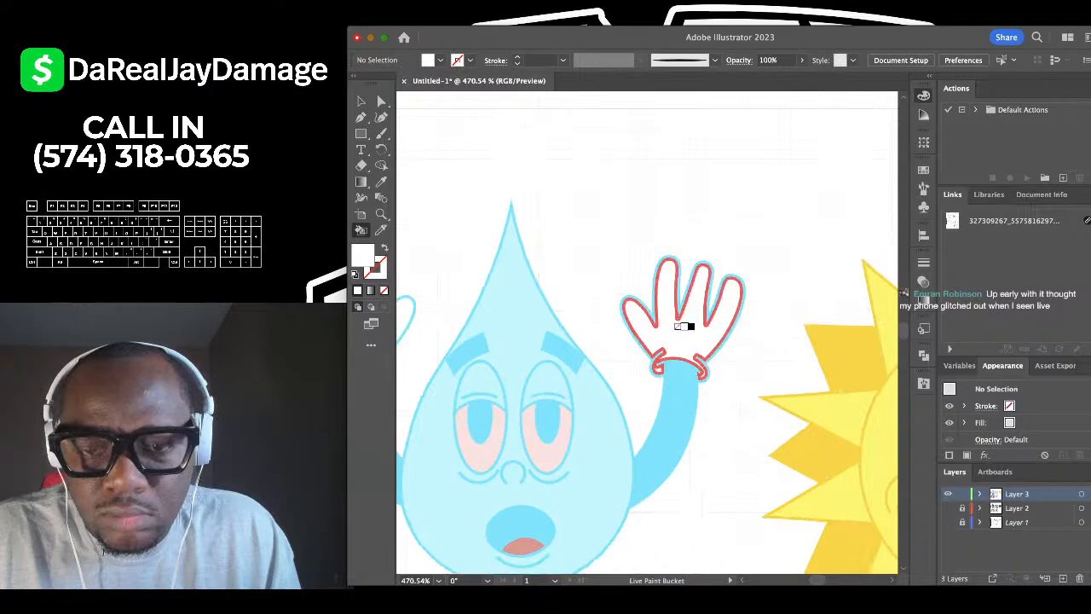
{"action": "scroll", "coordinate": [684, 327], "scroll_direction": "down", "scroll_amount": 3}
{"action": "scroll", "coordinate": [639, 341], "scroll_direction": "down", "scroll_amount": 3}
{"action": "scroll", "coordinate": [599, 414], "scroll_direction": "down", "scroll_amount": 2}
{"action": "scroll", "coordinate": [600, 416], "scroll_direction": "right", "scroll_amount": 2}
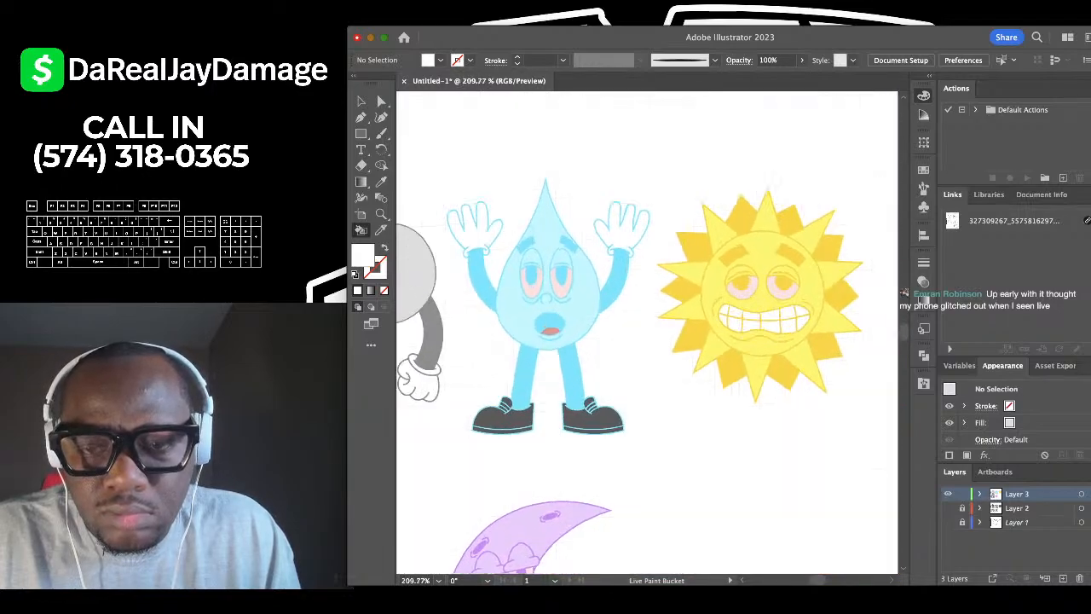
Fill all of the sun's upper and lower teeth with white.
{"action": "scroll", "coordinate": [649, 352], "scroll_direction": "up", "scroll_amount": 8}
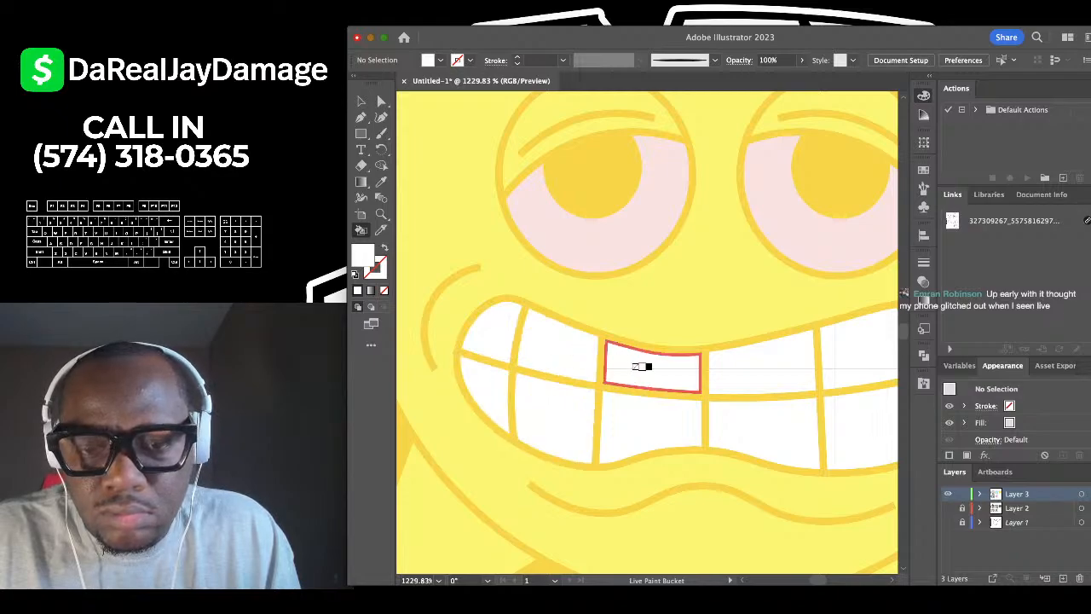
{"action": "scroll", "coordinate": [759, 356], "scroll_direction": "right", "scroll_amount": 5}
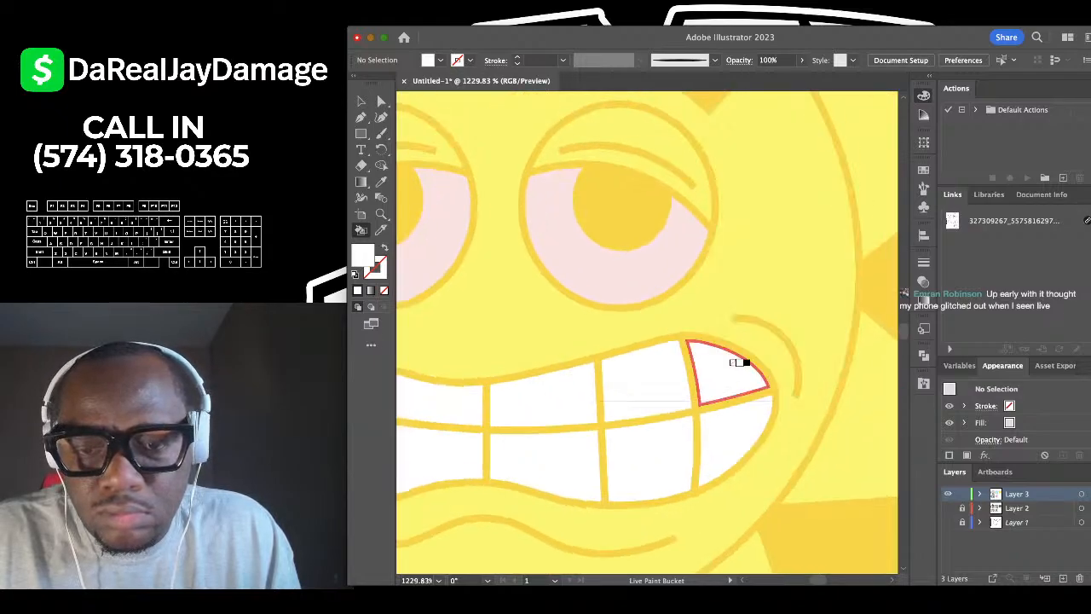
{"action": "scroll", "coordinate": [640, 428], "scroll_direction": "down", "scroll_amount": 10}
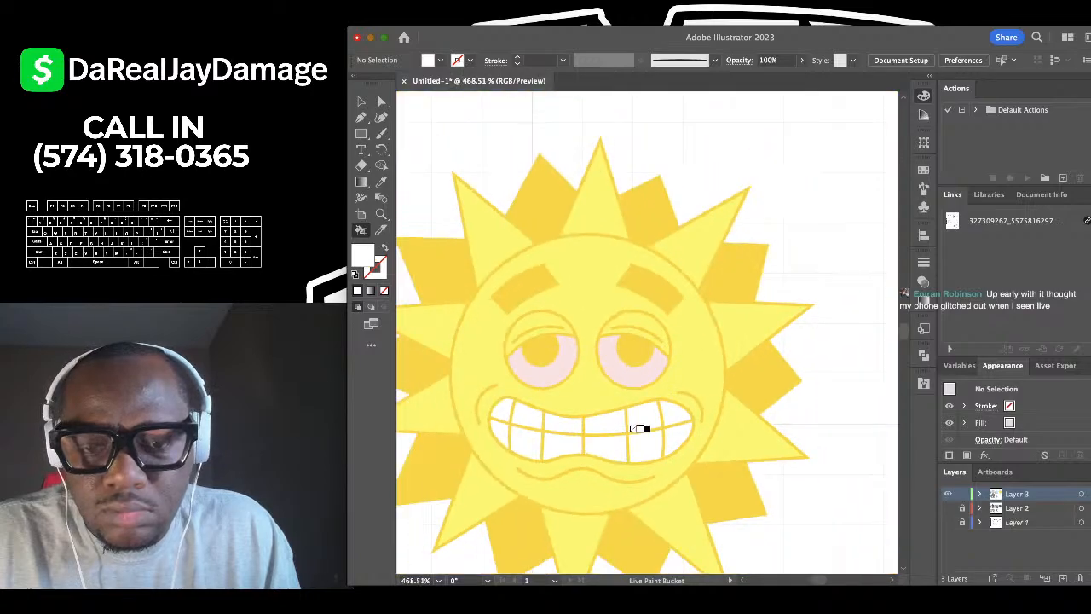
{"action": "scroll", "coordinate": [714, 332], "scroll_direction": "up", "scroll_amount": 2}
{"action": "scroll", "coordinate": [715, 332], "scroll_direction": "down", "scroll_amount": 4}
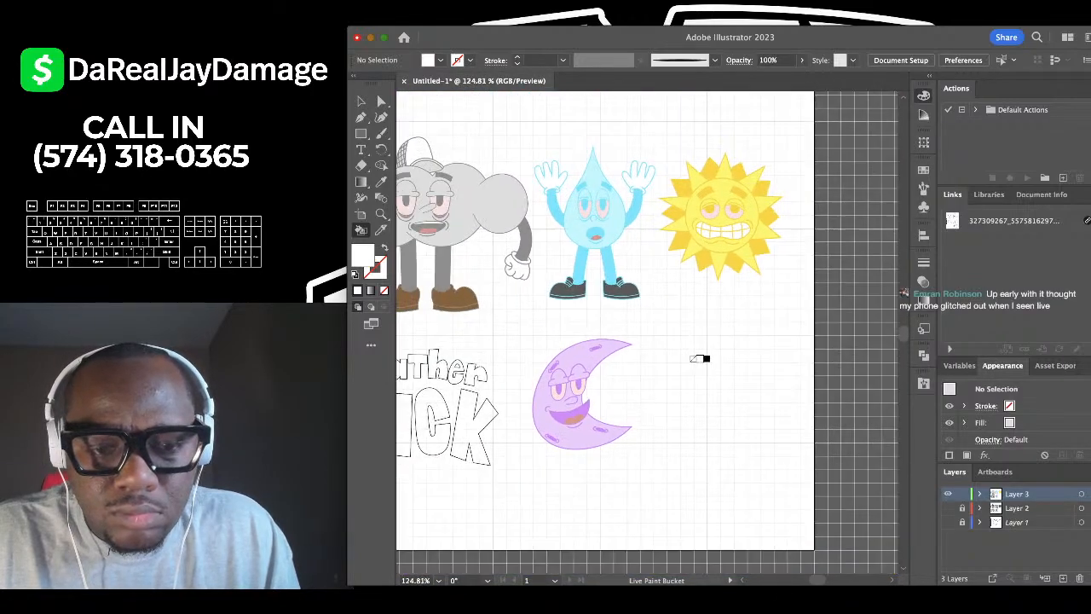
Fill the hands and cuffs of both of the cloud's gloves with white.
{"action": "scroll", "coordinate": [539, 405], "scroll_direction": "left", "scroll_amount": 5}
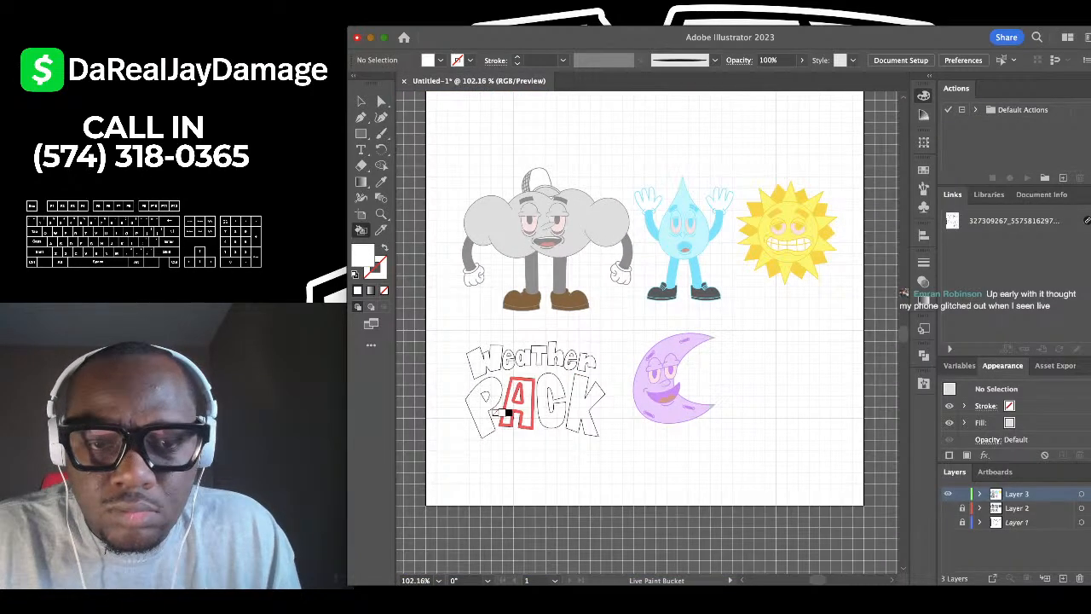
{"action": "scroll", "coordinate": [533, 254], "scroll_direction": "up", "scroll_amount": 10}
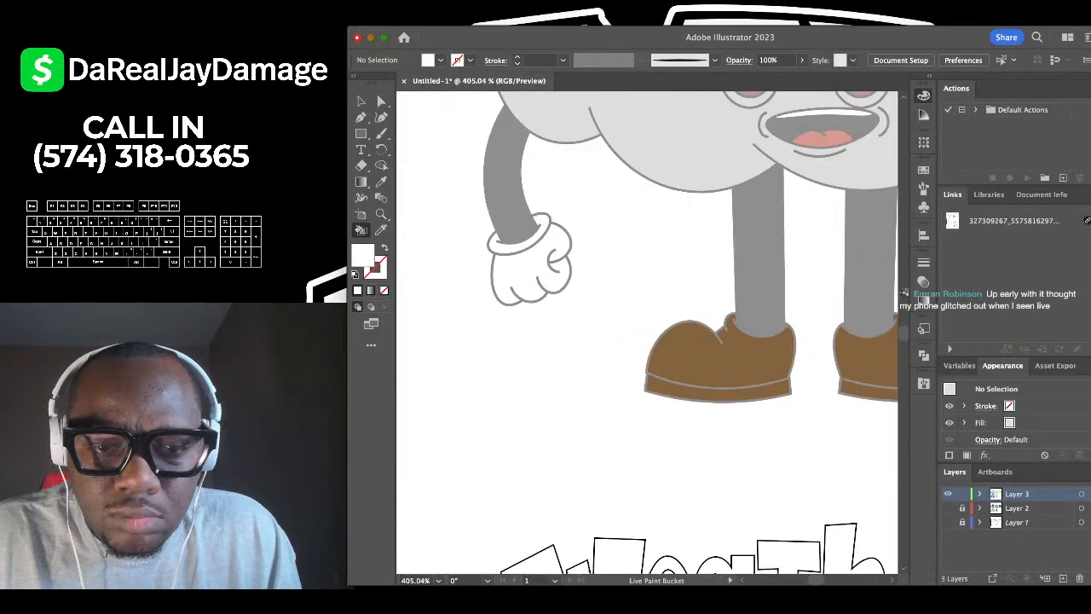
{"action": "scroll", "coordinate": [552, 147], "scroll_direction": "down", "scroll_amount": 6}
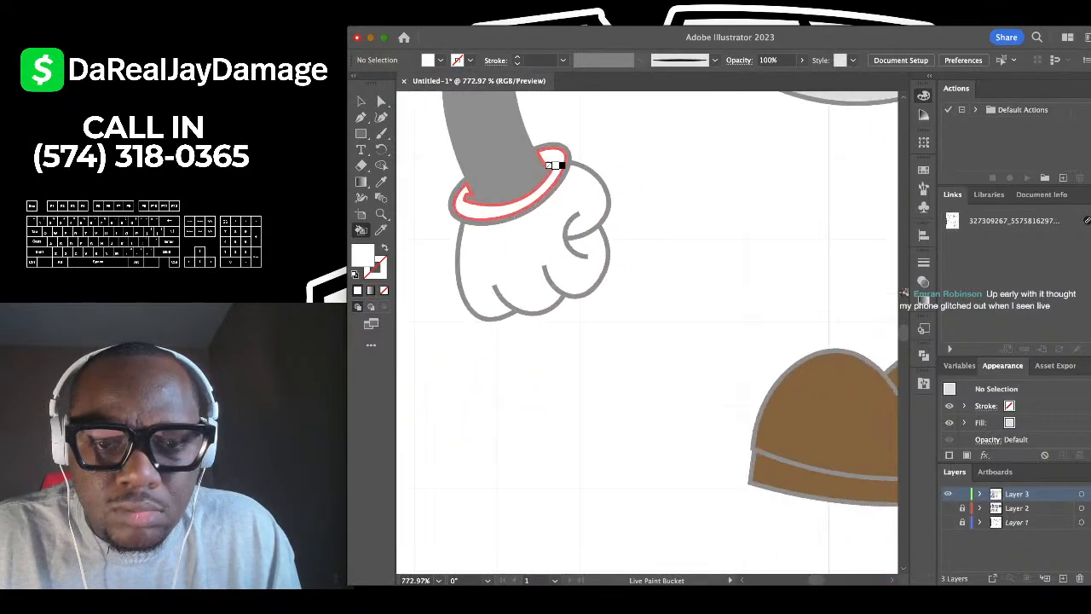
{"action": "scroll", "coordinate": [519, 170], "scroll_direction": "right", "scroll_amount": 8}
{"action": "scroll", "coordinate": [607, 286], "scroll_direction": "up", "scroll_amount": 5}
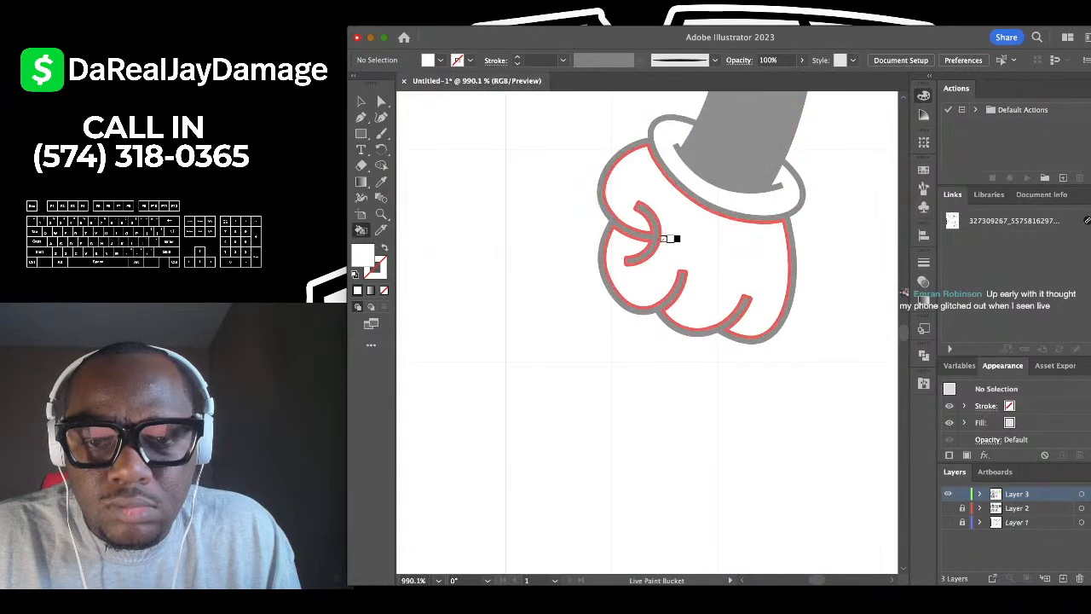
{"action": "scroll", "coordinate": [633, 264], "scroll_direction": "right", "scroll_amount": 3}
{"action": "scroll", "coordinate": [682, 219], "scroll_direction": "down", "scroll_amount": 2}
{"action": "scroll", "coordinate": [666, 265], "scroll_direction": "down", "scroll_amount": 8}
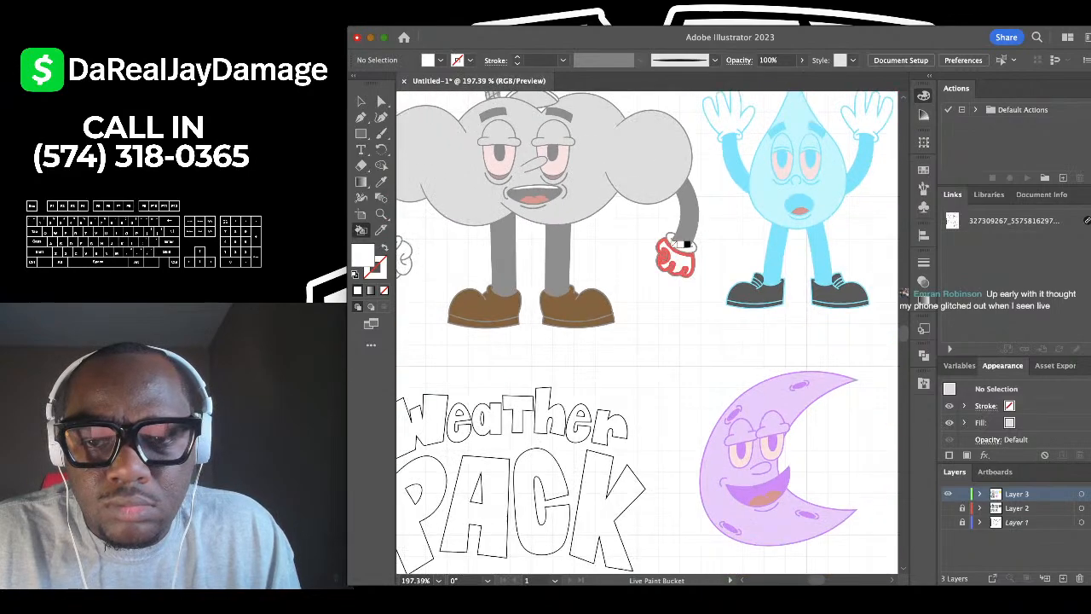
Recolour the water drop's left shoe white, covering its upper, tongue, laces and sole.
{"action": "scroll", "coordinate": [666, 265], "scroll_direction": "up", "scroll_amount": 5}
{"action": "scroll", "coordinate": [666, 265], "scroll_direction": "up", "scroll_amount": 4}
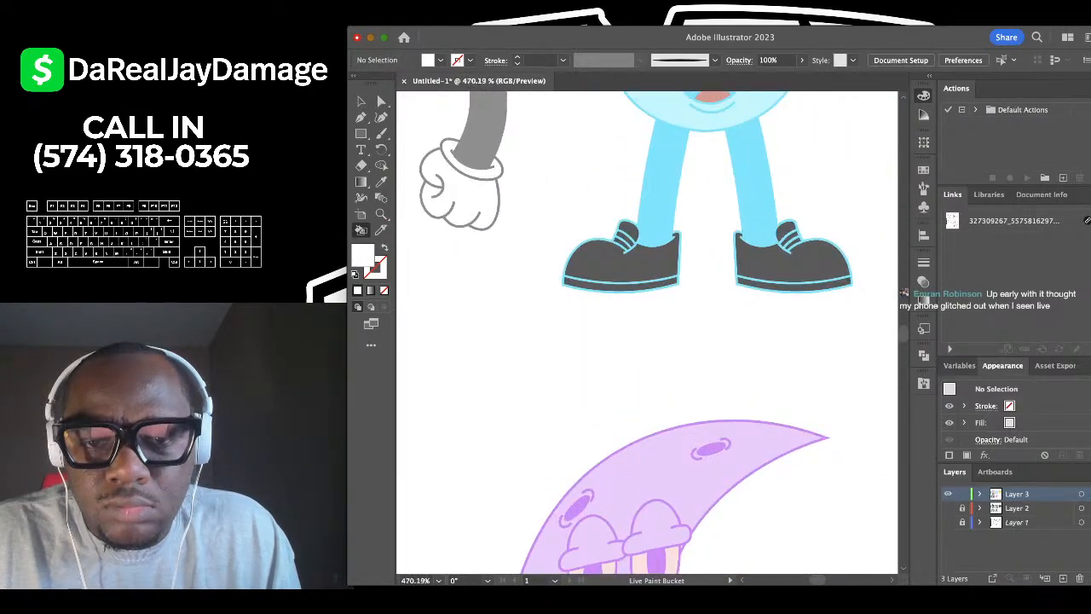
{"action": "scroll", "coordinate": [632, 220], "scroll_direction": "up", "scroll_amount": 3}
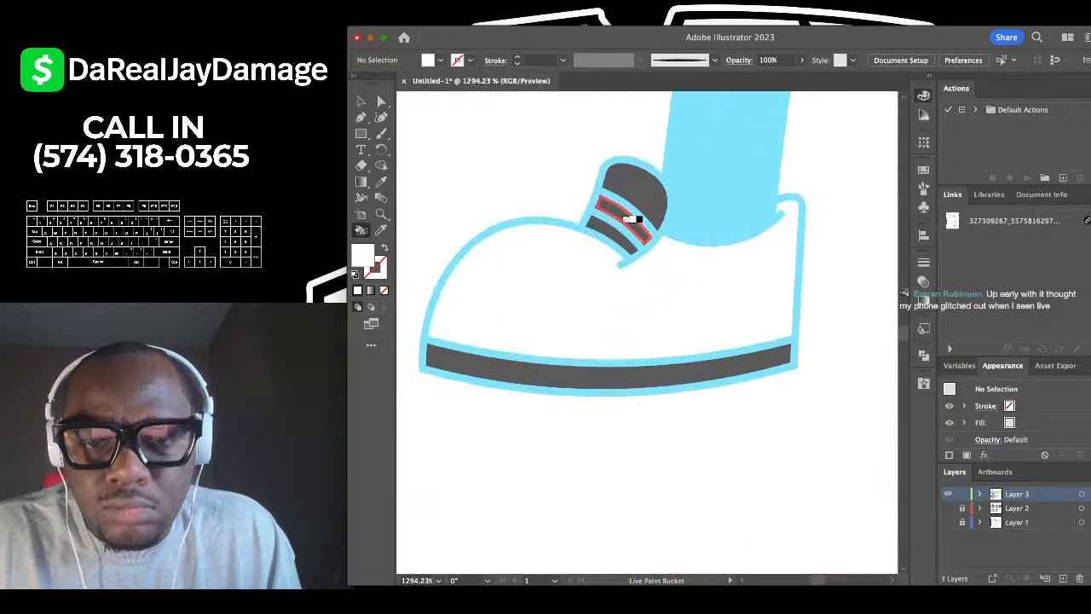
{"action": "left_click", "coordinate": [626, 205]}
{"action": "left_click", "coordinate": [631, 186]}
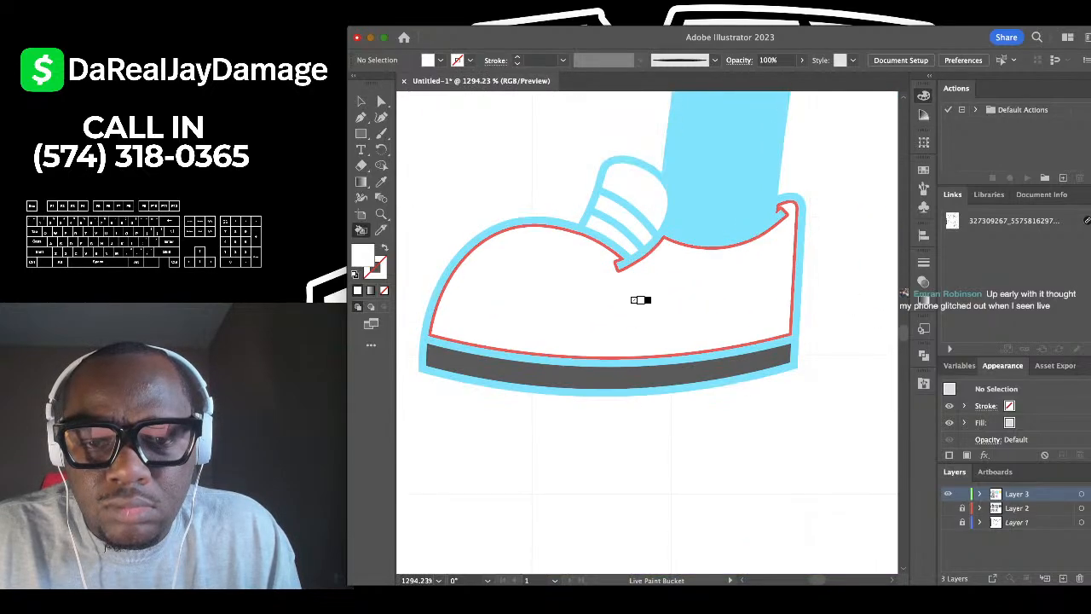
{"action": "left_click", "coordinate": [649, 357]}
Recolour the water drop's other, still dark shoe white, covering its upper, sole, tongue and laces.
{"action": "scroll", "coordinate": [651, 369], "scroll_direction": "down", "scroll_amount": 4}
{"action": "scroll", "coordinate": [651, 369], "scroll_direction": "right", "scroll_amount": 3}
{"action": "scroll", "coordinate": [650, 369], "scroll_direction": "up", "scroll_amount": 4}
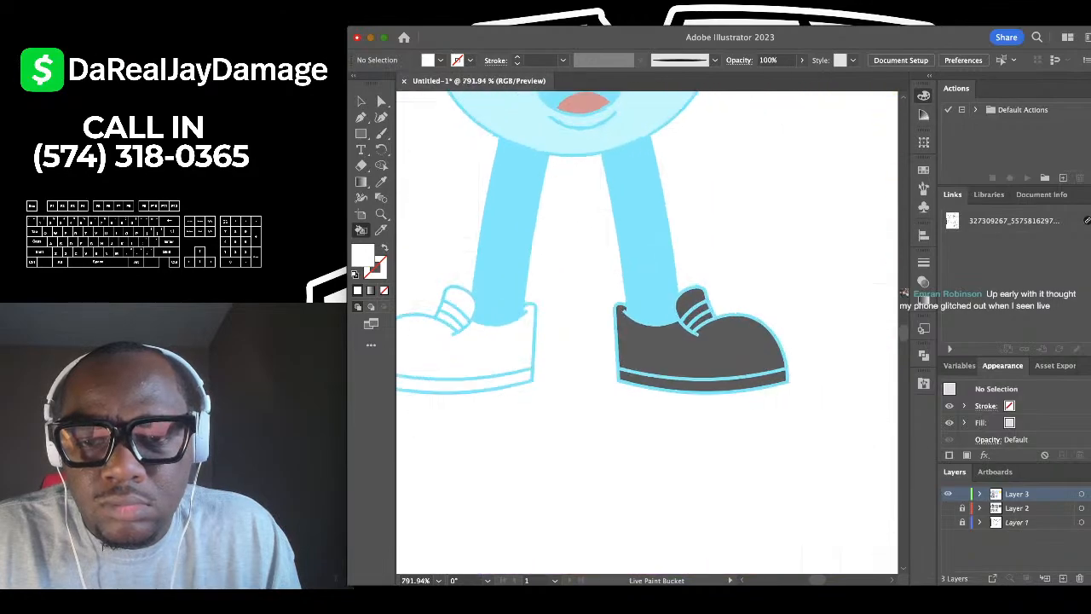
{"action": "left_click", "coordinate": [748, 357]}
{"action": "left_click", "coordinate": [765, 396]}
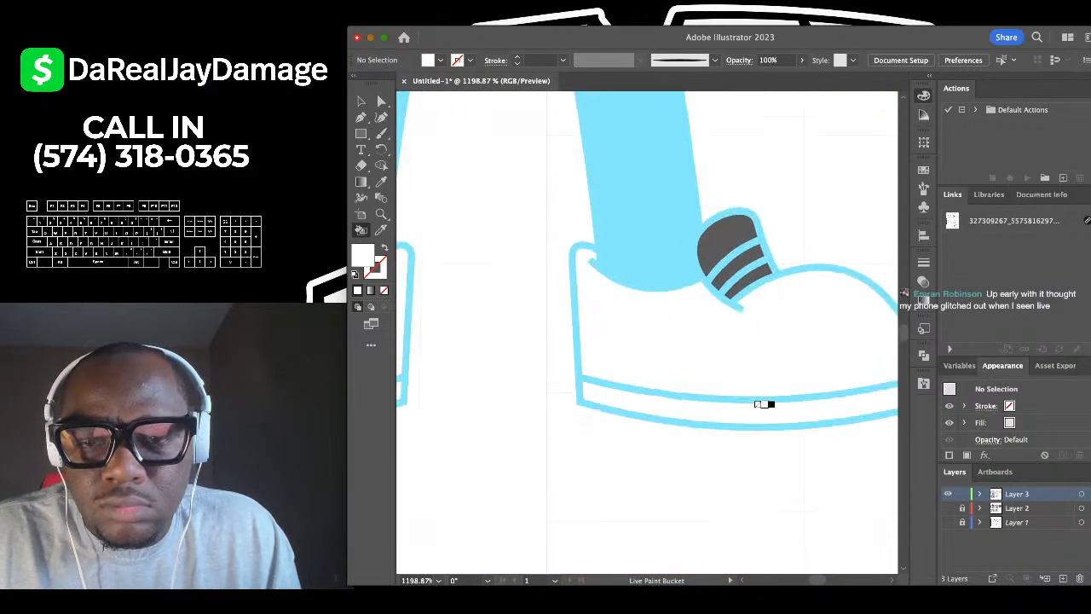
{"action": "scroll", "coordinate": [702, 312], "scroll_direction": "up", "scroll_amount": 2}
{"action": "scroll", "coordinate": [700, 299], "scroll_direction": "up", "scroll_amount": 3}
{"action": "left_click", "coordinate": [701, 299]}
{"action": "left_click", "coordinate": [726, 343]}
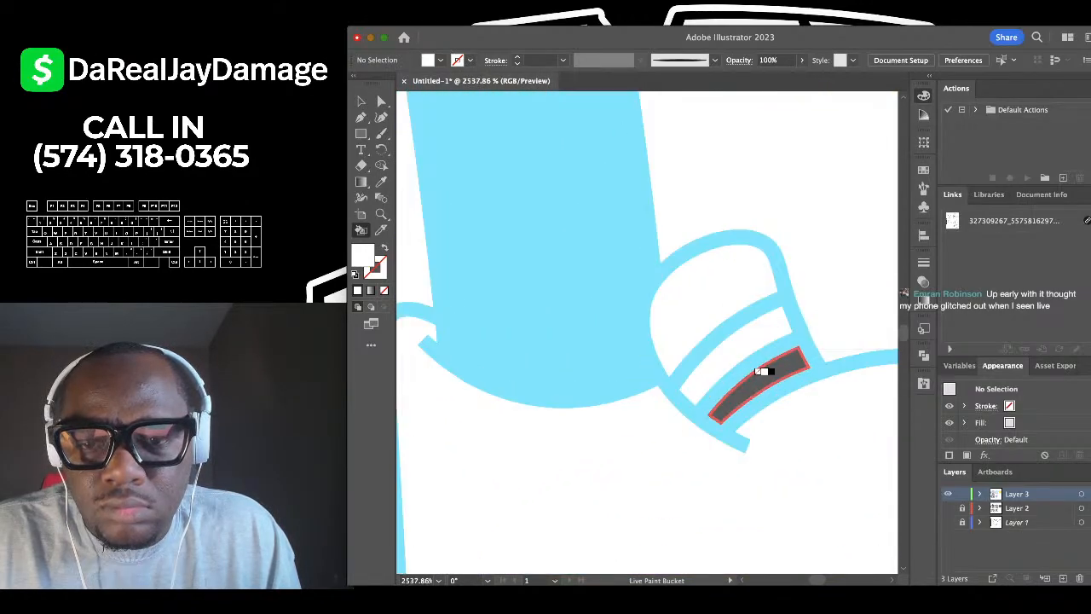
{"action": "left_click", "coordinate": [762, 371]}
Recolour both of the cloud's brown shoes white, including their uppers and soles.
{"action": "scroll", "coordinate": [767, 370], "scroll_direction": "down", "scroll_amount": 4}
{"action": "scroll", "coordinate": [765, 373], "scroll_direction": "down", "scroll_amount": 3}
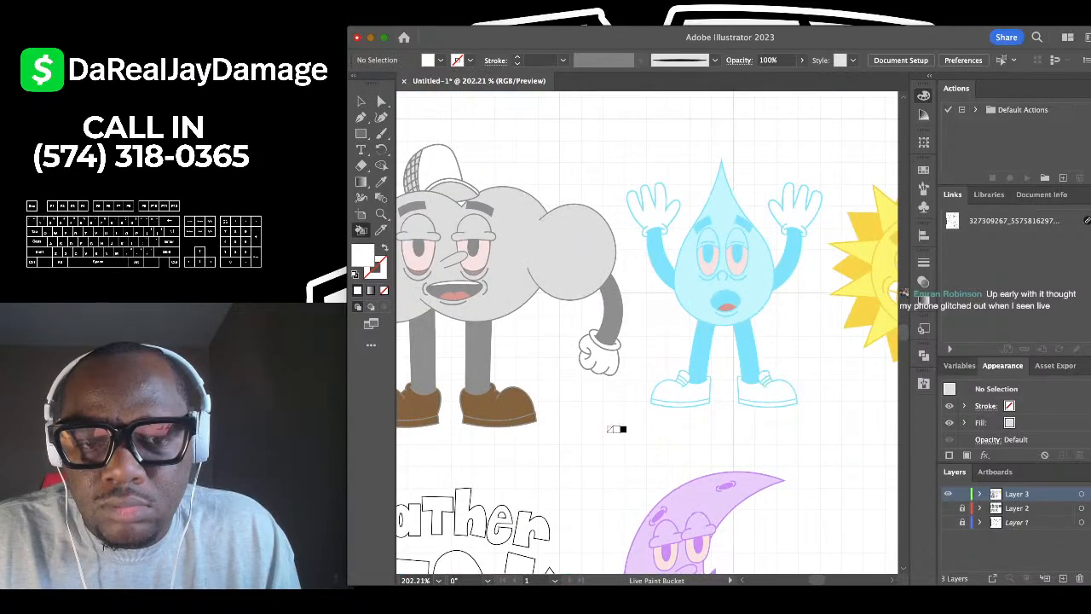
{"action": "scroll", "coordinate": [615, 429], "scroll_direction": "left", "scroll_amount": 5}
{"action": "scroll", "coordinate": [469, 373], "scroll_direction": "up", "scroll_amount": 3}
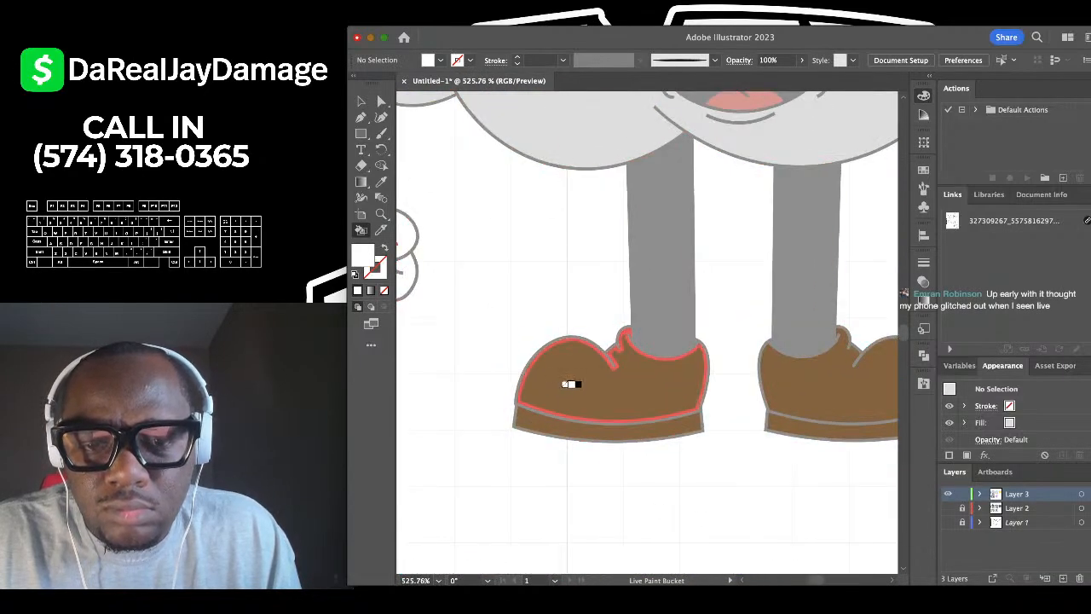
{"action": "left_click", "coordinate": [570, 383]}
{"action": "left_click", "coordinate": [610, 425]}
{"action": "left_click", "coordinate": [694, 406]}
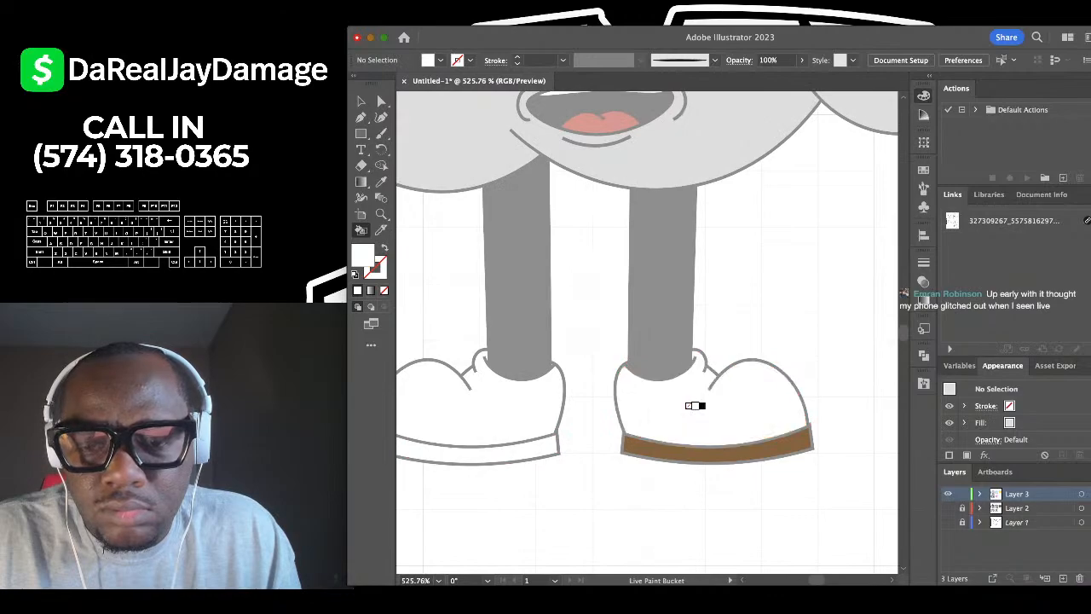
{"action": "left_click", "coordinate": [734, 444]}
Review the colouring of the cloud, water drop, sun and moon across the whole artboard.
{"action": "scroll", "coordinate": [732, 445], "scroll_direction": "down", "scroll_amount": 5}
{"action": "scroll", "coordinate": [732, 446], "scroll_direction": "down", "scroll_amount": 6}
{"action": "scroll", "coordinate": [731, 446], "scroll_direction": "right", "scroll_amount": 5}
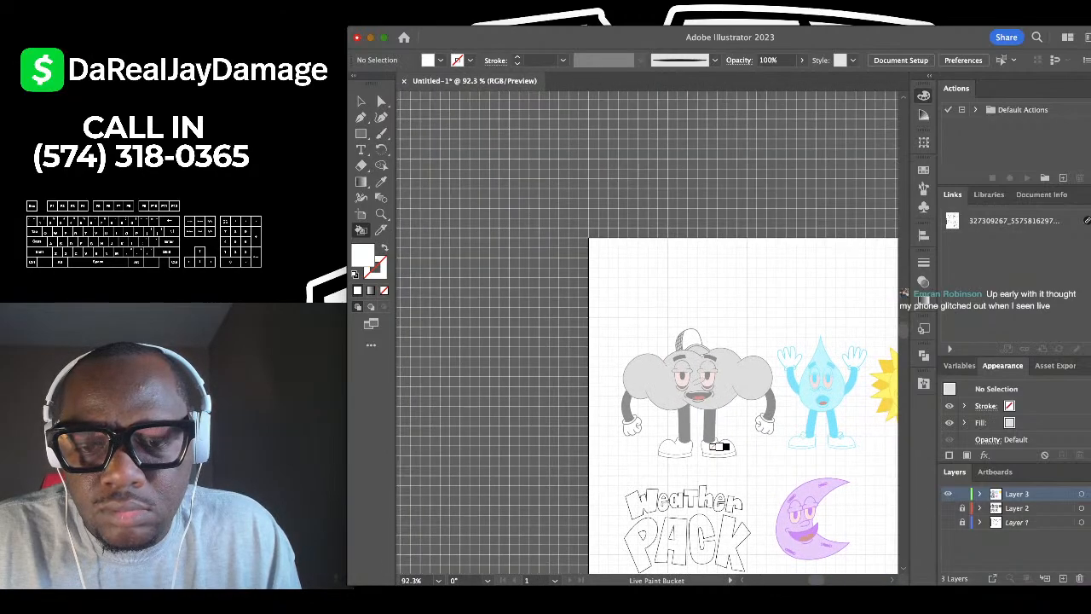
{"action": "scroll", "coordinate": [731, 448], "scroll_direction": "up", "scroll_amount": 4}
{"action": "scroll", "coordinate": [630, 341], "scroll_direction": "down", "scroll_amount": 2}
{"action": "scroll", "coordinate": [817, 203], "scroll_direction": "left", "scroll_amount": 5}
{"action": "scroll", "coordinate": [816, 203], "scroll_direction": "down", "scroll_amount": 4}
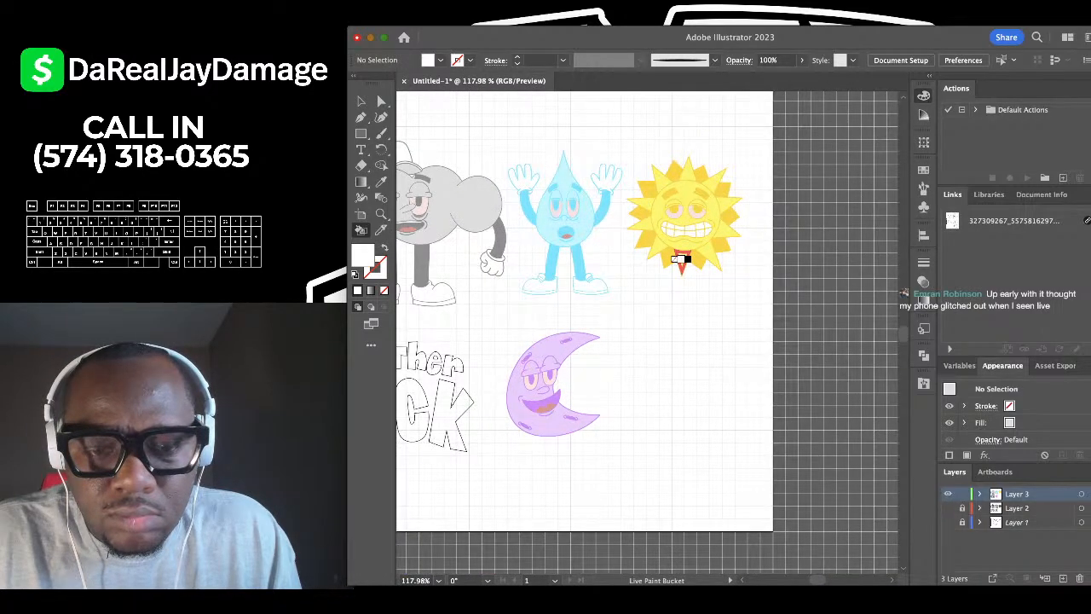
{"action": "scroll", "coordinate": [818, 201], "scroll_direction": "down", "scroll_amount": 2}
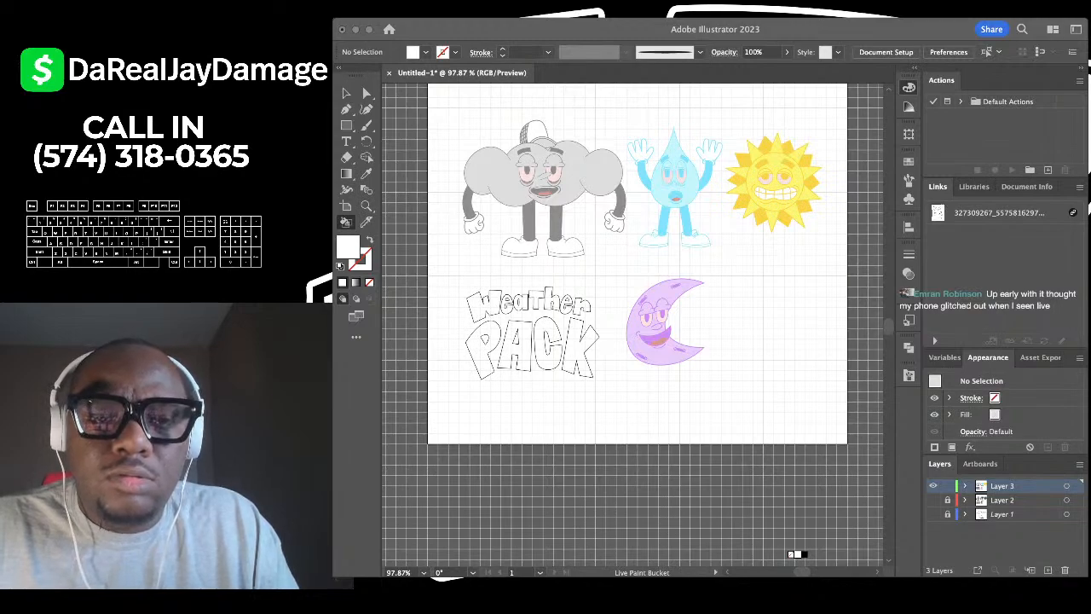
Place the Muppet Babies poster image 8Si0Vy.tif into the document as a colour reference.
{"action": "key", "text": "BackSpace"}
{"action": "key", "text": "Return"}
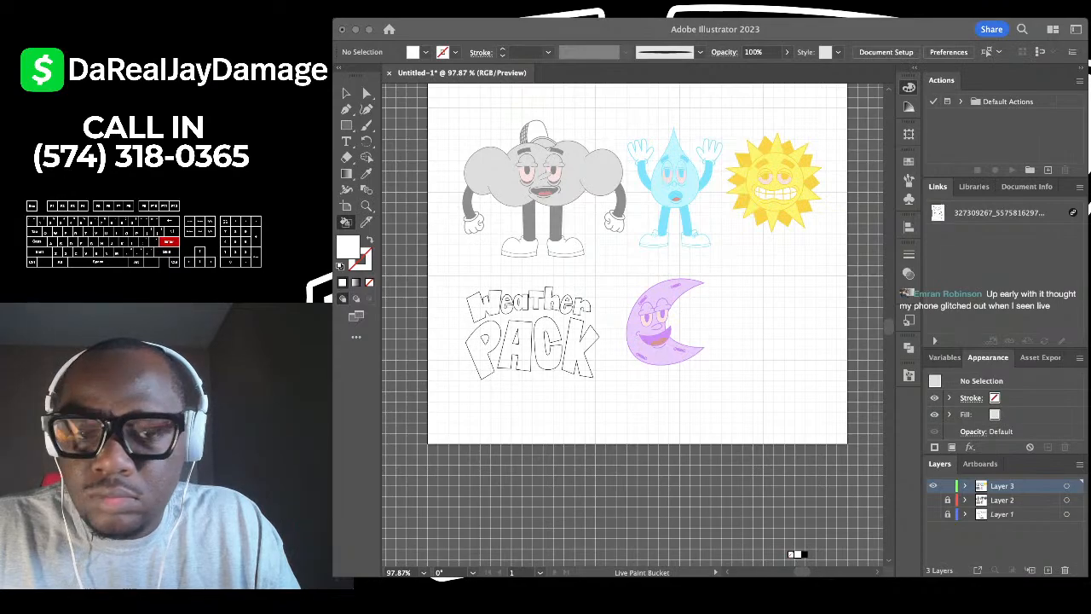
{"action": "left_click_drag", "start_coordinate": [798, 563], "coordinate": [499, 272]}
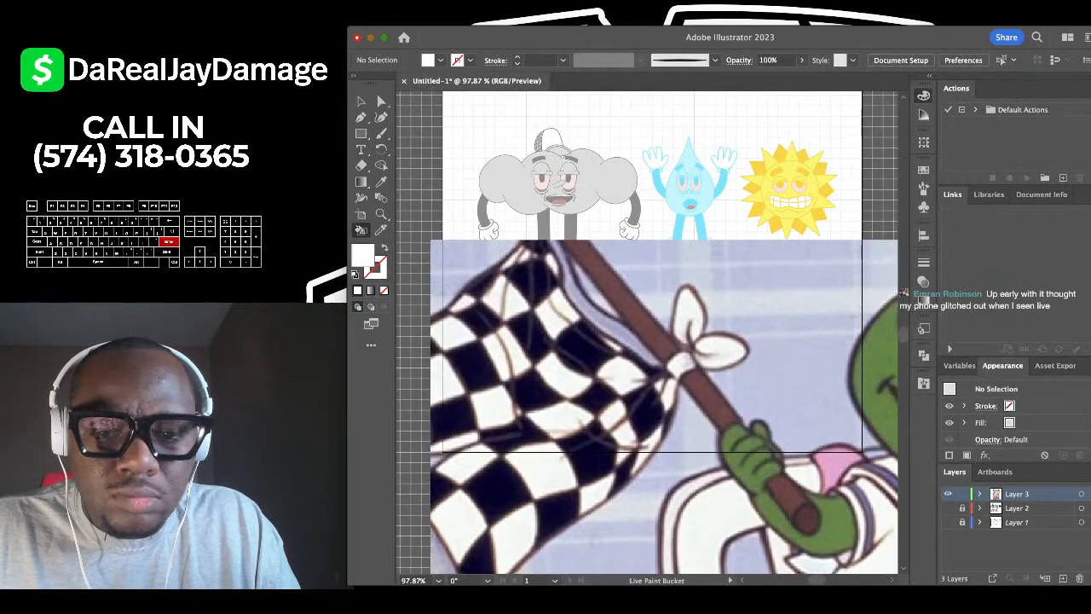
{"action": "scroll", "coordinate": [505, 277], "scroll_direction": "down", "scroll_amount": 10}
{"action": "scroll", "coordinate": [519, 302], "scroll_direction": "up", "scroll_amount": 2}
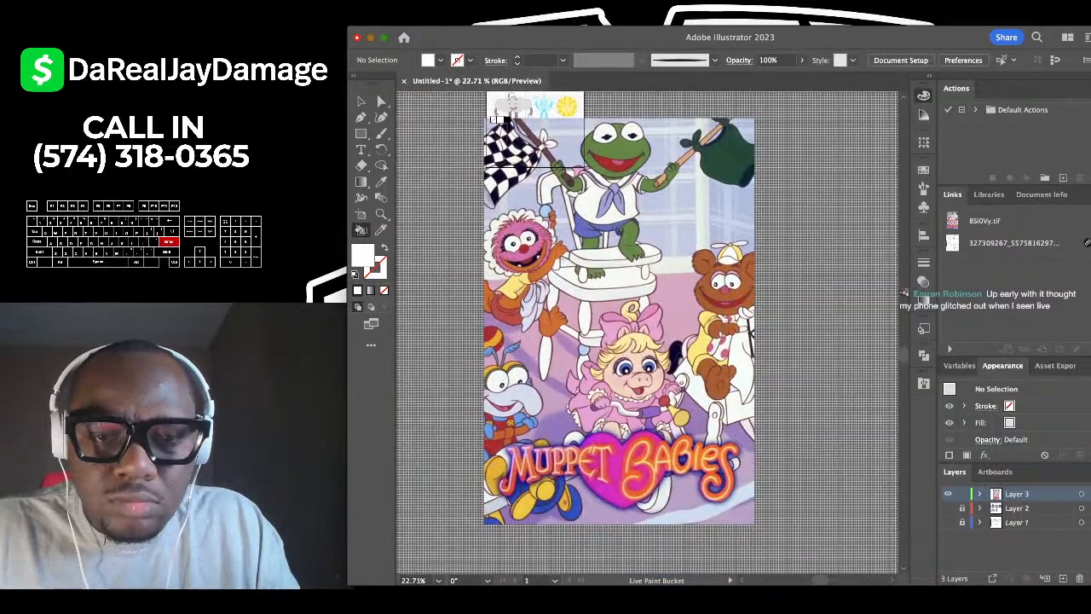
Scale the Muppet Babies poster down to a fraction of its size and move it to the artboard's lower-right edge.
{"action": "key", "text": "v"}
{"action": "key", "text": "super+a"}
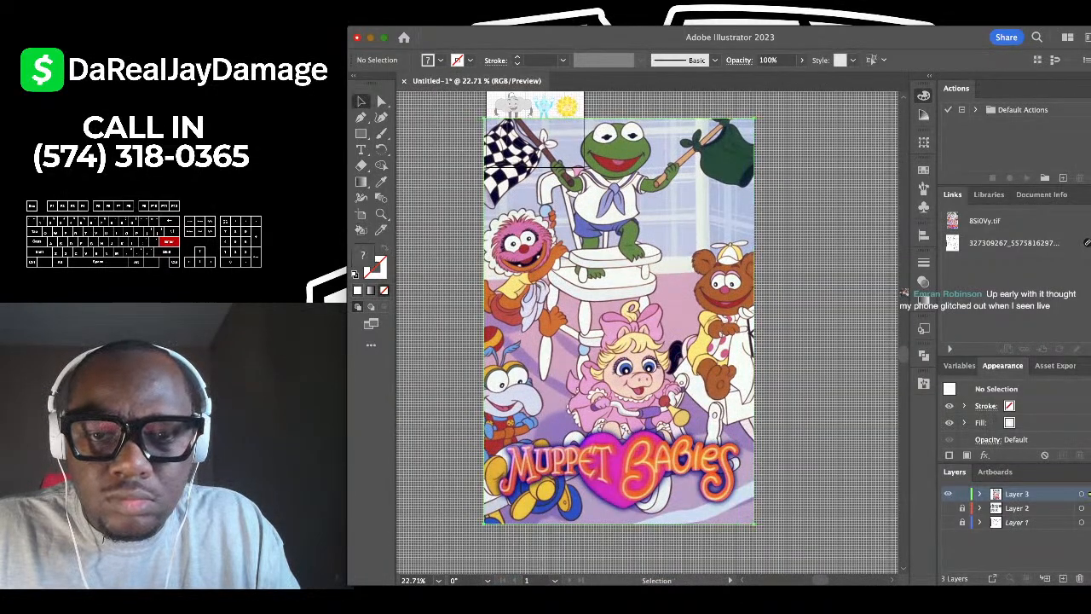
{"action": "left_click_drag", "start_coordinate": [619, 118], "coordinate": [619, 445]}
{"action": "left_click_drag", "start_coordinate": [619, 485], "coordinate": [596, 154]}
{"action": "scroll", "coordinate": [596, 154], "scroll_direction": "up", "scroll_amount": 2}
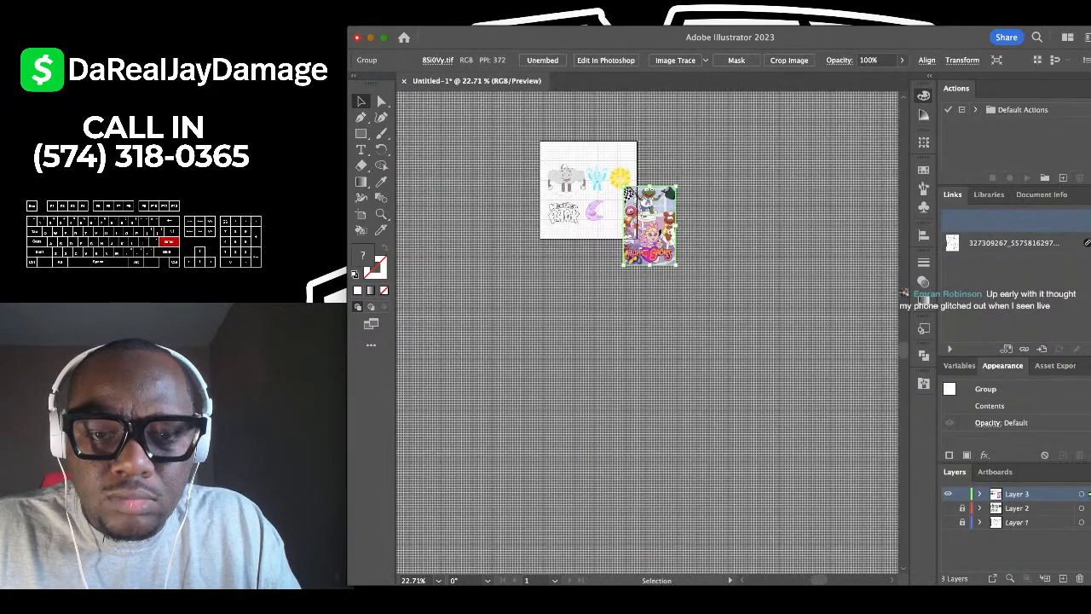
Move the poster to the artboard's left edge beside the Weather Pack lettering, shrink it further and deselect it.
{"action": "scroll", "coordinate": [601, 162], "scroll_direction": "up", "scroll_amount": 6}
{"action": "scroll", "coordinate": [762, 332], "scroll_direction": "left", "scroll_amount": 3}
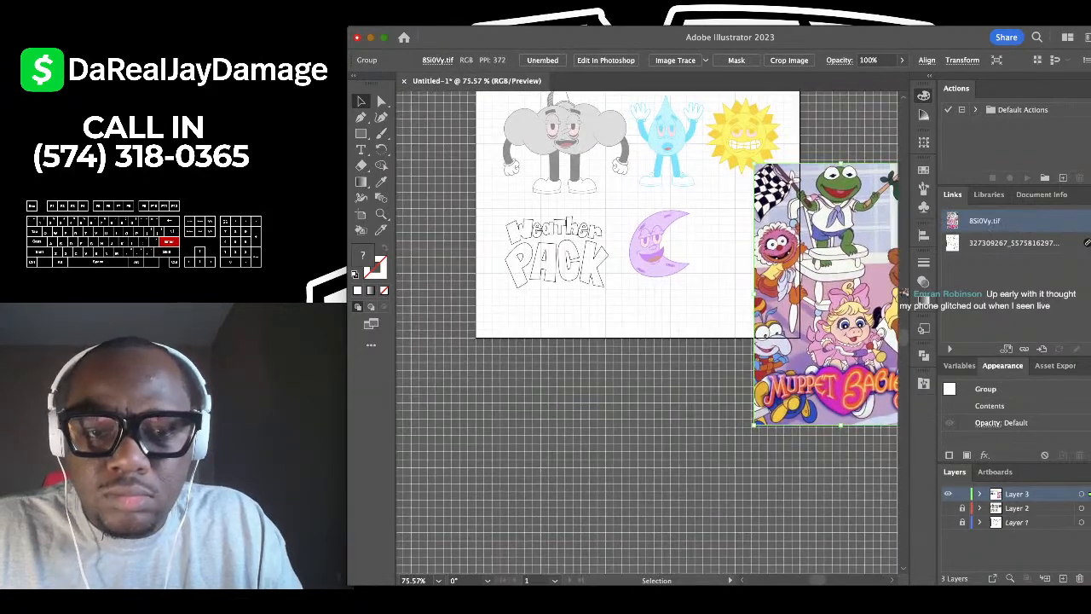
{"action": "left_click_drag", "start_coordinate": [839, 294], "coordinate": [466, 274]}
{"action": "scroll", "coordinate": [467, 274], "scroll_direction": "left", "scroll_amount": 3}
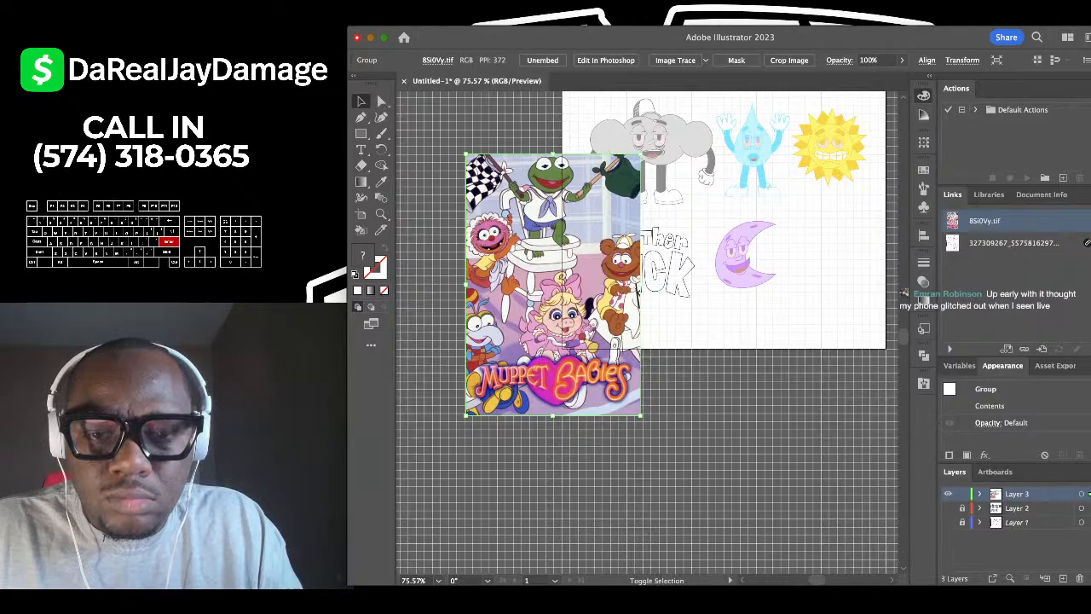
{"action": "left_click_drag", "start_coordinate": [554, 155], "coordinate": [538, 190]}
{"action": "scroll", "coordinate": [538, 191], "scroll_direction": "up", "scroll_amount": 5}
{"action": "scroll", "coordinate": [563, 367], "scroll_direction": "up", "scroll_amount": 3}
{"action": "scroll", "coordinate": [545, 289], "scroll_direction": "down", "scroll_amount": 3}
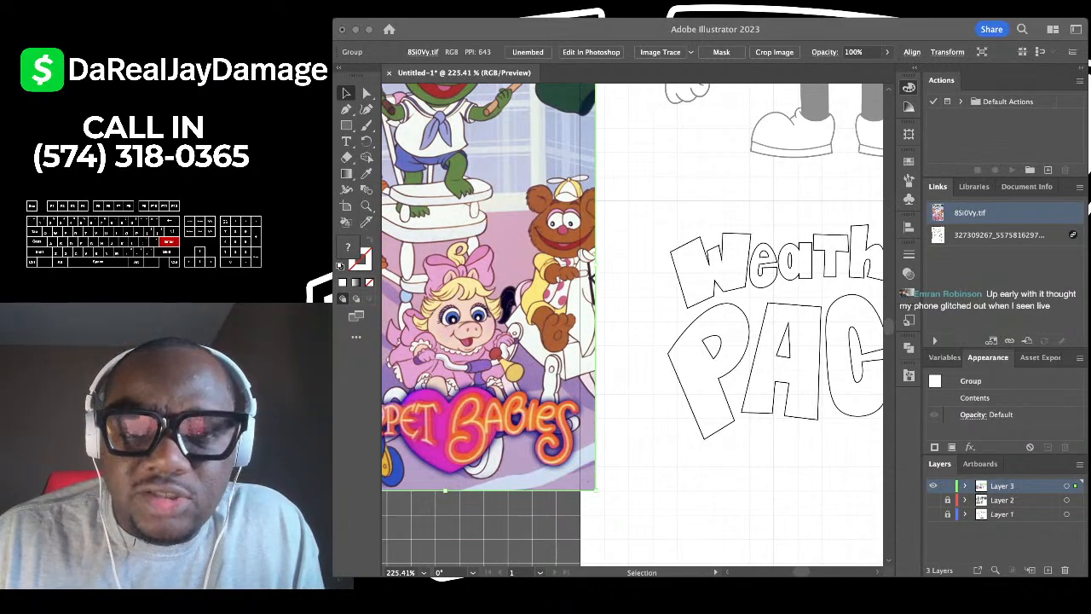
{"action": "key", "text": "super+Tab"}
{"action": "scroll", "coordinate": [759, 452], "scroll_direction": "down", "scroll_amount": 4}
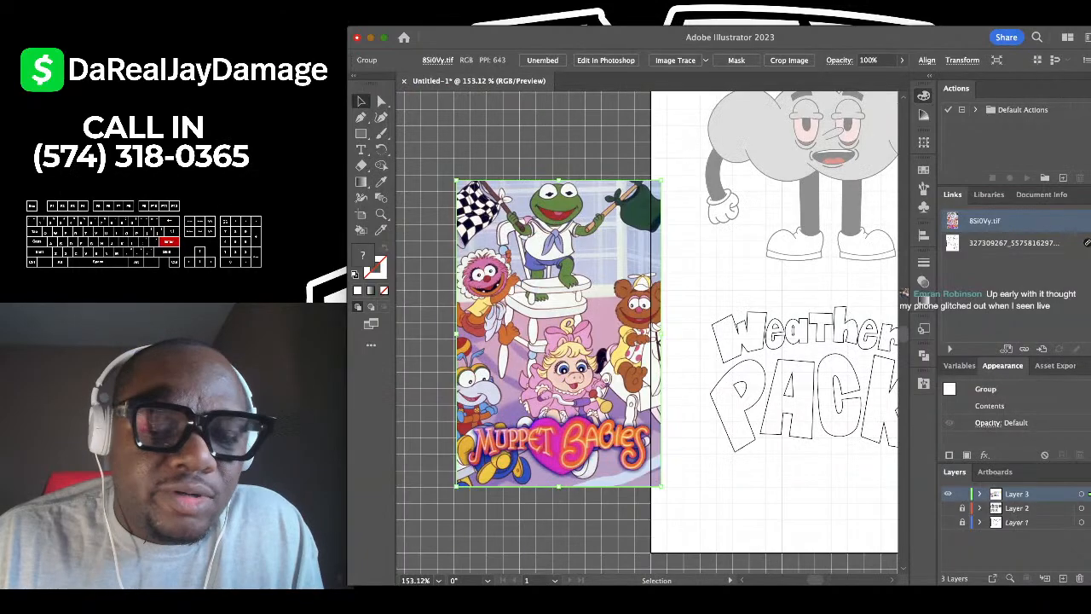
{"action": "key", "text": "super+shift+a"}
Examine the colours of the poster's characters and logo next to the cloud and the Weather Pack lettering.
{"action": "scroll", "coordinate": [682, 243], "scroll_direction": "down", "scroll_amount": 2}
{"action": "scroll", "coordinate": [725, 243], "scroll_direction": "up", "scroll_amount": 4}
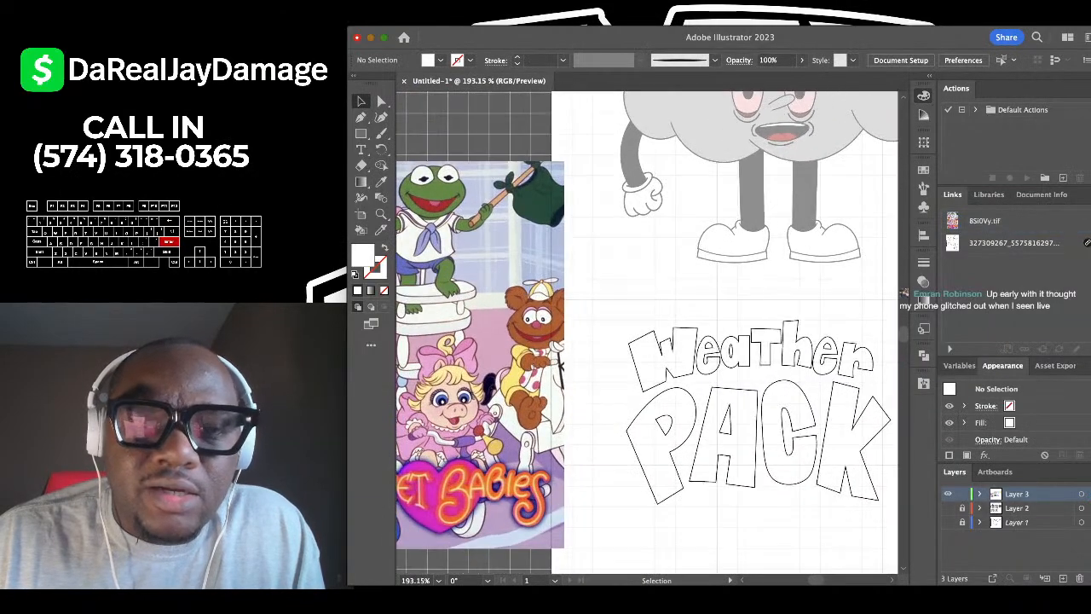
{"action": "scroll", "coordinate": [682, 235], "scroll_direction": "down", "scroll_amount": 5}
{"action": "scroll", "coordinate": [648, 332], "scroll_direction": "right", "scroll_amount": 2}
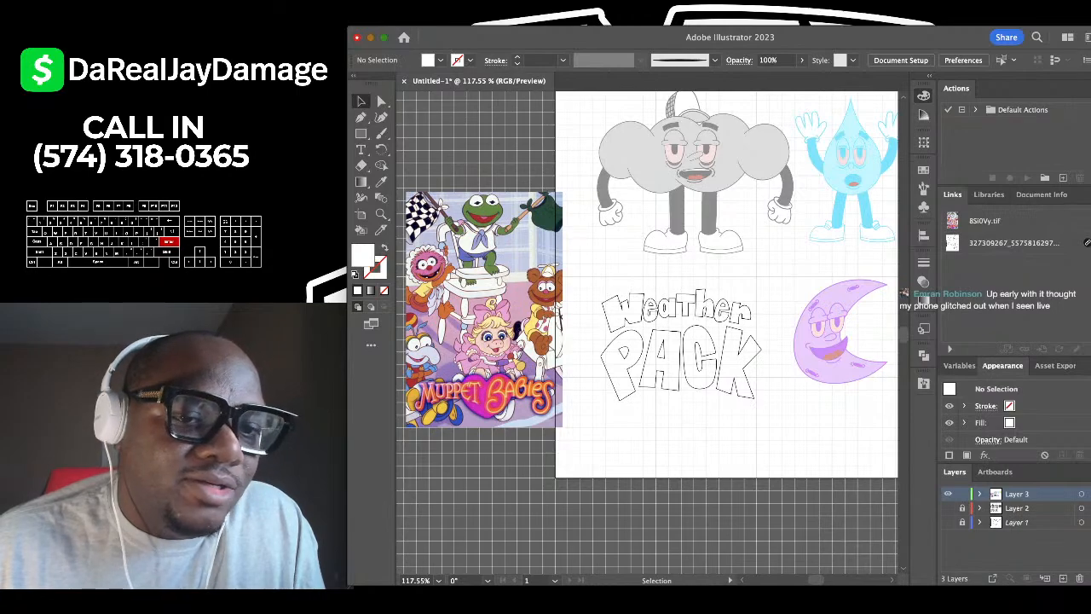
{"action": "scroll", "coordinate": [491, 246], "scroll_direction": "up", "scroll_amount": 5}
{"action": "scroll", "coordinate": [546, 281], "scroll_direction": "left", "scroll_amount": 3}
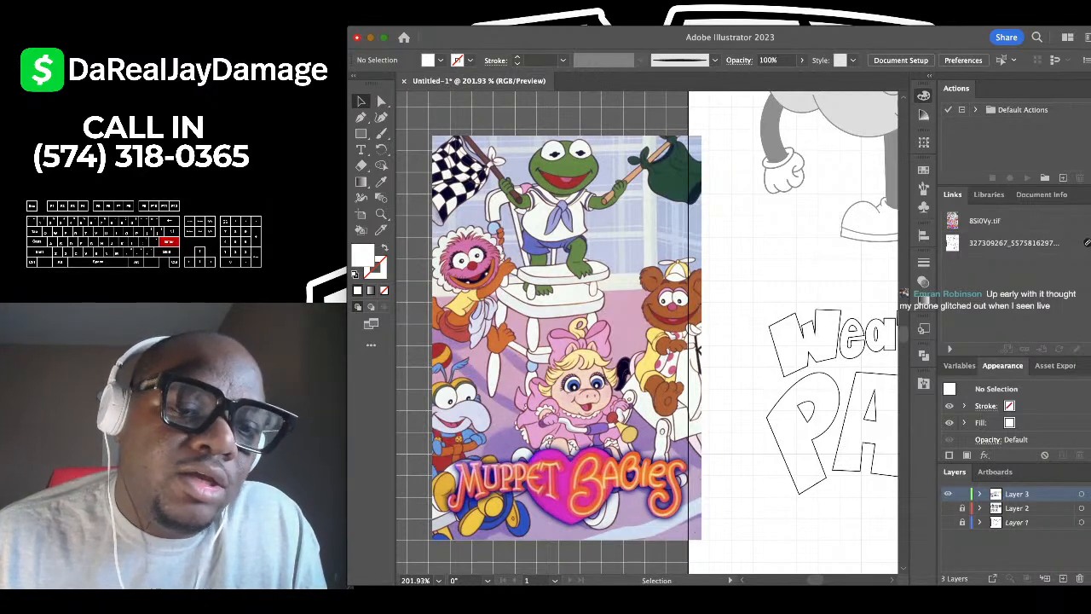
{"action": "scroll", "coordinate": [597, 290], "scroll_direction": "up", "scroll_amount": 4}
{"action": "scroll", "coordinate": [597, 341], "scroll_direction": "down", "scroll_amount": 3}
{"action": "scroll", "coordinate": [618, 376], "scroll_direction": "up", "scroll_amount": 3}
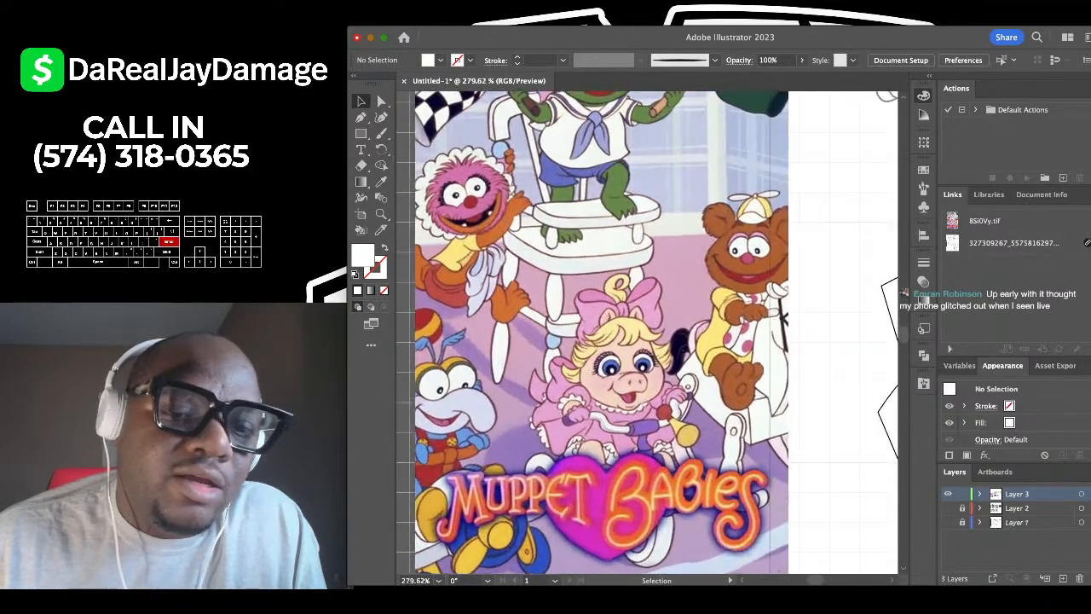
{"action": "scroll", "coordinate": [610, 294], "scroll_direction": "up", "scroll_amount": 5}
{"action": "scroll", "coordinate": [631, 315], "scroll_direction": "up", "scroll_amount": 4}
{"action": "scroll", "coordinate": [652, 328], "scroll_direction": "down", "scroll_amount": 4}
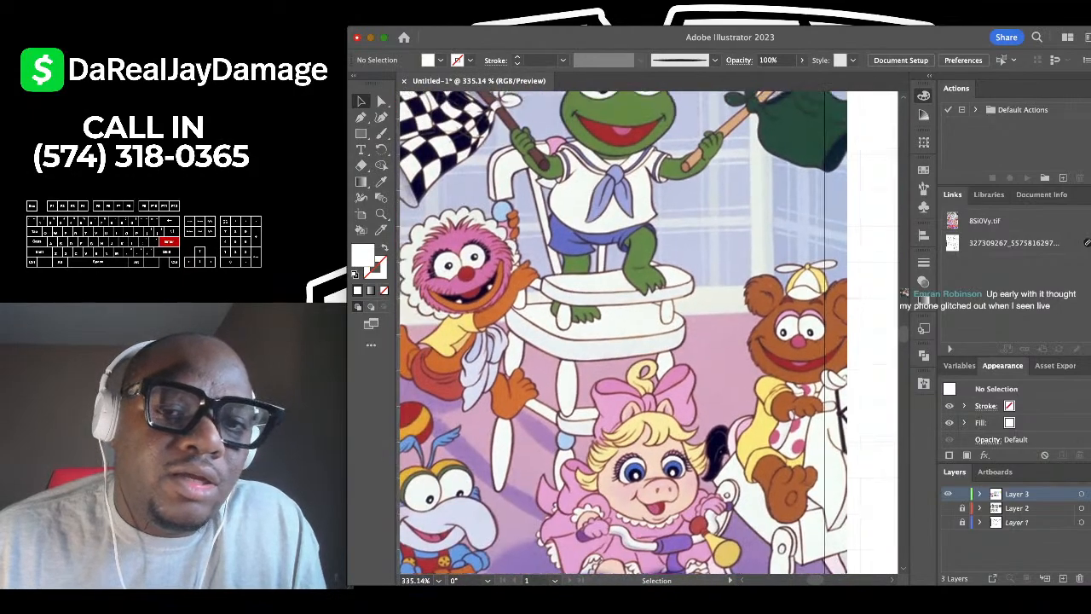
{"action": "scroll", "coordinate": [631, 282], "scroll_direction": "up", "scroll_amount": 4}
{"action": "scroll", "coordinate": [631, 281], "scroll_direction": "down", "scroll_amount": 2}
{"action": "scroll", "coordinate": [631, 281], "scroll_direction": "up", "scroll_amount": 2}
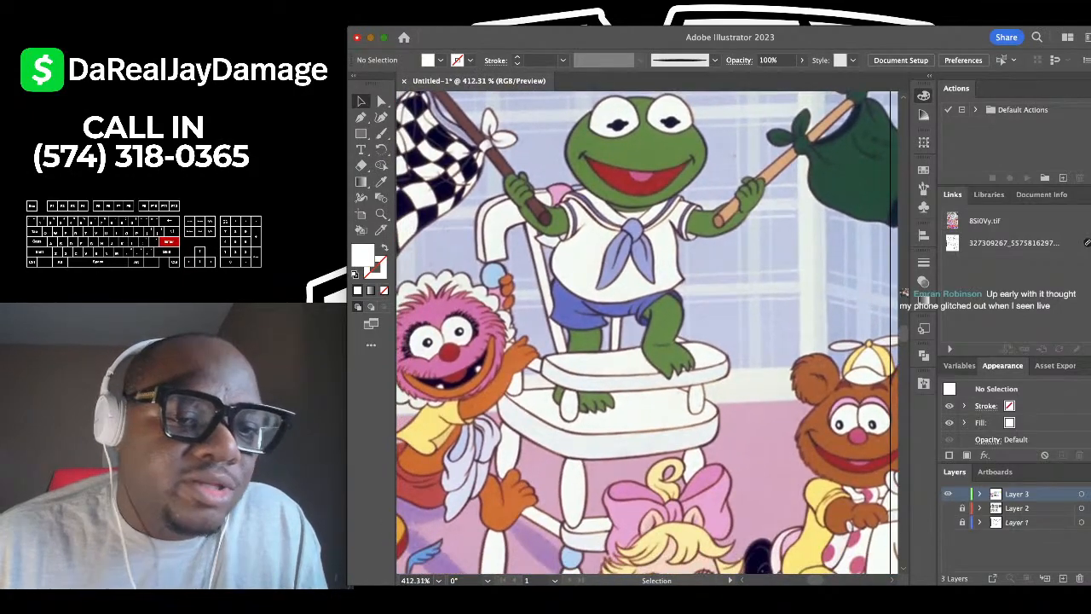
{"action": "scroll", "coordinate": [674, 281], "scroll_direction": "down", "scroll_amount": 3}
{"action": "scroll", "coordinate": [673, 311], "scroll_direction": "up", "scroll_amount": 4}
{"action": "scroll", "coordinate": [665, 298], "scroll_direction": "down", "scroll_amount": 4}
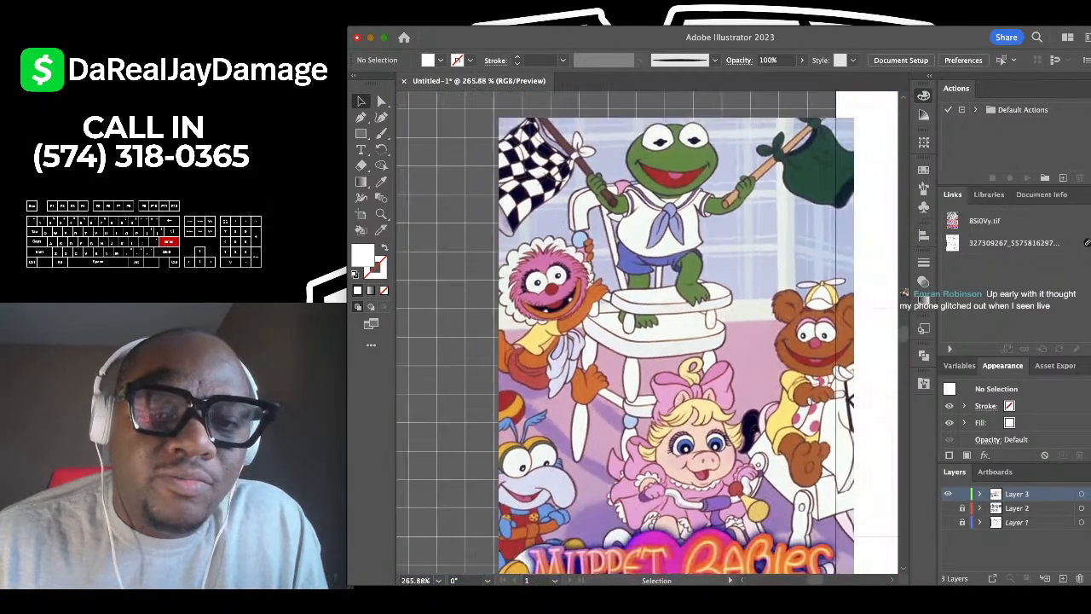
{"action": "scroll", "coordinate": [648, 332], "scroll_direction": "right", "scroll_amount": 6}
{"action": "scroll", "coordinate": [648, 333], "scroll_direction": "down", "scroll_amount": 2}
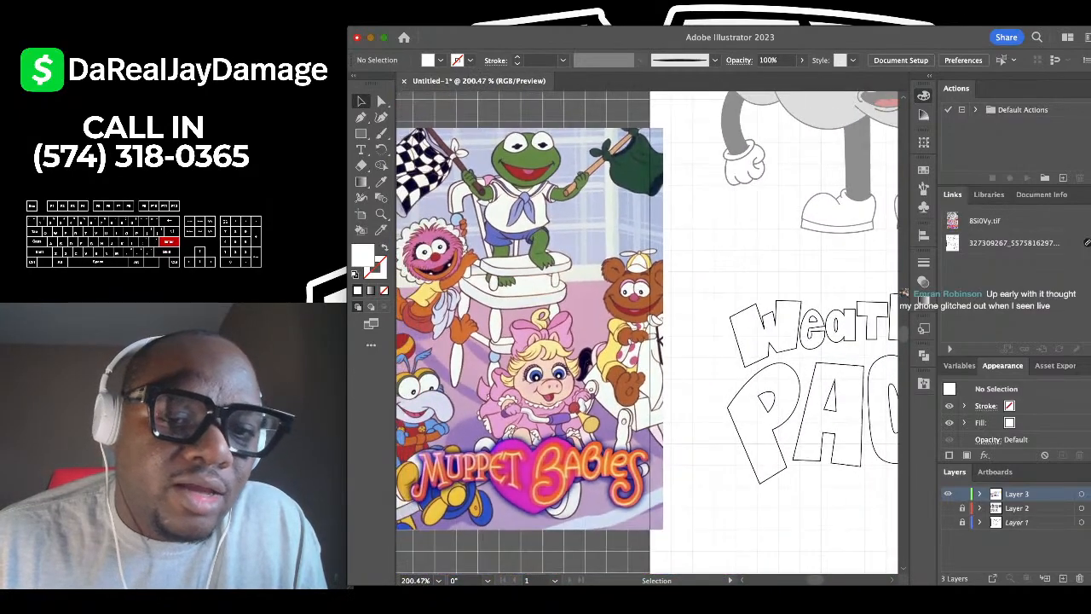
{"action": "scroll", "coordinate": [648, 333], "scroll_direction": "left", "scroll_amount": 2}
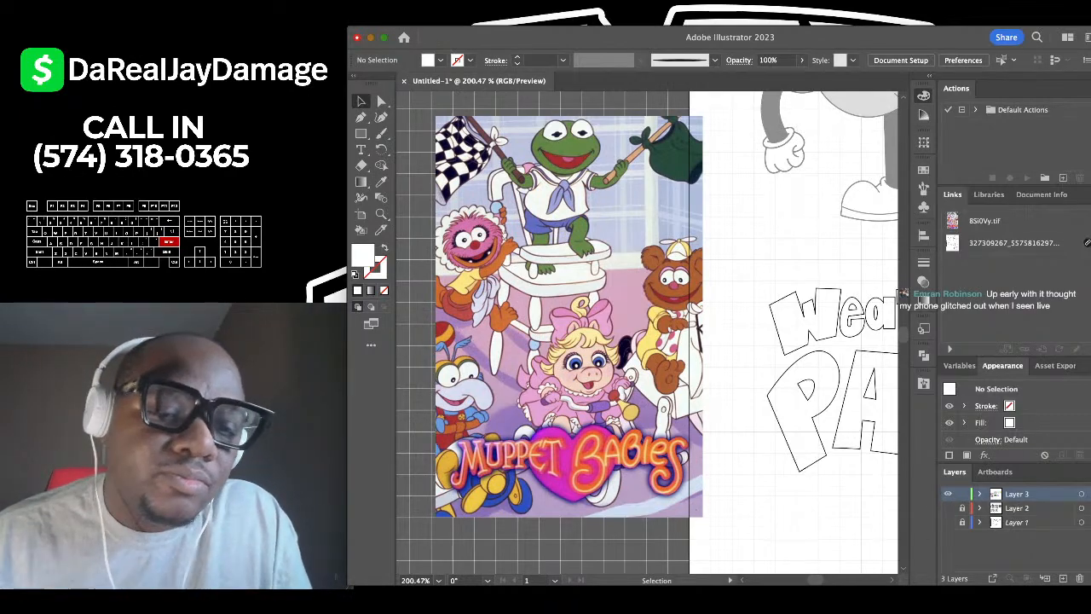
{"action": "scroll", "coordinate": [541, 273], "scroll_direction": "down", "scroll_amount": 2}
{"action": "scroll", "coordinate": [542, 273], "scroll_direction": "up", "scroll_amount": 5}
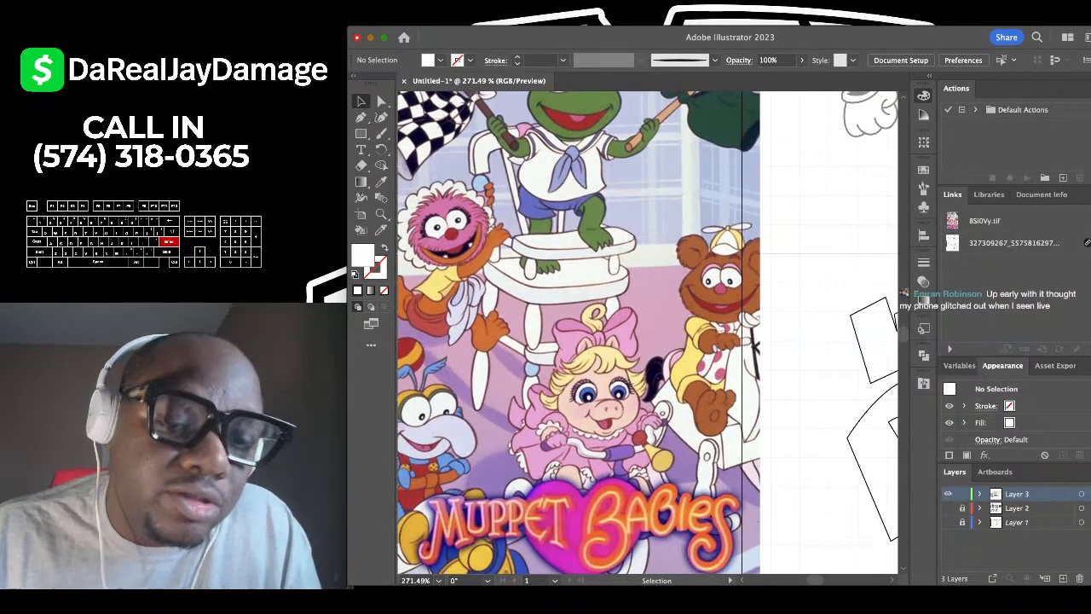
{"action": "scroll", "coordinate": [550, 247], "scroll_direction": "down", "scroll_amount": 3}
{"action": "scroll", "coordinate": [548, 282], "scroll_direction": "down", "scroll_amount": 2}
{"action": "scroll", "coordinate": [548, 281], "scroll_direction": "up", "scroll_amount": 3}
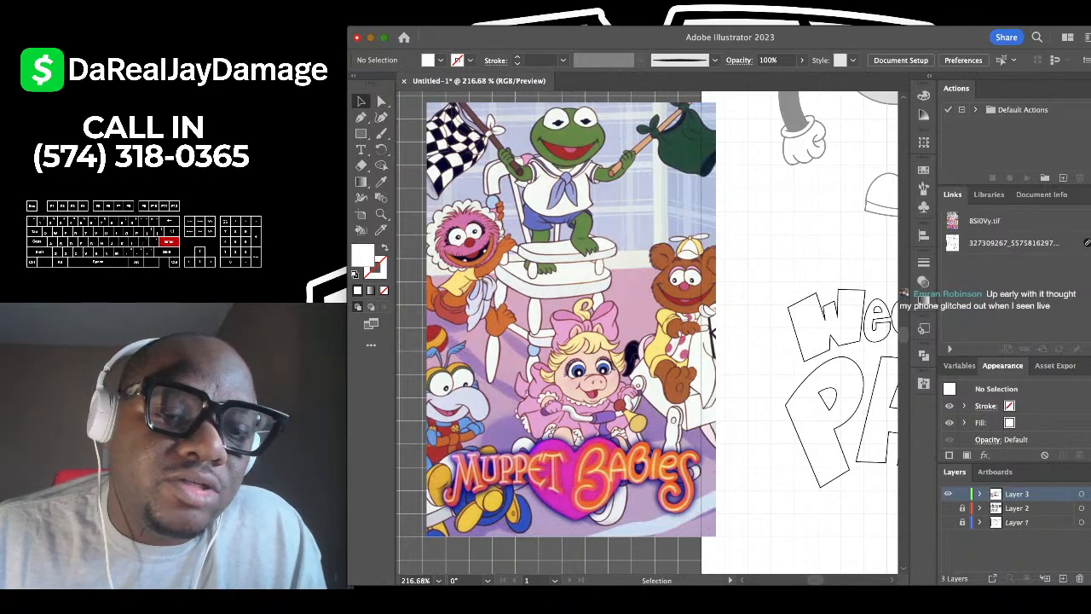
{"action": "scroll", "coordinate": [622, 205], "scroll_direction": "down", "scroll_amount": 1}
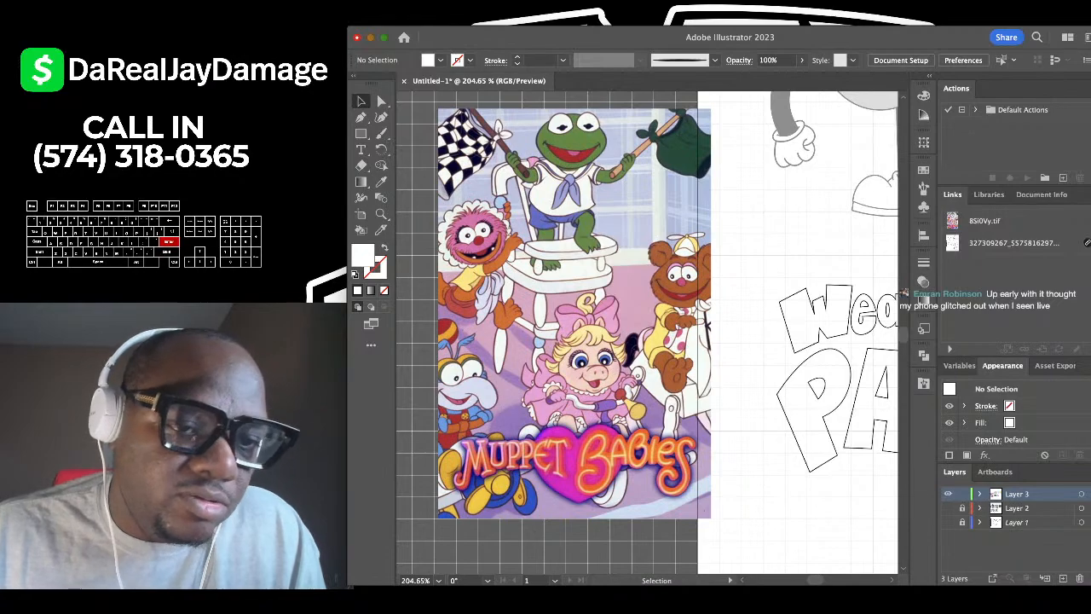
Sample the brown of the bear's face in the poster with the Eyedropper as the fill colour.
{"action": "key", "text": "i"}
{"action": "scroll", "coordinate": [480, 194], "scroll_direction": "down", "scroll_amount": 2}
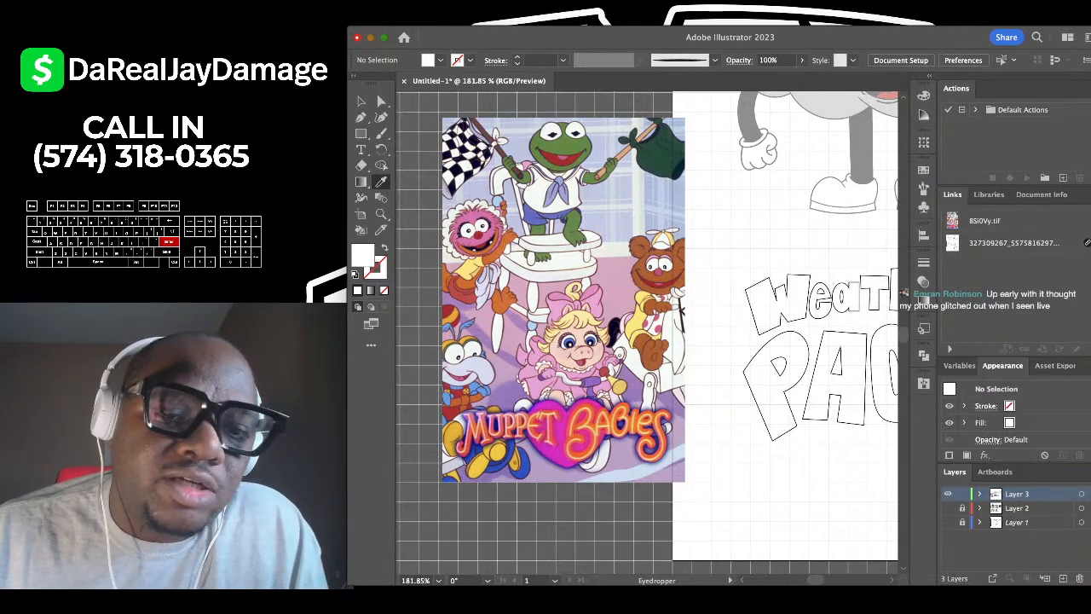
{"action": "scroll", "coordinate": [648, 332], "scroll_direction": "right", "scroll_amount": 2}
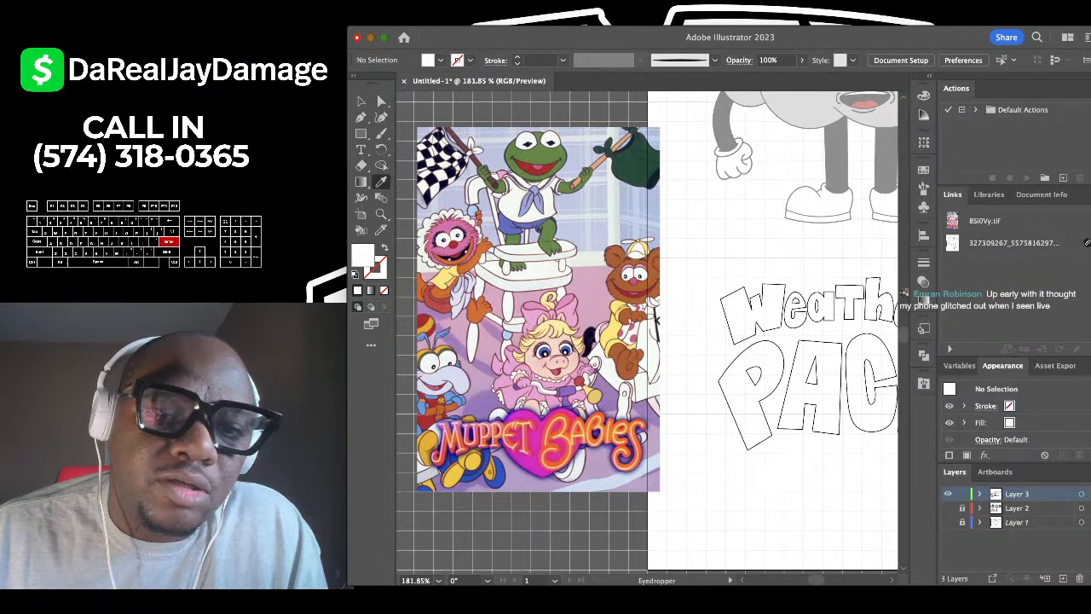
{"action": "scroll", "coordinate": [648, 318], "scroll_direction": "up", "scroll_amount": 4}
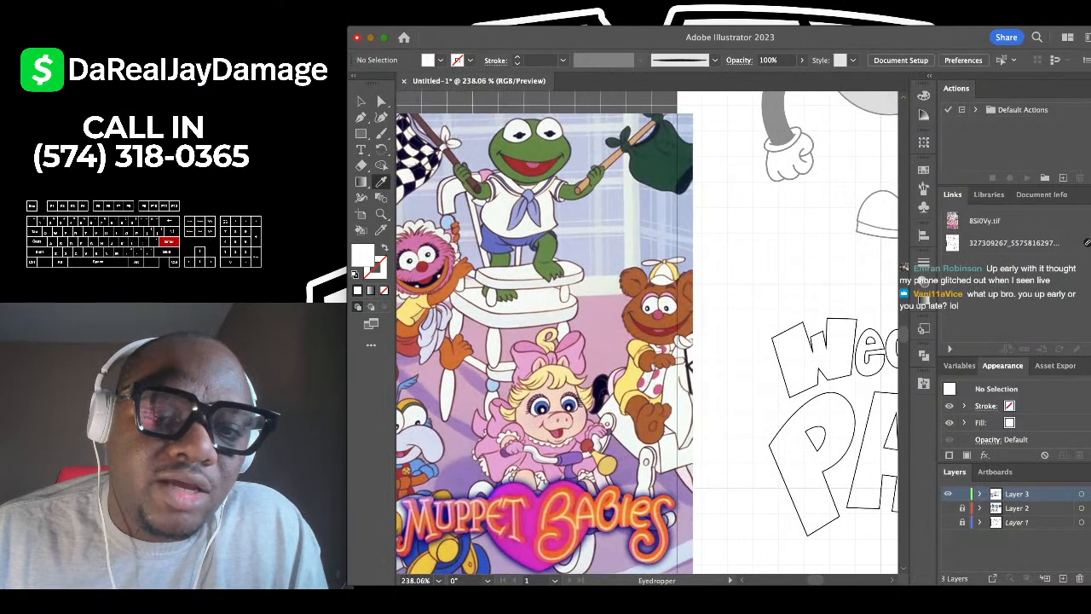
{"action": "scroll", "coordinate": [648, 317], "scroll_direction": "down", "scroll_amount": 4}
{"action": "scroll", "coordinate": [648, 317], "scroll_direction": "up", "scroll_amount": 5}
{"action": "scroll", "coordinate": [605, 247], "scroll_direction": "up", "scroll_amount": 9}
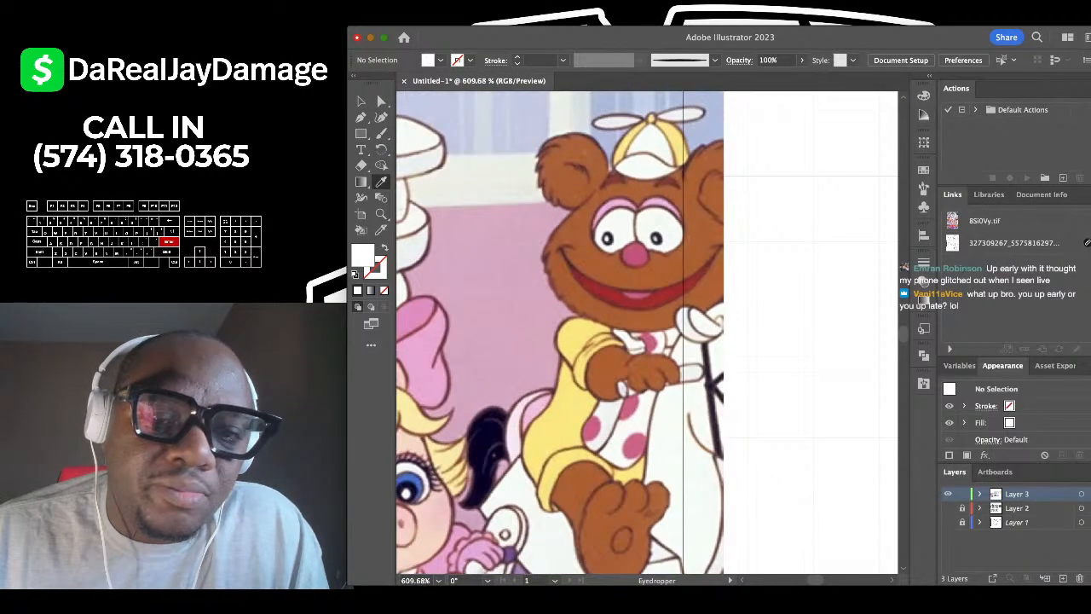
{"action": "left_click", "coordinate": [569, 262]}
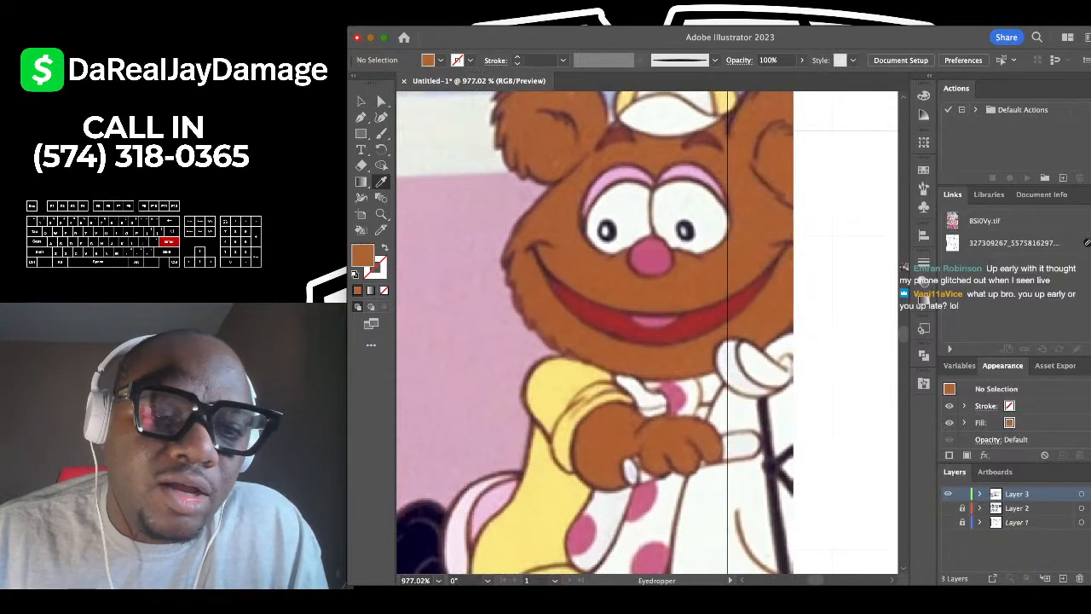
Fill the W of the Weather lettering with the sampled brown using the Live Paint Bucket.
{"action": "scroll", "coordinate": [570, 262], "scroll_direction": "down", "scroll_amount": 12}
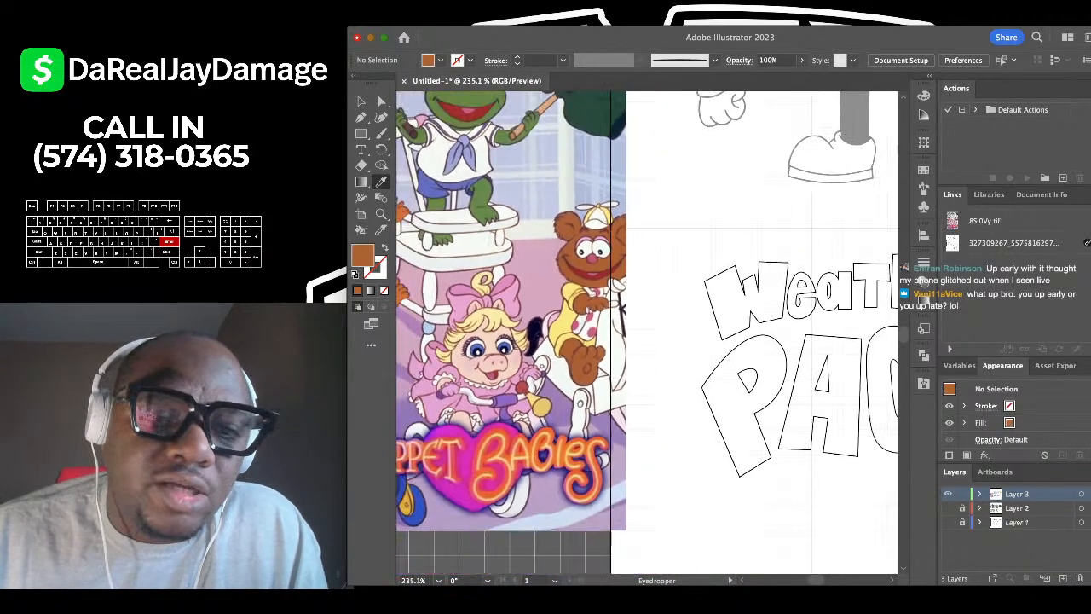
{"action": "scroll", "coordinate": [580, 248], "scroll_direction": "up", "scroll_amount": 3}
{"action": "scroll", "coordinate": [580, 248], "scroll_direction": "down", "scroll_amount": 2}
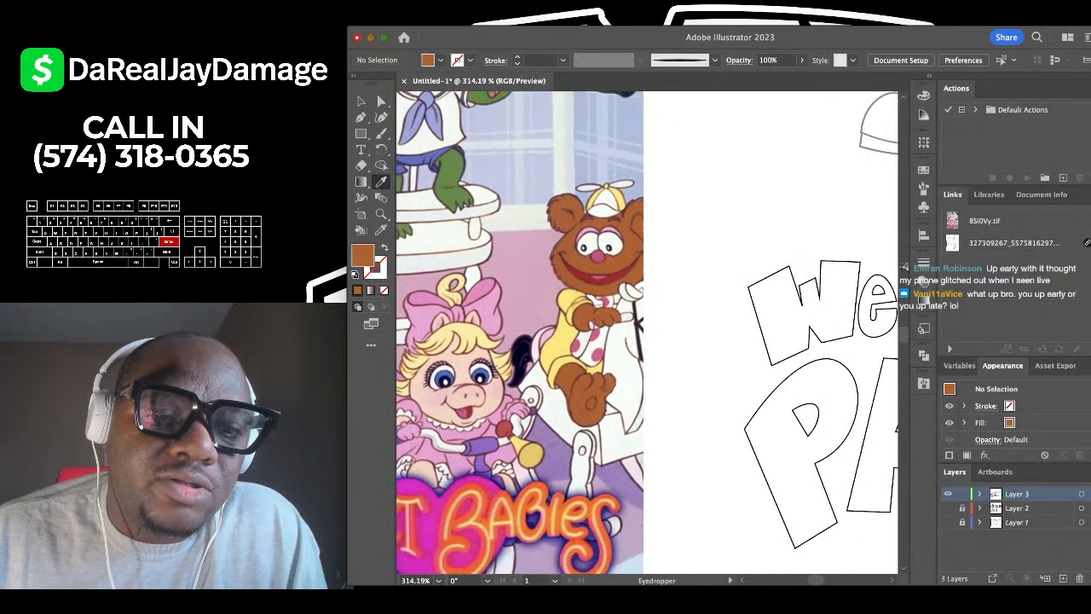
{"action": "key", "text": "k"}
{"action": "scroll", "coordinate": [768, 303], "scroll_direction": "up", "scroll_amount": 2}
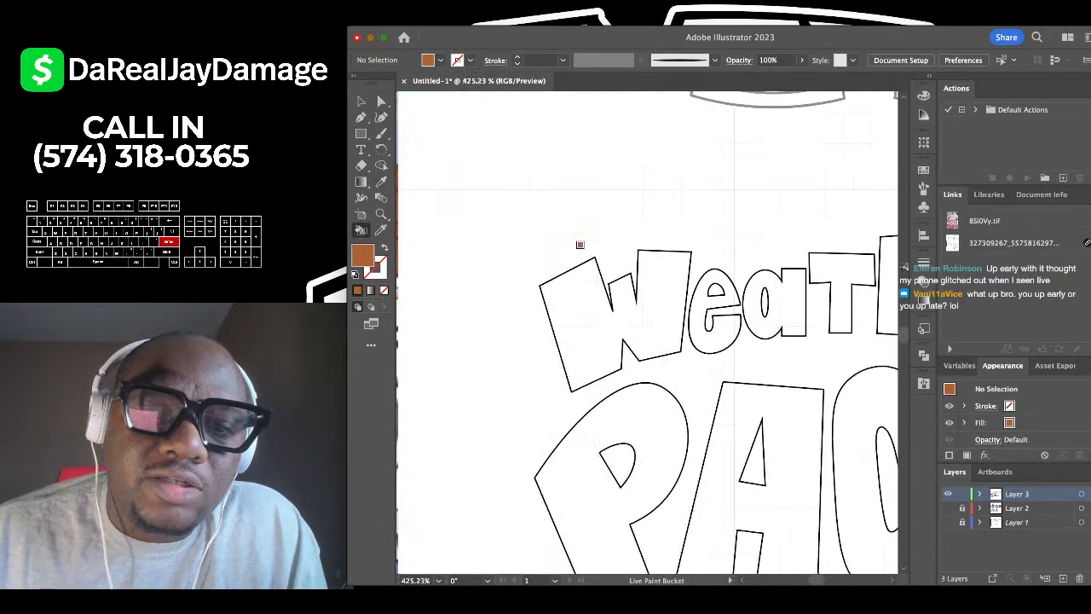
{"action": "left_click", "coordinate": [661, 277]}
Sample the green of the poster's frog and fill the first e of Weather with it.
{"action": "scroll", "coordinate": [662, 277], "scroll_direction": "down", "scroll_amount": 3}
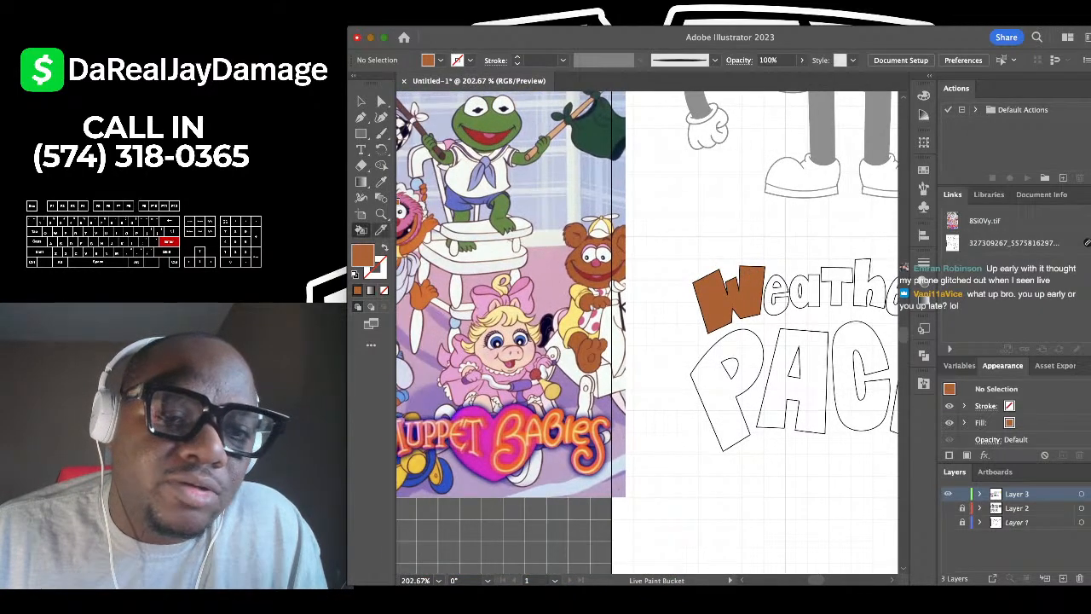
{"action": "key", "text": "i"}
{"action": "scroll", "coordinate": [519, 133], "scroll_direction": "up", "scroll_amount": 2}
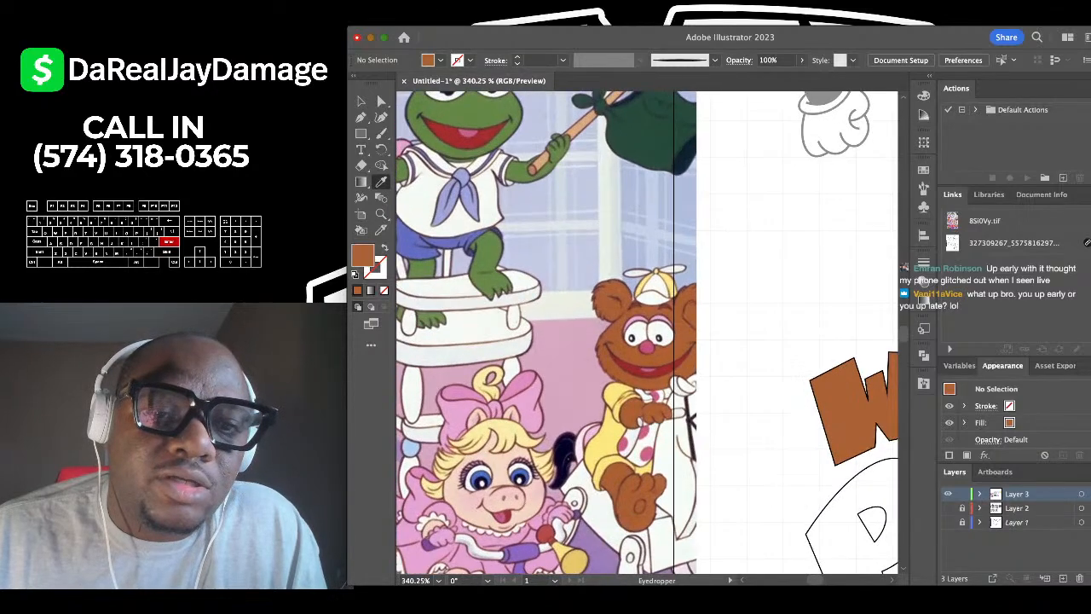
{"action": "left_click", "coordinate": [470, 101]}
{"action": "scroll", "coordinate": [470, 100], "scroll_direction": "down", "scroll_amount": 1}
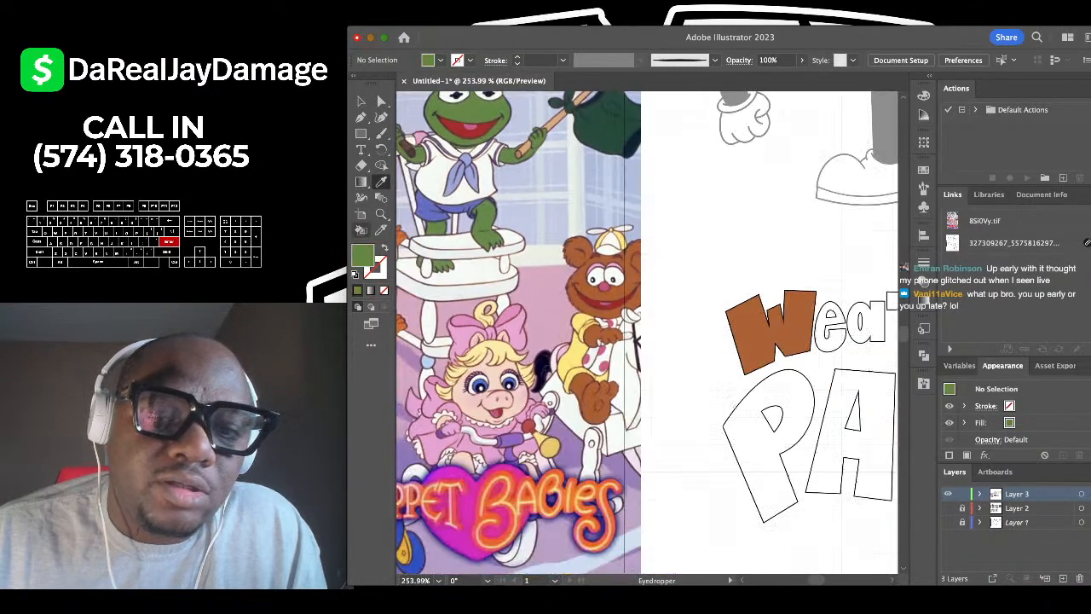
{"action": "key", "text": "k"}
{"action": "scroll", "coordinate": [585, 236], "scroll_direction": "down", "scroll_amount": 1}
{"action": "scroll", "coordinate": [597, 247], "scroll_direction": "right", "scroll_amount": 3}
{"action": "scroll", "coordinate": [674, 315], "scroll_direction": "up", "scroll_amount": 4}
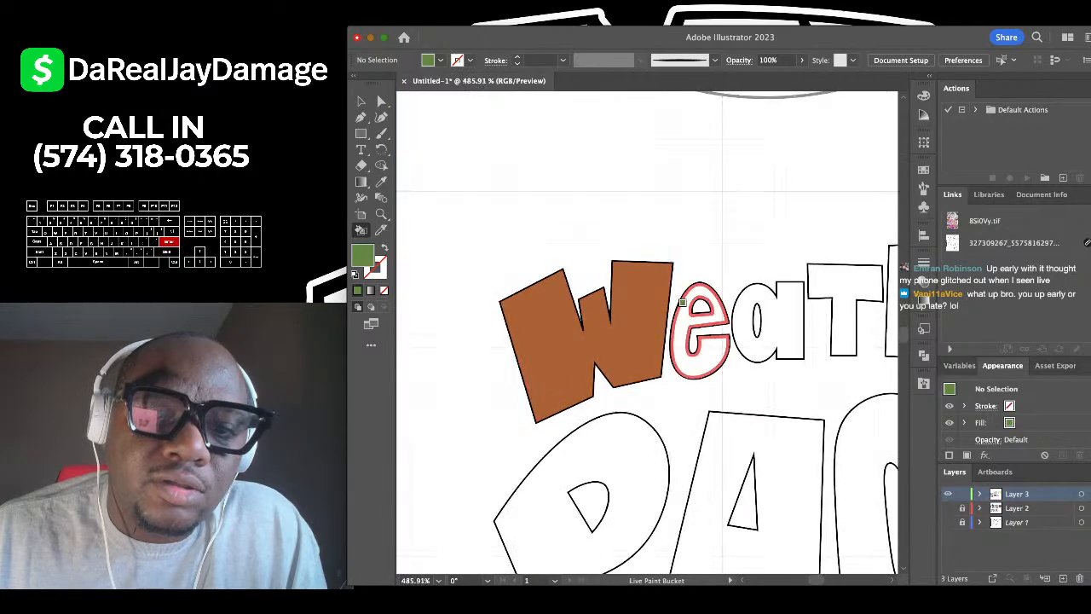
{"action": "left_click", "coordinate": [687, 314]}
Sample the peach skin tone of the pig's face in the poster and fill the P of PACK with it.
{"action": "scroll", "coordinate": [687, 314], "scroll_direction": "down", "scroll_amount": 1}
{"action": "scroll", "coordinate": [687, 313], "scroll_direction": "down", "scroll_amount": 3}
{"action": "scroll", "coordinate": [673, 312], "scroll_direction": "left", "scroll_amount": 3}
{"action": "left_click", "coordinate": [381, 215]}
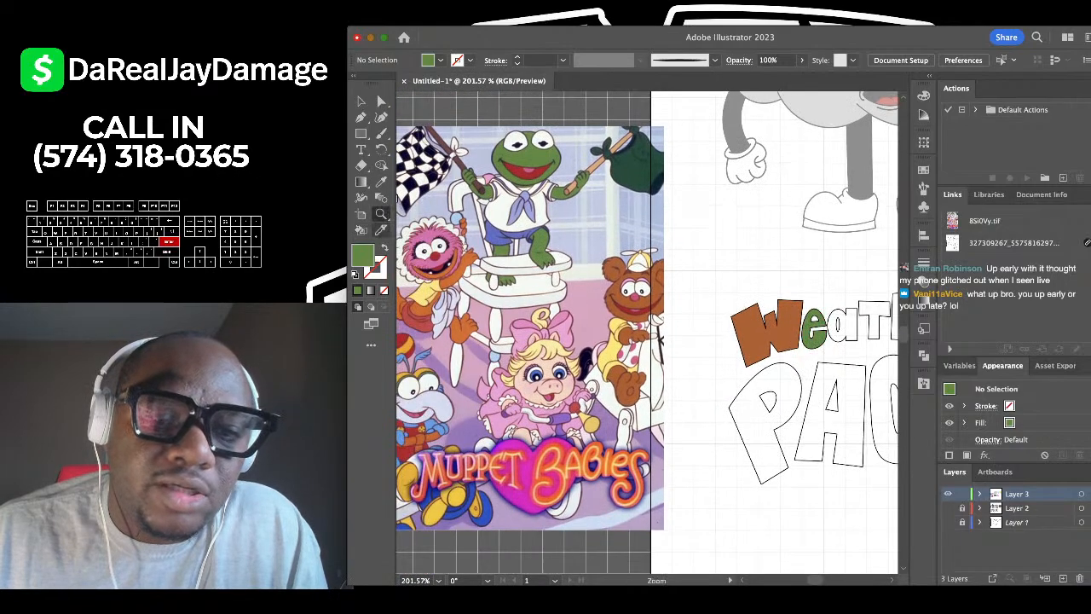
{"action": "scroll", "coordinate": [535, 427], "scroll_direction": "up", "scroll_amount": 5}
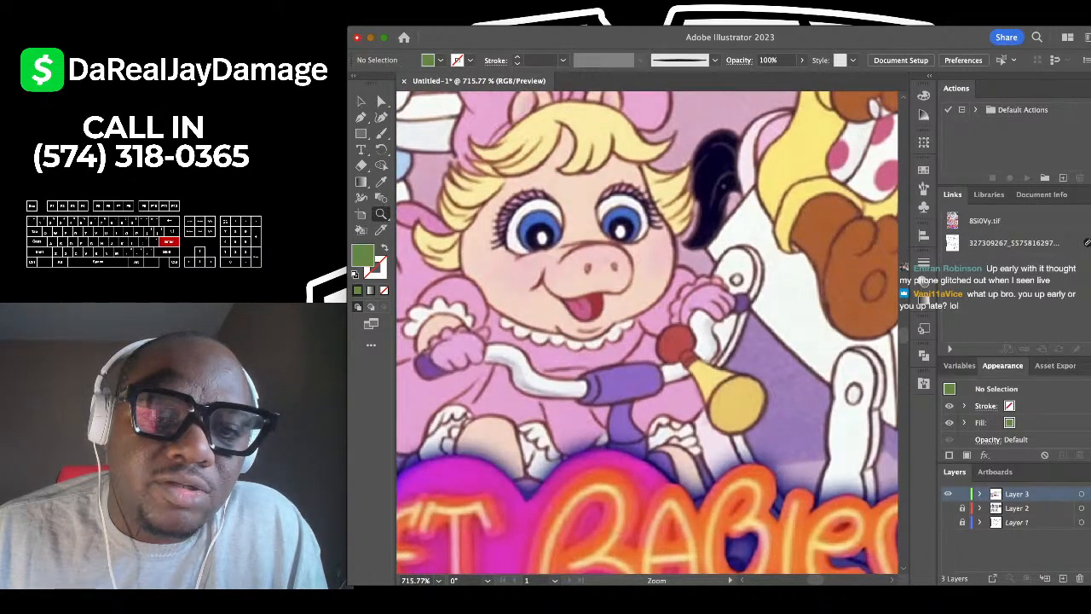
{"action": "left_click", "coordinate": [578, 199]}
{"action": "key", "text": "i"}
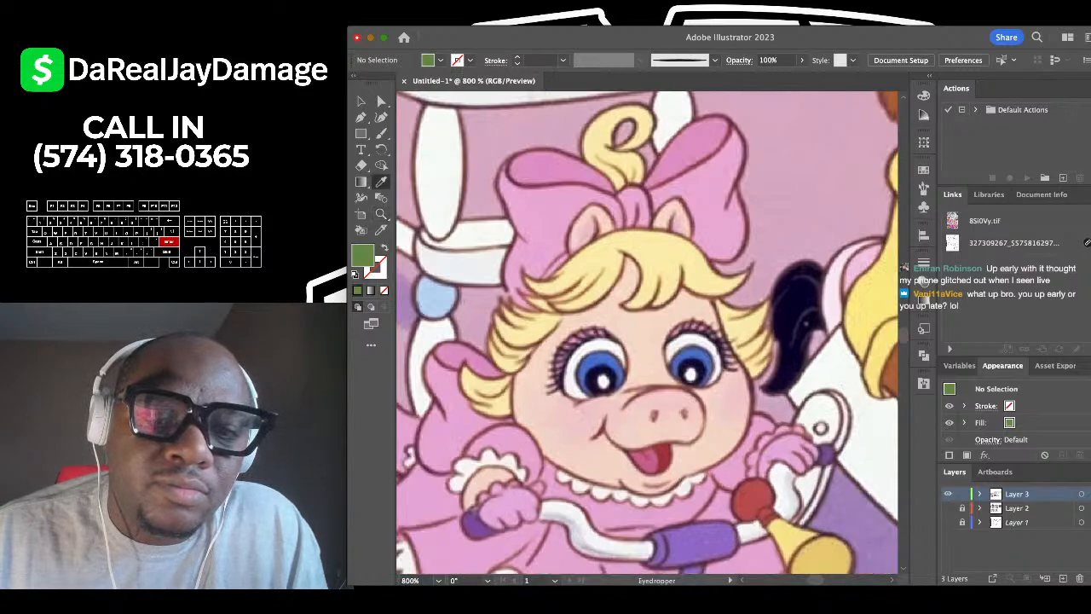
{"action": "left_click", "coordinate": [631, 338]}
{"action": "scroll", "coordinate": [632, 338], "scroll_direction": "down", "scroll_amount": 3}
{"action": "scroll", "coordinate": [631, 339], "scroll_direction": "down", "scroll_amount": 2}
{"action": "scroll", "coordinate": [682, 341], "scroll_direction": "right", "scroll_amount": 5}
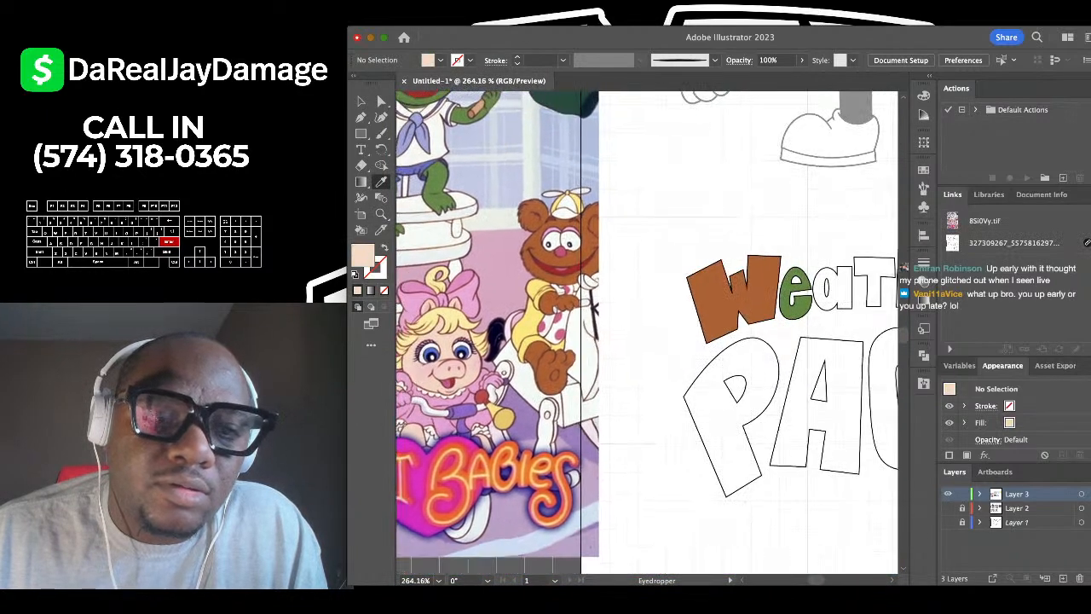
{"action": "key", "text": "k"}
{"action": "left_click", "coordinate": [748, 376]}
Sample the pale blue of the long-nosed character in the poster and fill the A of PACK with it.
{"action": "scroll", "coordinate": [748, 376], "scroll_direction": "down", "scroll_amount": 3}
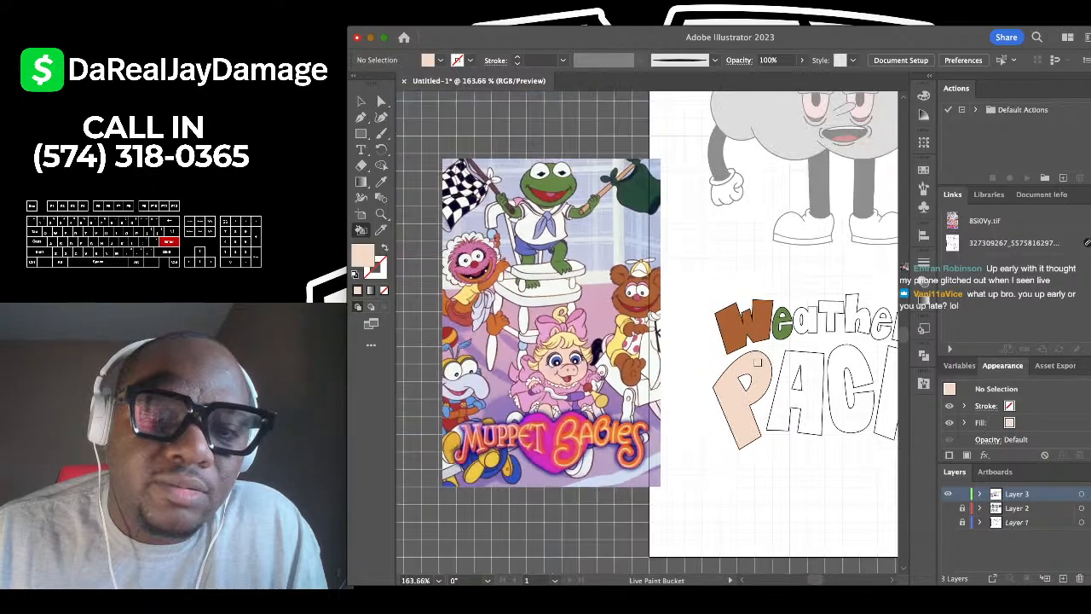
{"action": "scroll", "coordinate": [512, 384], "scroll_direction": "up", "scroll_amount": 3}
{"action": "left_click", "coordinate": [381, 181]}
{"action": "scroll", "coordinate": [463, 350], "scroll_direction": "down", "scroll_amount": 3}
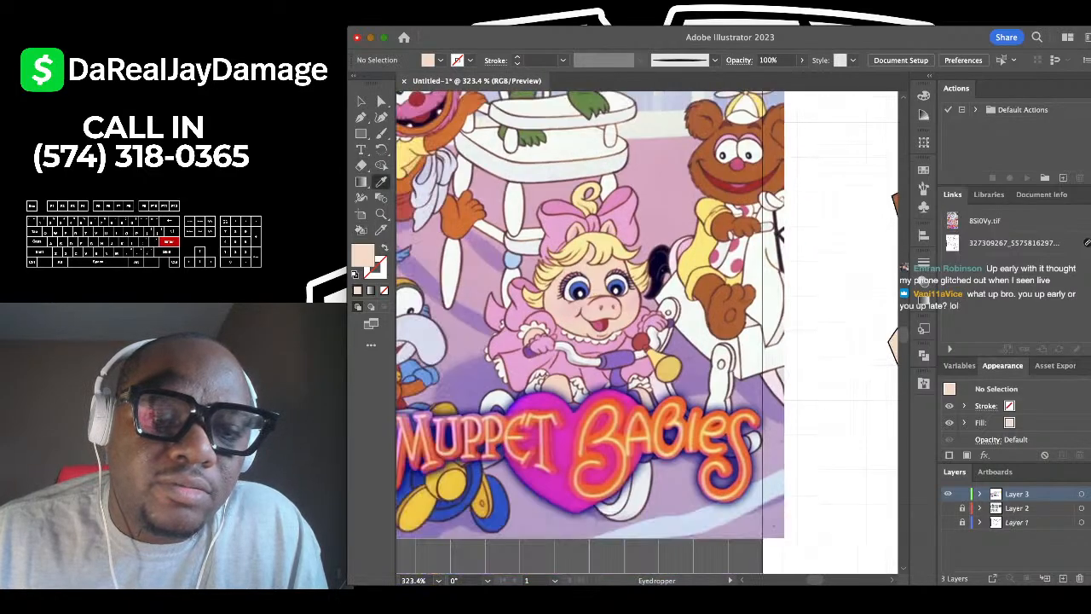
{"action": "scroll", "coordinate": [463, 350], "scroll_direction": "left", "scroll_amount": 3}
{"action": "scroll", "coordinate": [463, 349], "scroll_direction": "up", "scroll_amount": 3}
{"action": "left_click", "coordinate": [496, 266]}
{"action": "scroll", "coordinate": [496, 266], "scroll_direction": "down", "scroll_amount": 4}
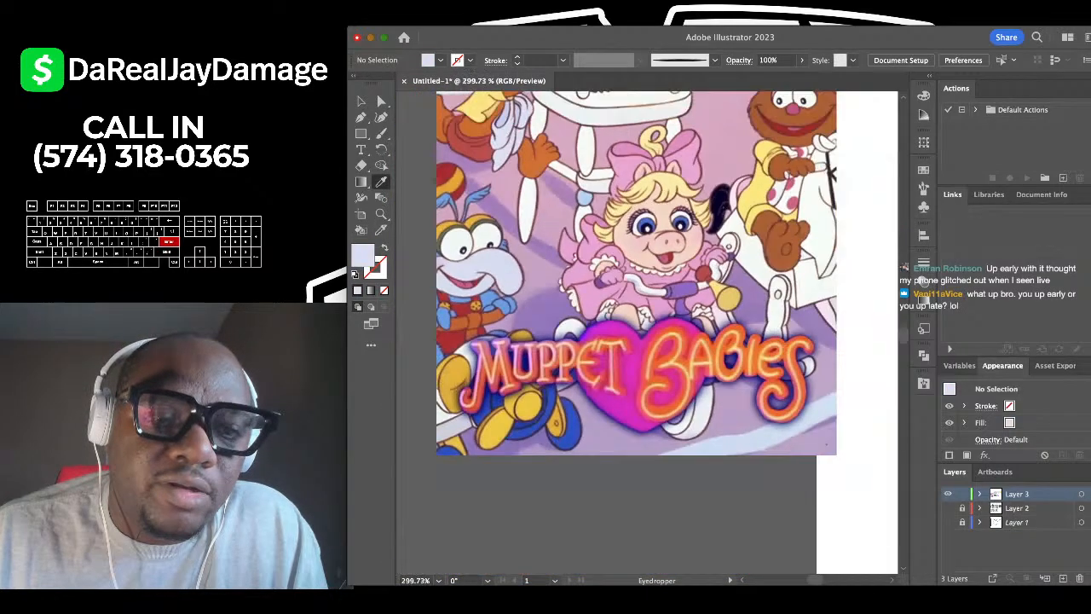
{"action": "key", "text": "k"}
{"action": "scroll", "coordinate": [579, 251], "scroll_direction": "down", "scroll_amount": 3}
{"action": "scroll", "coordinate": [579, 250], "scroll_direction": "right", "scroll_amount": 3}
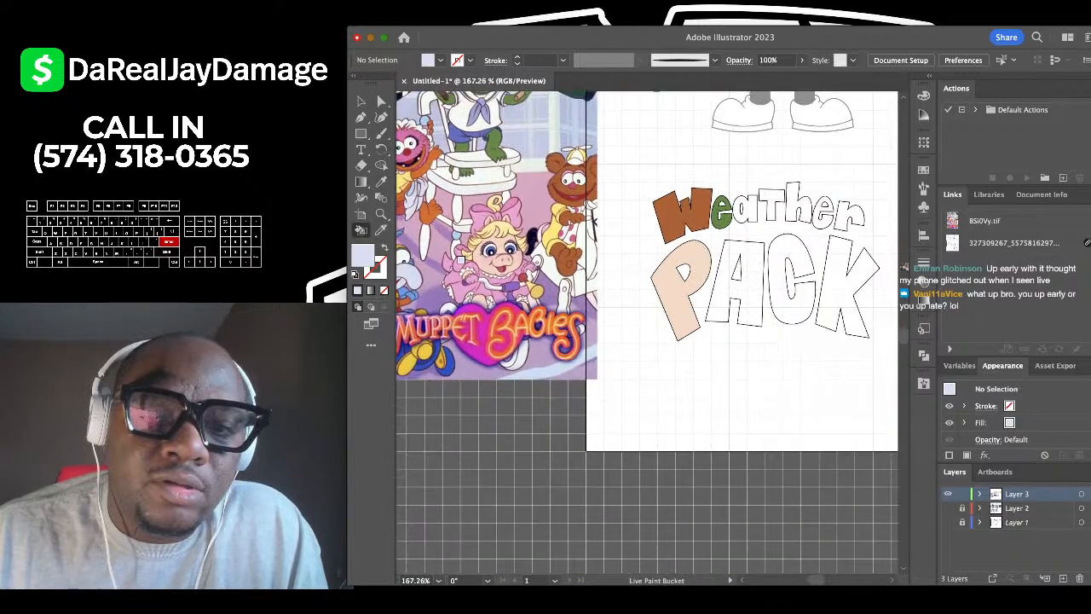
{"action": "scroll", "coordinate": [664, 257], "scroll_direction": "up", "scroll_amount": 4}
{"action": "left_click", "coordinate": [664, 257]}
Sample the magenta of the heart in the Muppet Babies logo and fill the C of PACK with it.
{"action": "scroll", "coordinate": [665, 257], "scroll_direction": "down", "scroll_amount": 2}
{"action": "scroll", "coordinate": [664, 258], "scroll_direction": "left", "scroll_amount": 3}
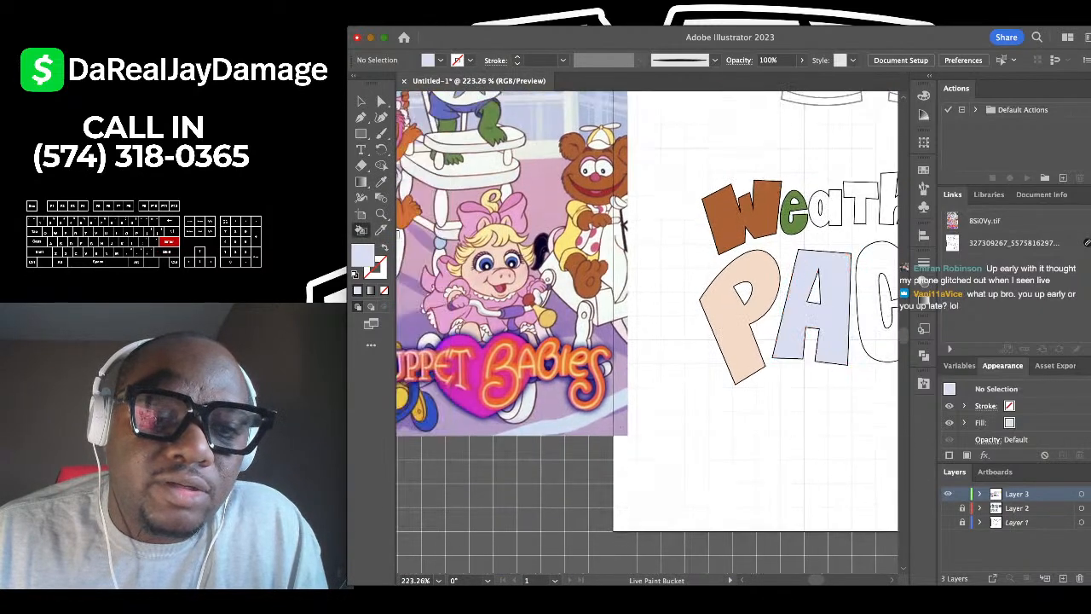
{"action": "scroll", "coordinate": [503, 383], "scroll_direction": "up", "scroll_amount": 5}
{"action": "scroll", "coordinate": [503, 383], "scroll_direction": "left", "scroll_amount": 3}
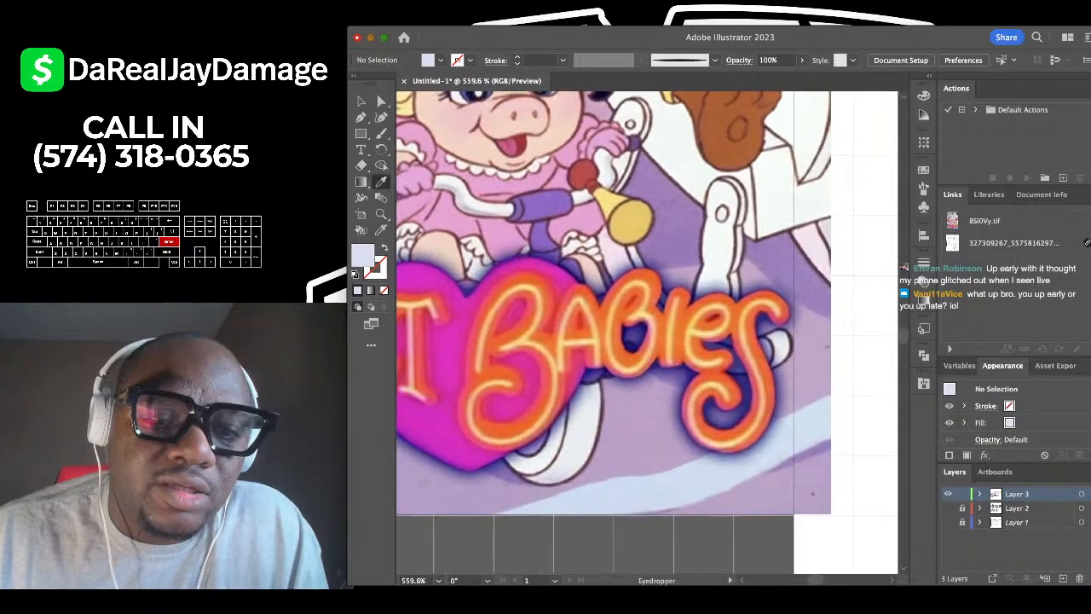
{"action": "left_click", "coordinate": [530, 399]}
{"action": "key", "text": "k"}
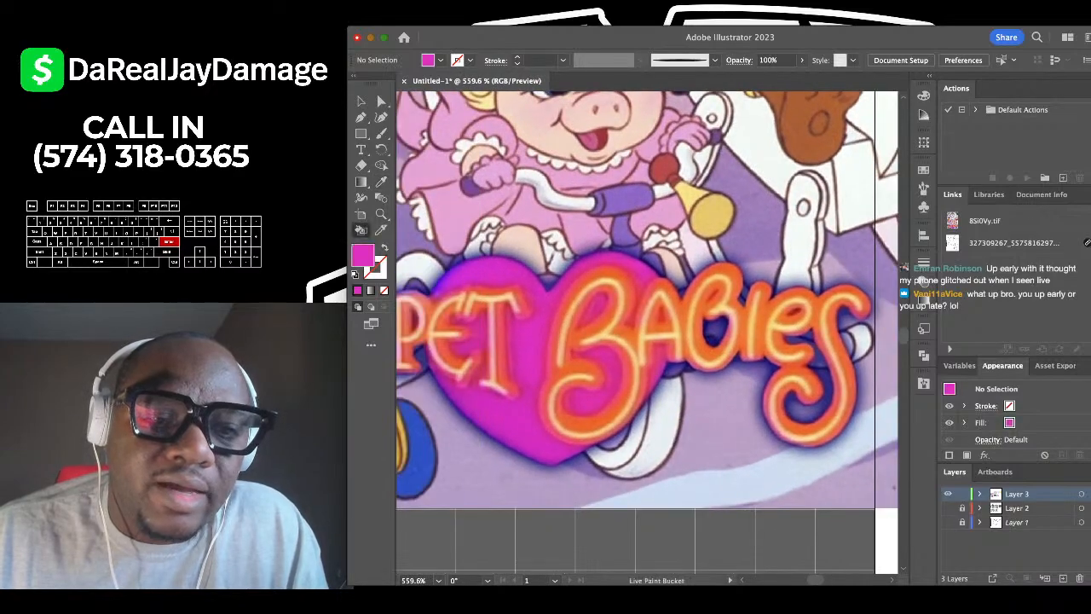
{"action": "scroll", "coordinate": [416, 267], "scroll_direction": "down", "scroll_amount": 3}
{"action": "scroll", "coordinate": [416, 266], "scroll_direction": "right", "scroll_amount": 6}
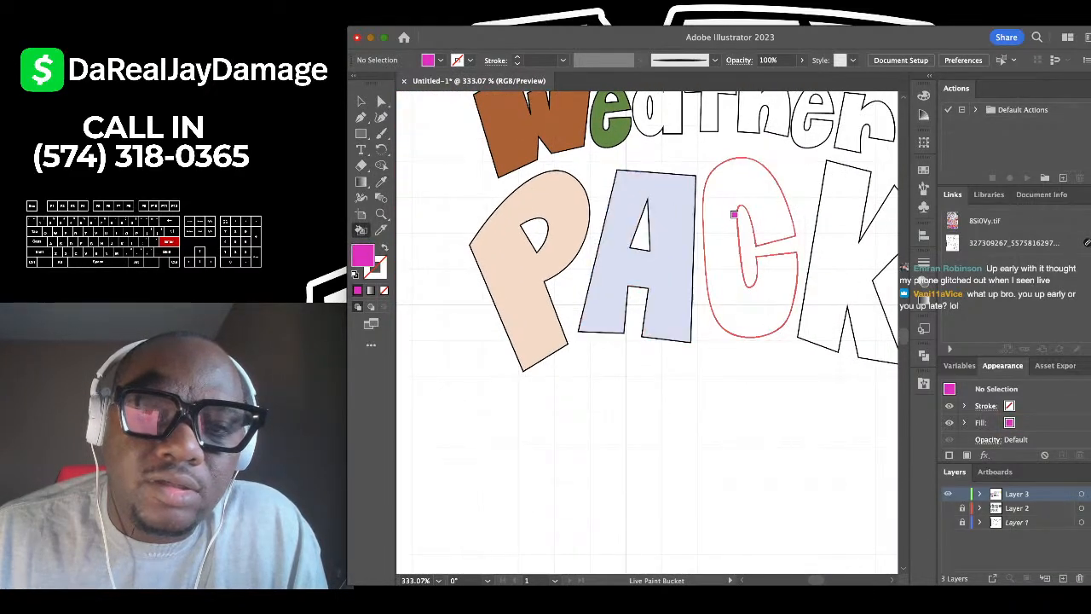
{"action": "left_click", "coordinate": [736, 214]}
Sample the yellow of the bear's outfit in the poster and fill the K of PACK with it.
{"action": "scroll", "coordinate": [736, 221], "scroll_direction": "down", "scroll_amount": 4}
{"action": "scroll", "coordinate": [738, 228], "scroll_direction": "up", "scroll_amount": 2}
{"action": "scroll", "coordinate": [560, 275], "scroll_direction": "up", "scroll_amount": 3}
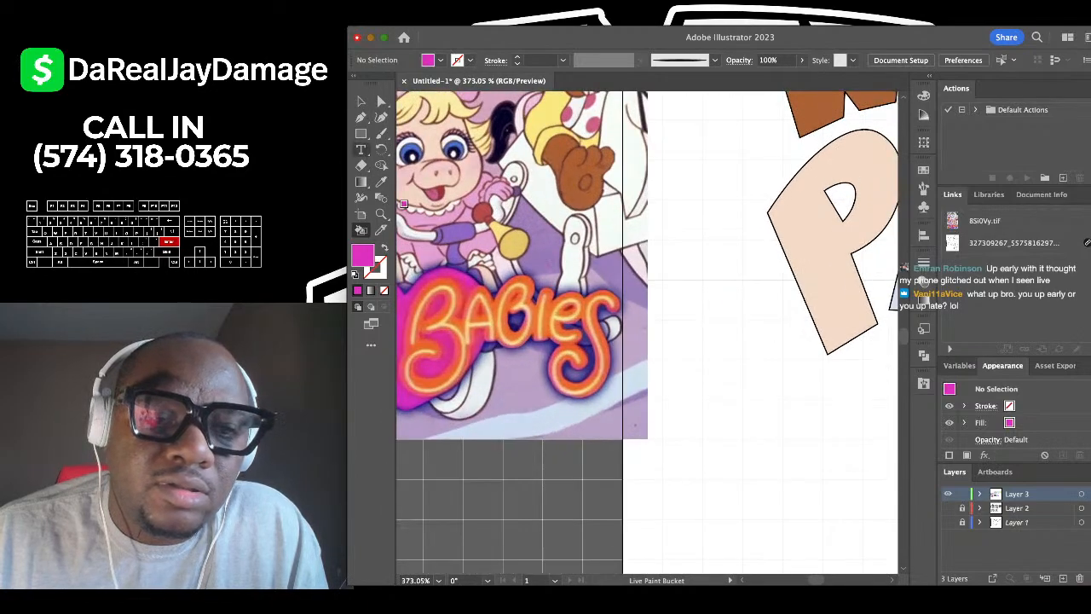
{"action": "left_click", "coordinate": [382, 166]}
{"action": "left_click", "coordinate": [381, 182]}
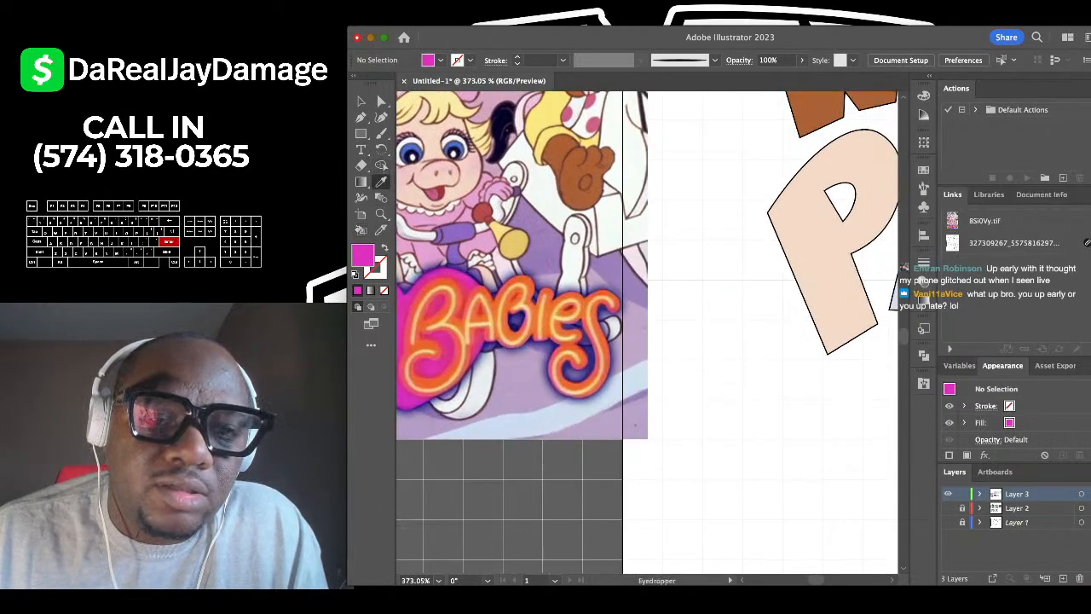
{"action": "scroll", "coordinate": [457, 180], "scroll_direction": "down", "scroll_amount": 3}
{"action": "scroll", "coordinate": [469, 179], "scroll_direction": "up", "scroll_amount": 2}
{"action": "scroll", "coordinate": [477, 174], "scroll_direction": "up", "scroll_amount": 5}
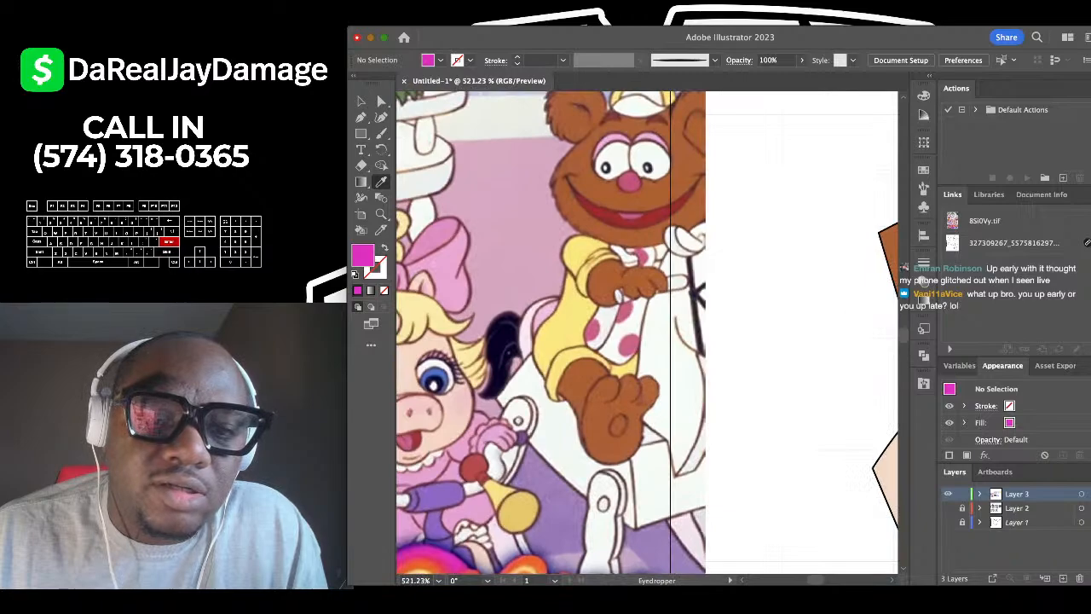
{"action": "scroll", "coordinate": [569, 314], "scroll_direction": "up", "scroll_amount": 4}
{"action": "left_click", "coordinate": [570, 315]}
{"action": "scroll", "coordinate": [574, 319], "scroll_direction": "down", "scroll_amount": 6}
{"action": "left_click", "coordinate": [362, 231]}
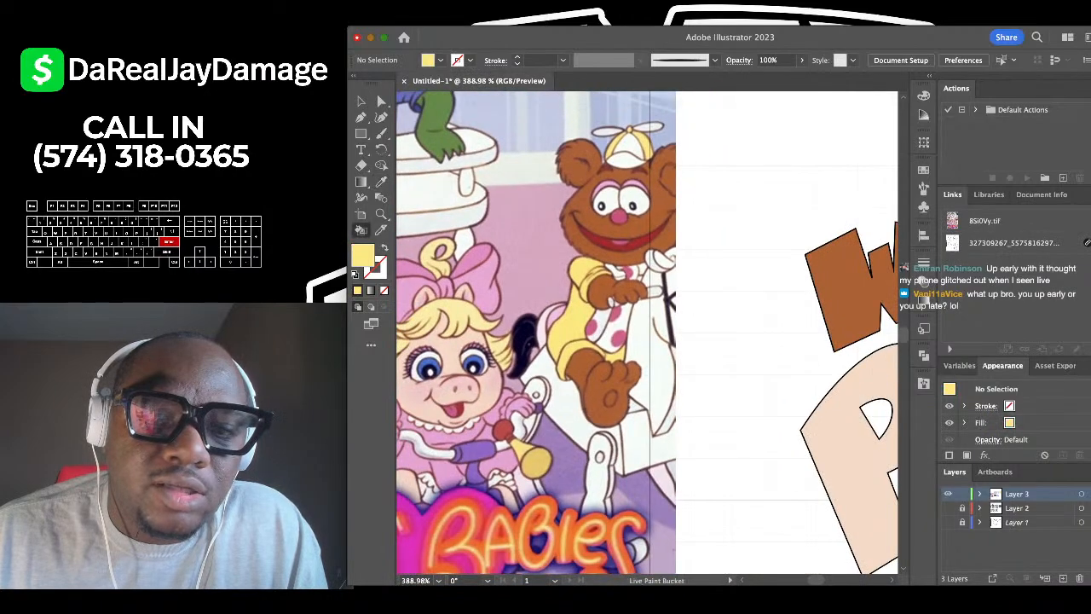
{"action": "scroll", "coordinate": [503, 318], "scroll_direction": "down", "scroll_amount": 3}
{"action": "scroll", "coordinate": [597, 332], "scroll_direction": "right", "scroll_amount": 5}
{"action": "left_click", "coordinate": [755, 358]}
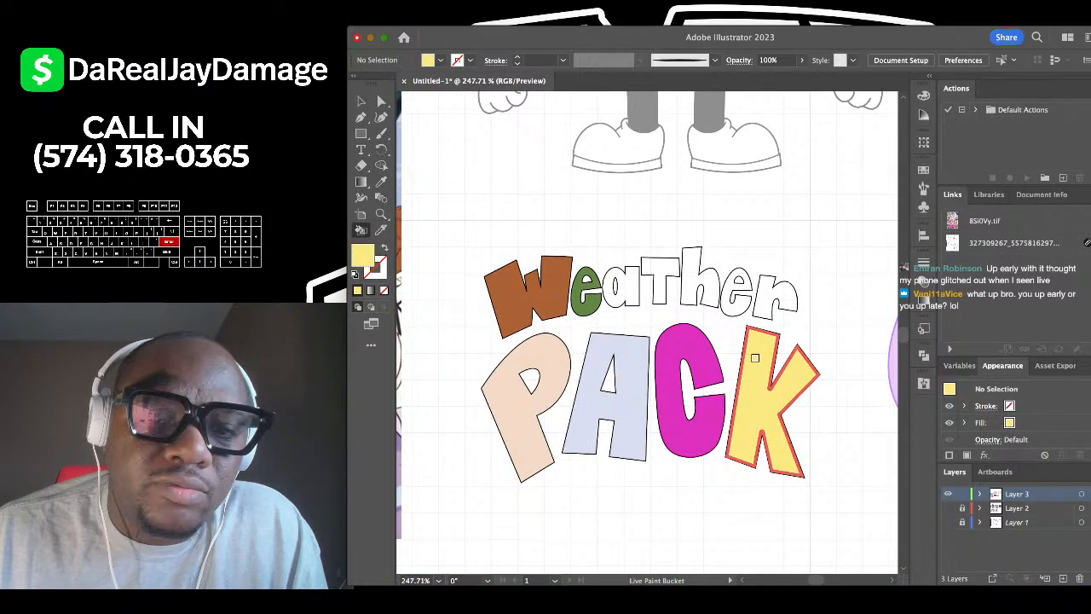
Sample the orange of the pink-faced character's arm in the poster and fill the a of Weather with it.
{"action": "scroll", "coordinate": [755, 358], "scroll_direction": "down", "scroll_amount": 3}
{"action": "scroll", "coordinate": [756, 358], "scroll_direction": "left", "scroll_amount": 5}
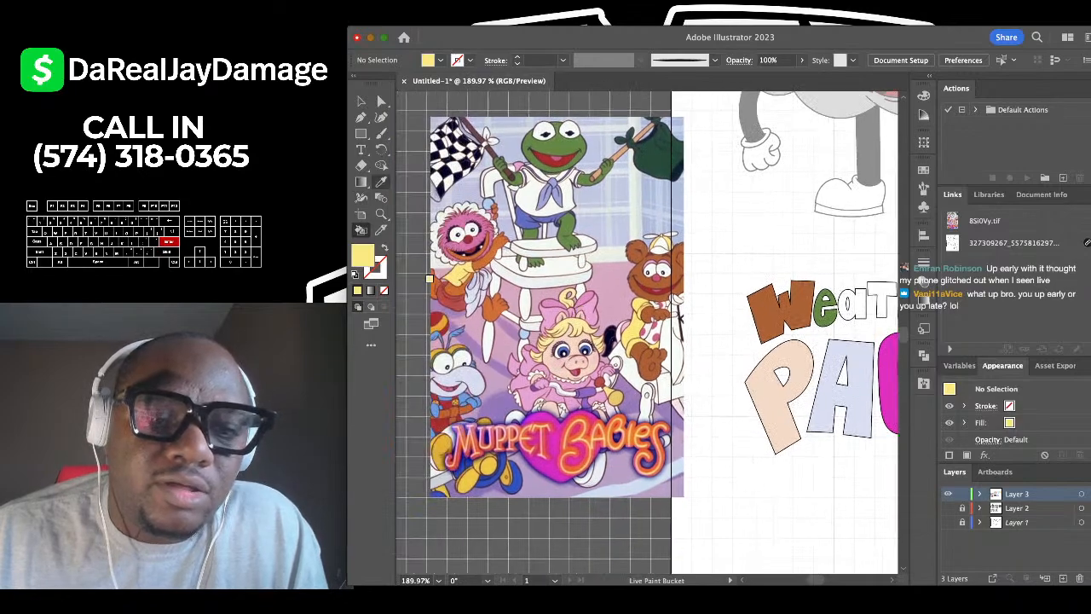
{"action": "left_click", "coordinate": [381, 181]}
{"action": "scroll", "coordinate": [426, 281], "scroll_direction": "up", "scroll_amount": 3}
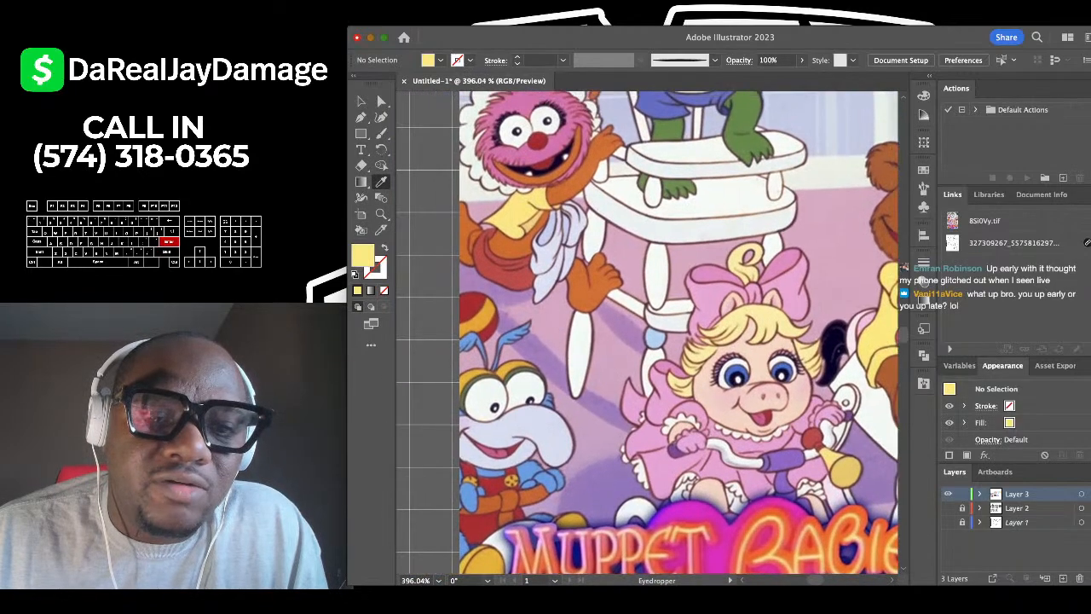
{"action": "scroll", "coordinate": [495, 231], "scroll_direction": "up", "scroll_amount": 3}
{"action": "scroll", "coordinate": [520, 222], "scroll_direction": "up", "scroll_amount": 3}
{"action": "scroll", "coordinate": [520, 218], "scroll_direction": "down", "scroll_amount": 2}
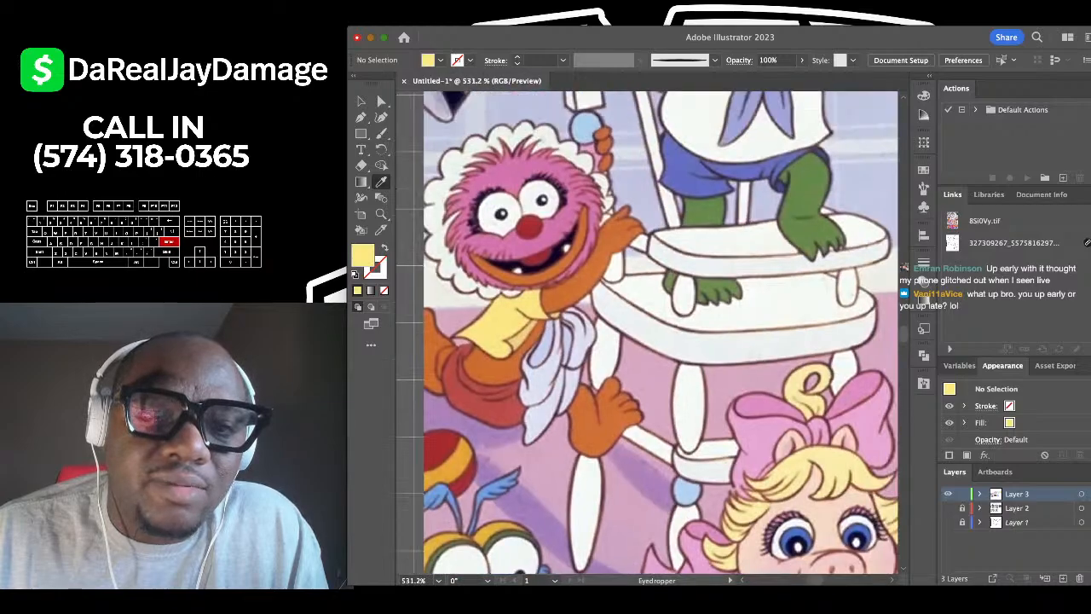
{"action": "scroll", "coordinate": [519, 213], "scroll_direction": "up", "scroll_amount": 3}
{"action": "left_click", "coordinate": [597, 311]}
{"action": "left_click", "coordinate": [361, 231]}
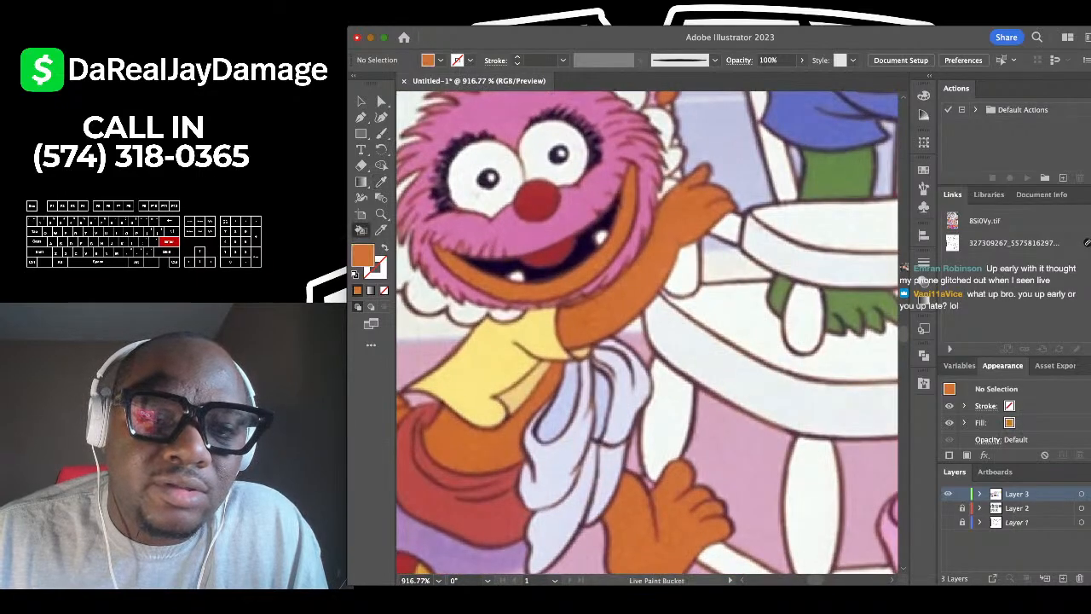
{"action": "scroll", "coordinate": [575, 273], "scroll_direction": "down", "scroll_amount": 6}
{"action": "scroll", "coordinate": [576, 272], "scroll_direction": "right", "scroll_amount": 10}
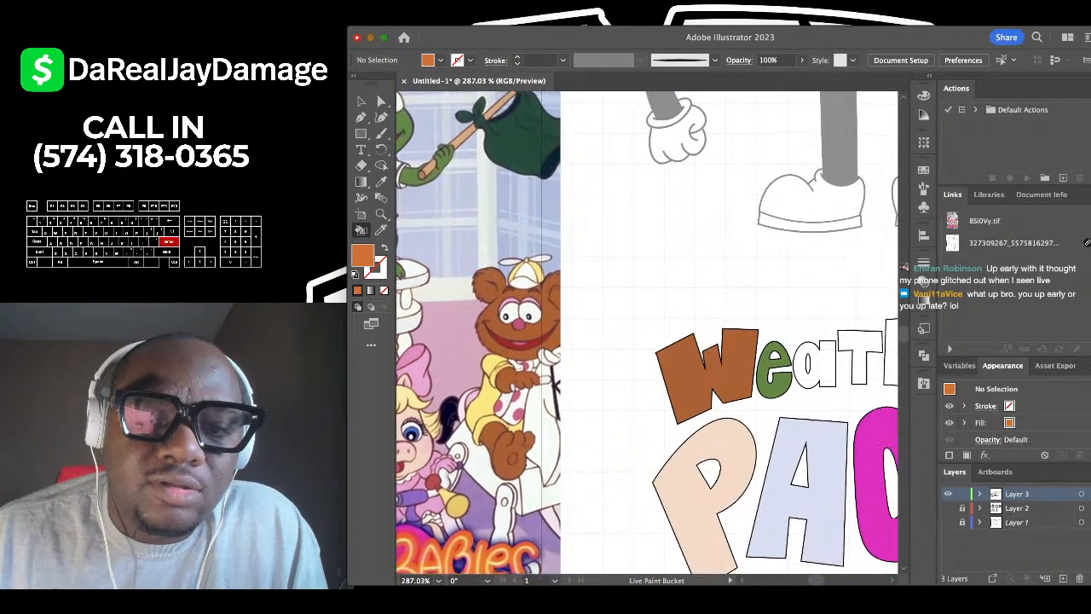
{"action": "scroll", "coordinate": [729, 339], "scroll_direction": "up", "scroll_amount": 4}
Sample the pale lavender-blue of the poster's window background and fill the T of Weather with it.
{"action": "scroll", "coordinate": [729, 338], "scroll_direction": "down", "scroll_amount": 4}
{"action": "scroll", "coordinate": [729, 339], "scroll_direction": "left", "scroll_amount": 10}
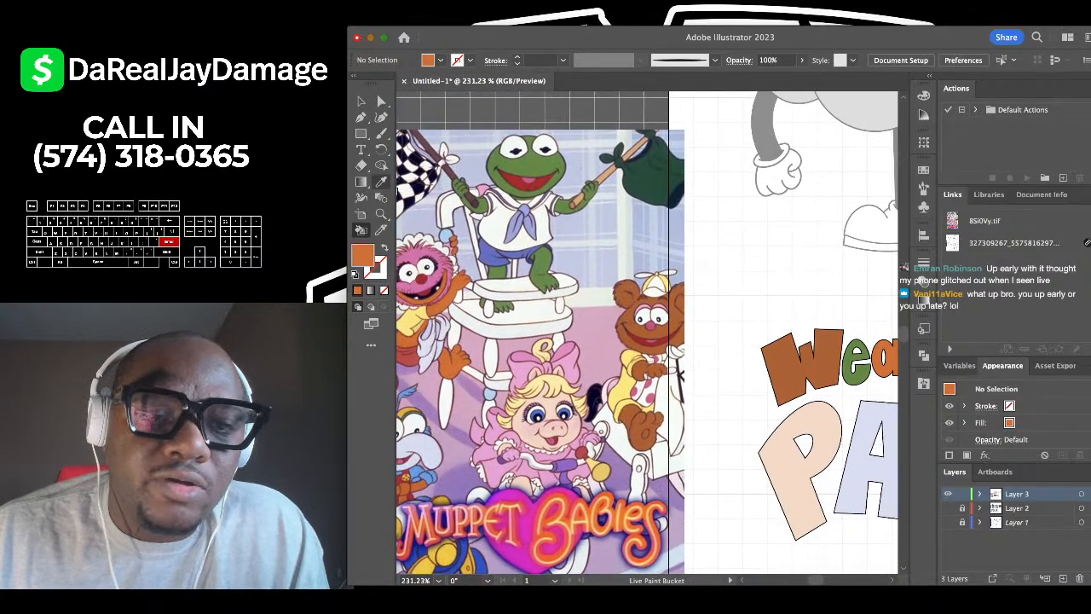
{"action": "left_click", "coordinate": [381, 183]}
{"action": "scroll", "coordinate": [567, 236], "scroll_direction": "up", "scroll_amount": 3}
{"action": "left_click", "coordinate": [567, 237]}
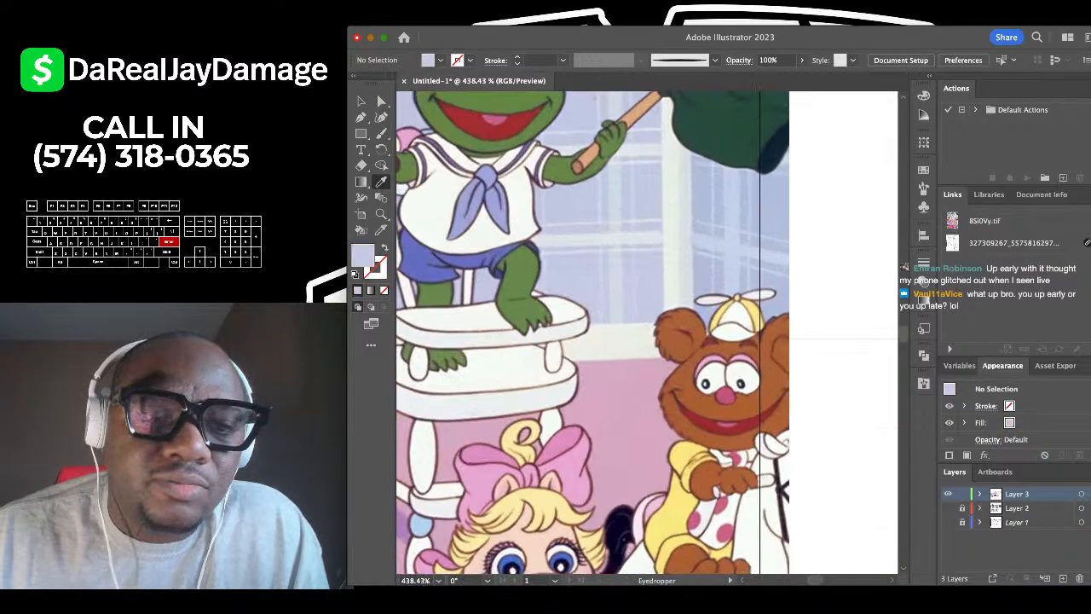
{"action": "left_click", "coordinate": [361, 230]}
{"action": "scroll", "coordinate": [575, 228], "scroll_direction": "down", "scroll_amount": 3}
{"action": "scroll", "coordinate": [575, 229], "scroll_direction": "right", "scroll_amount": 10}
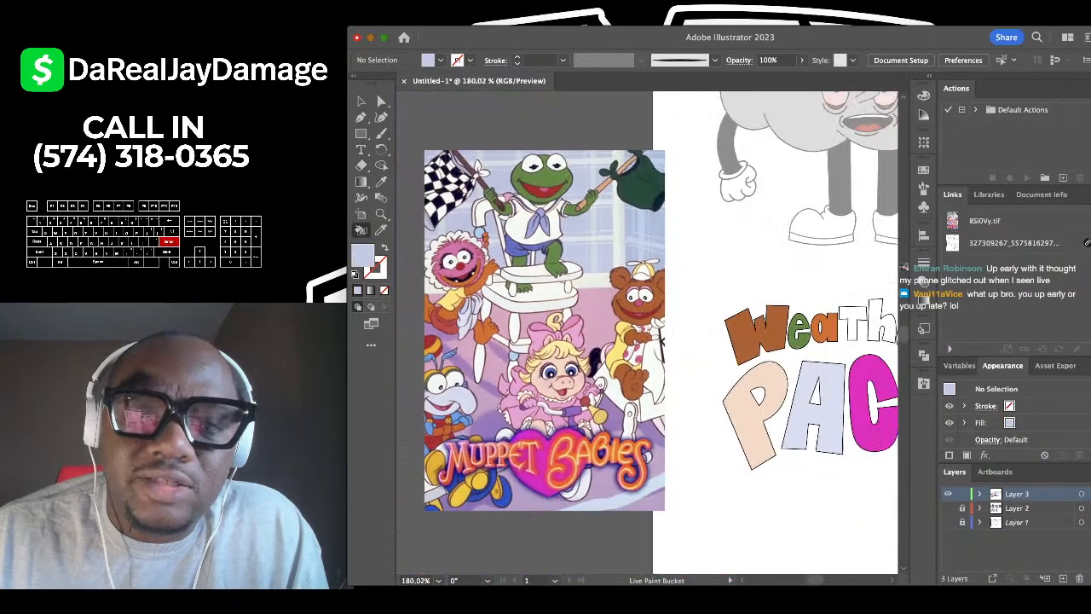
{"action": "scroll", "coordinate": [574, 228], "scroll_direction": "up", "scroll_amount": 3}
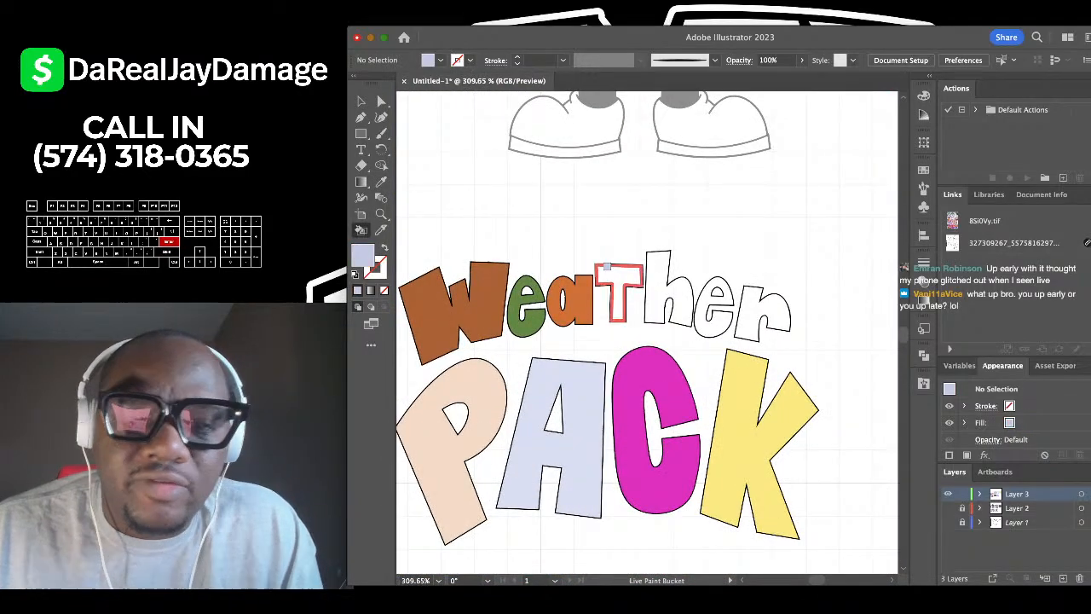
{"action": "left_click", "coordinate": [621, 281]}
{"action": "scroll", "coordinate": [632, 285], "scroll_direction": "down", "scroll_amount": 3}
{"action": "scroll", "coordinate": [638, 287], "scroll_direction": "left", "scroll_amount": 5}
{"action": "scroll", "coordinate": [643, 276], "scroll_direction": "down", "scroll_amount": 3}
{"action": "scroll", "coordinate": [643, 276], "scroll_direction": "left", "scroll_amount": 4}
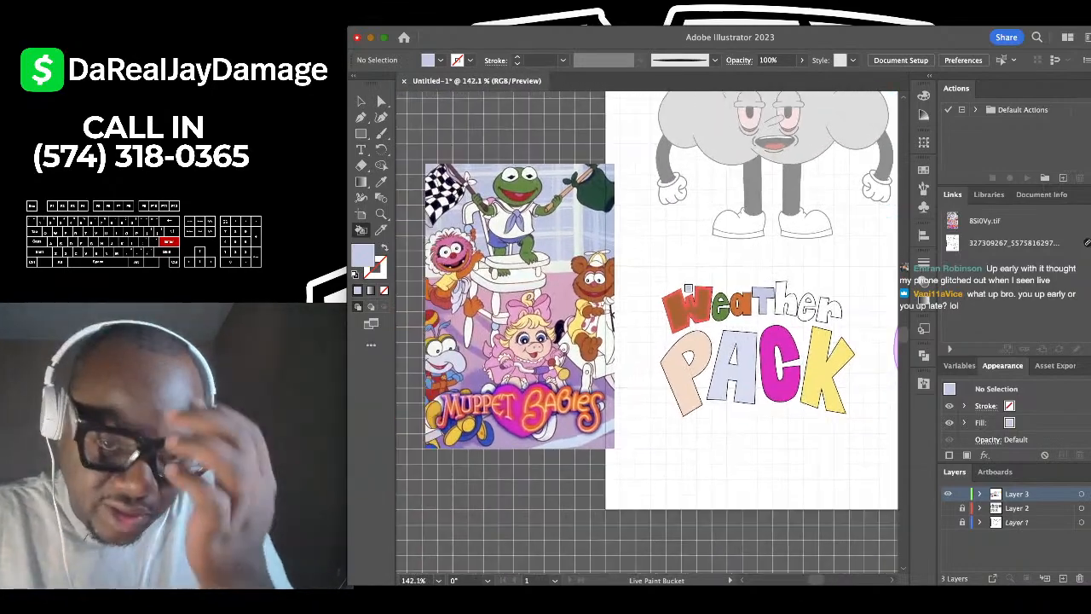
{"action": "scroll", "coordinate": [643, 276], "scroll_direction": "left", "scroll_amount": 2}
{"action": "scroll", "coordinate": [643, 276], "scroll_direction": "down", "scroll_amount": 2}
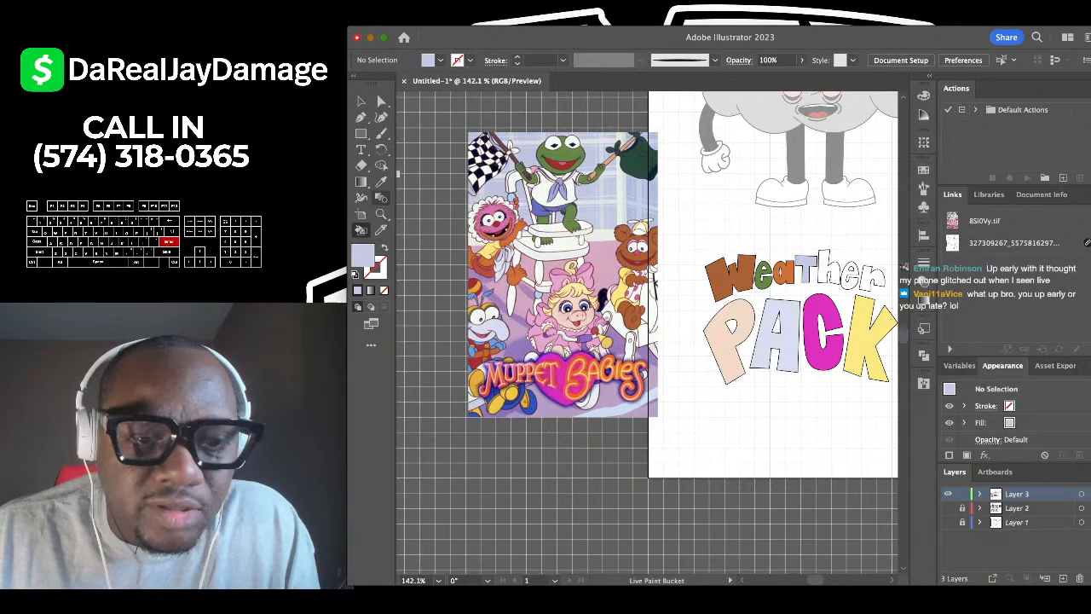
Sample the grey-green of the blue long-nosed character's eyelid in the poster and fill the r of Weather with it.
{"action": "left_click", "coordinate": [381, 198]}
{"action": "key", "text": "i"}
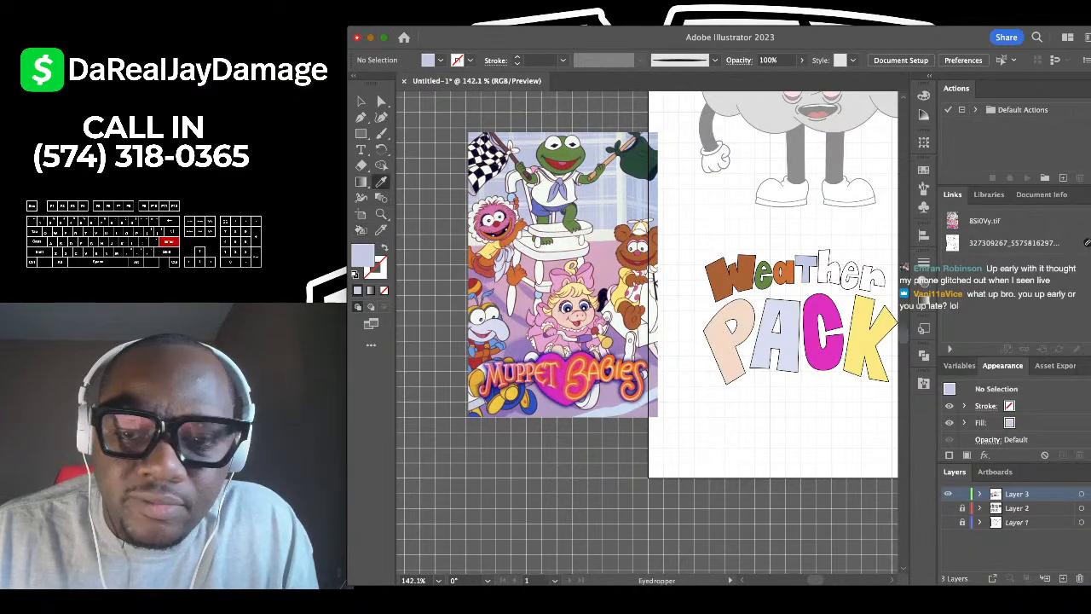
{"action": "scroll", "coordinate": [470, 325], "scroll_direction": "up", "scroll_amount": 10}
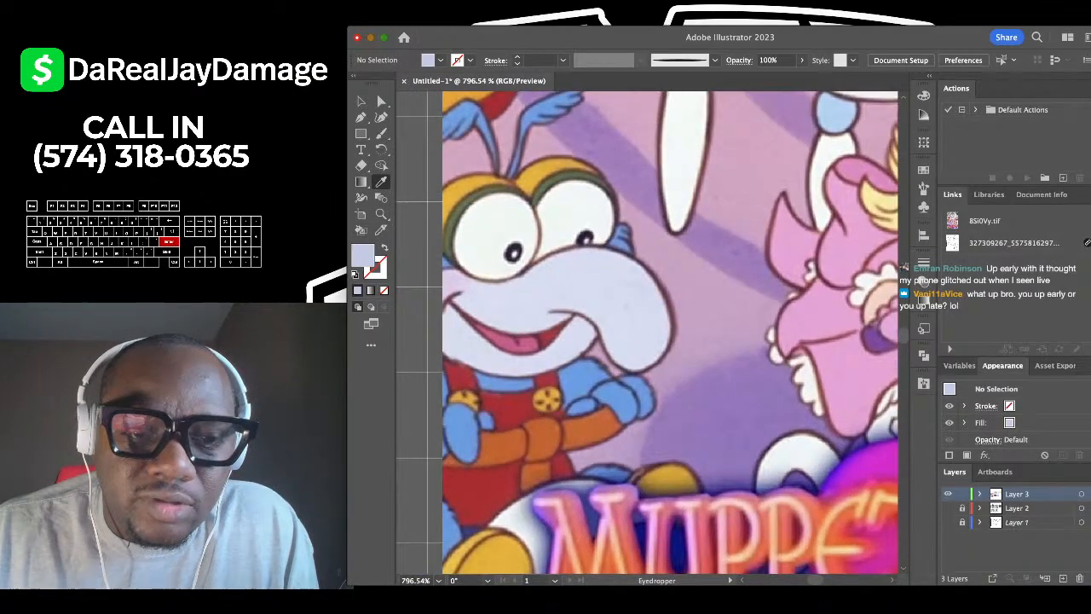
{"action": "left_click", "coordinate": [465, 177]}
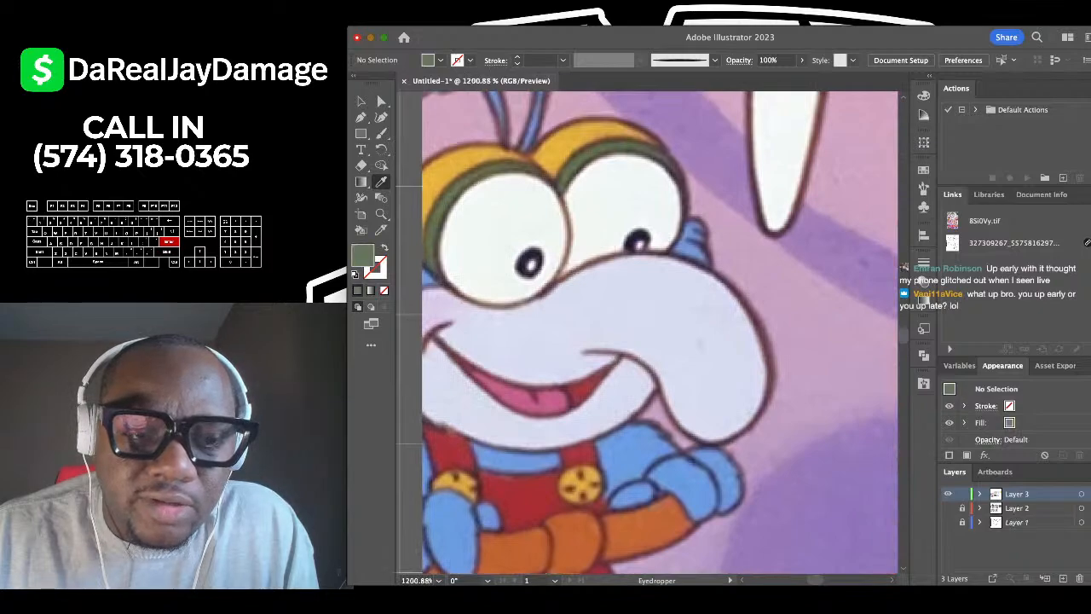
{"action": "key", "text": "k"}
{"action": "scroll", "coordinate": [610, 279], "scroll_direction": "down", "scroll_amount": 8}
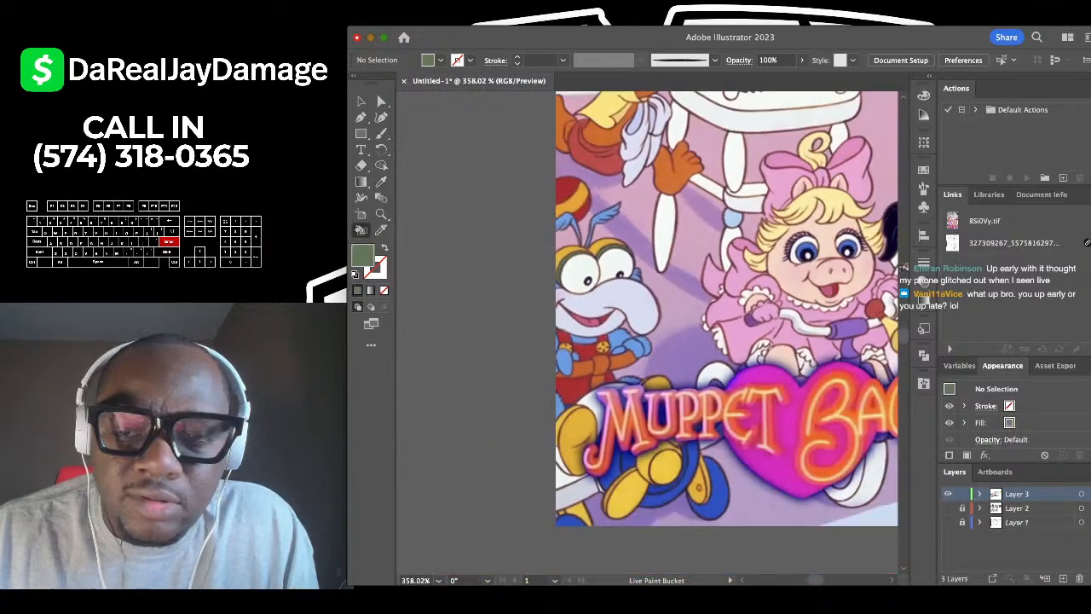
{"action": "scroll", "coordinate": [631, 265], "scroll_direction": "right", "scroll_amount": 5}
{"action": "scroll", "coordinate": [645, 259], "scroll_direction": "up", "scroll_amount": 4}
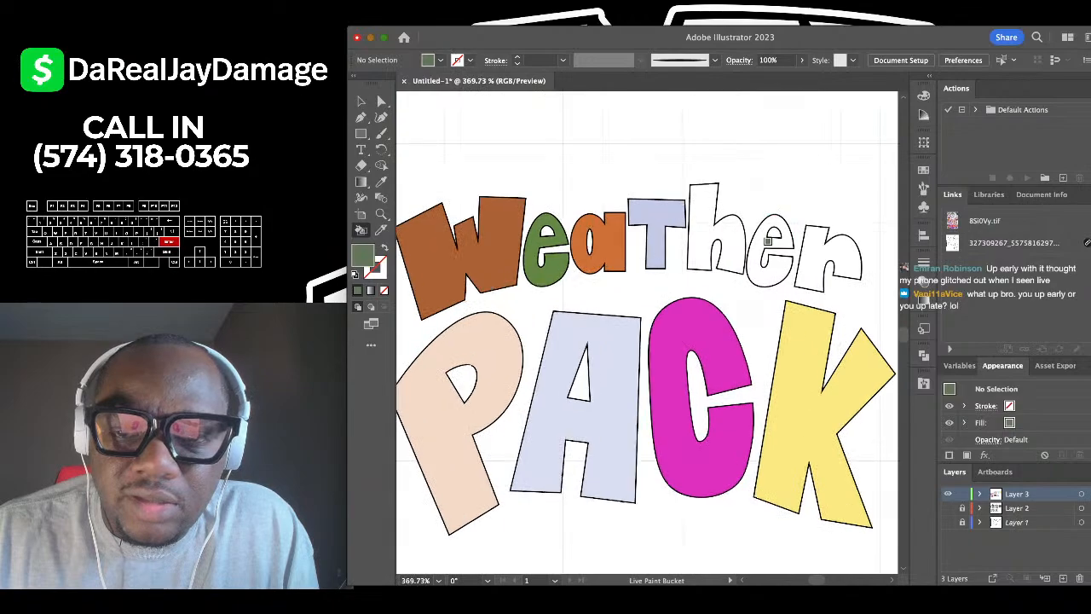
{"action": "scroll", "coordinate": [569, 251], "scroll_direction": "down", "scroll_amount": 3}
{"action": "scroll", "coordinate": [554, 246], "scroll_direction": "left", "scroll_amount": 5}
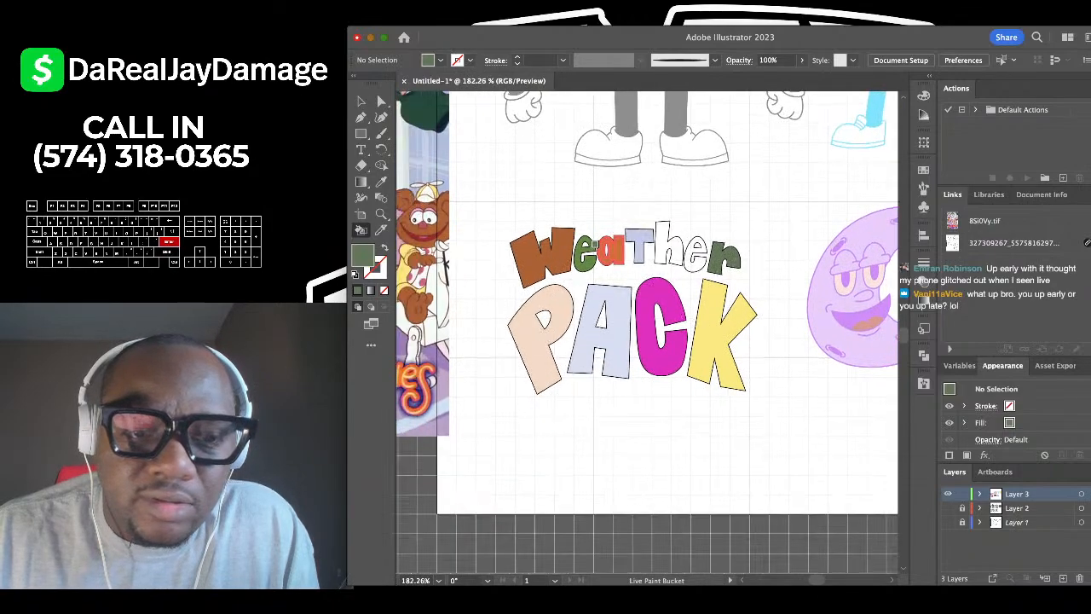
Sample the red of the blue long-nosed character's overalls in the poster and fill the h of Weather with it.
{"action": "left_click", "coordinate": [381, 181]}
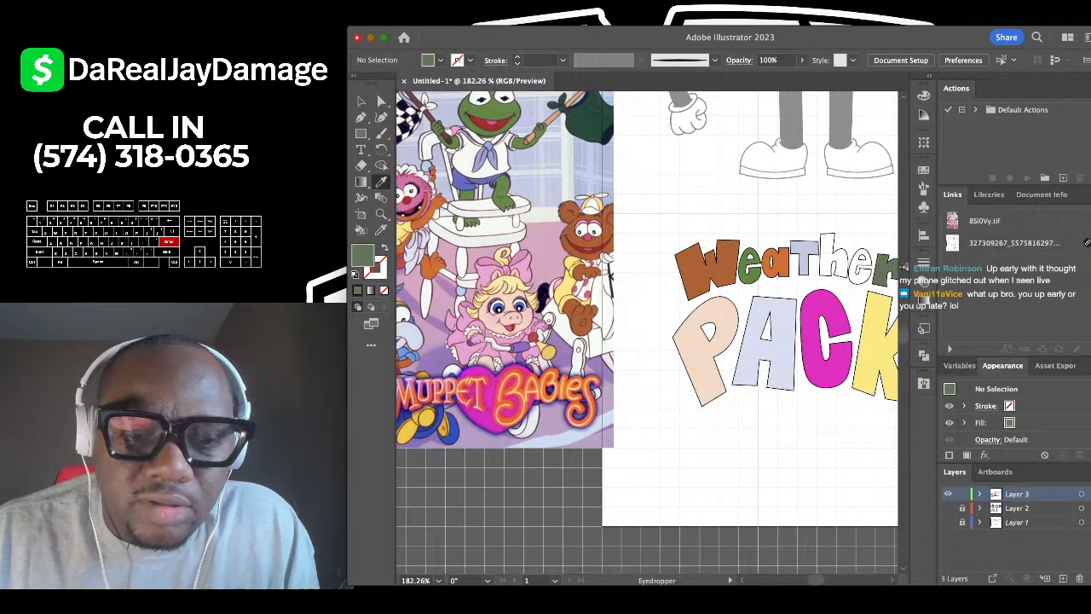
{"action": "scroll", "coordinate": [648, 332], "scroll_direction": "down", "scroll_amount": 3}
{"action": "scroll", "coordinate": [648, 332], "scroll_direction": "left", "scroll_amount": 2}
{"action": "scroll", "coordinate": [442, 307], "scroll_direction": "left", "scroll_amount": 1}
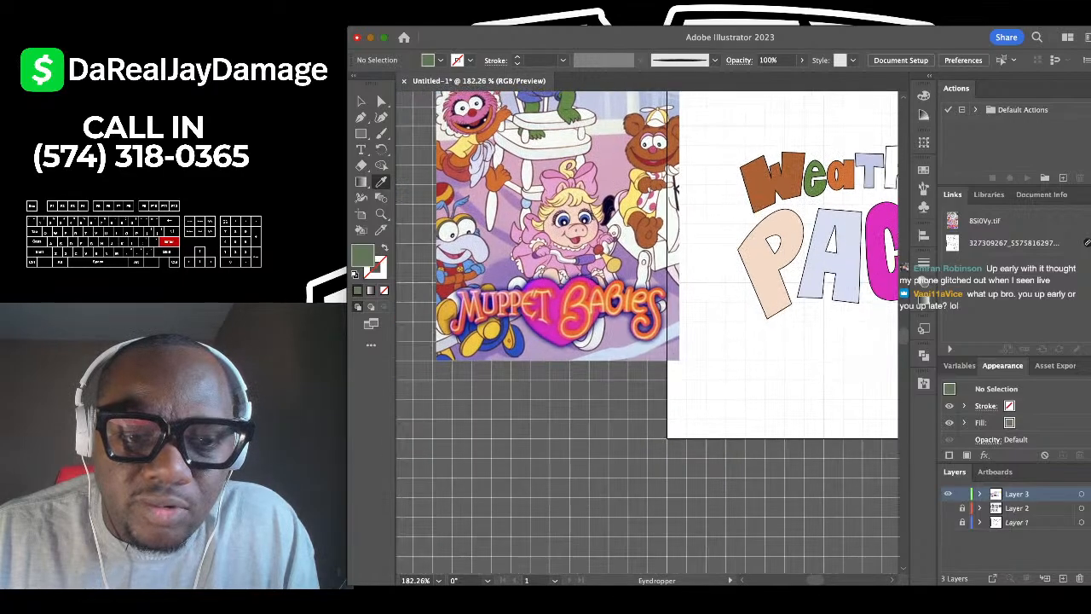
{"action": "scroll", "coordinate": [443, 307], "scroll_direction": "up", "scroll_amount": 6}
{"action": "left_click", "coordinate": [453, 235]}
{"action": "scroll", "coordinate": [648, 333], "scroll_direction": "down", "scroll_amount": 8}
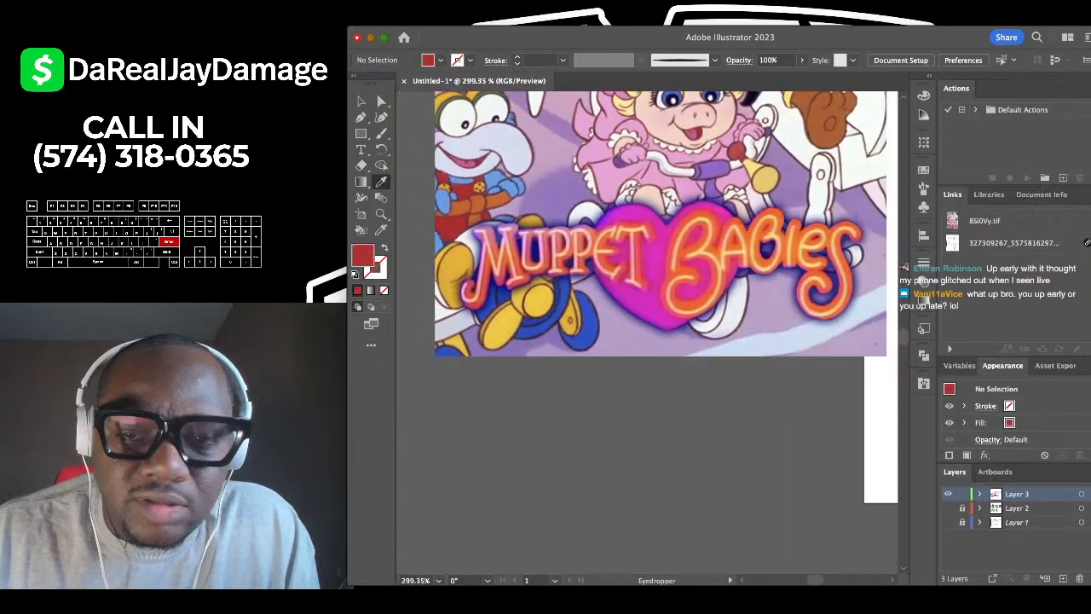
{"action": "key", "text": "k"}
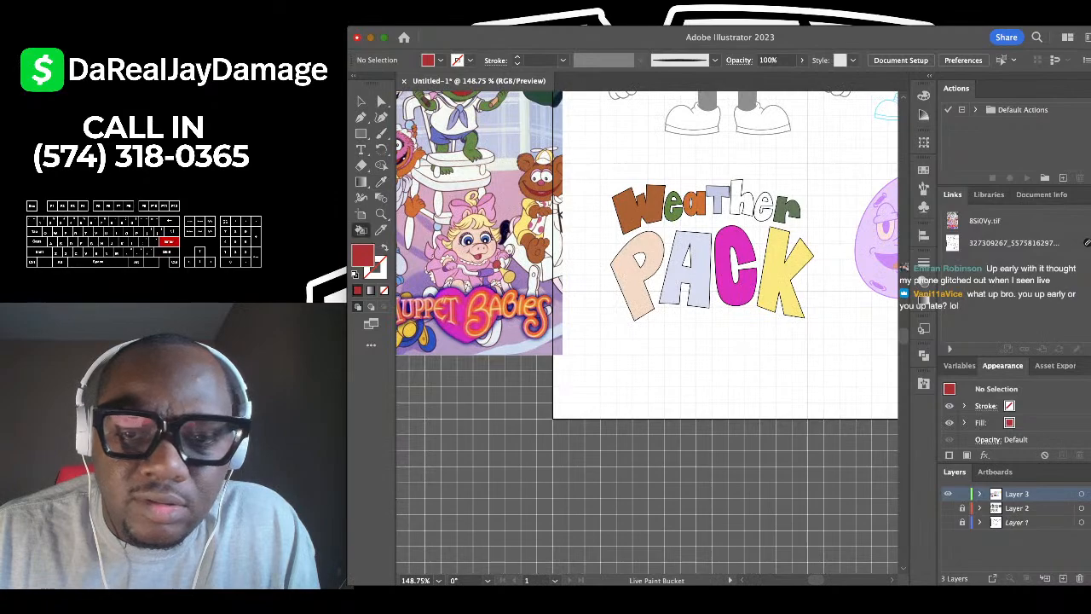
{"action": "left_click", "coordinate": [739, 195]}
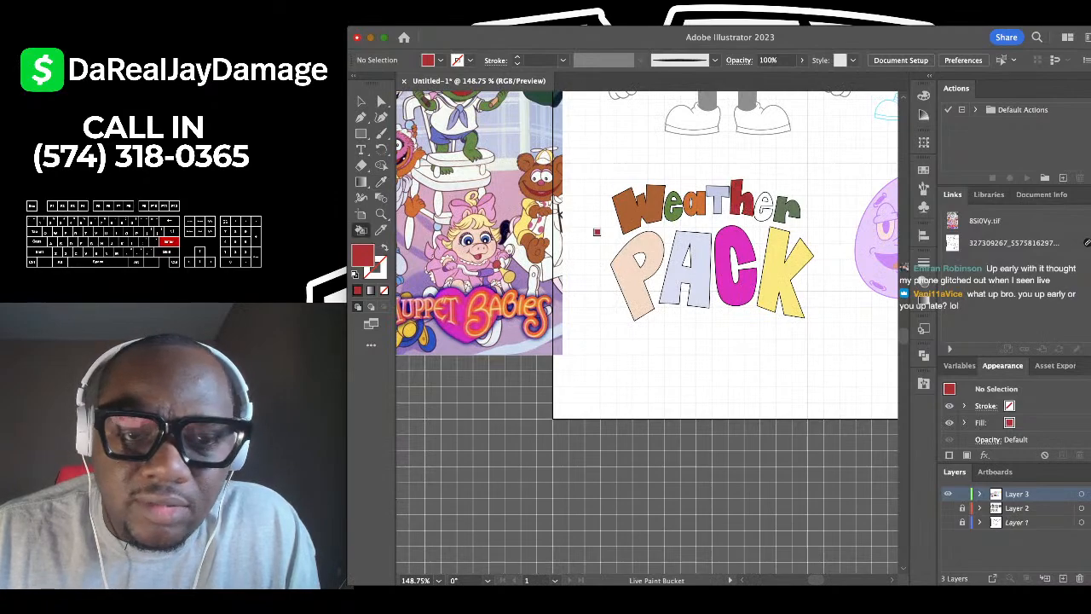
Sample the royal blue of the shape below the Muppet Babies lettering and refill the A of PACK with it.
{"action": "scroll", "coordinate": [648, 333], "scroll_direction": "left", "scroll_amount": 2}
{"action": "scroll", "coordinate": [648, 333], "scroll_direction": "up", "scroll_amount": 1}
{"action": "key", "text": "i"}
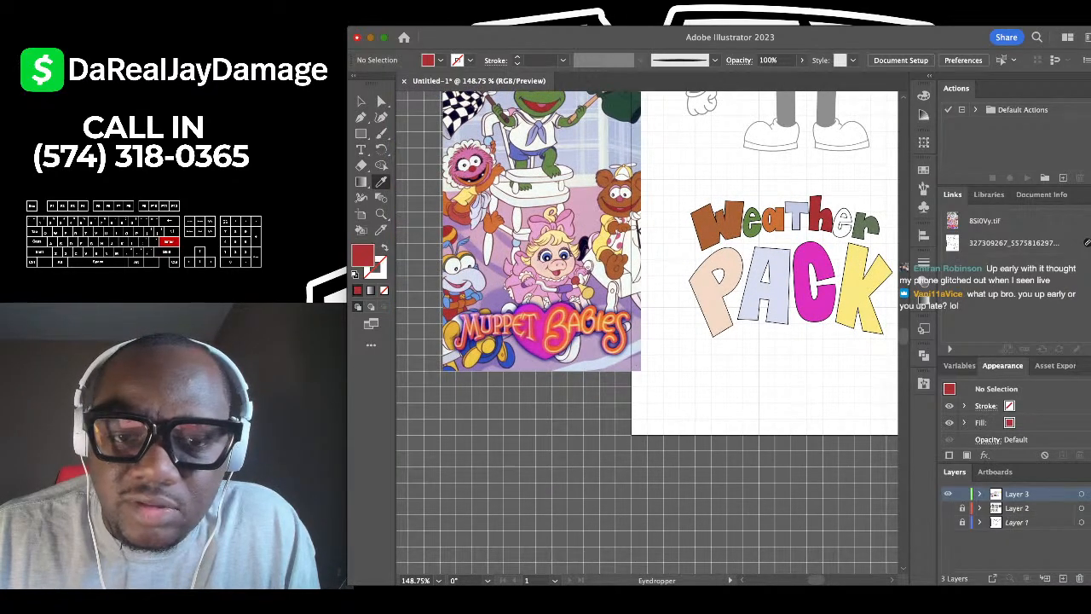
{"action": "scroll", "coordinate": [490, 371], "scroll_direction": "up", "scroll_amount": 5}
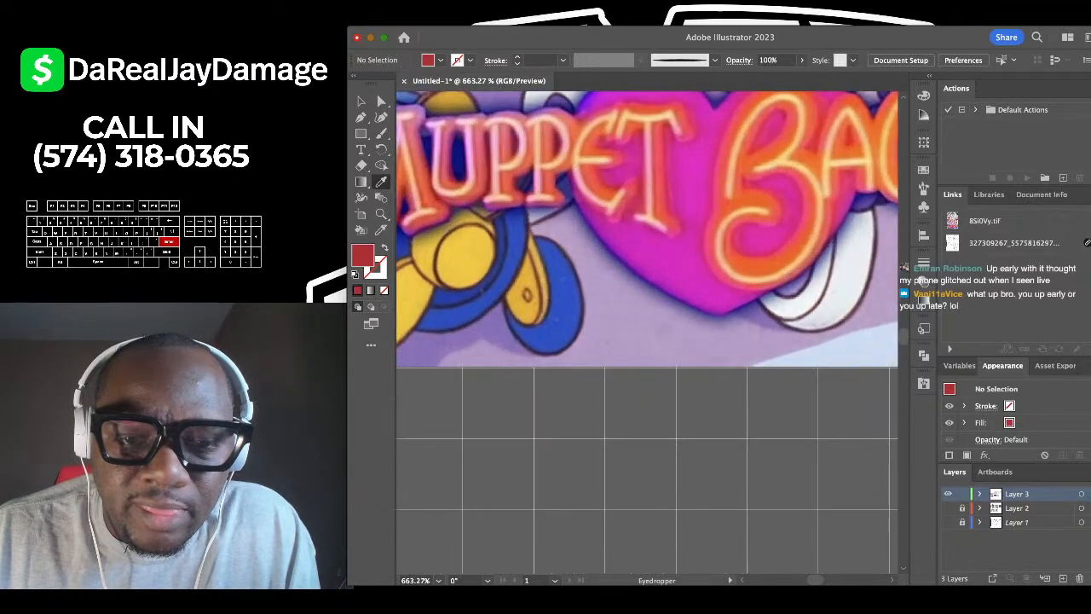
{"action": "left_click", "coordinate": [556, 296]}
{"action": "scroll", "coordinate": [556, 296], "scroll_direction": "down", "scroll_amount": 5}
{"action": "scroll", "coordinate": [556, 297], "scroll_direction": "right", "scroll_amount": 8}
{"action": "scroll", "coordinate": [556, 297], "scroll_direction": "up", "scroll_amount": 2}
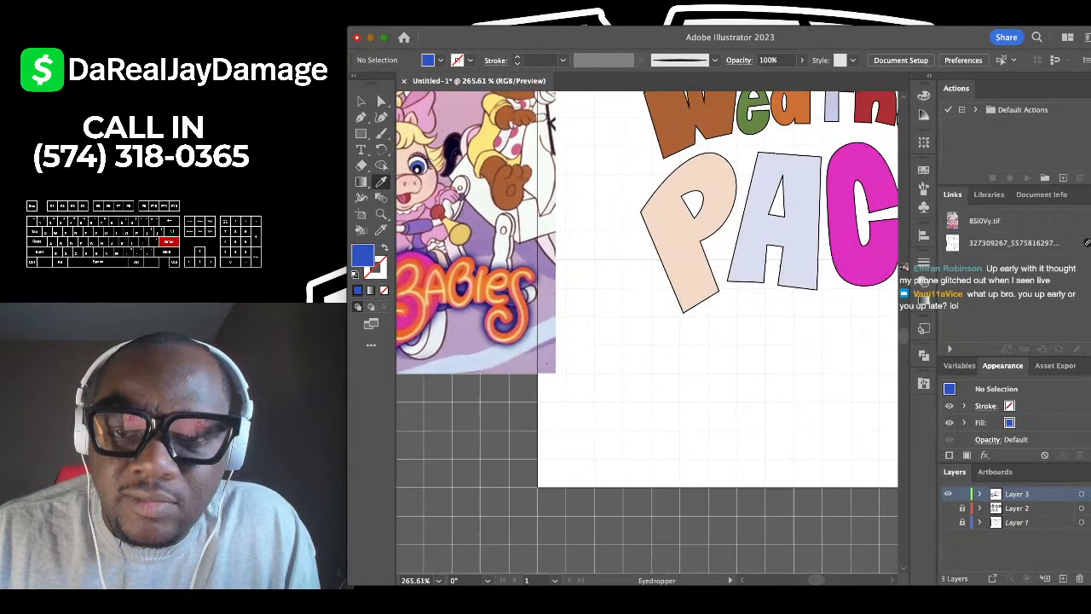
{"action": "key", "text": "k"}
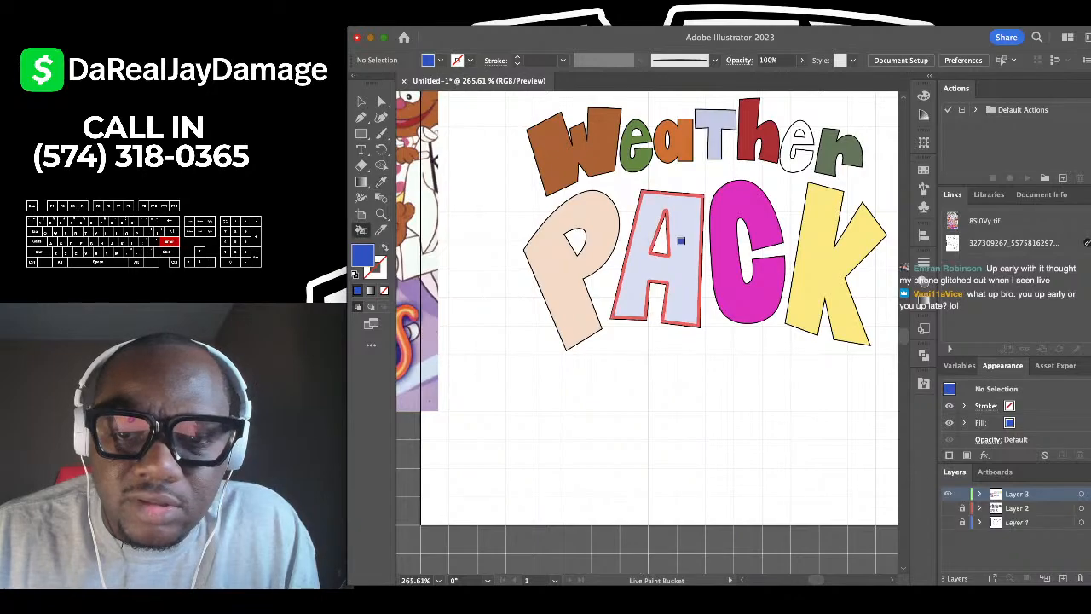
{"action": "left_click", "coordinate": [682, 241]}
Sample the light orange inside the Babies lettering of the poster and fill the second e of Weather with it.
{"action": "scroll", "coordinate": [682, 240], "scroll_direction": "down", "scroll_amount": 2}
{"action": "scroll", "coordinate": [568, 286], "scroll_direction": "left", "scroll_amount": 3}
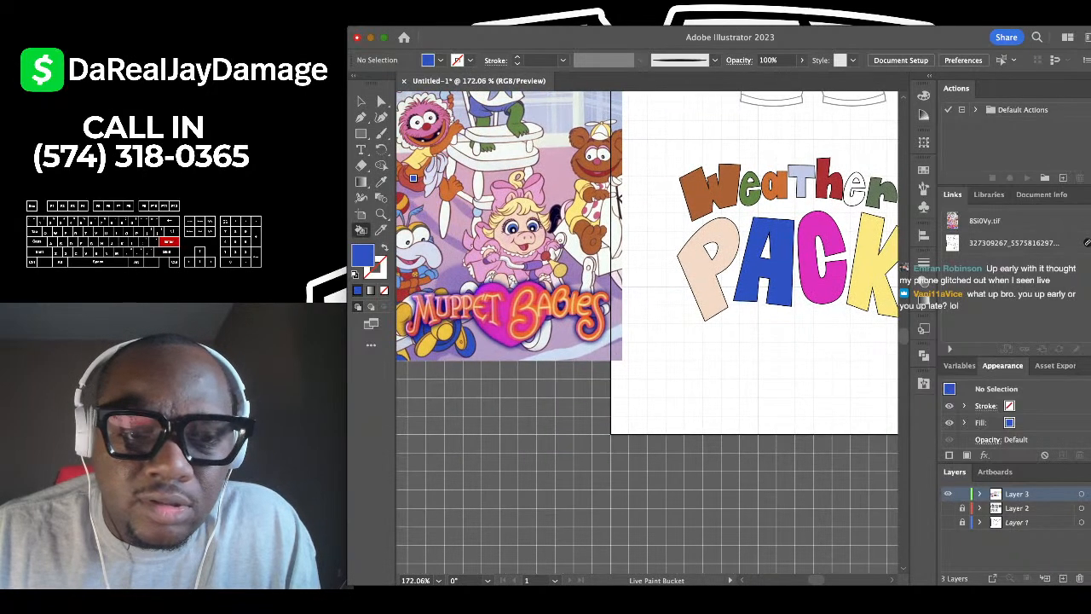
{"action": "key", "text": "i"}
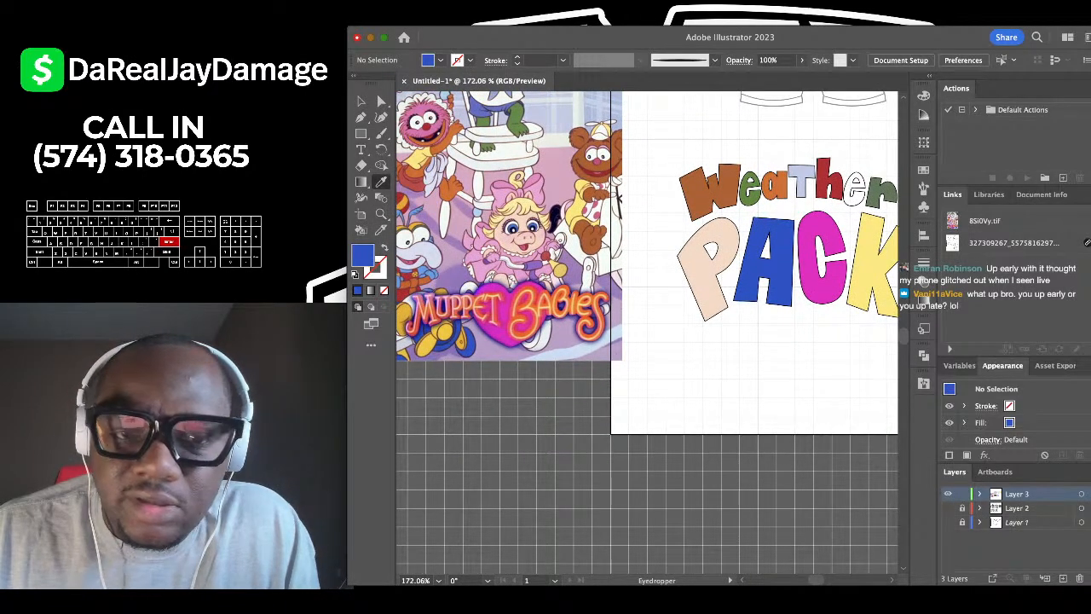
{"action": "scroll", "coordinate": [648, 332], "scroll_direction": "down", "scroll_amount": 2}
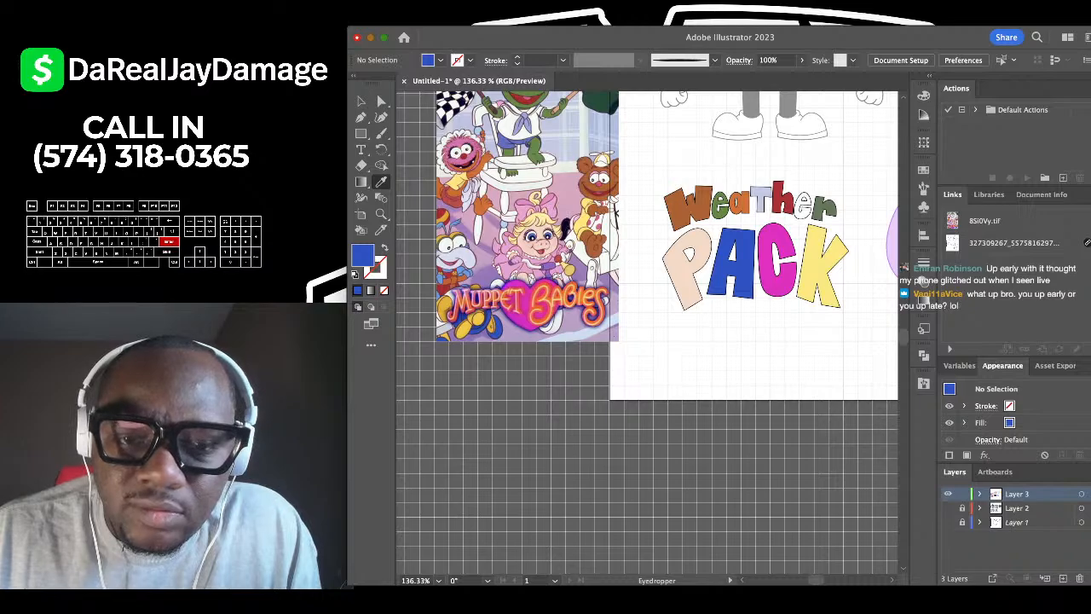
{"action": "scroll", "coordinate": [569, 309], "scroll_direction": "up", "scroll_amount": 10}
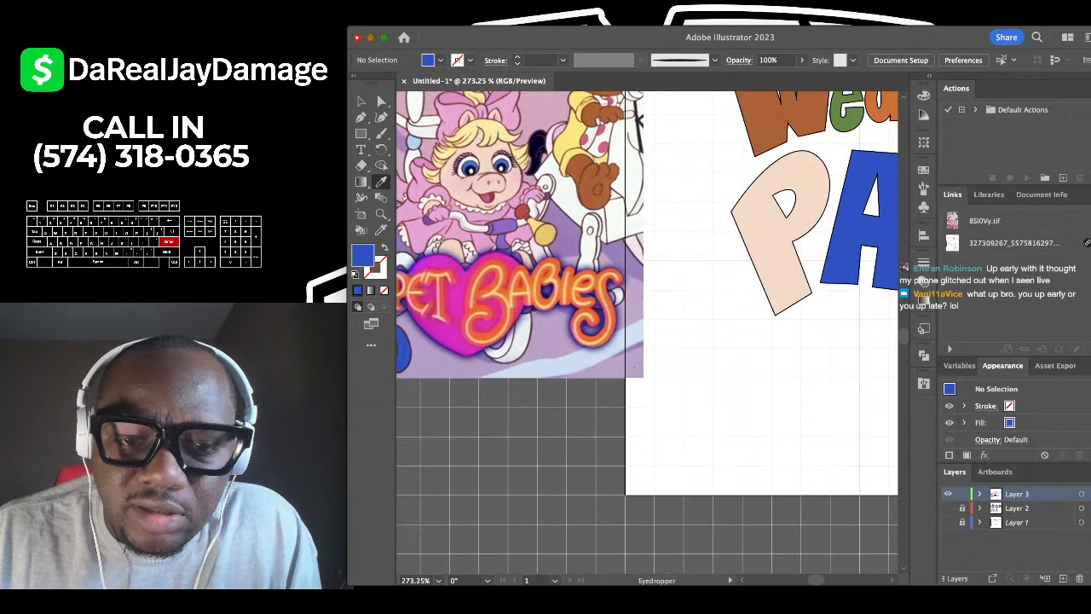
{"action": "scroll", "coordinate": [571, 158], "scroll_direction": "up", "scroll_amount": 4}
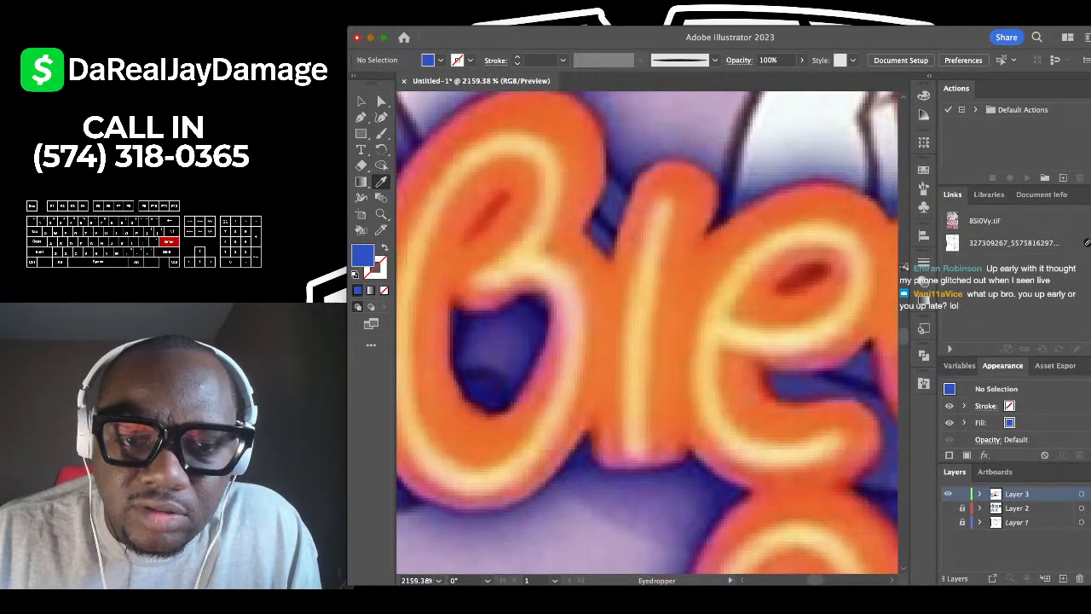
{"action": "left_click", "coordinate": [573, 348]}
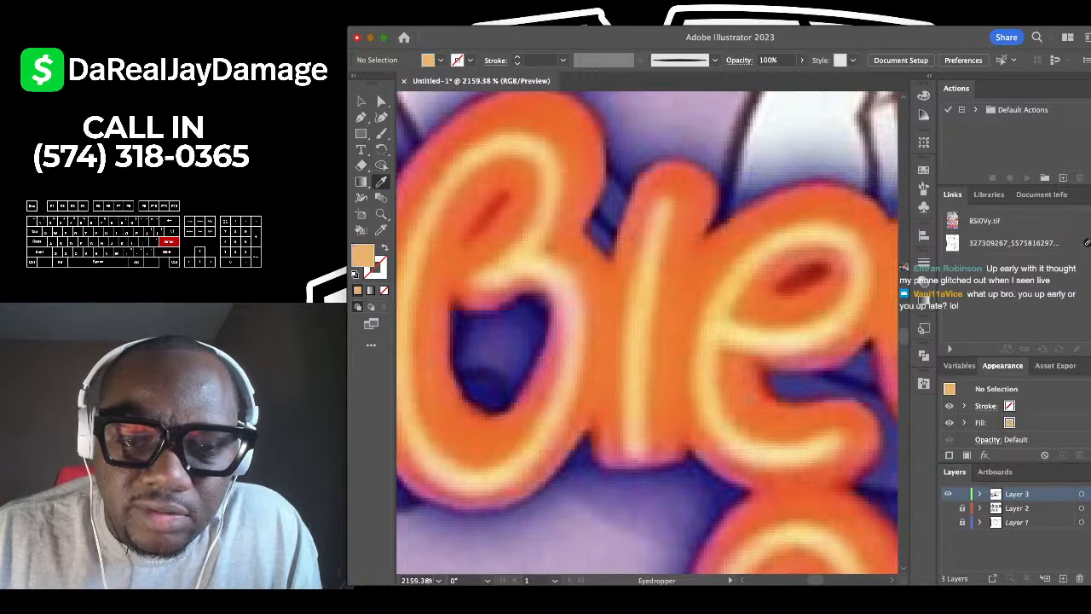
{"action": "scroll", "coordinate": [573, 348], "scroll_direction": "down", "scroll_amount": 10}
{"action": "scroll", "coordinate": [539, 205], "scroll_direction": "right", "scroll_amount": 5}
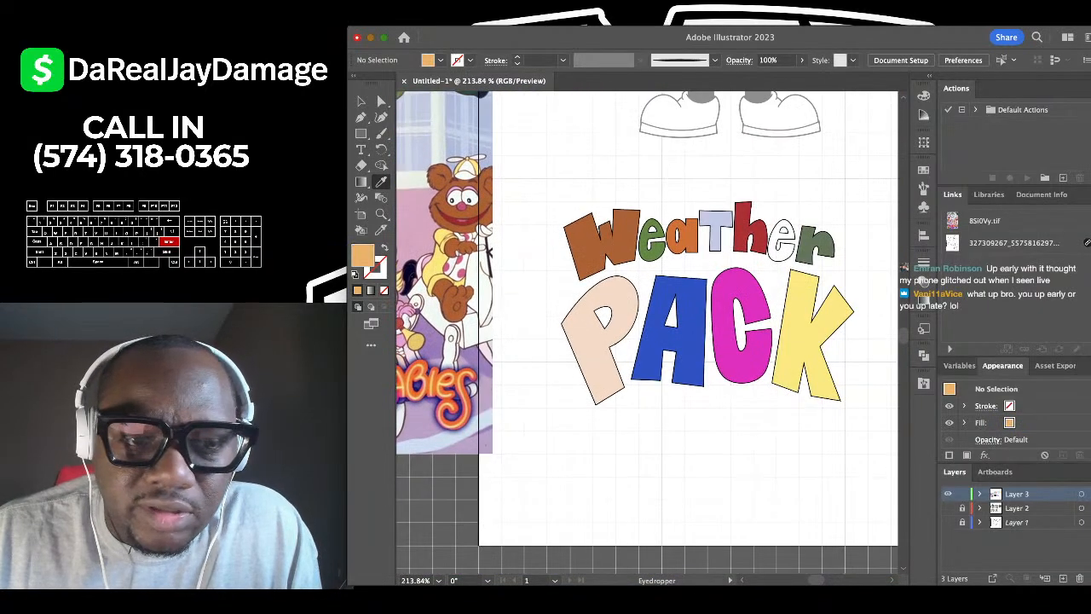
{"action": "key", "text": "k"}
{"action": "left_click", "coordinate": [782, 242]}
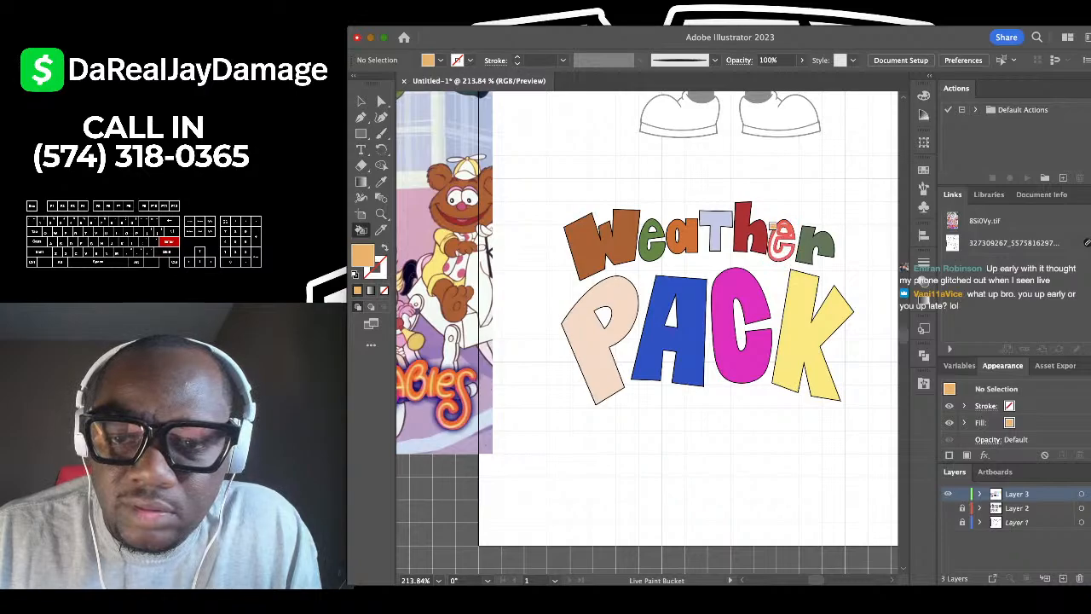
Delete the Muppet Babies reference poster beside the artboard.
{"action": "scroll", "coordinate": [648, 345], "scroll_direction": "down", "scroll_amount": 5}
{"action": "scroll", "coordinate": [648, 348], "scroll_direction": "up", "scroll_amount": 3}
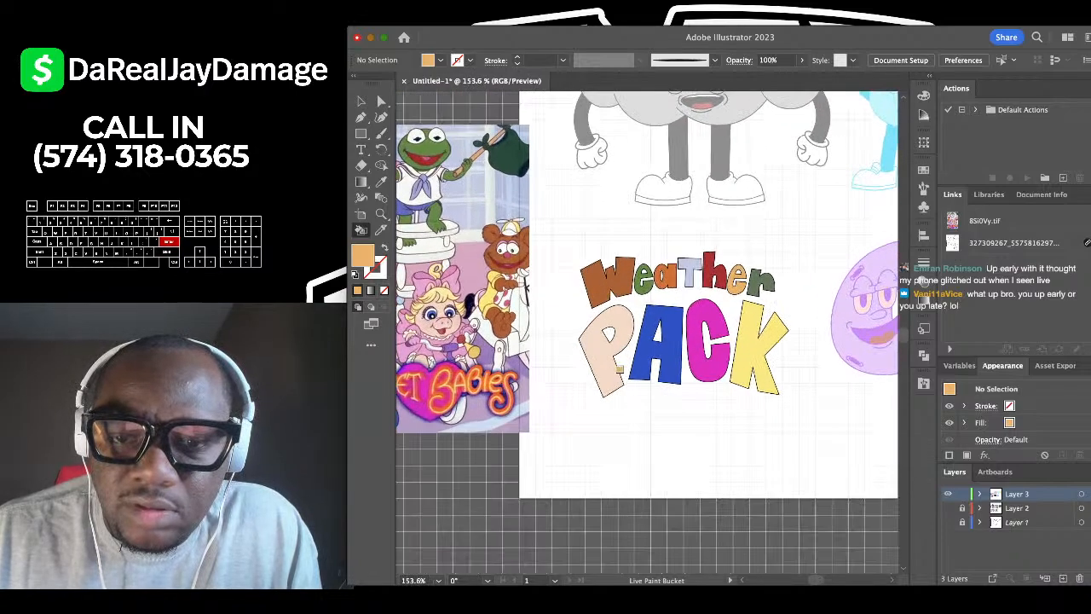
{"action": "scroll", "coordinate": [648, 351], "scroll_direction": "down", "scroll_amount": 3}
{"action": "scroll", "coordinate": [669, 361], "scroll_direction": "left", "scroll_amount": 2}
{"action": "key", "text": "v"}
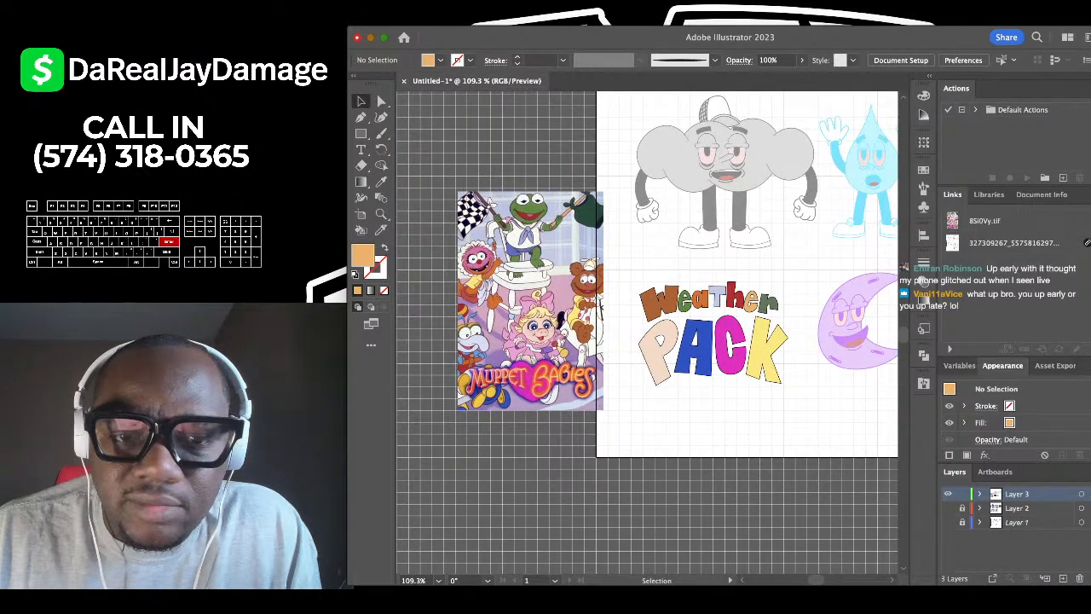
{"action": "left_click", "coordinate": [558, 314]}
{"action": "key", "text": "Delete"}
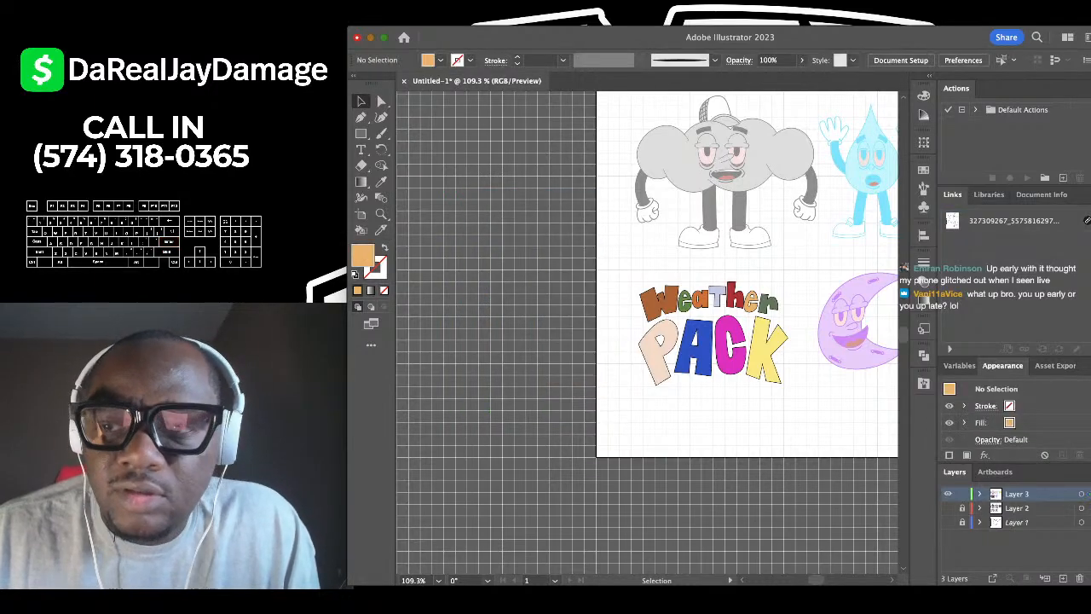
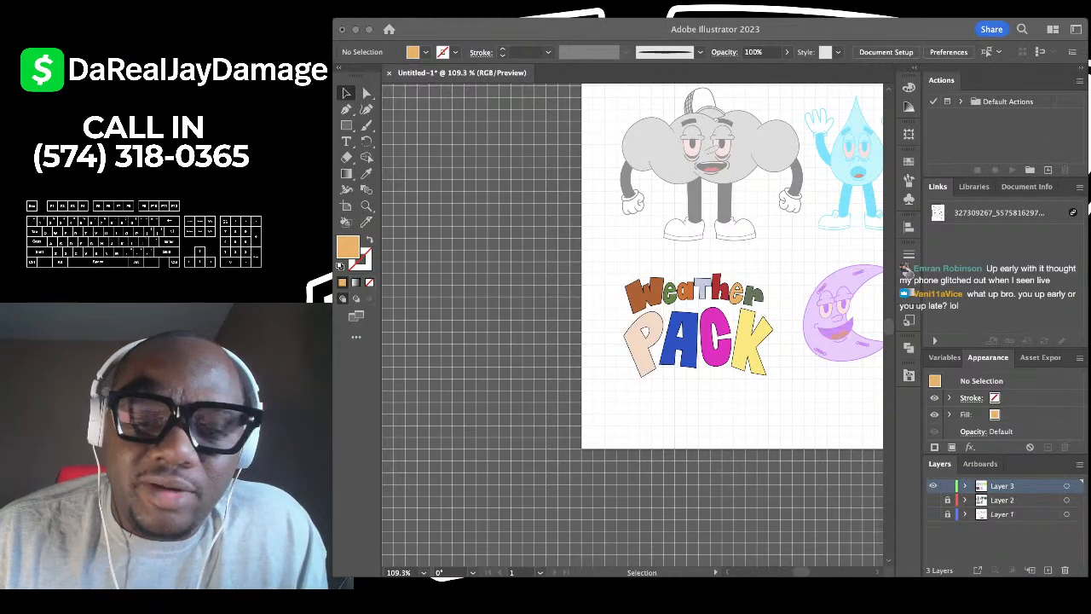
Examine the colouring of the weather characters and the Weather Pack lettering, with a closer look at the cloud character.
{"action": "left_click_drag", "start_coordinate": [546, 29], "coordinate": [560, 37]}
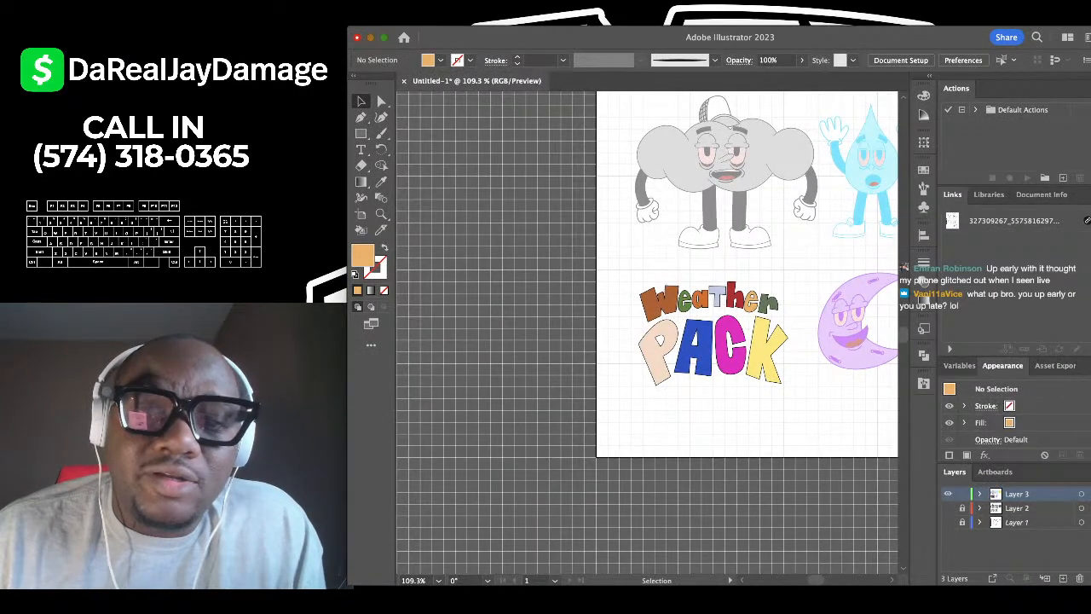
{"action": "scroll", "coordinate": [648, 324], "scroll_direction": "up", "scroll_amount": 3}
{"action": "scroll", "coordinate": [647, 324], "scroll_direction": "down", "scroll_amount": 2}
{"action": "scroll", "coordinate": [647, 324], "scroll_direction": "right", "scroll_amount": 3}
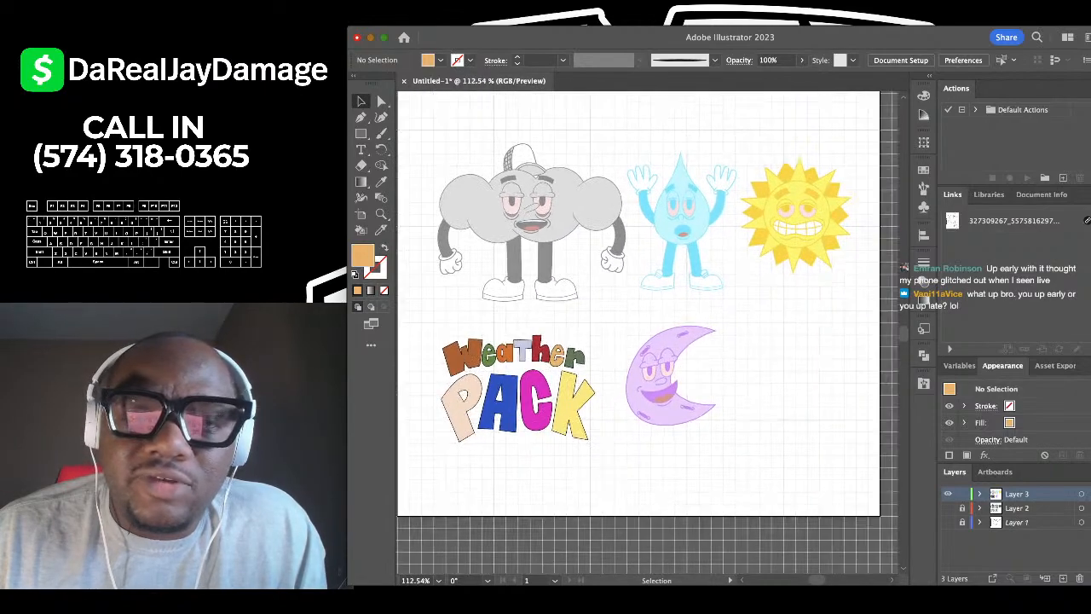
{"action": "scroll", "coordinate": [647, 324], "scroll_direction": "up", "scroll_amount": 2}
{"action": "scroll", "coordinate": [647, 324], "scroll_direction": "down", "scroll_amount": 1}
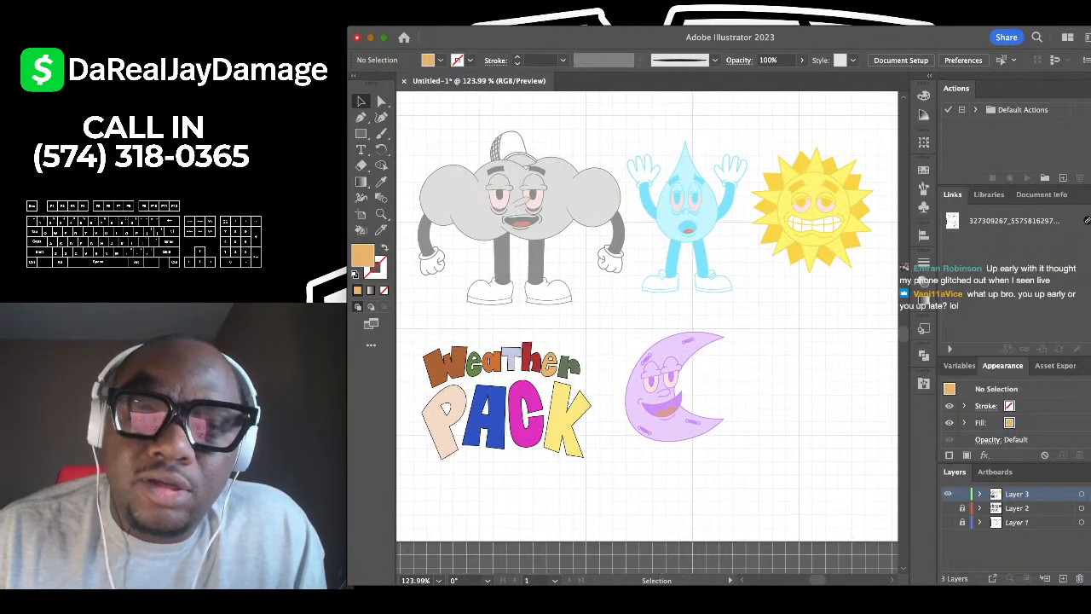
{"action": "scroll", "coordinate": [647, 324], "scroll_direction": "left", "scroll_amount": 1}
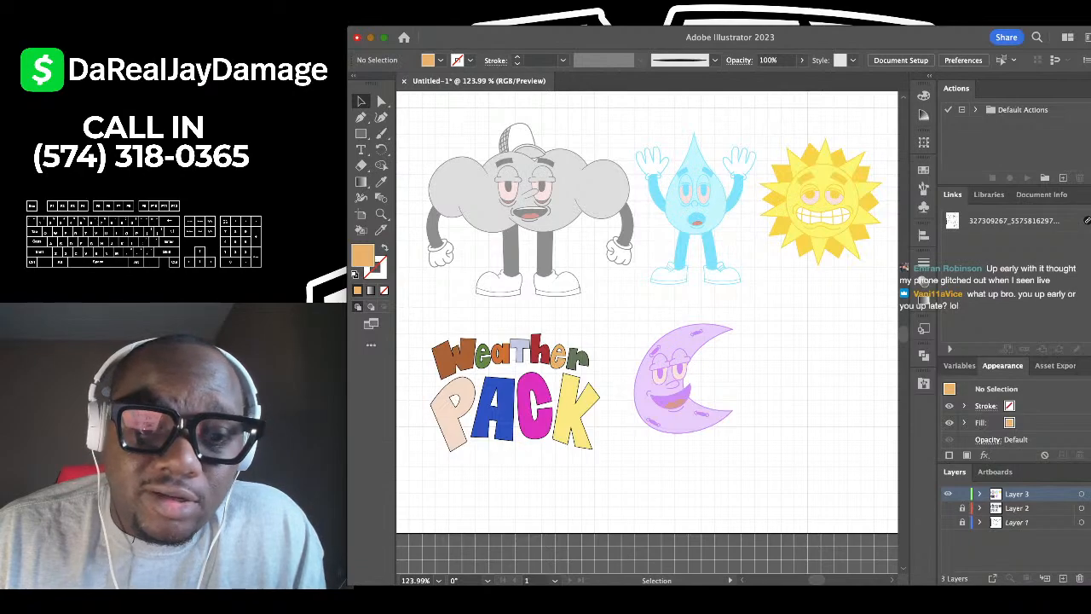
{"action": "scroll", "coordinate": [650, 325], "scroll_direction": "up", "scroll_amount": 5}
{"action": "scroll", "coordinate": [650, 325], "scroll_direction": "down", "scroll_amount": 4}
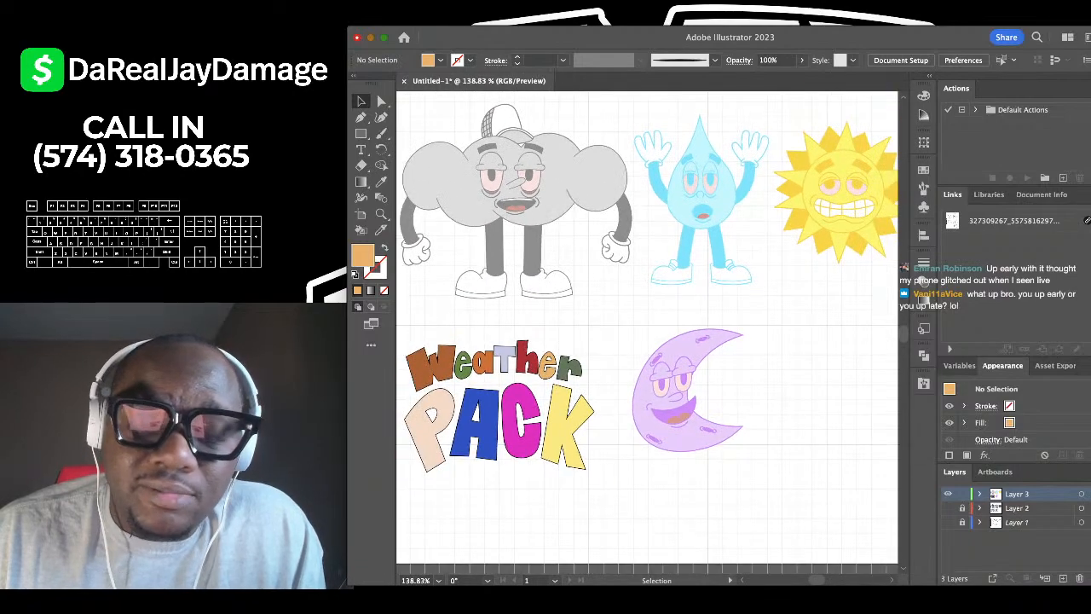
{"action": "scroll", "coordinate": [650, 325], "scroll_direction": "left", "scroll_amount": 2}
{"action": "scroll", "coordinate": [650, 325], "scroll_direction": "down", "scroll_amount": 1}
{"action": "scroll", "coordinate": [550, 170], "scroll_direction": "up", "scroll_amount": 2}
{"action": "scroll", "coordinate": [550, 171], "scroll_direction": "left", "scroll_amount": 1}
{"action": "scroll", "coordinate": [550, 170], "scroll_direction": "up", "scroll_amount": 5}
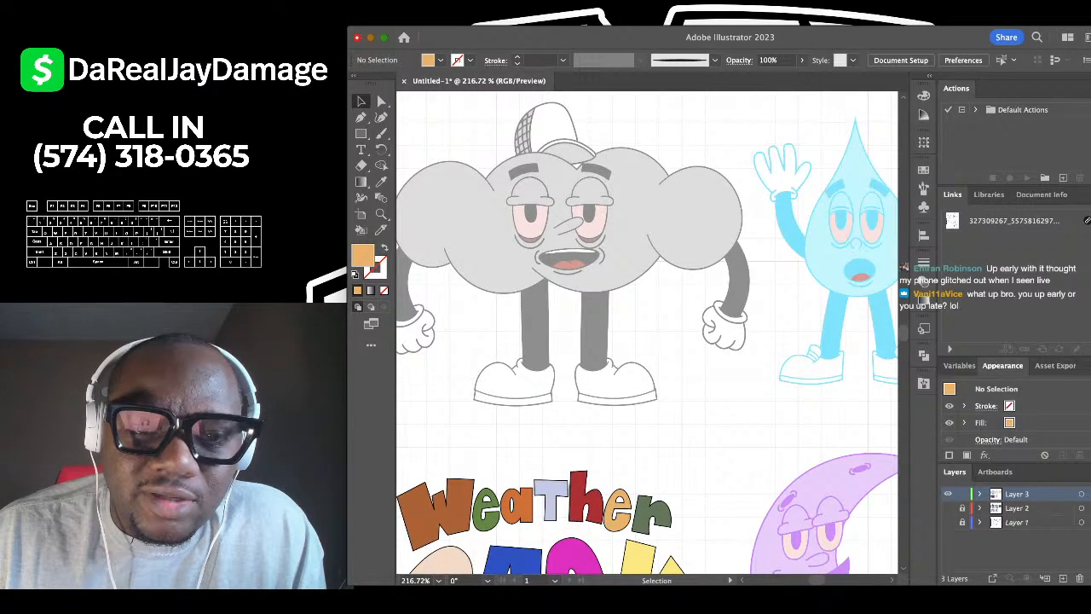
{"action": "scroll", "coordinate": [584, 140], "scroll_direction": "up", "scroll_amount": 3}
{"action": "scroll", "coordinate": [584, 141], "scroll_direction": "down", "scroll_amount": 6}
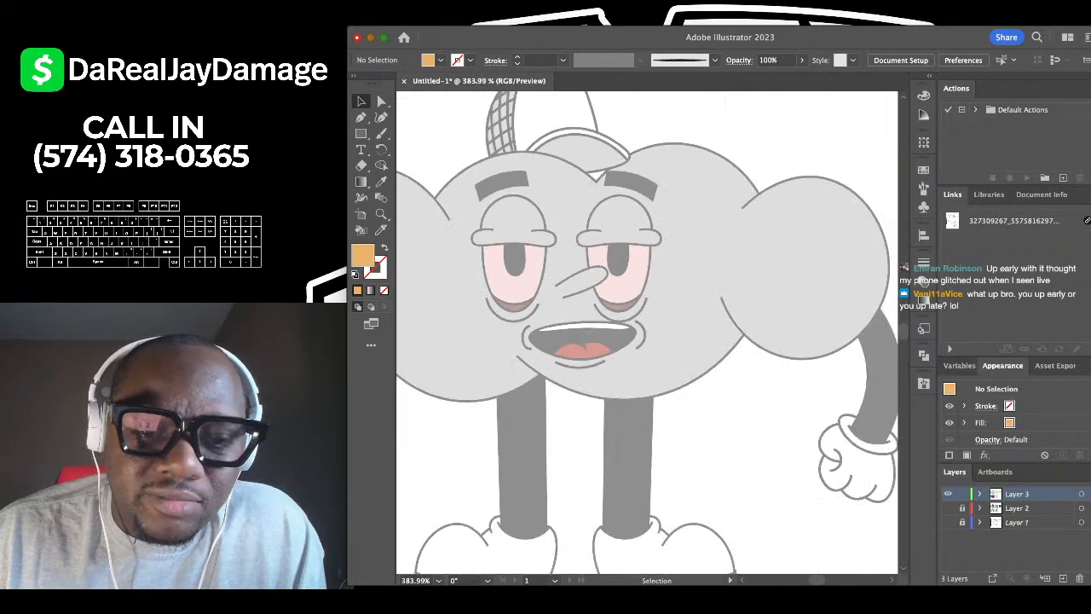
{"action": "scroll", "coordinate": [584, 141], "scroll_direction": "down", "scroll_amount": 2}
{"action": "scroll", "coordinate": [588, 328], "scroll_direction": "down", "scroll_amount": 3}
{"action": "scroll", "coordinate": [550, 162], "scroll_direction": "up", "scroll_amount": 4}
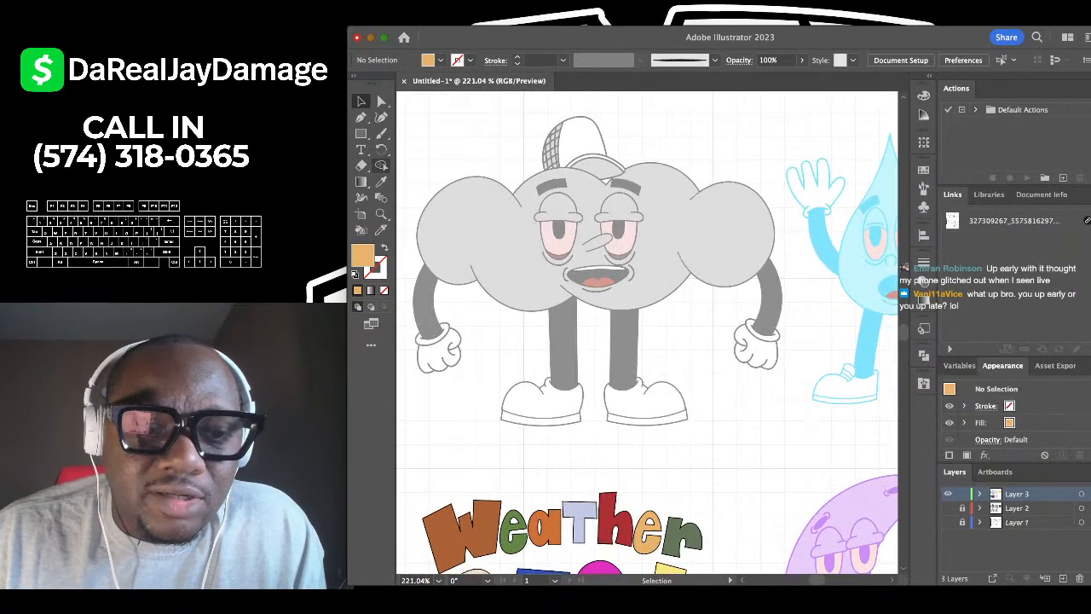
Sample the dark grey of the cloud character's leg and fill the underside of its cap brim with it.
{"action": "left_click", "coordinate": [381, 182]}
{"action": "scroll", "coordinate": [653, 361], "scroll_direction": "up", "scroll_amount": 3}
{"action": "left_click", "coordinate": [615, 345]}
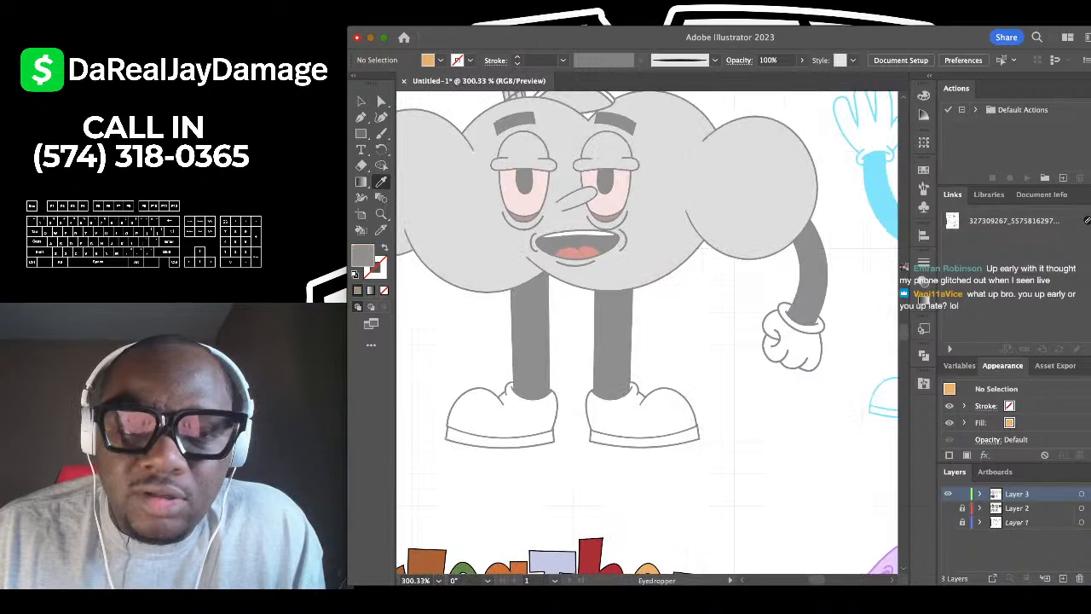
{"action": "left_click", "coordinate": [362, 230]}
{"action": "scroll", "coordinate": [483, 209], "scroll_direction": "up", "scroll_amount": 6}
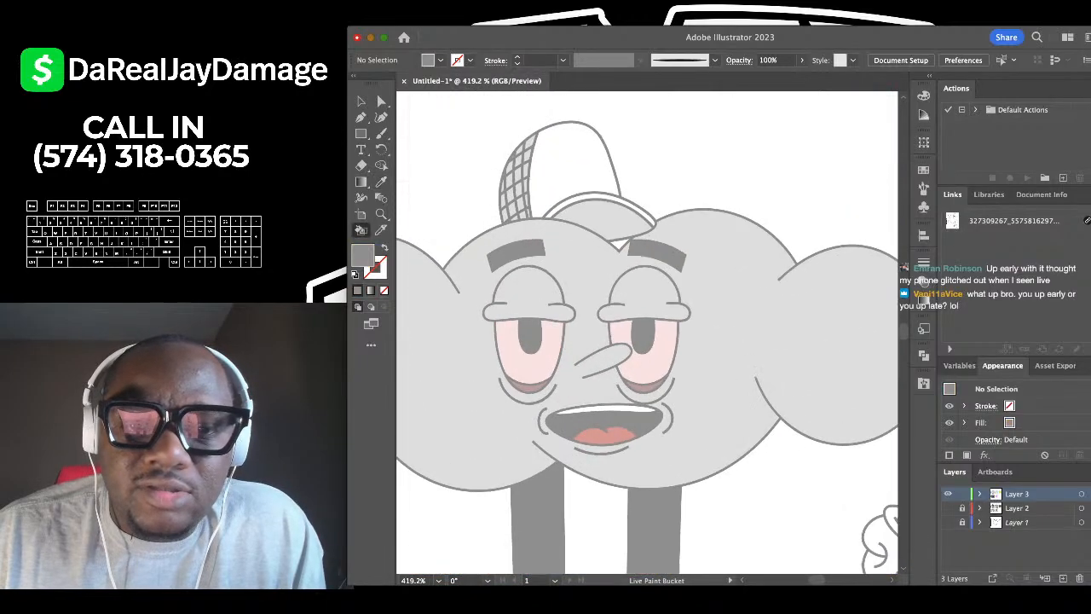
{"action": "left_click", "coordinate": [602, 209]}
{"action": "scroll", "coordinate": [602, 202], "scroll_direction": "down", "scroll_amount": 6}
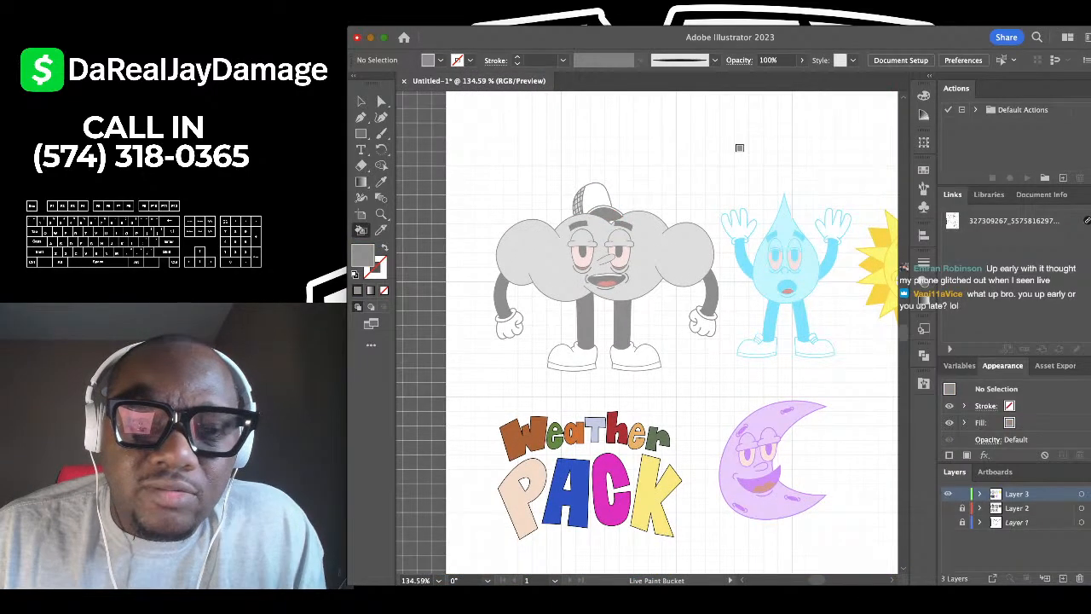
Examine the coloured weather characters across the artboard and the Weather PACK lettering up close.
{"action": "scroll", "coordinate": [746, 153], "scroll_direction": "down", "scroll_amount": 1}
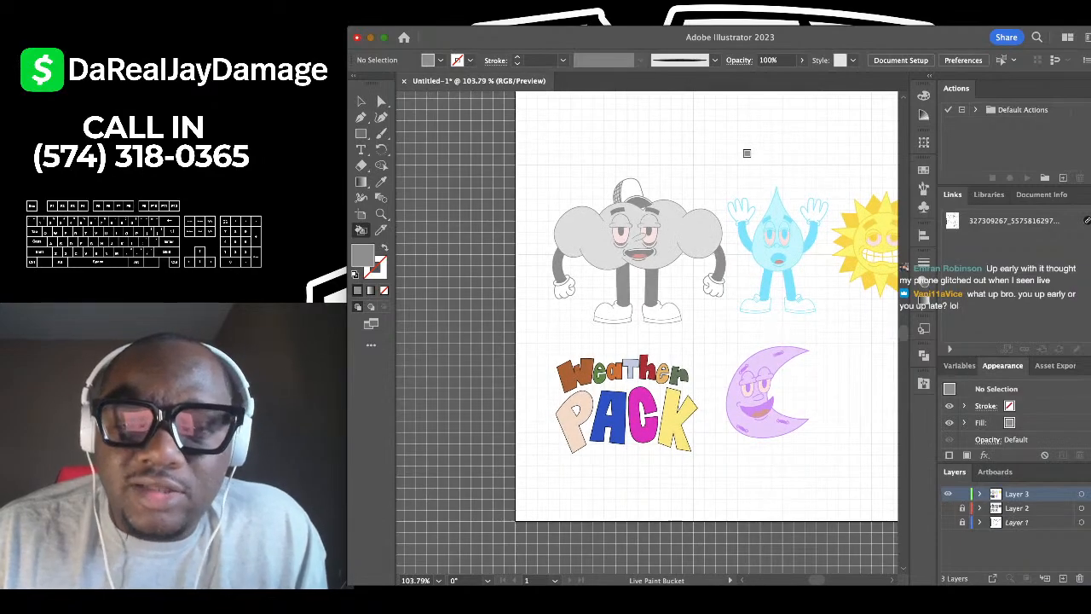
{"action": "scroll", "coordinate": [697, 156], "scroll_direction": "down", "scroll_amount": 2}
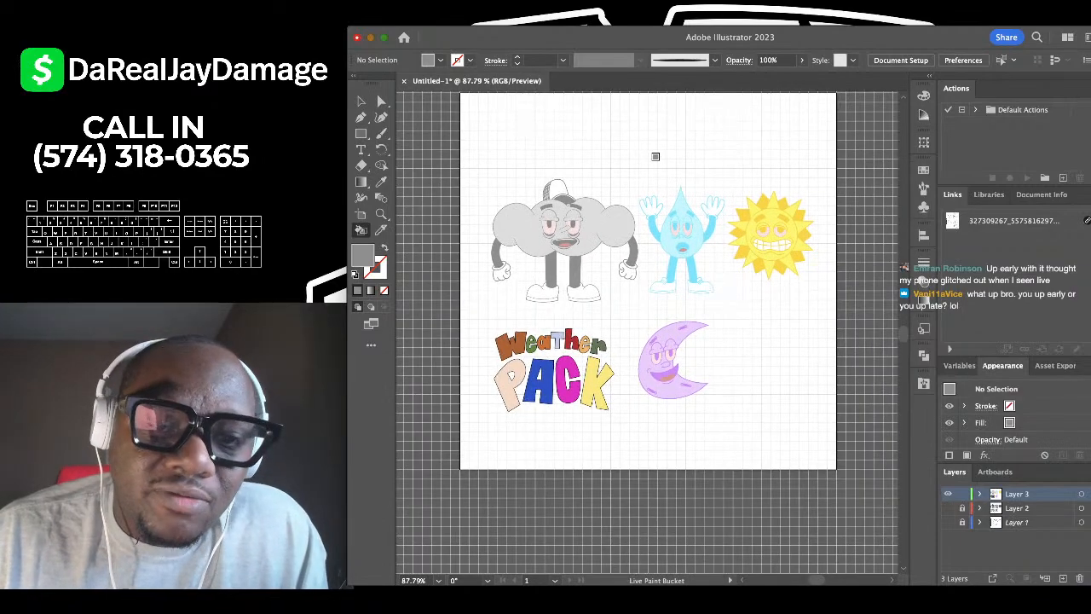
{"action": "left_click", "coordinate": [711, 205]}
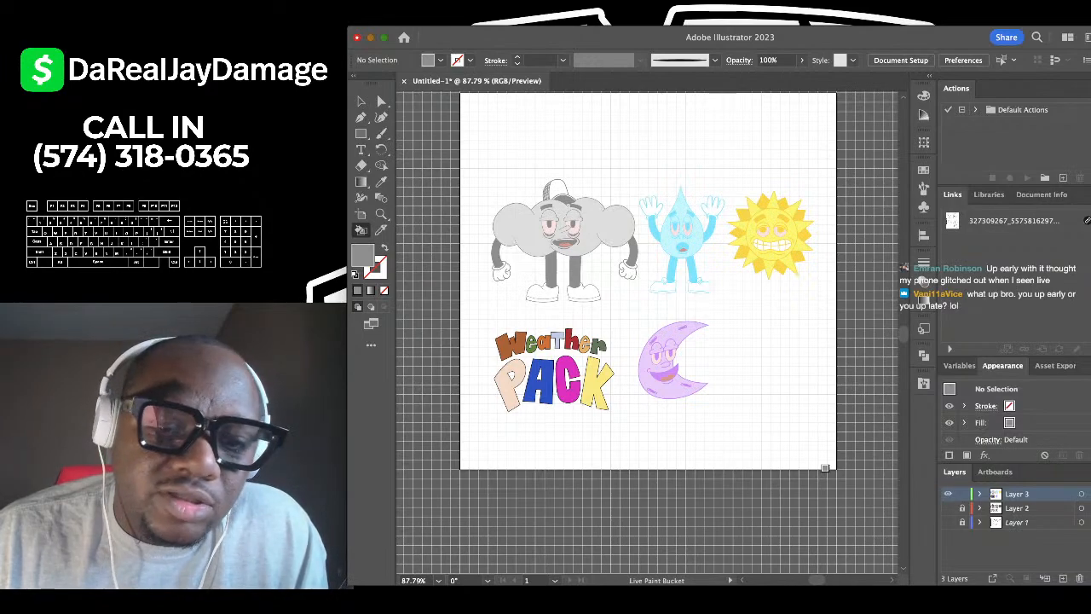
{"action": "scroll", "coordinate": [794, 424], "scroll_direction": "up", "scroll_amount": 3}
{"action": "scroll", "coordinate": [833, 424], "scroll_direction": "left", "scroll_amount": 2}
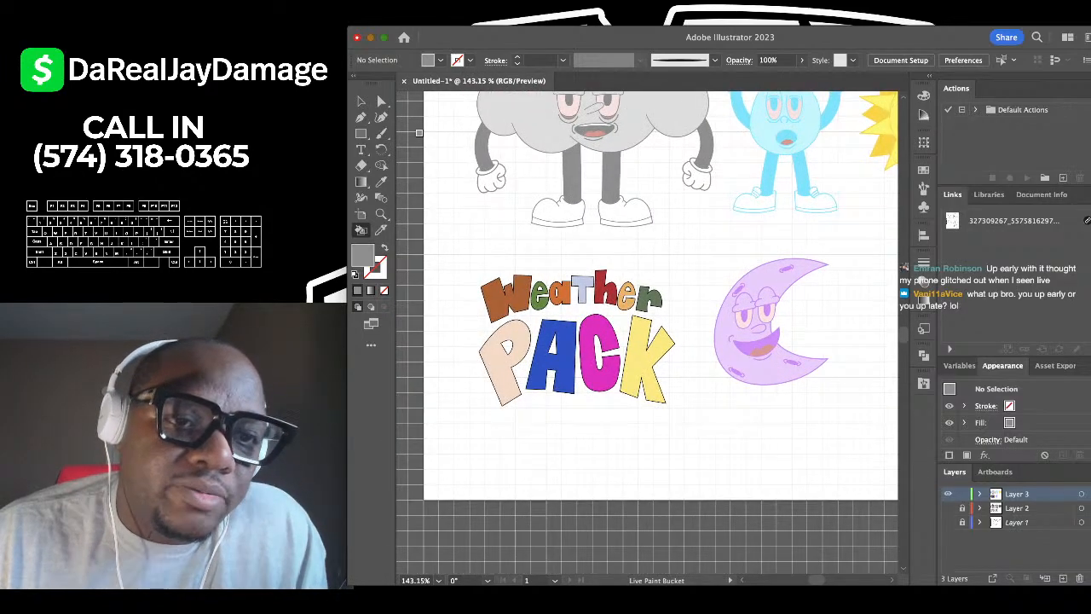
{"action": "key", "text": "v"}
{"action": "scroll", "coordinate": [648, 332], "scroll_direction": "down", "scroll_amount": 2}
{"action": "scroll", "coordinate": [520, 230], "scroll_direction": "down", "scroll_amount": 1}
{"action": "scroll", "coordinate": [520, 230], "scroll_direction": "up", "scroll_amount": 2}
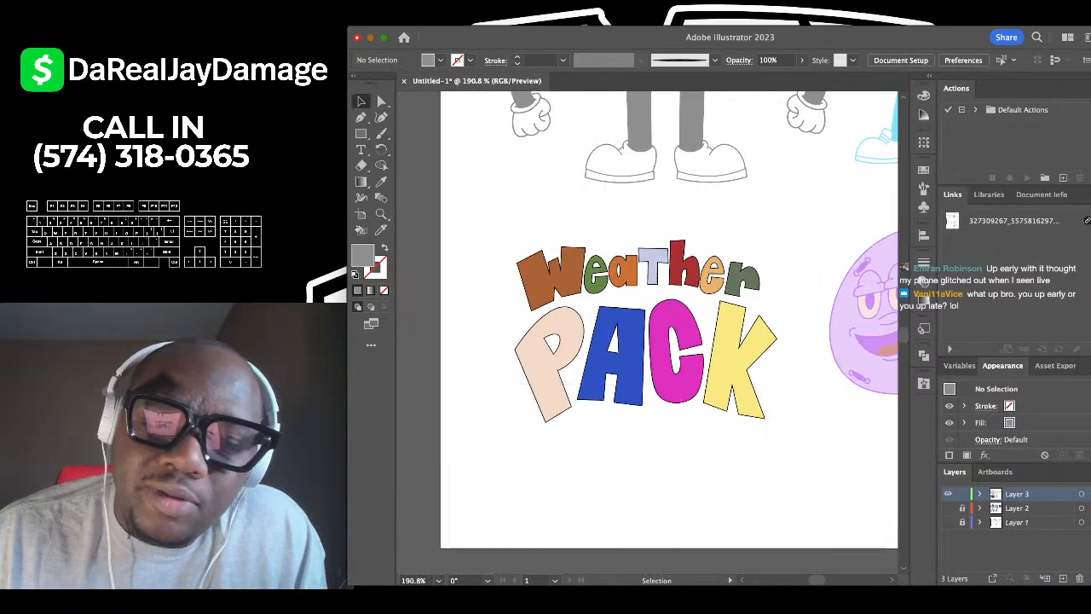
{"action": "mouse_move", "coordinate": [484, 230]}
{"action": "left_mouse_down"}
{"action": "mouse_move", "coordinate": [631, 455]}
{"action": "mouse_move", "coordinate": [774, 454]}
{"action": "left_mouse_up"}
{"action": "left_click", "coordinate": [774, 454]}
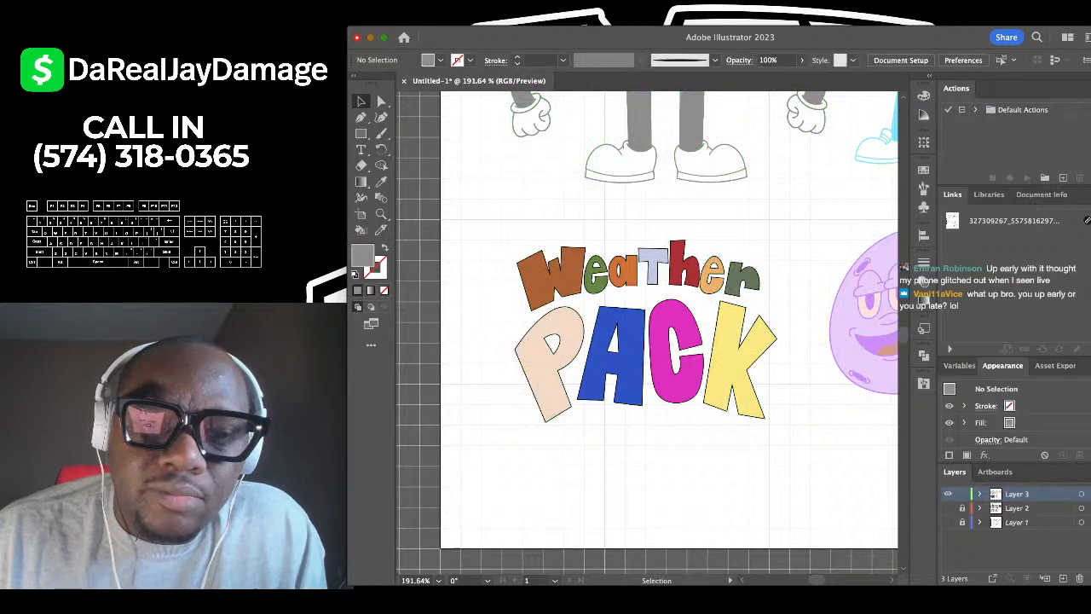
{"action": "scroll", "coordinate": [504, 252], "scroll_direction": "down", "scroll_amount": 5}
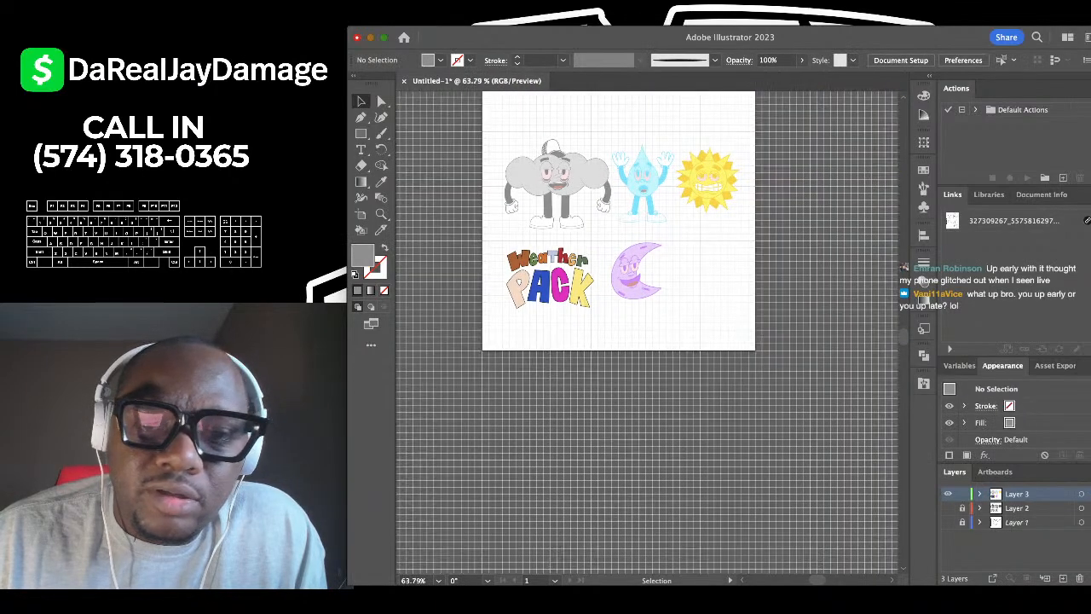
{"action": "left_click", "coordinate": [510, 181]}
{"action": "scroll", "coordinate": [506, 180], "scroll_direction": "up", "scroll_amount": 4}
{"action": "scroll", "coordinate": [505, 181], "scroll_direction": "down", "scroll_amount": 3}
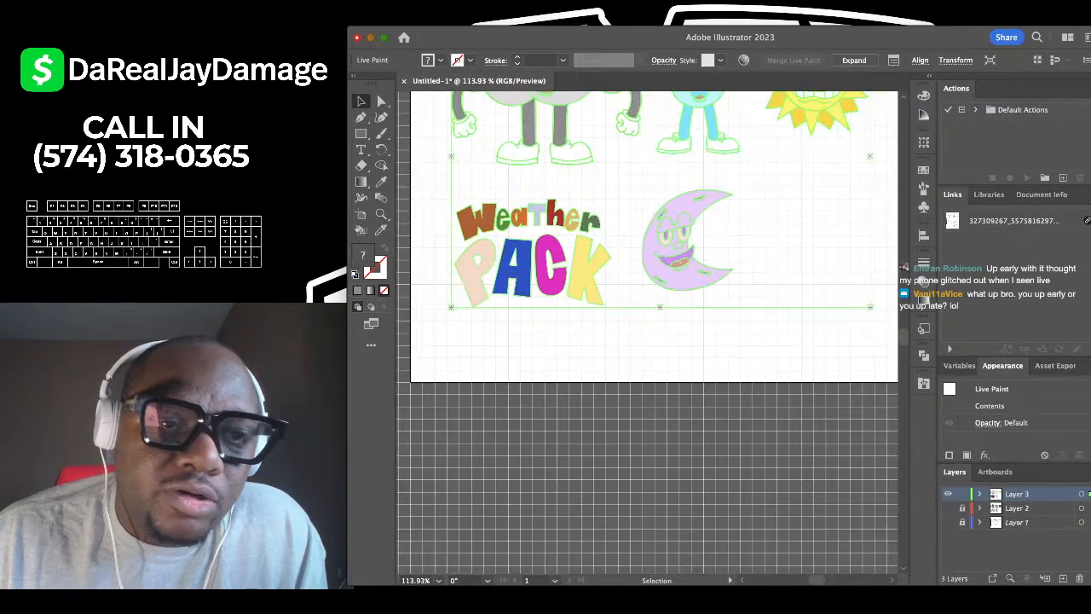
{"action": "scroll", "coordinate": [503, 181], "scroll_direction": "up", "scroll_amount": 2}
{"action": "scroll", "coordinate": [647, 333], "scroll_direction": "left", "scroll_amount": 2}
{"action": "scroll", "coordinate": [647, 333], "scroll_direction": "up", "scroll_amount": 1}
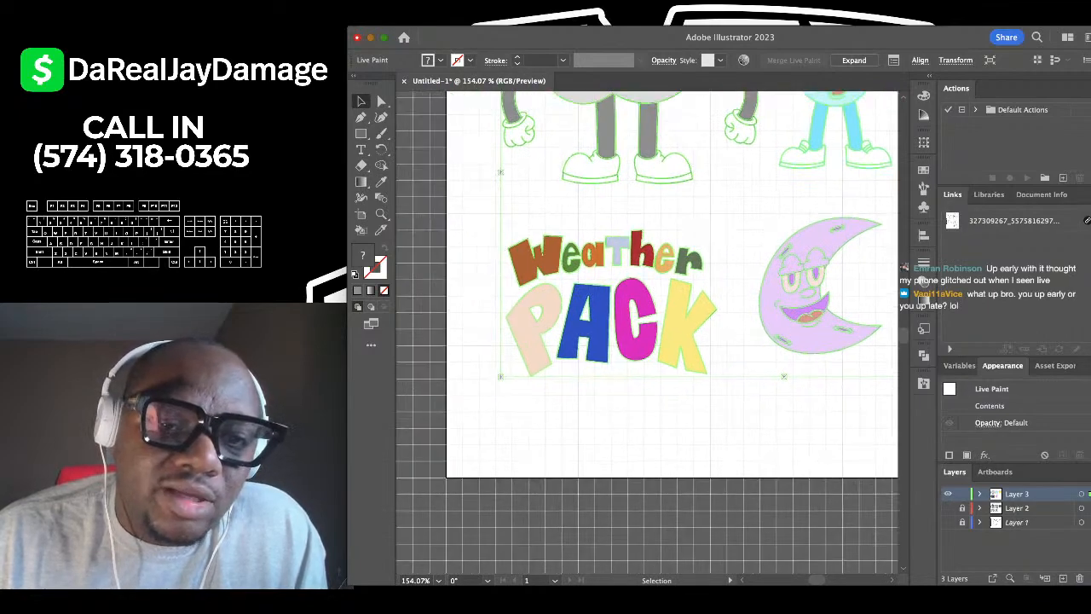
{"action": "key", "text": "shift+super+a"}
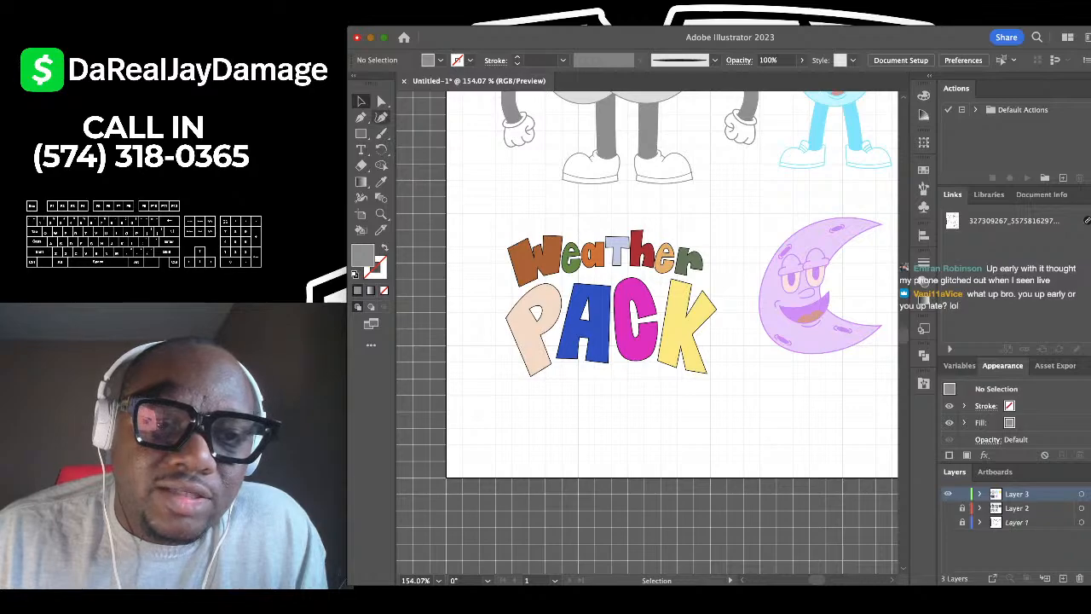
Select only the Weather PACK letters within the Live Paint artwork and copy them.
{"action": "key", "text": "a"}
{"action": "mouse_move", "coordinate": [470, 198]}
{"action": "left_mouse_down"}
{"action": "mouse_move", "coordinate": [743, 389]}
{"action": "mouse_move", "coordinate": [745, 432]}
{"action": "left_mouse_up"}
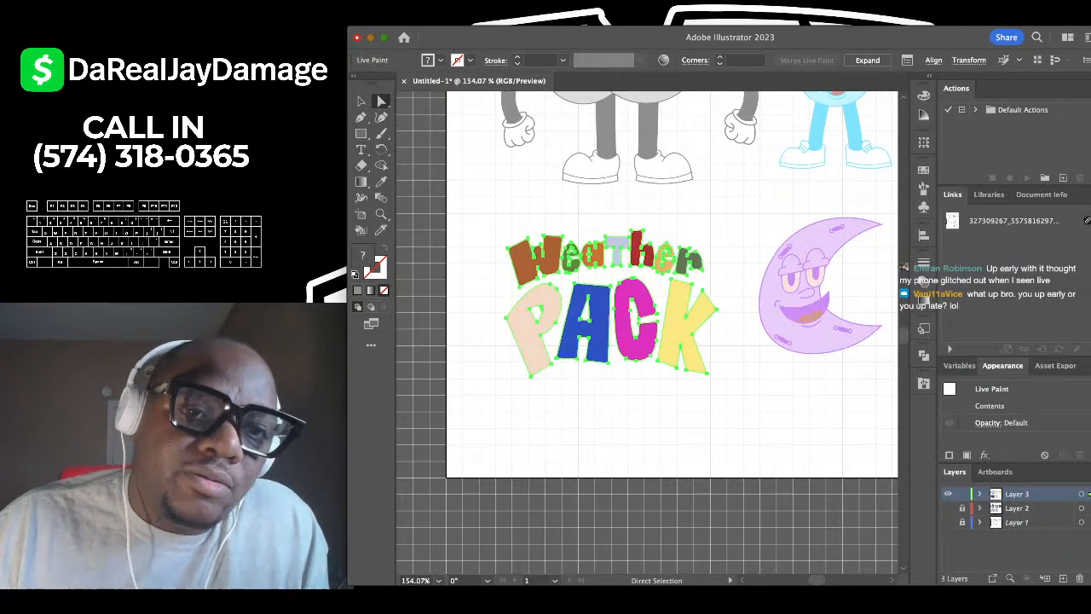
{"action": "key", "text": "v"}
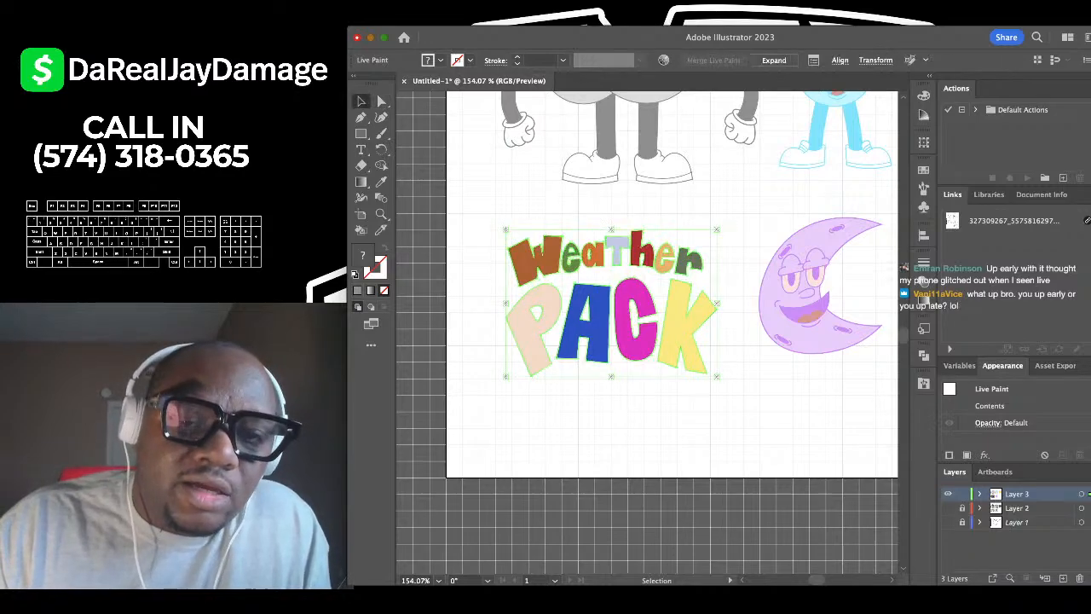
Add a new layer directly beneath Layer 3, lock Layer 3, and paste the copied lettering in place on the new layer.
{"action": "left_click", "coordinate": [1018, 508]}
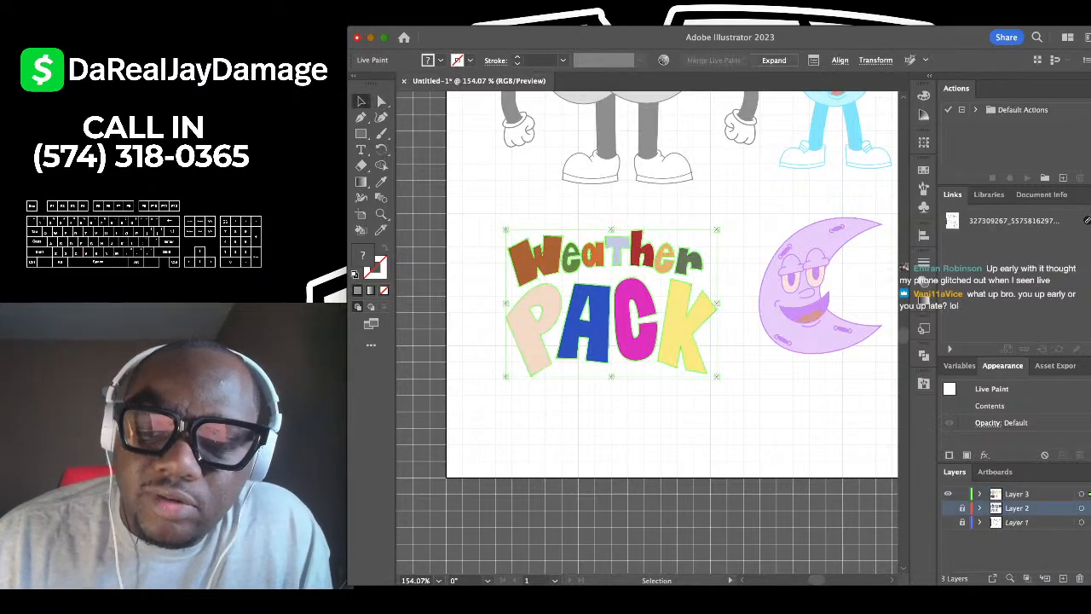
{"action": "left_click", "coordinate": [1063, 578]}
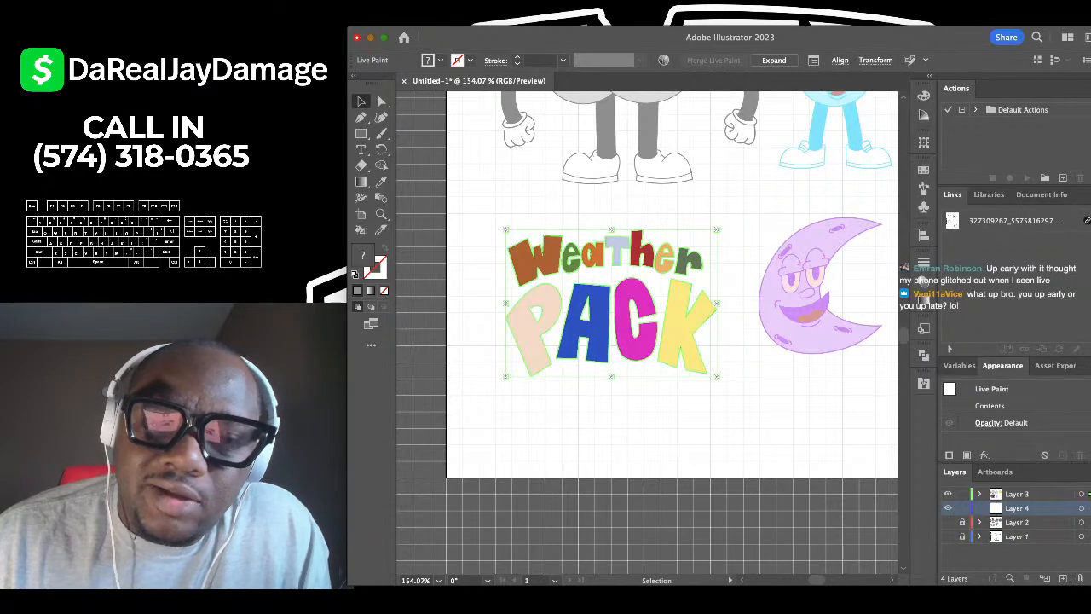
{"action": "left_click", "coordinate": [962, 494]}
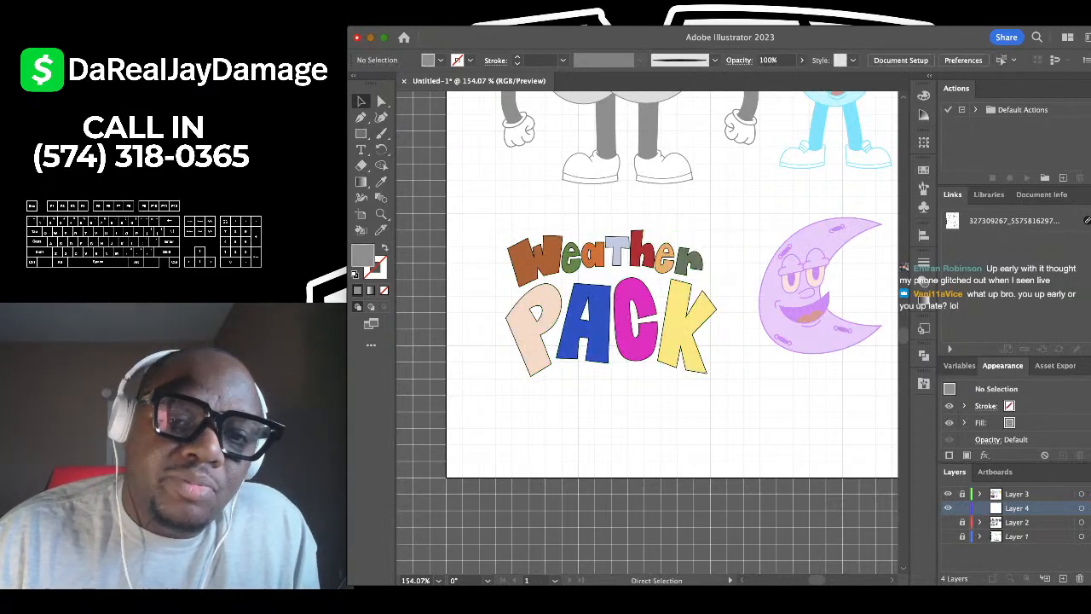
{"action": "key", "text": "super+f"}
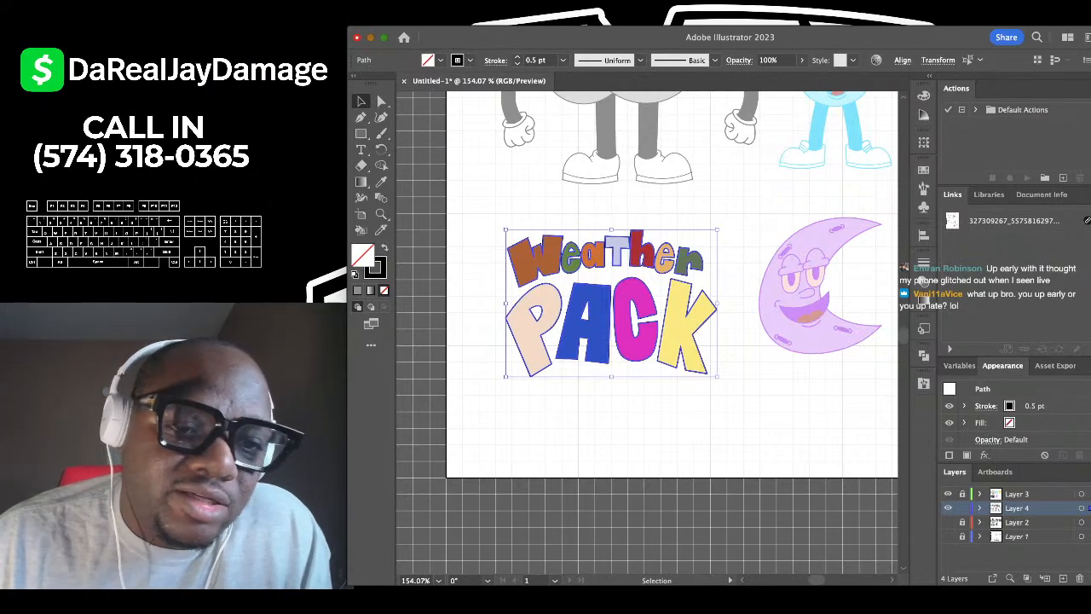
Give the pasted lettering copy a solid black fill and no stroke.
{"action": "key", "text": "comma"}
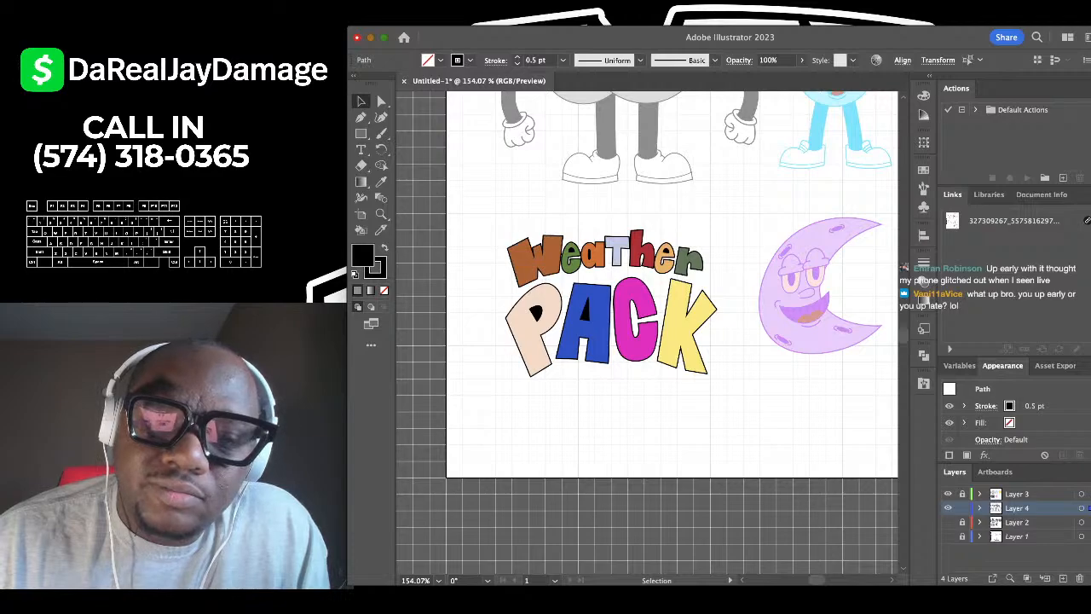
{"action": "key", "text": "d"}
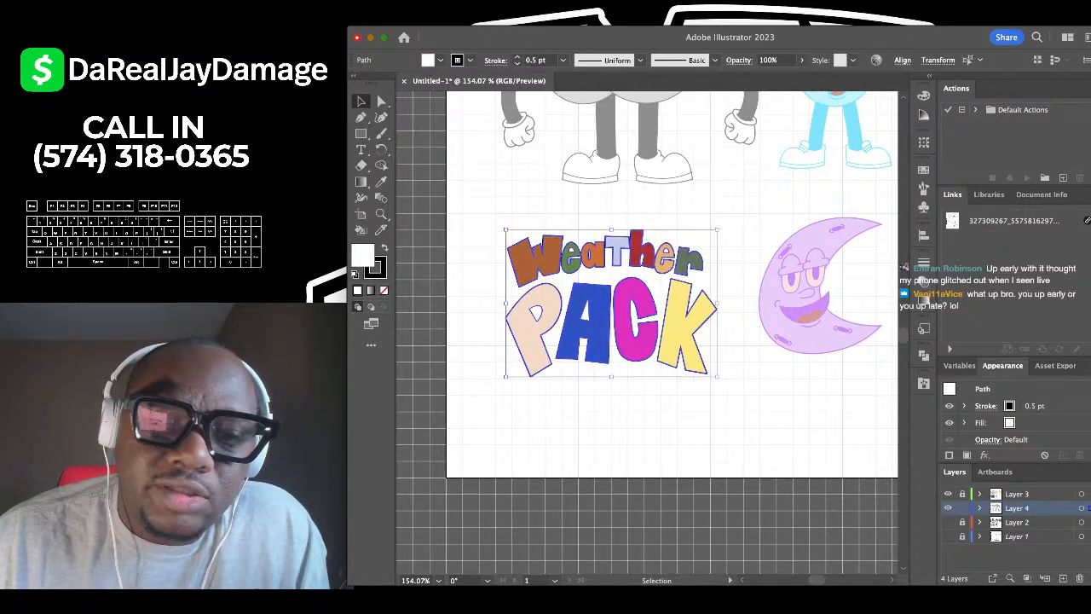
{"action": "left_click_drag", "start_coordinate": [895, 152], "coordinate": [895, 172]}
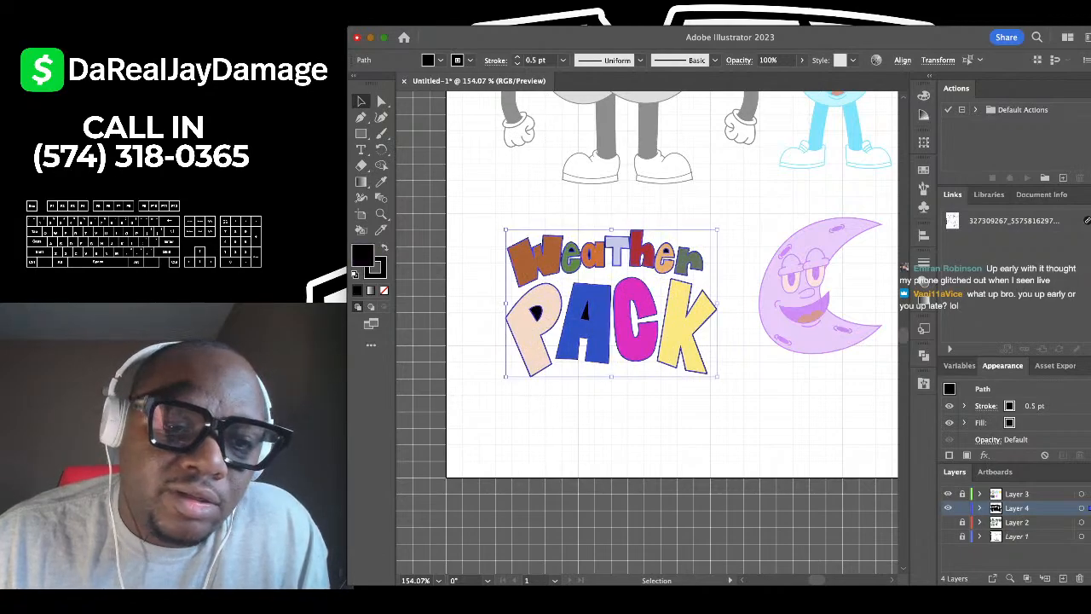
{"action": "key", "text": "x"}
{"action": "key", "text": "slash"}
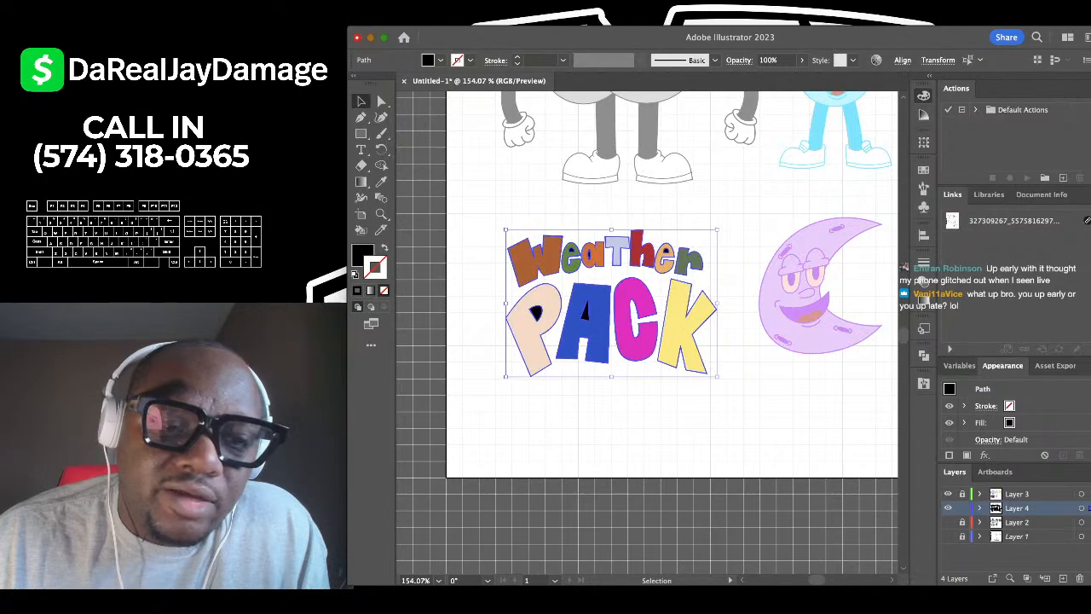
{"action": "key", "text": "x"}
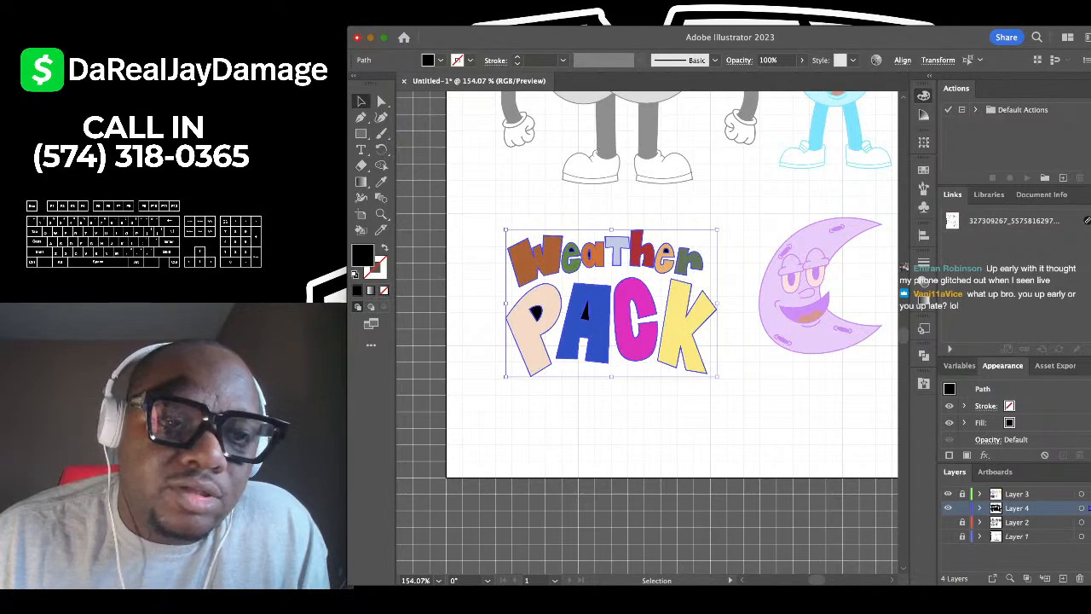
Group the black lettering copy, offset its path by 1 for a thin outline, and regroup the resulting shapes.
{"action": "key", "text": "super+g"}
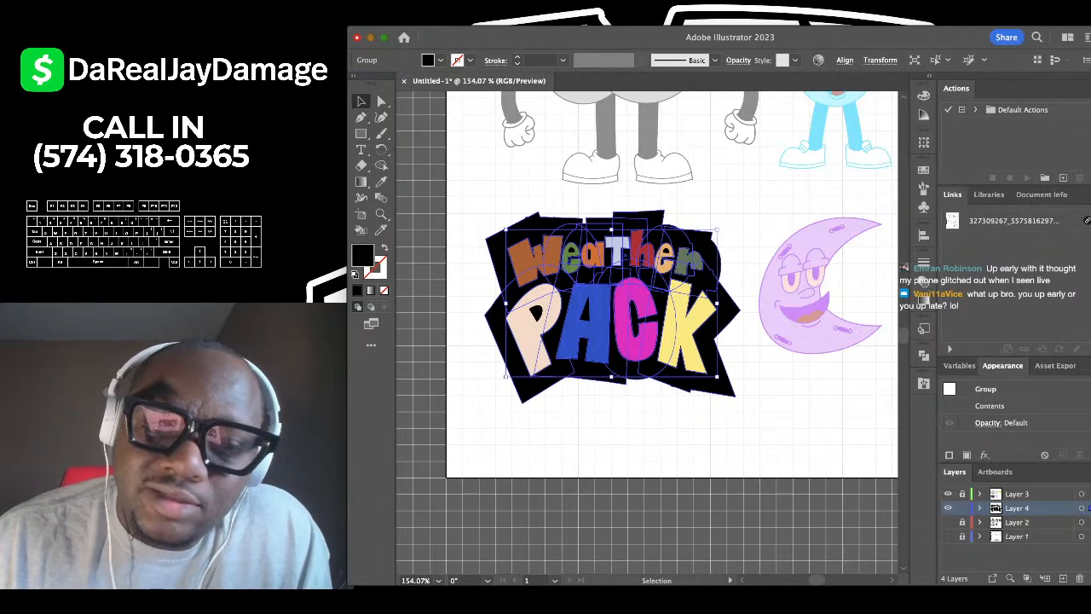
{"action": "key", "text": "Up"}
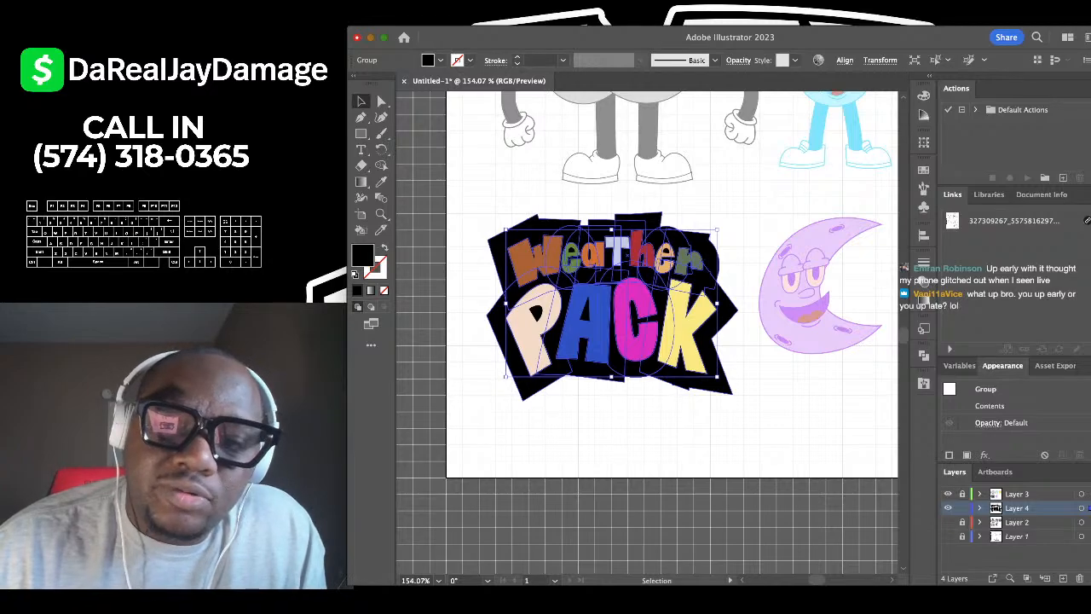
{"action": "key", "text": "Down"}
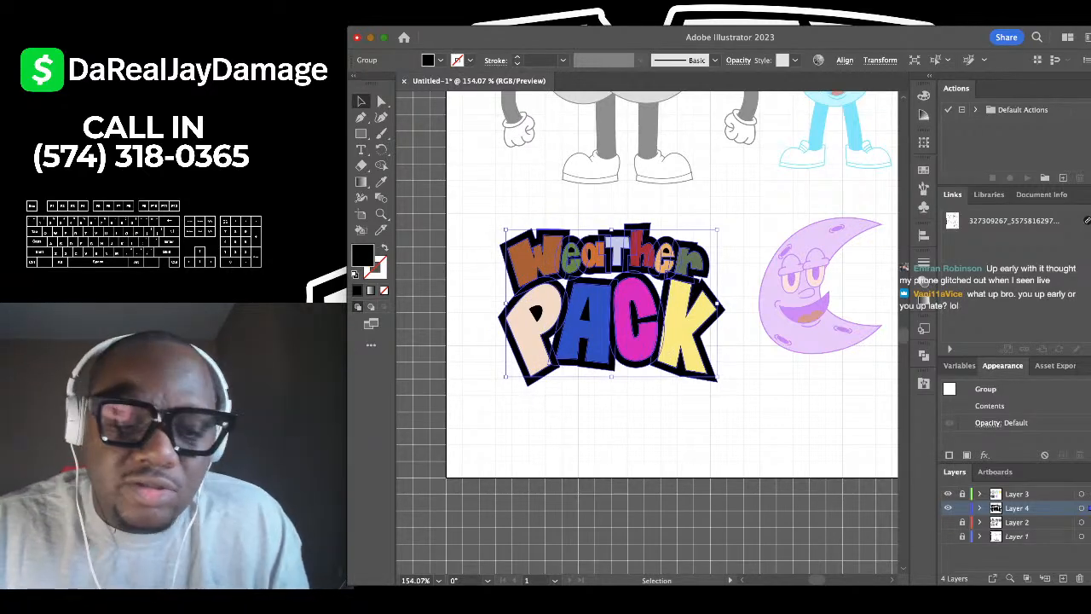
{"action": "type", "text": "1"}
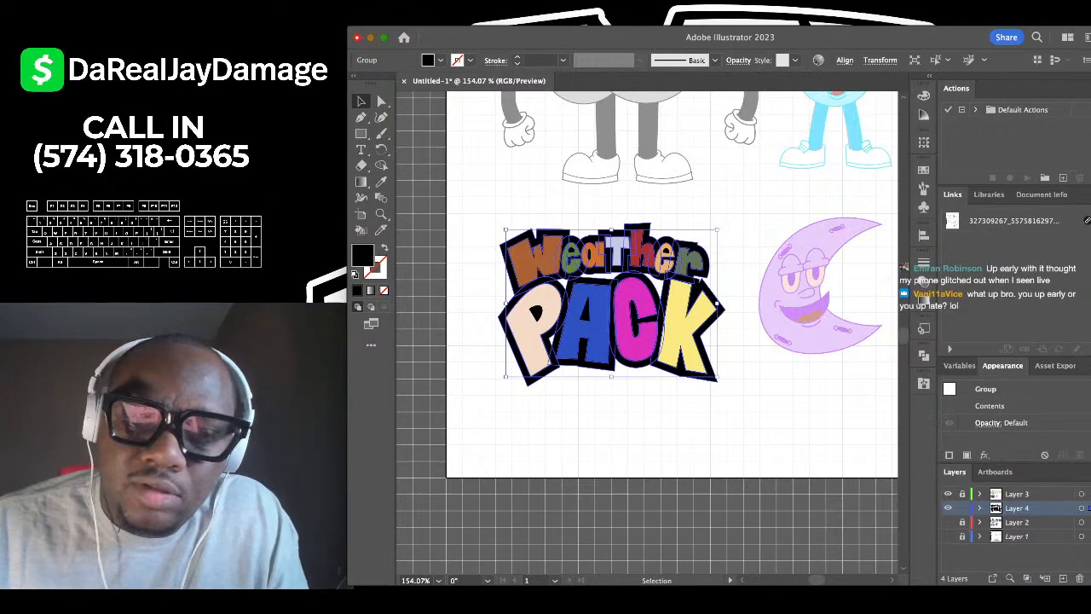
{"action": "key", "text": "Tab"}
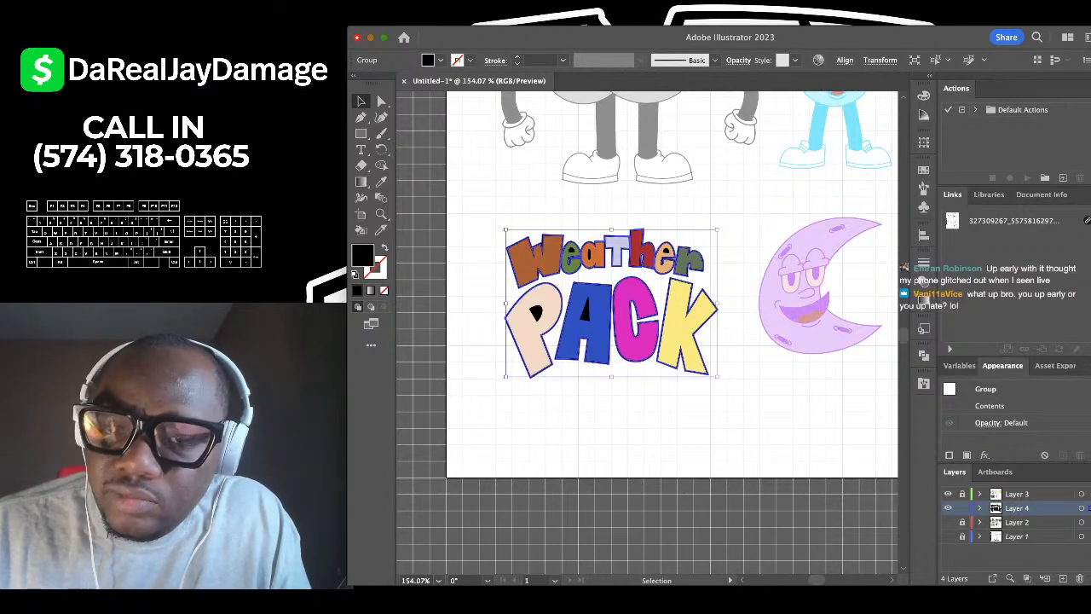
{"action": "key", "text": "super+shift+g"}
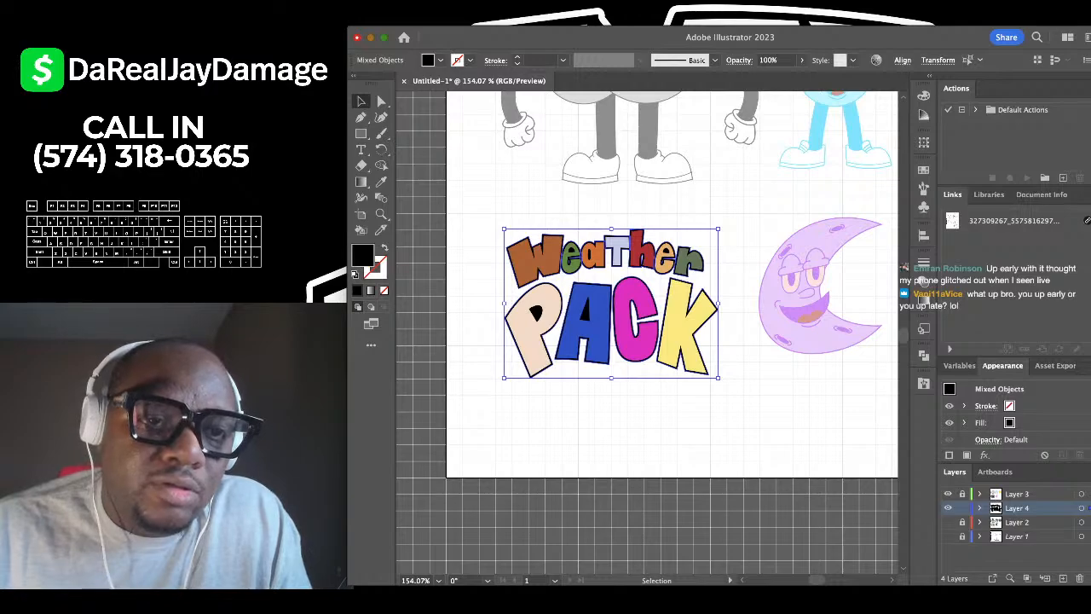
{"action": "key", "text": "super+g"}
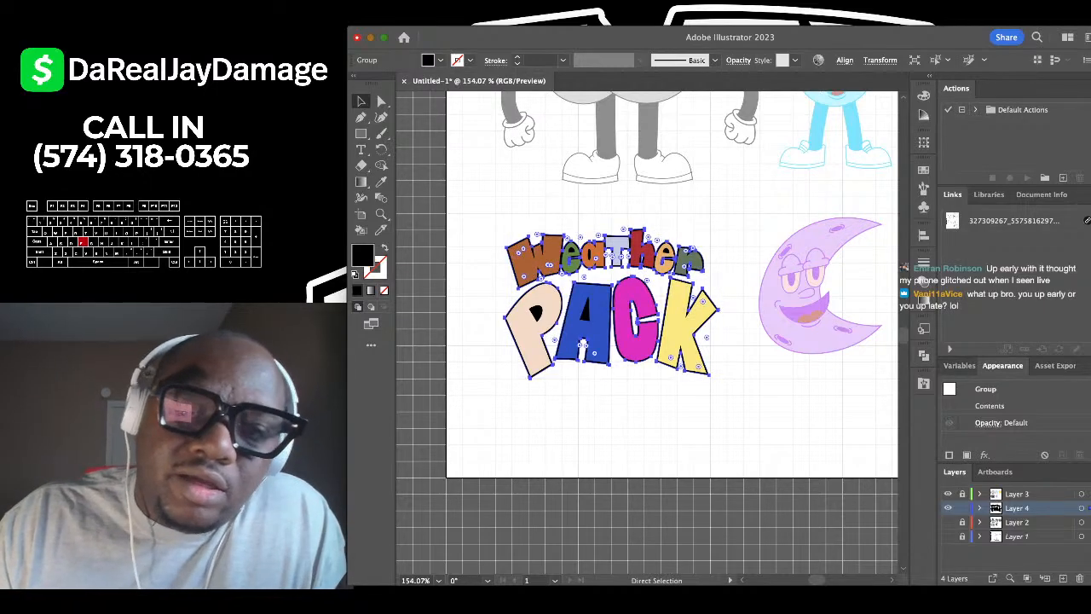
Scale the black backing group behind the Weather PACK lettering down very slightly.
{"action": "key", "text": "super+equal"}
{"action": "scroll", "coordinate": [600, 302], "scroll_direction": "up", "scroll_amount": 4}
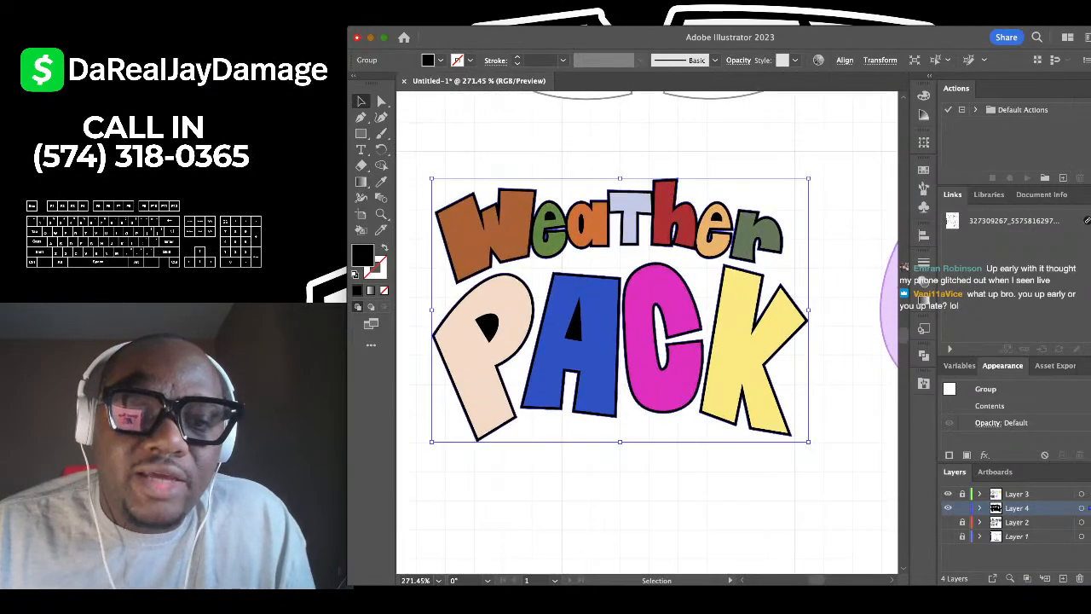
{"action": "scroll", "coordinate": [627, 305], "scroll_direction": "down", "scroll_amount": 2}
{"action": "scroll", "coordinate": [545, 317], "scroll_direction": "up", "scroll_amount": 4}
{"action": "scroll", "coordinate": [606, 318], "scroll_direction": "up", "scroll_amount": 2}
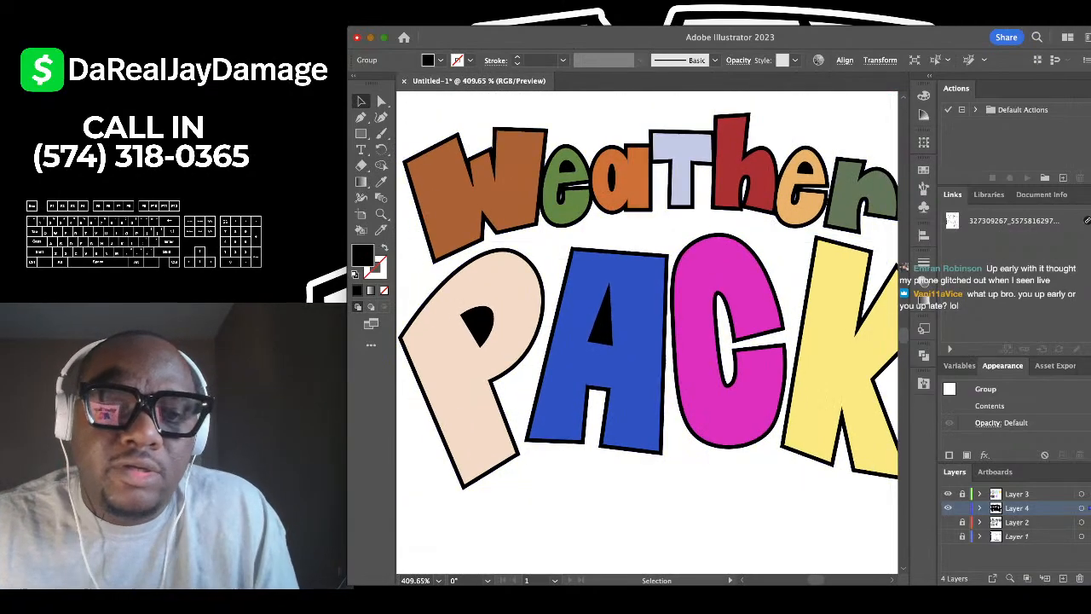
{"action": "scroll", "coordinate": [606, 317], "scroll_direction": "down", "scroll_amount": 3}
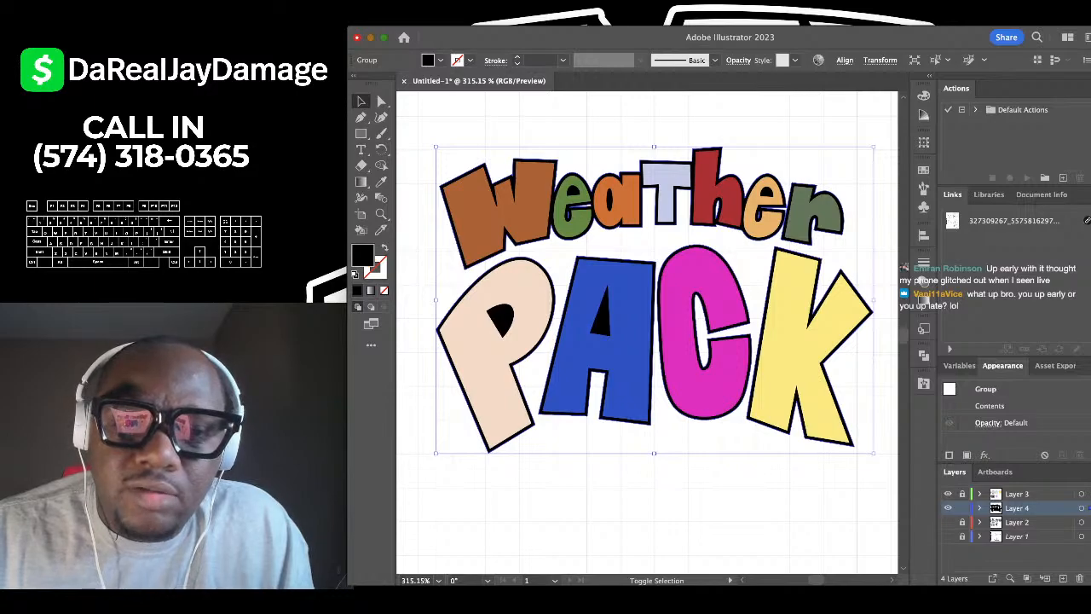
{"action": "left_click_drag", "start_coordinate": [654, 146], "coordinate": [654, 152]}
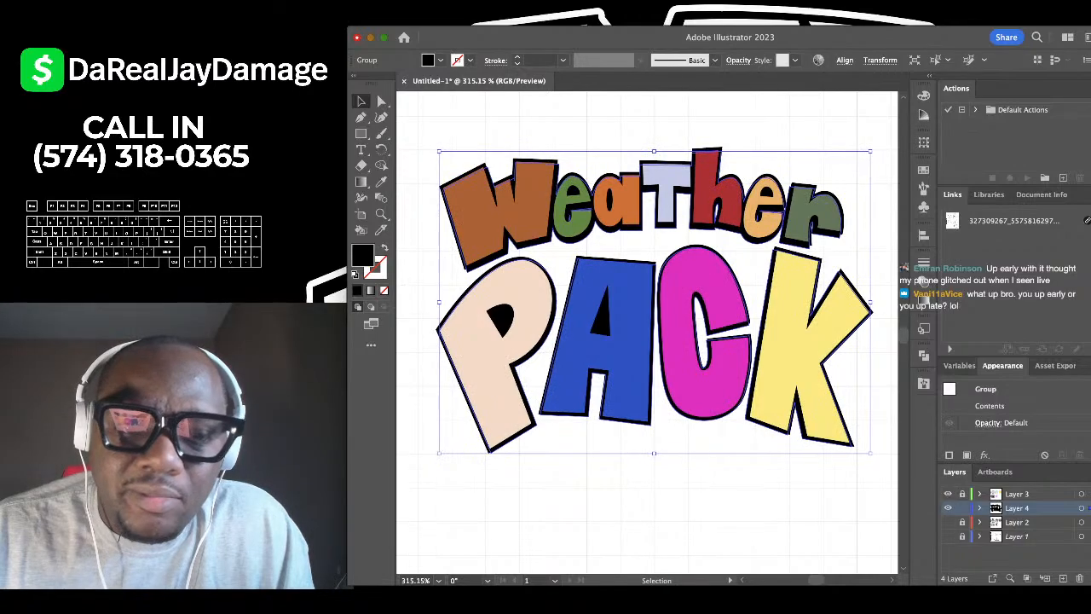
Nudge the black backing group slightly downward to form a drop shadow beneath the lettering, and deselect it.
{"action": "key", "text": "Down"}
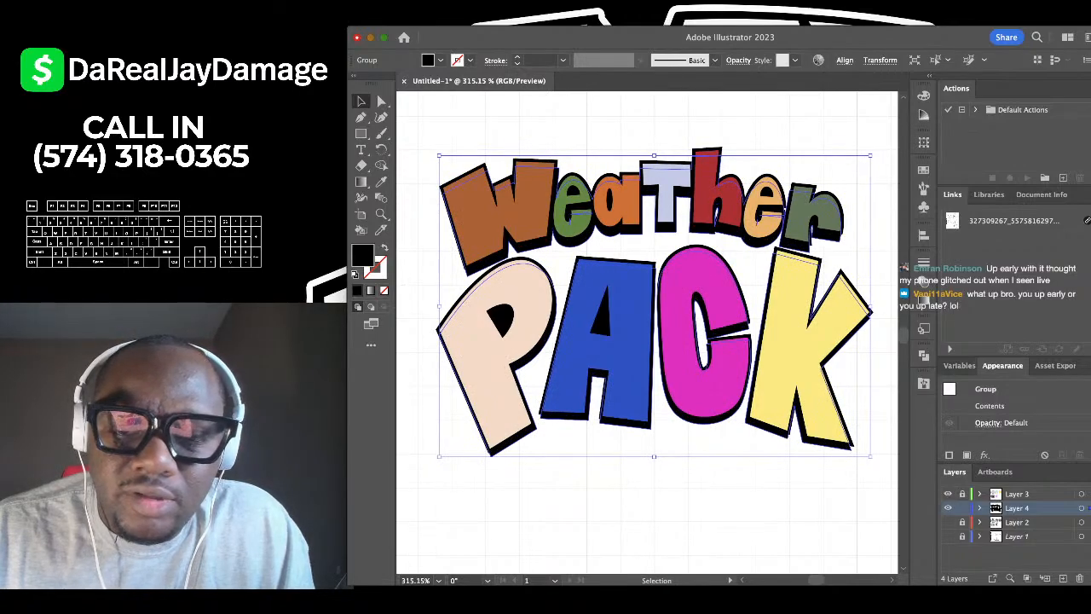
{"action": "key", "text": "Down"}
{"action": "key", "text": "Up"}
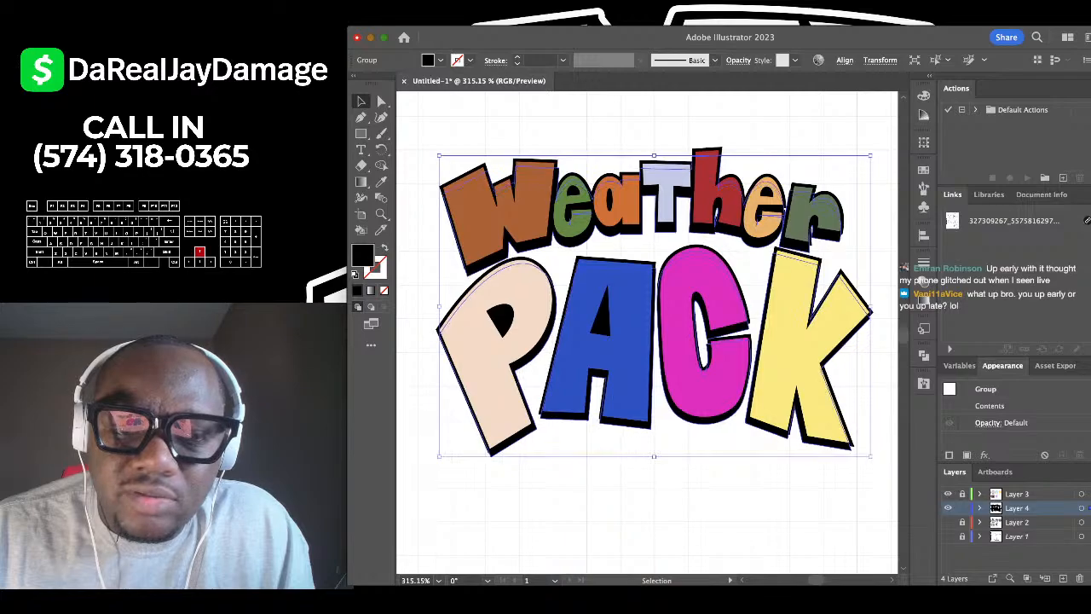
{"action": "key", "text": "Up"}
{"action": "key", "text": "Down"}
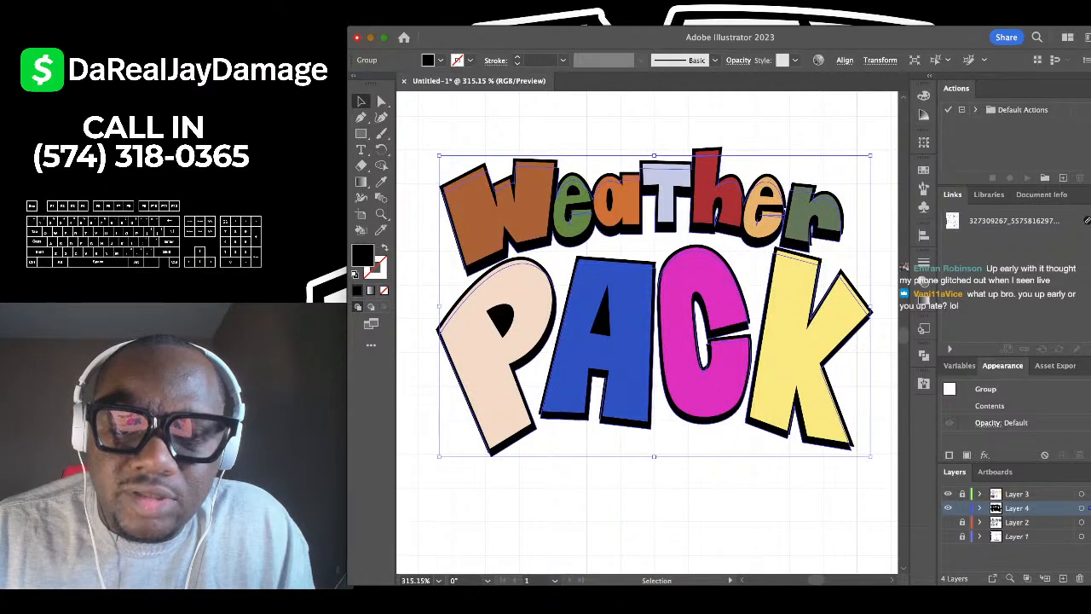
{"action": "scroll", "coordinate": [614, 248], "scroll_direction": "up", "scroll_amount": 1}
{"action": "scroll", "coordinate": [613, 248], "scroll_direction": "down", "scroll_amount": 2}
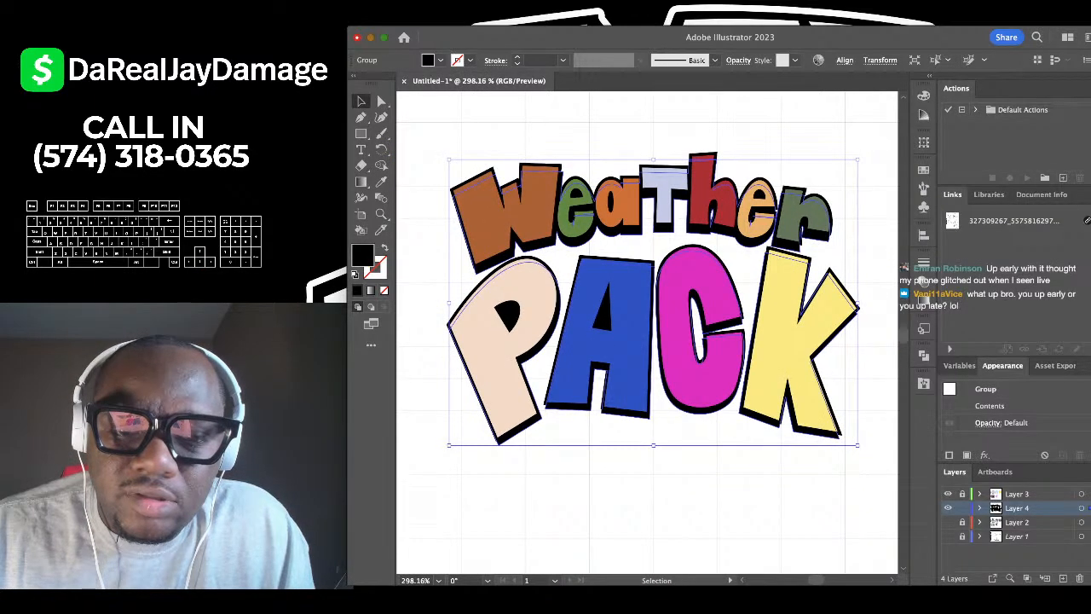
{"action": "scroll", "coordinate": [614, 247], "scroll_direction": "down", "scroll_amount": 1}
{"action": "scroll", "coordinate": [627, 303], "scroll_direction": "down", "scroll_amount": 1}
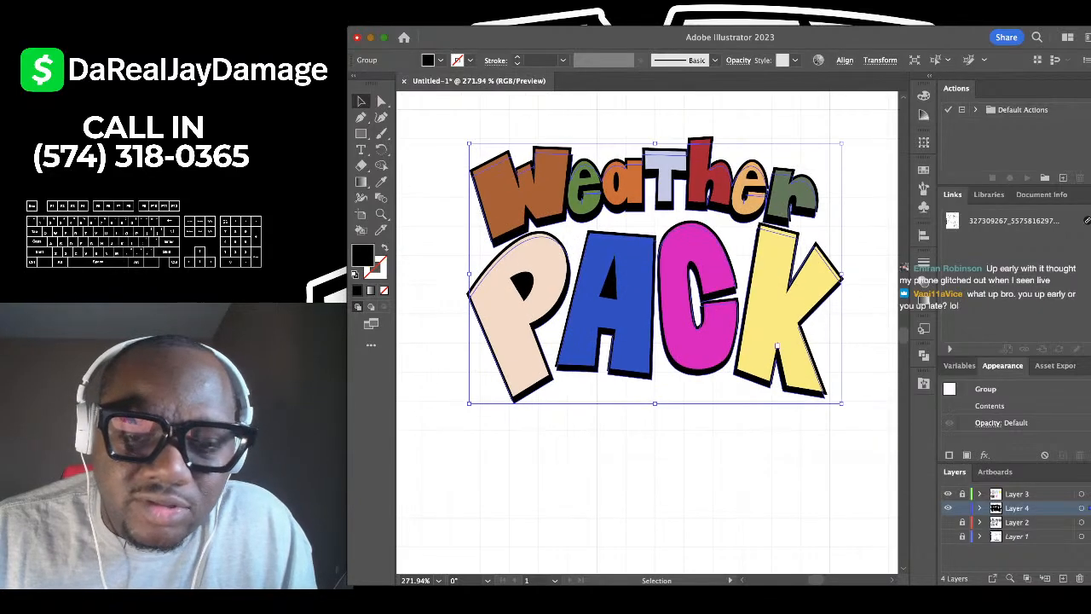
{"action": "left_click", "coordinate": [624, 392]}
Examine the drop shadow's edges and corners around the PACK letters.
{"action": "scroll", "coordinate": [624, 391], "scroll_direction": "down", "scroll_amount": 4}
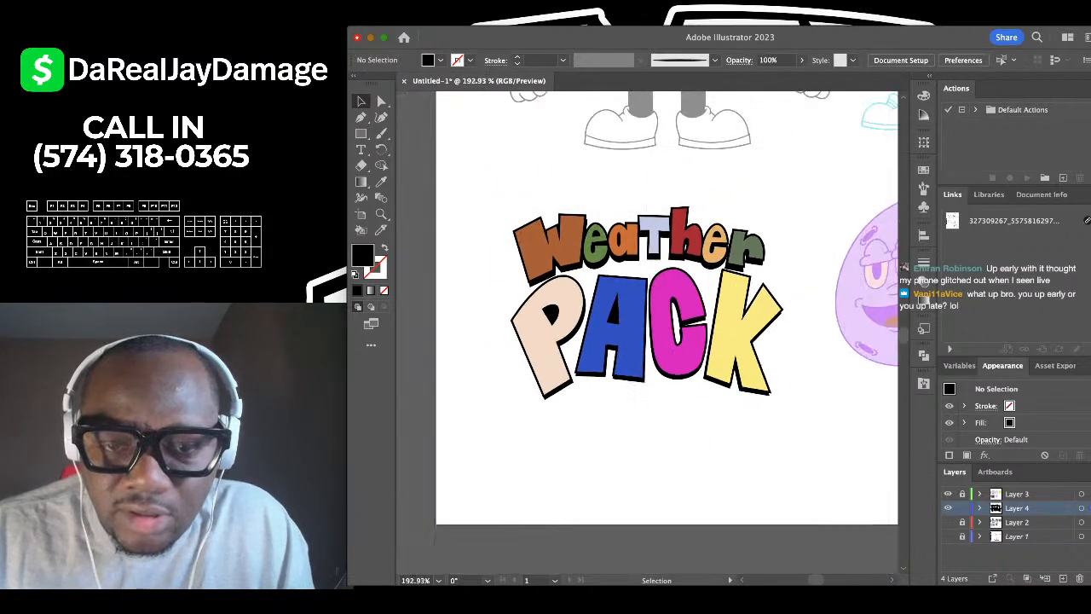
{"action": "scroll", "coordinate": [624, 390], "scroll_direction": "up", "scroll_amount": 3}
{"action": "scroll", "coordinate": [624, 390], "scroll_direction": "down", "scroll_amount": 3}
{"action": "scroll", "coordinate": [624, 390], "scroll_direction": "up", "scroll_amount": 4}
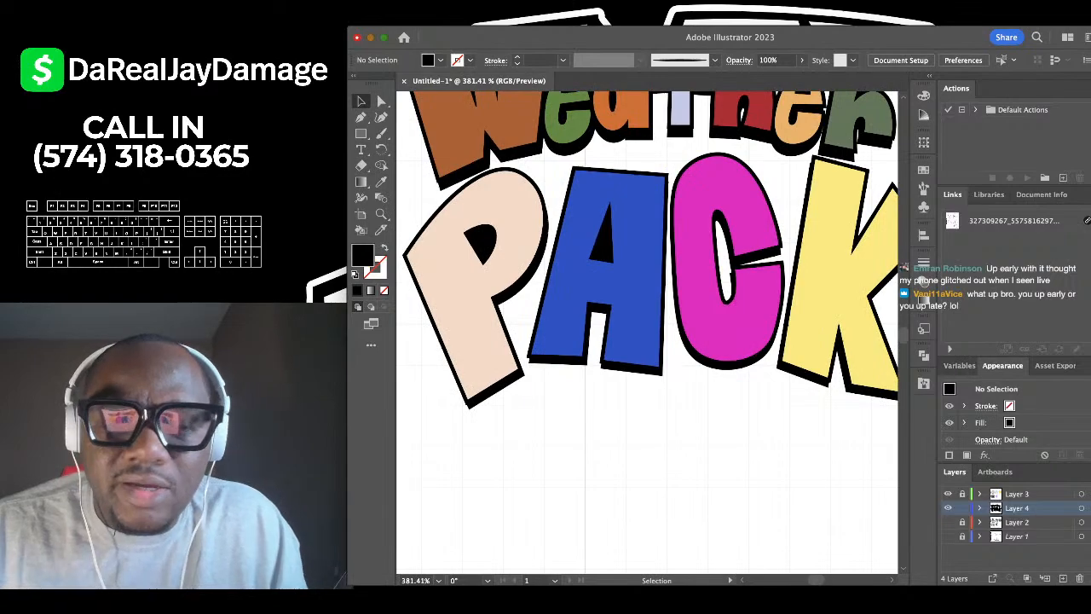
{"action": "scroll", "coordinate": [624, 389], "scroll_direction": "down", "scroll_amount": 2}
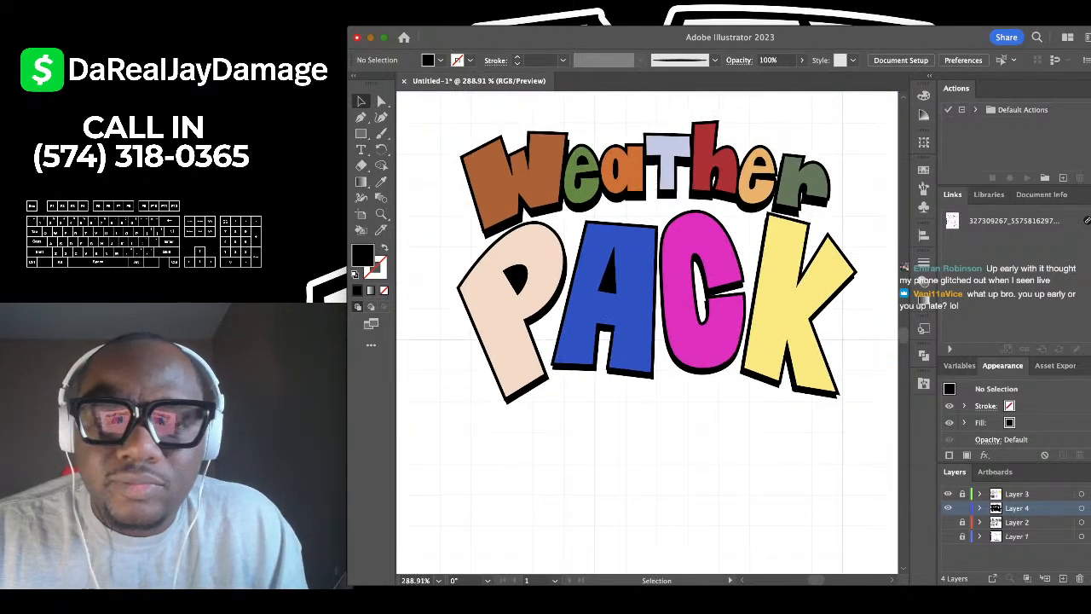
{"action": "scroll", "coordinate": [428, 346], "scroll_direction": "up", "scroll_amount": 2}
{"action": "scroll", "coordinate": [428, 345], "scroll_direction": "up", "scroll_amount": 5}
{"action": "scroll", "coordinate": [428, 345], "scroll_direction": "down", "scroll_amount": 3}
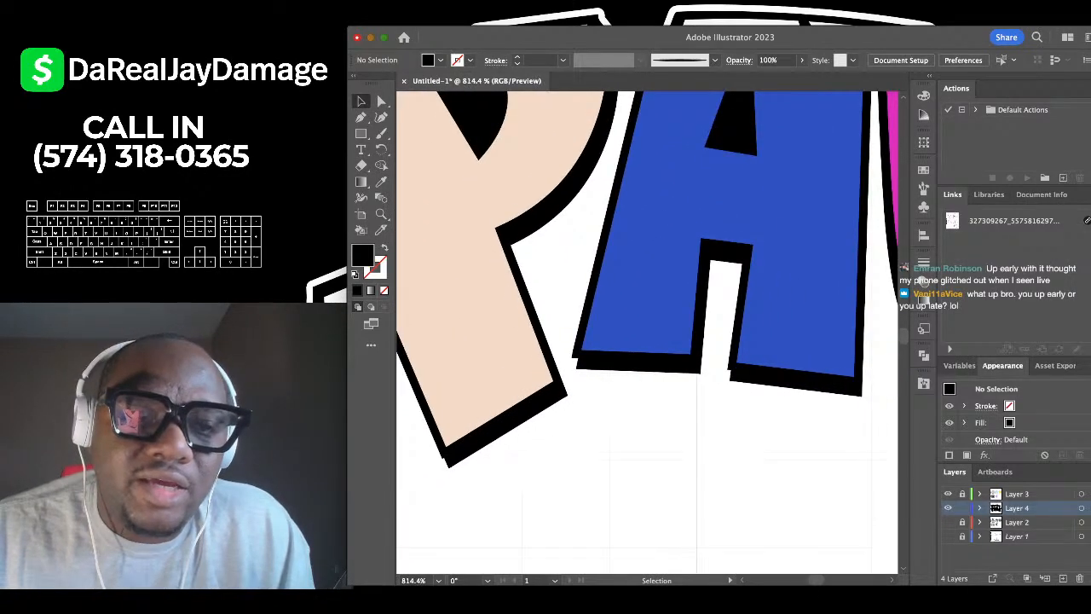
Draw a closed black Pen shape filling the notch between outline and shadow at the A's lower-left corner.
{"action": "key", "text": "p"}
{"action": "scroll", "coordinate": [565, 384], "scroll_direction": "up", "scroll_amount": 5}
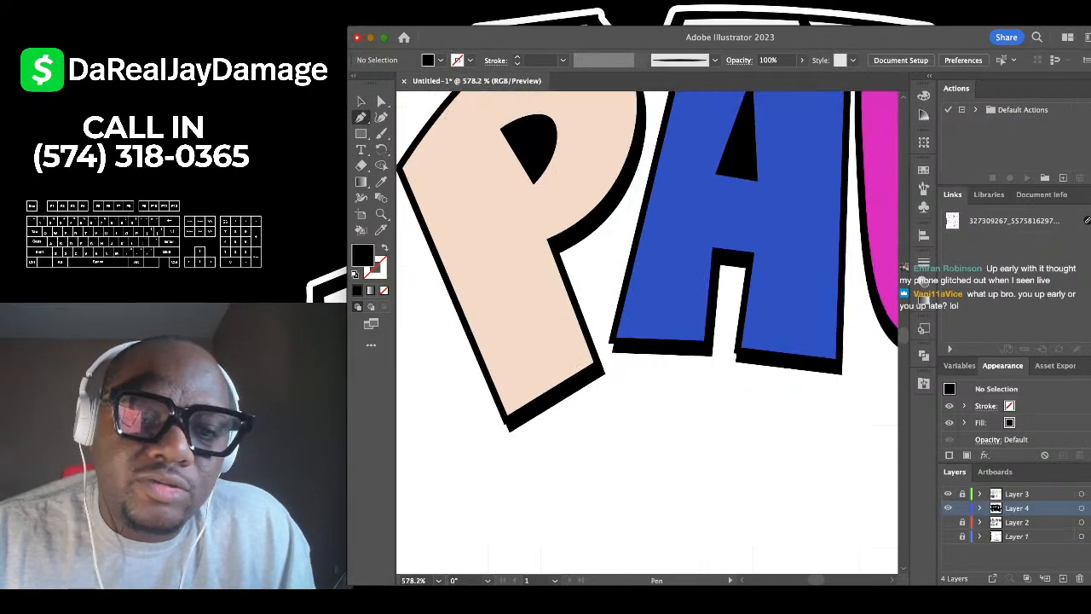
{"action": "scroll", "coordinate": [594, 354], "scroll_direction": "up", "scroll_amount": 5}
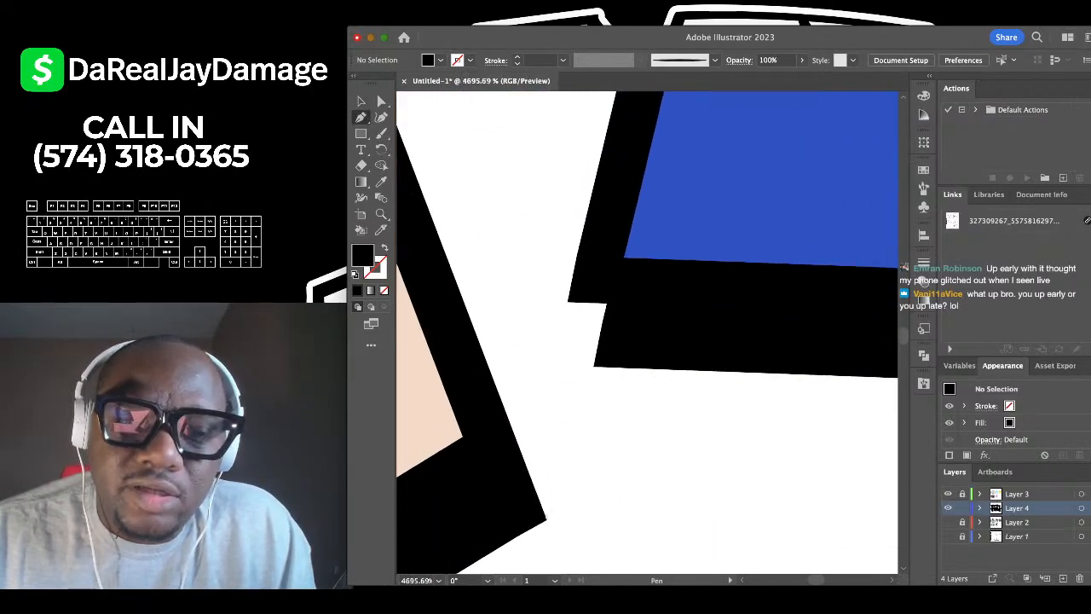
{"action": "scroll", "coordinate": [568, 302], "scroll_direction": "up", "scroll_amount": 3}
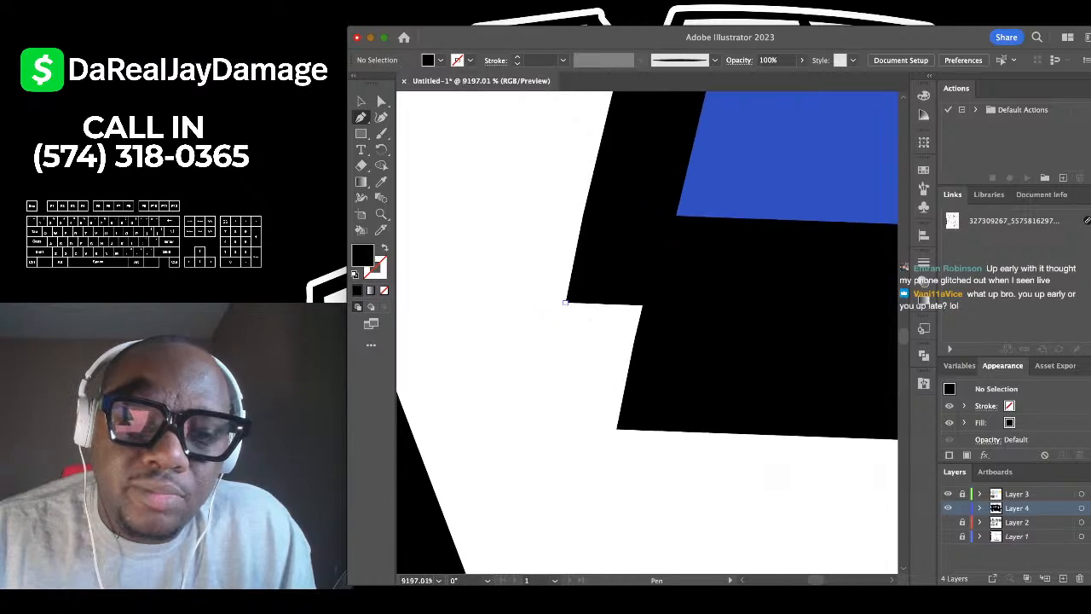
{"action": "left_click", "coordinate": [566, 302]}
{"action": "left_click", "coordinate": [616, 428]}
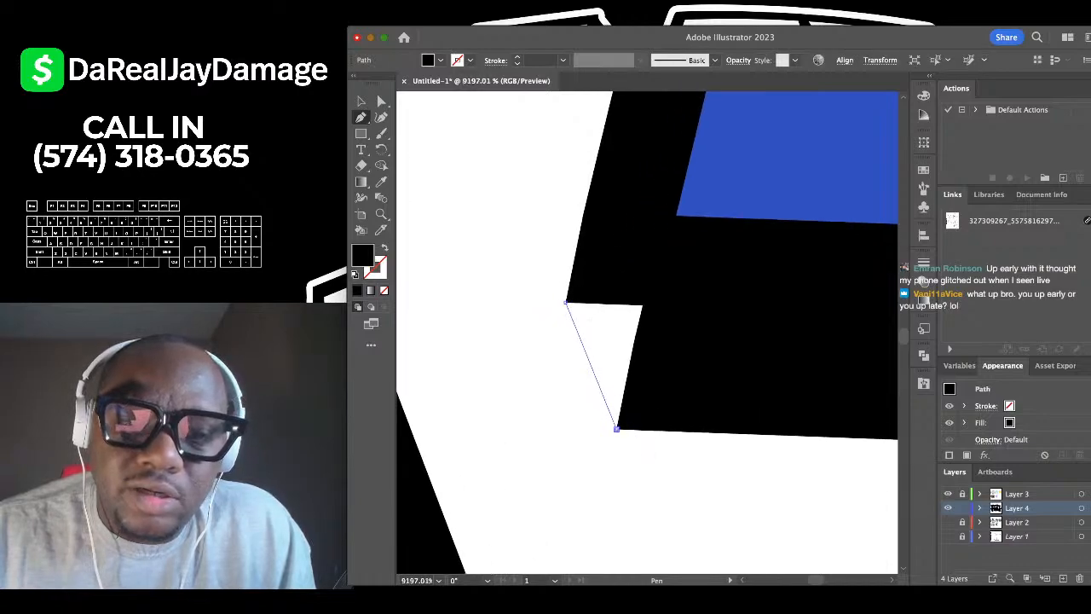
{"action": "left_click", "coordinate": [708, 250]}
{"action": "left_click", "coordinate": [605, 236]}
{"action": "left_click", "coordinate": [566, 301]}
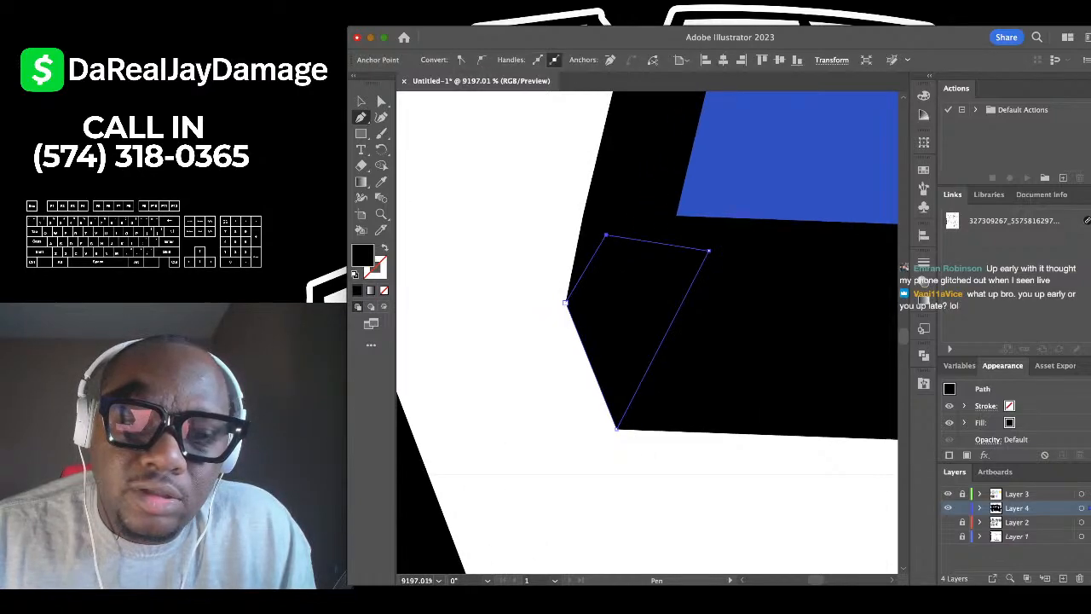
Fill the shadow notch at the bottom corner of the P's stem with a closed black Pen shape.
{"action": "scroll", "coordinate": [770, 139], "scroll_direction": "down", "scroll_amount": 5}
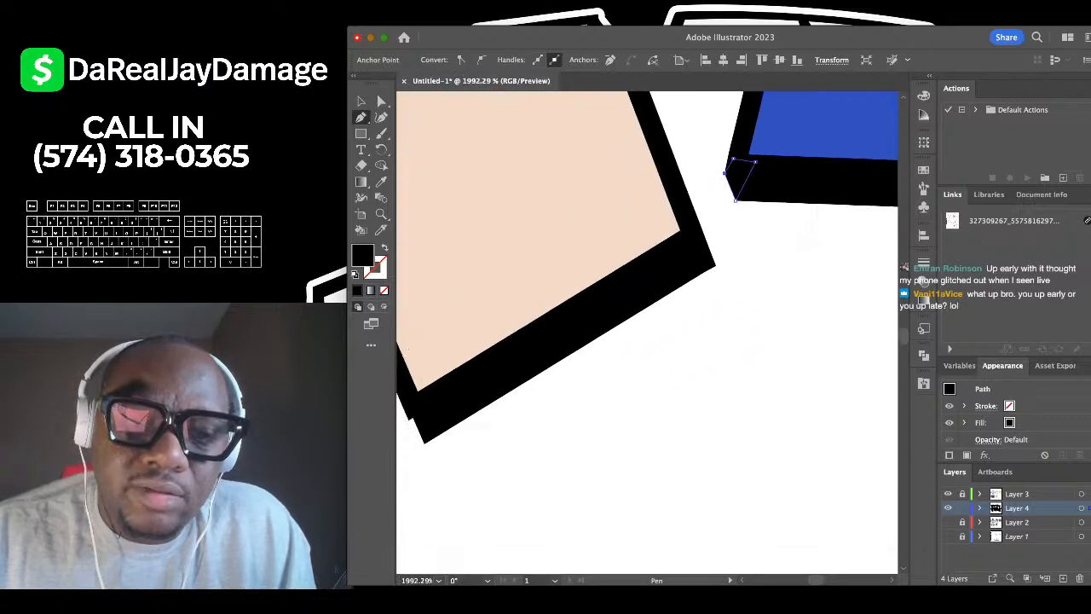
{"action": "scroll", "coordinate": [418, 392], "scroll_direction": "up", "scroll_amount": 4}
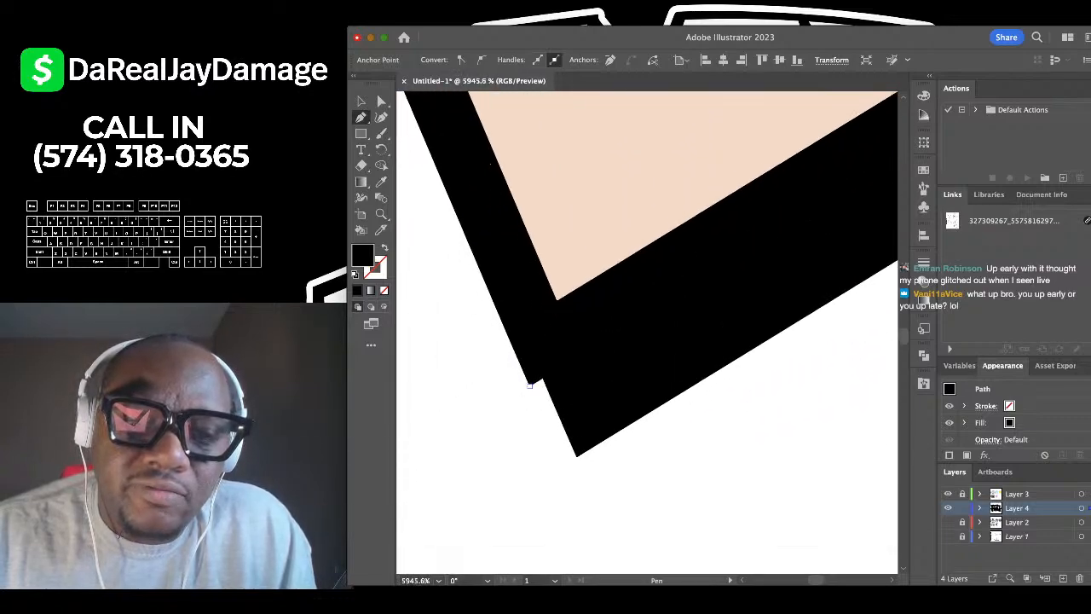
{"action": "left_click", "coordinate": [528, 386]}
{"action": "left_click", "coordinate": [576, 455]}
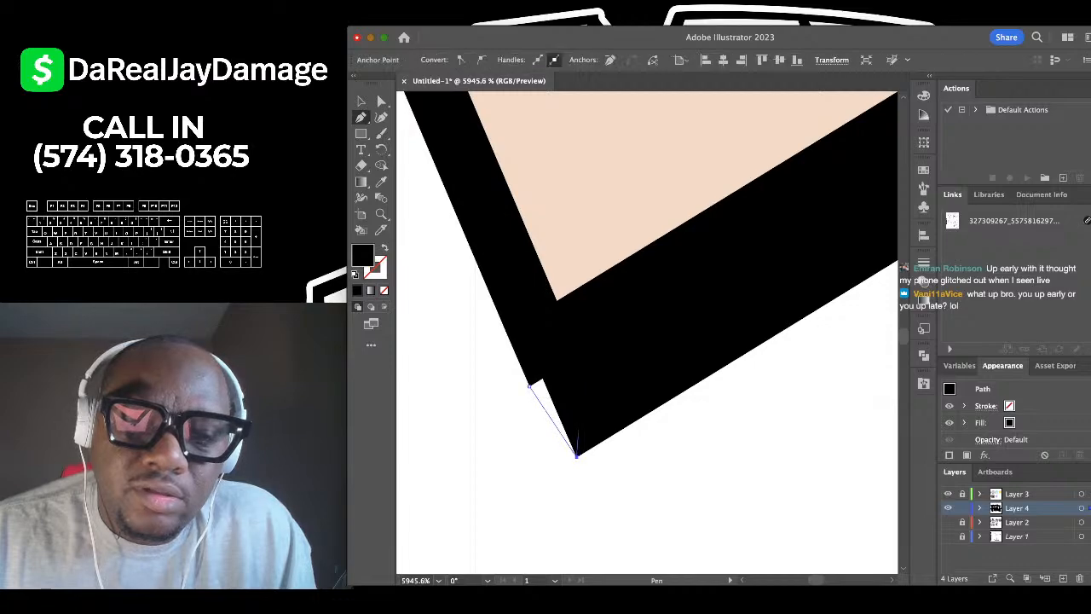
{"action": "left_click", "coordinate": [581, 359]}
{"action": "left_click", "coordinate": [527, 319]}
{"action": "left_click", "coordinate": [529, 386]}
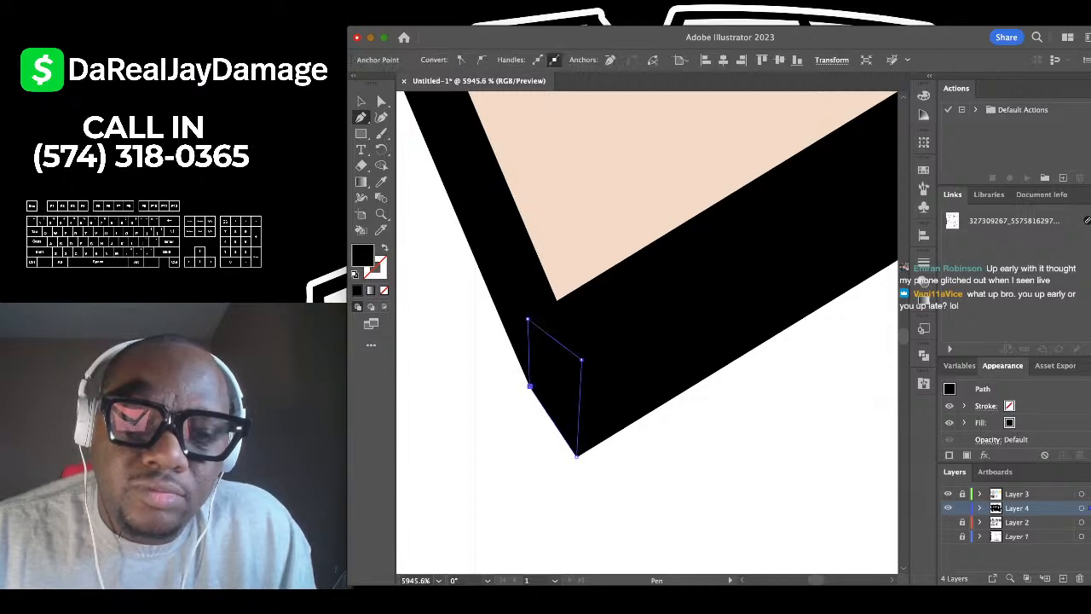
Draw a black Pen shape over the notch along the inner edge of the C's opening.
{"action": "scroll", "coordinate": [528, 386], "scroll_direction": "down", "scroll_amount": 10}
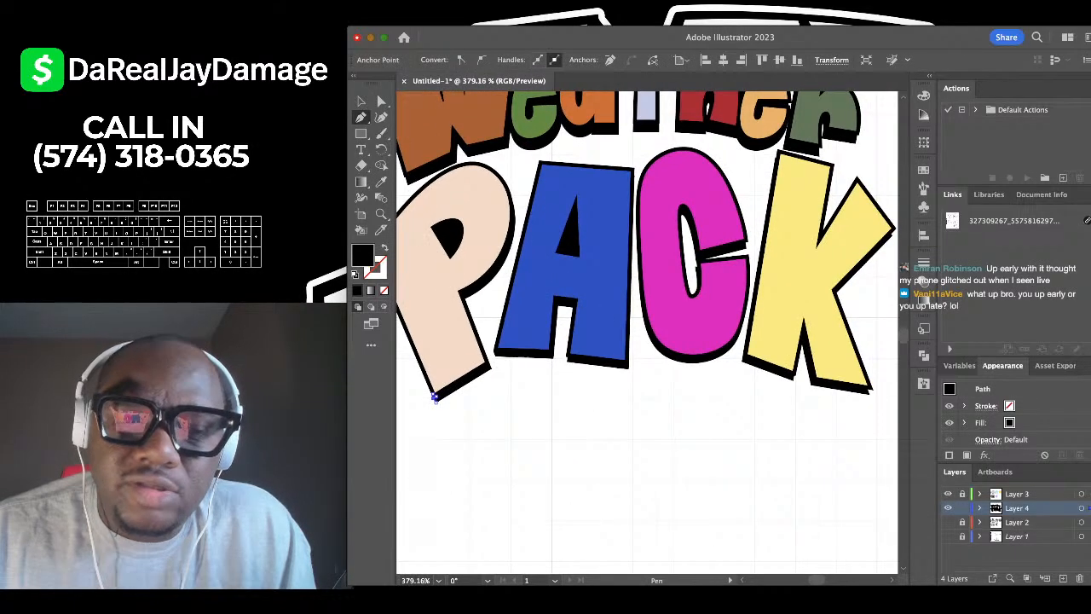
{"action": "scroll", "coordinate": [734, 247], "scroll_direction": "up", "scroll_amount": 8}
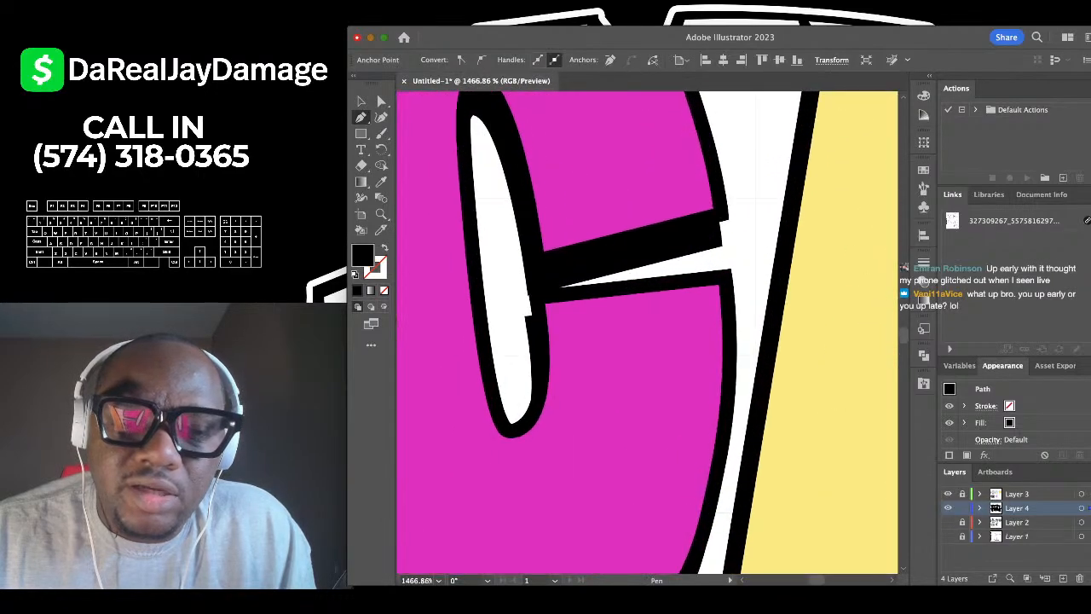
{"action": "scroll", "coordinate": [517, 279], "scroll_direction": "up", "scroll_amount": 5}
{"action": "left_click", "coordinate": [544, 308]}
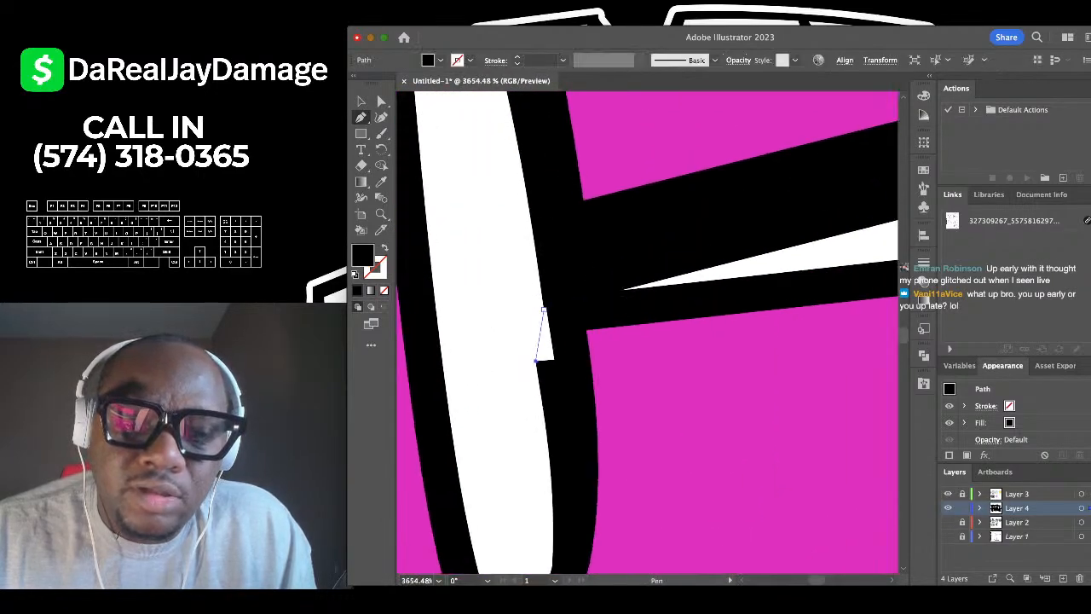
{"action": "left_click", "coordinate": [561, 280]}
{"action": "left_click", "coordinate": [565, 327]}
{"action": "left_click", "coordinate": [584, 387]}
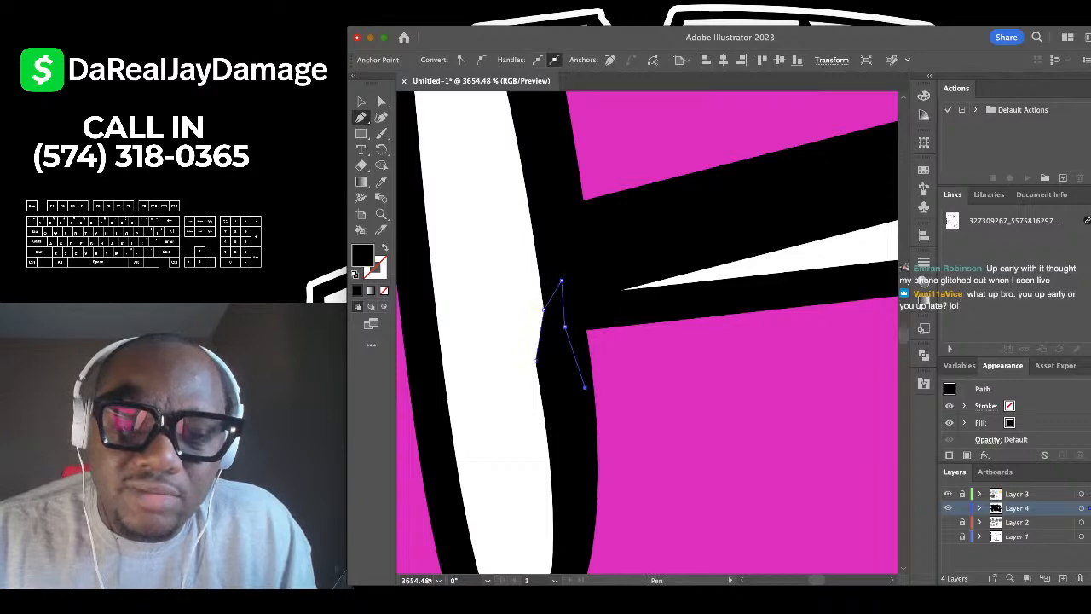
Fill the shadow notch at the tip of the C's upper arm with a closed black Pen shape.
{"action": "scroll", "coordinate": [537, 365], "scroll_direction": "down", "scroll_amount": 6}
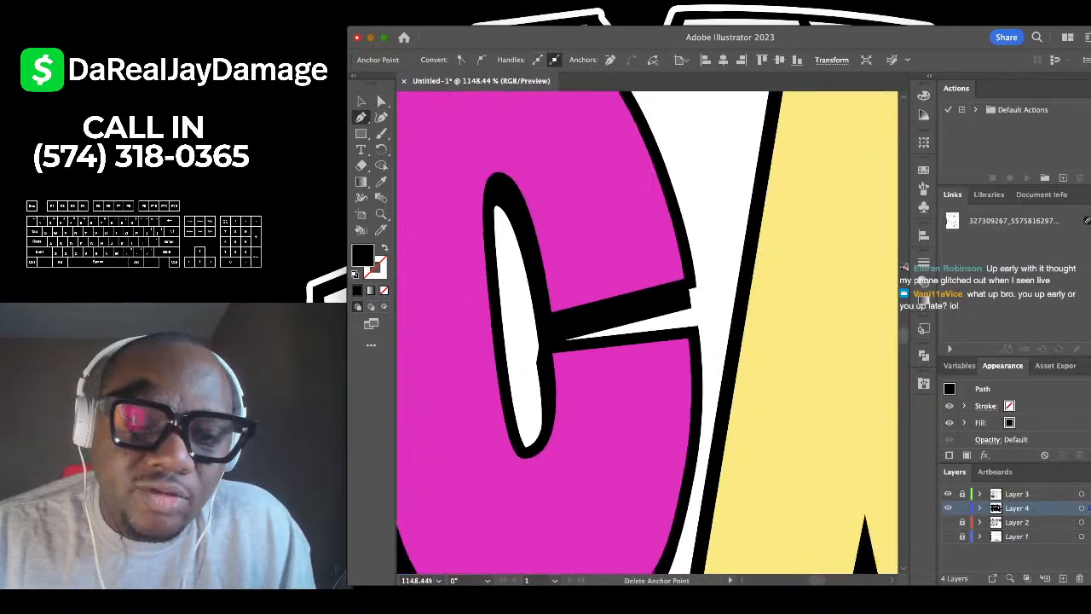
{"action": "scroll", "coordinate": [459, 375], "scroll_direction": "up", "scroll_amount": 6}
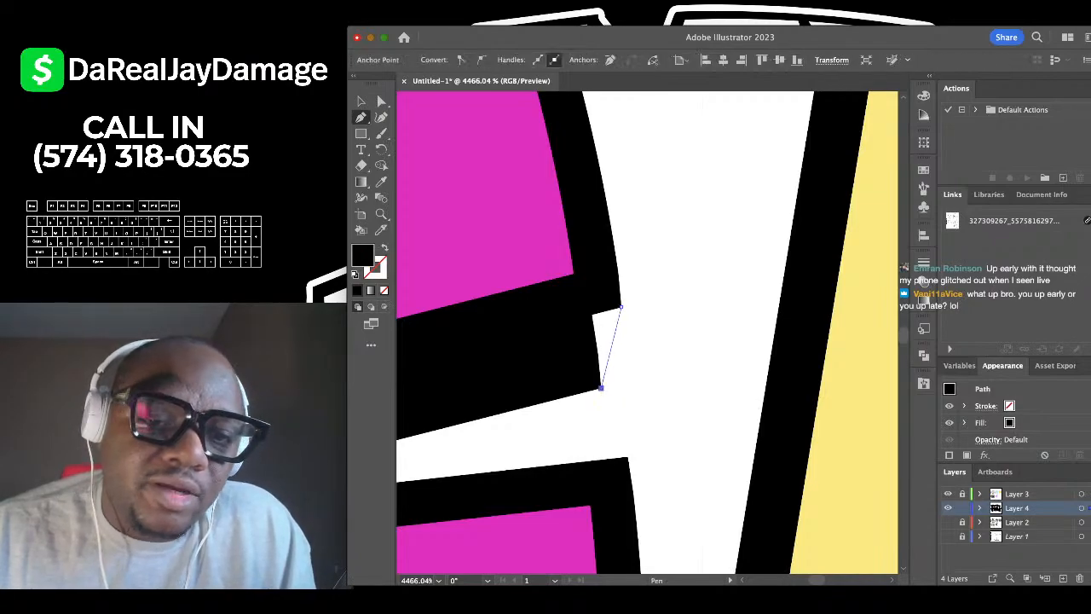
{"action": "left_click", "coordinate": [548, 309]}
{"action": "left_click", "coordinate": [600, 282]}
{"action": "left_click", "coordinate": [621, 308]}
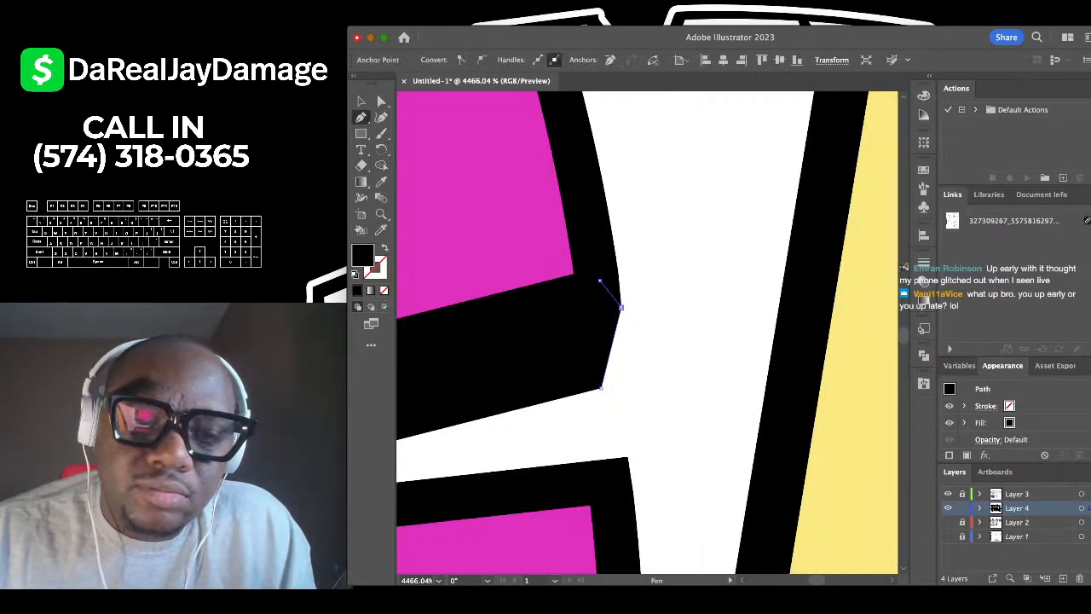
Draw a closed black Pen shape over the shadow notch at the tip of the K's upper arm.
{"action": "scroll", "coordinate": [620, 308], "scroll_direction": "down", "scroll_amount": 3}
{"action": "scroll", "coordinate": [610, 309], "scroll_direction": "down", "scroll_amount": 6}
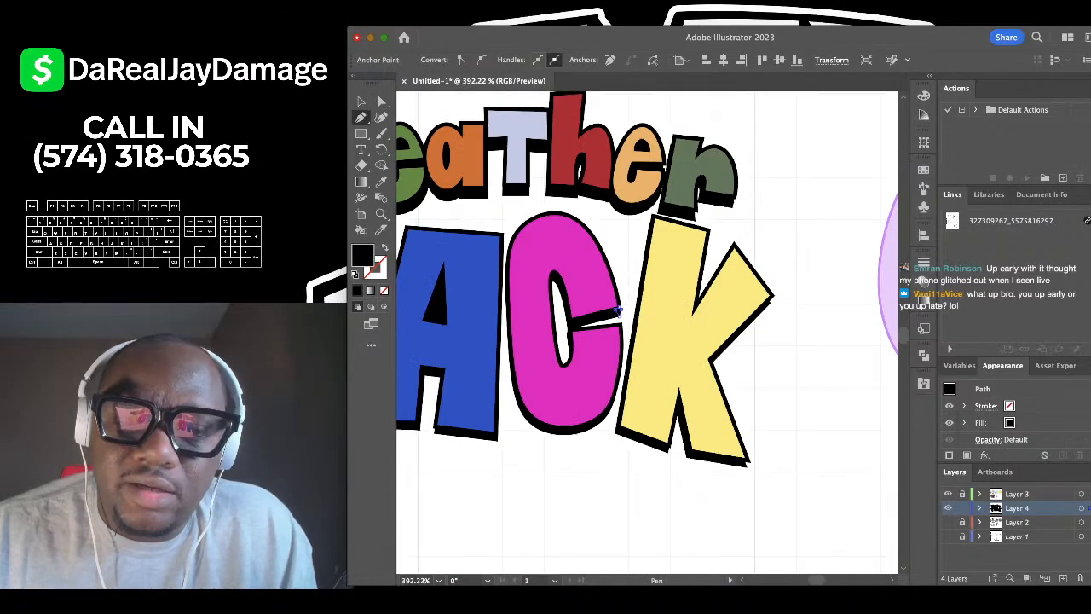
{"action": "scroll", "coordinate": [759, 256], "scroll_direction": "up", "scroll_amount": 4}
{"action": "scroll", "coordinate": [762, 257], "scroll_direction": "up", "scroll_amount": 5}
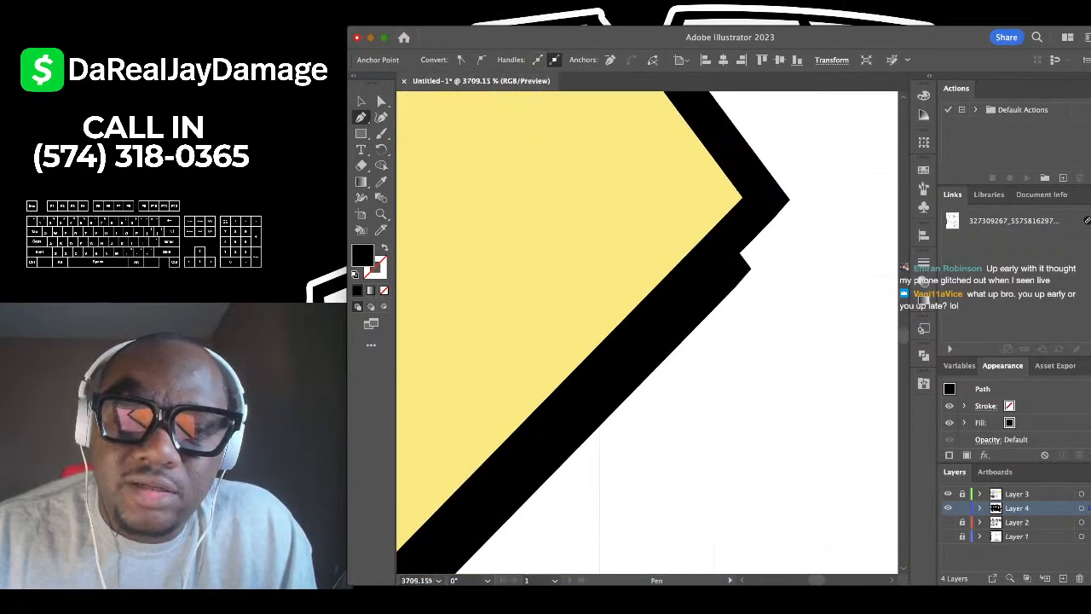
{"action": "left_click", "coordinate": [750, 269]}
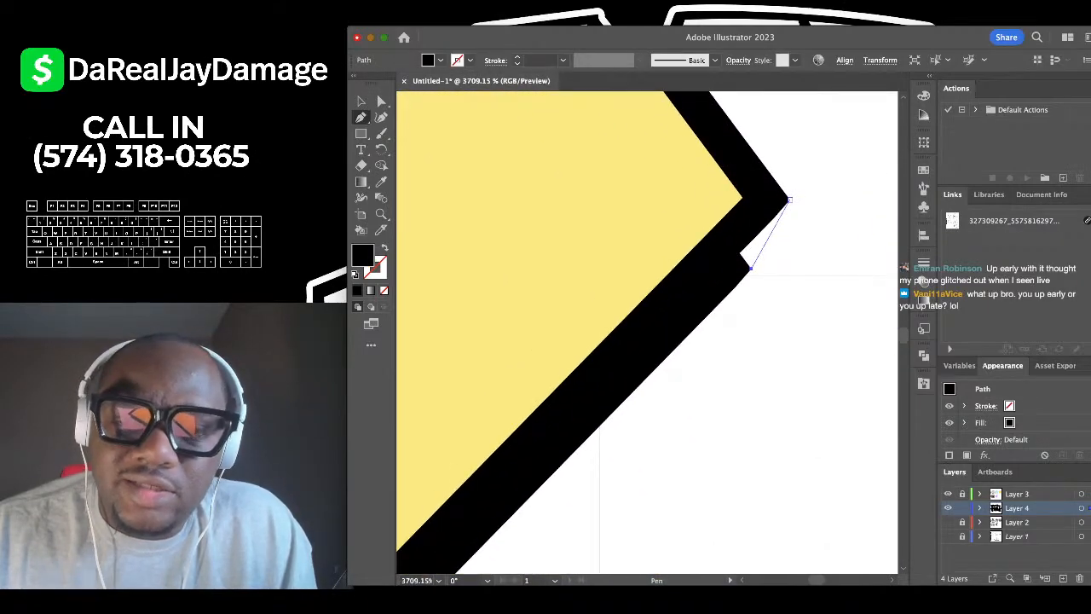
{"action": "left_click", "coordinate": [789, 199]}
{"action": "left_click", "coordinate": [717, 243]}
{"action": "left_click", "coordinate": [716, 279]}
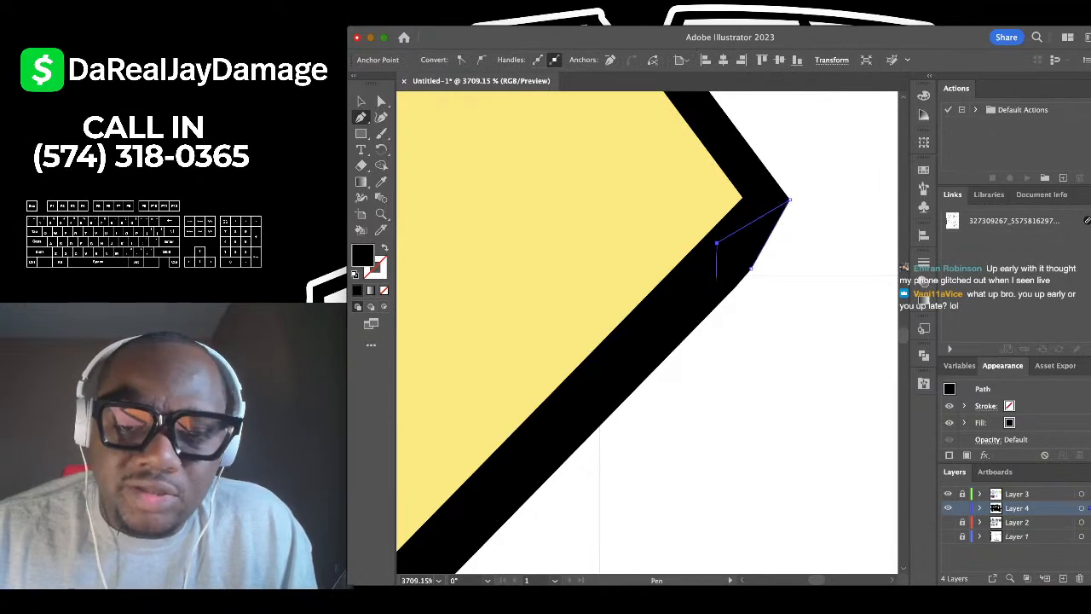
{"action": "left_click", "coordinate": [750, 269]}
Fill the shadow notch at the inner bottom corner of the K's stem with a closed black Pen shape.
{"action": "scroll", "coordinate": [750, 269], "scroll_direction": "down", "scroll_amount": 5}
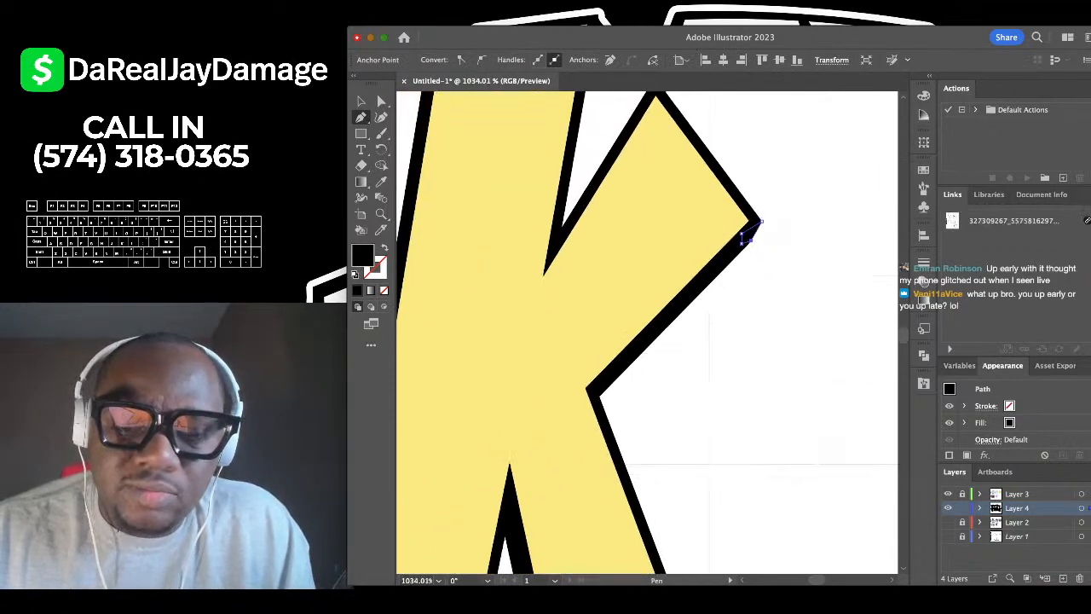
{"action": "scroll", "coordinate": [529, 324], "scroll_direction": "down", "scroll_amount": 3}
{"action": "scroll", "coordinate": [529, 324], "scroll_direction": "up", "scroll_amount": 5}
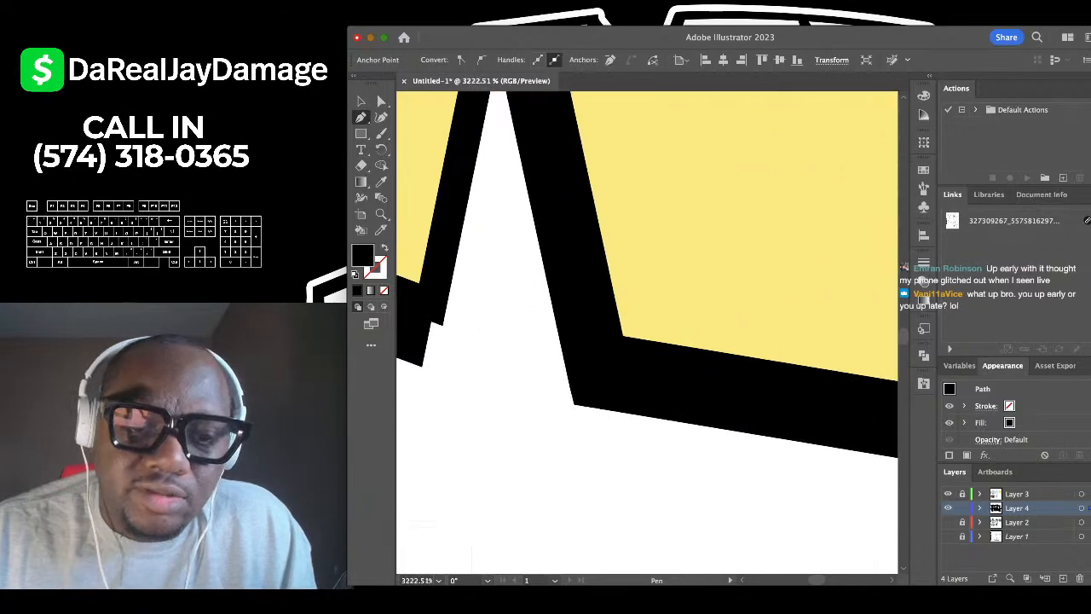
{"action": "scroll", "coordinate": [529, 324], "scroll_direction": "left", "scroll_amount": 2}
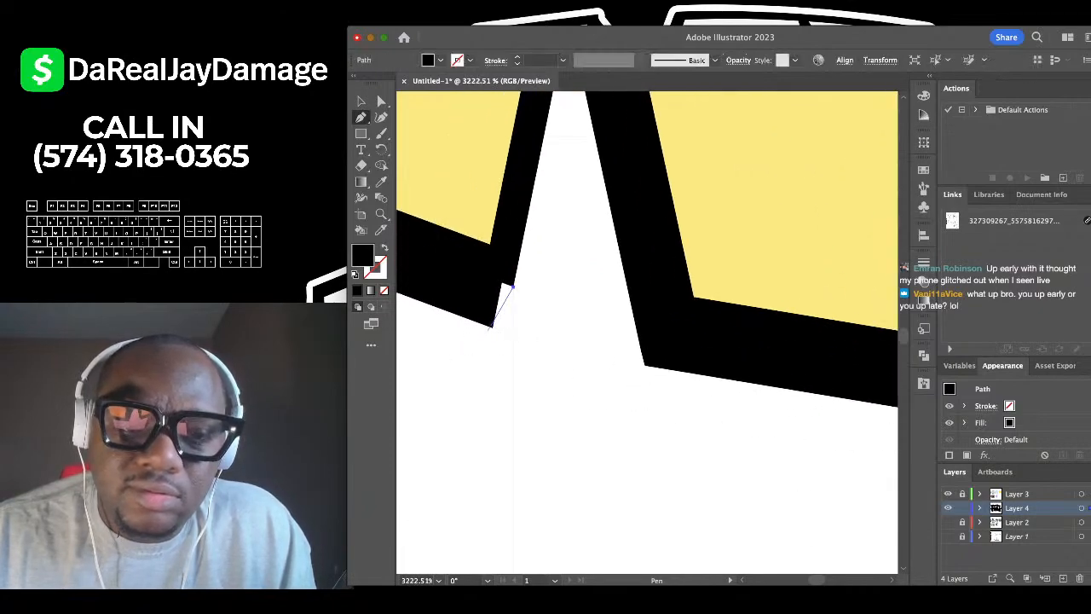
{"action": "left_click", "coordinate": [493, 327]}
{"action": "left_click", "coordinate": [447, 275]}
{"action": "left_click", "coordinate": [489, 258]}
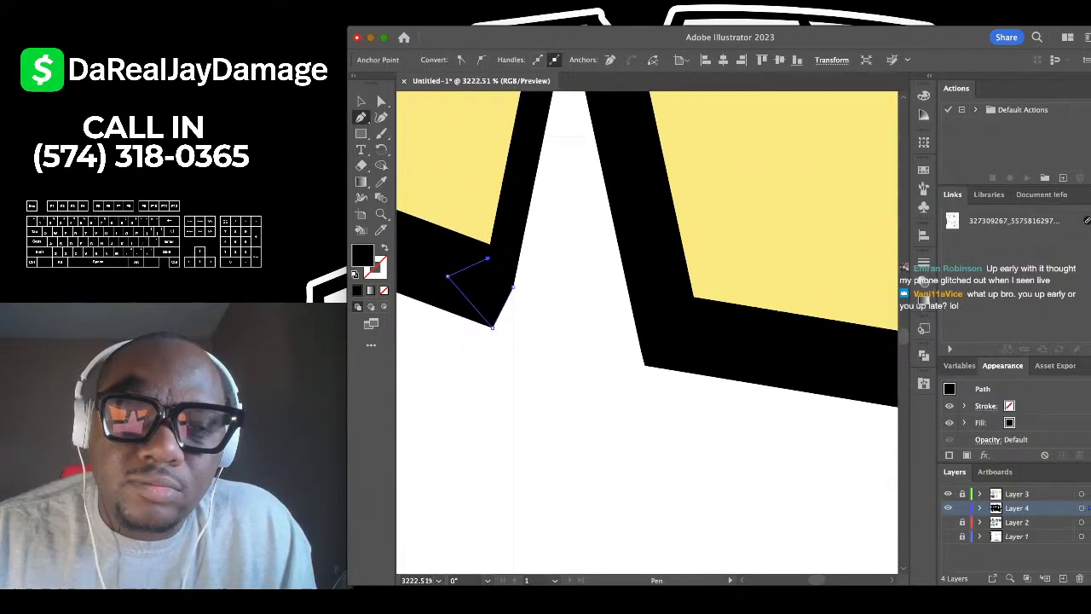
{"action": "left_click", "coordinate": [510, 288]}
Draw a closed black Pen shape over the shadow notch at the outer bottom corner of the K's diagonal leg.
{"action": "scroll", "coordinate": [513, 287], "scroll_direction": "down", "scroll_amount": 2}
{"action": "scroll", "coordinate": [512, 287], "scroll_direction": "up", "scroll_amount": 4}
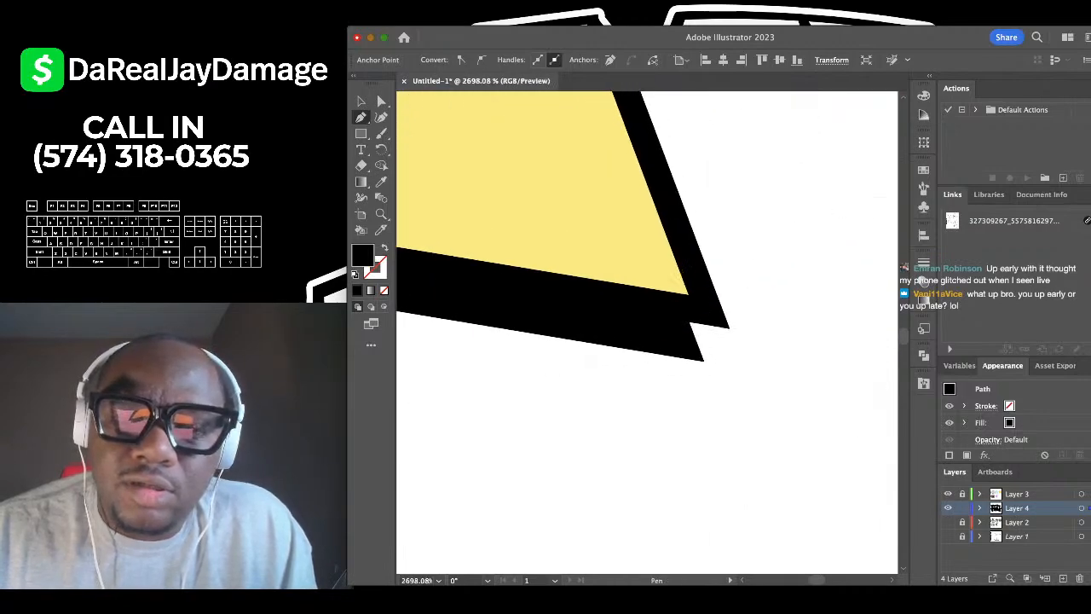
{"action": "left_click", "coordinate": [715, 376]}
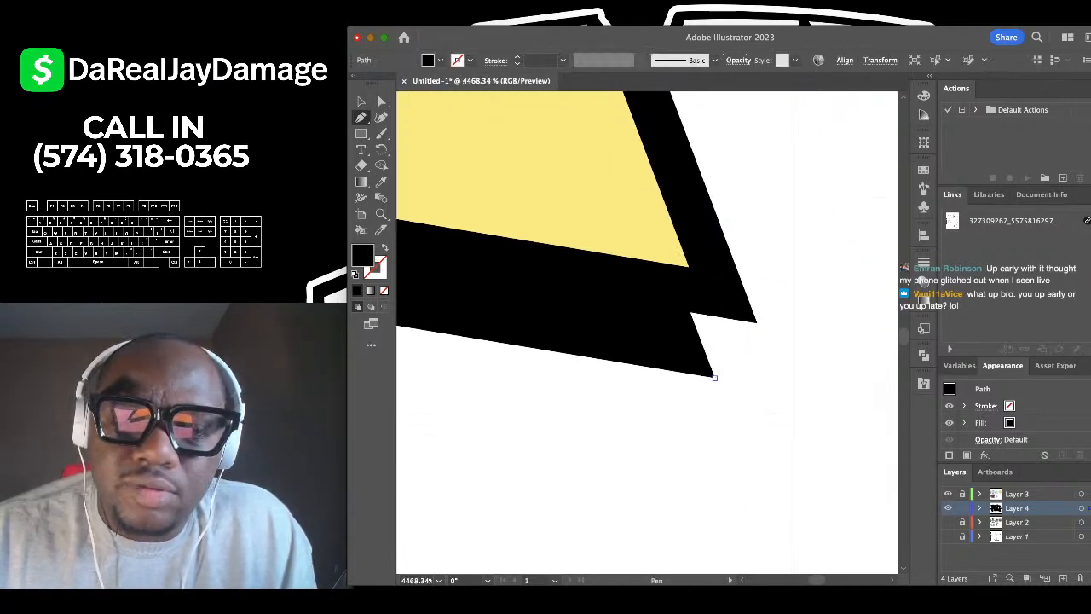
{"action": "left_click", "coordinate": [634, 286]}
{"action": "left_click", "coordinate": [721, 287]}
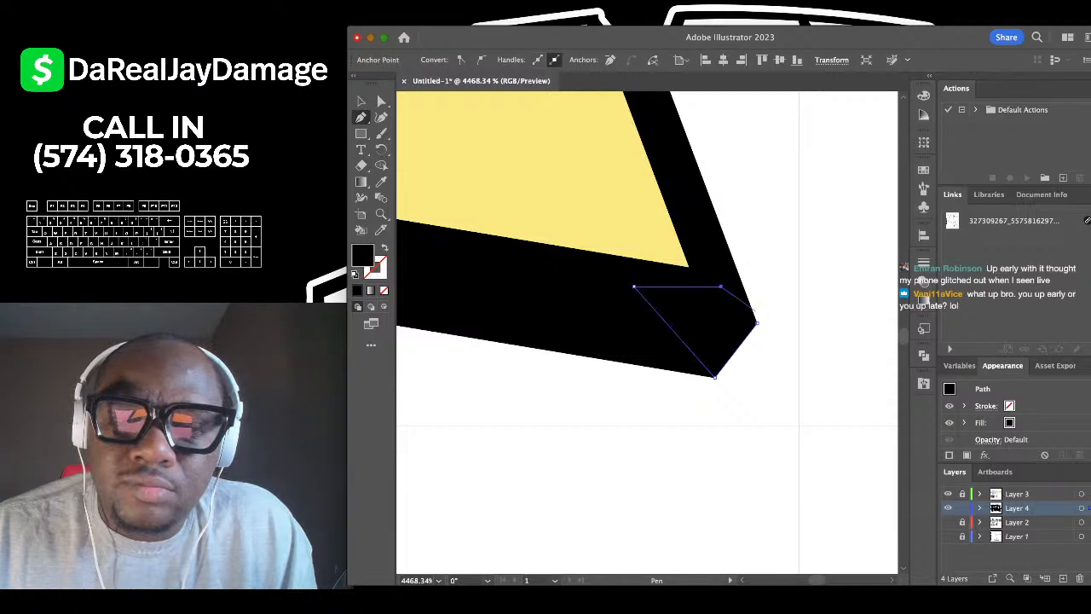
{"action": "left_click", "coordinate": [757, 322]}
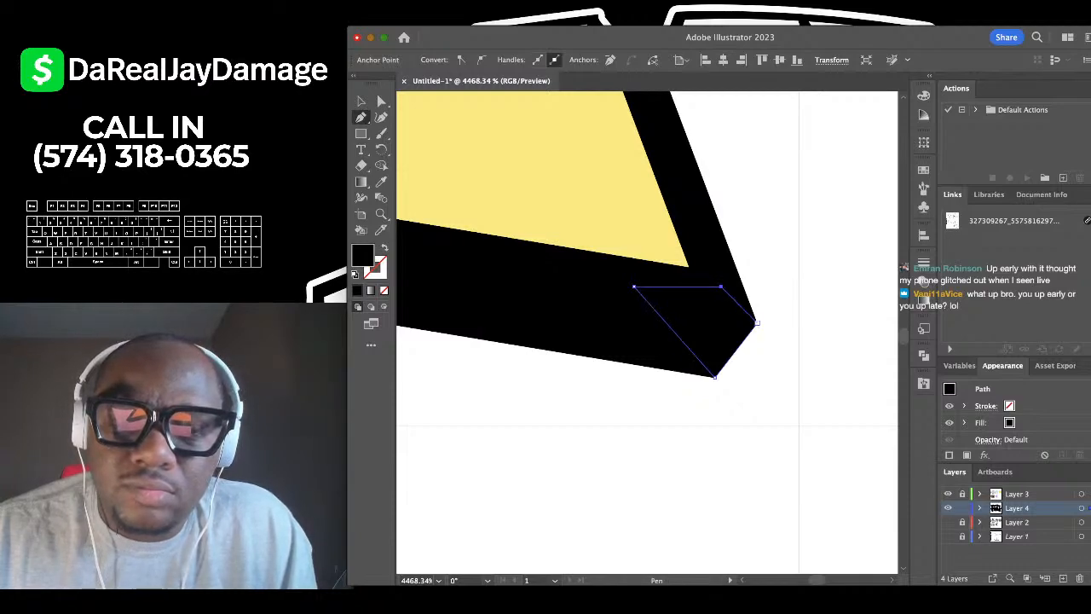
Patch the shadow notch at the W's upper corner beside the green e with a closed black Pen shape.
{"action": "scroll", "coordinate": [757, 324], "scroll_direction": "down", "scroll_amount": 15}
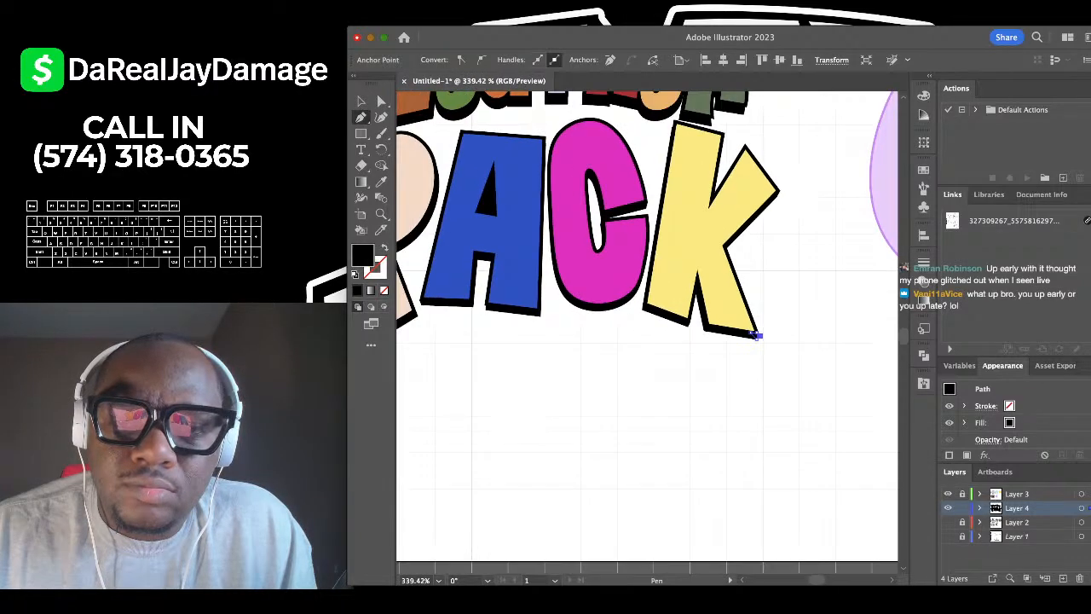
{"action": "scroll", "coordinate": [759, 422], "scroll_direction": "up", "scroll_amount": 8}
{"action": "scroll", "coordinate": [759, 422], "scroll_direction": "down", "scroll_amount": 7}
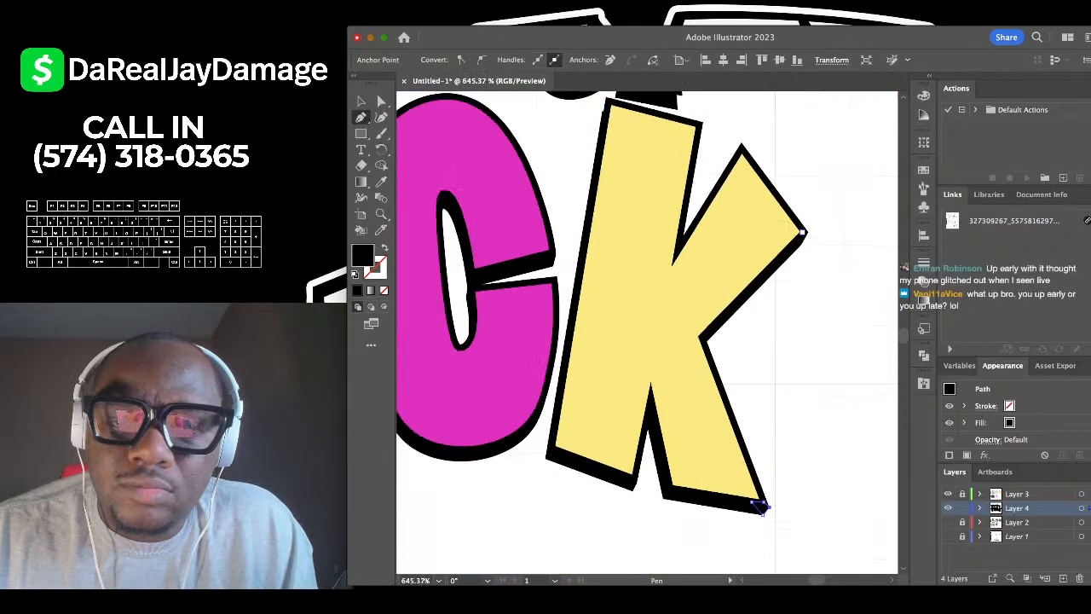
{"action": "scroll", "coordinate": [693, 247], "scroll_direction": "down", "scroll_amount": 4}
{"action": "scroll", "coordinate": [674, 247], "scroll_direction": "left", "scroll_amount": 3}
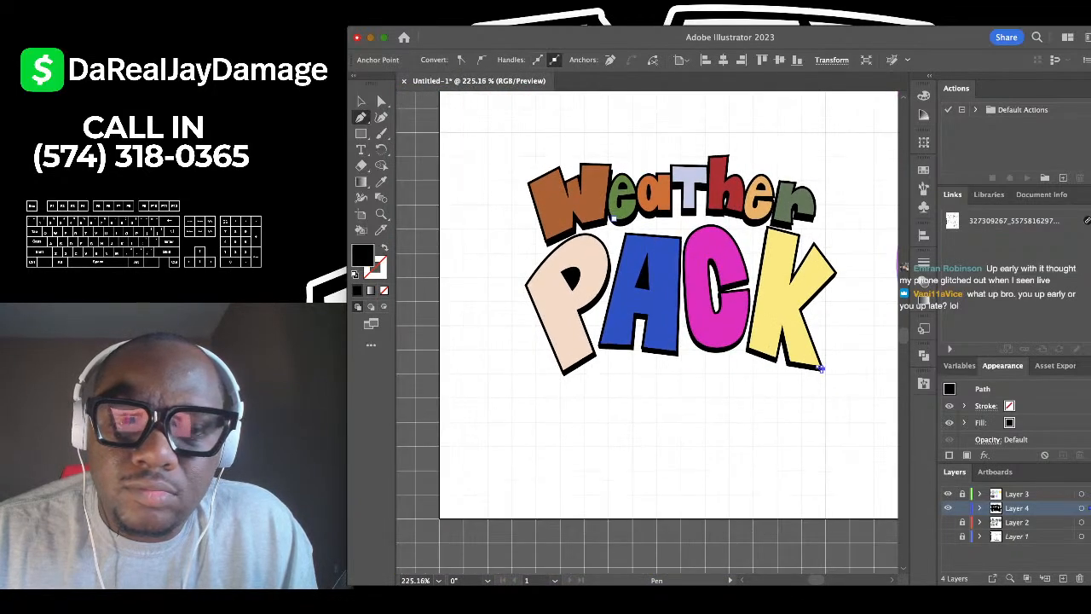
{"action": "scroll", "coordinate": [627, 217], "scroll_direction": "up", "scroll_amount": 6}
{"action": "scroll", "coordinate": [611, 113], "scroll_direction": "up", "scroll_amount": 5}
{"action": "scroll", "coordinate": [612, 114], "scroll_direction": "up", "scroll_amount": 1}
{"action": "scroll", "coordinate": [611, 120], "scroll_direction": "up", "scroll_amount": 5}
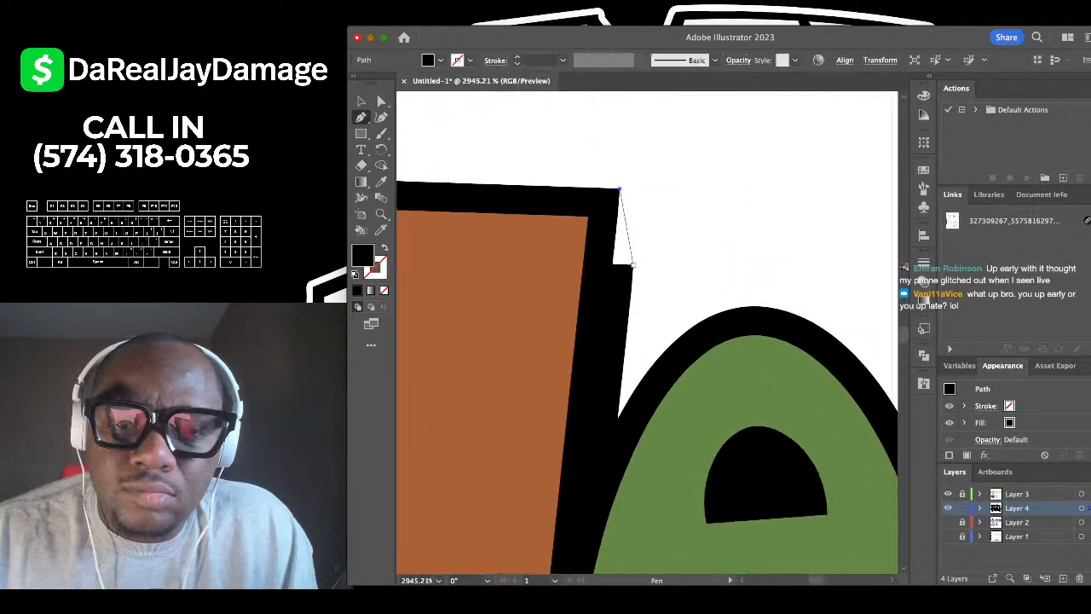
{"action": "left_click_drag", "start_coordinate": [632, 266], "coordinate": [599, 294]}
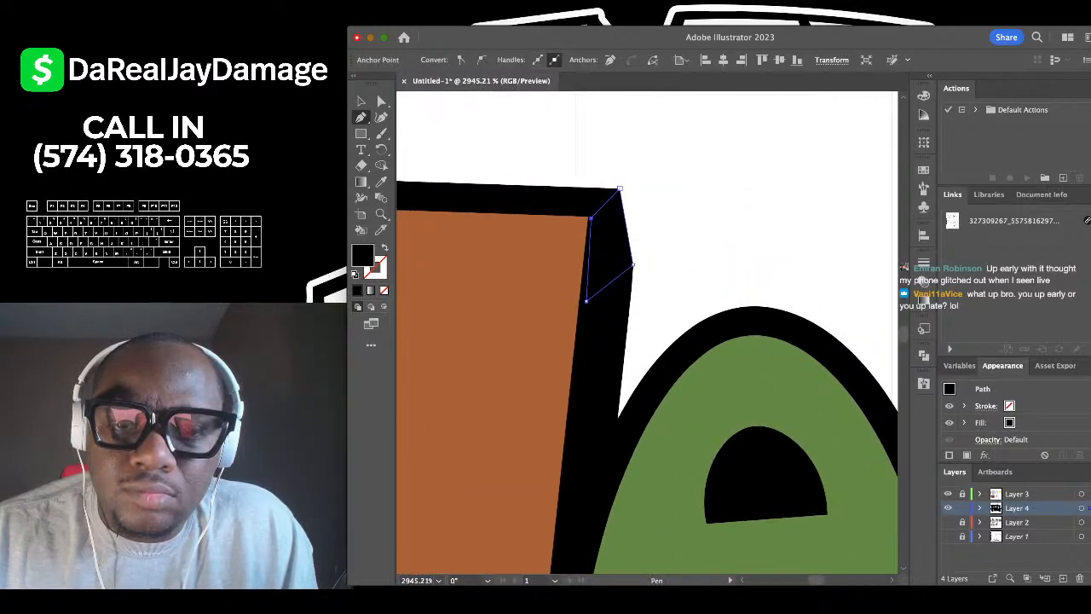
Fill the shadow notch at the bottom corner of the r's stem with a closed black Pen shape.
{"action": "scroll", "coordinate": [512, 238], "scroll_direction": "down", "scroll_amount": 6}
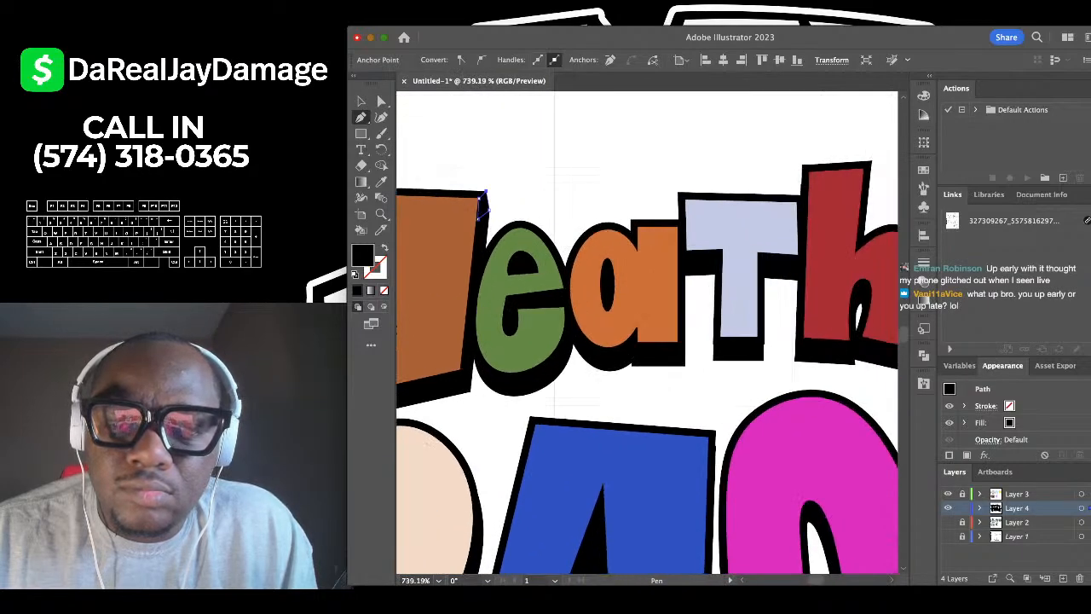
{"action": "scroll", "coordinate": [511, 256], "scroll_direction": "down", "scroll_amount": 2}
{"action": "scroll", "coordinate": [725, 298], "scroll_direction": "up", "scroll_amount": 3}
{"action": "scroll", "coordinate": [717, 316], "scroll_direction": "down", "scroll_amount": 3}
{"action": "scroll", "coordinate": [716, 316], "scroll_direction": "right", "scroll_amount": 3}
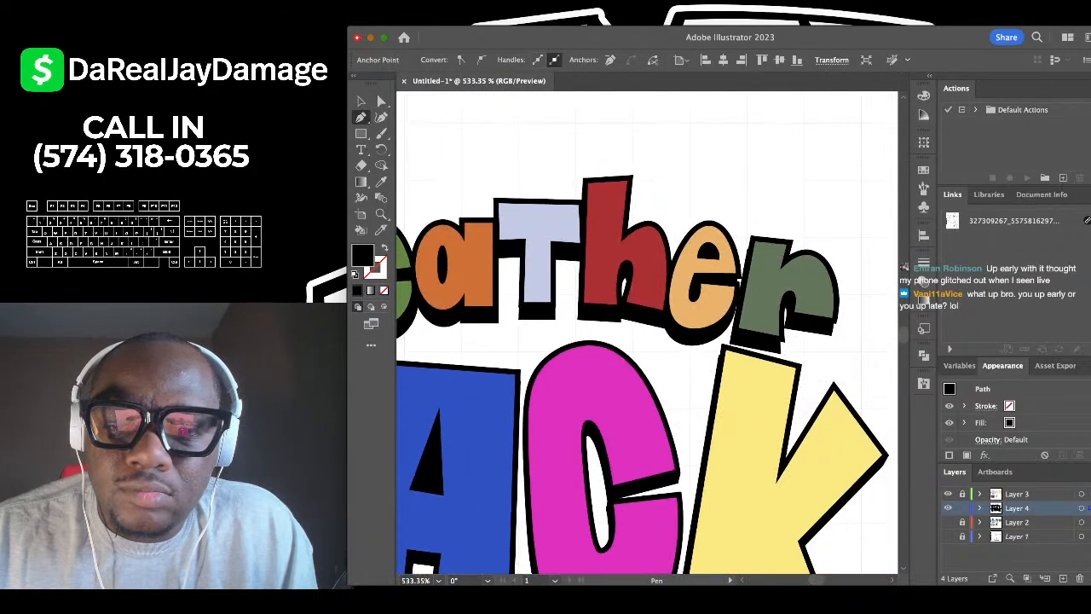
{"action": "scroll", "coordinate": [844, 342], "scroll_direction": "up", "scroll_amount": 5}
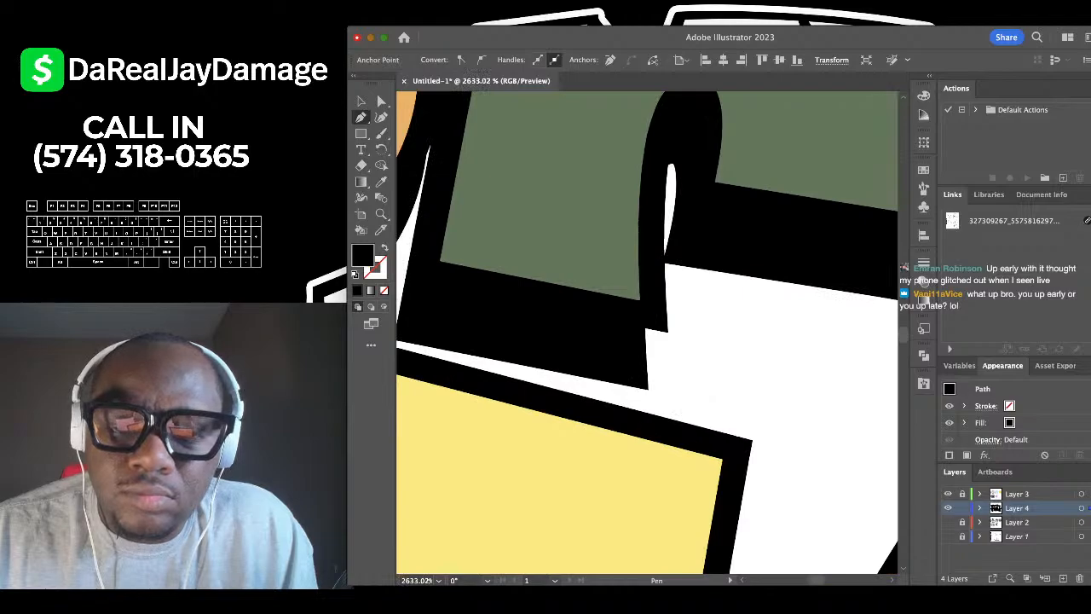
{"action": "left_click_drag", "start_coordinate": [648, 388], "coordinate": [540, 355]}
{"action": "left_click", "coordinate": [614, 312]}
{"action": "left_click", "coordinate": [667, 332]}
Draw a black Pen shape over the shadow notch at the outer end of the r's arm.
{"action": "scroll", "coordinate": [670, 335], "scroll_direction": "down", "scroll_amount": 5}
{"action": "scroll", "coordinate": [657, 339], "scroll_direction": "up", "scroll_amount": 7}
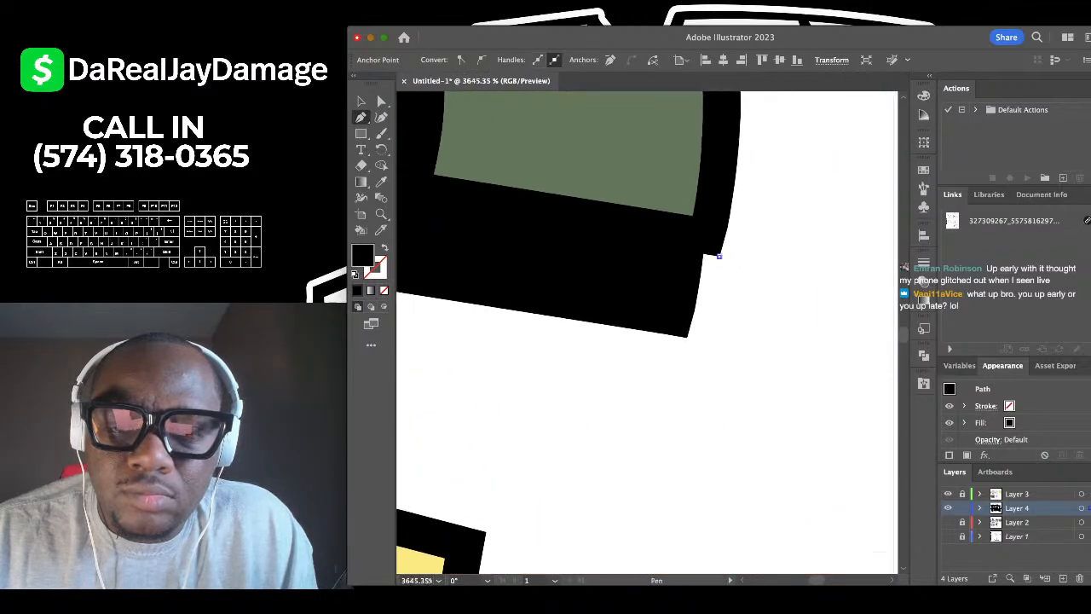
{"action": "left_click_drag", "start_coordinate": [687, 335], "coordinate": [648, 227]}
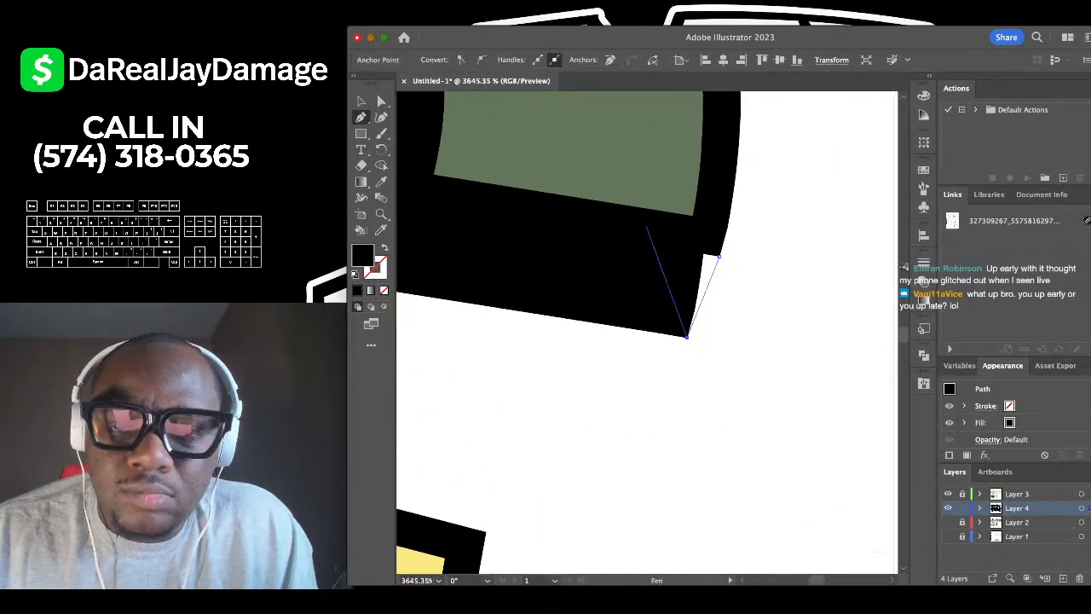
{"action": "left_click", "coordinate": [646, 227]}
Cover the shadow notch where the second e's crossbar meets the r with a closed black Pen shape.
{"action": "scroll", "coordinate": [714, 239], "scroll_direction": "down", "scroll_amount": 10}
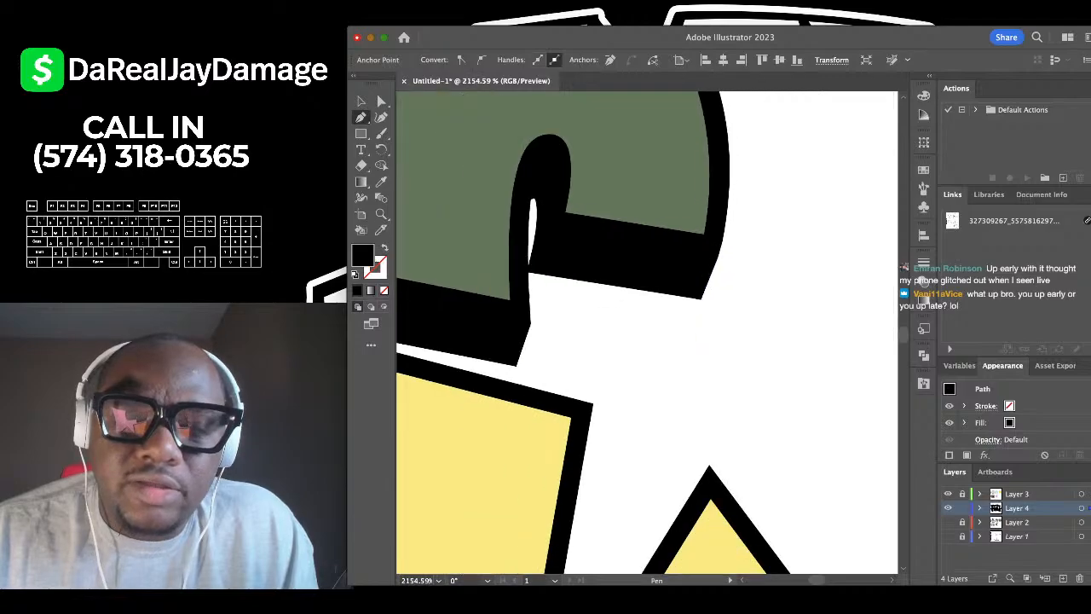
{"action": "scroll", "coordinate": [748, 243], "scroll_direction": "up", "scroll_amount": 10}
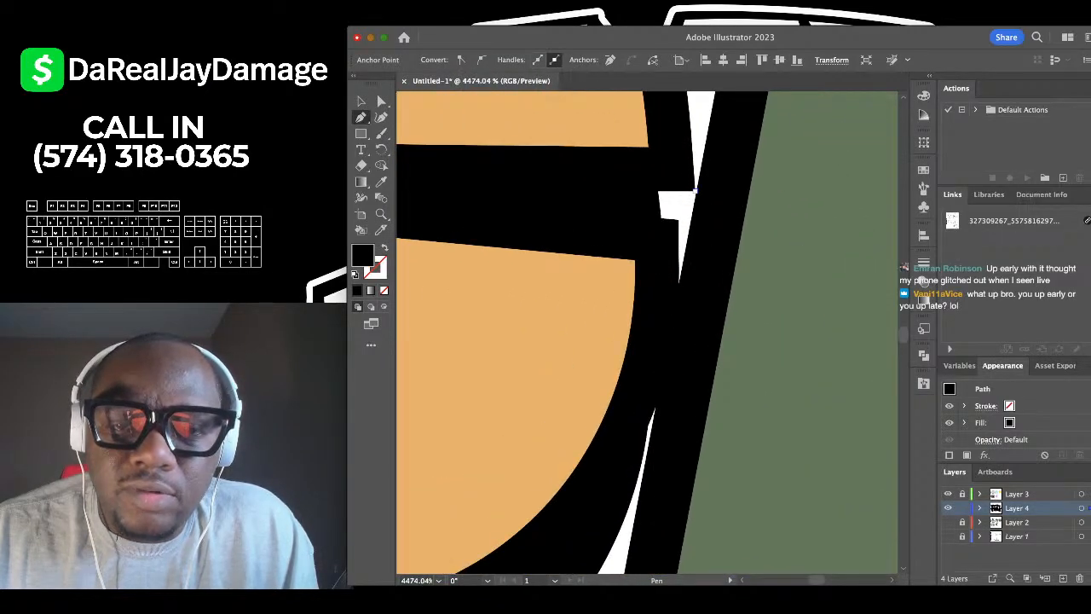
{"action": "left_click", "coordinate": [696, 191]}
{"action": "left_click", "coordinate": [662, 219]}
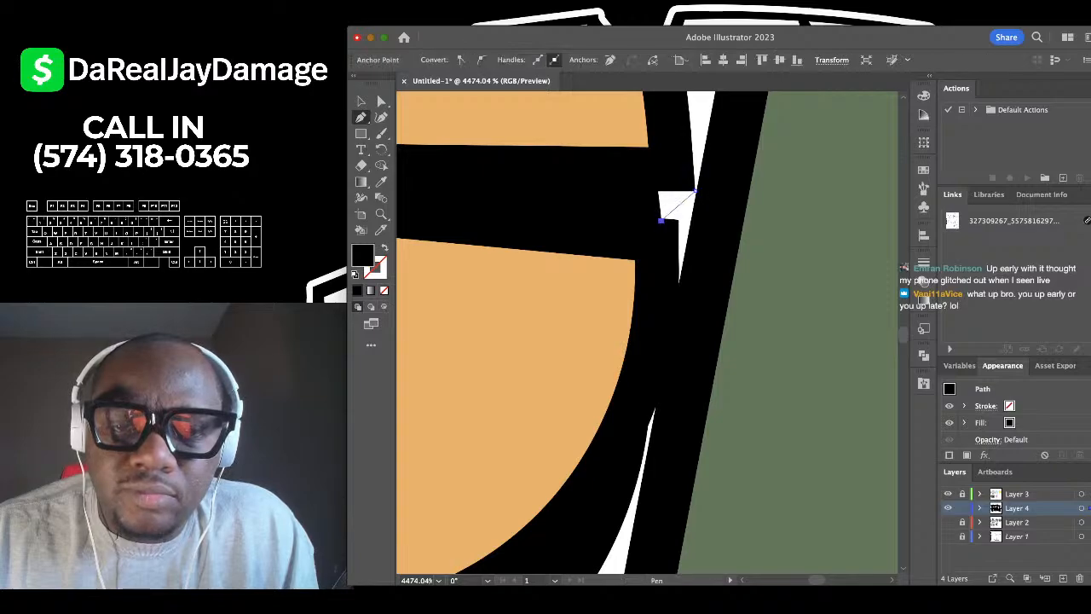
{"action": "left_click_drag", "start_coordinate": [628, 171], "coordinate": [675, 158]}
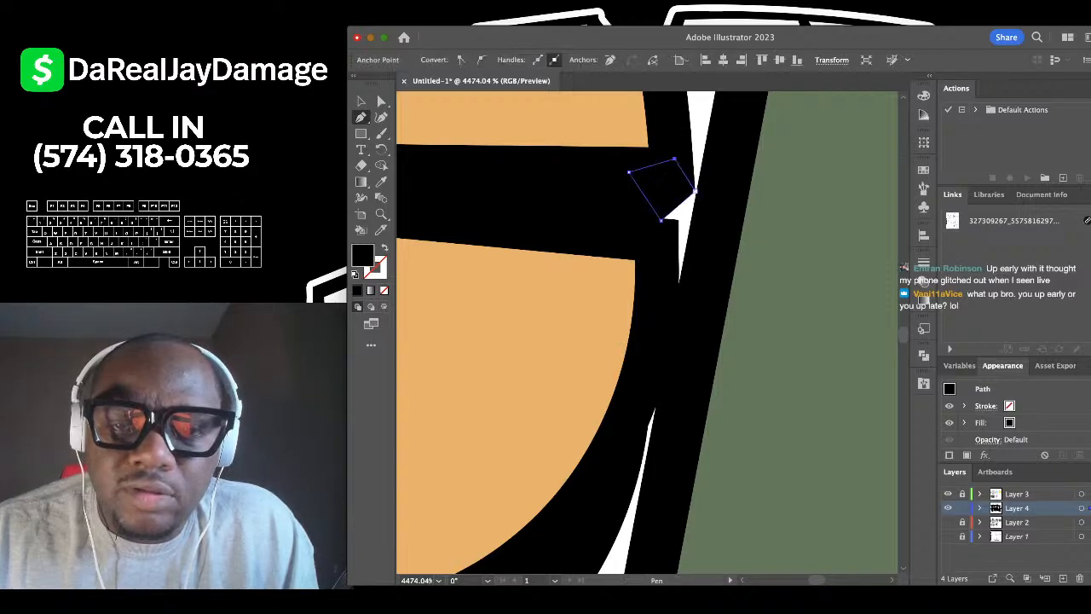
Deselect the last patch and check the outline and shadow of the whole Weather Pack lettering for remaining notches.
{"action": "scroll", "coordinate": [695, 191], "scroll_direction": "down", "scroll_amount": 10}
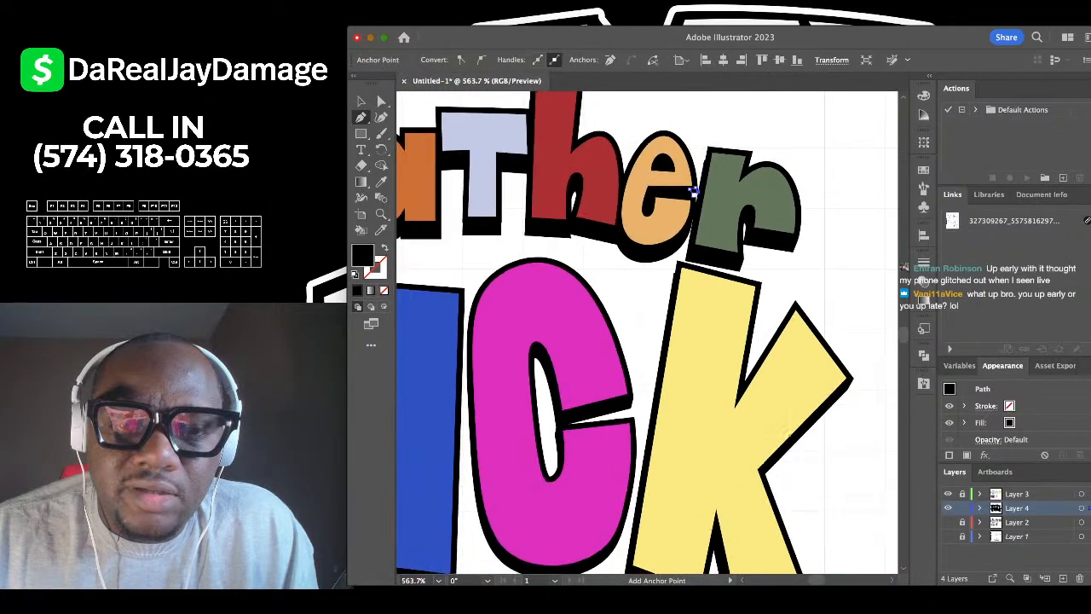
{"action": "scroll", "coordinate": [694, 190], "scroll_direction": "down", "scroll_amount": 3}
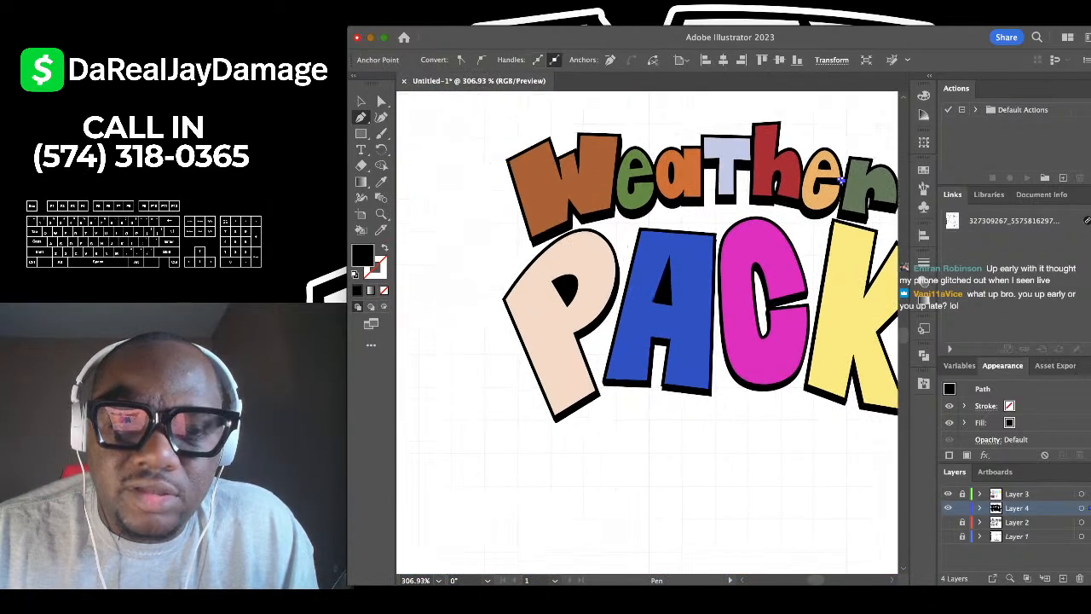
{"action": "scroll", "coordinate": [798, 178], "scroll_direction": "up", "scroll_amount": 2}
{"action": "scroll", "coordinate": [767, 171], "scroll_direction": "down", "scroll_amount": 4}
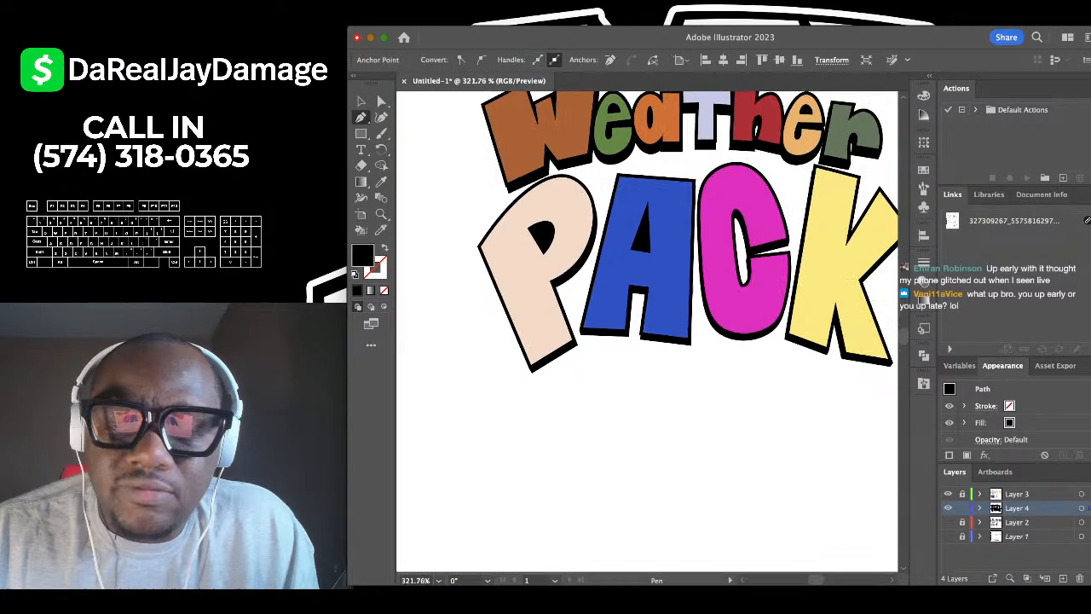
{"action": "scroll", "coordinate": [740, 165], "scroll_direction": "down", "scroll_amount": 2}
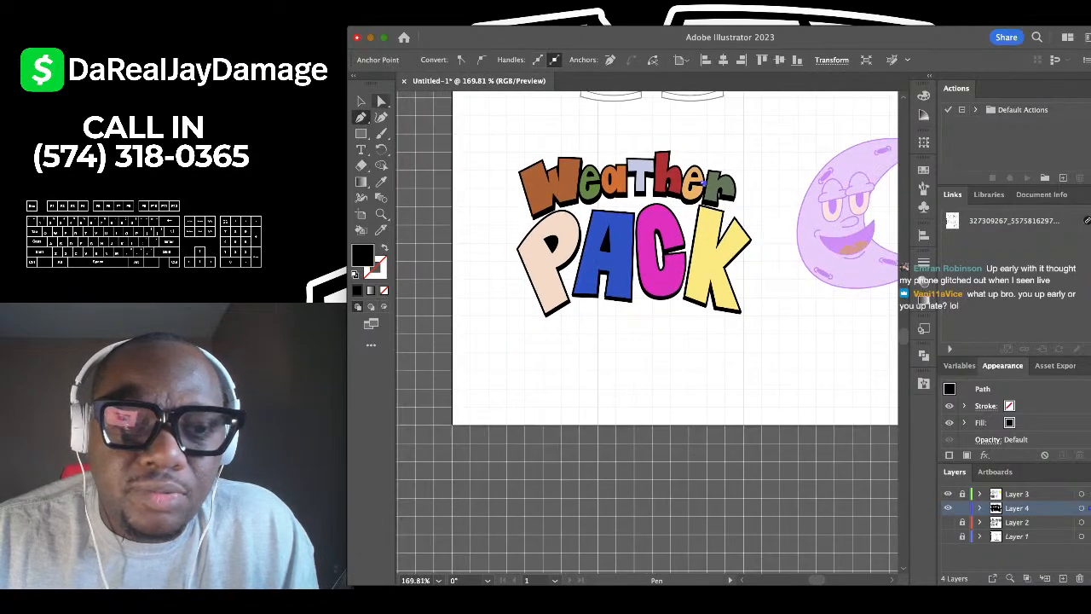
{"action": "key", "text": "v"}
{"action": "key", "text": "Delete"}
{"action": "scroll", "coordinate": [621, 210], "scroll_direction": "up", "scroll_amount": 6}
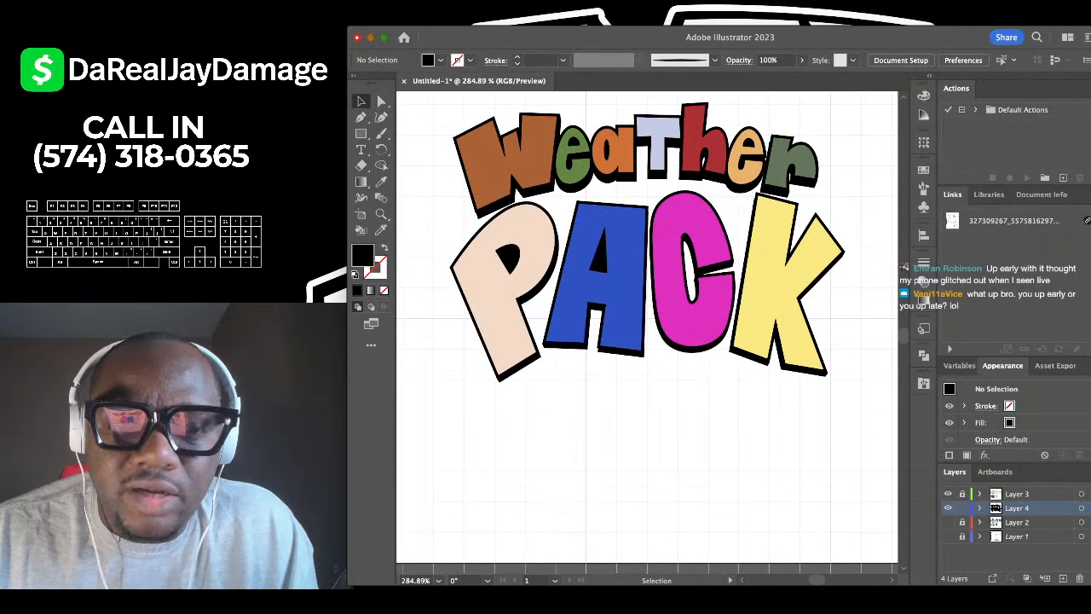
{"action": "scroll", "coordinate": [606, 193], "scroll_direction": "down", "scroll_amount": 2}
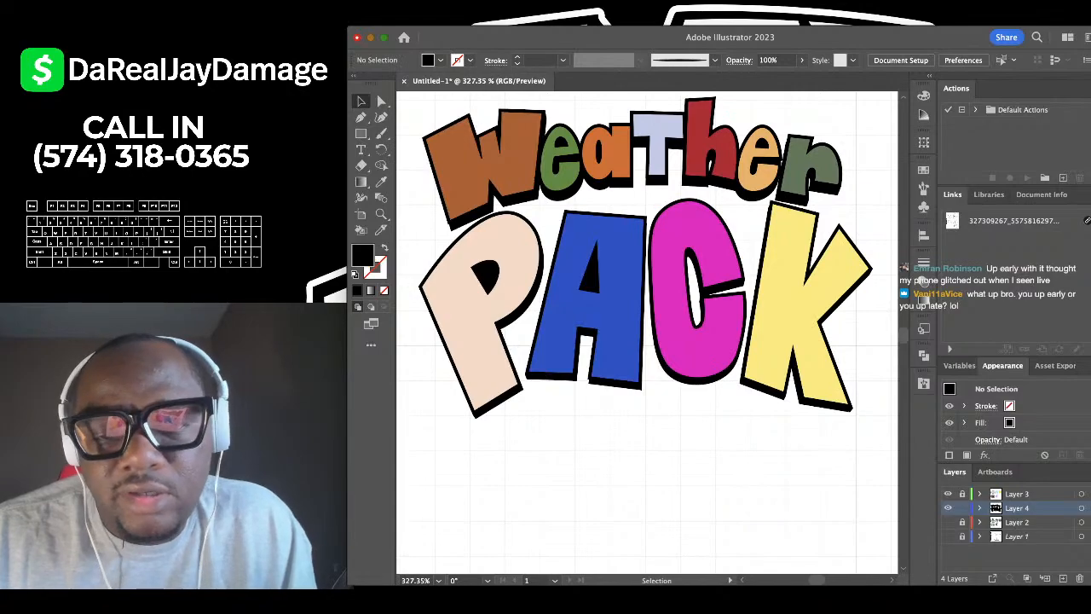
{"action": "left_click", "coordinate": [381, 102]}
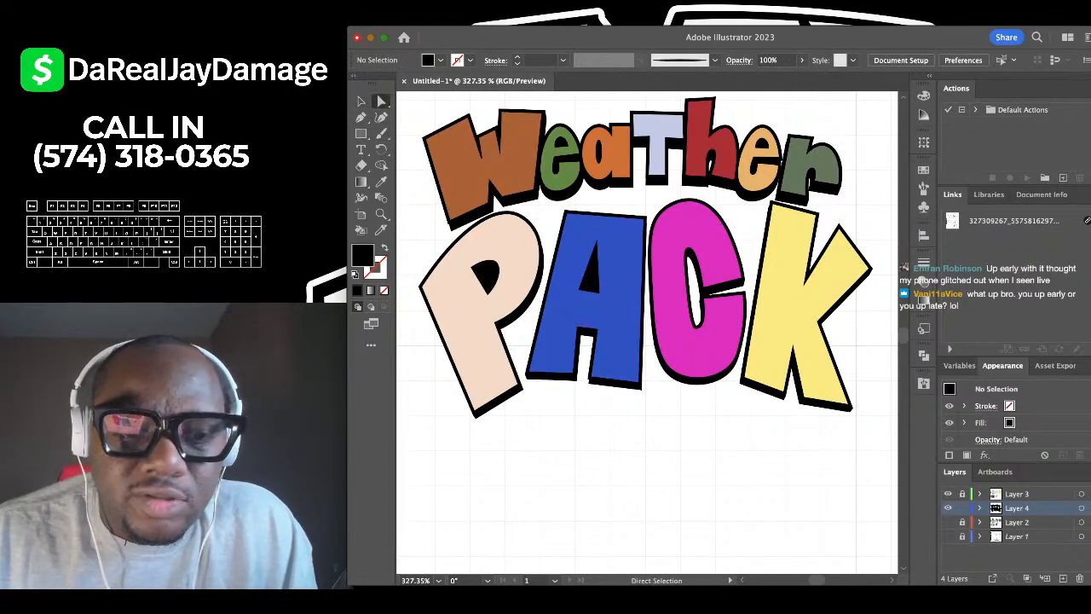
{"action": "scroll", "coordinate": [507, 340], "scroll_direction": "up", "scroll_amount": 6}
{"action": "left_click", "coordinate": [503, 319]}
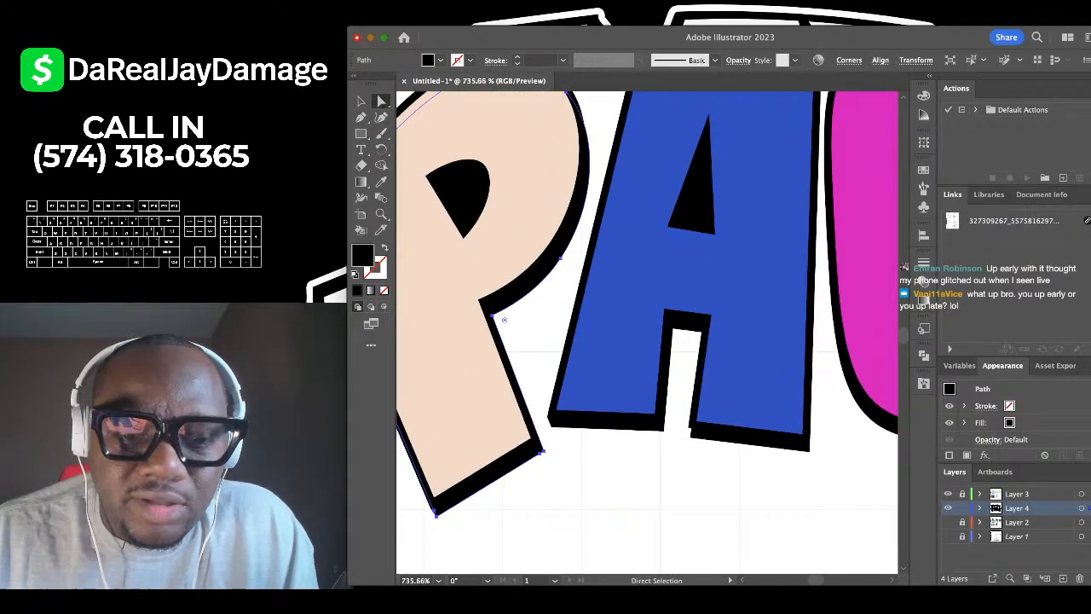
{"action": "scroll", "coordinate": [533, 270], "scroll_direction": "down", "scroll_amount": 10}
{"action": "key", "text": "super+shift+a"}
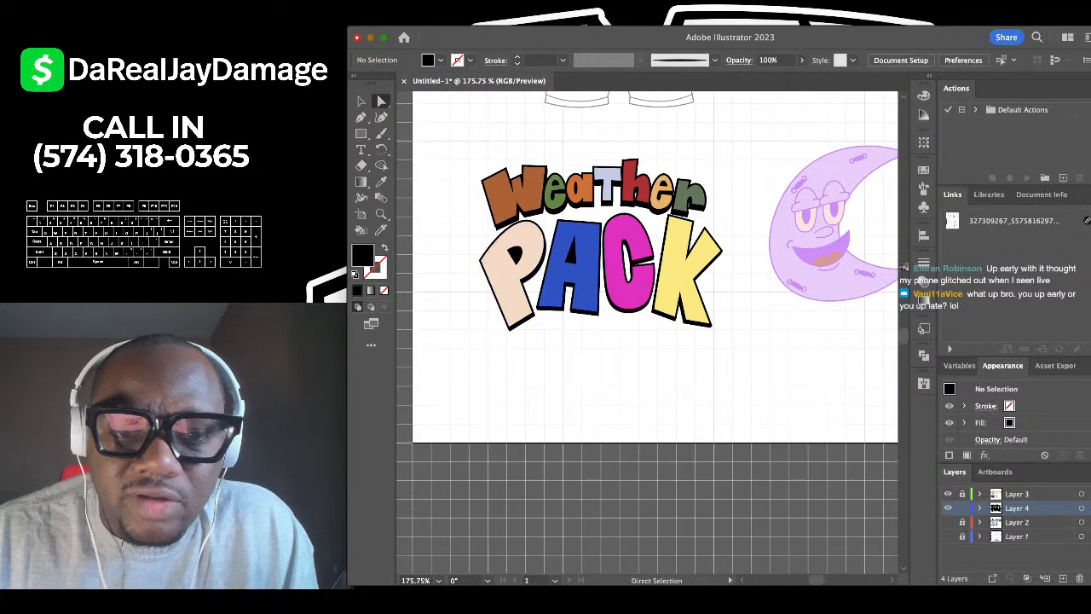
{"action": "scroll", "coordinate": [552, 460], "scroll_direction": "down", "scroll_amount": 4}
{"action": "scroll", "coordinate": [553, 461], "scroll_direction": "up", "scroll_amount": 4}
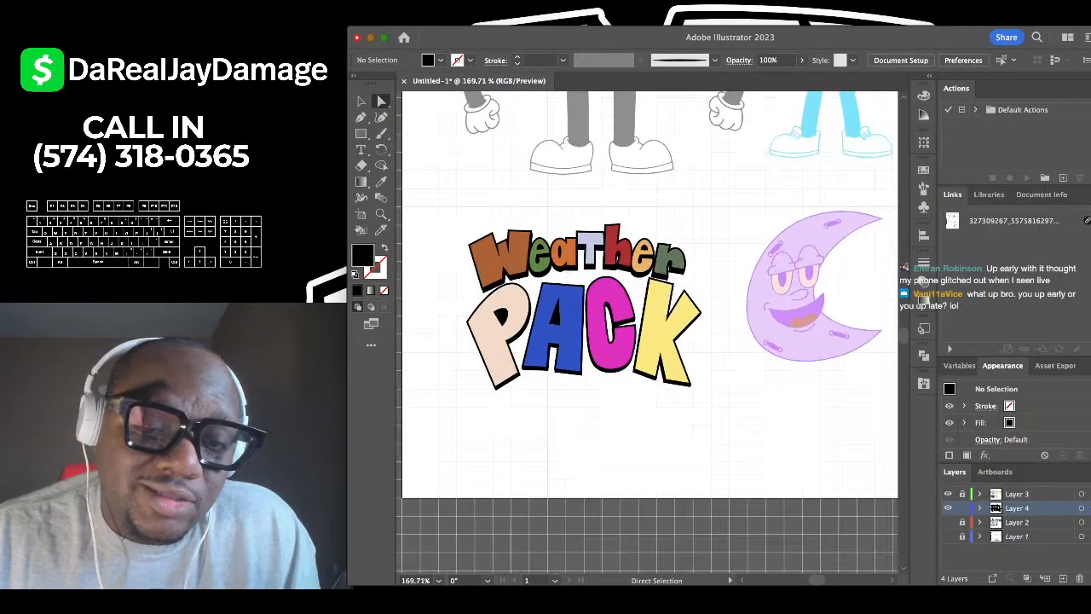
Group all the Weather Pack lettering with its black outline and shadow, and hide the selection edges.
{"action": "key", "text": "v"}
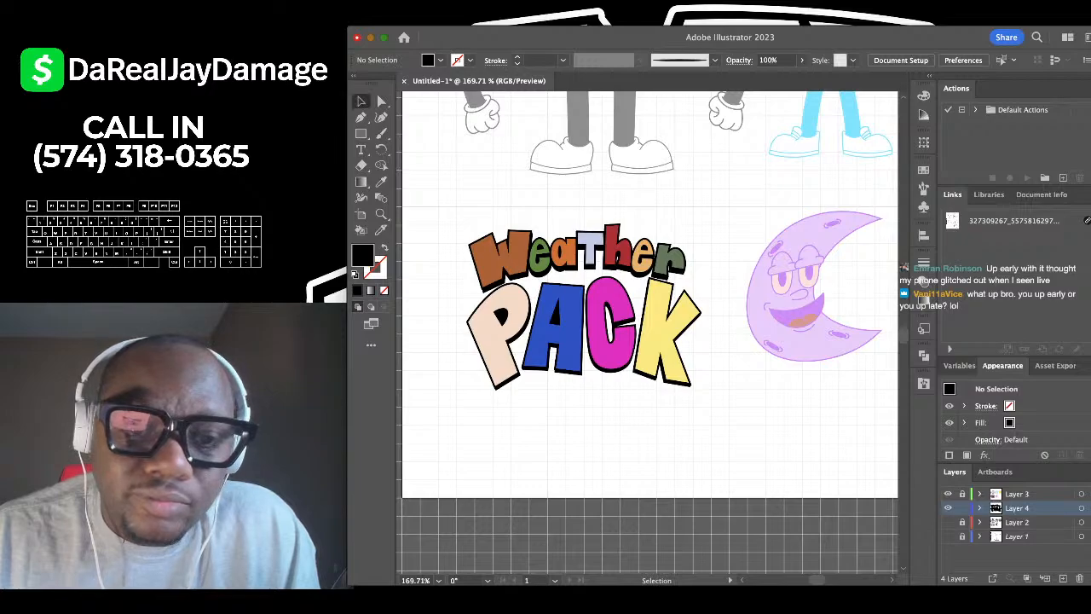
{"action": "left_click_drag", "start_coordinate": [701, 406], "coordinate": [704, 410]}
{"action": "scroll", "coordinate": [609, 342], "scroll_direction": "up", "scroll_amount": 5}
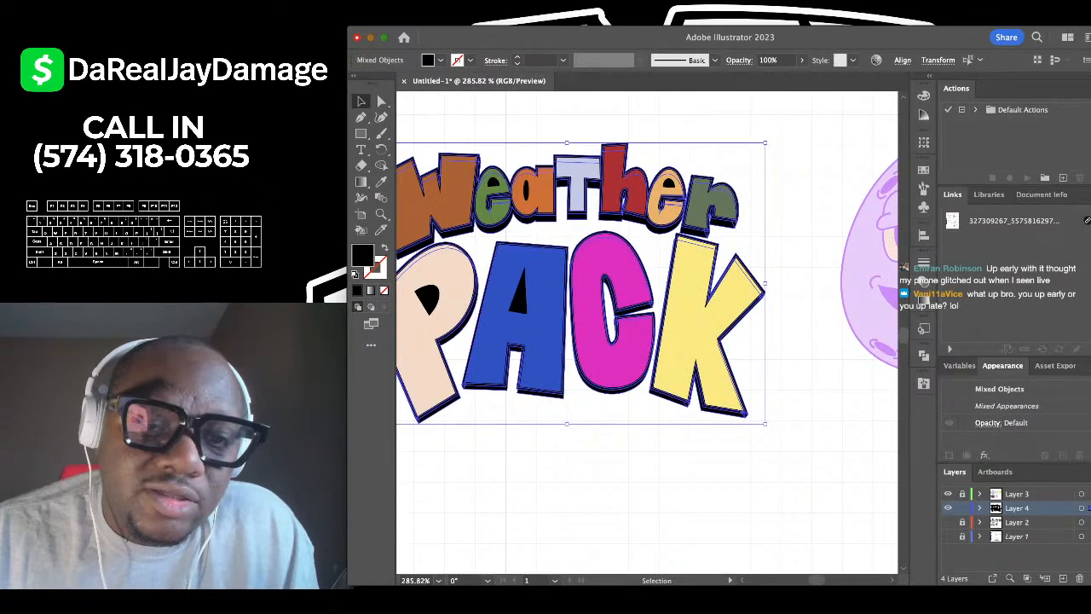
{"action": "scroll", "coordinate": [609, 341], "scroll_direction": "down", "scroll_amount": 4}
{"action": "scroll", "coordinate": [597, 350], "scroll_direction": "up", "scroll_amount": 2}
{"action": "scroll", "coordinate": [608, 346], "scroll_direction": "up", "scroll_amount": 2}
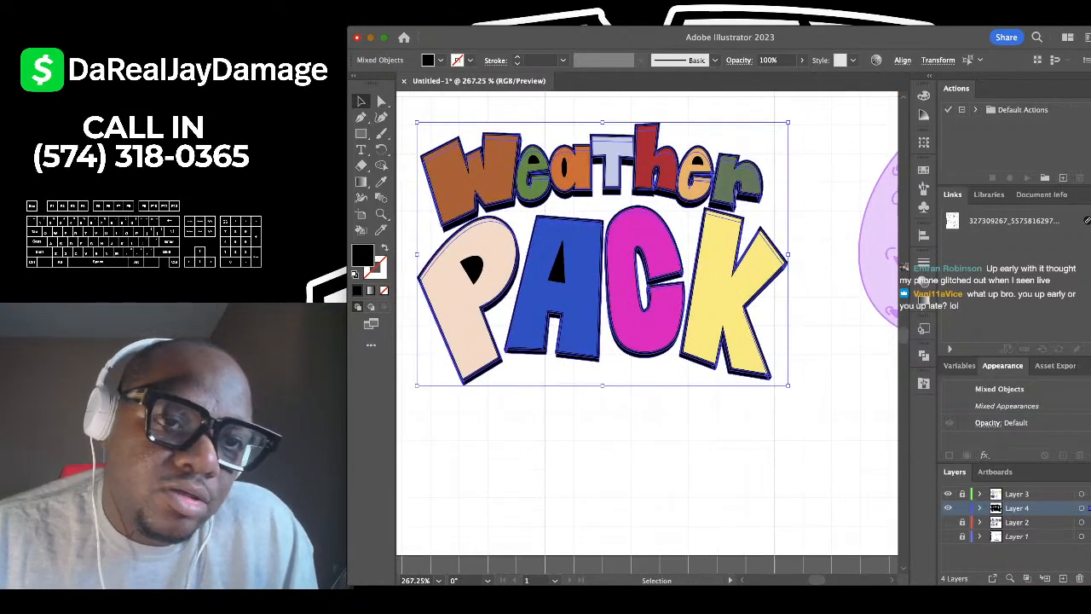
{"action": "key", "text": "super+g"}
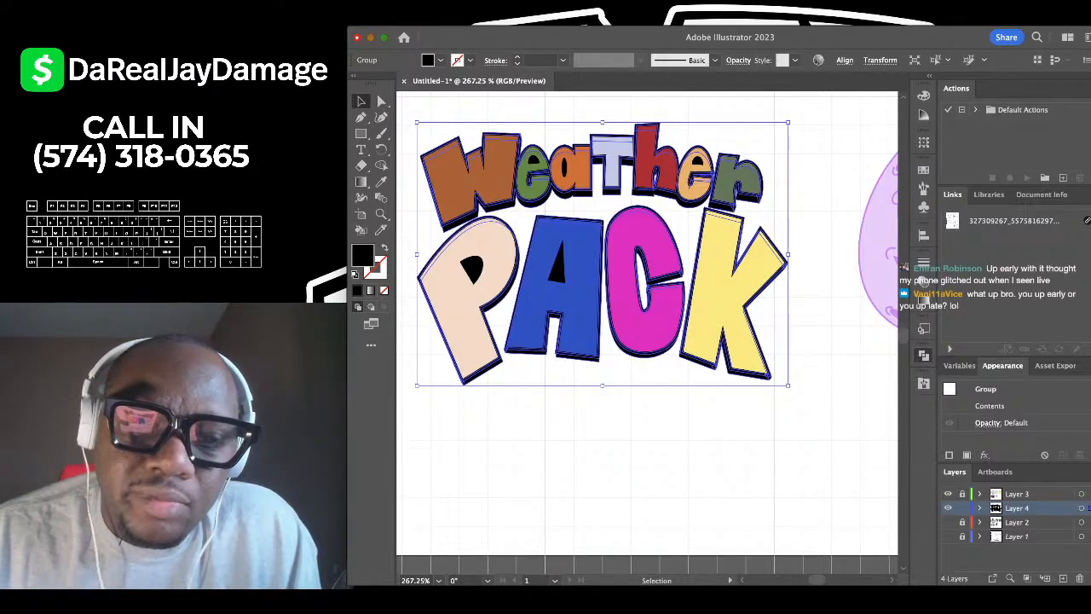
{"action": "key", "text": "super+h"}
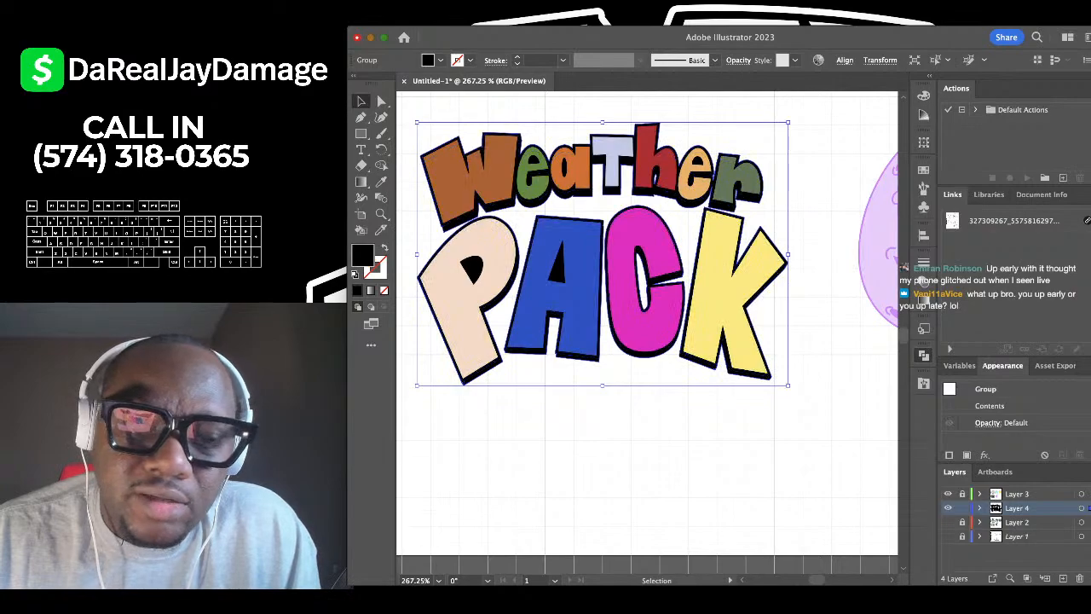
Try to cut an inner opening out of the P's black counter with curved Knife strokes.
{"action": "scroll", "coordinate": [452, 286], "scroll_direction": "up", "scroll_amount": 10}
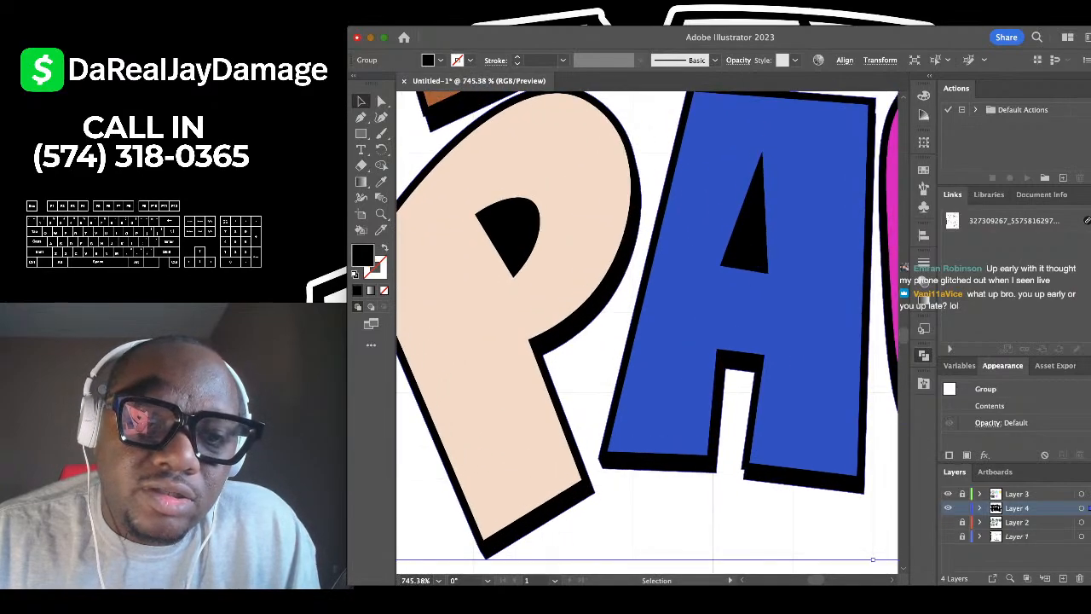
{"action": "scroll", "coordinate": [472, 159], "scroll_direction": "up", "scroll_amount": 5}
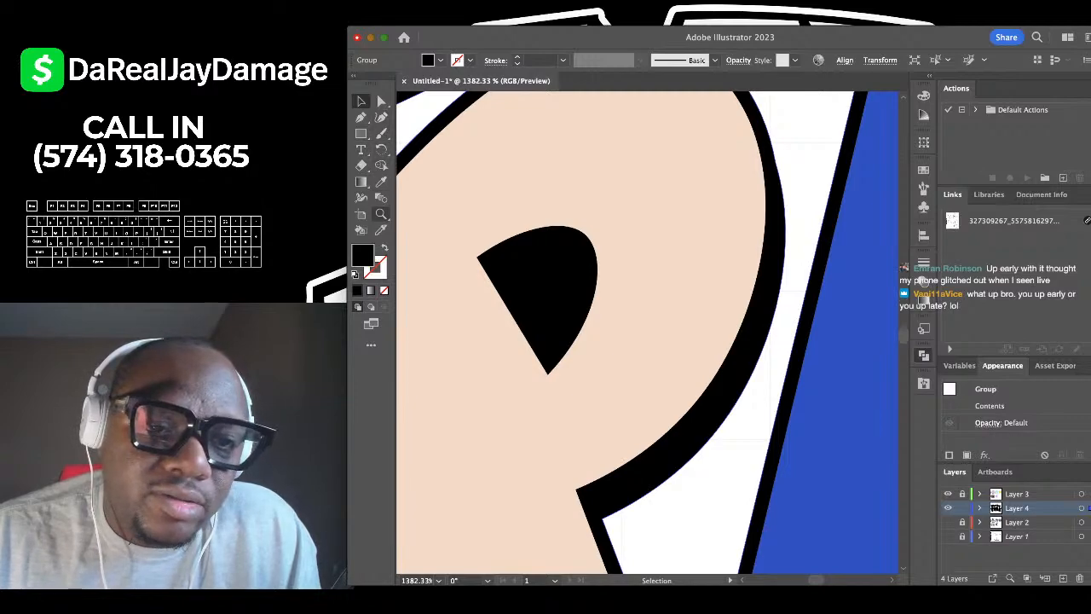
{"action": "left_click", "coordinate": [381, 230]}
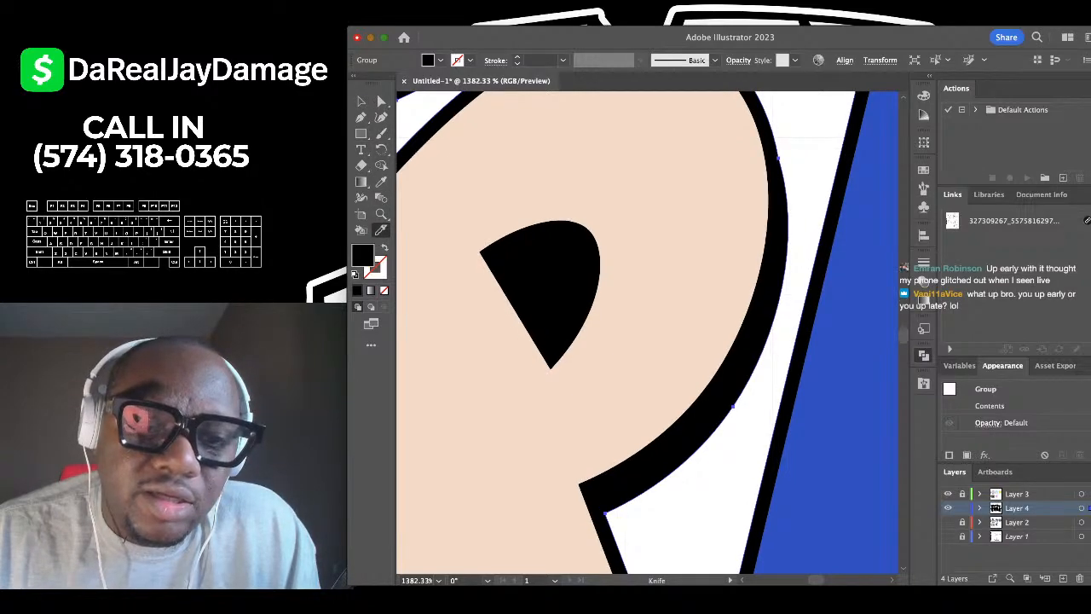
{"action": "scroll", "coordinate": [559, 310], "scroll_direction": "up", "scroll_amount": 2}
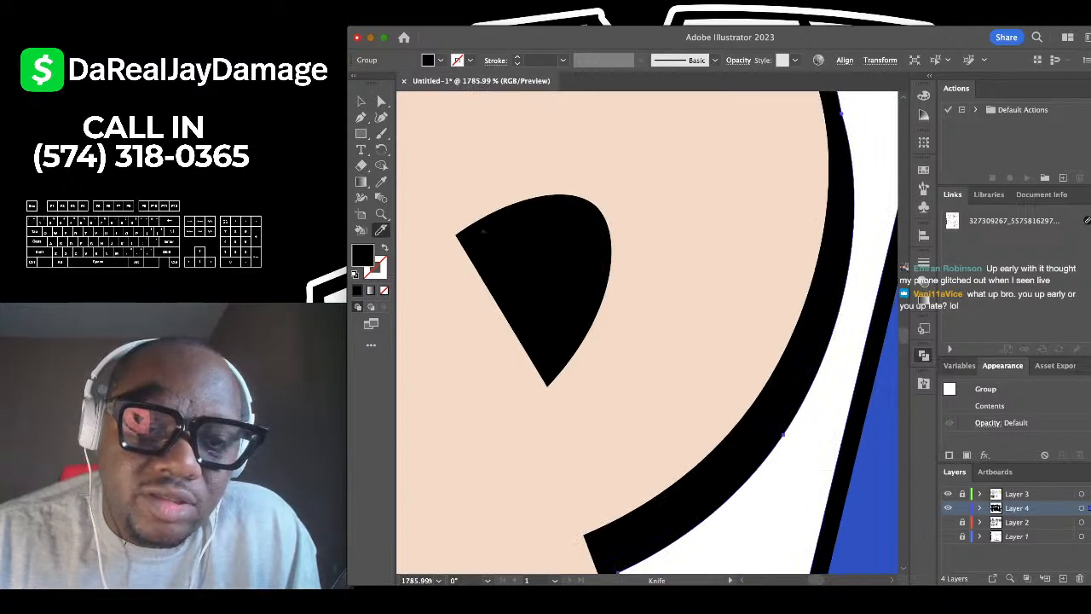
{"action": "mouse_move", "coordinate": [495, 243]}
{"action": "left_mouse_down"}
{"action": "mouse_move", "coordinate": [600, 429]}
{"action": "mouse_move", "coordinate": [622, 448]}
{"action": "left_mouse_up"}
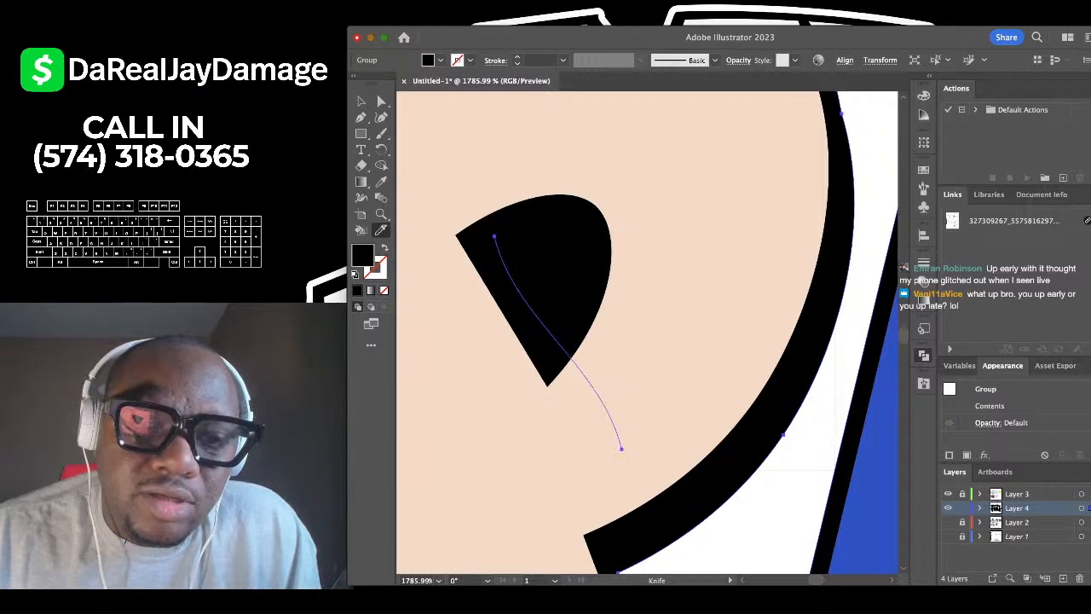
{"action": "mouse_move", "coordinate": [471, 272]}
{"action": "left_mouse_down"}
{"action": "mouse_move", "coordinate": [559, 234]}
{"action": "mouse_move", "coordinate": [581, 295]}
{"action": "mouse_move", "coordinate": [538, 365]}
{"action": "left_mouse_up"}
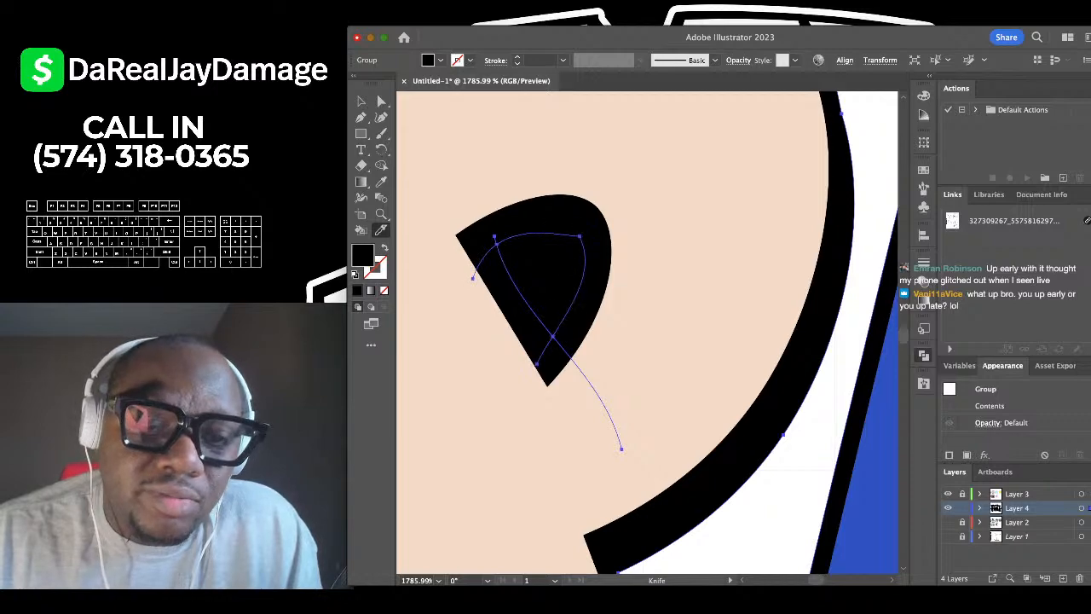
{"action": "scroll", "coordinate": [509, 375], "scroll_direction": "down", "scroll_amount": 2}
{"action": "key", "text": "super+z"}
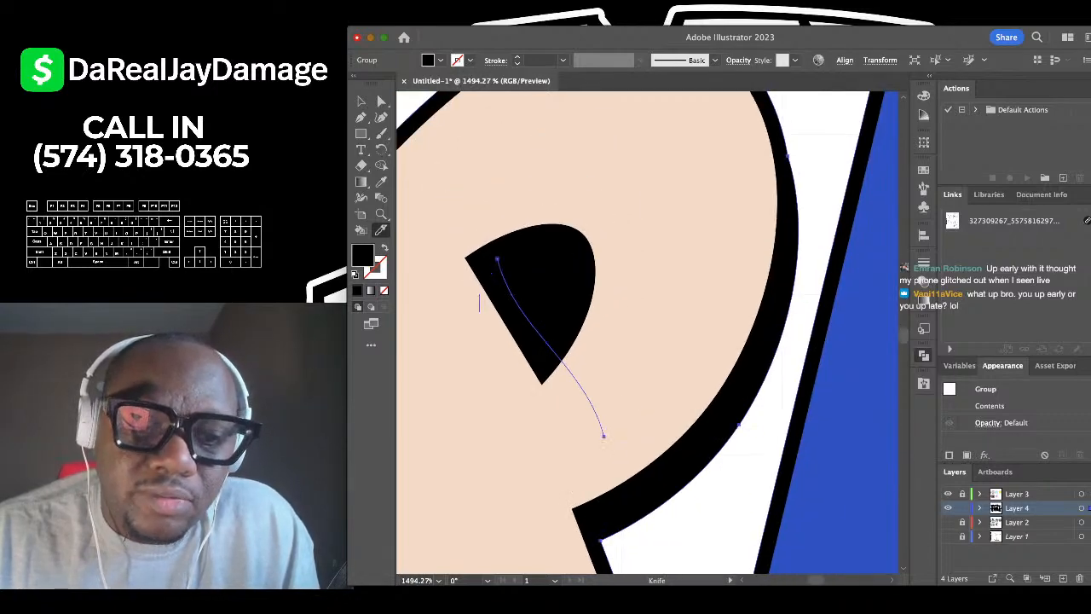
{"action": "mouse_move", "coordinate": [479, 309]}
{"action": "left_mouse_down"}
{"action": "mouse_move", "coordinate": [559, 348]}
{"action": "mouse_move", "coordinate": [497, 419]}
{"action": "left_mouse_up"}
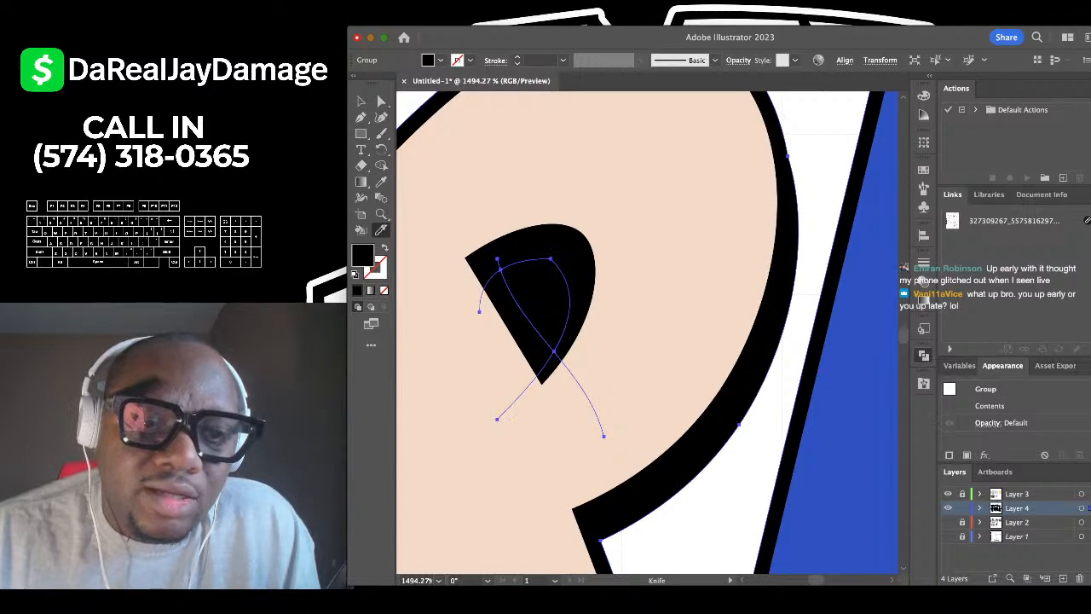
Delete the inner piece cut inside the P's black counter.
{"action": "key", "text": "a"}
{"action": "scroll", "coordinate": [643, 210], "scroll_direction": "down", "scroll_amount": 1}
{"action": "left_click", "coordinate": [642, 210]}
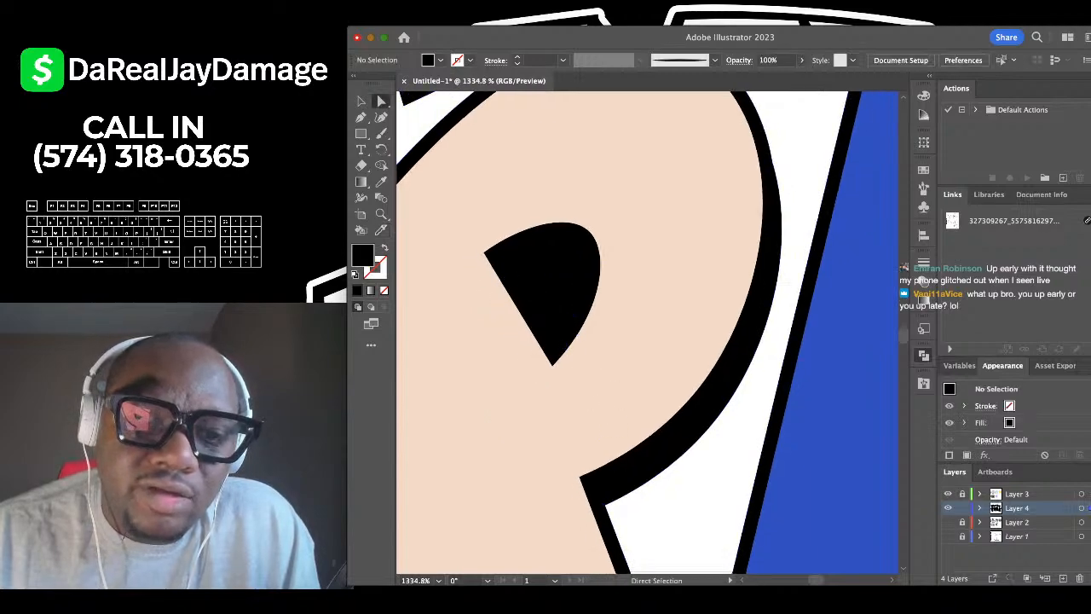
{"action": "left_click", "coordinate": [545, 290]}
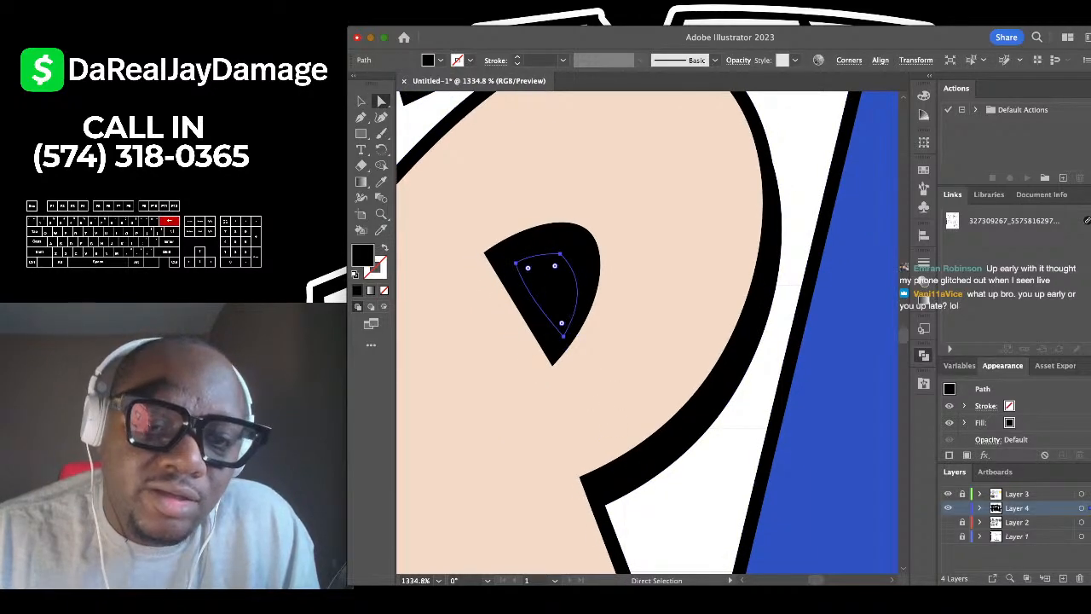
{"action": "key", "text": "BackSpace"}
{"action": "scroll", "coordinate": [561, 274], "scroll_direction": "down", "scroll_amount": 5}
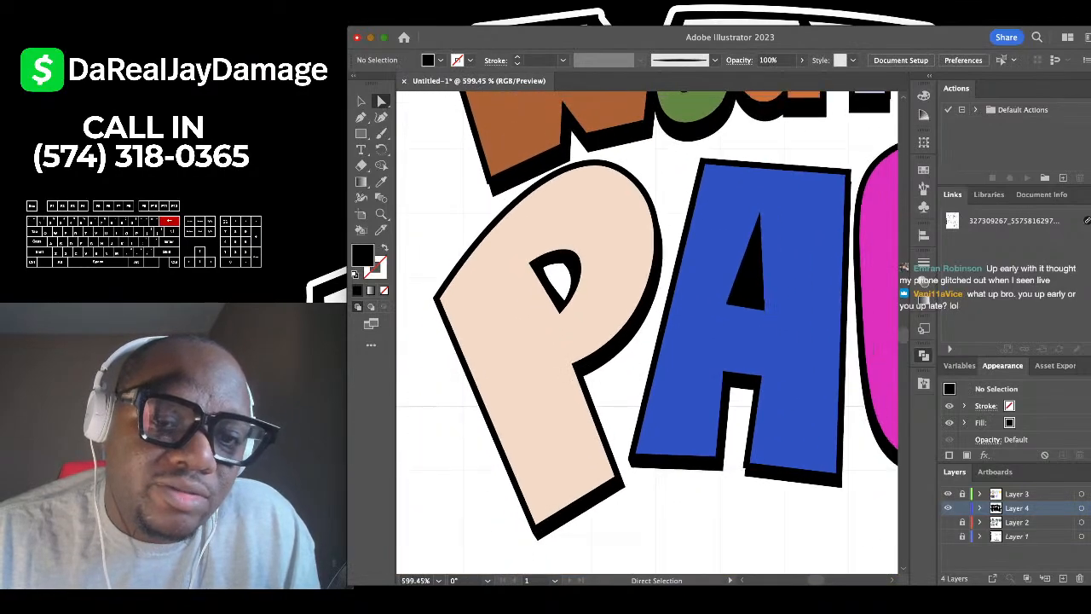
Undo the deletion and the Knife cuts in the P's counter, and clear the selection.
{"action": "scroll", "coordinate": [551, 233], "scroll_direction": "up", "scroll_amount": 6}
{"action": "key", "text": "super+z"}
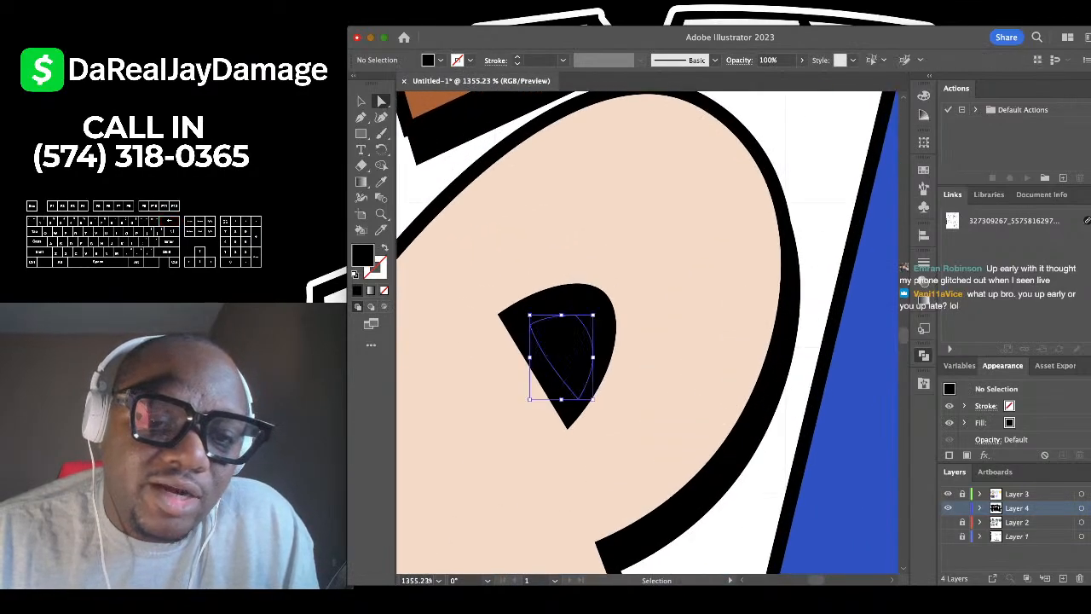
{"action": "scroll", "coordinate": [546, 249], "scroll_direction": "down", "scroll_amount": 3}
{"action": "key", "text": "super+z"}
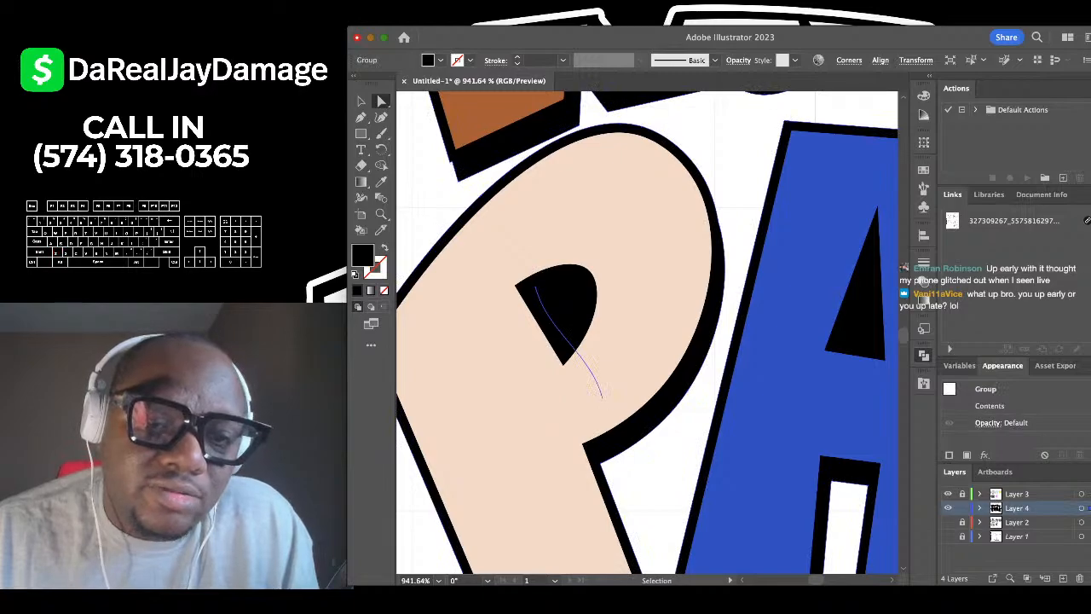
{"action": "key", "text": "super+z"}
{"action": "left_click_drag", "start_coordinate": [563, 316], "coordinate": [597, 293]}
{"action": "key", "text": "super+shift+a"}
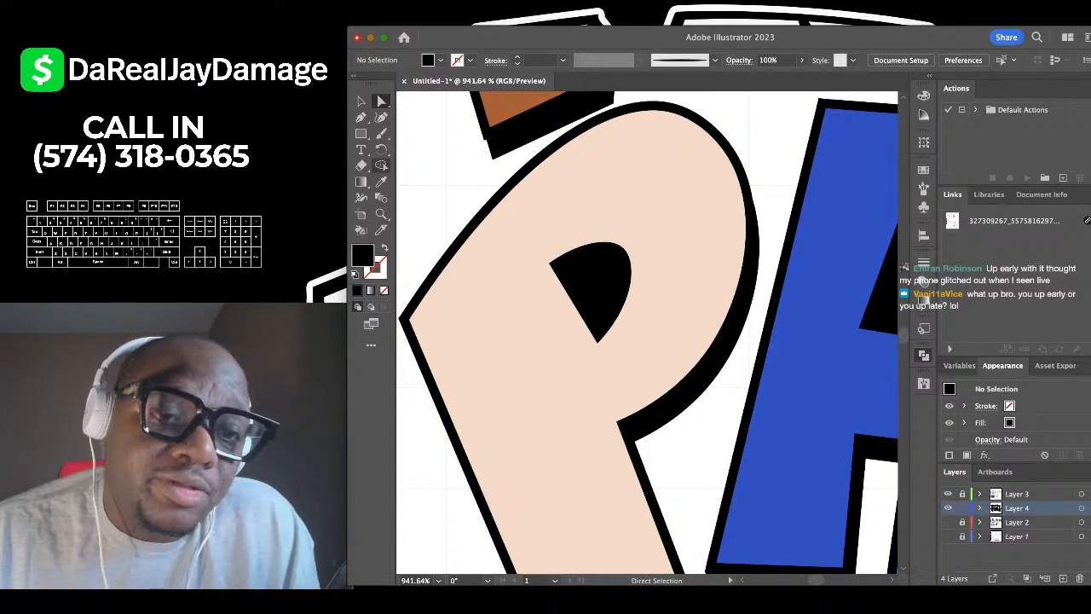
Sample the P's cream fill and draw a small closed Pen triangle with it inside the P's black counter.
{"action": "key", "text": "i"}
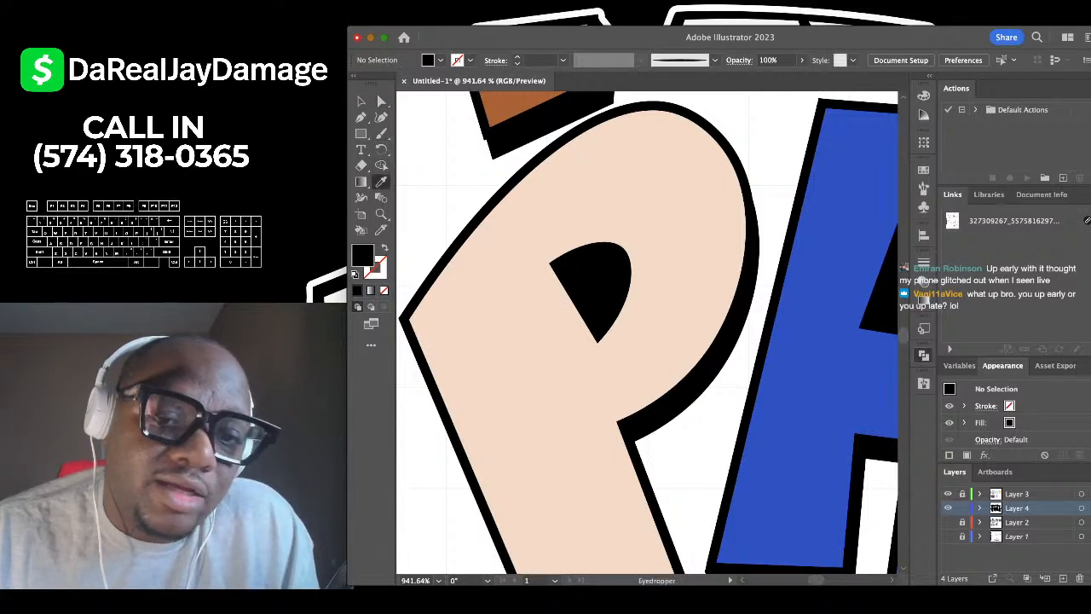
{"action": "left_click", "coordinate": [469, 299]}
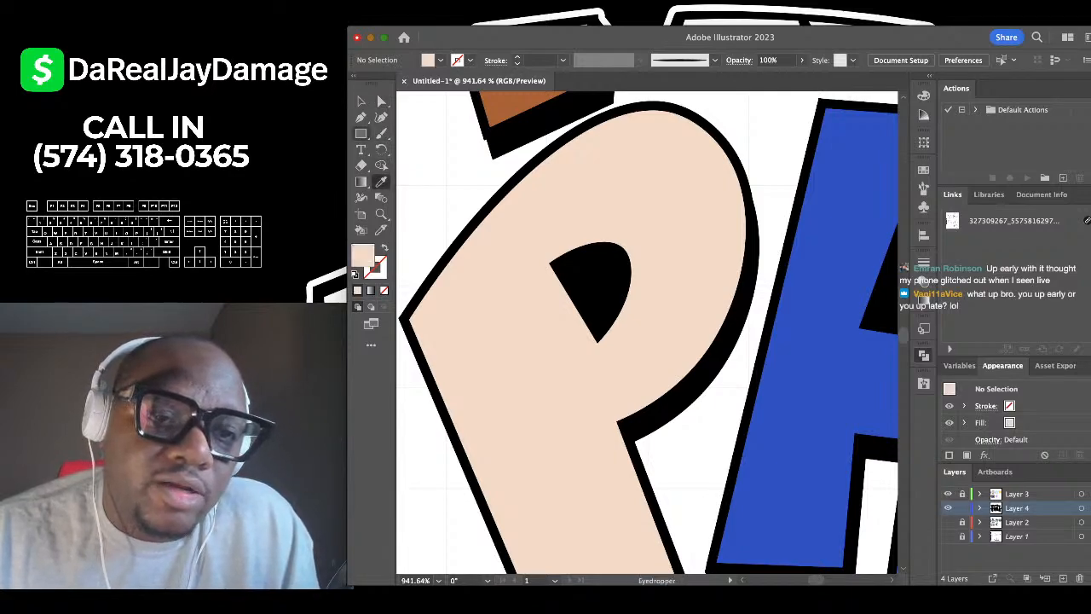
{"action": "left_click", "coordinate": [361, 117]}
{"action": "scroll", "coordinate": [560, 291], "scroll_direction": "up", "scroll_amount": 6}
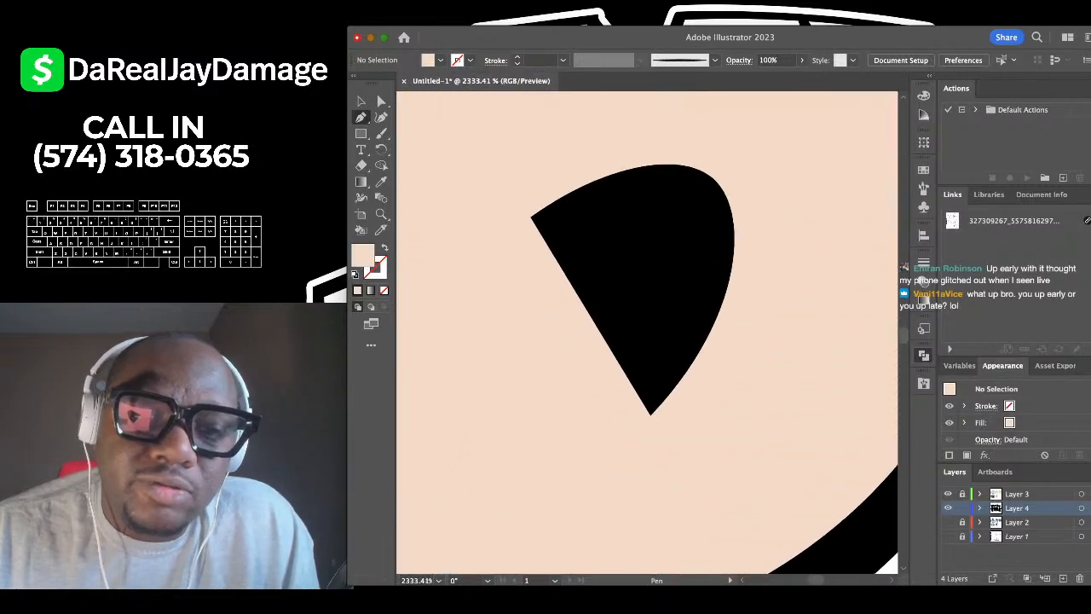
{"action": "left_click", "coordinate": [589, 235]}
{"action": "left_click", "coordinate": [651, 330]}
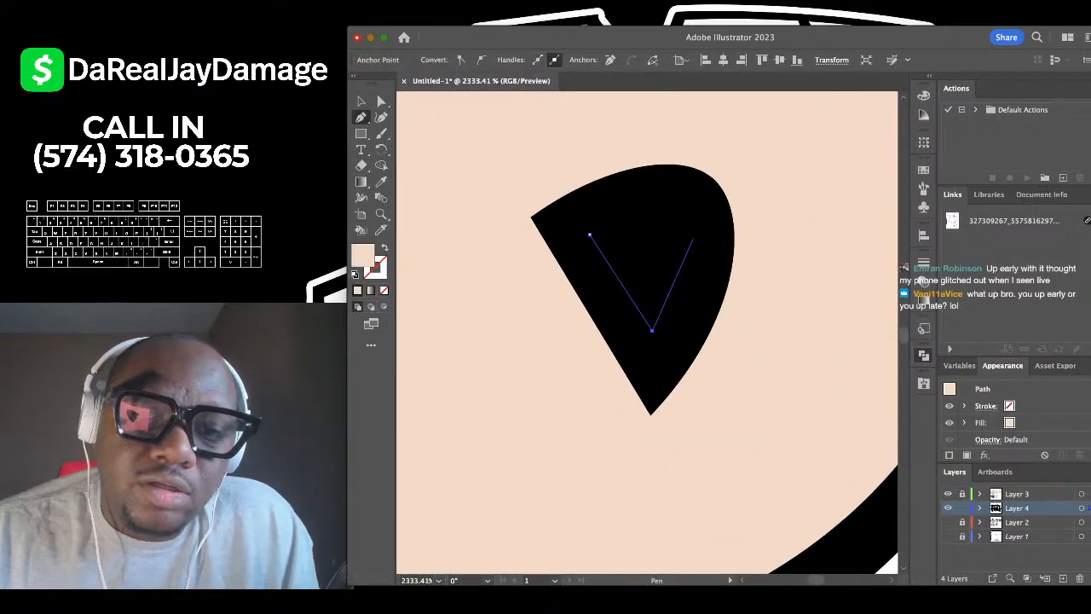
{"action": "left_click", "coordinate": [685, 216]}
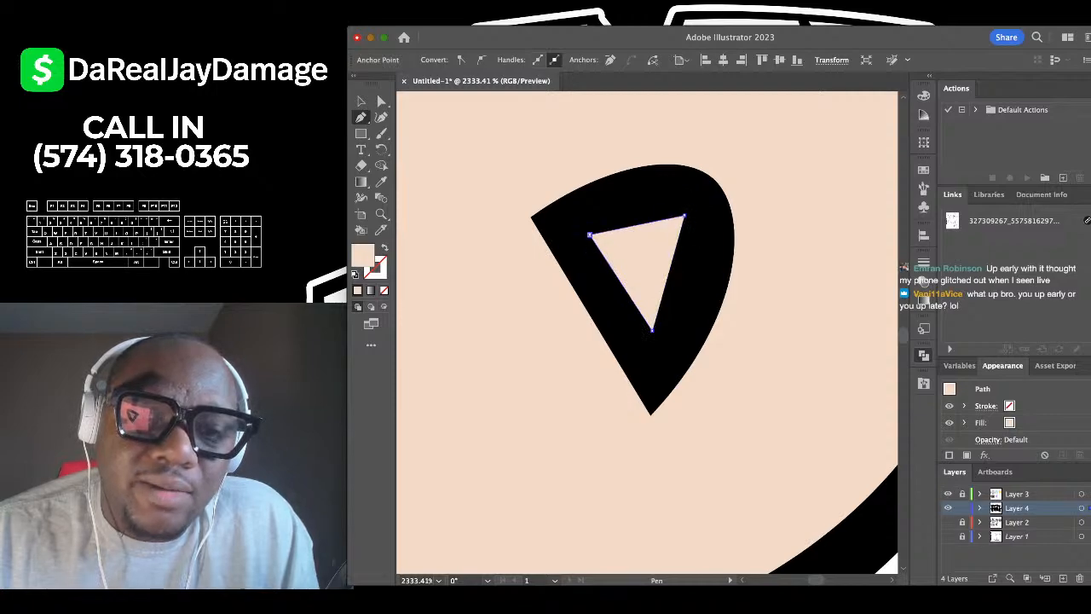
Round the cream triangle's upper outer corner with the Curvature tool by adding a point beside it and removing the sharp corner, then deselect.
{"action": "left_click", "coordinate": [381, 117]}
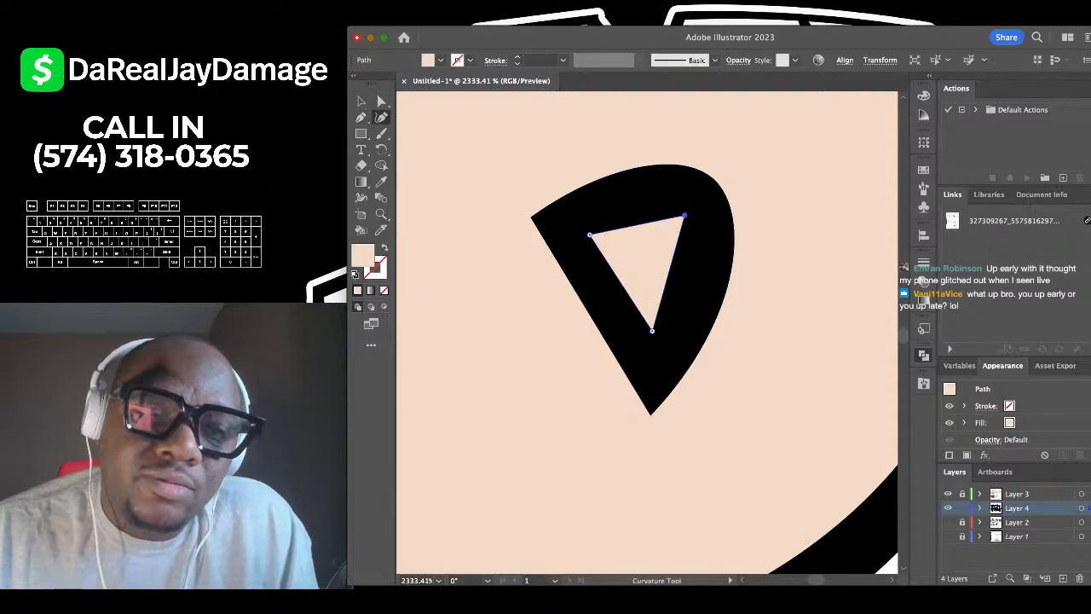
{"action": "scroll", "coordinate": [657, 281], "scroll_direction": "up", "scroll_amount": 3}
{"action": "left_click", "coordinate": [679, 180]}
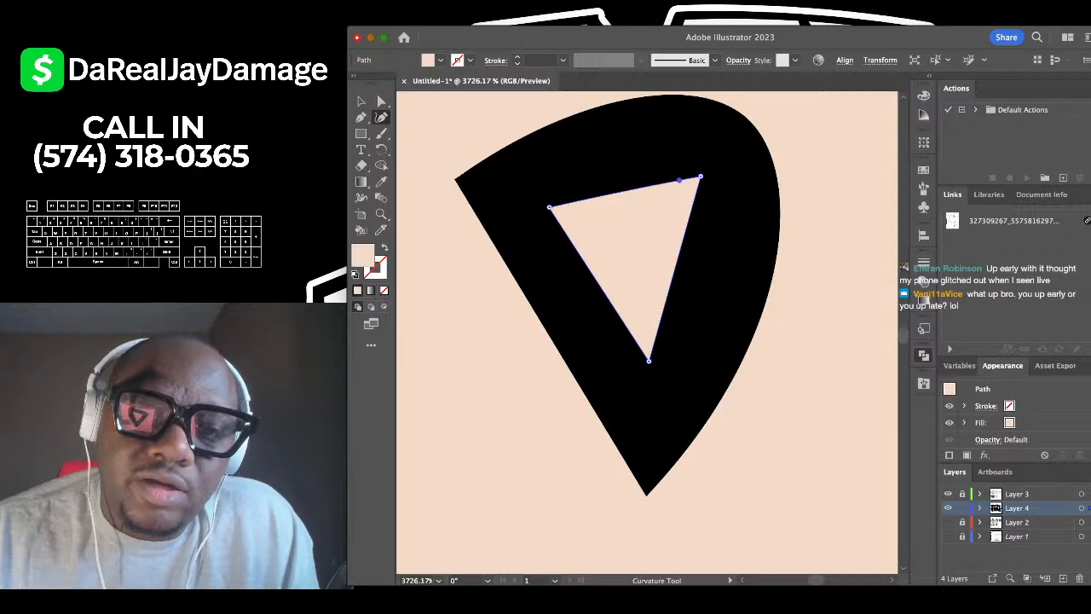
{"action": "left_click", "coordinate": [701, 177]}
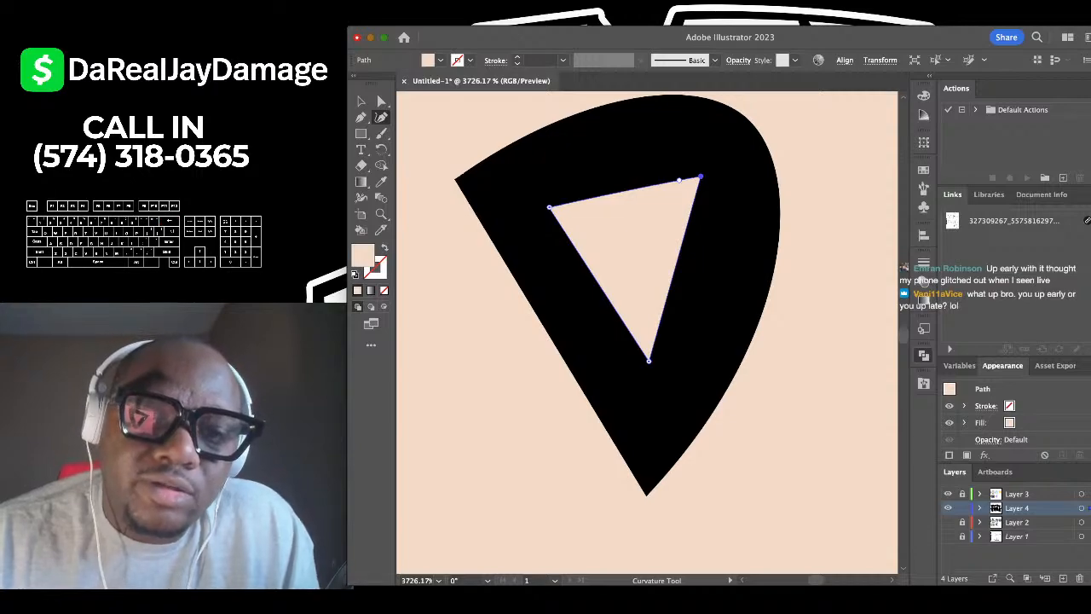
{"action": "key", "text": "Delete"}
{"action": "scroll", "coordinate": [668, 247], "scroll_direction": "down", "scroll_amount": 9}
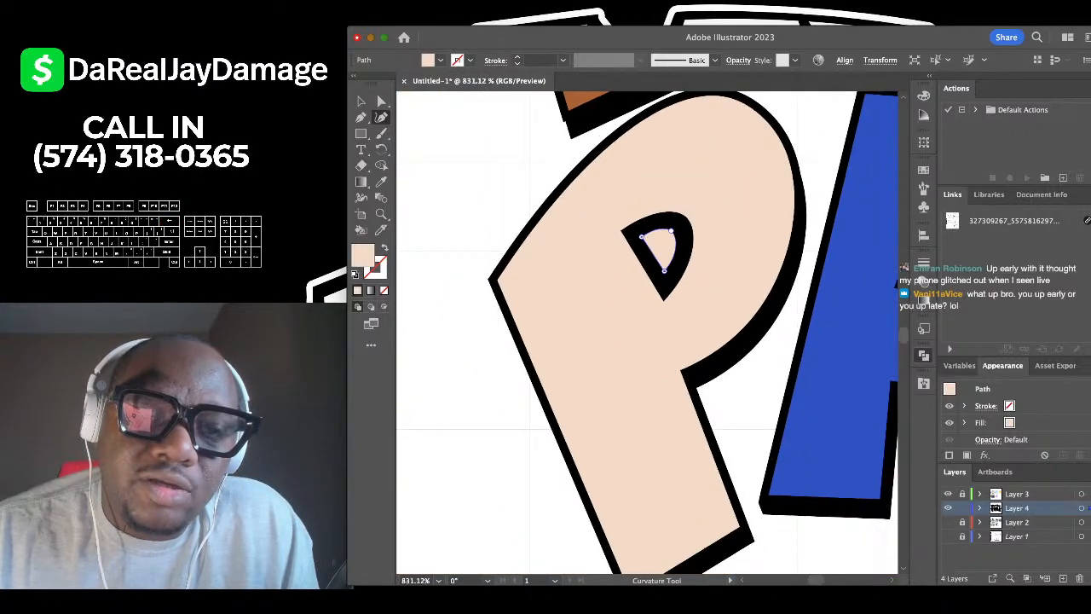
{"action": "left_click", "coordinate": [362, 101]}
{"action": "left_click", "coordinate": [480, 232]}
Sample the A's blue fill and draw a small closed Pen triangle with it inside the A's black counter.
{"action": "scroll", "coordinate": [525, 285], "scroll_direction": "down", "scroll_amount": 4}
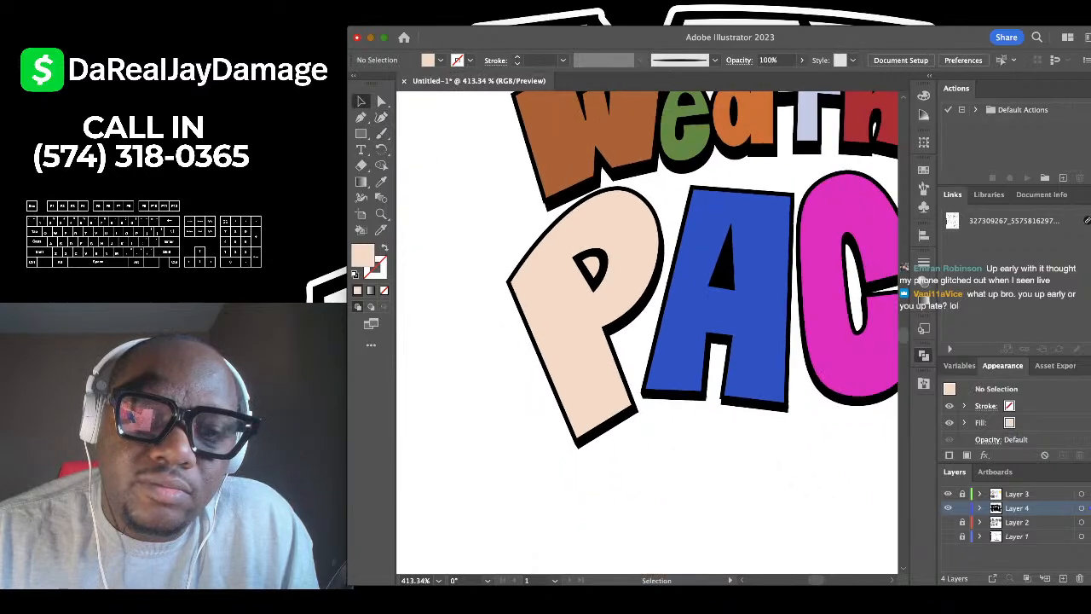
{"action": "scroll", "coordinate": [525, 285], "scroll_direction": "down", "scroll_amount": 1}
{"action": "scroll", "coordinate": [525, 285], "scroll_direction": "right", "scroll_amount": 3}
{"action": "left_click", "coordinate": [381, 182]}
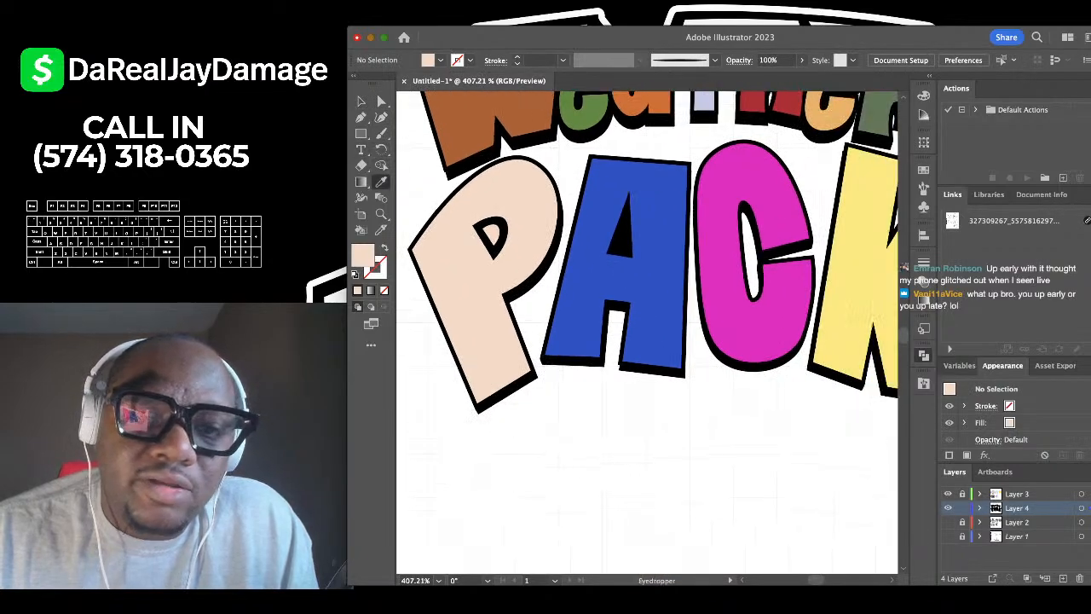
{"action": "left_click", "coordinate": [631, 282]}
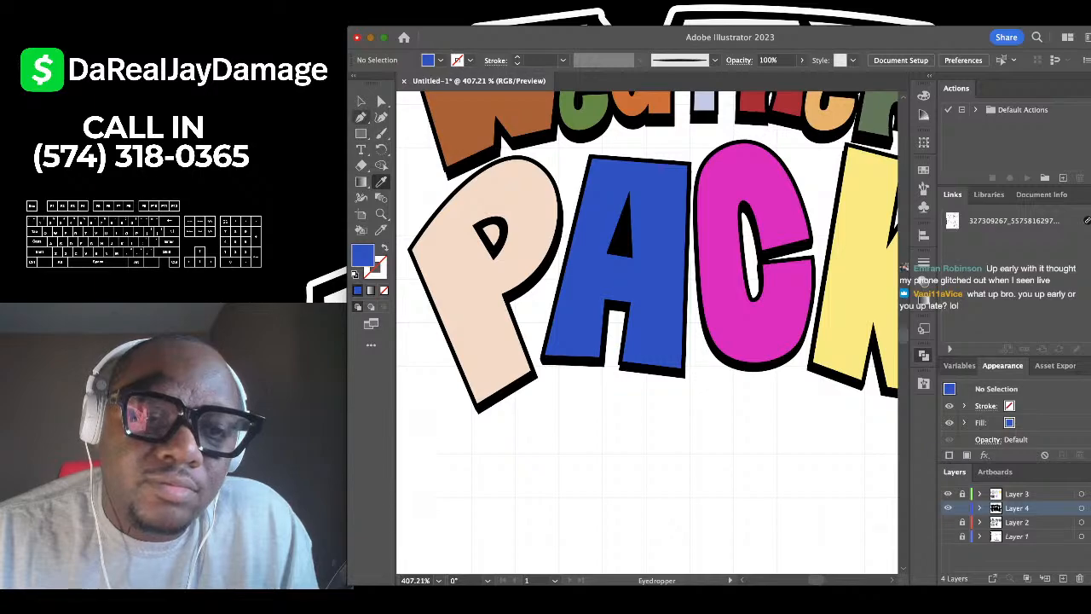
{"action": "left_click", "coordinate": [361, 117]}
{"action": "scroll", "coordinate": [613, 218], "scroll_direction": "up", "scroll_amount": 6}
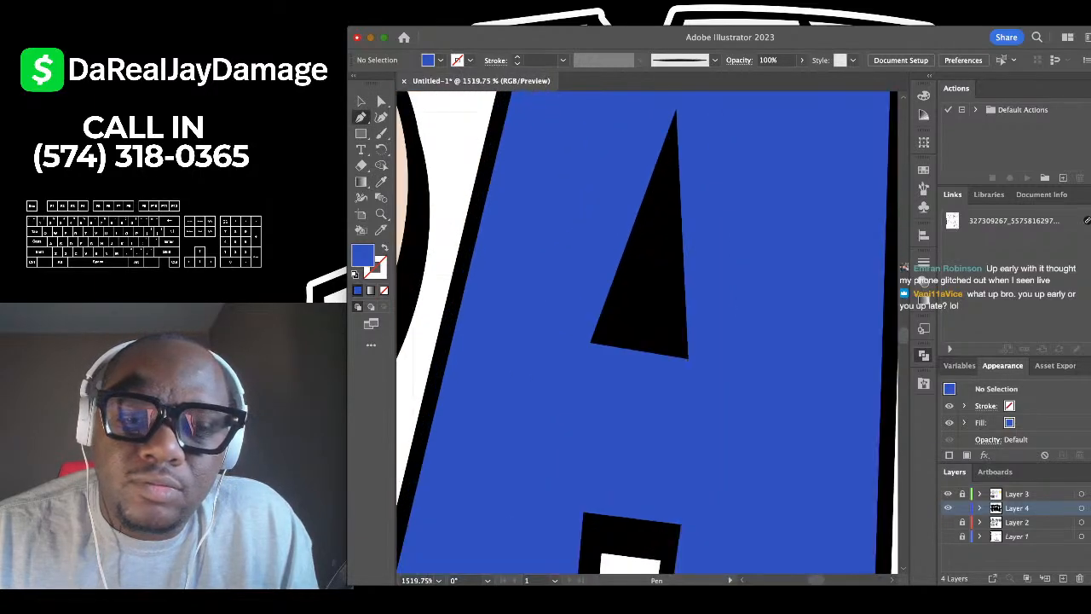
{"action": "left_click", "coordinate": [627, 316]}
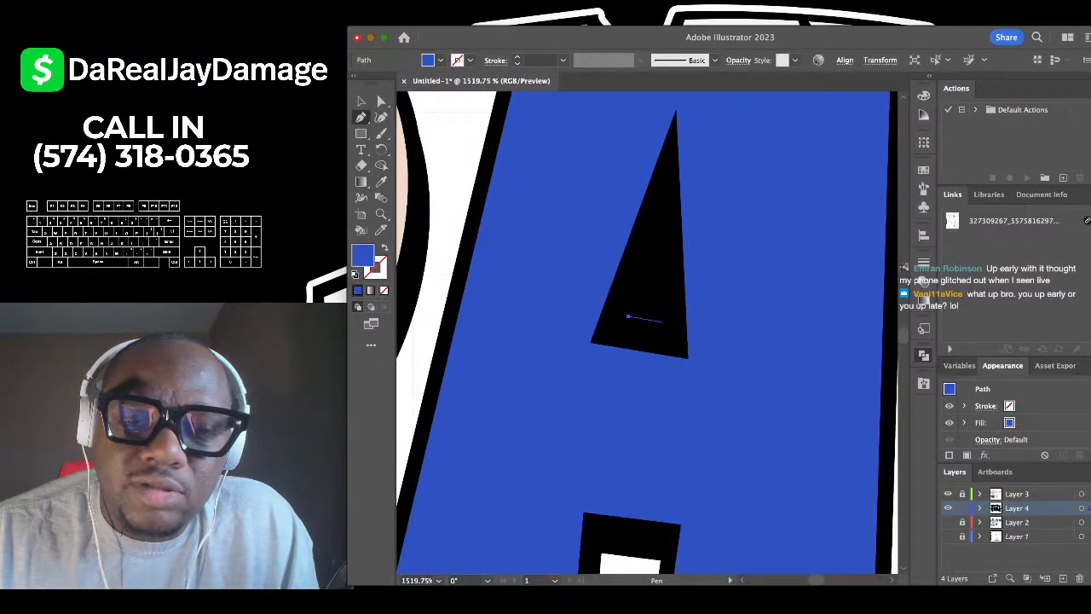
{"action": "left_click", "coordinate": [657, 233]}
{"action": "left_click", "coordinate": [627, 316]}
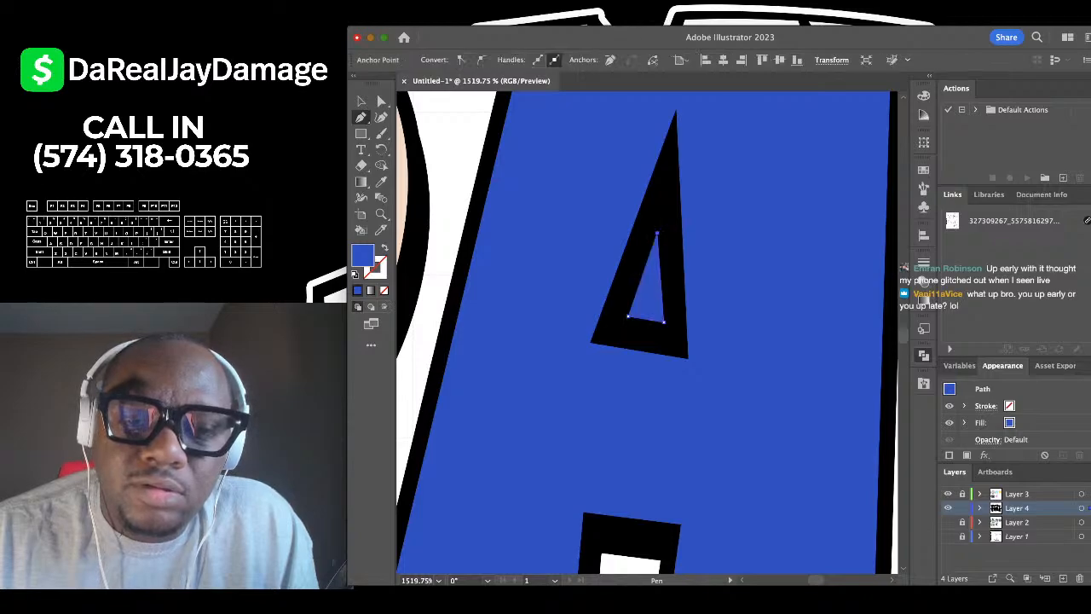
{"action": "scroll", "coordinate": [627, 316], "scroll_direction": "down", "scroll_amount": 6}
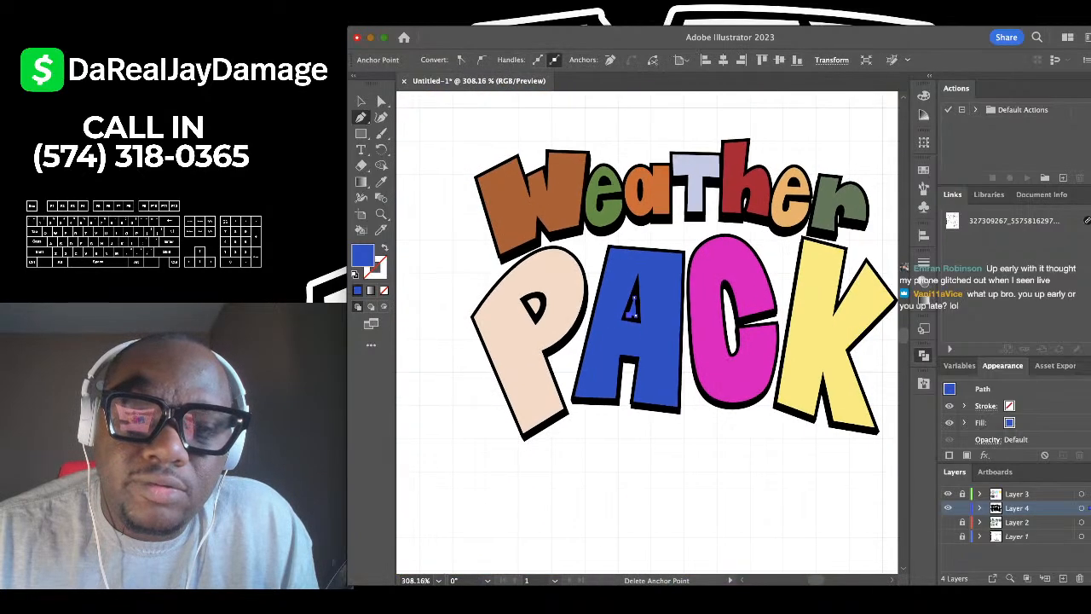
Draw a small closed Pen triangle inside the first e's black counter and fill it with the e's sampled green.
{"action": "scroll", "coordinate": [491, 162], "scroll_direction": "up", "scroll_amount": 6}
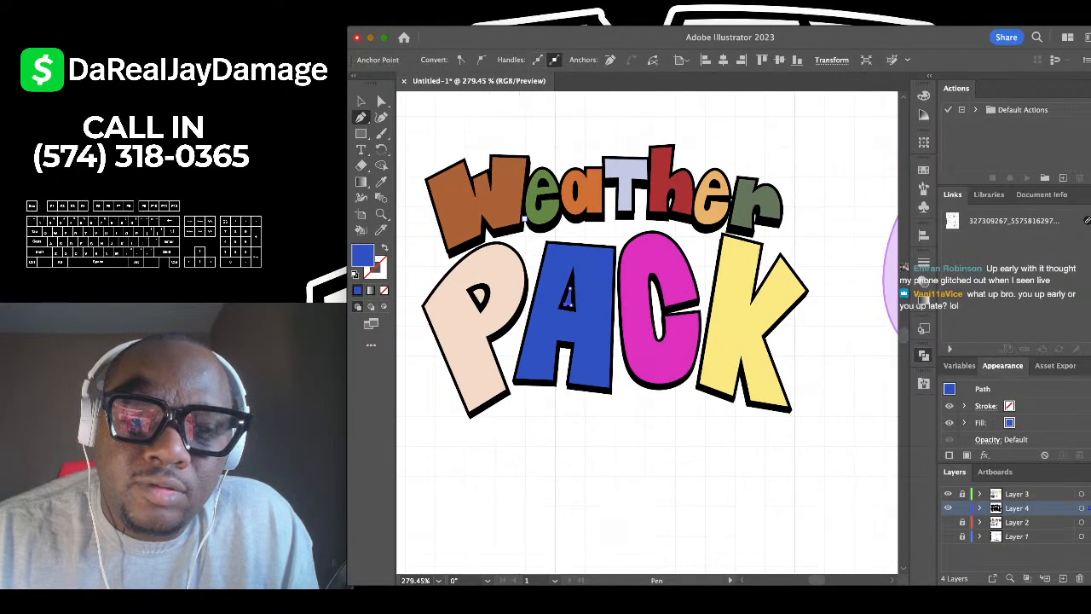
{"action": "scroll", "coordinate": [537, 168], "scroll_direction": "up", "scroll_amount": 4}
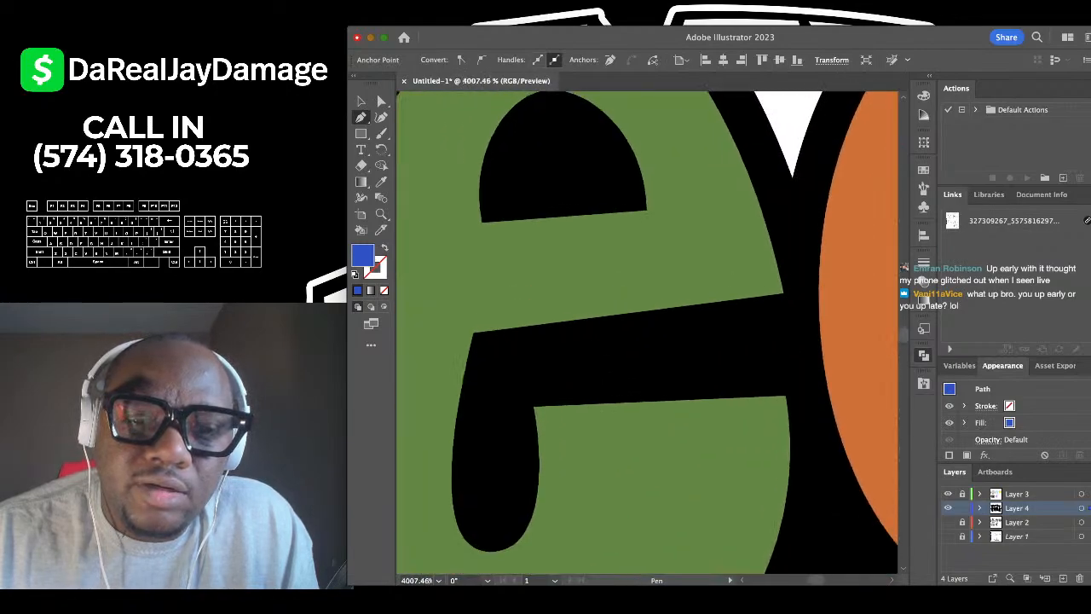
{"action": "left_click", "coordinate": [502, 195]}
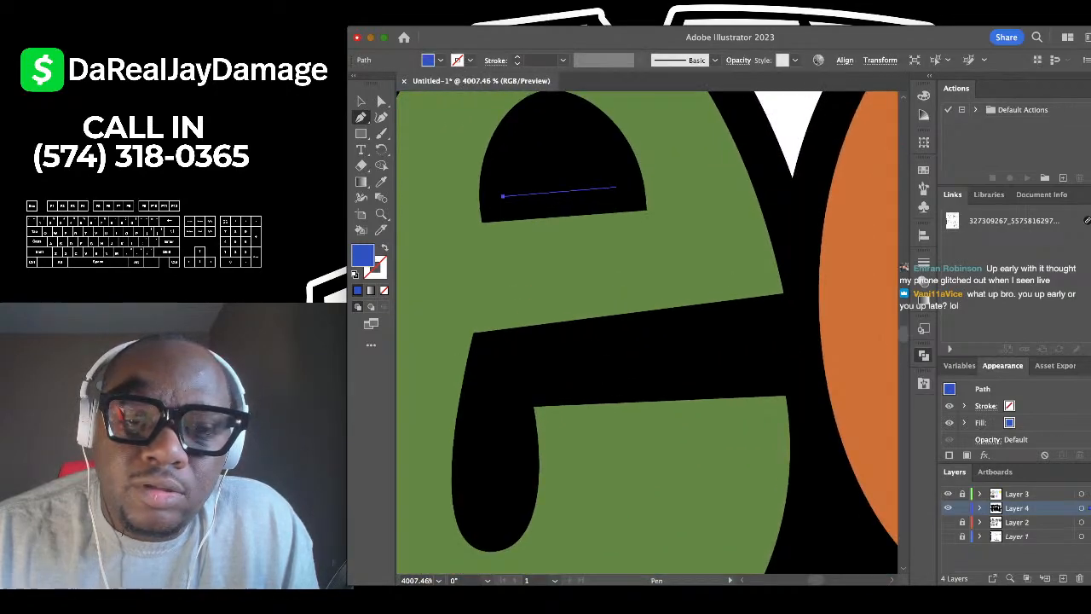
{"action": "left_click", "coordinate": [619, 186]}
{"action": "left_click", "coordinate": [550, 119]}
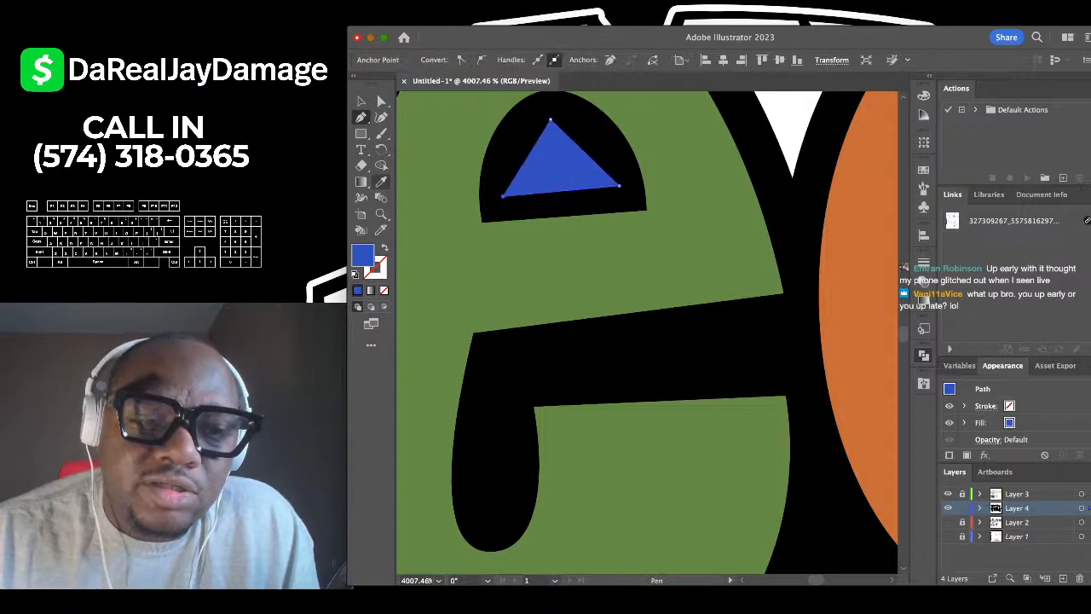
{"action": "left_click", "coordinate": [381, 181]}
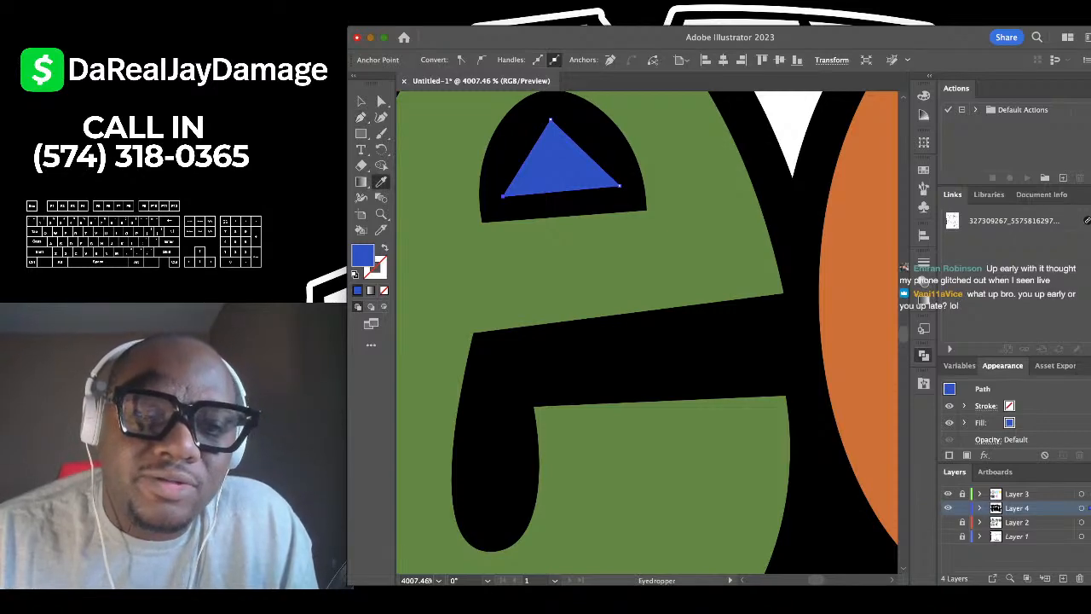
{"action": "left_click", "coordinate": [554, 259]}
{"action": "left_click_drag", "start_coordinate": [554, 259], "coordinate": [534, 319]}
Round the green triangle's upper corner into a dome with the Curvature tool by removing the sharp corner point, then deselect.
{"action": "left_click", "coordinate": [381, 118]}
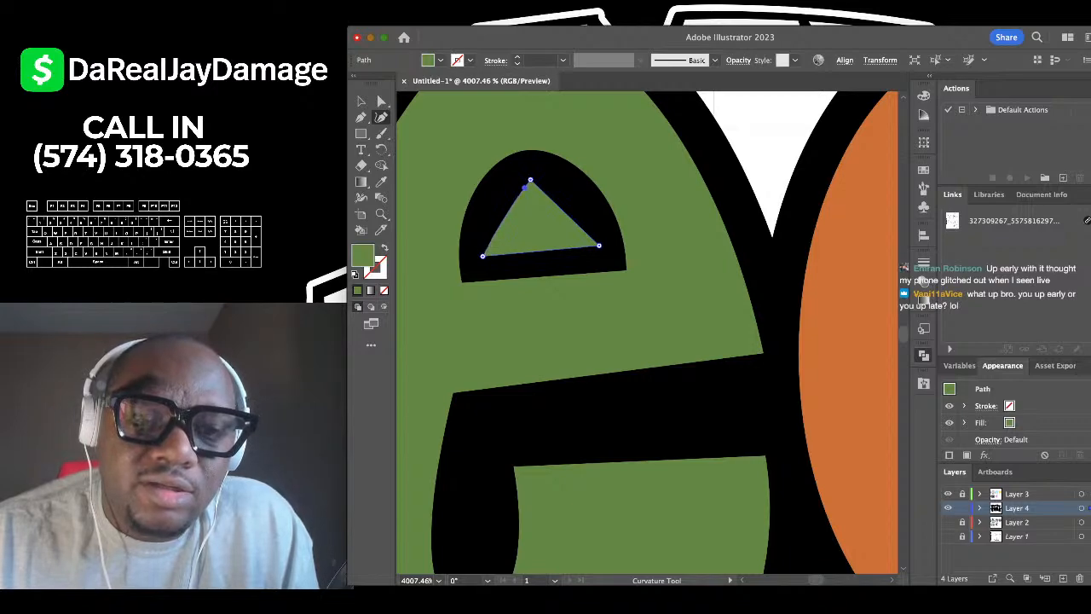
{"action": "double_click", "coordinate": [531, 182]}
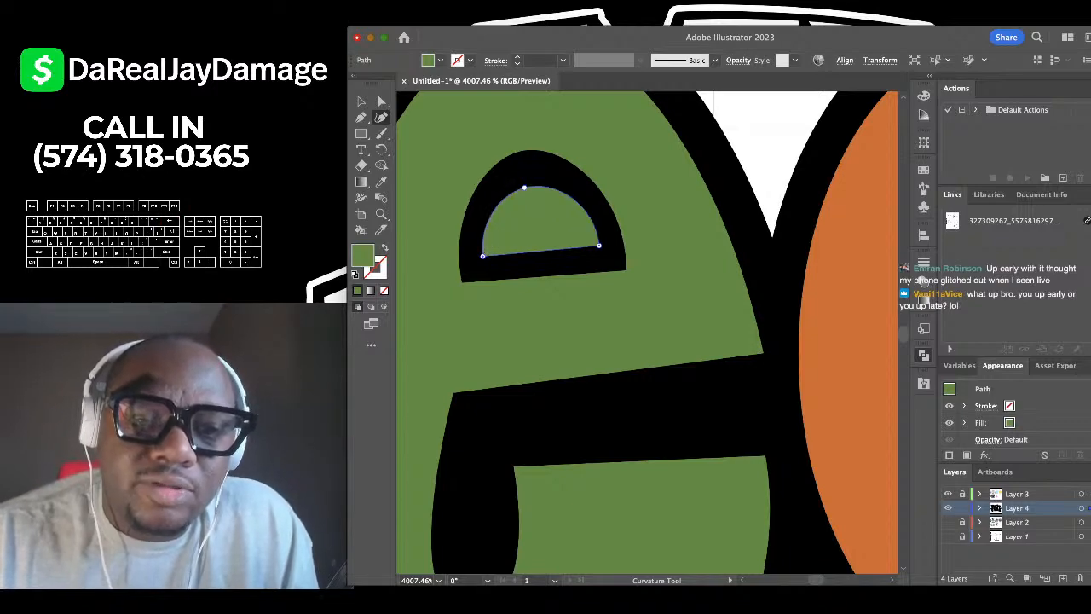
{"action": "left_click_drag", "start_coordinate": [524, 188], "coordinate": [446, 183]}
{"action": "scroll", "coordinate": [528, 195], "scroll_direction": "down", "scroll_amount": 5}
{"action": "scroll", "coordinate": [537, 197], "scroll_direction": "down", "scroll_amount": 7}
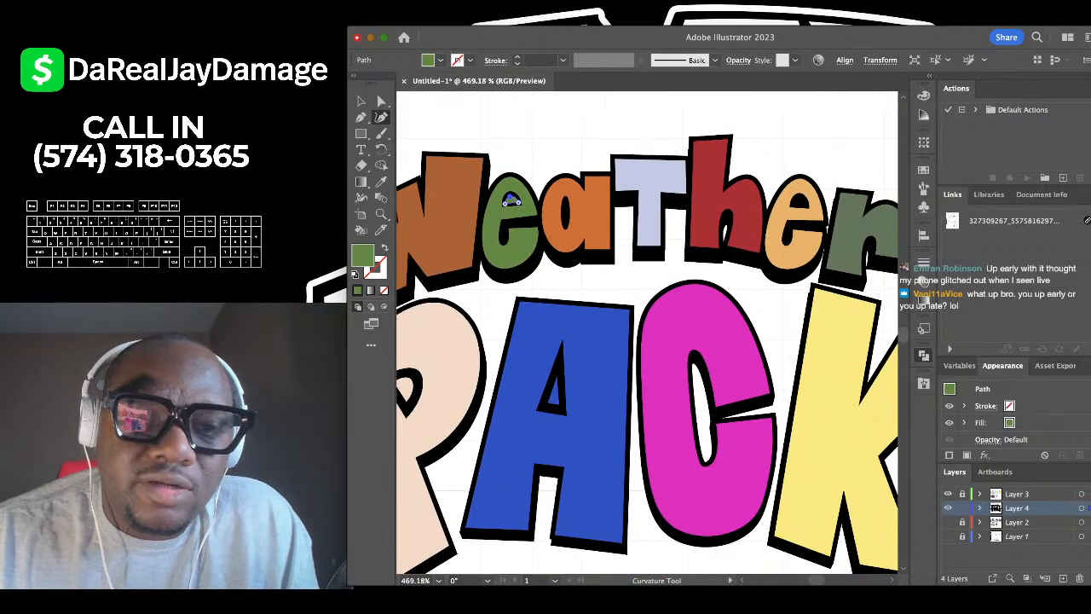
{"action": "key", "text": "v"}
{"action": "key", "text": "super+shift+a"}
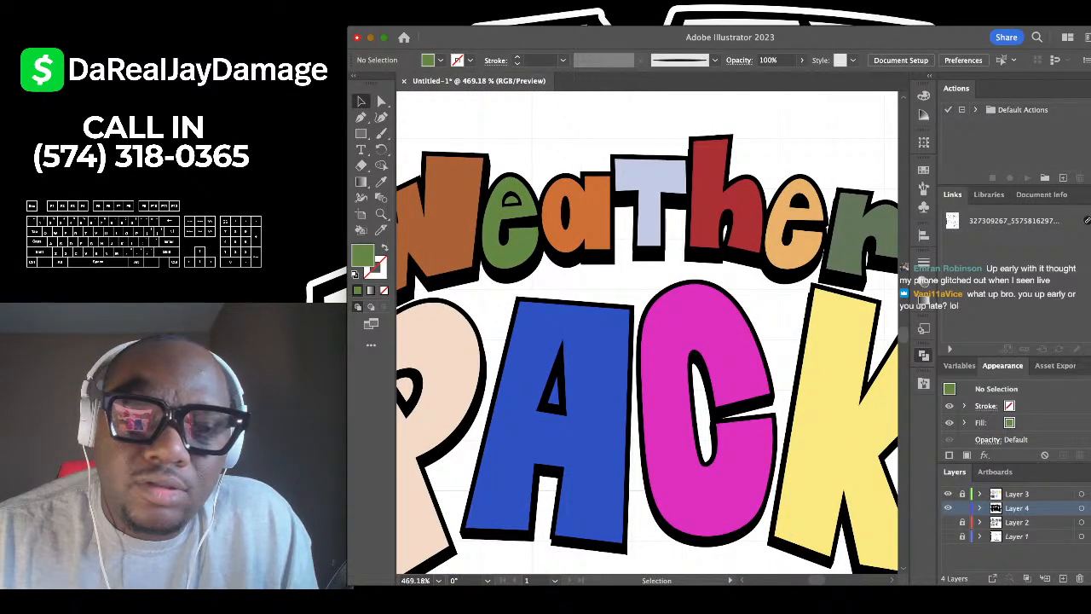
Duplicate the green inset into the second e's black counter and rotate the copy to follow the counter's slanted base, then deselect.
{"action": "left_click", "coordinate": [511, 201]}
{"action": "key", "text": "super+c"}
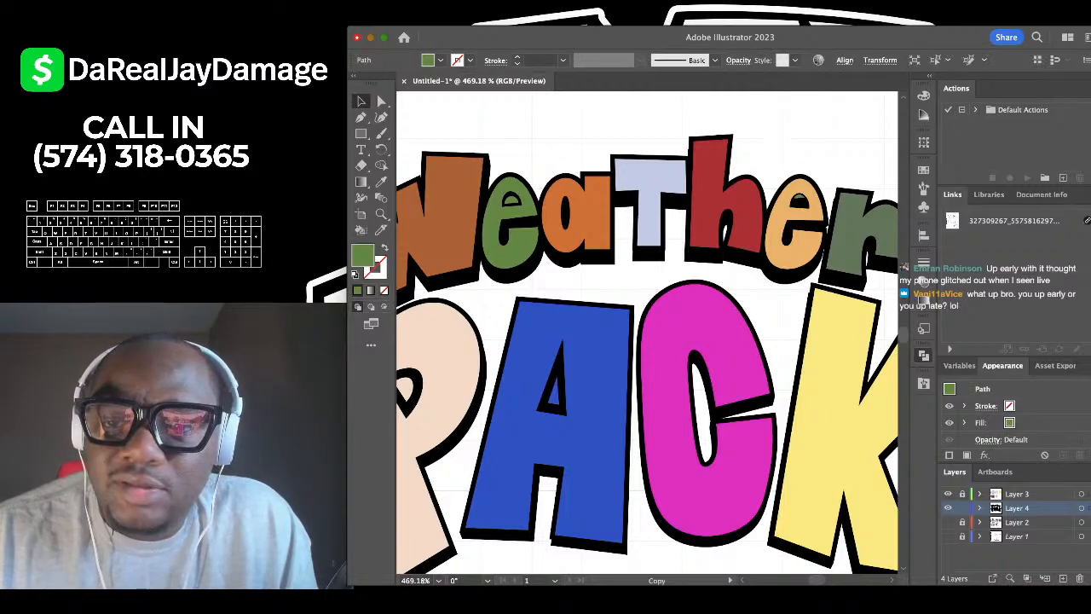
{"action": "left_click_drag", "start_coordinate": [800, 203], "coordinate": [800, 204]}
{"action": "scroll", "coordinate": [799, 203], "scroll_direction": "up", "scroll_amount": 12}
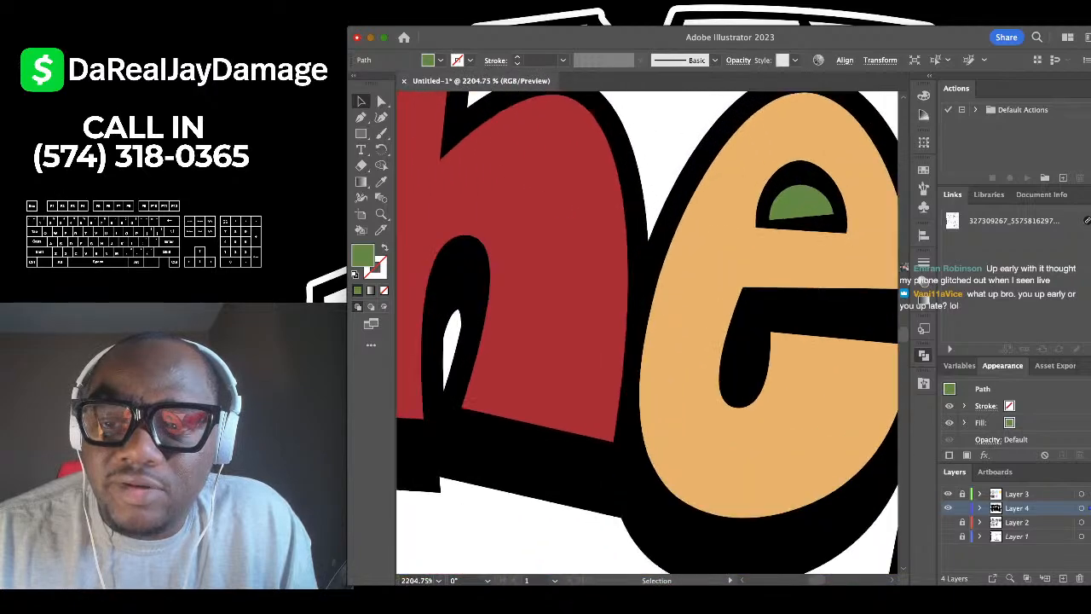
{"action": "mouse_move", "coordinate": [794, 162]}
{"action": "left_mouse_down"}
{"action": "mouse_move", "coordinate": [803, 183]}
{"action": "mouse_move", "coordinate": [800, 174]}
{"action": "left_mouse_up"}
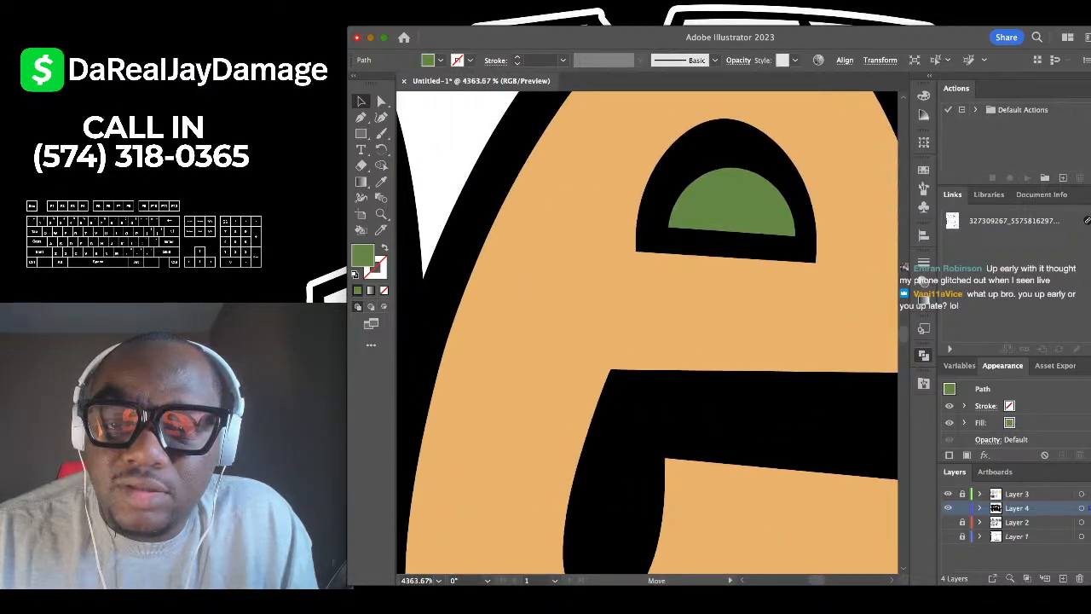
{"action": "scroll", "coordinate": [746, 207], "scroll_direction": "down", "scroll_amount": 5}
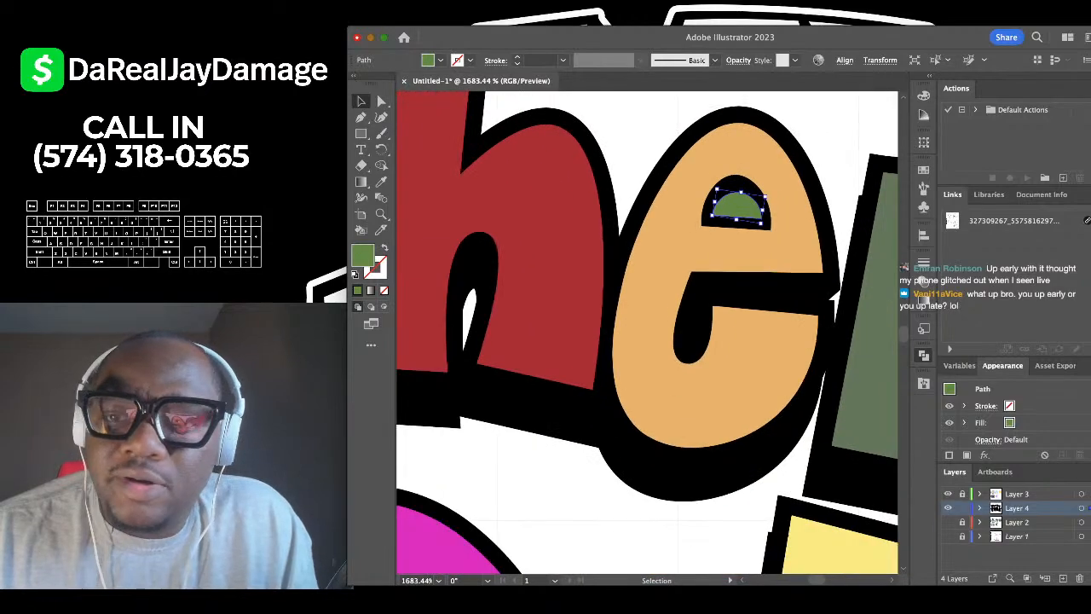
{"action": "key", "text": "super+shift+a"}
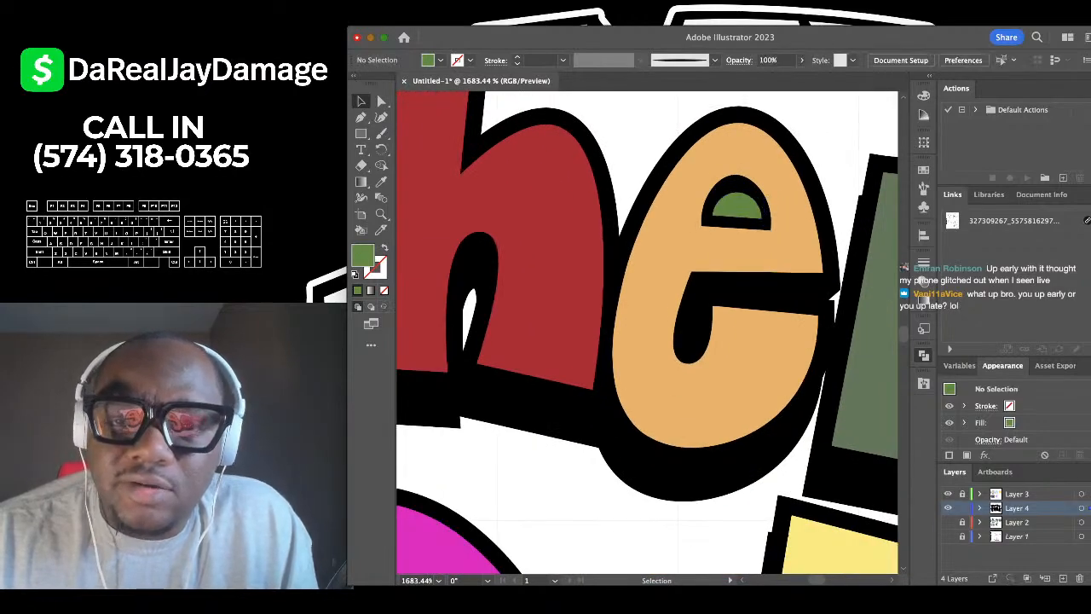
Recolour the second e's inset with the light orange fill sampled from that letter, then deselect.
{"action": "left_click", "coordinate": [739, 207]}
{"action": "left_click", "coordinate": [381, 166]}
{"action": "left_click", "coordinate": [381, 182]}
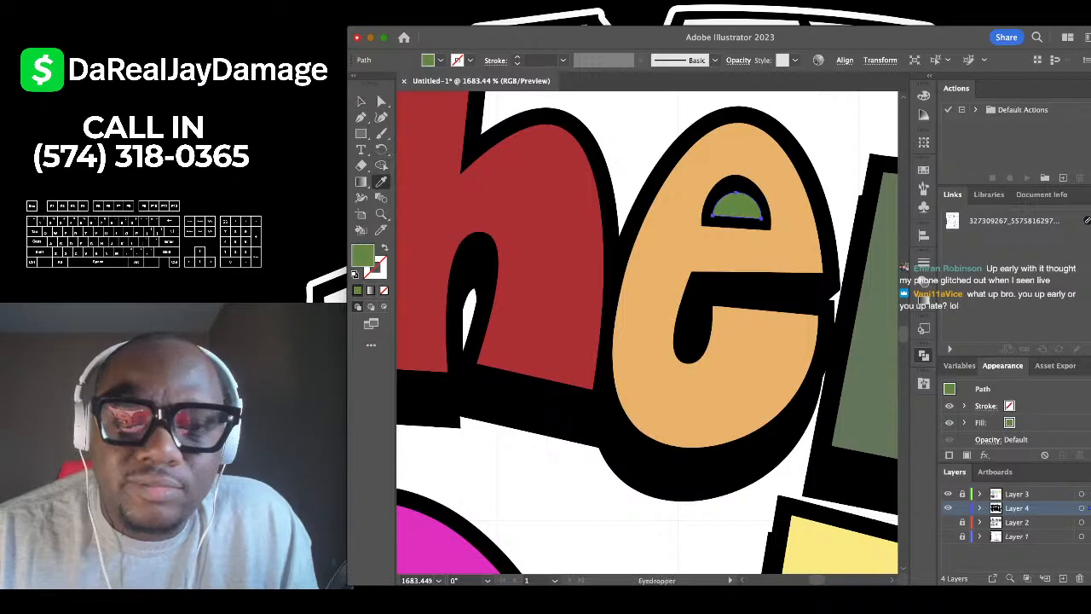
{"action": "left_click", "coordinate": [735, 249]}
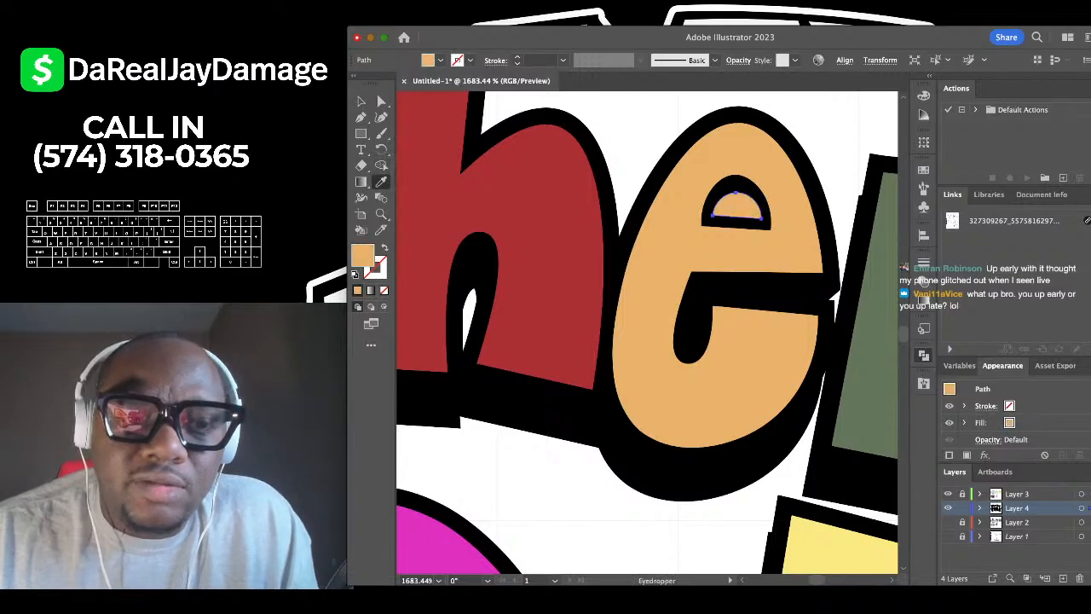
{"action": "left_click", "coordinate": [362, 101]}
{"action": "left_click", "coordinate": [639, 114]}
Examine the finished lettering and the cloud, raindrop, sun and moon characters across the artboard.
{"action": "scroll", "coordinate": [640, 114], "scroll_direction": "down", "scroll_amount": 10}
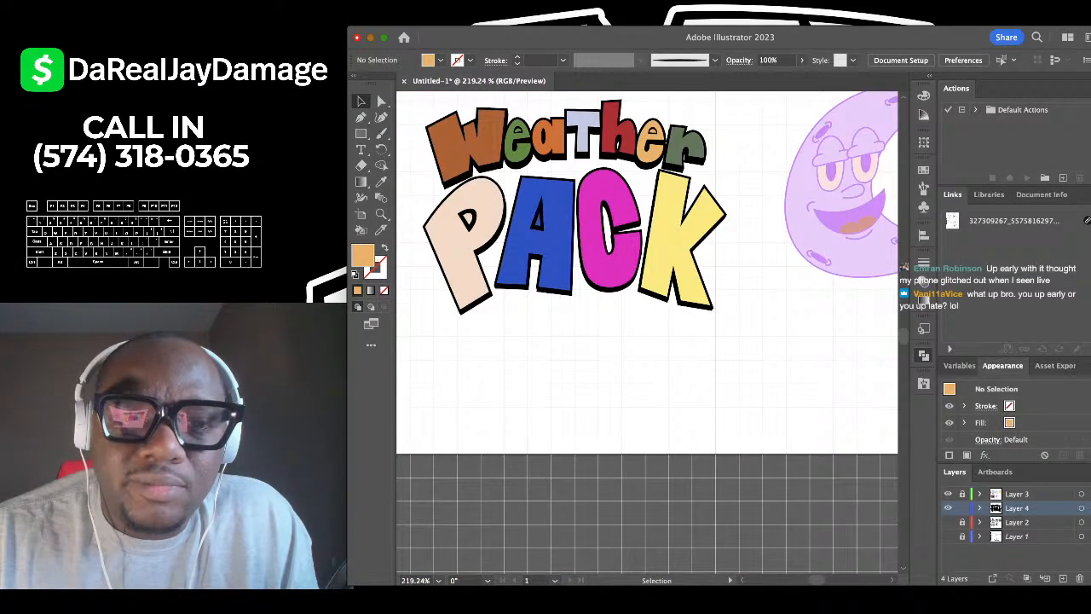
{"action": "scroll", "coordinate": [656, 214], "scroll_direction": "up", "scroll_amount": 3}
{"action": "scroll", "coordinate": [656, 213], "scroll_direction": "down", "scroll_amount": 2}
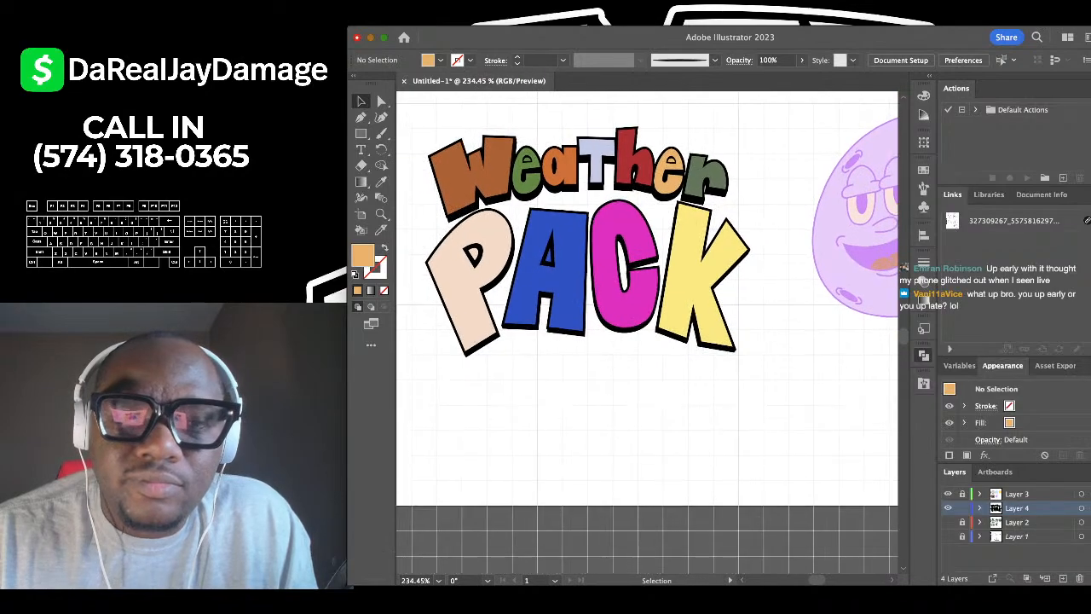
{"action": "scroll", "coordinate": [648, 332], "scroll_direction": "down", "scroll_amount": 4}
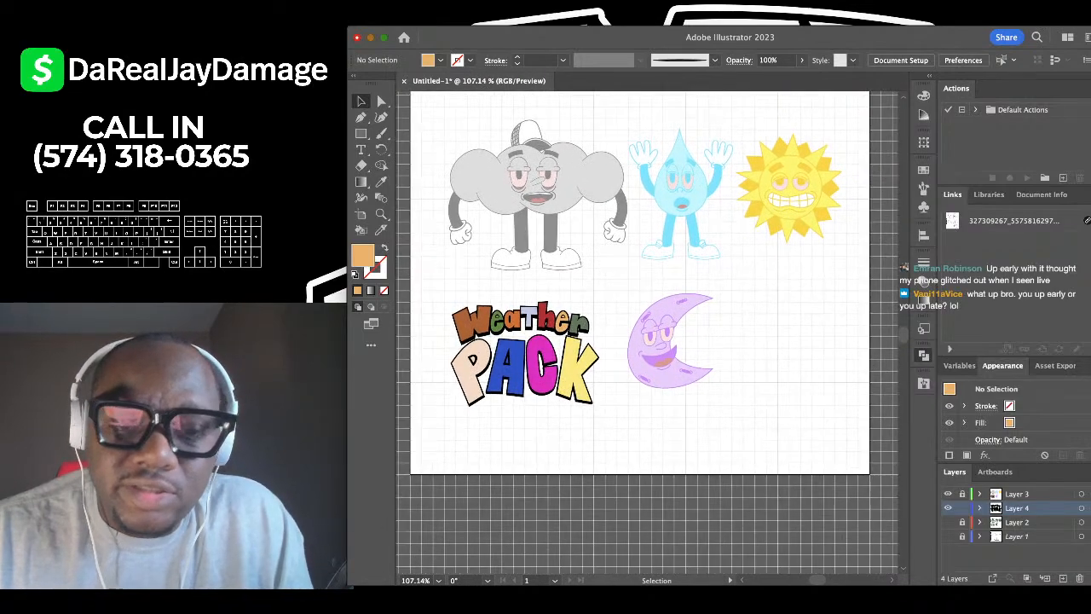
{"action": "scroll", "coordinate": [648, 333], "scroll_direction": "up", "scroll_amount": 1}
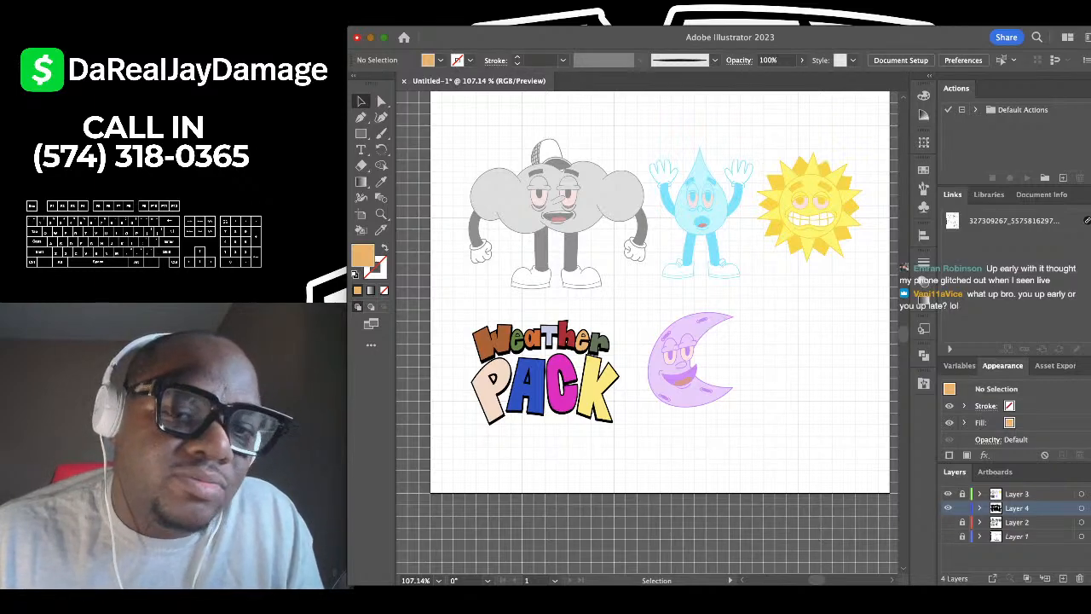
{"action": "scroll", "coordinate": [750, 273], "scroll_direction": "up", "scroll_amount": 5}
{"action": "scroll", "coordinate": [750, 273], "scroll_direction": "down", "scroll_amount": 3}
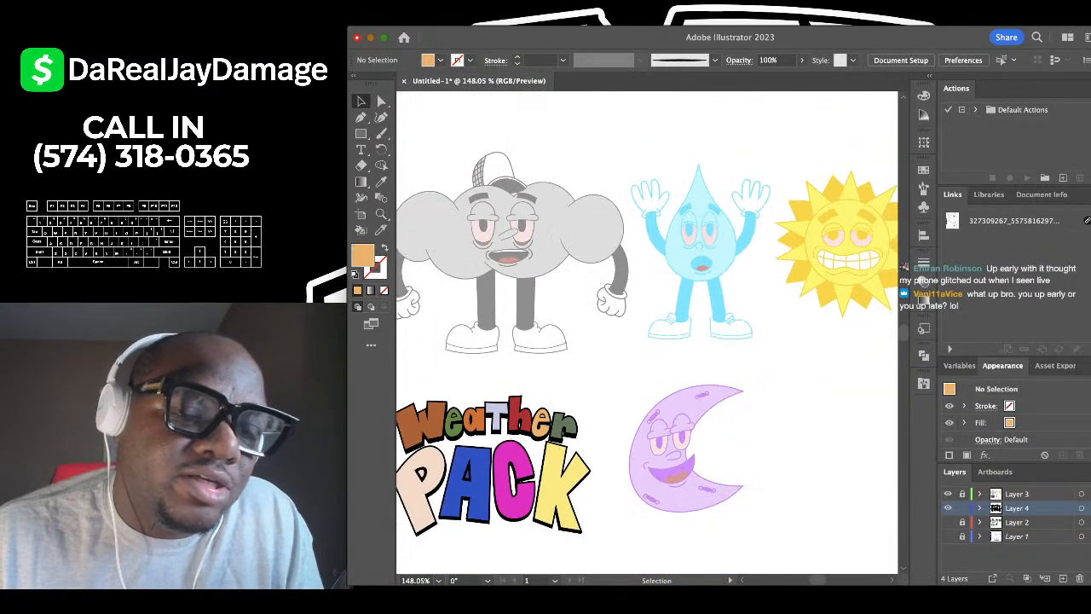
{"action": "scroll", "coordinate": [750, 273], "scroll_direction": "left", "scroll_amount": 1}
{"action": "scroll", "coordinate": [571, 256], "scroll_direction": "up", "scroll_amount": 2}
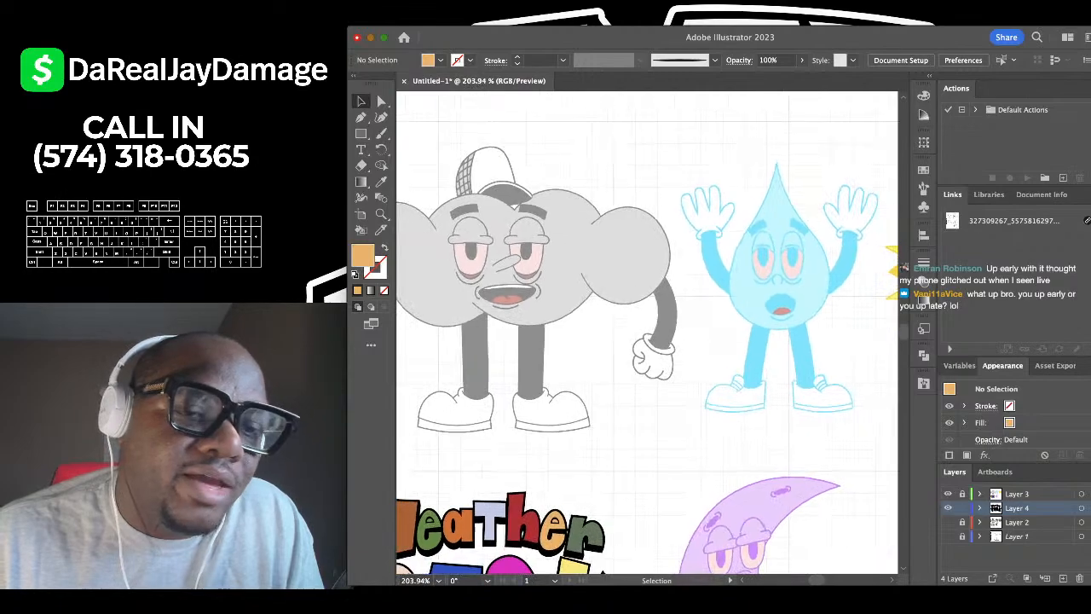
{"action": "scroll", "coordinate": [571, 256], "scroll_direction": "up", "scroll_amount": 4}
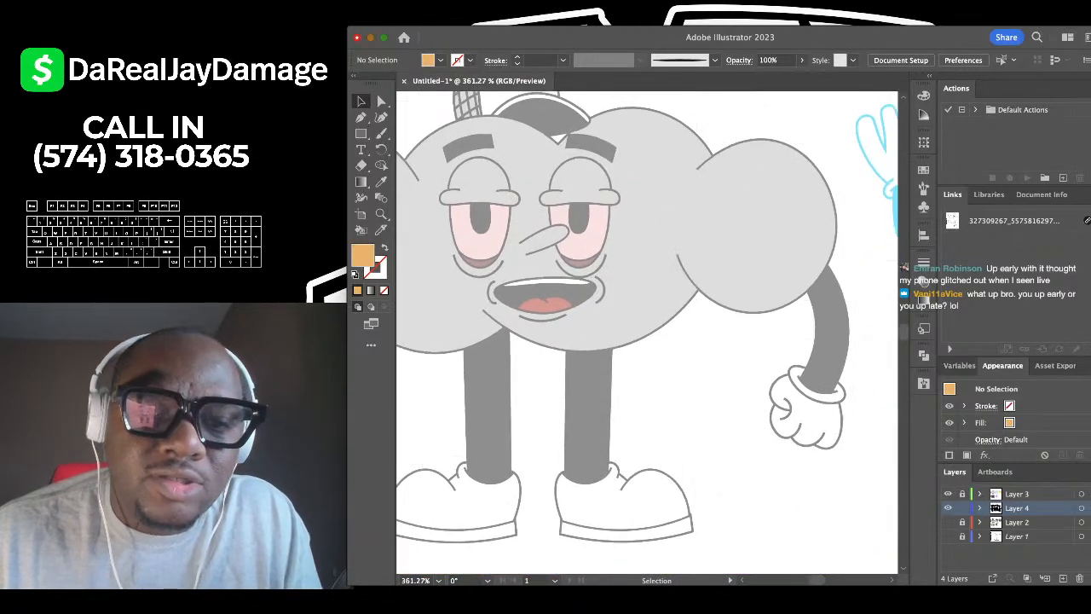
{"action": "scroll", "coordinate": [571, 256], "scroll_direction": "down", "scroll_amount": 3}
{"action": "scroll", "coordinate": [648, 333], "scroll_direction": "down", "scroll_amount": 4}
{"action": "scroll", "coordinate": [648, 332], "scroll_direction": "up", "scroll_amount": 2}
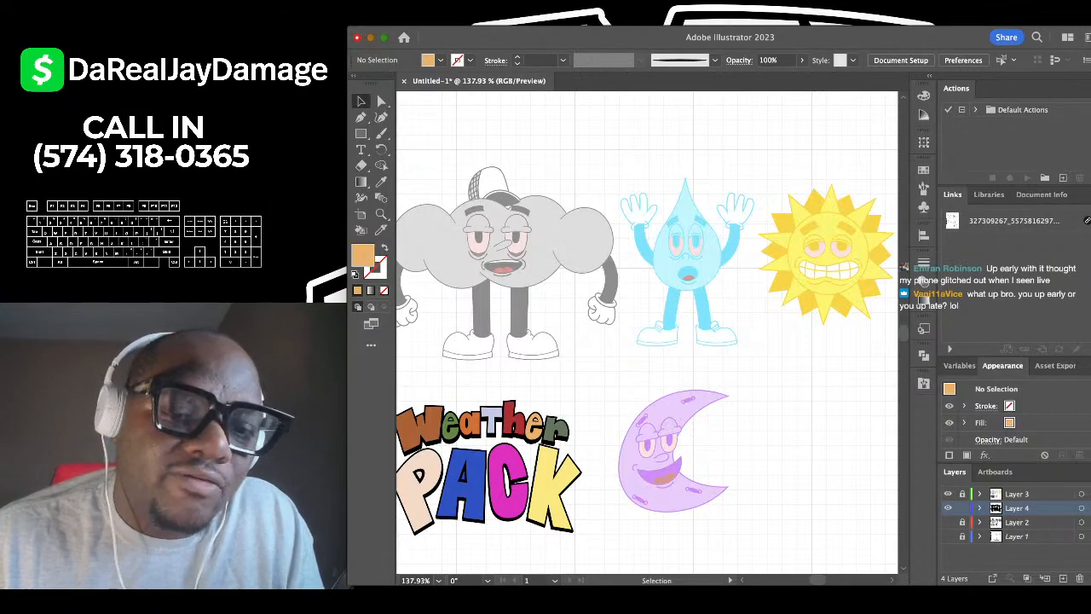
{"action": "scroll", "coordinate": [712, 297], "scroll_direction": "down", "scroll_amount": 2}
{"action": "scroll", "coordinate": [711, 296], "scroll_direction": "down", "scroll_amount": 1}
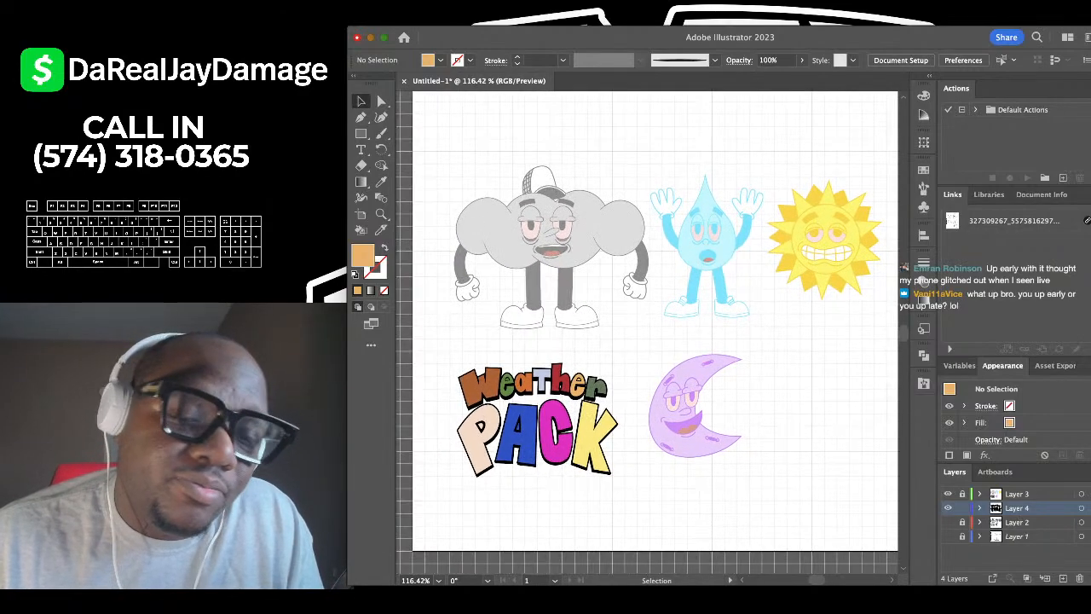